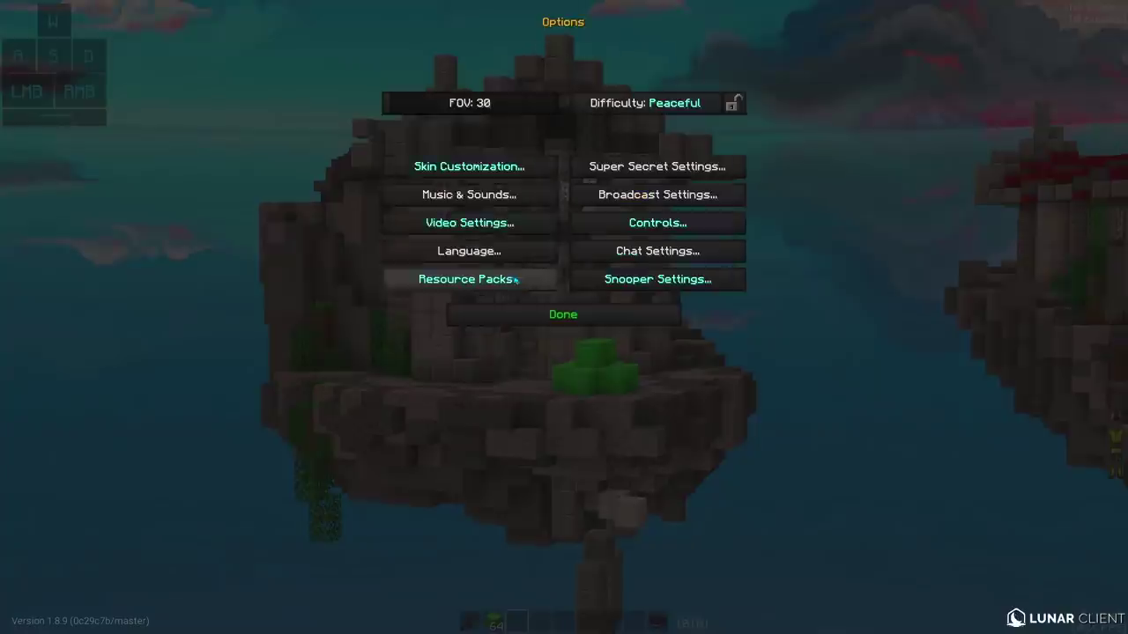
Turn off the custom sky in the quality section of the video settings.
left_click(493, 221)
left_click(516, 225)
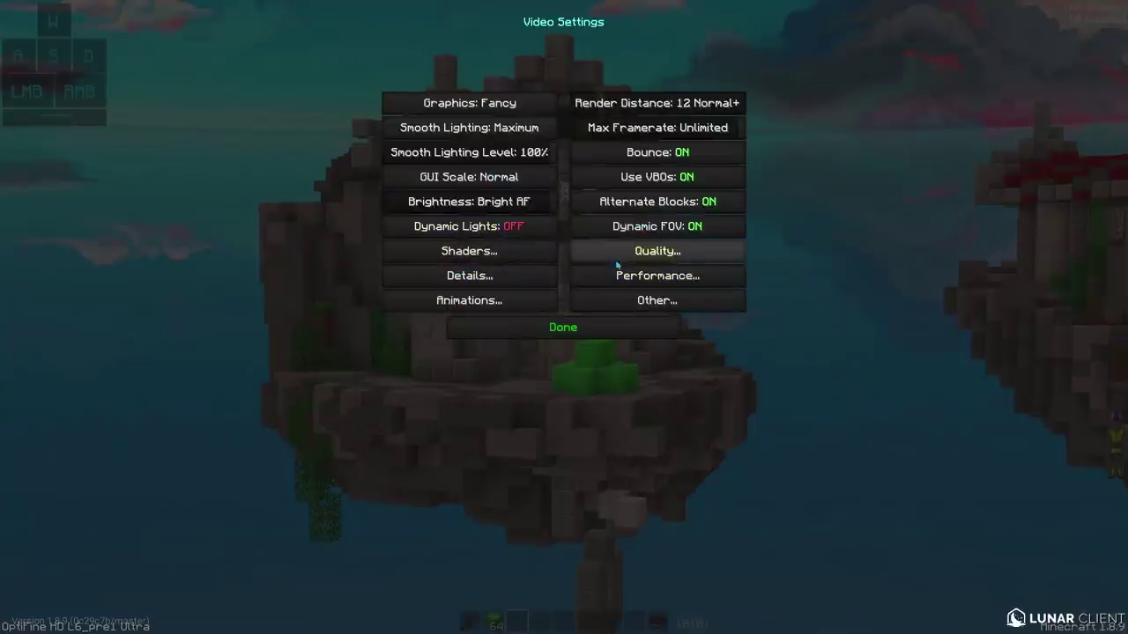
left_click(654, 252)
left_click(511, 251)
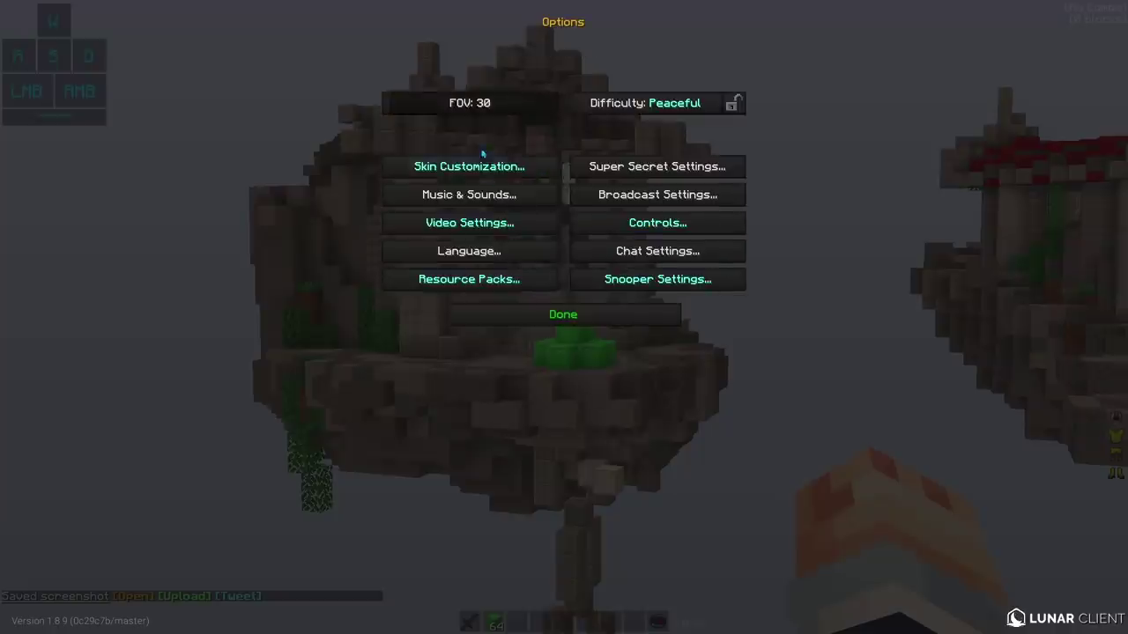
Set the field of view to 72 and go to the video settings to restore the custom sky.
left_click_drag(484, 111, 475, 114)
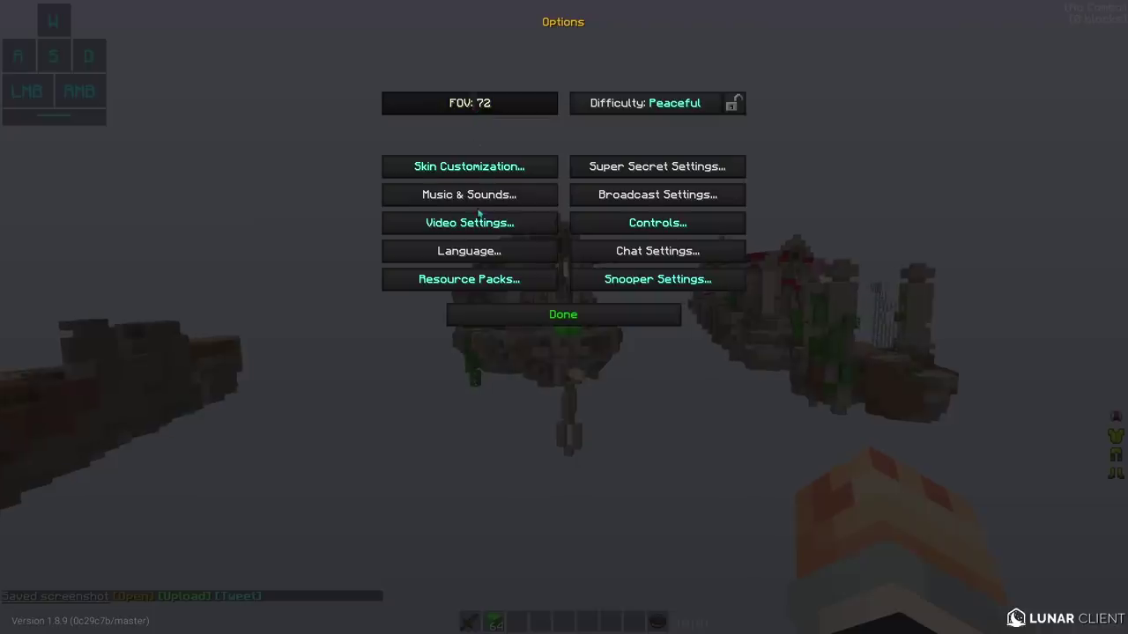
left_click(529, 222)
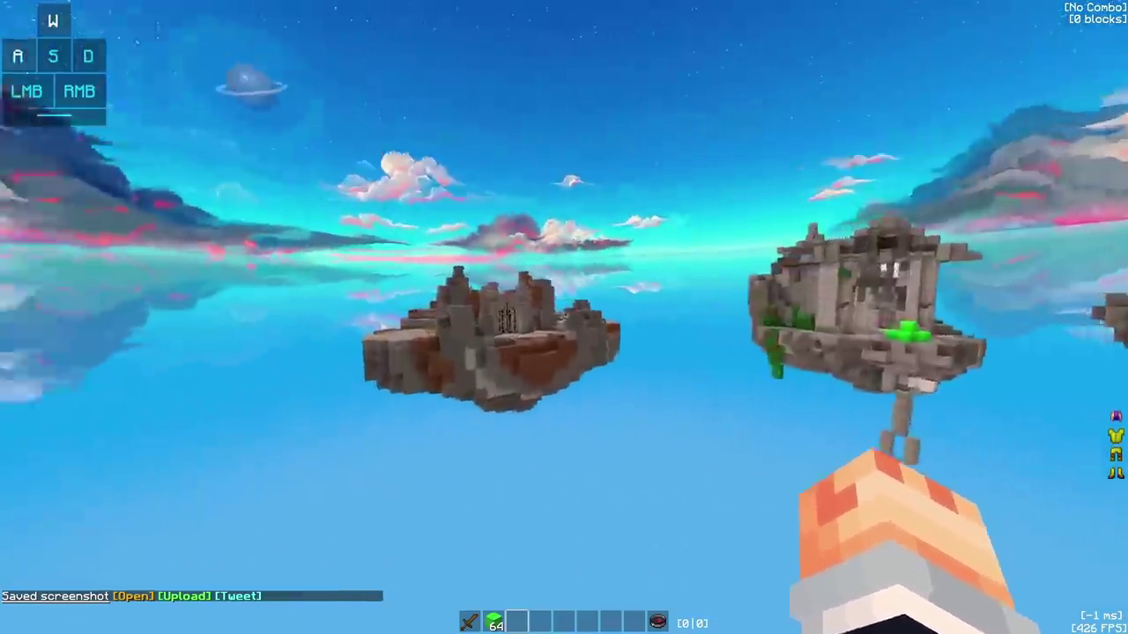
Frame the open sky with no islands in view and lower the field of view in the options.
key("s")
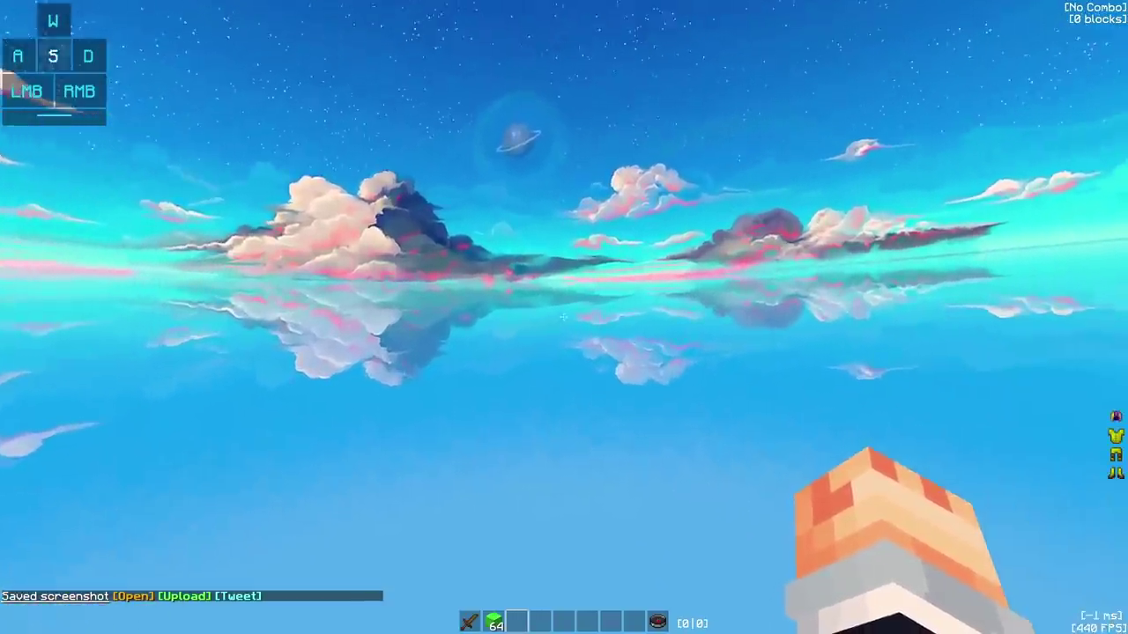
key("Escape")
left_click(503, 262)
left_click(426, 106)
key("Escape")
Capture a screenshot of the empty sky with the game interface hidden, and show the interface again.
key("F1")
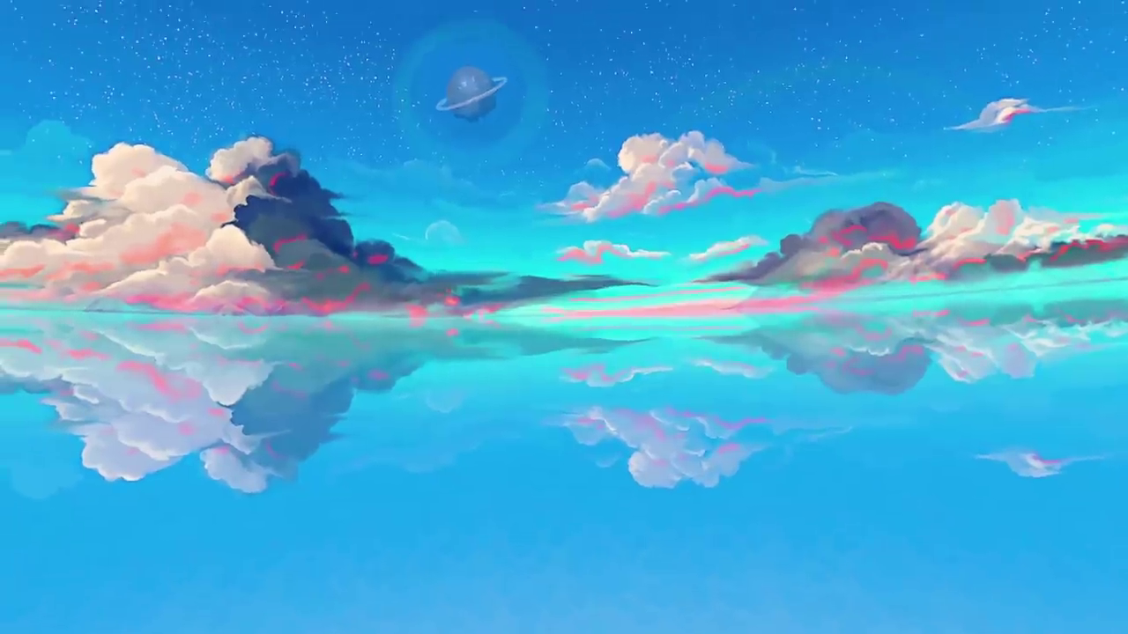
key("F2")
key("F1")
Widen the field of view again in the options and return to the game.
key("Escape")
left_click(503, 263)
left_click(473, 107)
key("Escape")
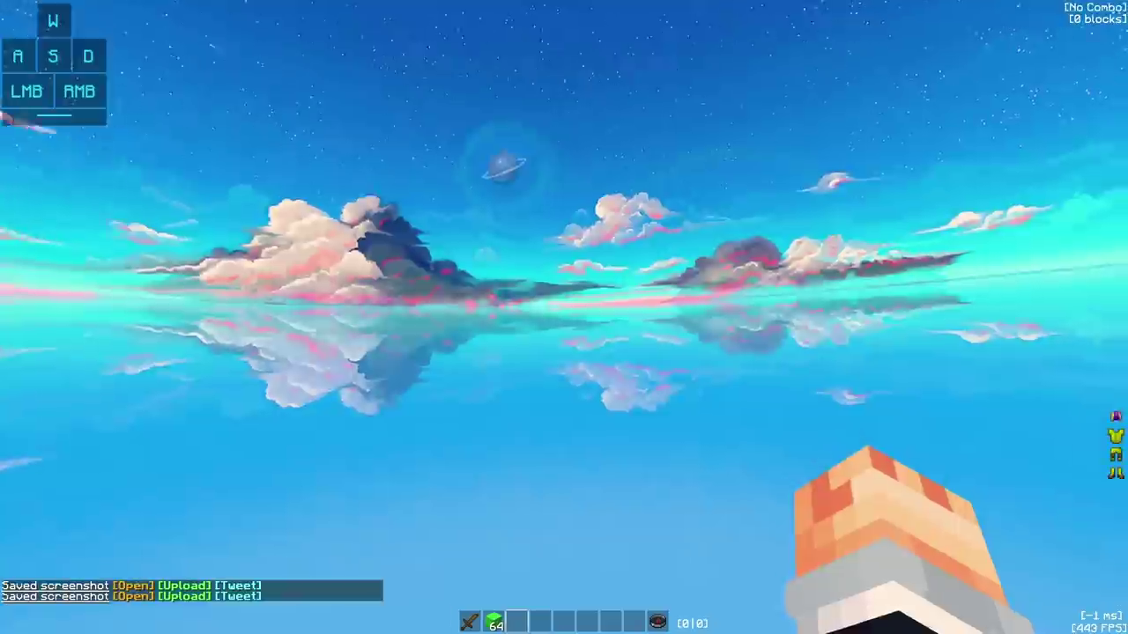
key("w")
left_click(564, 317)
left_click(564, 317)
left_click(564, 318)
key("a")
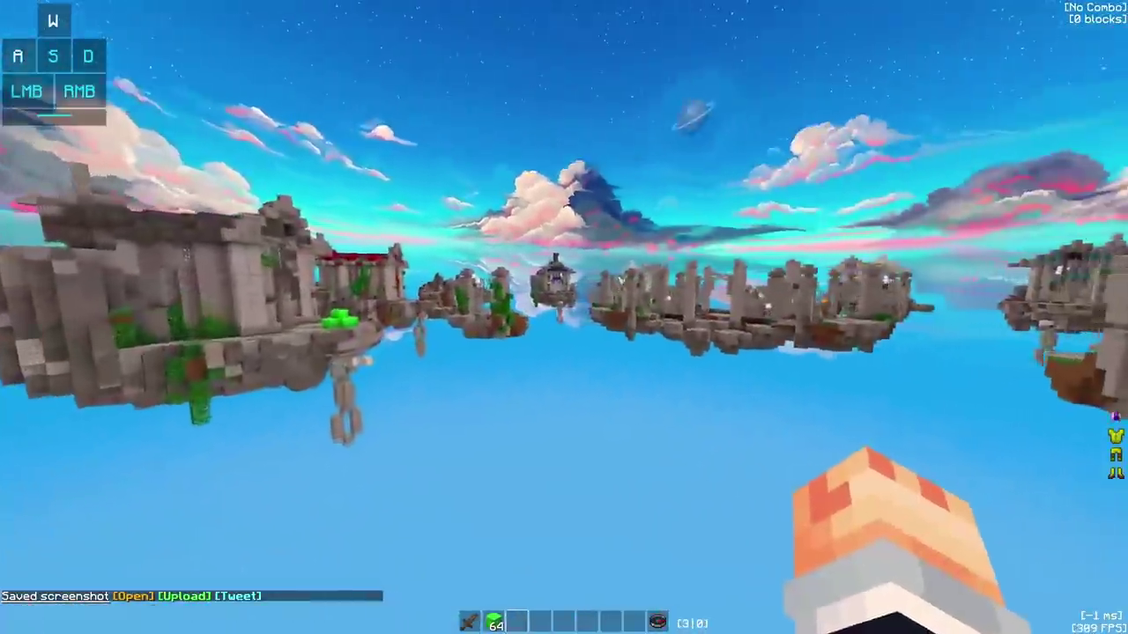
key("w")
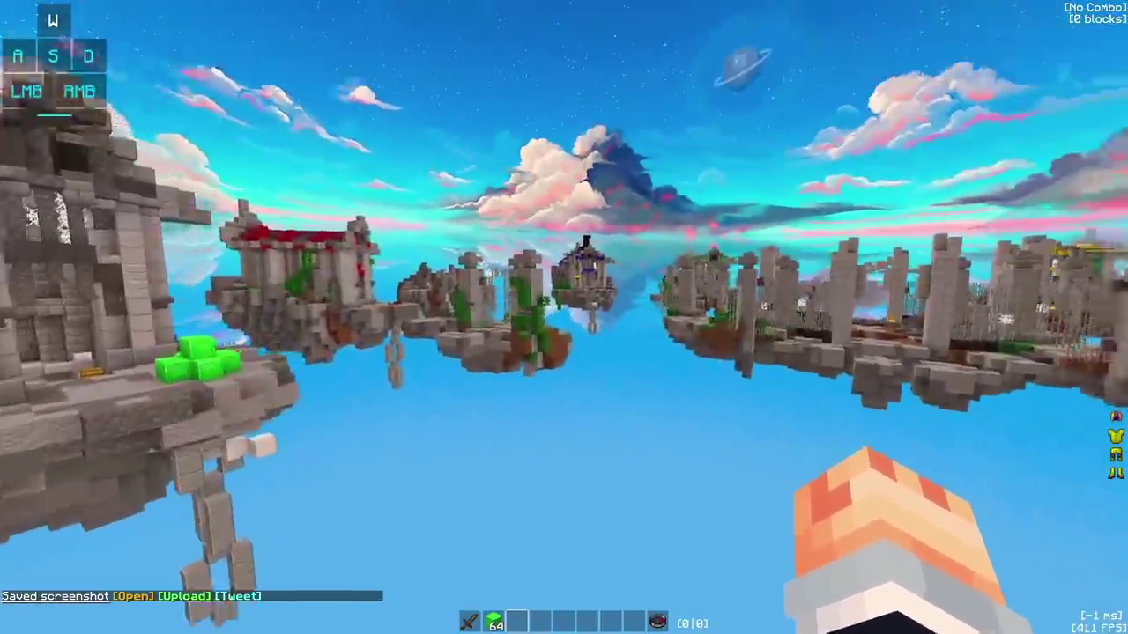
key("F5")
key("F5")
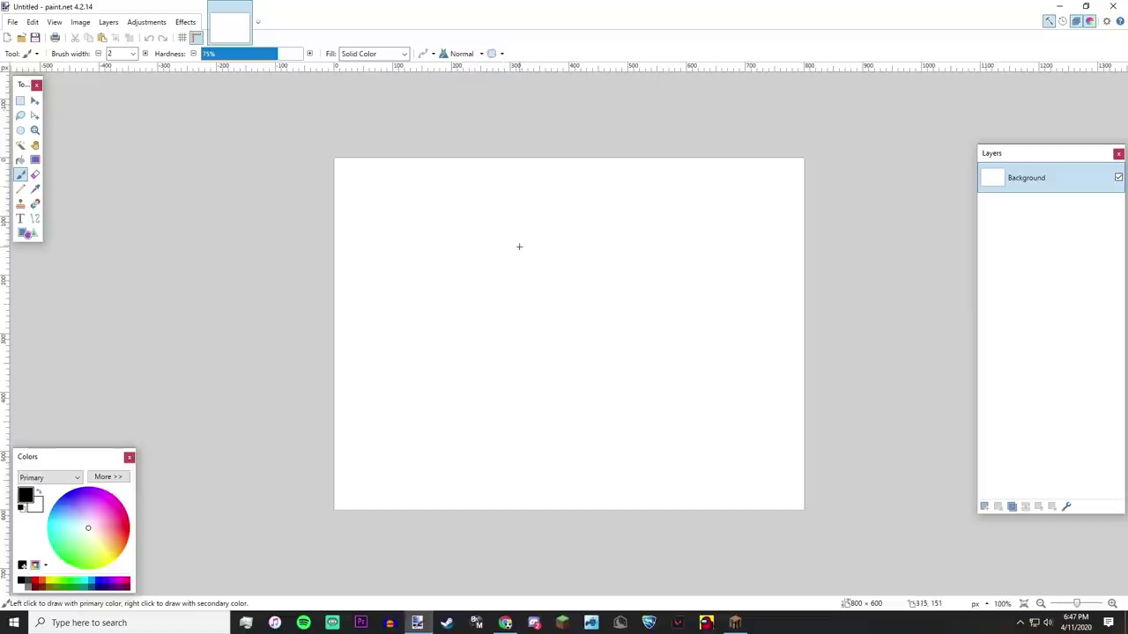
left_click(12, 22)
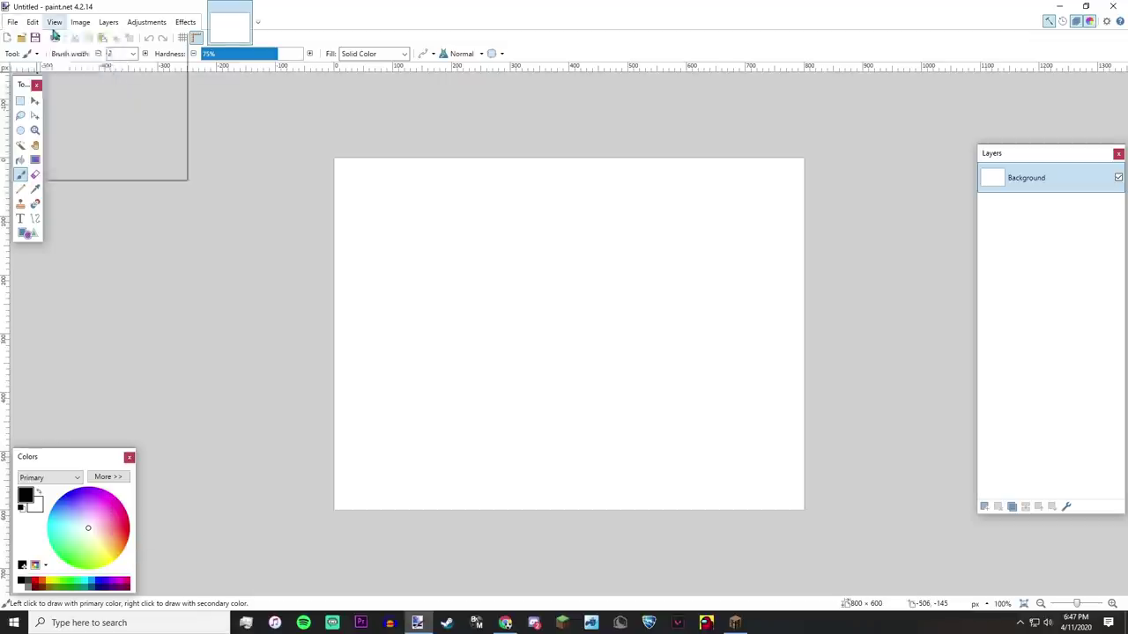
mouse_move(108, 22)
left_click(388, 115)
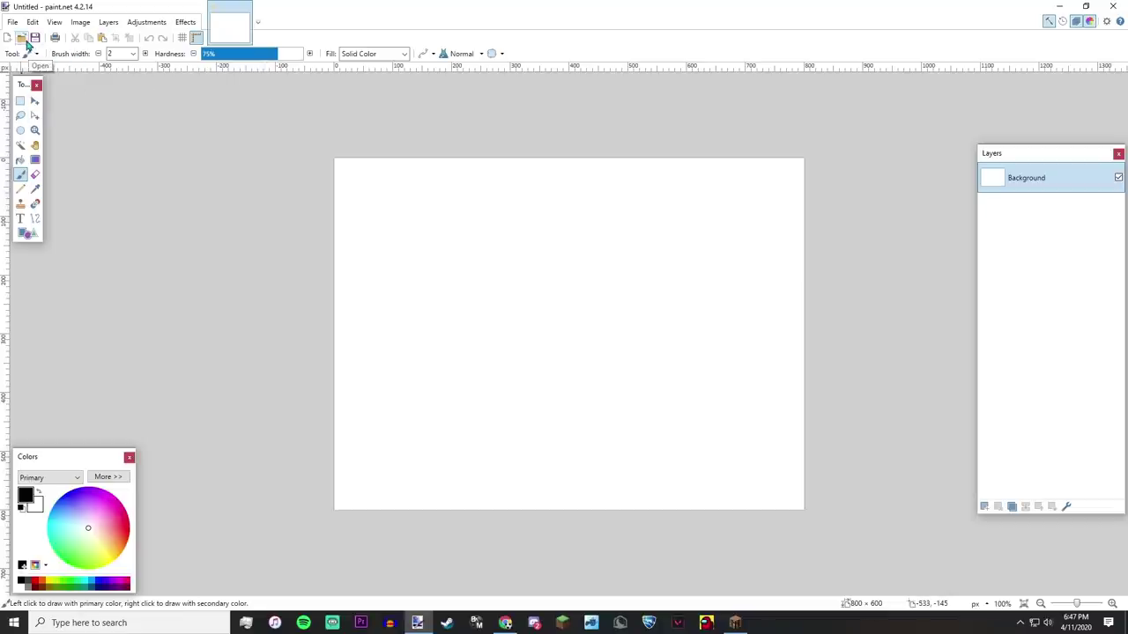
Open the image 2020-11-04_18.46.42.png from the screenshots folder inside .minecraft.
scroll(49, 150, "up", 3)
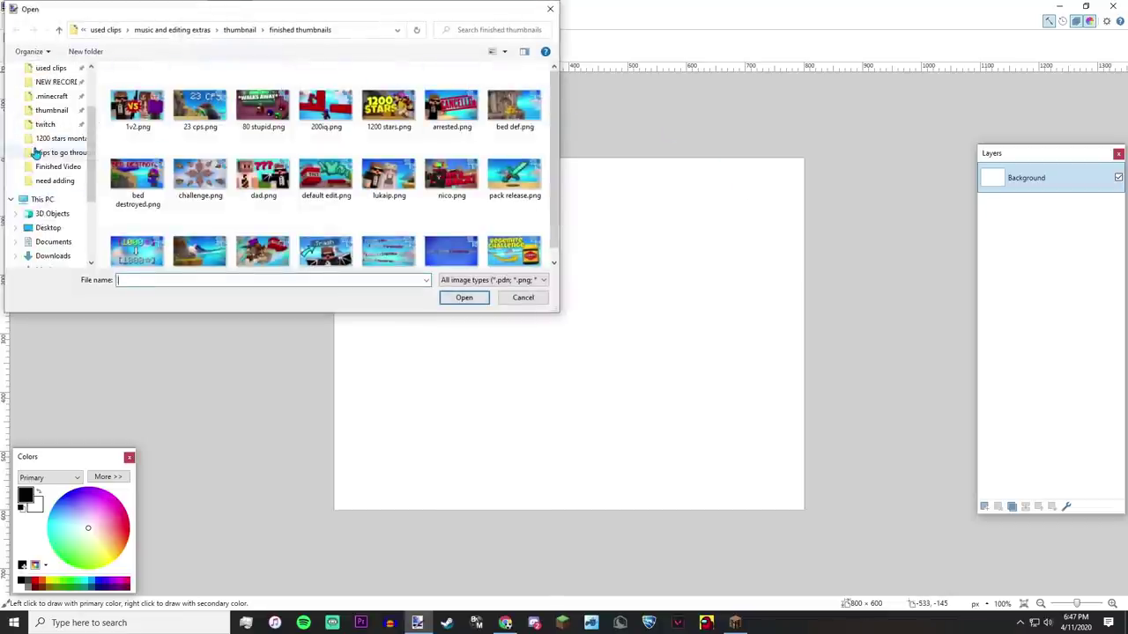
left_click(51, 138)
scroll(173, 199, "down", 3)
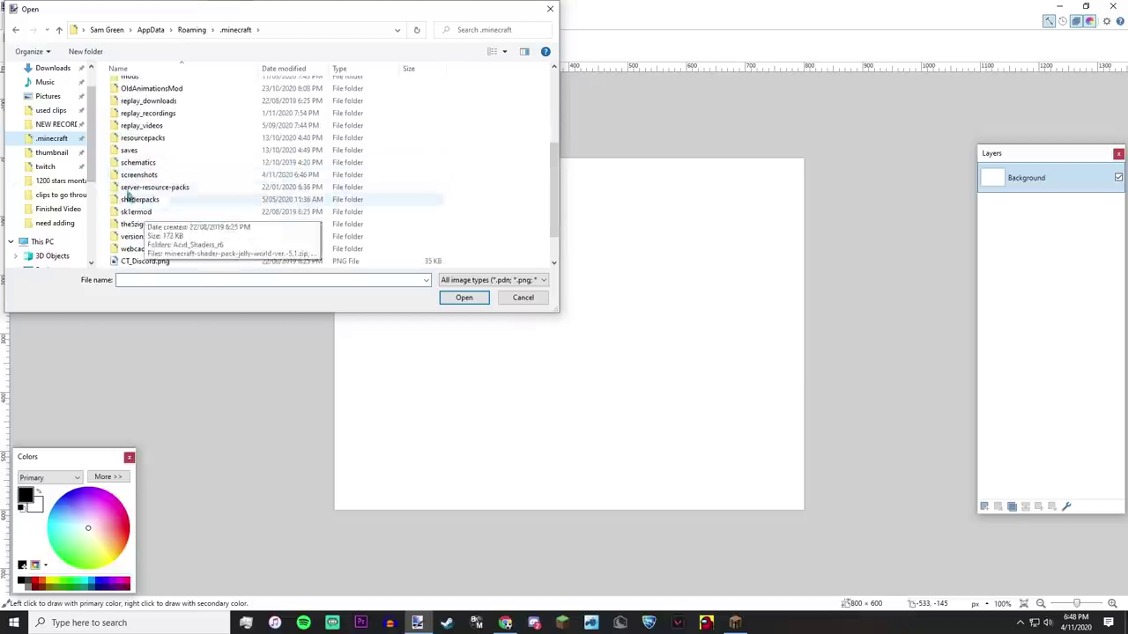
double_click(174, 197)
left_click_drag(555, 78, 496, 255)
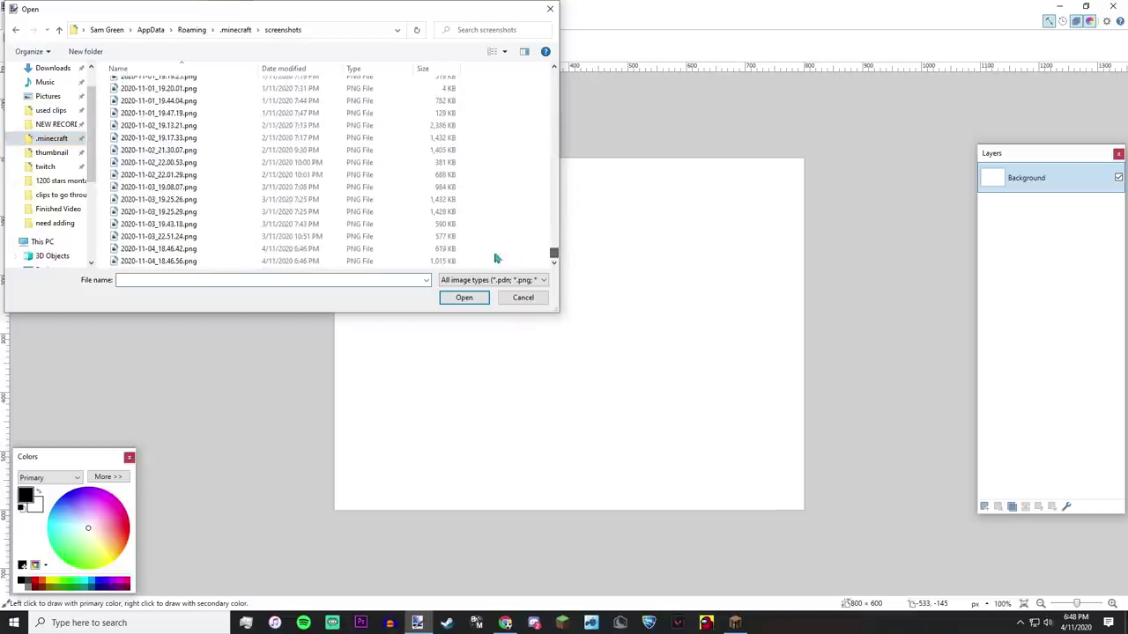
double_click(212, 252)
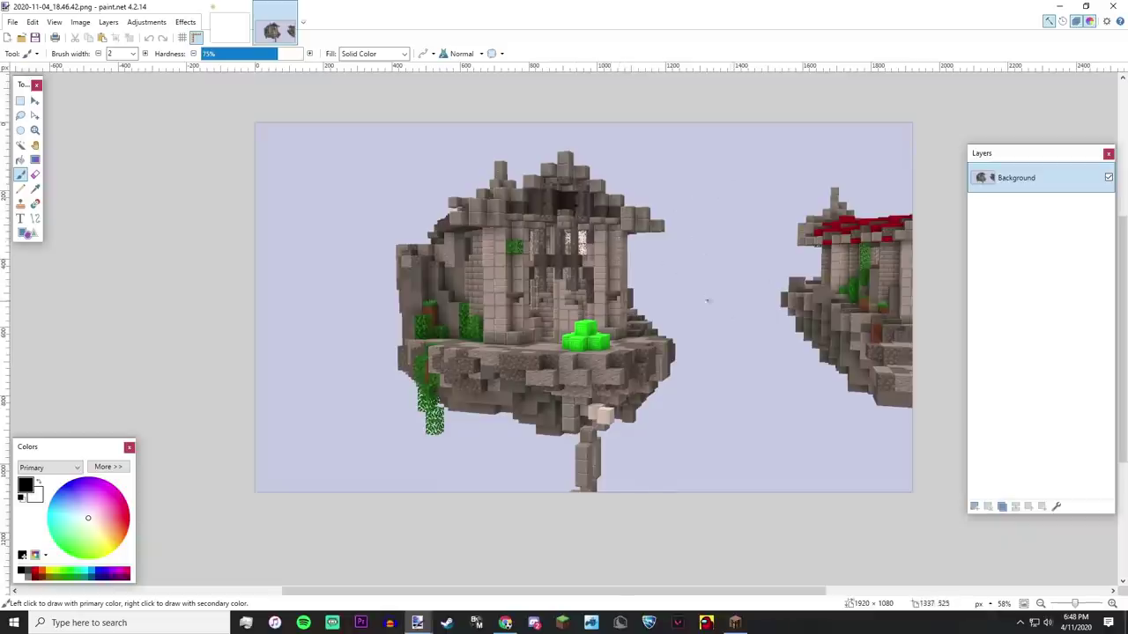
scroll(707, 301, "up", 5)
scroll(718, 260, "down", 8)
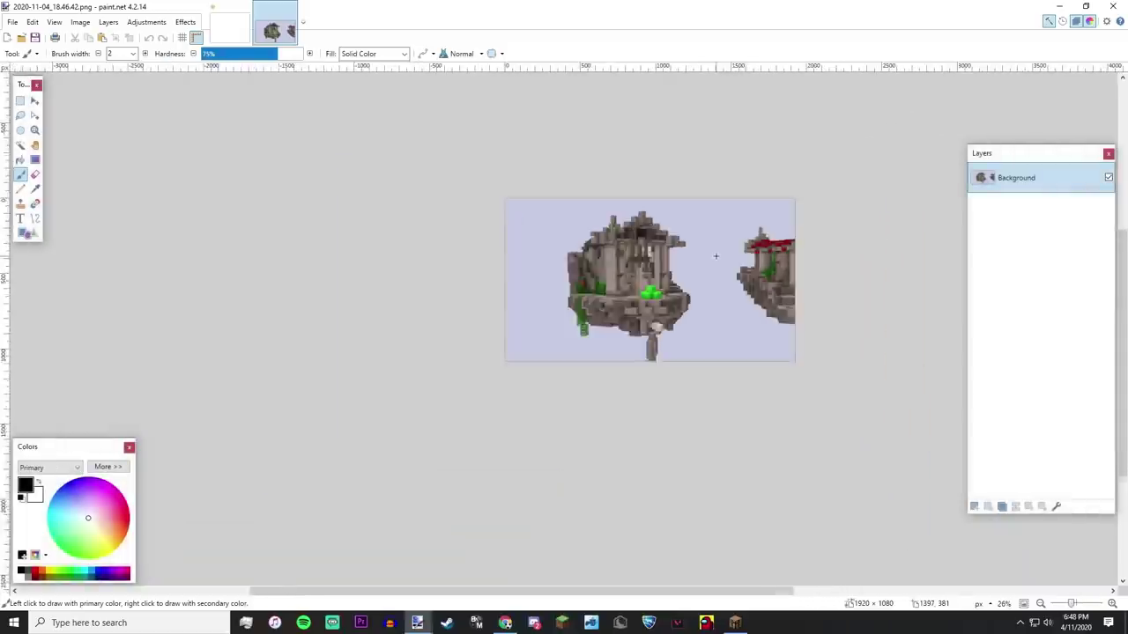
scroll(715, 256, "down", 5)
scroll(728, 257, "up", 4)
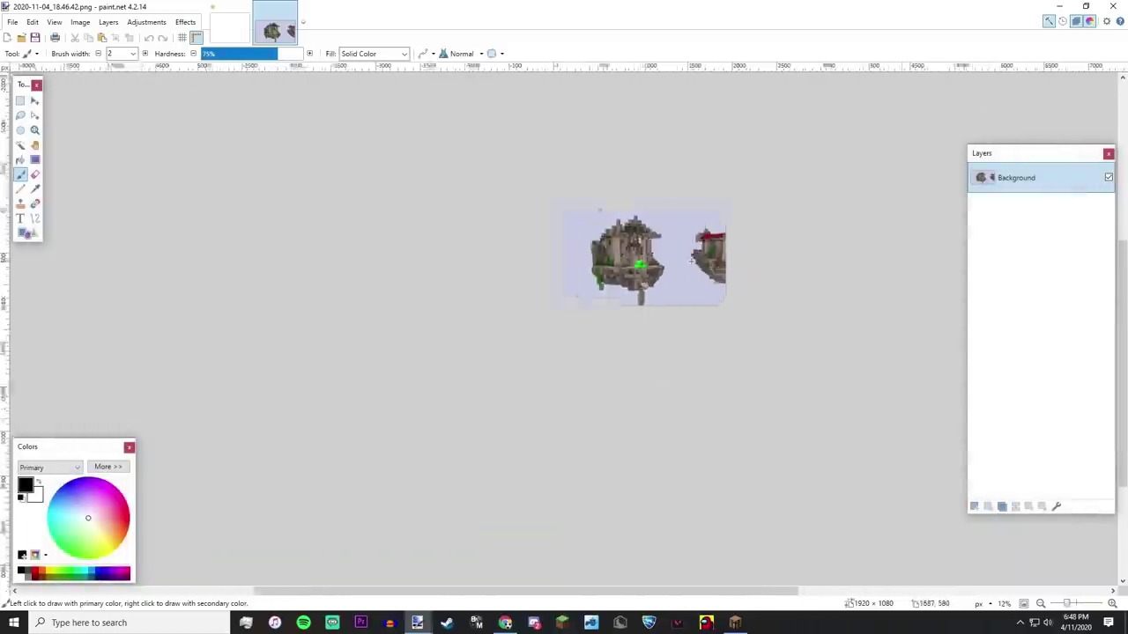
scroll(691, 260, "up", 4)
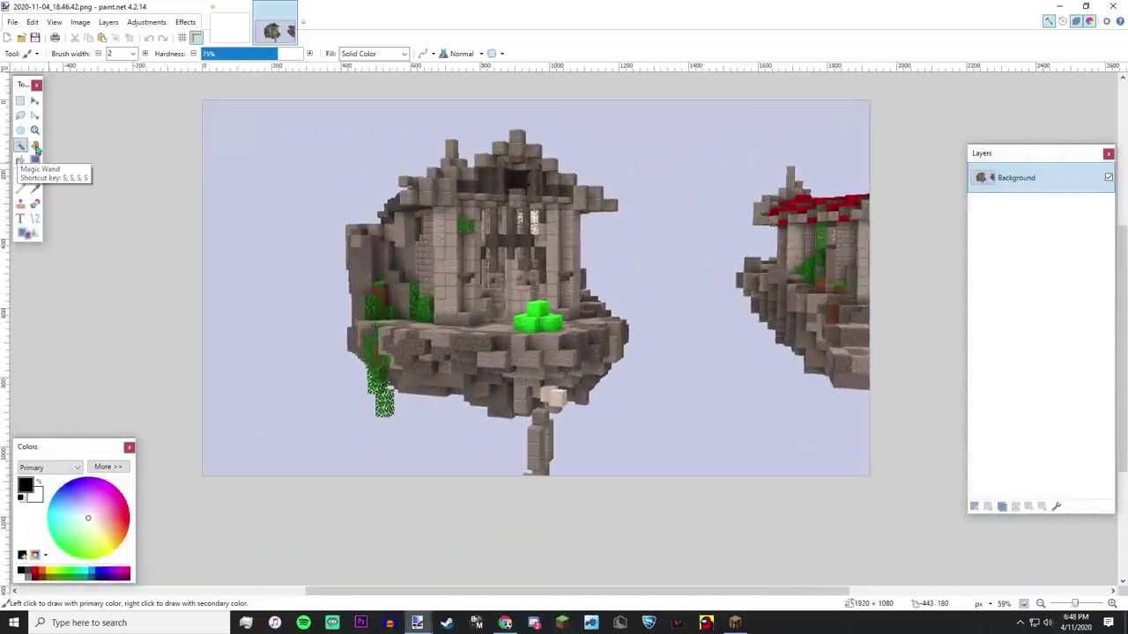
Select the plain sky around the islands with the Magic Wand at 25% tolerance and delete it.
left_click(20, 145)
left_click(272, 178)
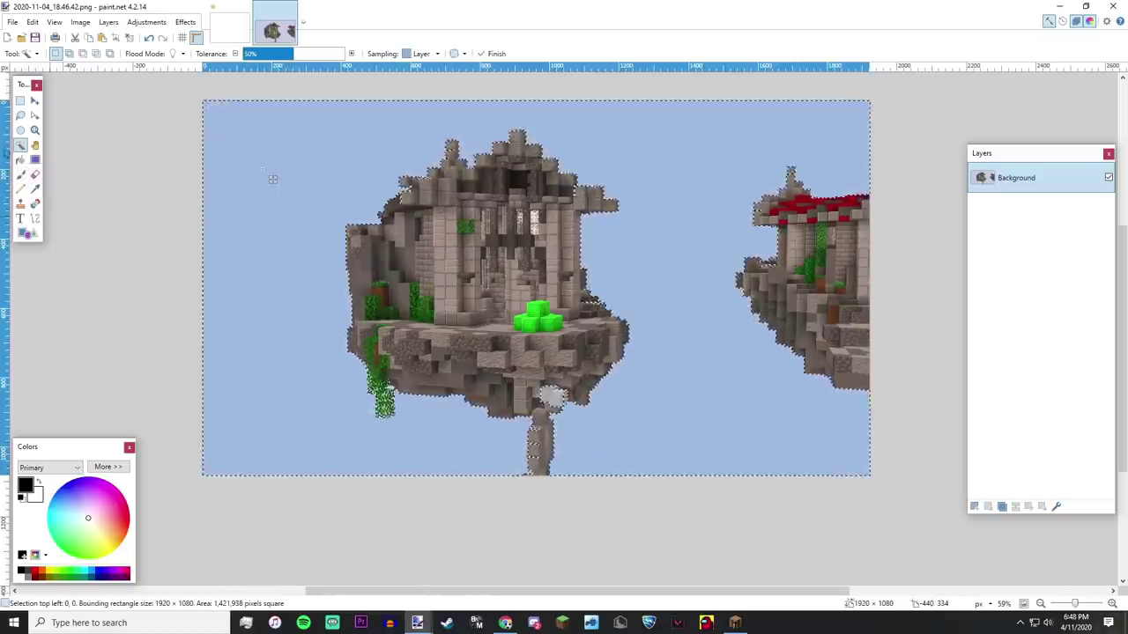
left_click_drag(282, 55, 286, 55)
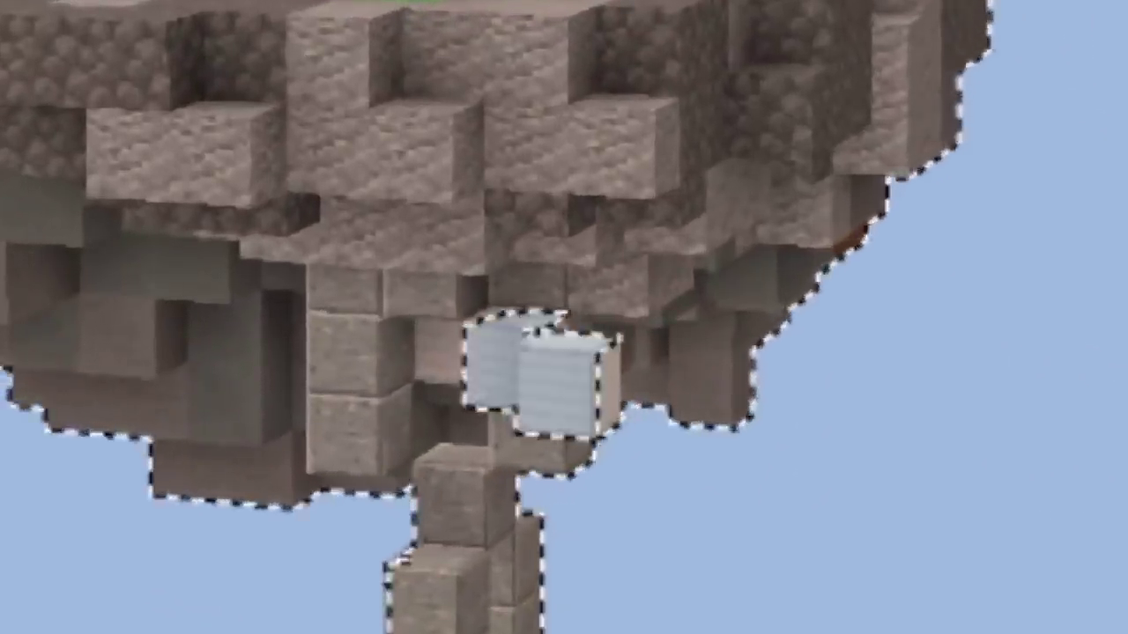
key("ctrl+z")
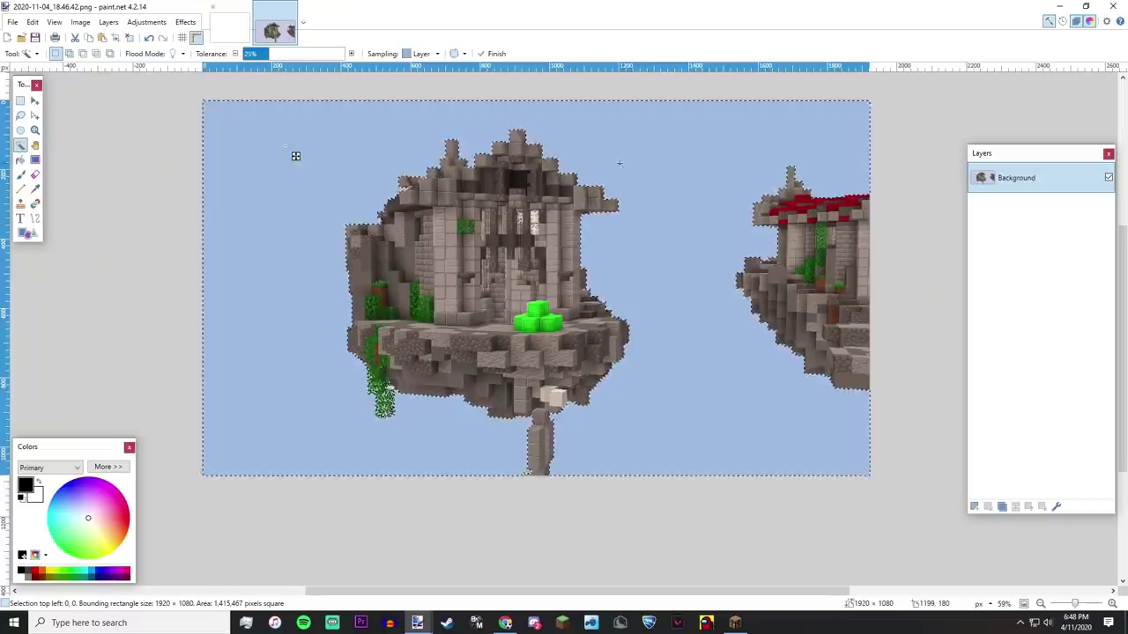
key("Delete")
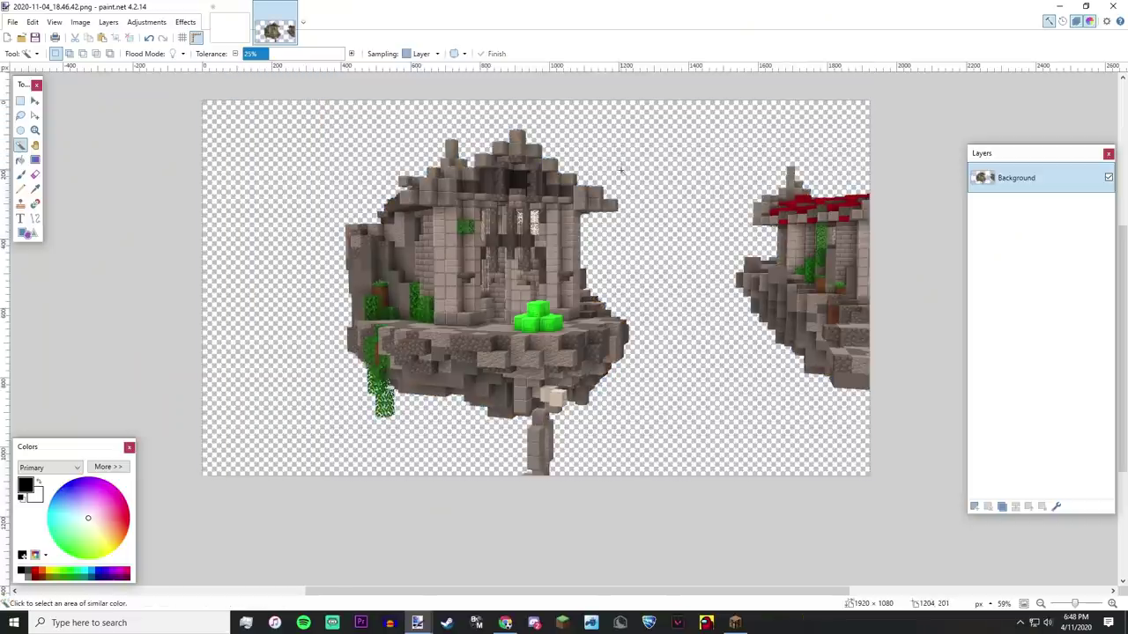
Import 2020-11-04_18.46.56.png as a layer beneath the island cut-out and make the island layer active.
left_click(108, 22)
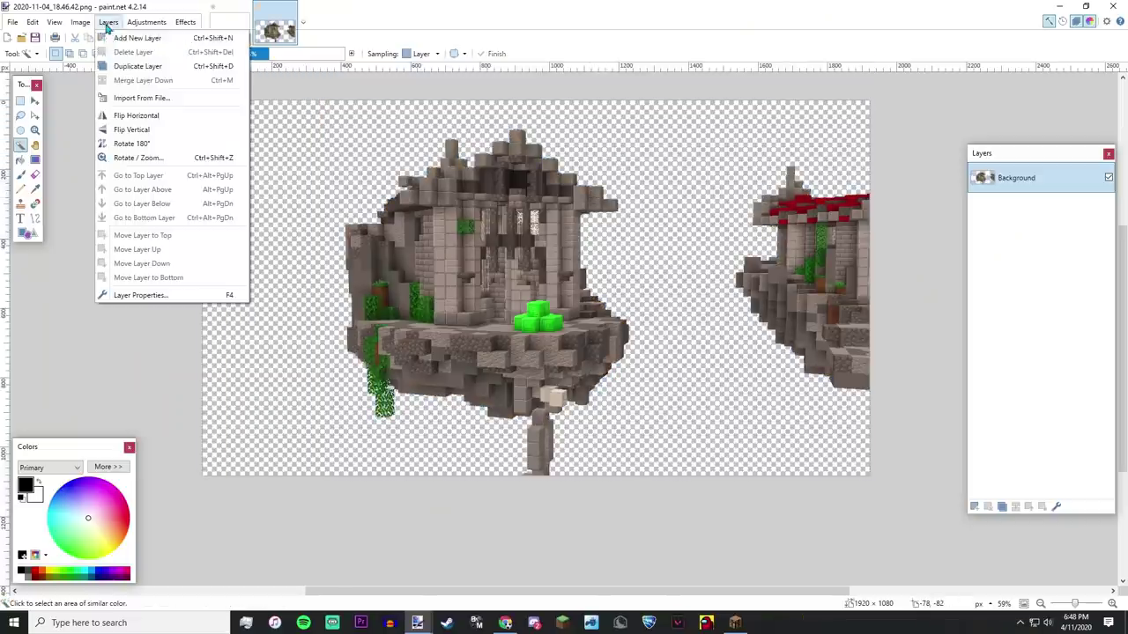
left_click(134, 97)
left_click_drag(551, 78, 546, 265)
double_click(440, 261)
left_click_drag(1005, 176, 1009, 231)
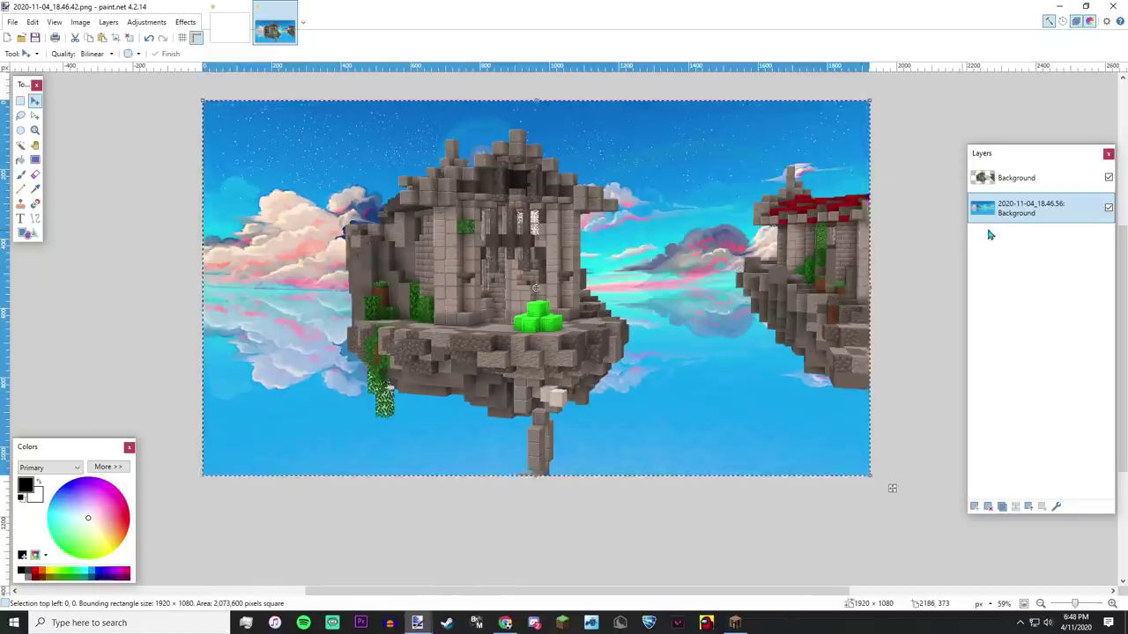
left_click(1031, 183)
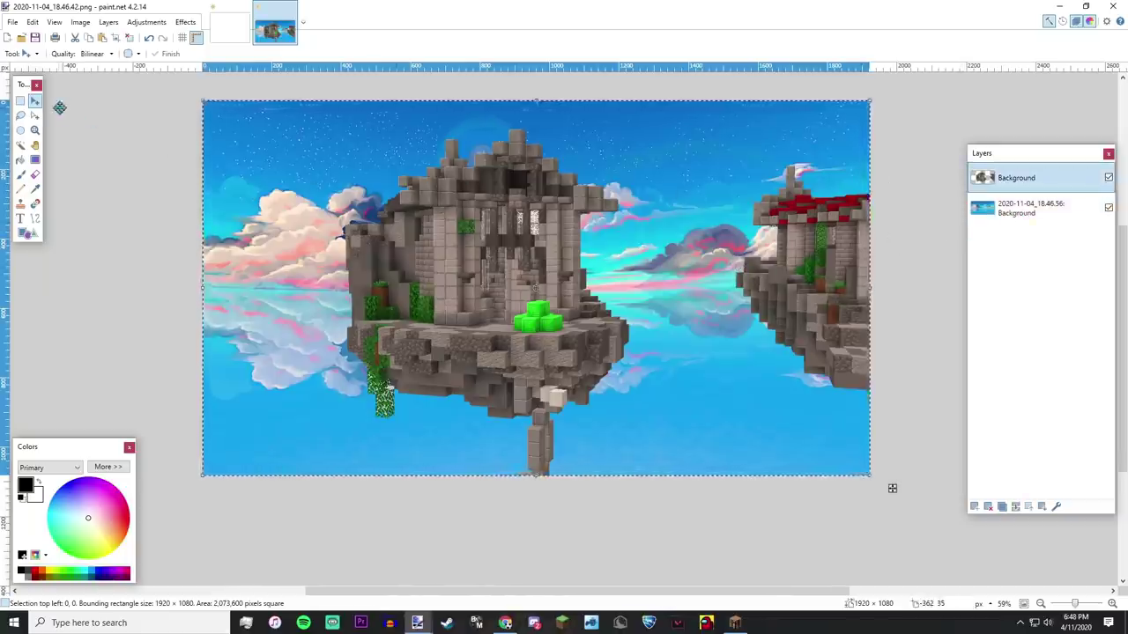
Try moving the island layer across the sky image, and undo the move.
left_click_drag(298, 136, 345, 152)
left_click_drag(953, 518, 892, 488)
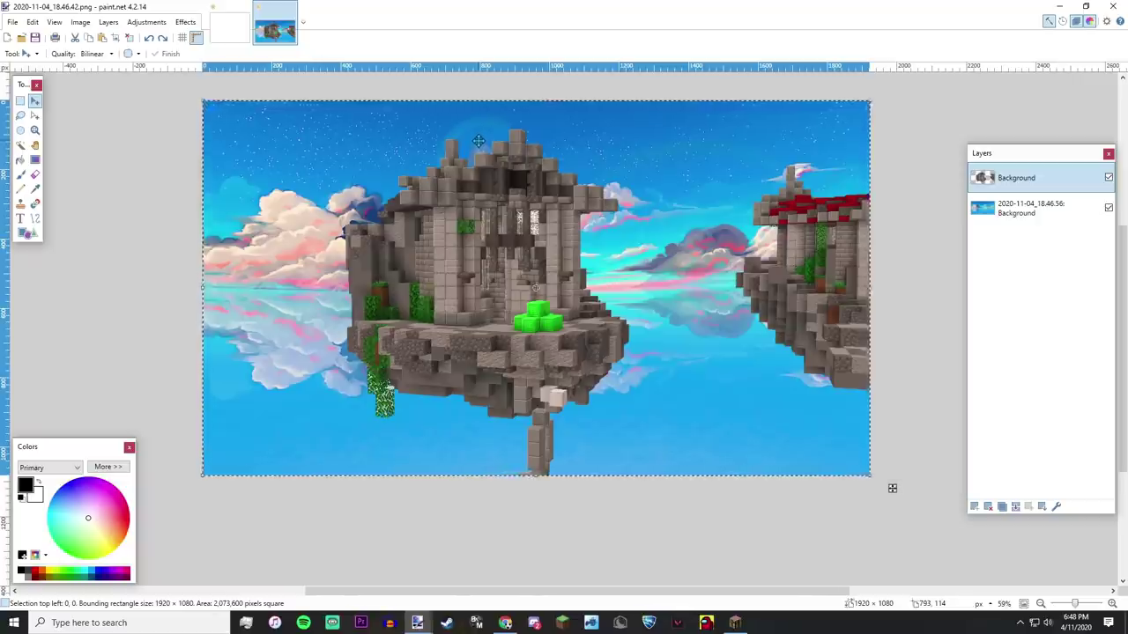
left_click_drag(660, 144, 786, 133)
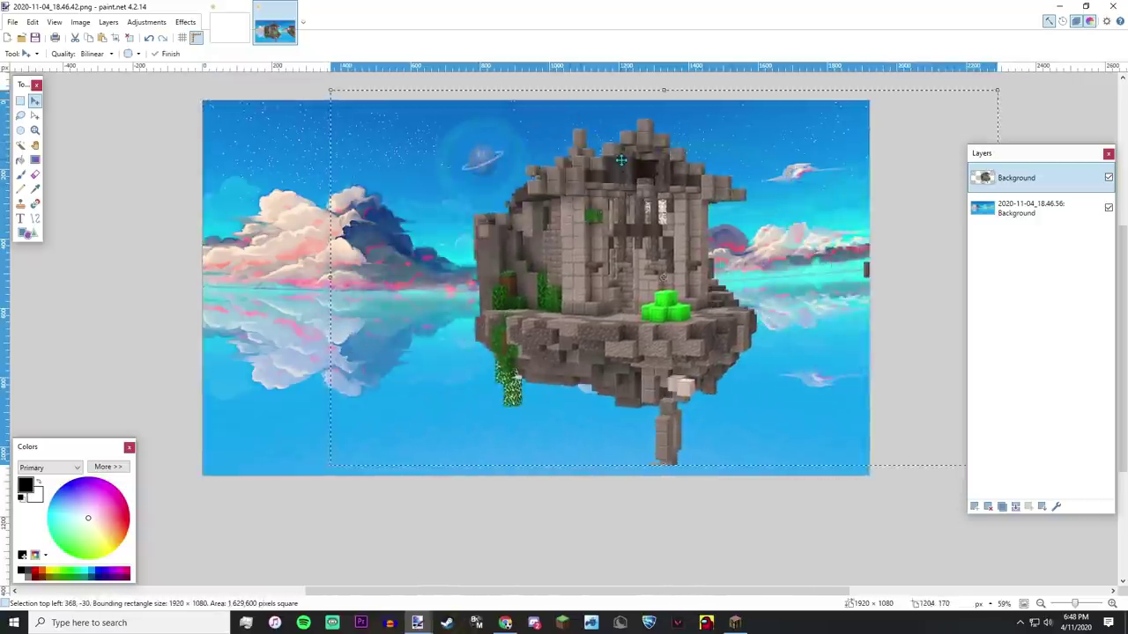
key("ctrl+z")
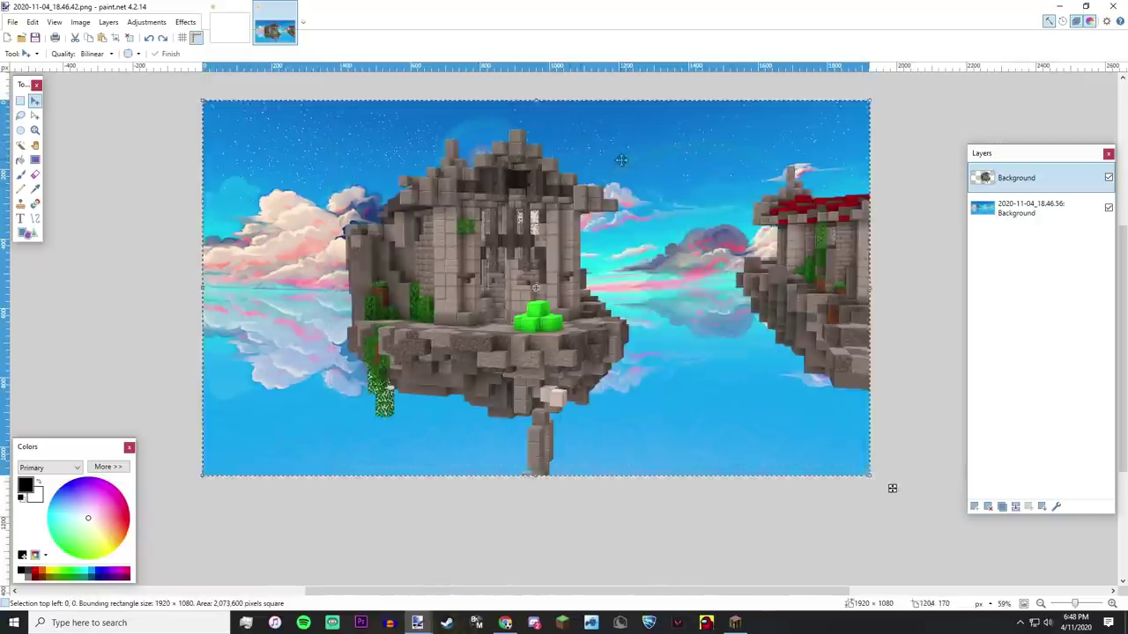
Select the second, red-roofed island with a rectangular selection and delete it from the island layer.
left_click(20, 101)
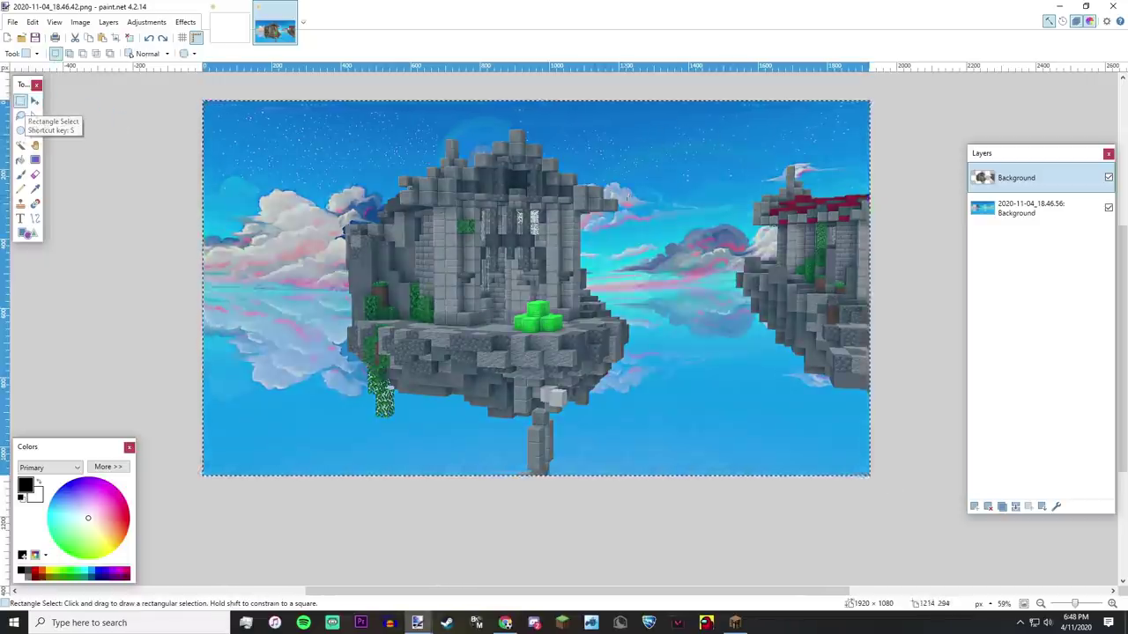
mouse_move(686, 135)
left_mouse_down()
mouse_move(1013, 374)
mouse_move(1059, 455)
left_mouse_up()
key("Delete")
Try selecting the leftover background pixels among the hanging vines with the Magic Wand, and undo the selections.
scroll(368, 399, "up", 5)
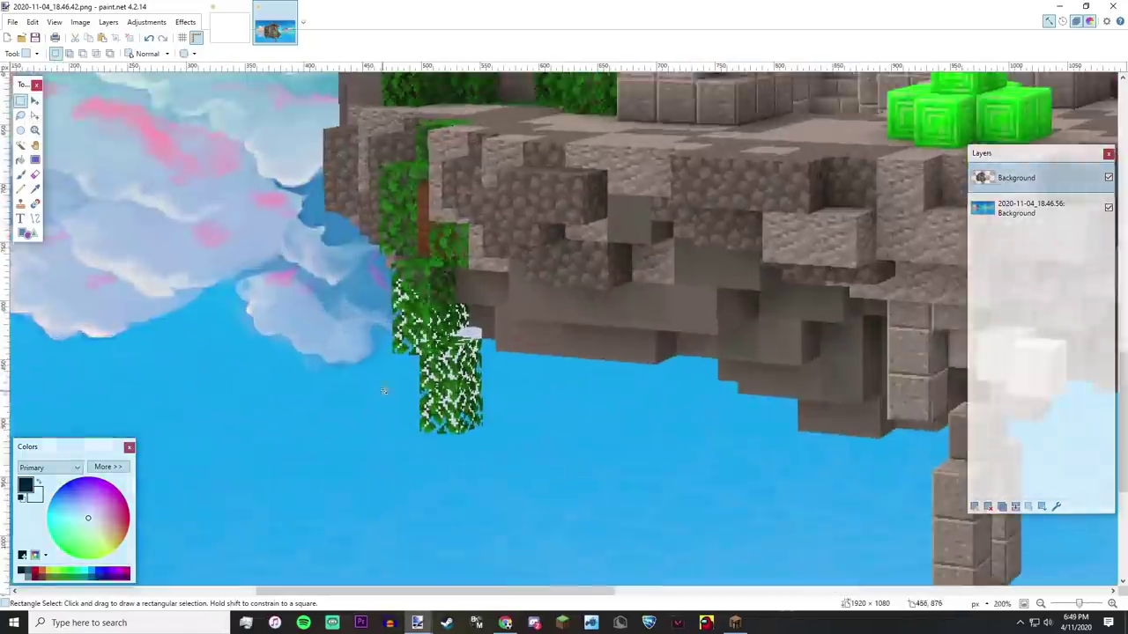
scroll(480, 308, "up", 4)
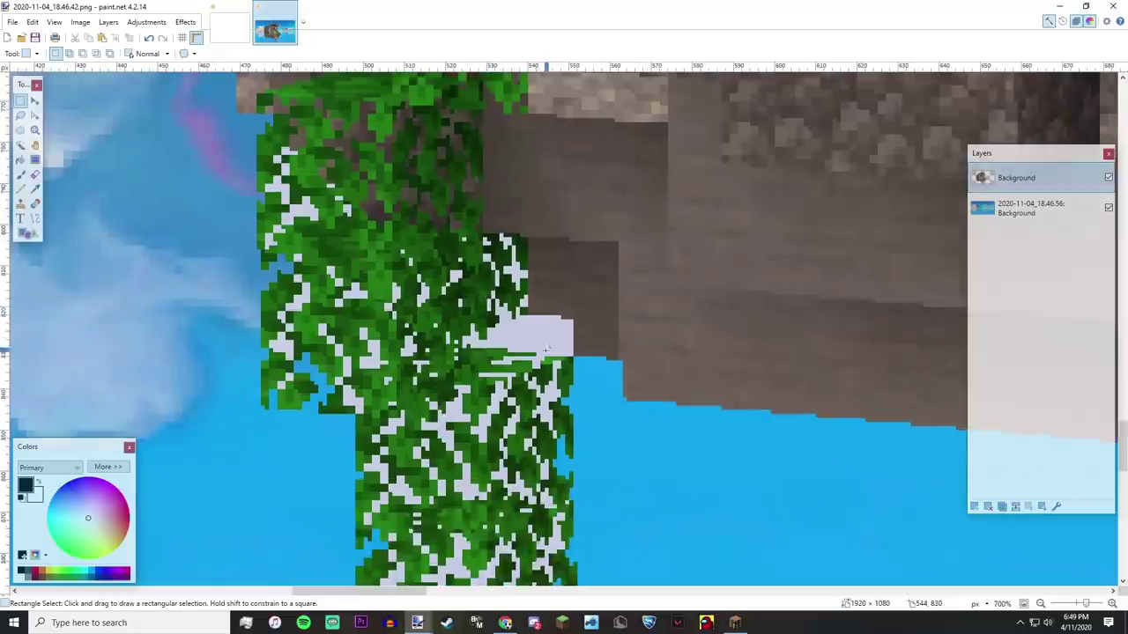
left_click(20, 145)
left_click(489, 329)
left_click(407, 344, "ctrl")
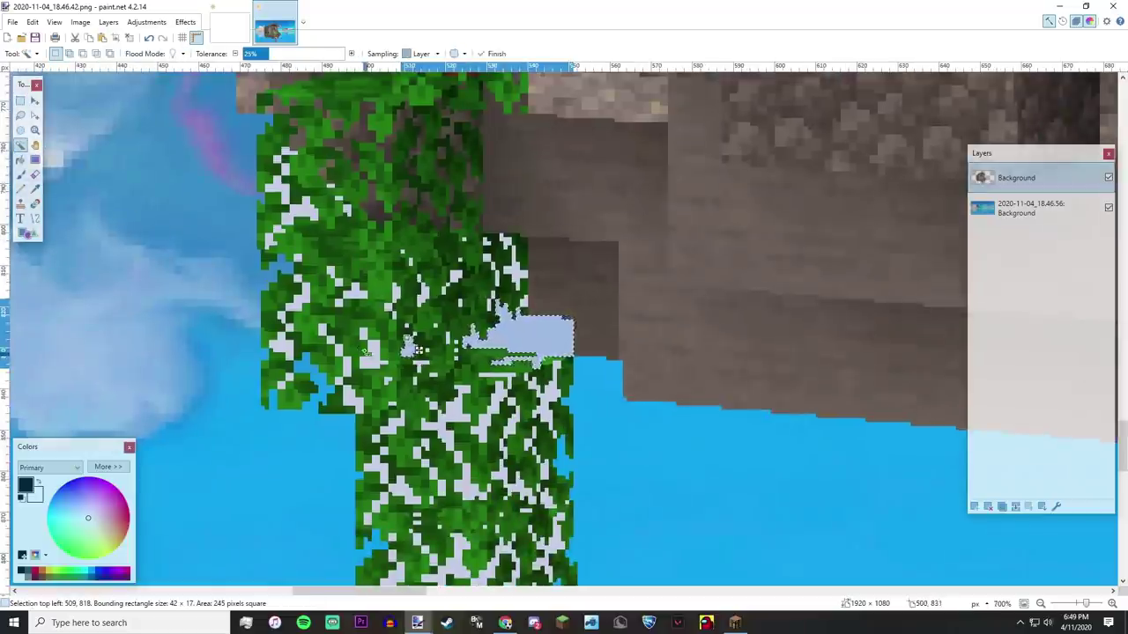
left_click(384, 356, "ctrl")
key("ctrl+z")
key("ctrl+z")
key("ctrl+z")
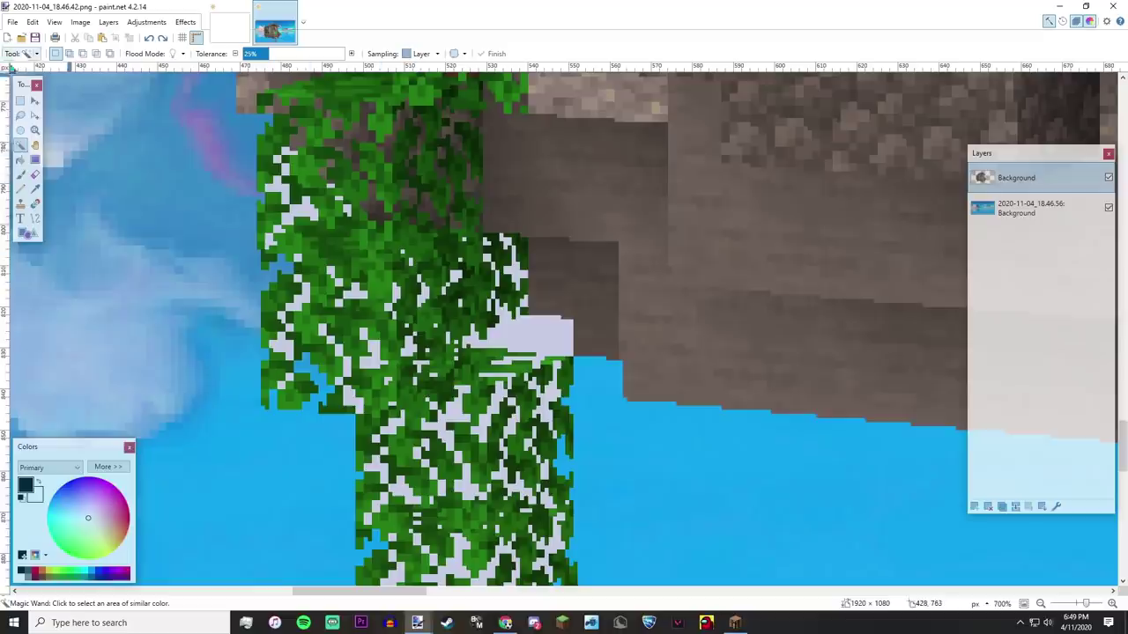
Enclose the floating island in a rectangular selection and enlarge it to about 2094 × 1716 pixels.
key("s")
key("ctrl+b")
left_click_drag(374, 145, 795, 492)
left_click(33, 103)
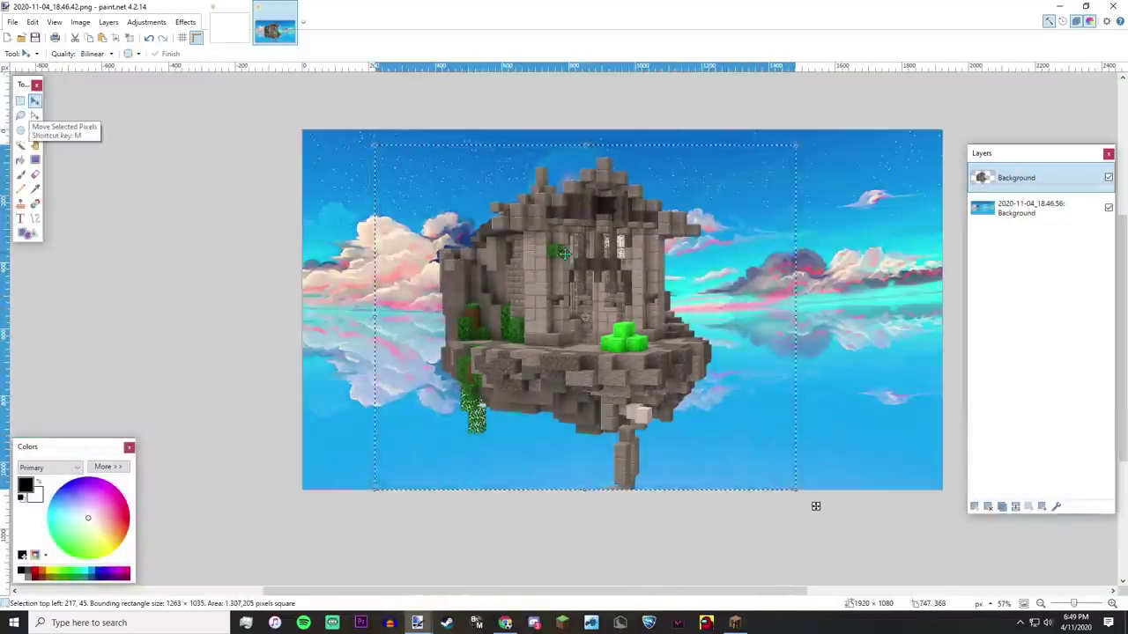
left_click_drag(795, 489, 894, 570)
scroll(942, 559, "down", 3)
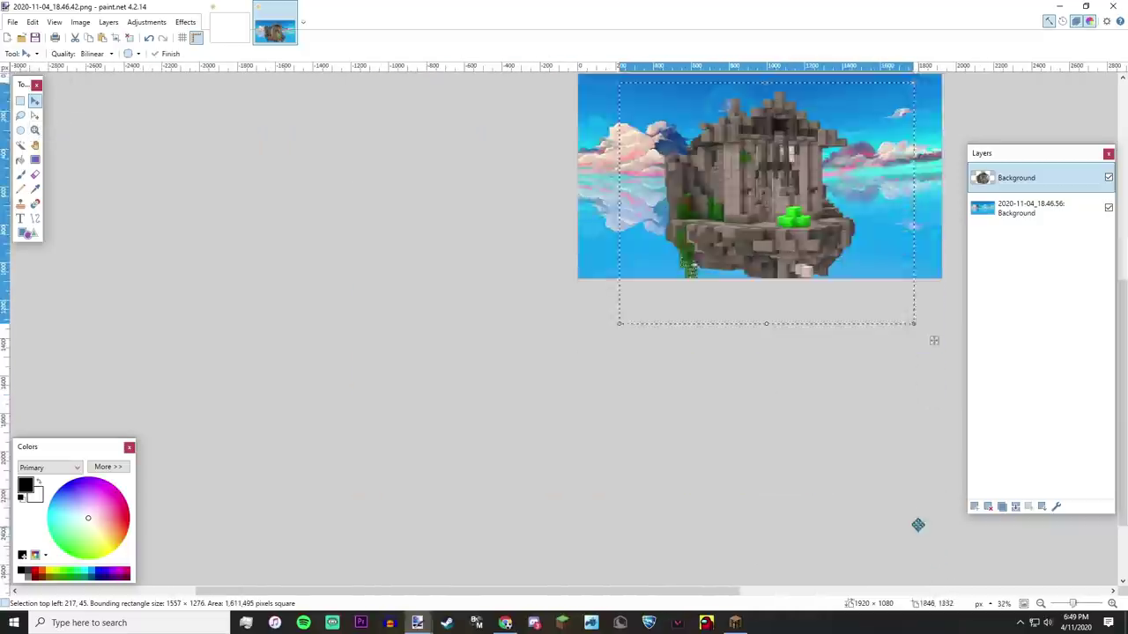
scroll(716, 345, "up", 1)
left_click_drag(631, 464, 736, 547)
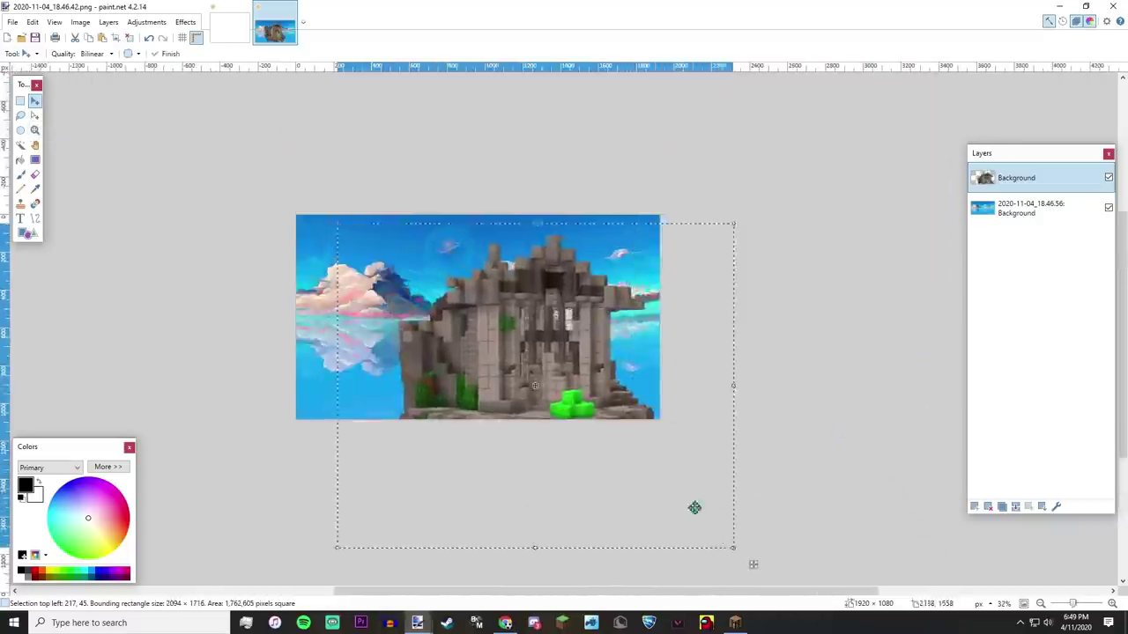
Tilt the enlarged island about 4° counterclockwise and move it so it fills the left side of the sky image.
left_click_drag(695, 508, 614, 456)
left_click_drag(670, 492, 715, 489)
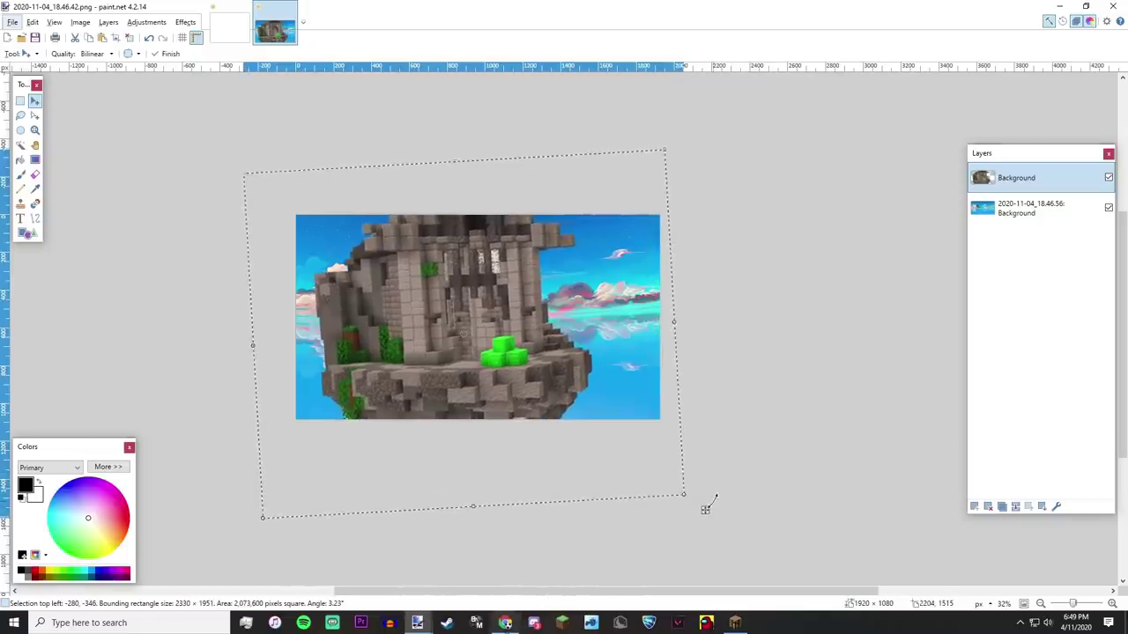
left_click(505, 623)
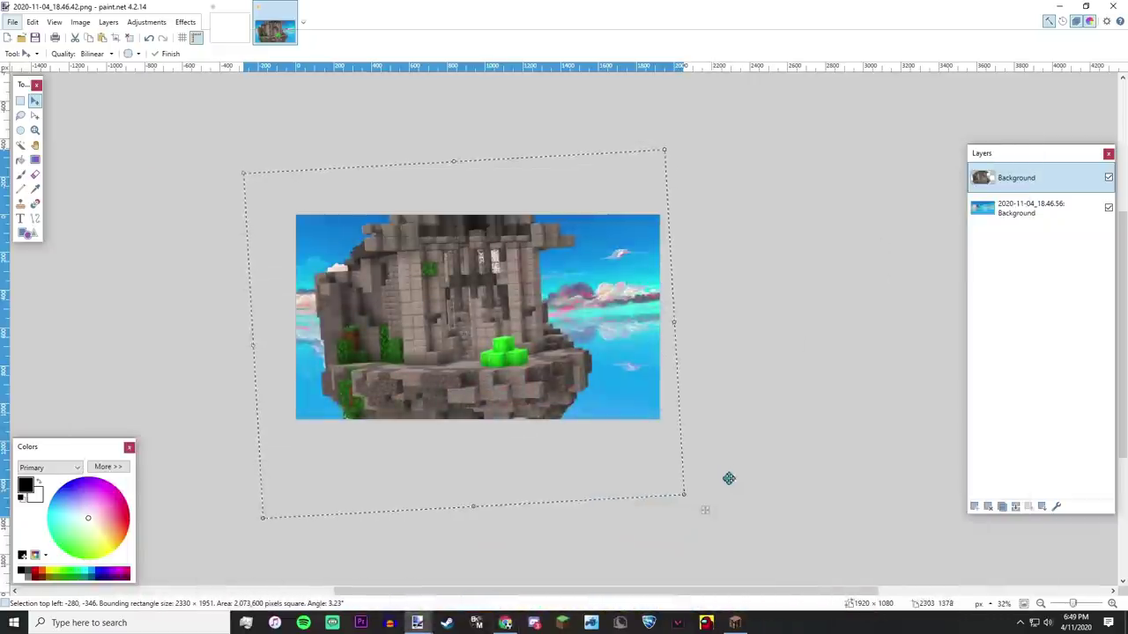
left_click_drag(727, 476, 696, 484)
left_click_drag(619, 461, 578, 451)
mouse_move(644, 476)
left_mouse_down()
mouse_move(680, 497)
mouse_move(625, 482)
left_mouse_up()
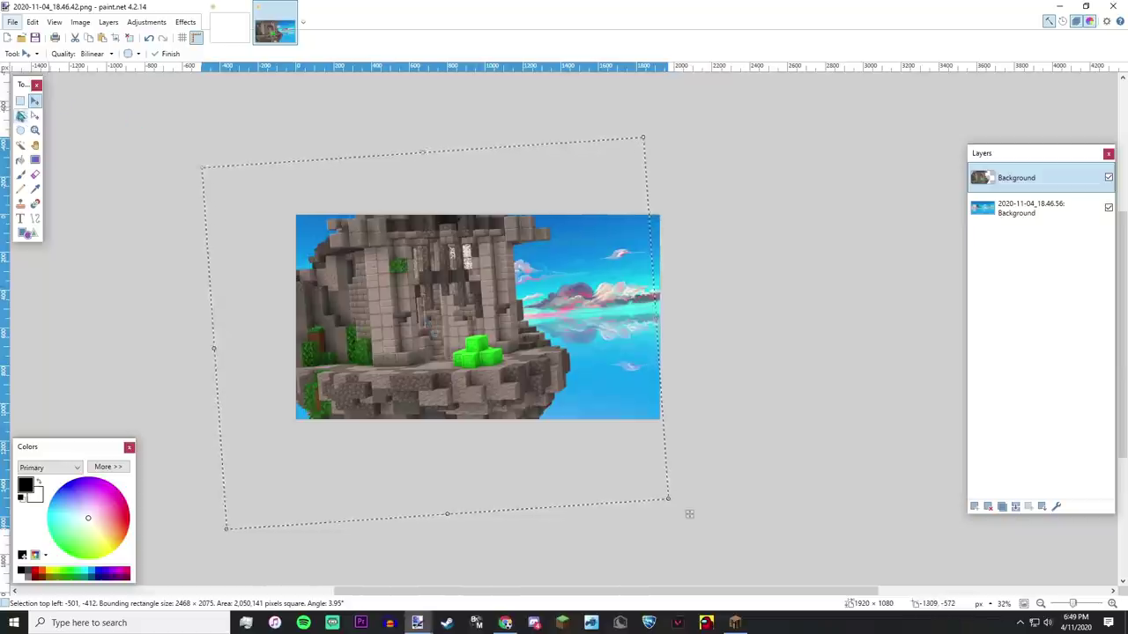
Deselect the island and duplicate its layer twice.
left_click(21, 102)
left_click(20, 101)
left_click(147, 210)
scroll(465, 345, "up", 3)
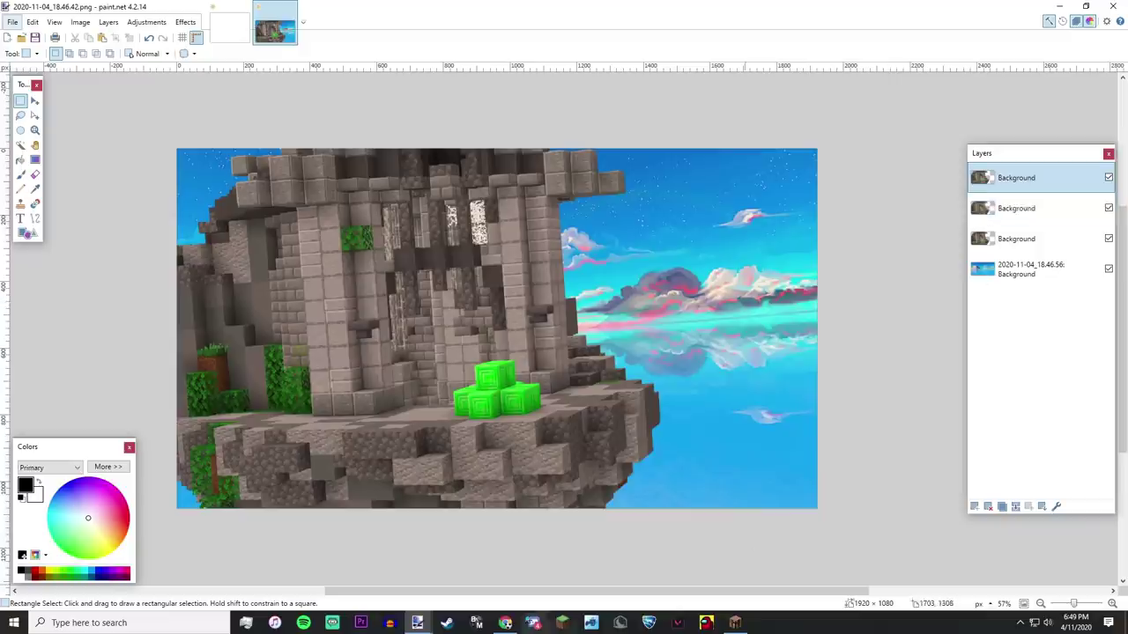
left_click(505, 623)
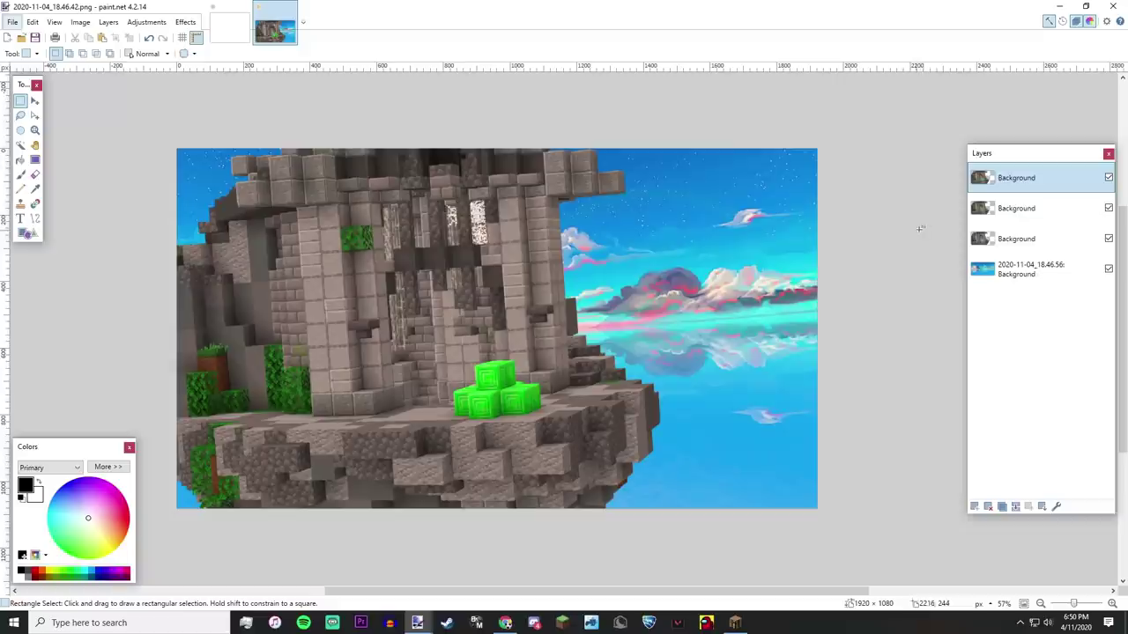
Apply a Motion Blur with angle 25 and distance 98 to the lowest island layer.
left_click_drag(1019, 239, 1020, 208)
left_click(1029, 236)
left_click(185, 22)
mouse_move(201, 51)
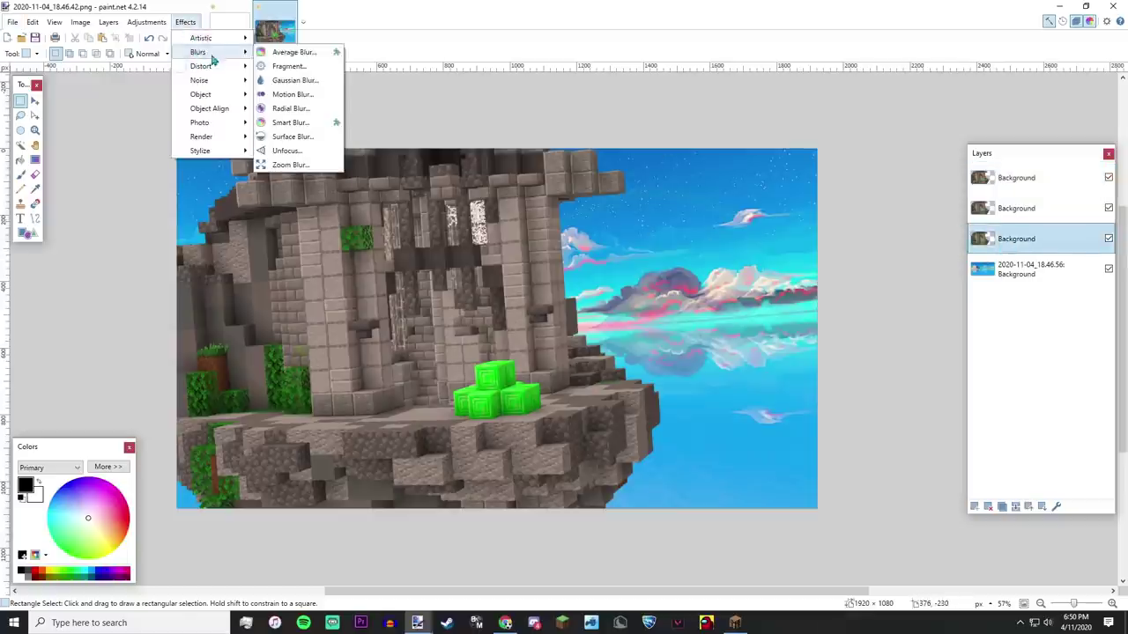
left_click(291, 93)
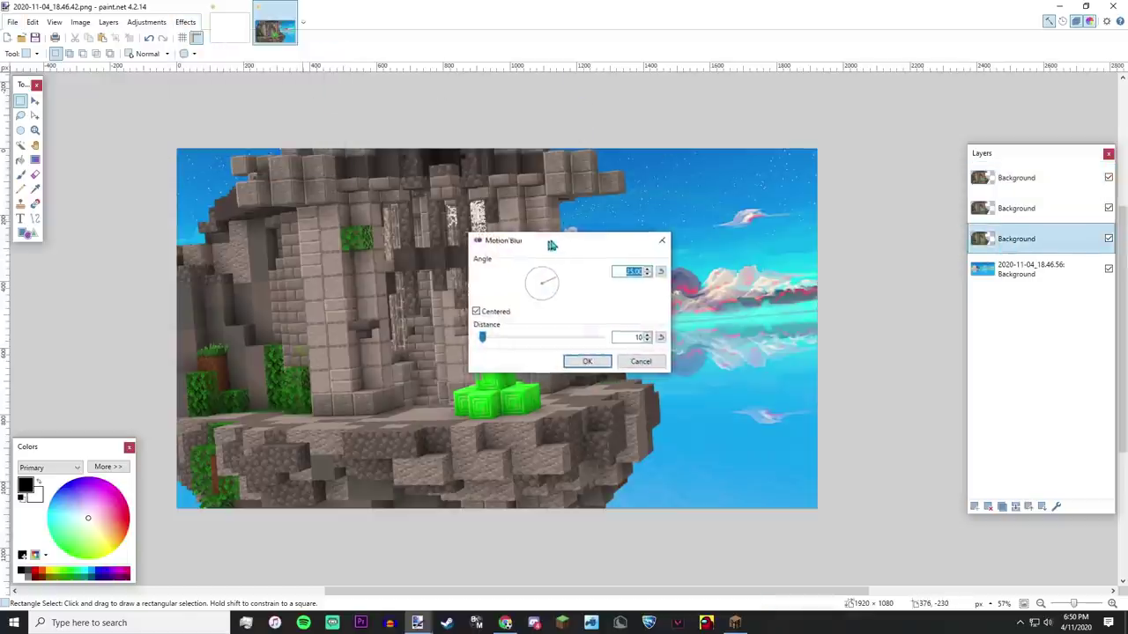
left_click_drag(553, 246, 807, 181)
left_click_drag(737, 276, 750, 277)
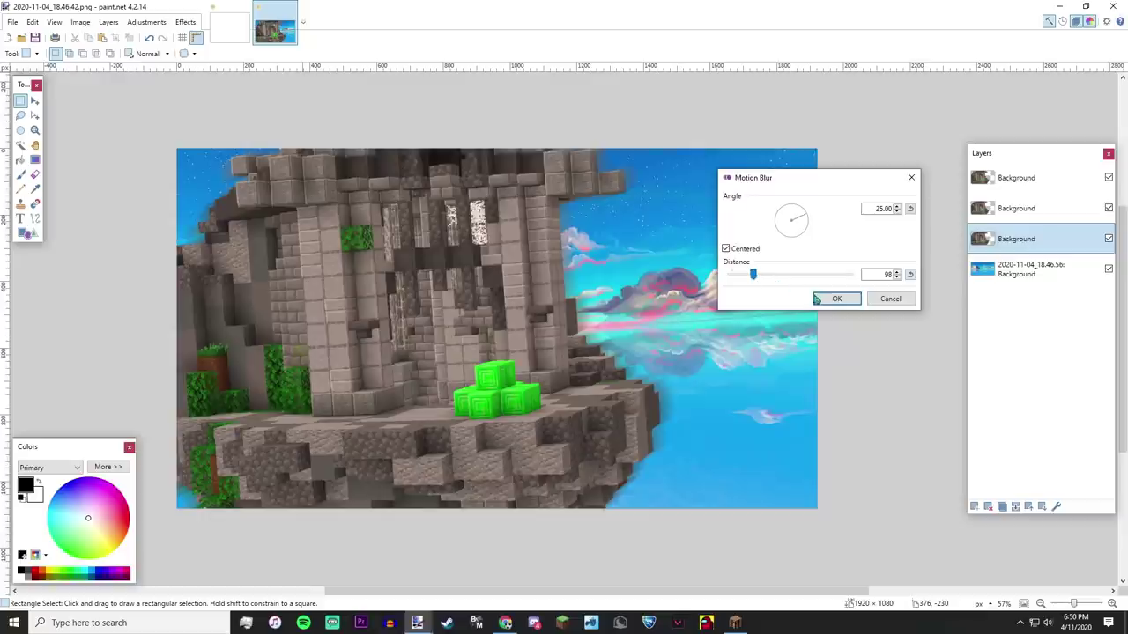
left_click(835, 298)
Apply a Radial Blur to the middle island layer.
key("alt+Page_Up")
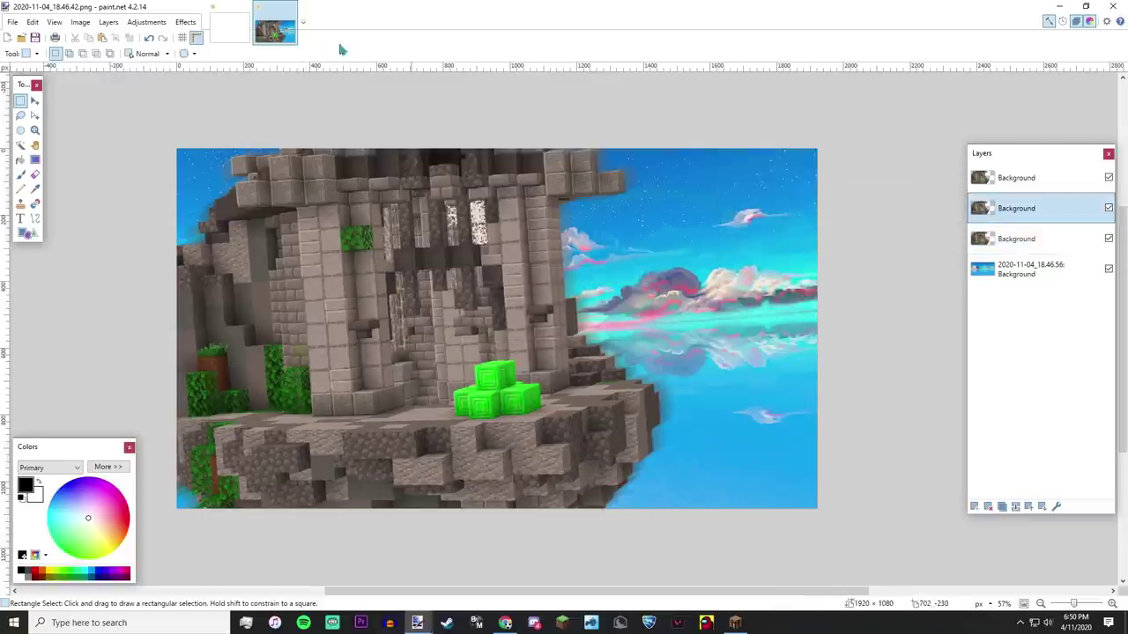
left_click(189, 24)
mouse_move(229, 70)
left_click(343, 127)
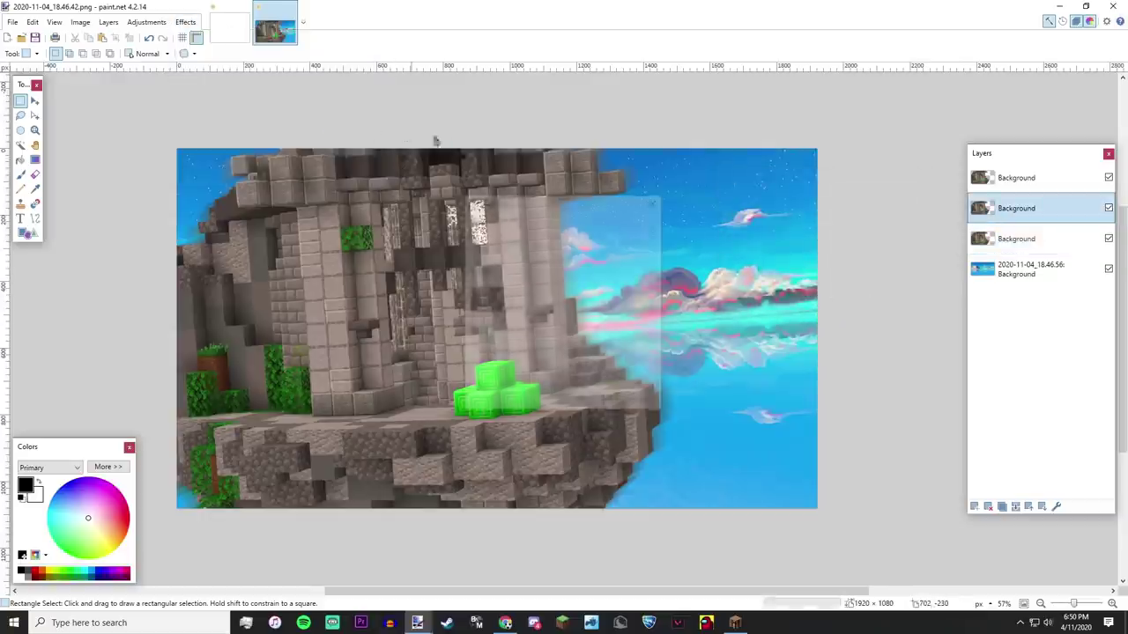
left_click(803, 374)
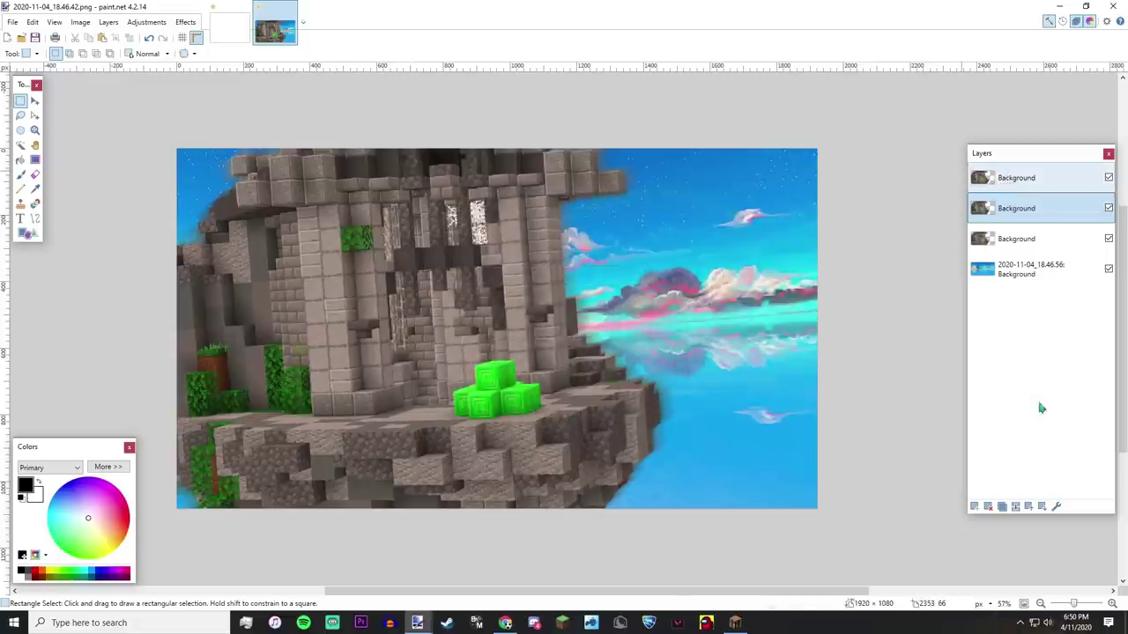
Duplicate the radially blurred island layer and set the upper copy's brightness to -100 and contrast to 100.
left_click(1002, 507)
left_click(1013, 211)
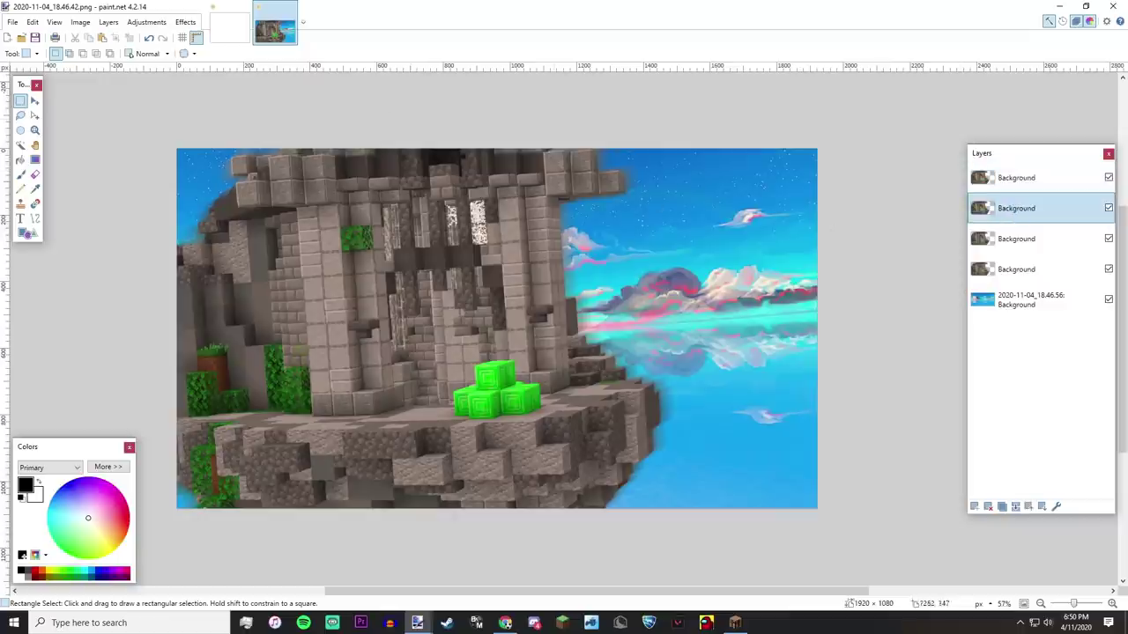
left_click(157, 23)
left_click(162, 25)
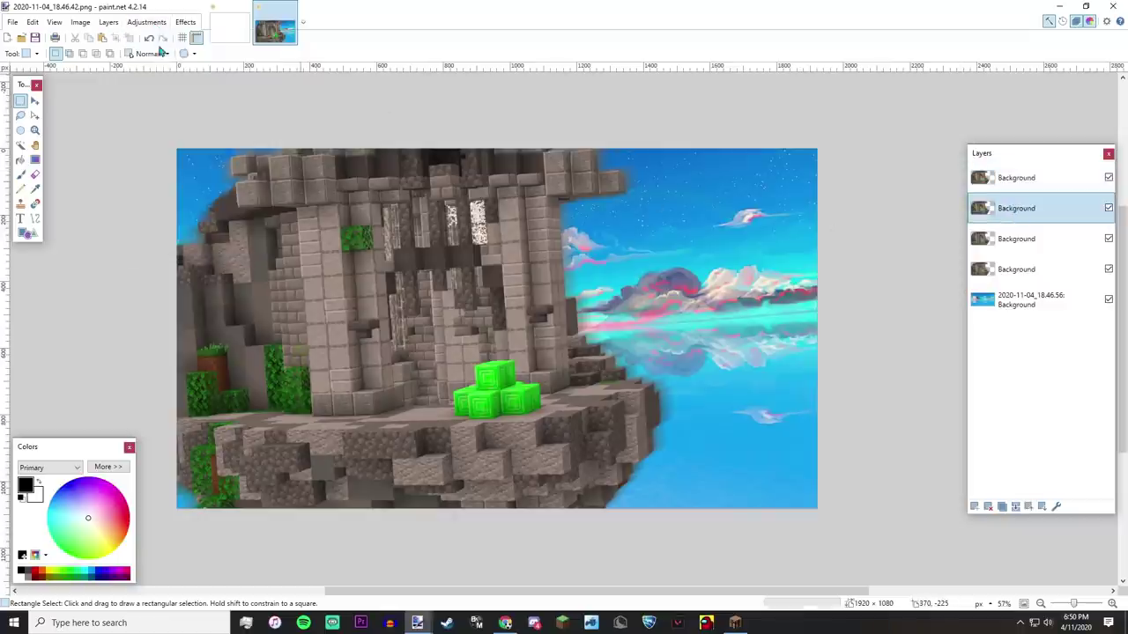
left_click(162, 25)
left_click(190, 66)
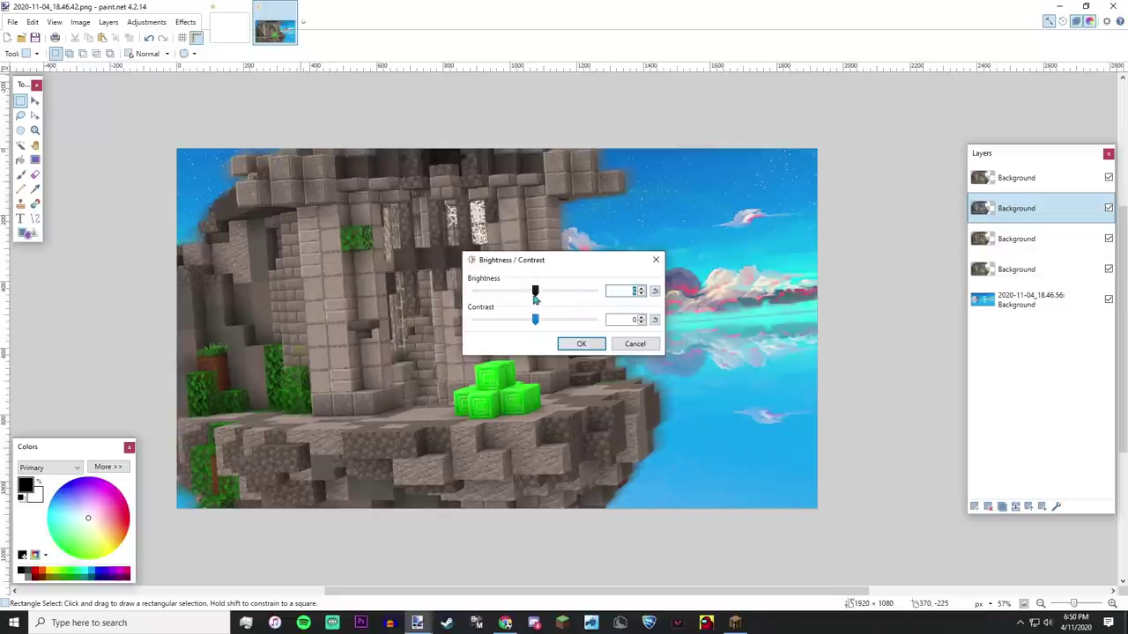
left_click_drag(537, 297, 626, 328)
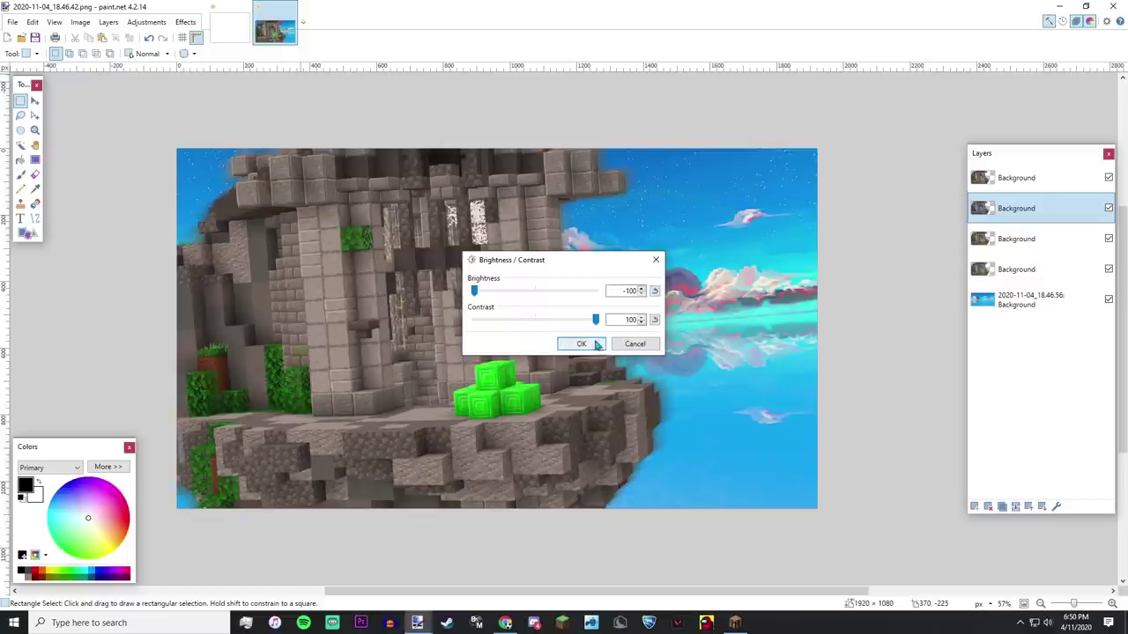
left_click(581, 343)
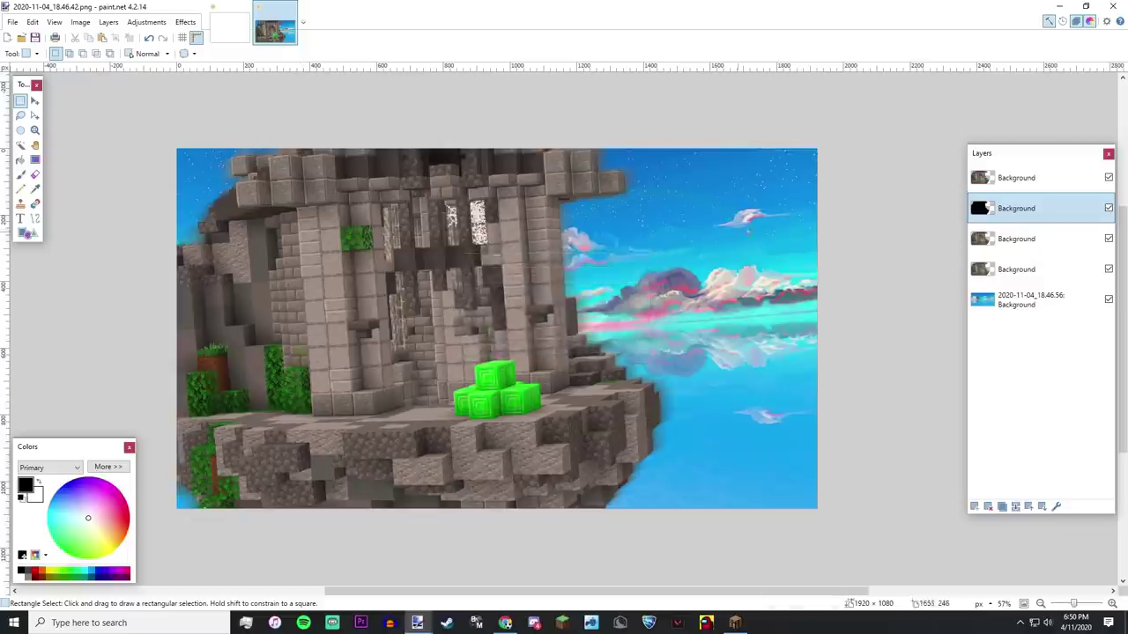
Temporarily hide the top island layer to inspect the blackened copy beneath it.
left_click(1108, 178)
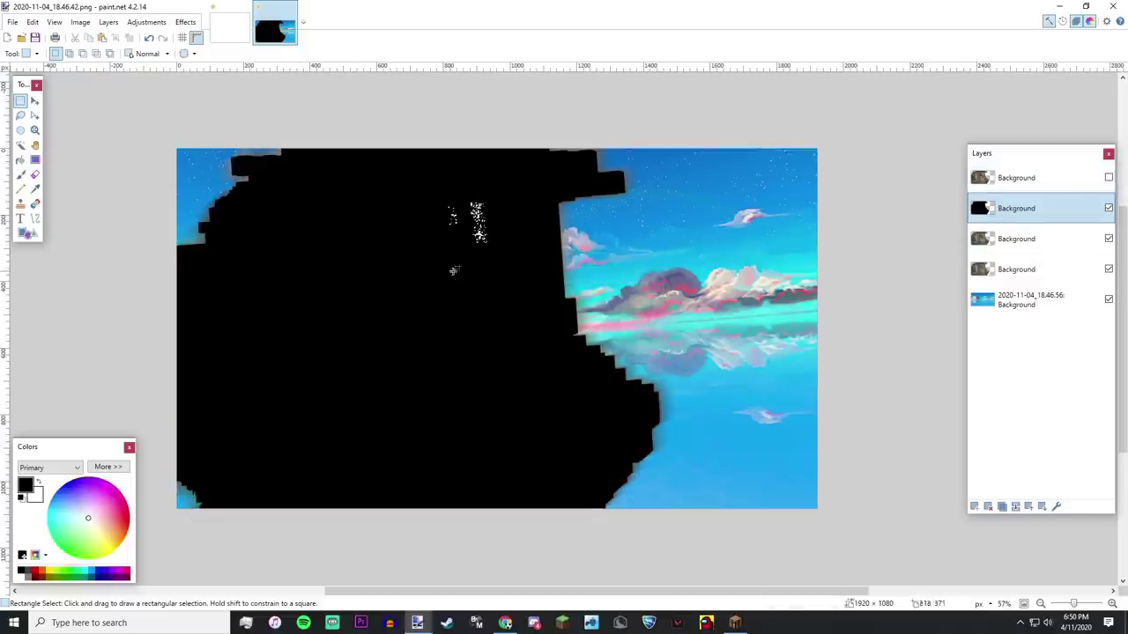
left_click_drag(422, 191, 528, 273)
left_click(513, 228)
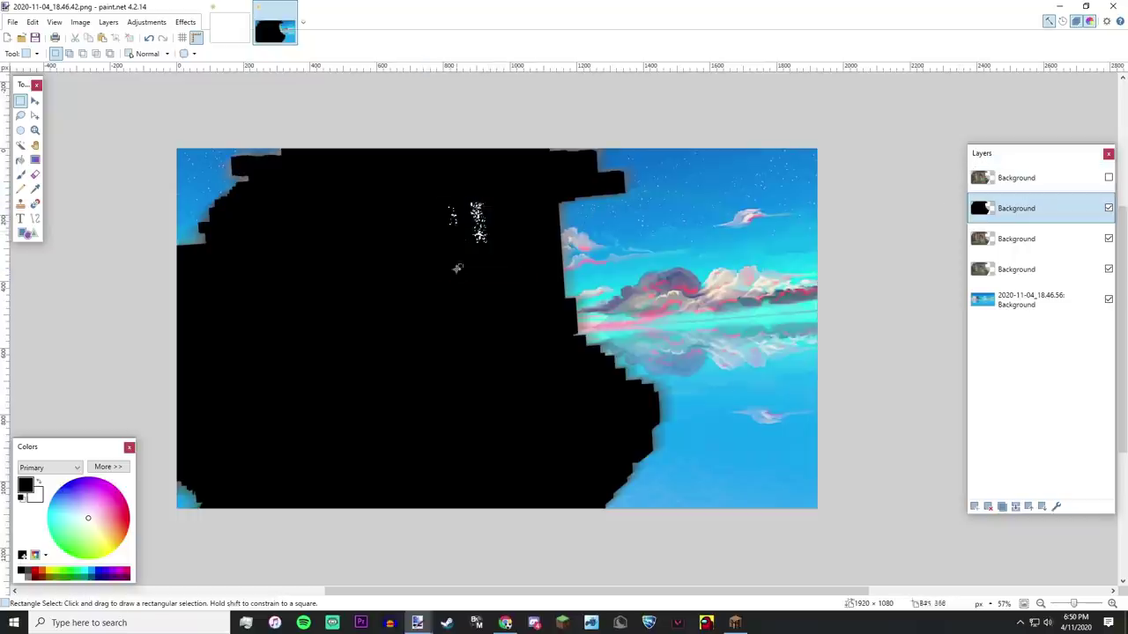
left_click(1109, 178)
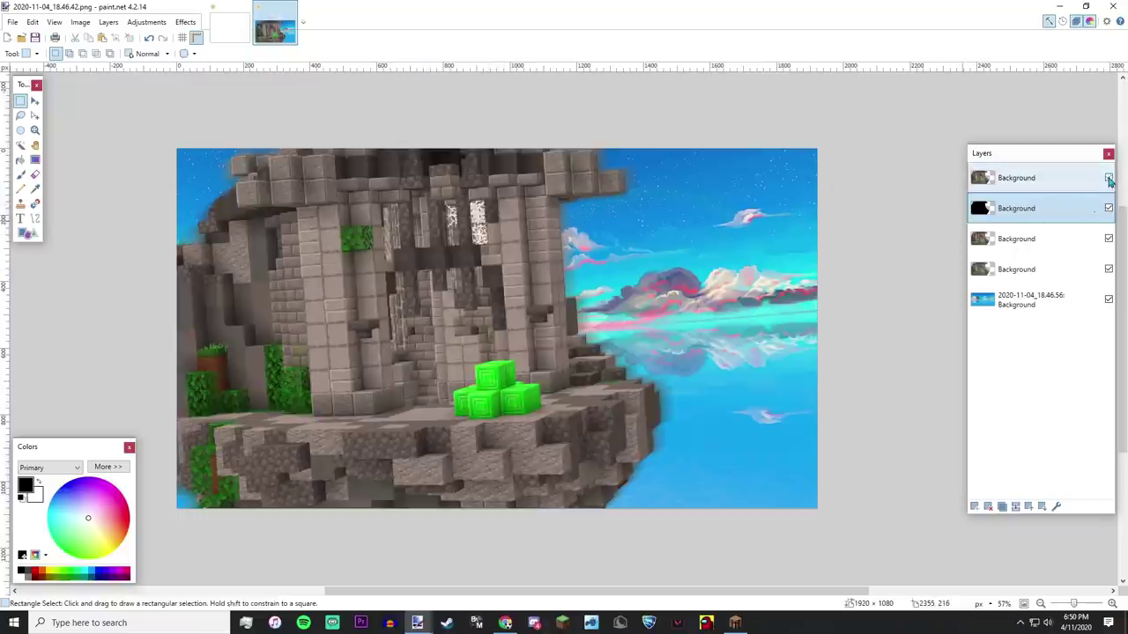
Apply a Gaussian Blur with radius 53 to the blackened island layer to create a soft shadow.
left_click(185, 22)
mouse_move(214, 68)
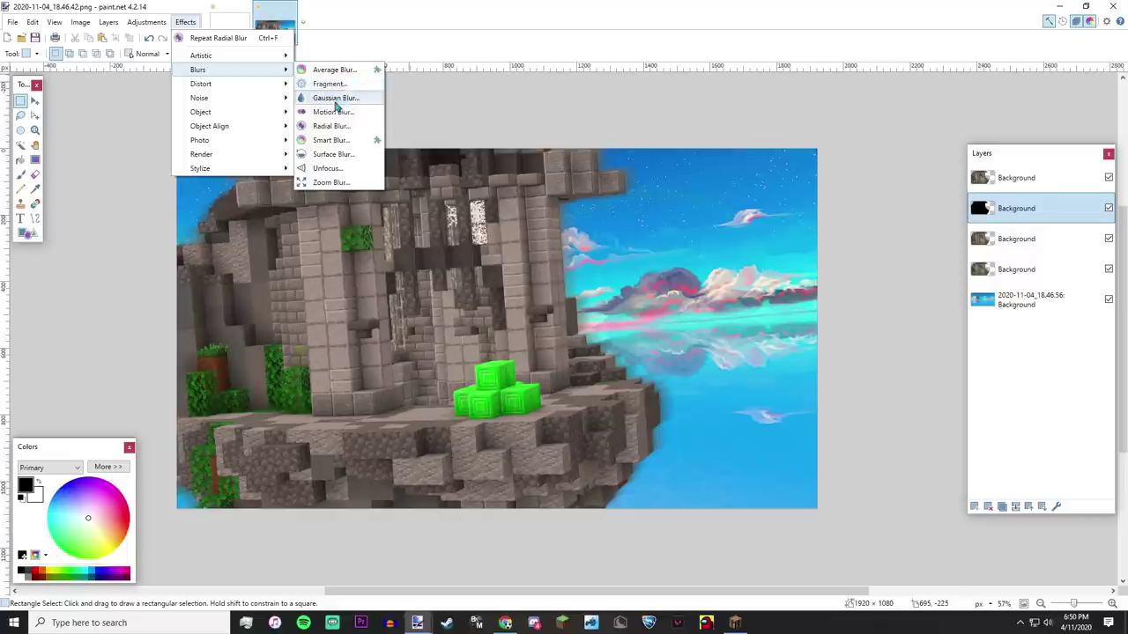
left_click(340, 103)
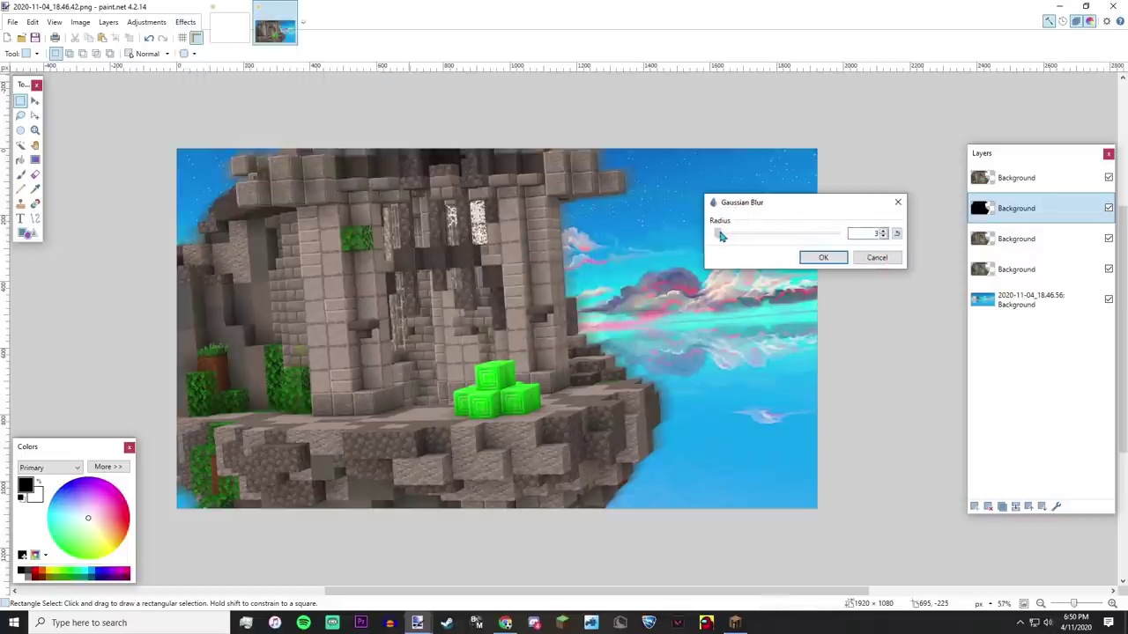
left_click_drag(721, 235, 751, 253)
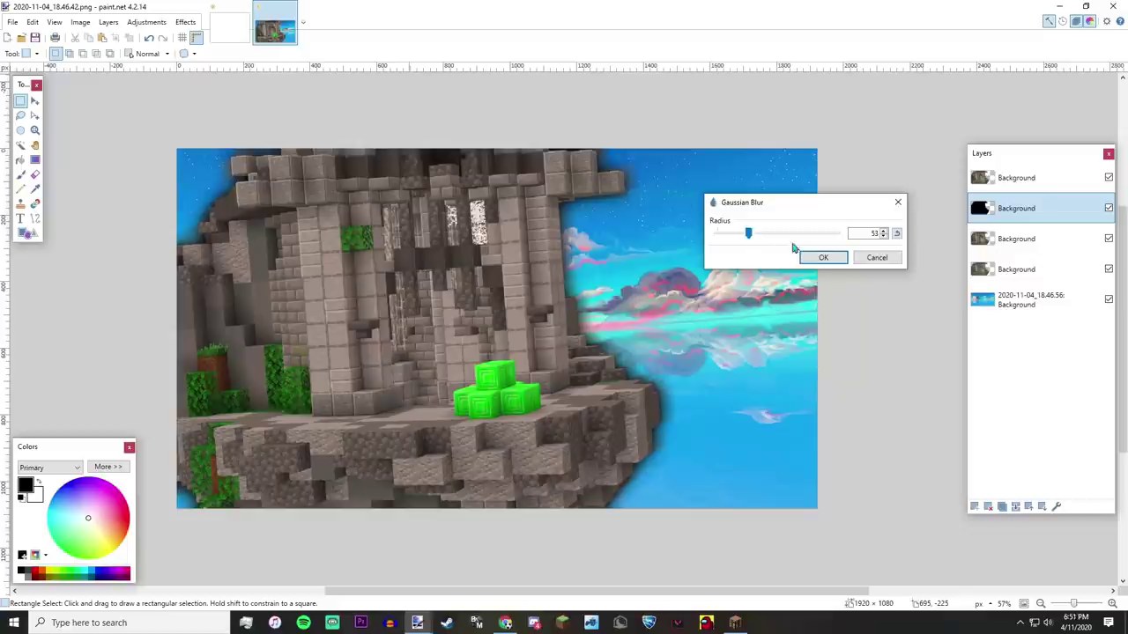
left_click(823, 258)
Merge the top island layer down through its three copies, keeping the sky layer separate.
left_click(1010, 181)
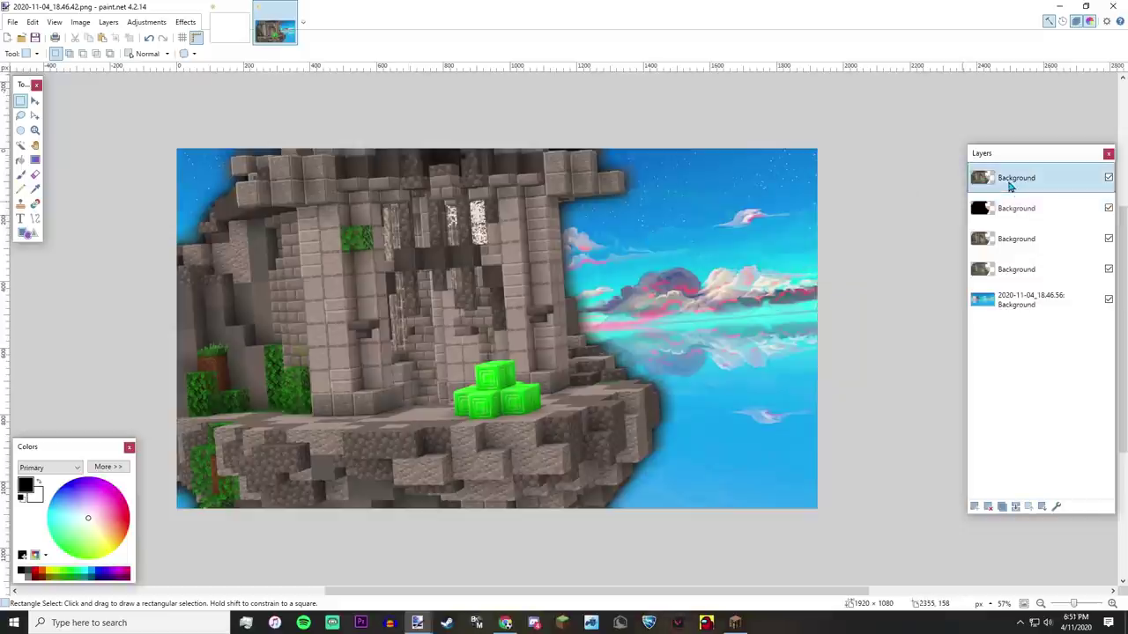
left_click(1014, 504)
left_click(1014, 504)
left_click(1014, 504)
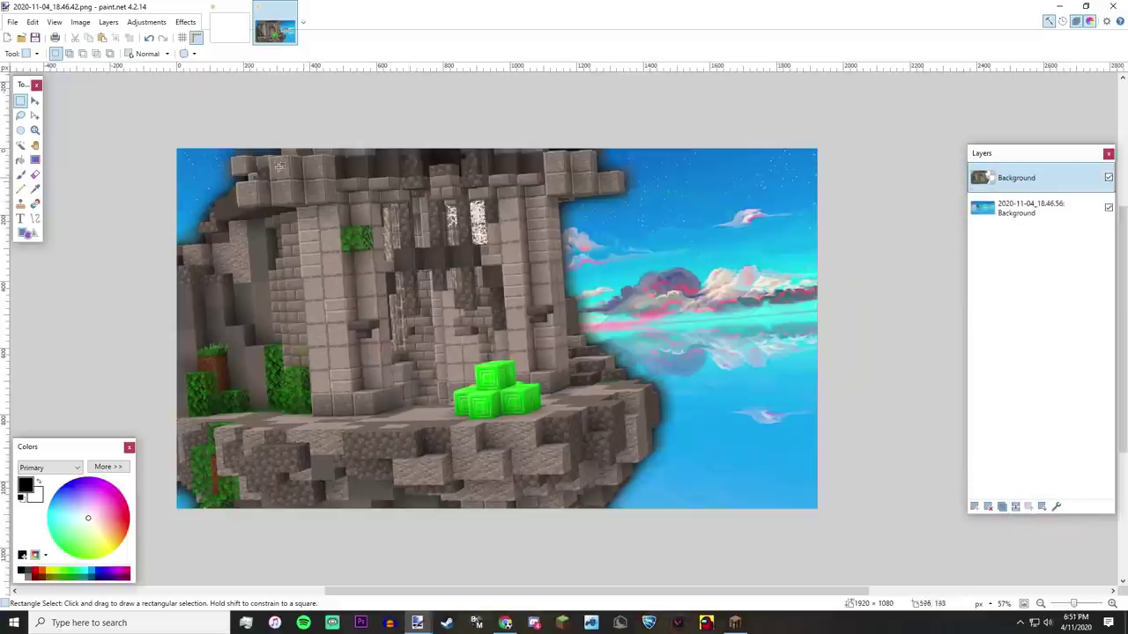
Try moving the merged island layer across the sky, and undo the move.
left_click(35, 101)
left_click_drag(592, 174, 713, 170)
key("ctrl+z")
left_click(20, 101)
left_click(156, 104)
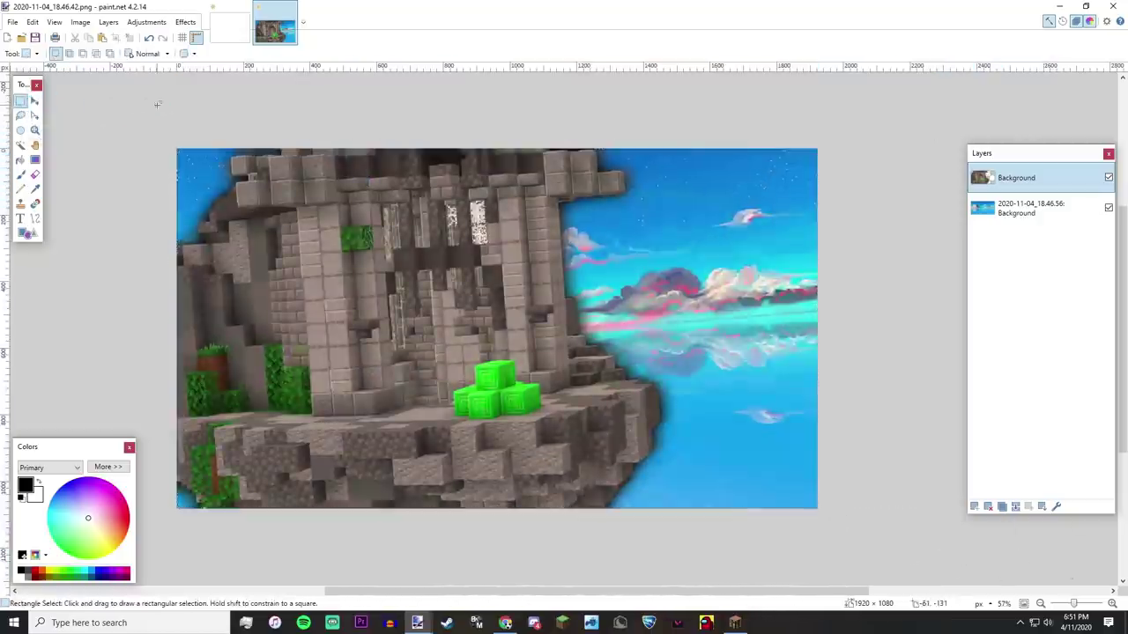
Adjust the sky layer's Levels with an input range of 37 to 231 and a slight midtone change.
left_click(1040, 212)
left_click(146, 22)
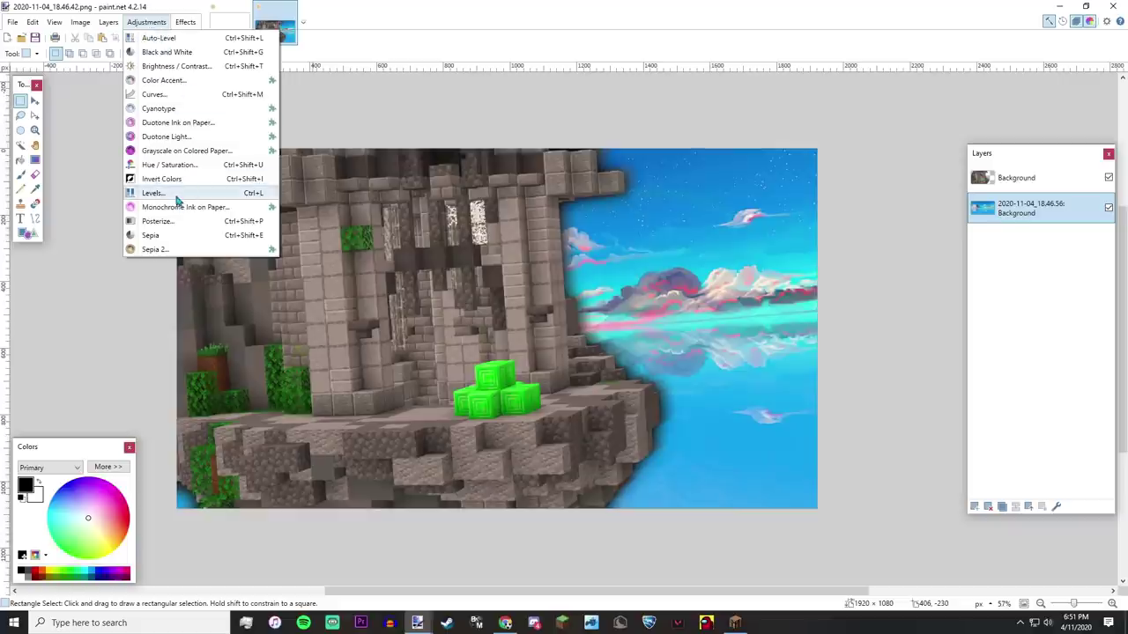
left_click(168, 195)
left_click_drag(515, 221, 960, 192)
mouse_move(961, 275)
left_mouse_down()
mouse_move(962, 266)
mouse_move(975, 276)
left_mouse_up()
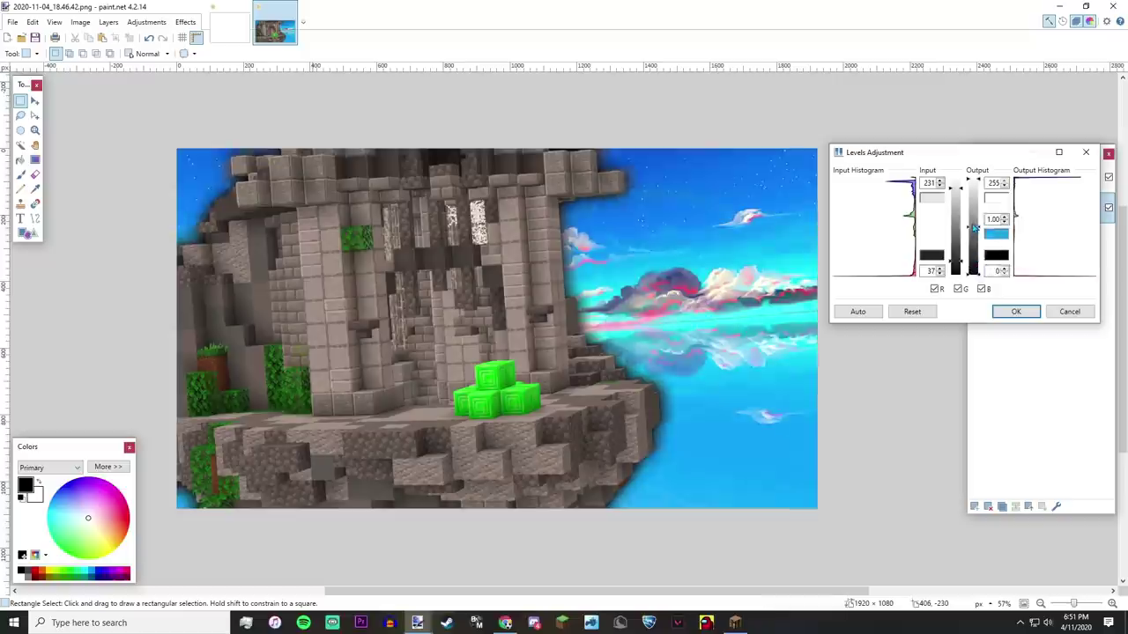
left_click_drag(976, 227, 976, 230)
left_click(1013, 312)
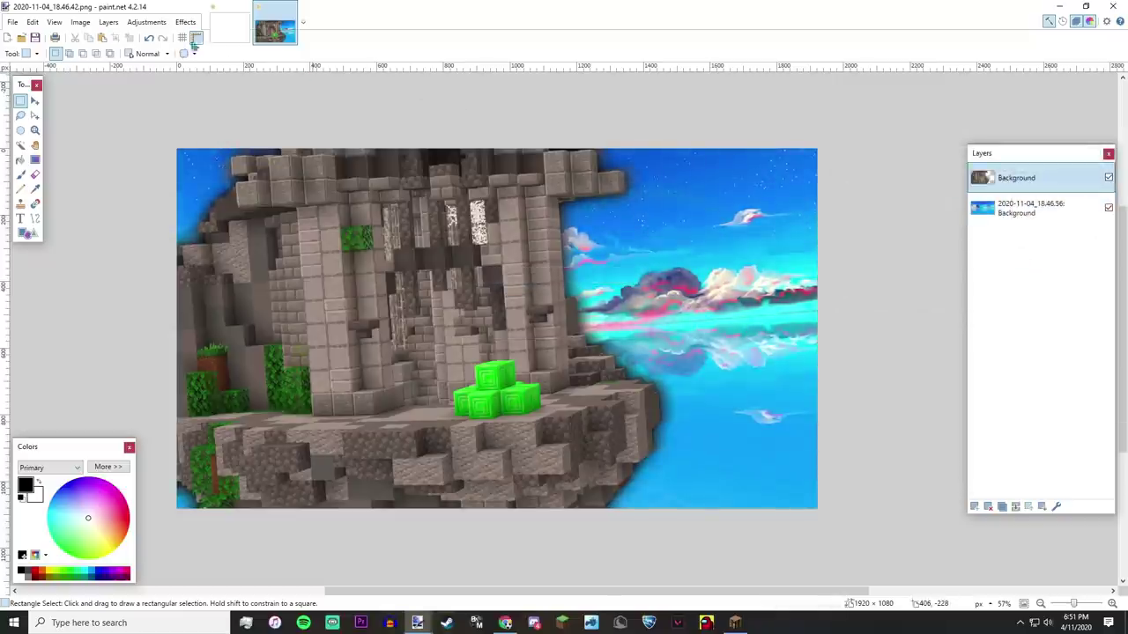
Adjust the island layer's Levels with an input range of 12 to 222 and midtones at 0.90.
left_click(147, 22)
left_click(163, 219)
left_click_drag(541, 228, 804, 186)
left_click_drag(819, 229, 821, 225)
mouse_move(818, 298)
left_mouse_down()
mouse_move(818, 319)
mouse_move(816, 303)
mouse_move(835, 308)
left_mouse_up()
left_click_drag(839, 263, 838, 255)
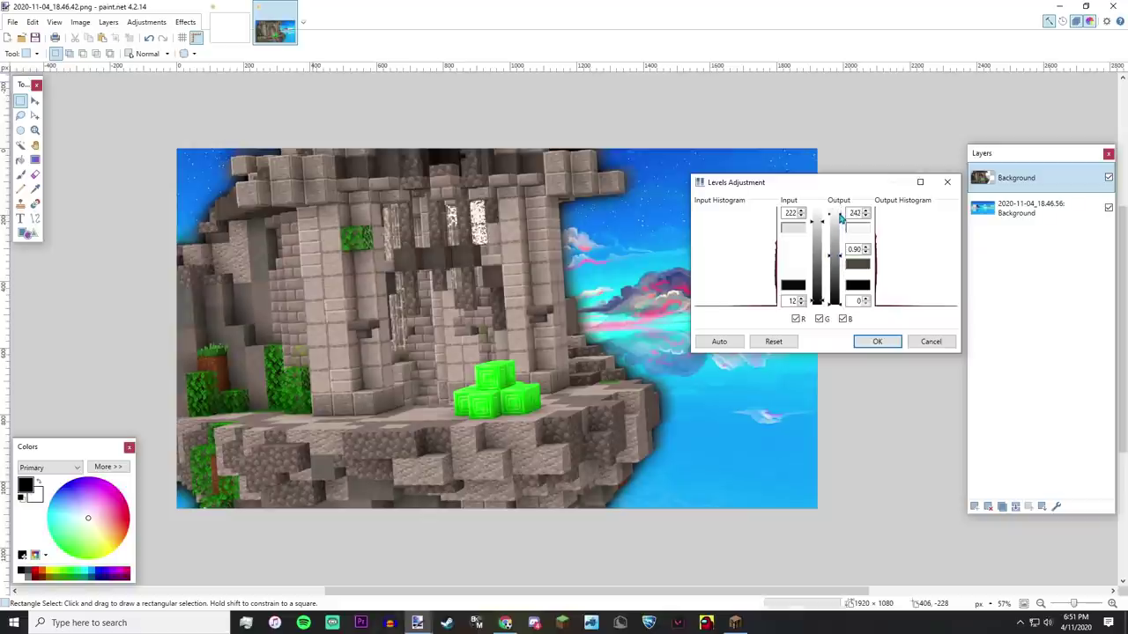
left_click_drag(840, 210, 841, 213)
left_click(877, 341)
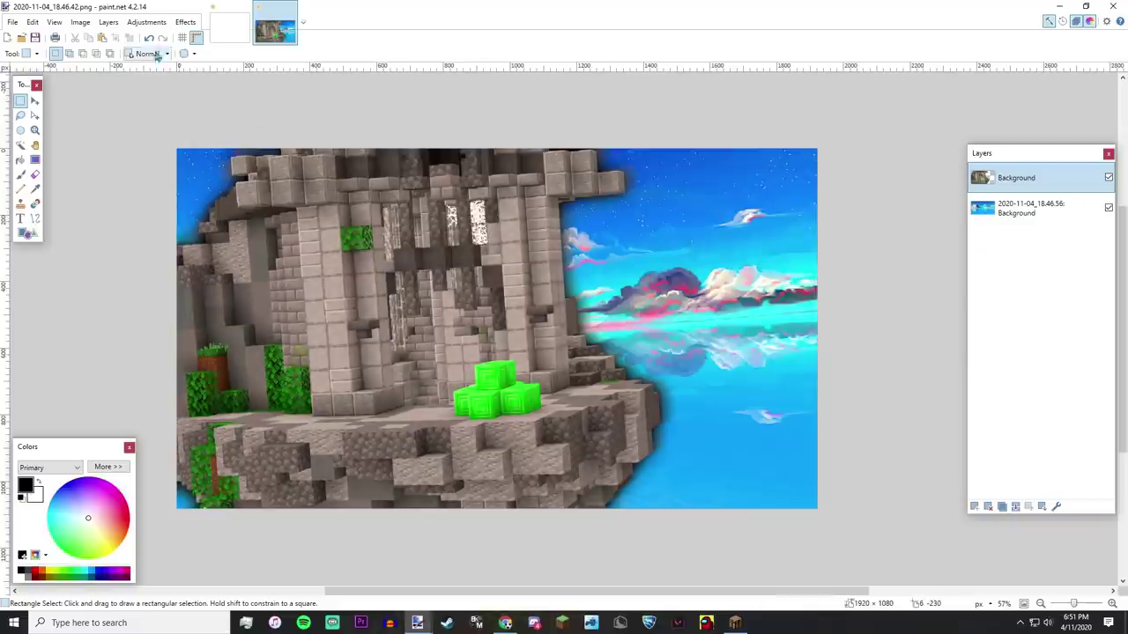
Raise the island layer's saturation to about 116 with a Hue / Saturation adjustment.
left_click(144, 22)
left_click(169, 165)
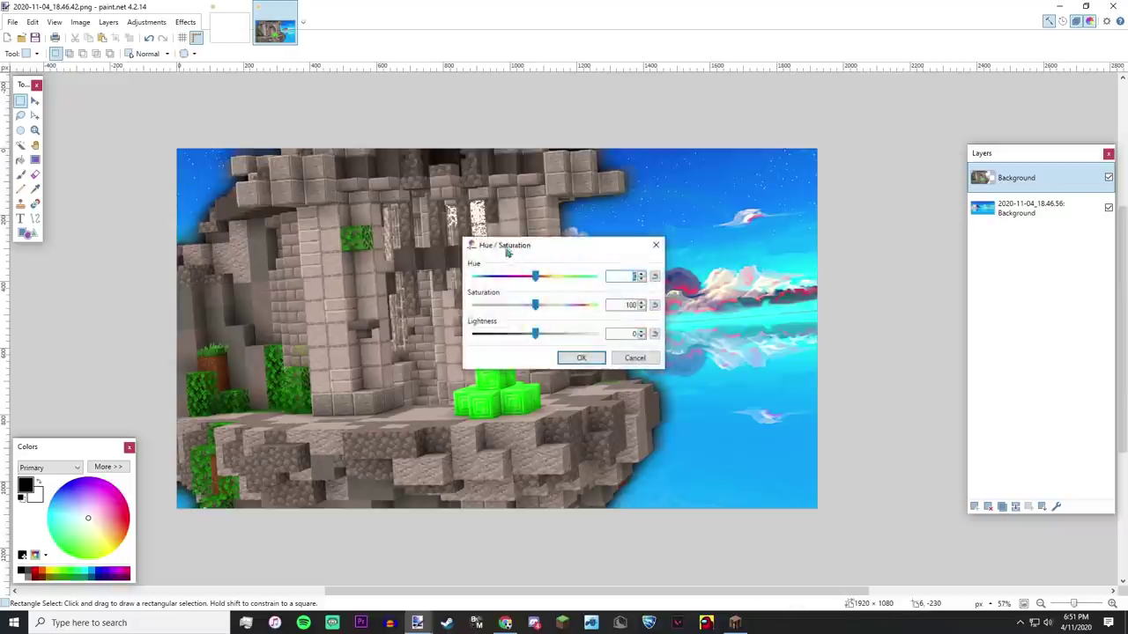
left_click_drag(509, 246, 705, 139)
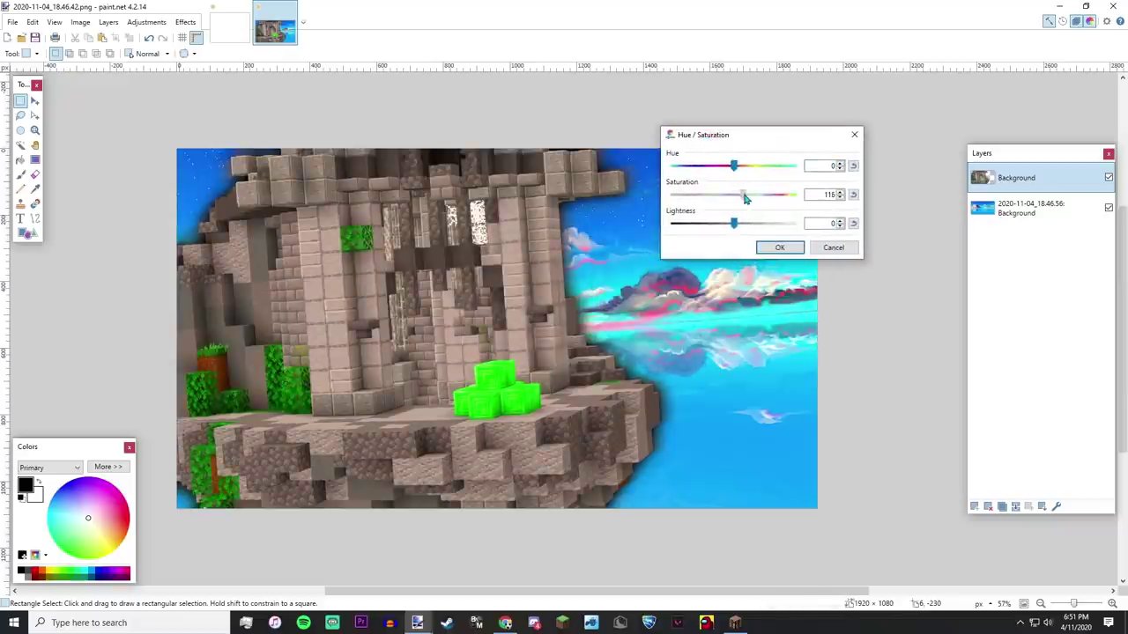
left_click(779, 247)
Select the sky layer and boost its saturation with a Hue / Saturation adjustment.
left_click(1026, 208)
left_click(146, 22)
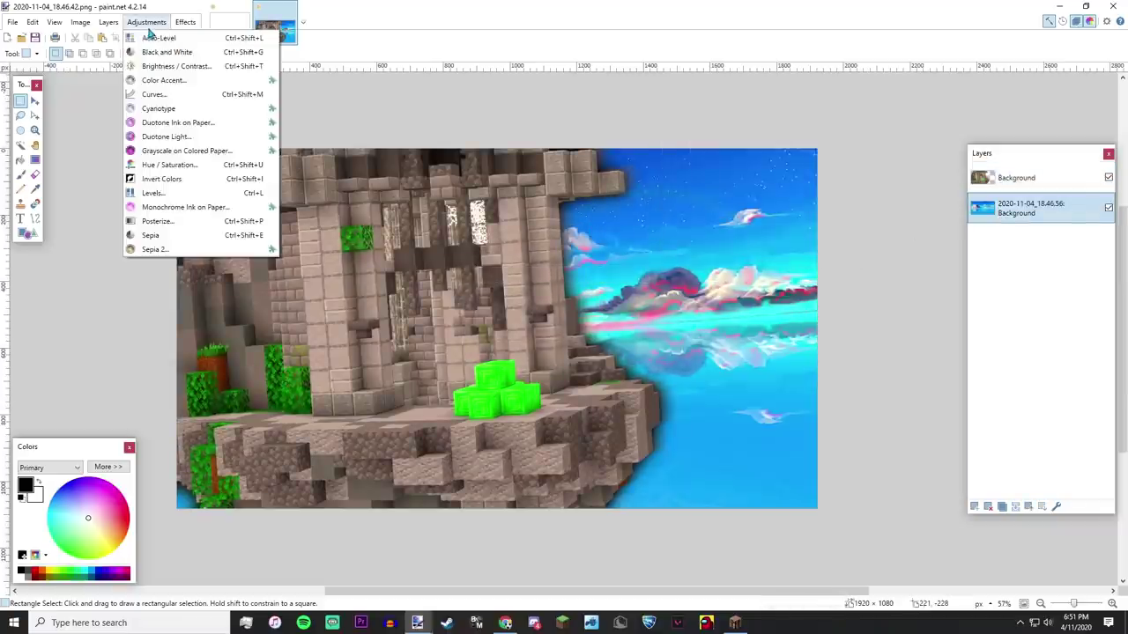
left_click(170, 165)
left_click(576, 358)
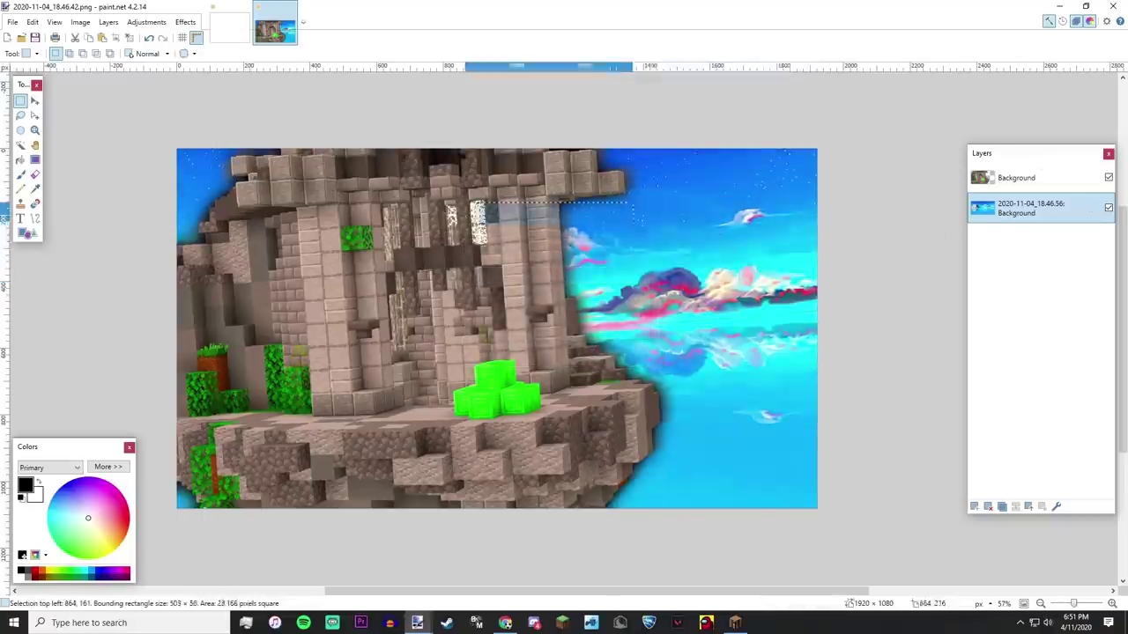
left_click(185, 22)
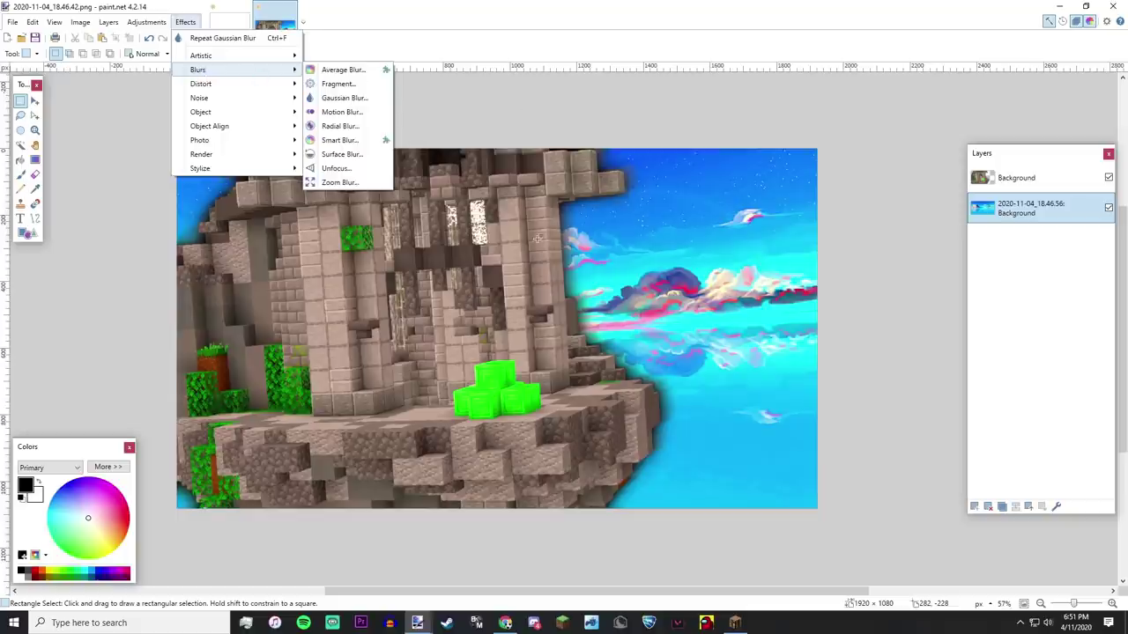
left_click(259, 237)
left_click_drag(259, 237, 634, 435)
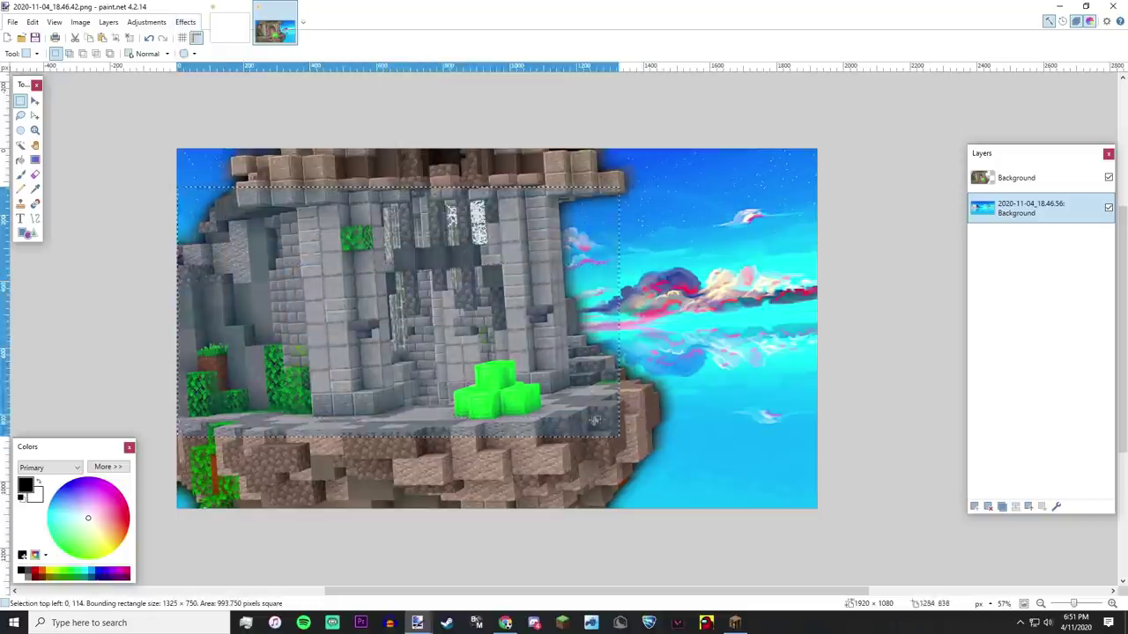
left_click(429, 314)
left_click(185, 22)
mouse_move(220, 70)
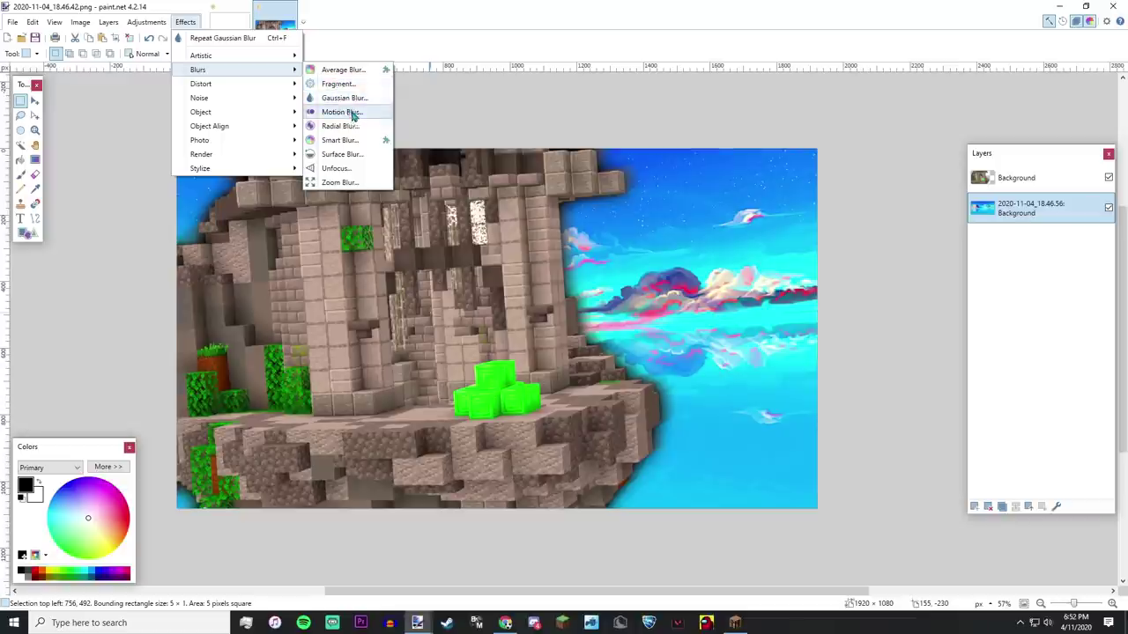
left_click(359, 126)
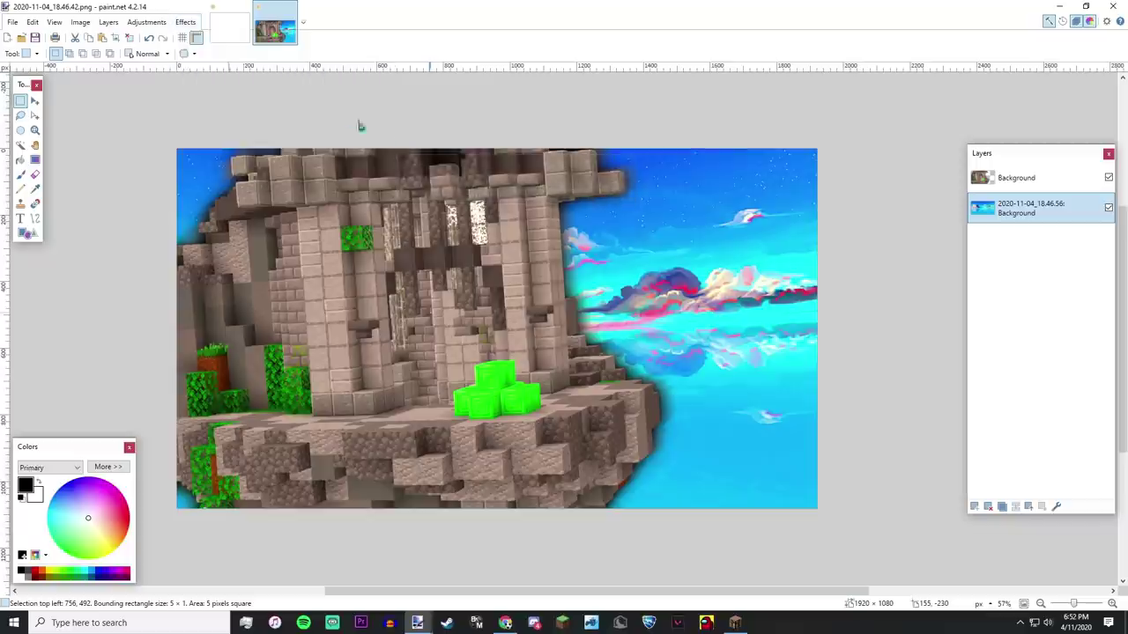
left_click_drag(483, 238, 243, 151)
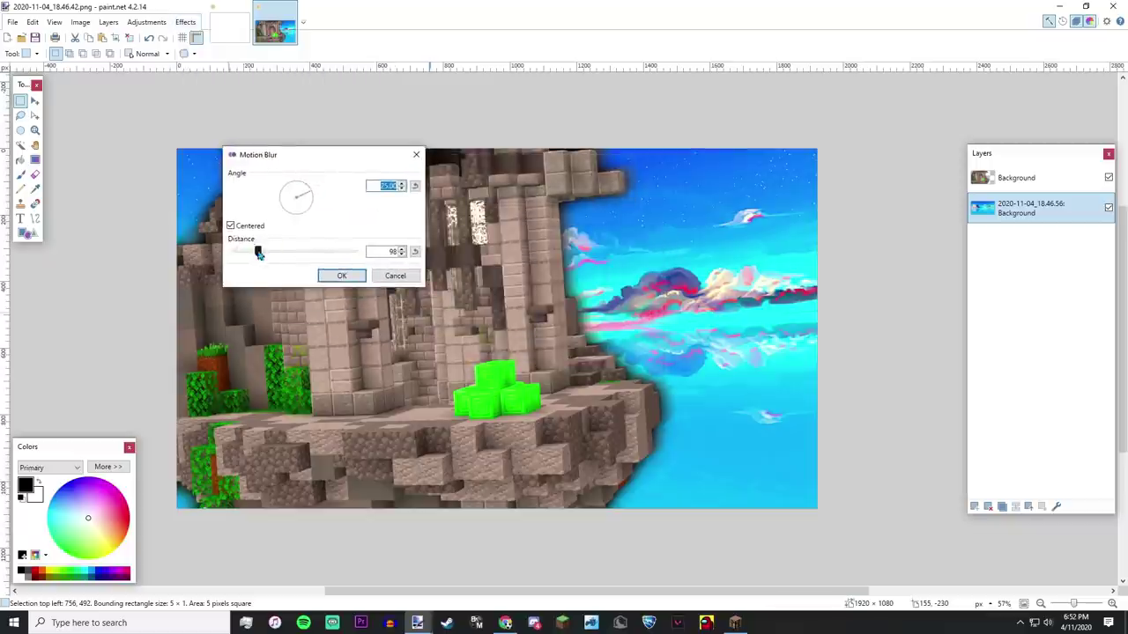
left_click_drag(258, 251, 287, 251)
left_click(383, 275)
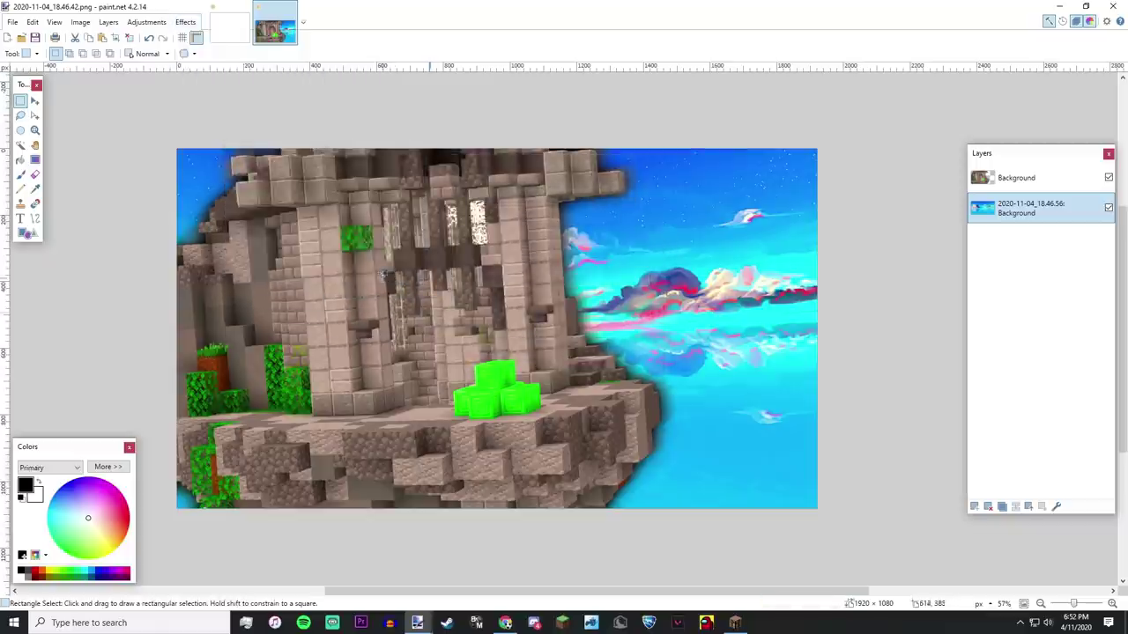
Try a Zoom Blur on the sky layer at an amount of 10, and clear the tiny leftover selection.
left_click(188, 20)
left_click(340, 182)
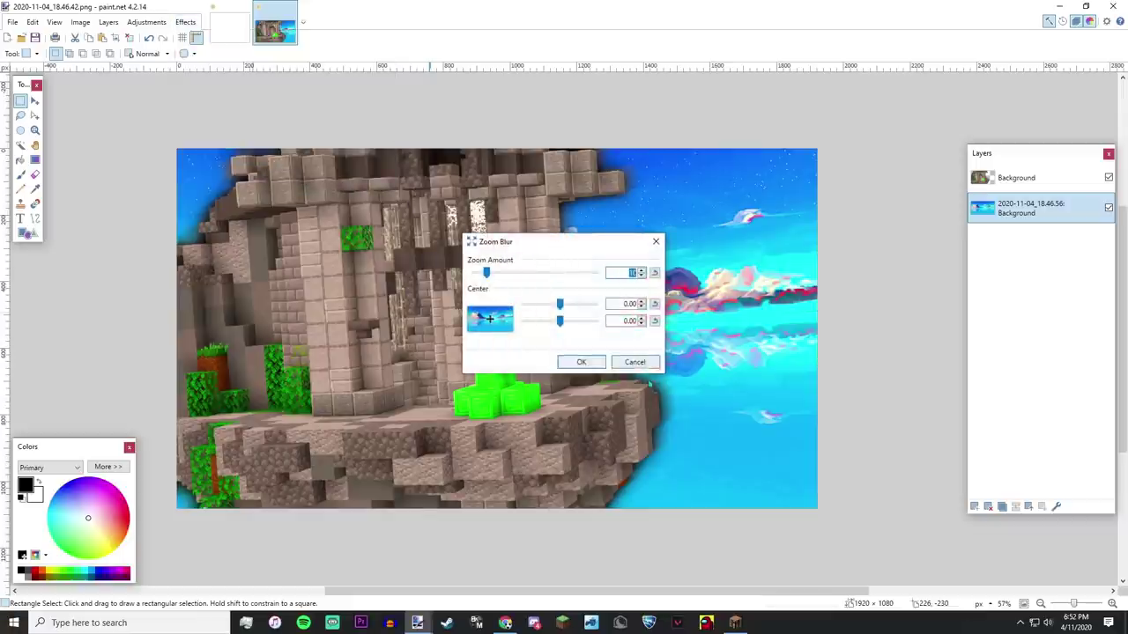
left_click(581, 361)
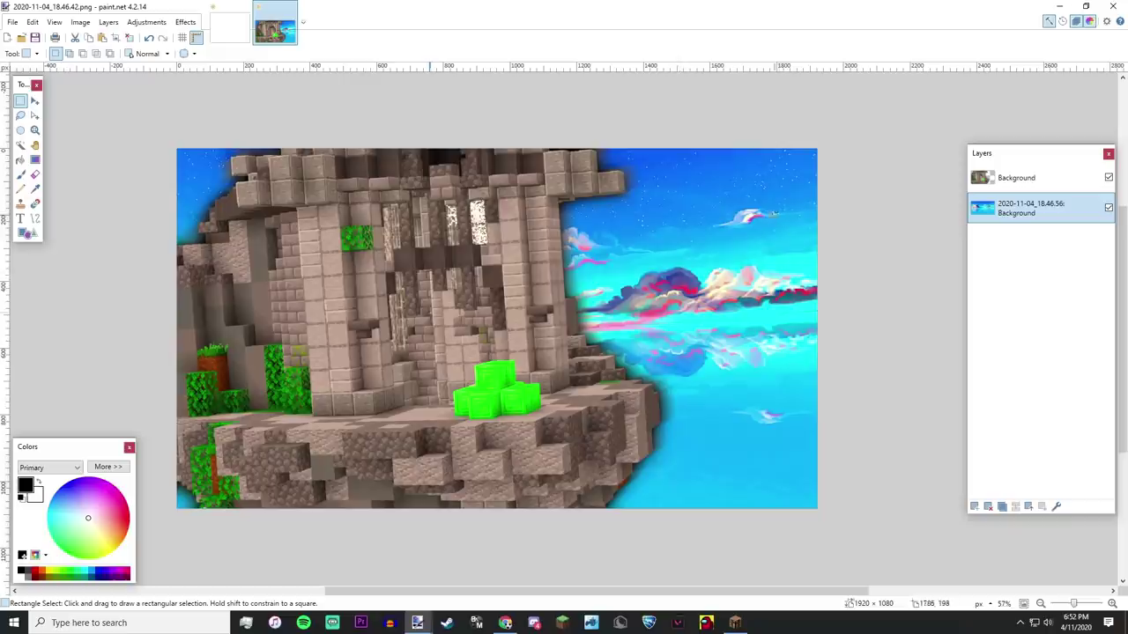
scroll(429, 313, "up", 15)
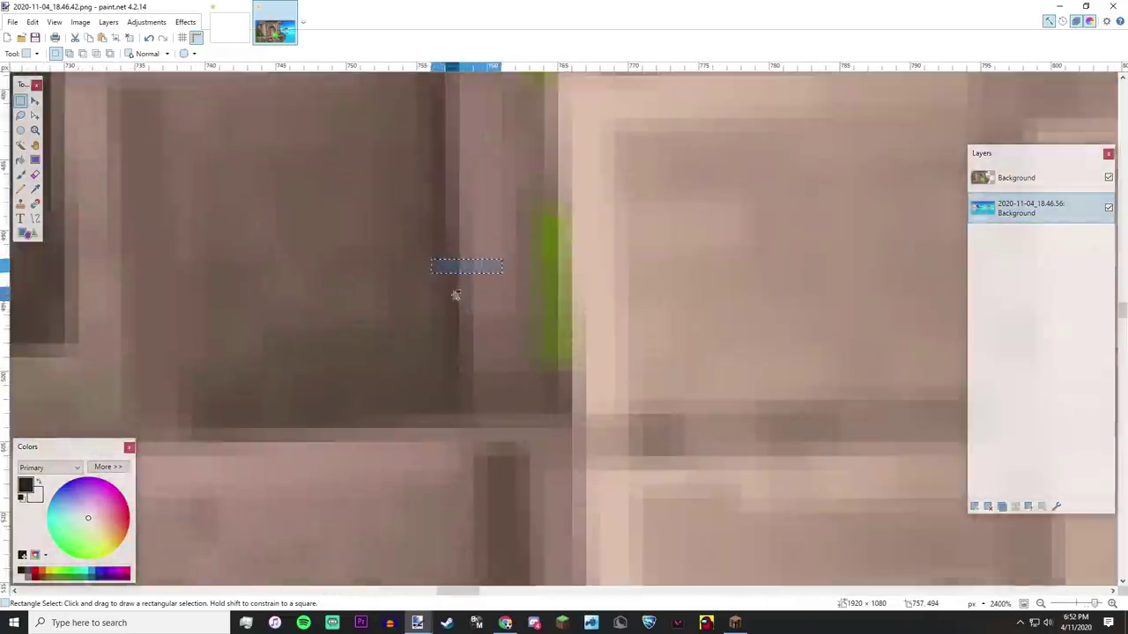
scroll(456, 295, "down", 15)
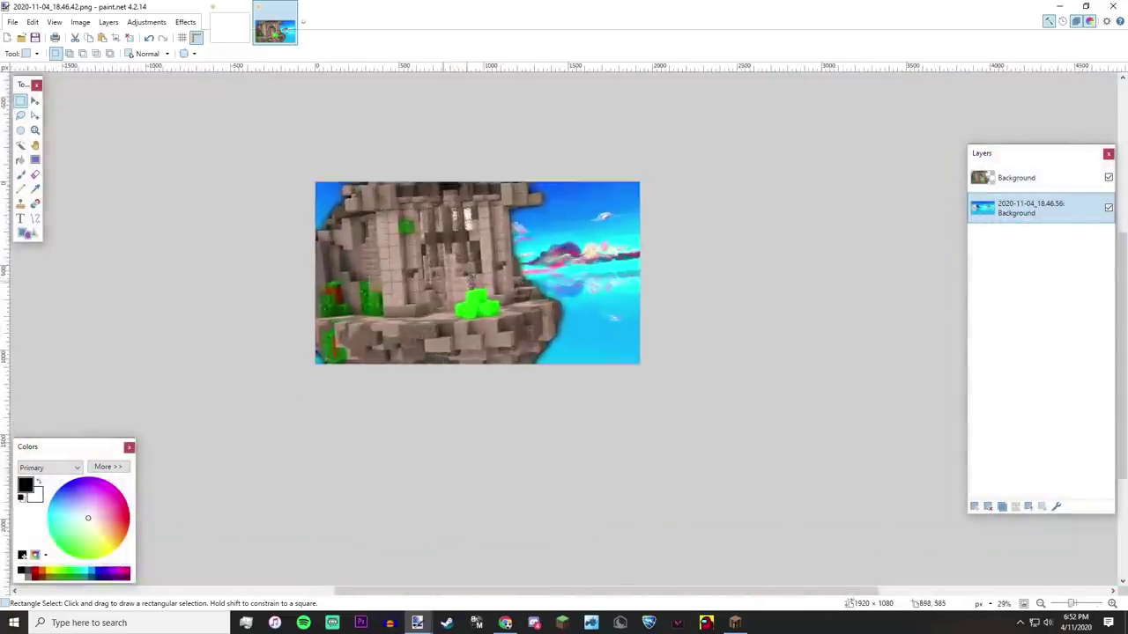
scroll(469, 278, "up", 3)
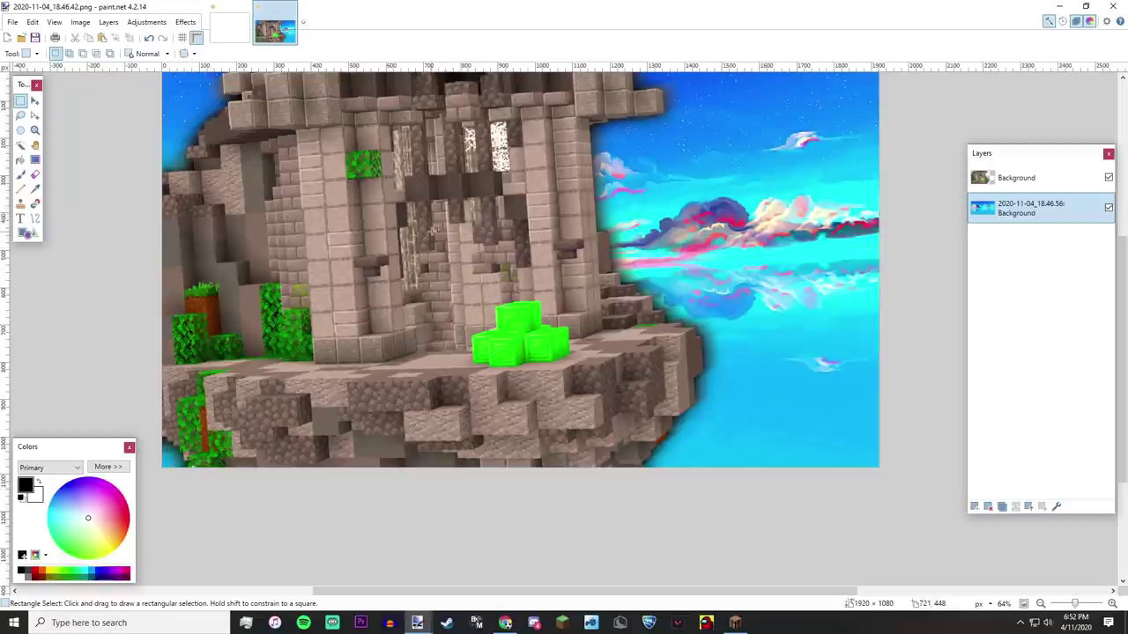
scroll(433, 231, "left", 1)
scroll(434, 231, "right", 1)
scroll(435, 230, "up", 1)
Apply a Zoom Blur to the sky layer with the blur centre moved to the lower-left corner of the picture.
left_click(185, 22)
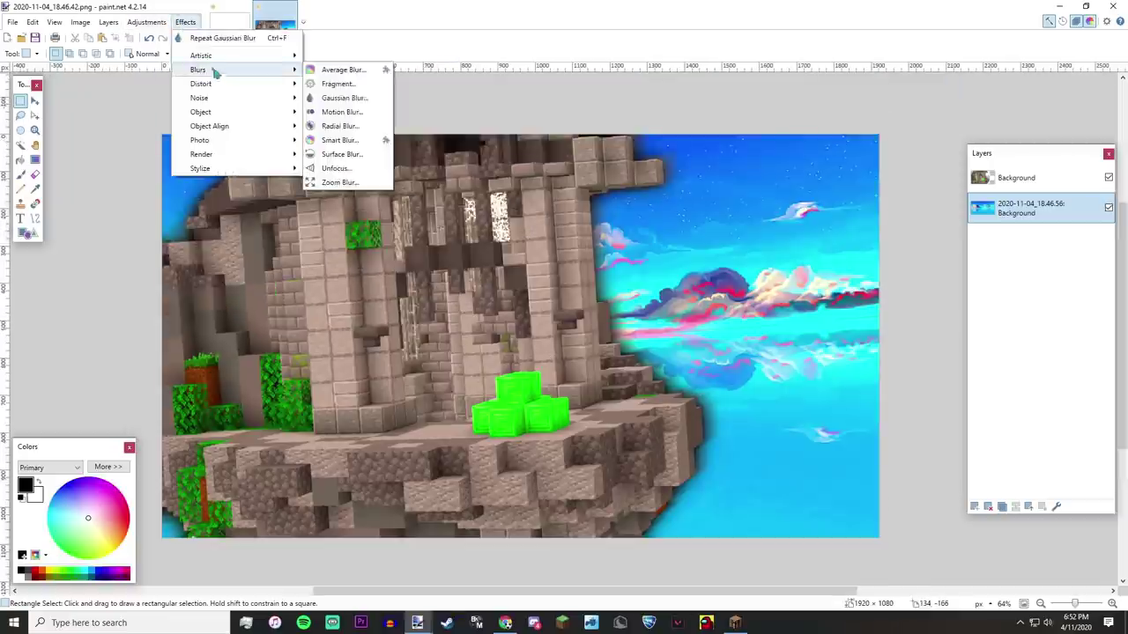
left_click(328, 181)
left_click_drag(553, 245, 1001, 185)
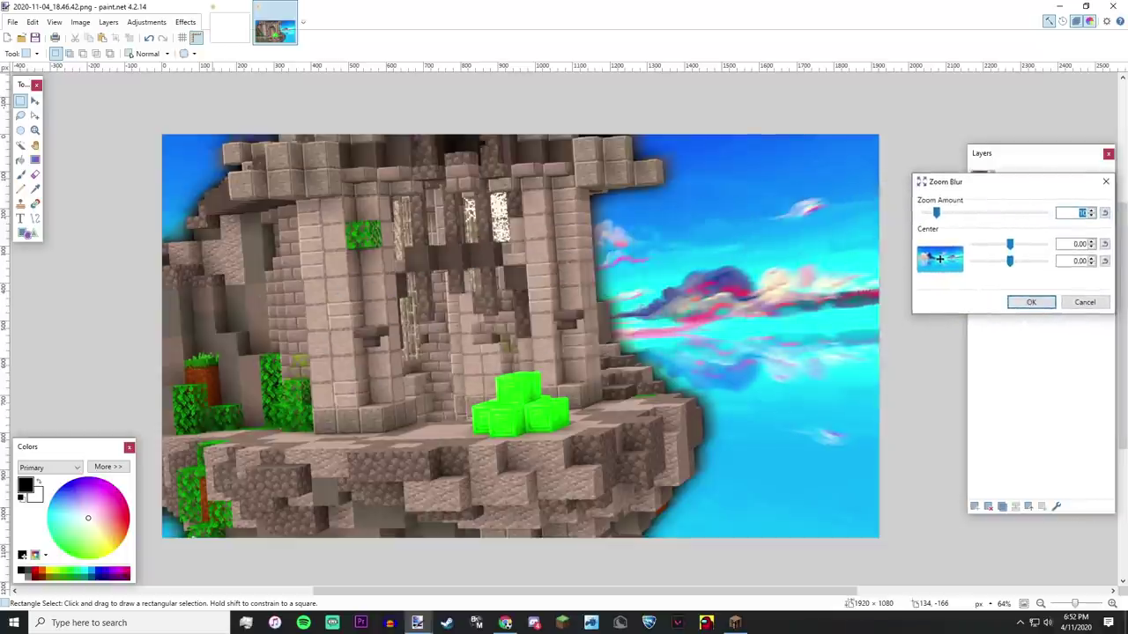
left_click_drag(922, 256, 885, 293)
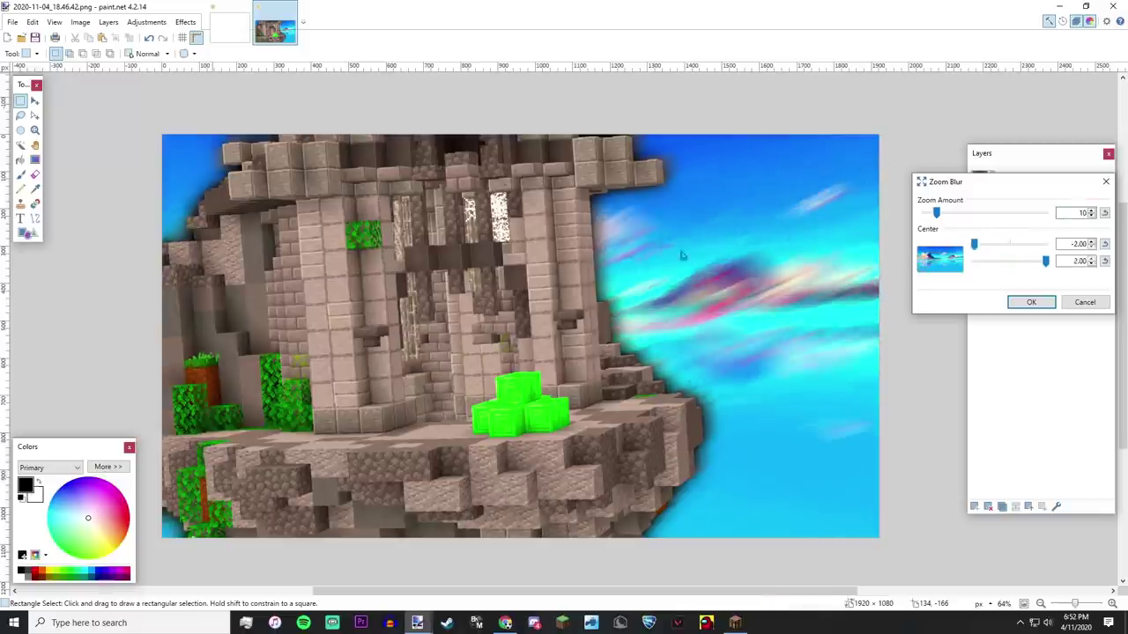
left_click_drag(933, 261, 918, 276)
mouse_move(936, 213)
left_mouse_down()
mouse_move(1074, 220)
mouse_move(939, 241)
left_mouse_up()
left_click(1030, 302)
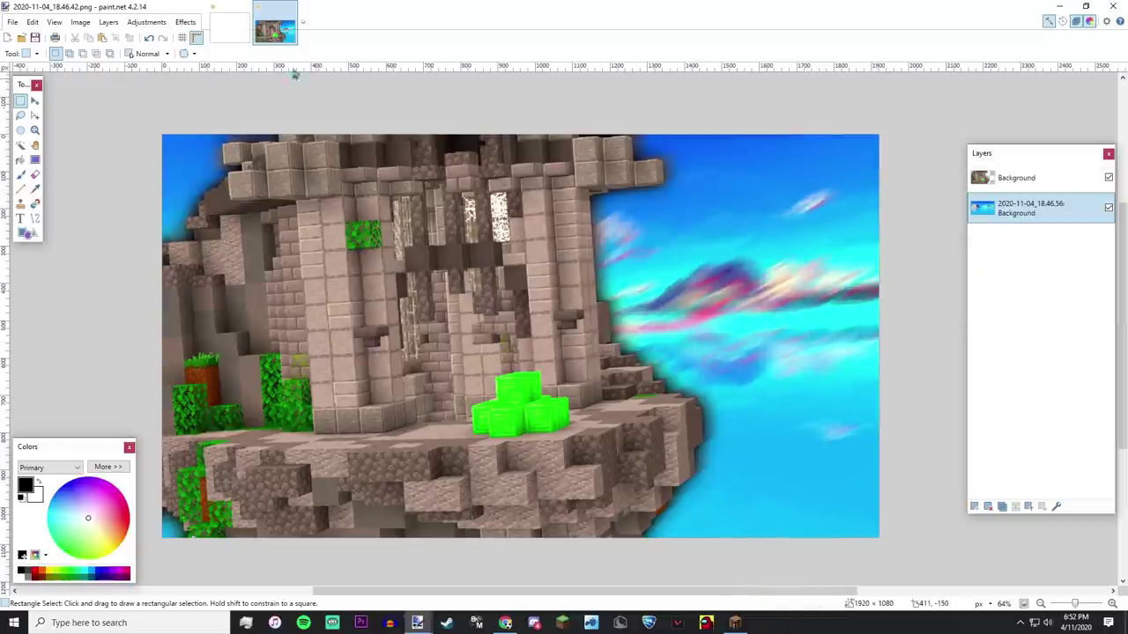
Soften the sky layer further with an Unfocus blur at a small radius.
left_click(185, 22)
mouse_move(229, 69)
left_click(328, 168)
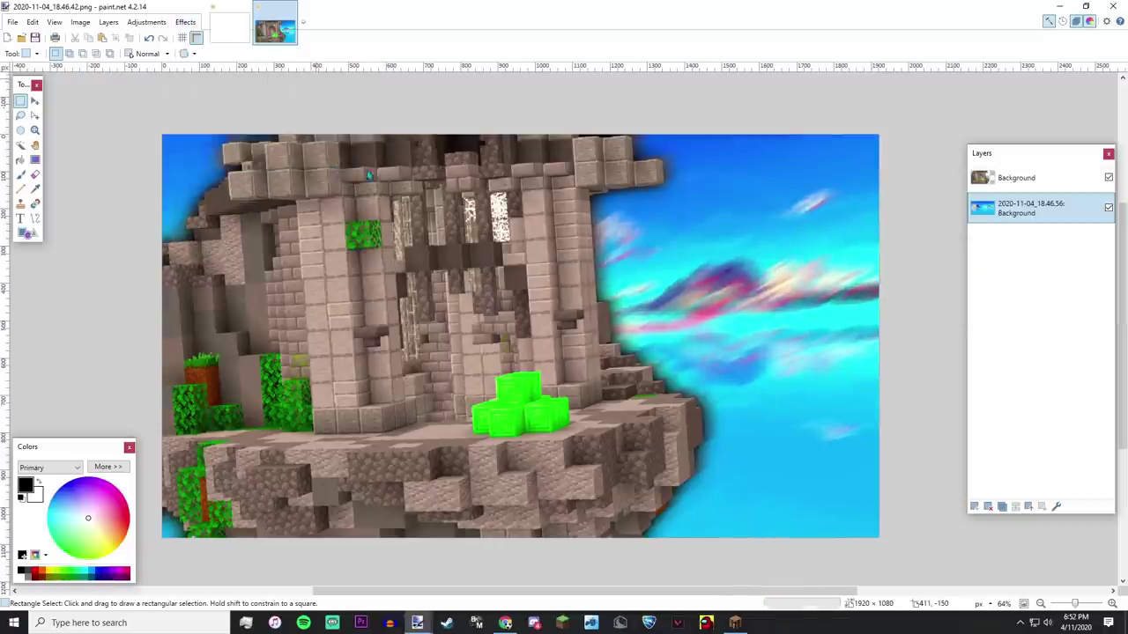
left_click(490, 310)
left_click_drag(490, 311, 478, 307)
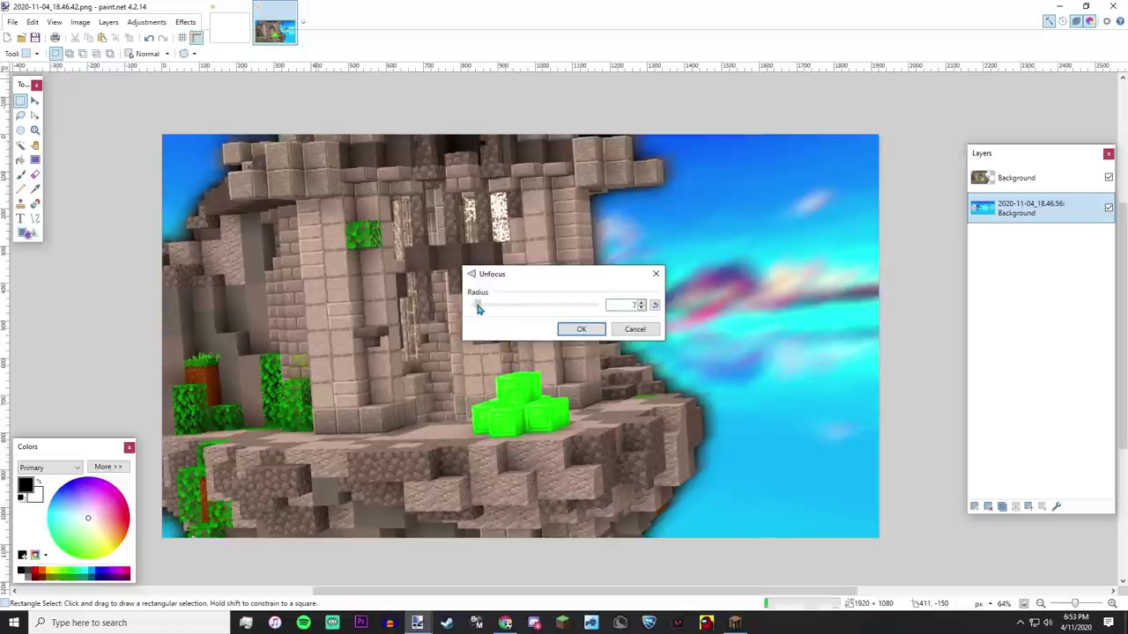
left_click(582, 329)
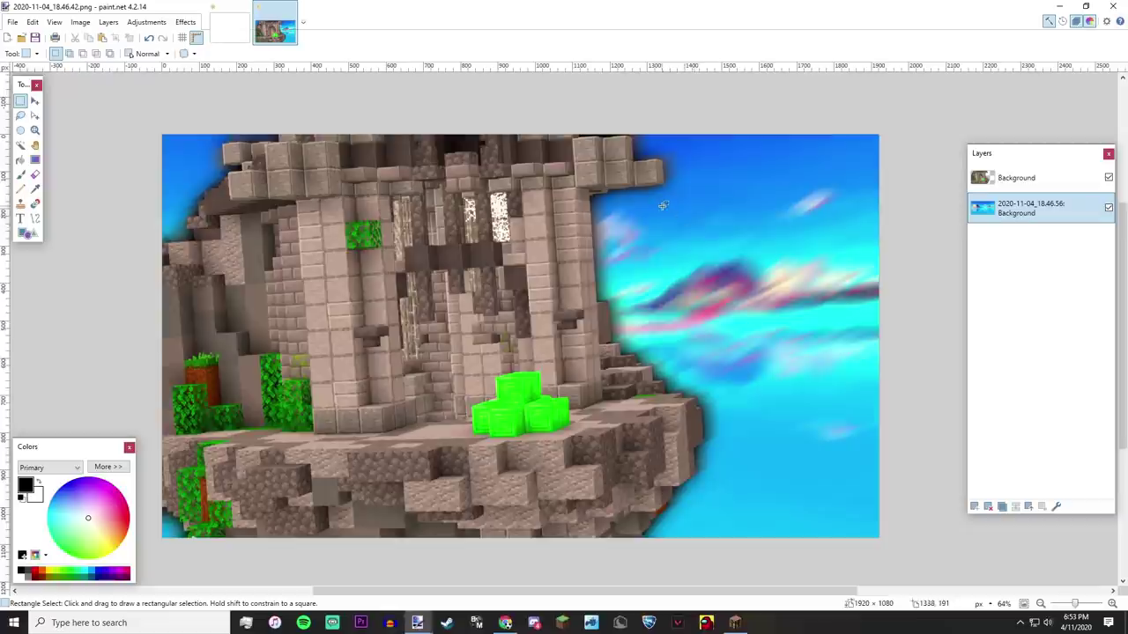
scroll(662, 205, "down", 3)
scroll(593, 219, "right", 2)
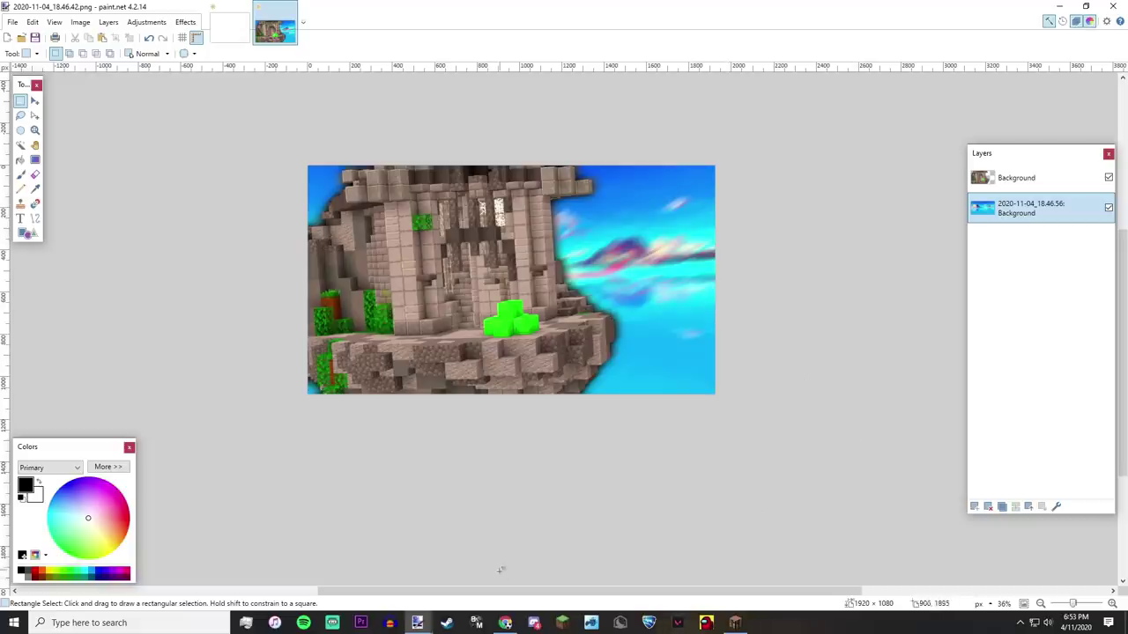
Switch to the browser and look through the thumbnails of the SammyGreen channel's older and newer YouTube uploads.
left_click(505, 623)
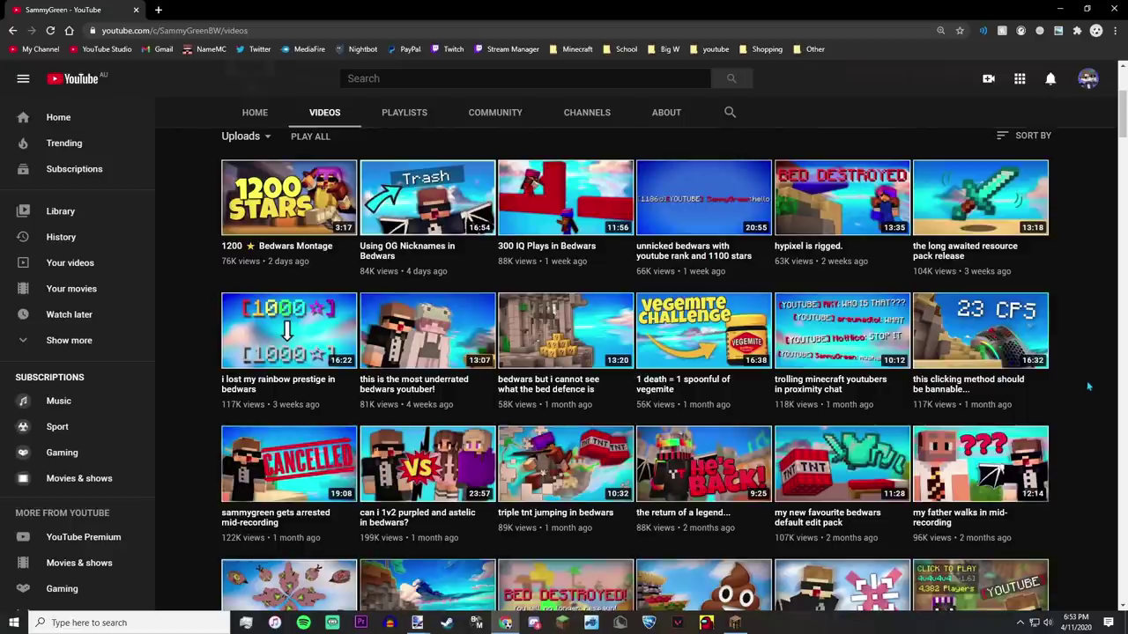
scroll(1086, 385, "down", 20)
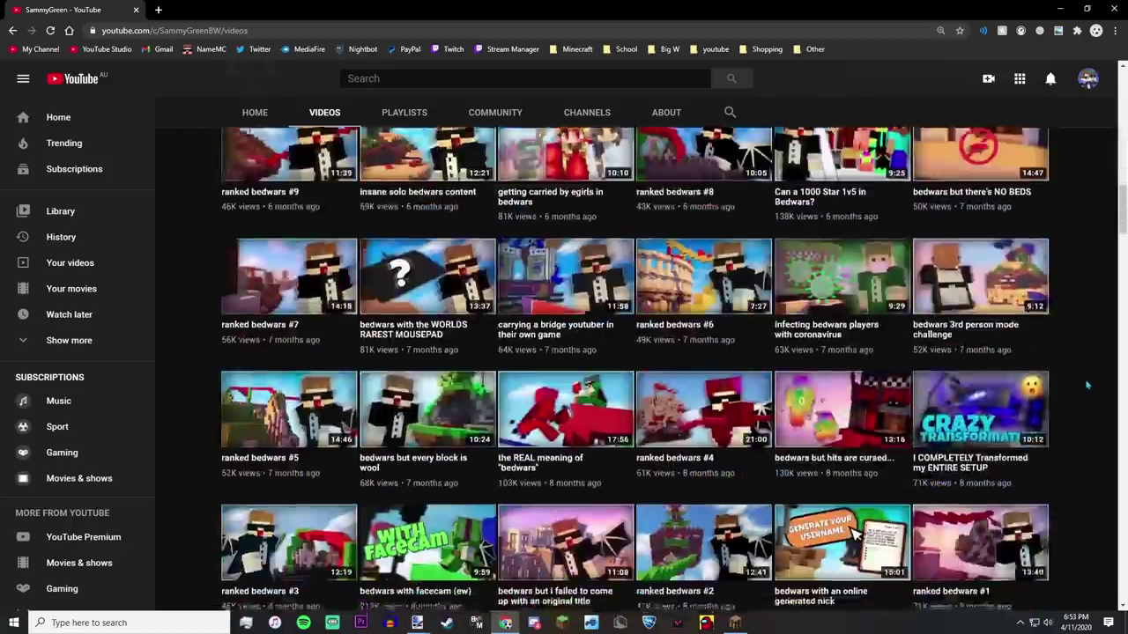
scroll(1086, 385, "down", 3)
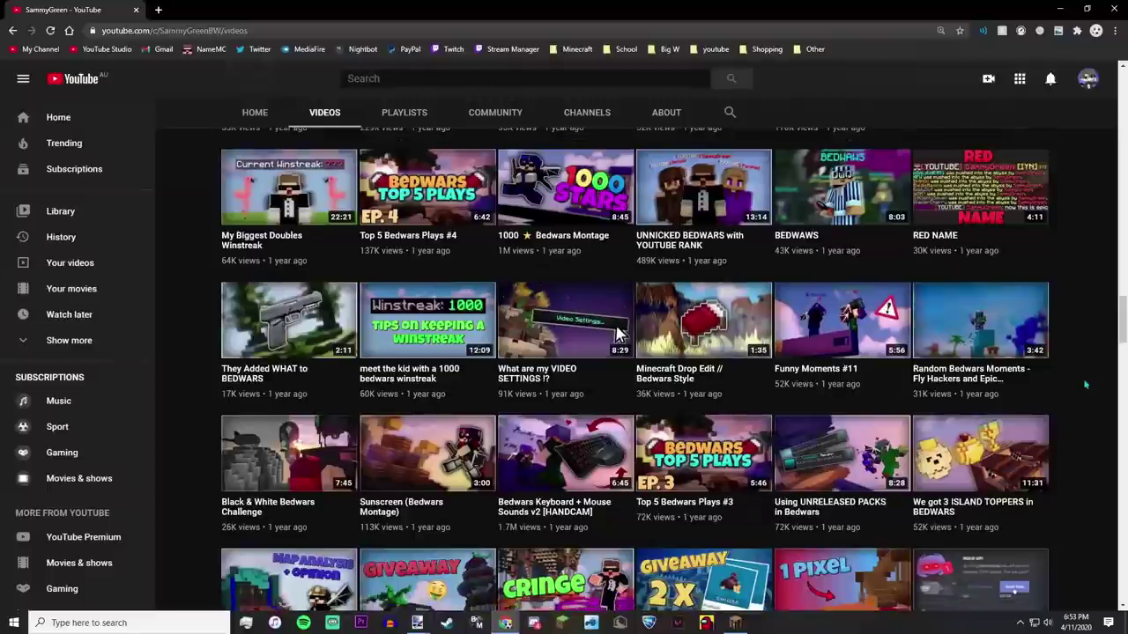
scroll(1085, 385, "down", 13)
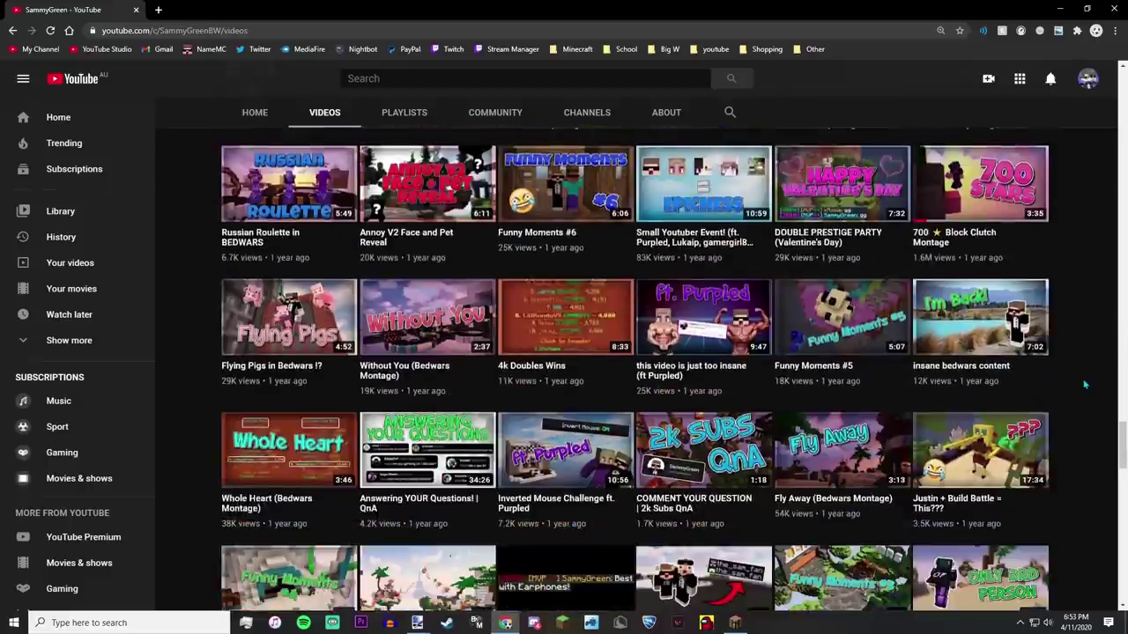
scroll(1085, 385, "down", 5)
scroll(1085, 385, "up", 3)
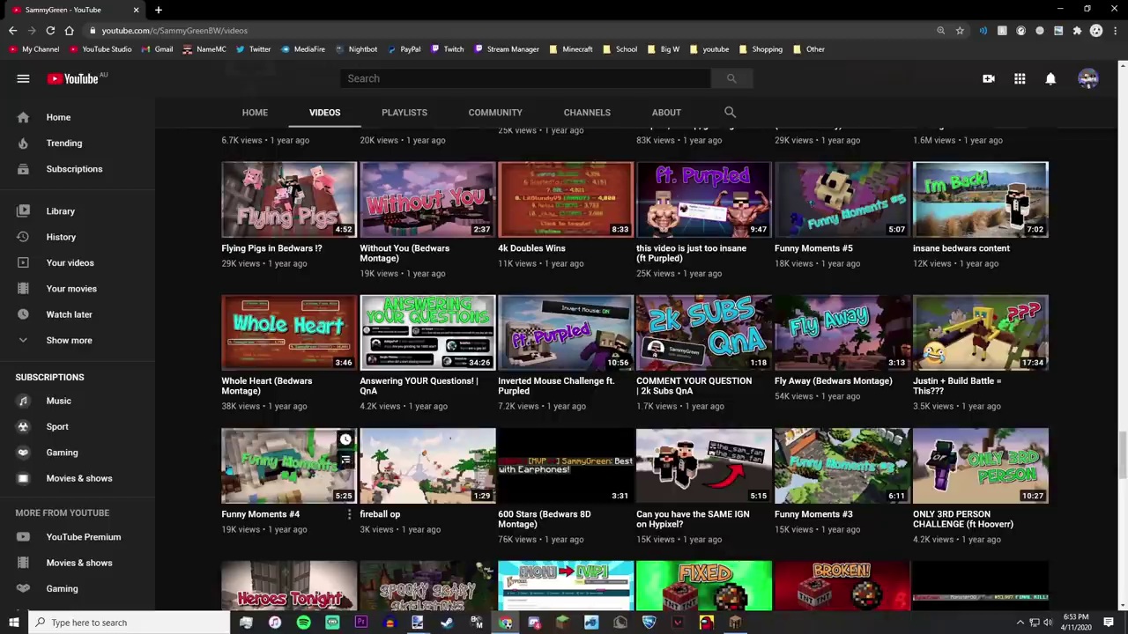
mouse_move(222, 477)
scroll(201, 445, "up", 10)
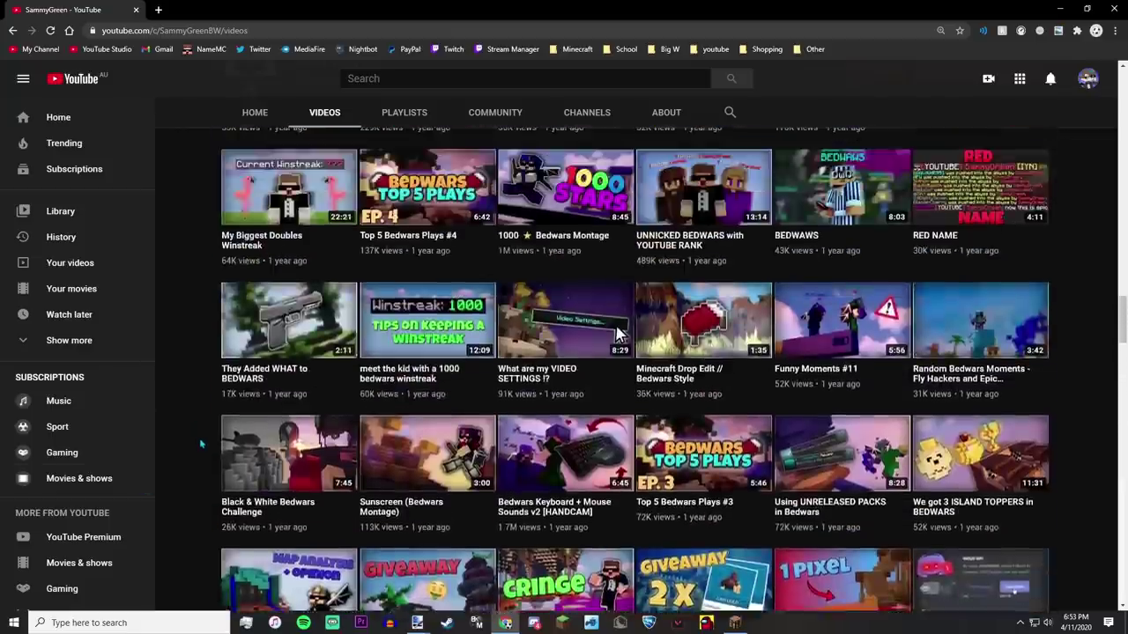
scroll(200, 445, "up", 8)
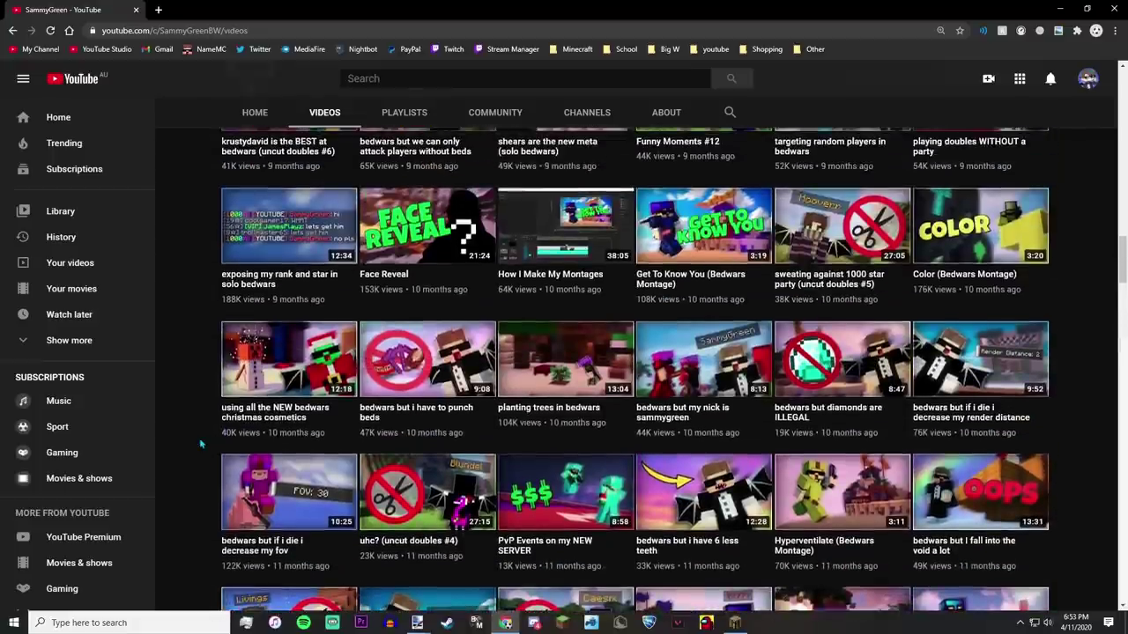
scroll(201, 280, "up", 5)
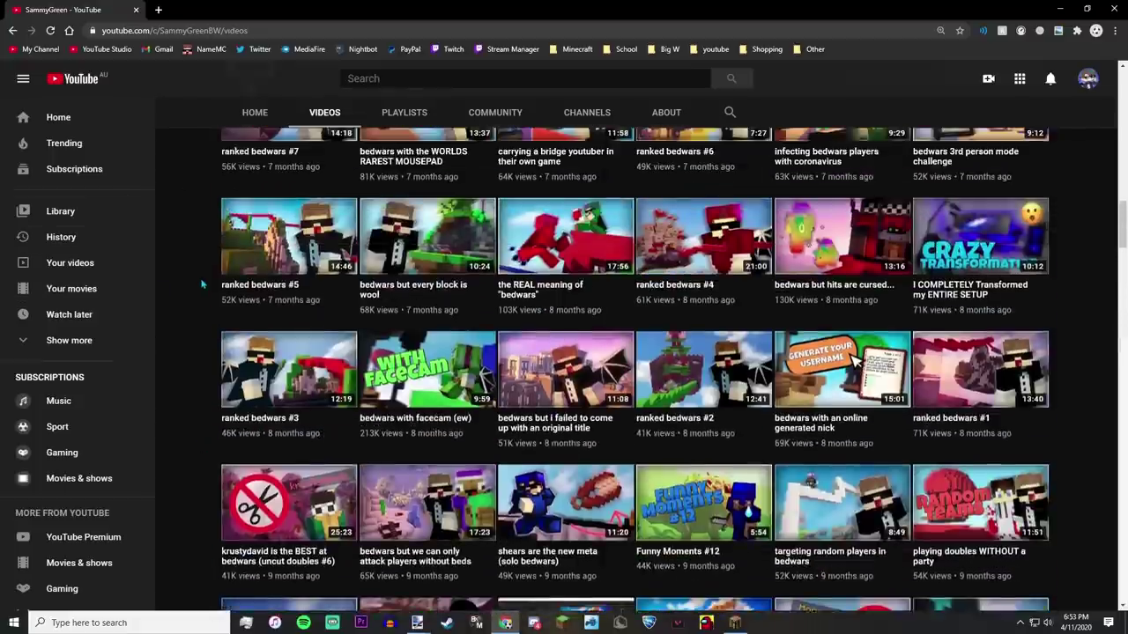
scroll(201, 284, "up", 6)
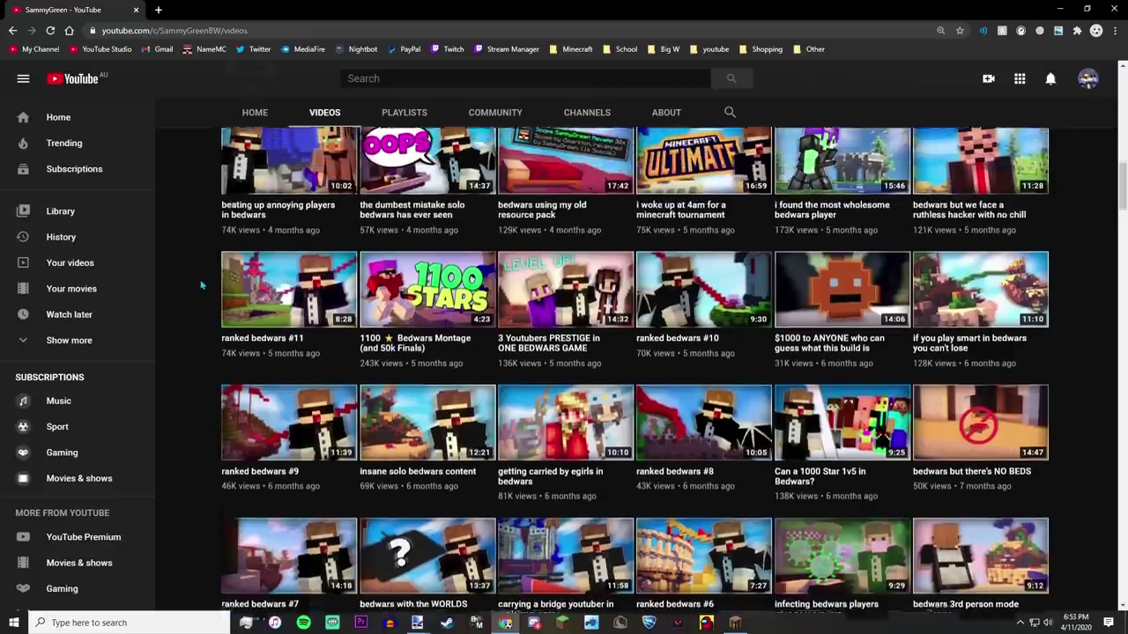
scroll(200, 284, "up", 7)
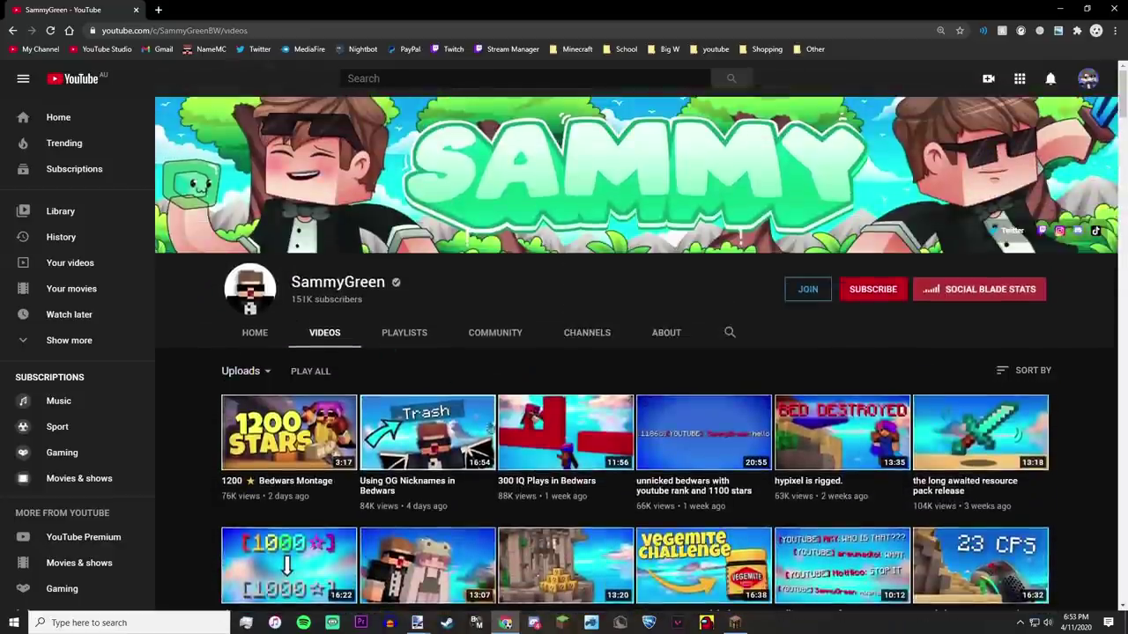
Switch back to paint.net and close the blank Untitled image, keeping 2020-11-04_18.46.42.png open.
mouse_move(416, 622)
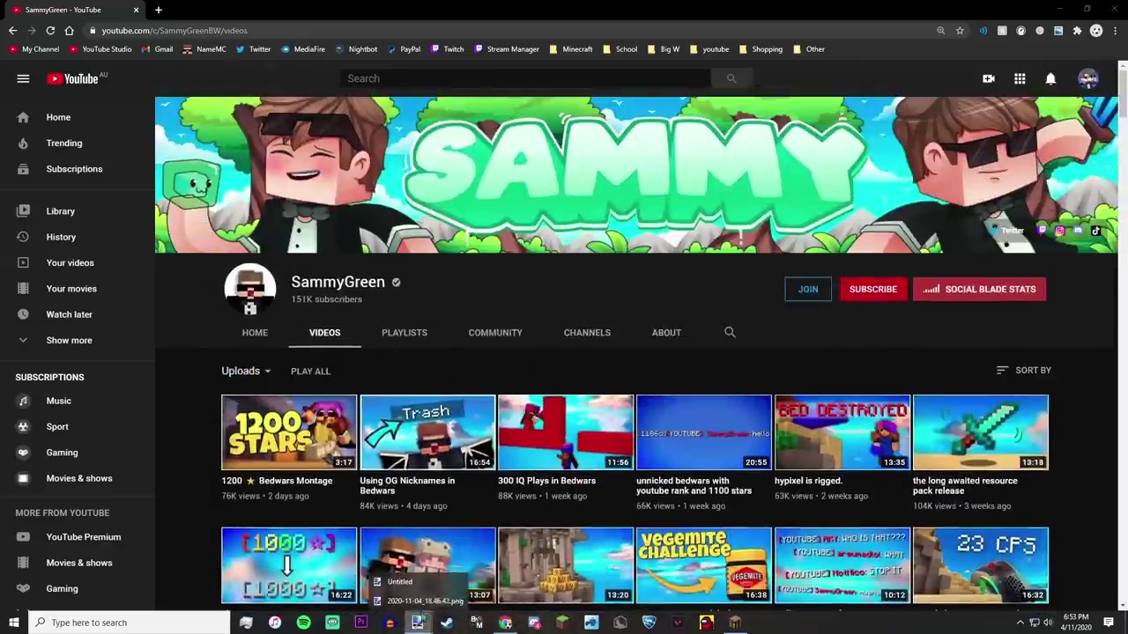
left_click(448, 587)
left_click(539, 381)
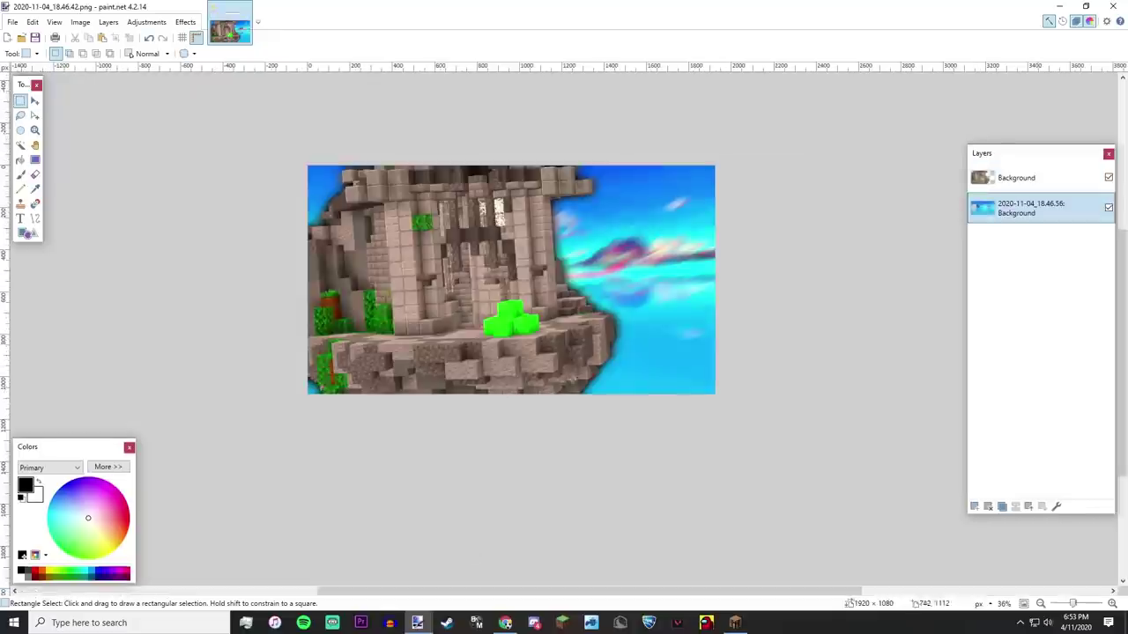
Merge the island layer down into the sky layer and duplicate the merged layer.
left_click(1015, 507)
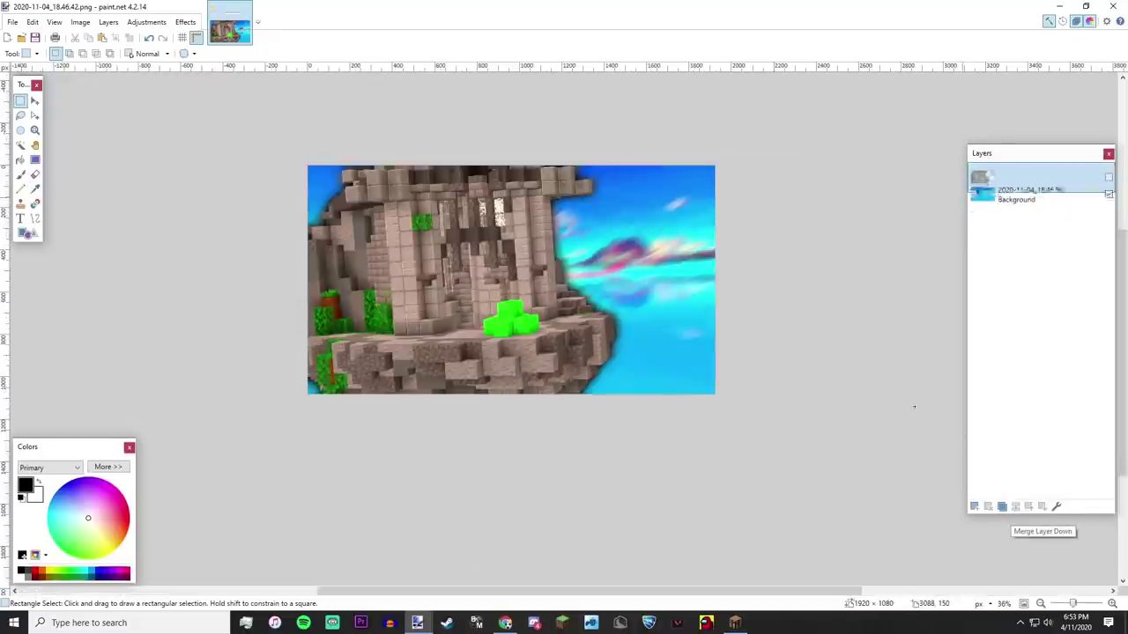
left_click(1002, 506)
Adjust the duplicated layer's Brightness / Contrast to brightness 100 and contrast -52.
left_click(141, 24)
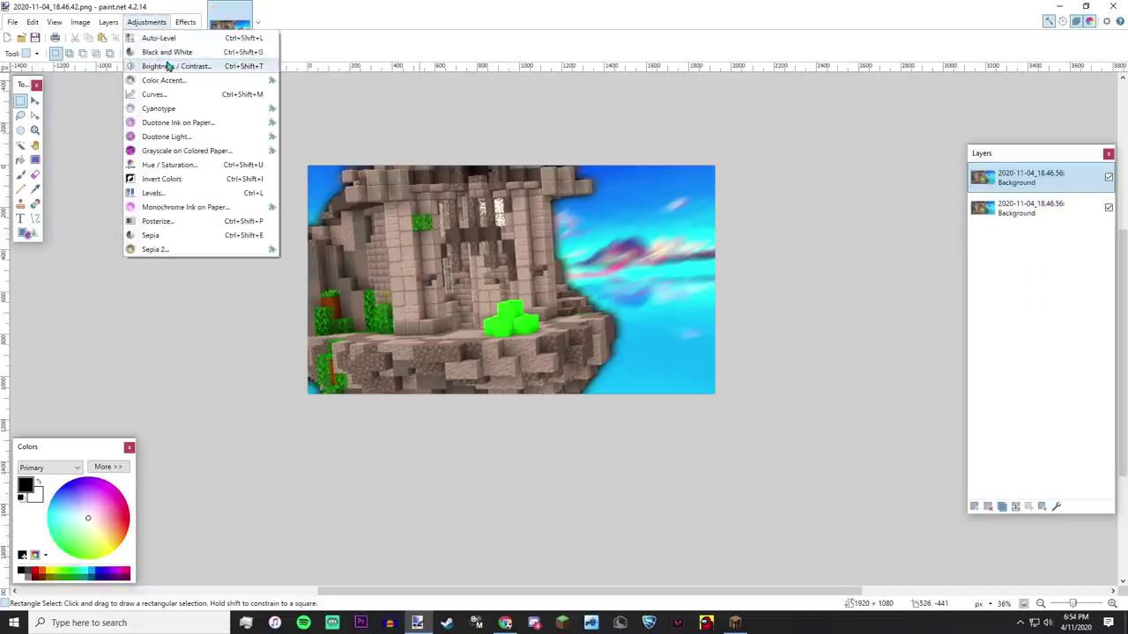
left_click(202, 64)
left_click(655, 319)
left_click(654, 291)
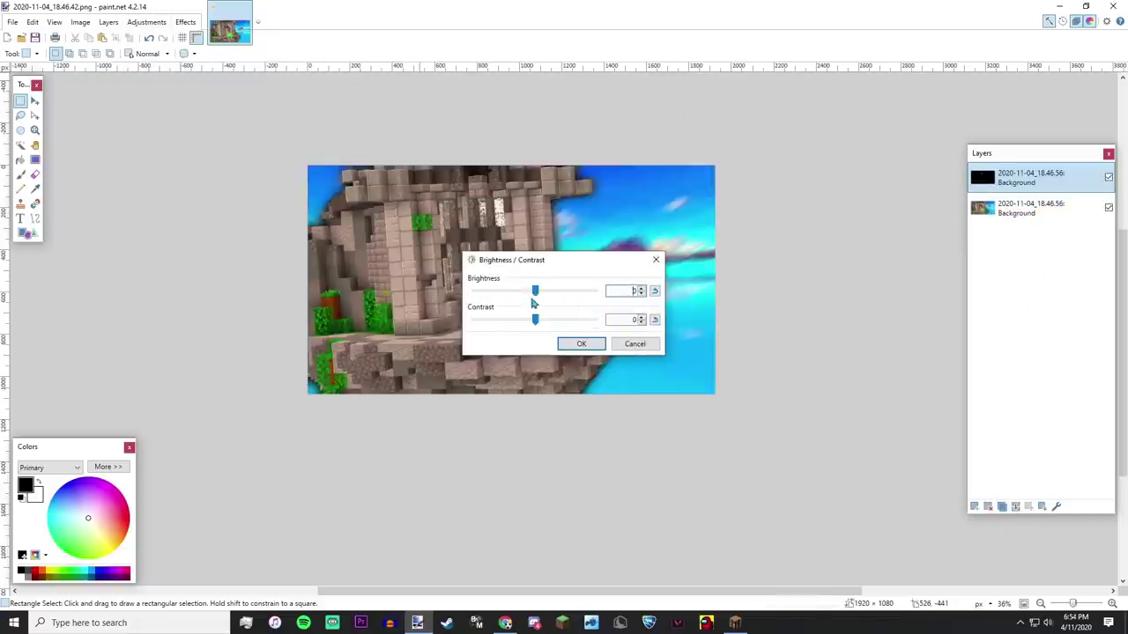
left_click_drag(535, 291, 596, 291)
left_click_drag(534, 322, 510, 321)
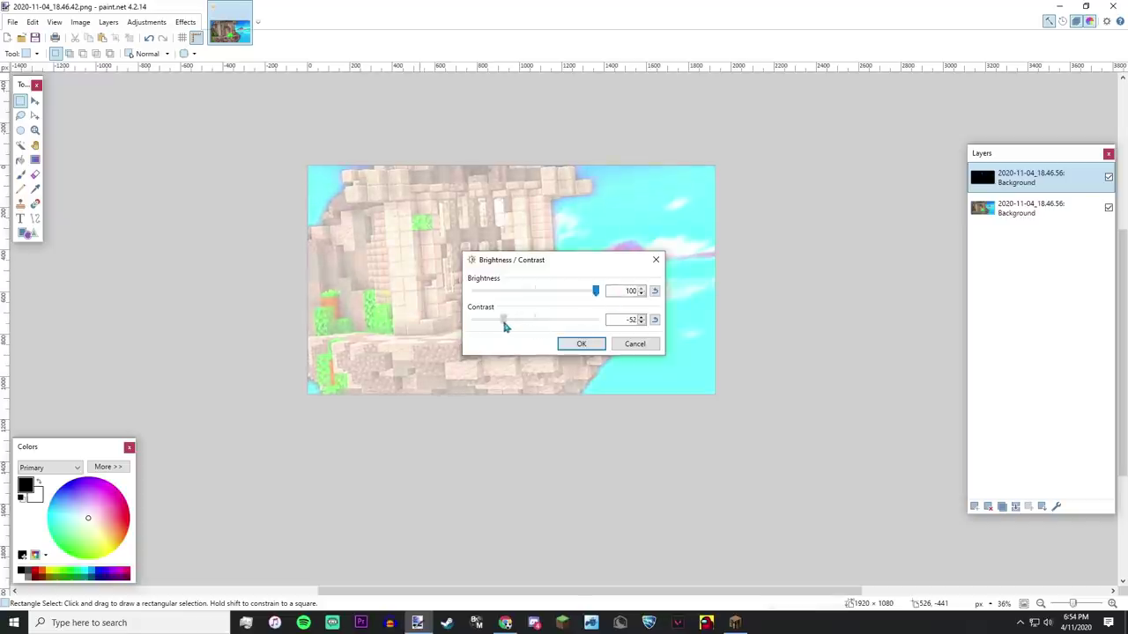
key("Return")
Apply a second Brightness / Contrast adjustment to the duplicated layer with brightness about 20 and contrast 0.
left_click(141, 24)
left_click(202, 64)
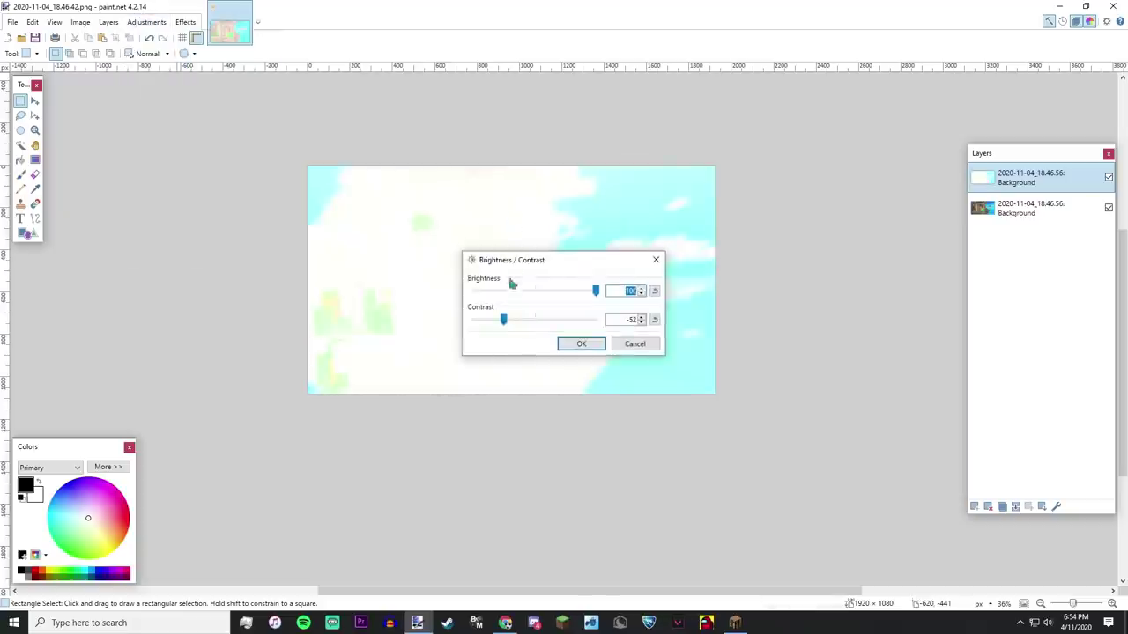
left_click(655, 319)
left_click(654, 291)
left_click_drag(535, 291, 548, 290)
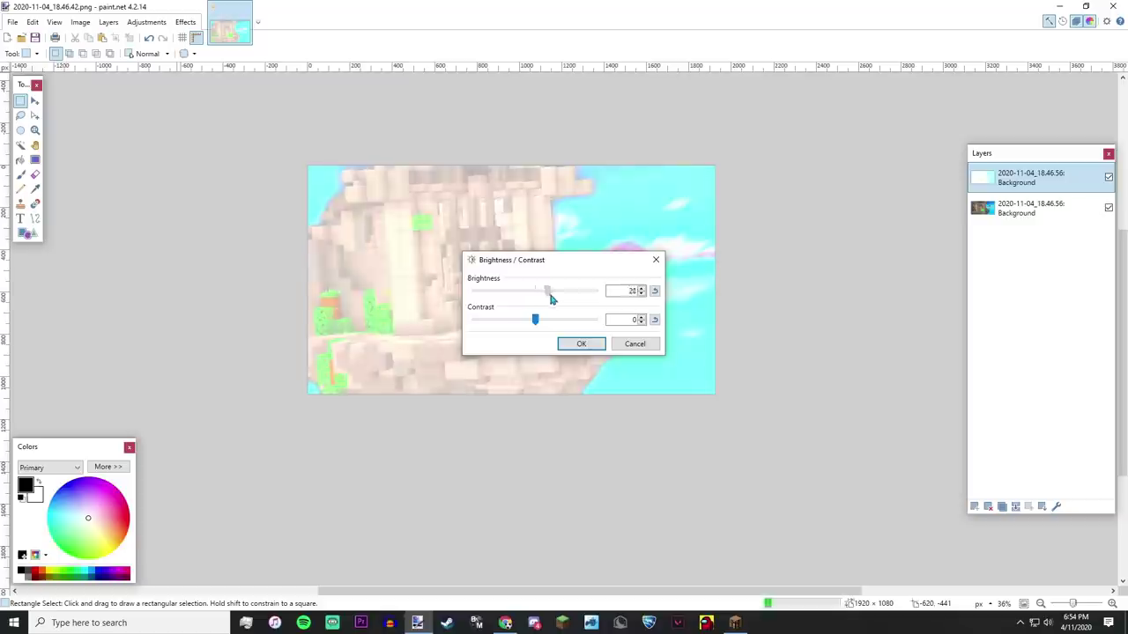
key("Return")
Place the normally coloured layer above the brightened copy and shift its whole content 12 px to the right and 12 px down.
left_click_drag(982, 208, 1020, 167)
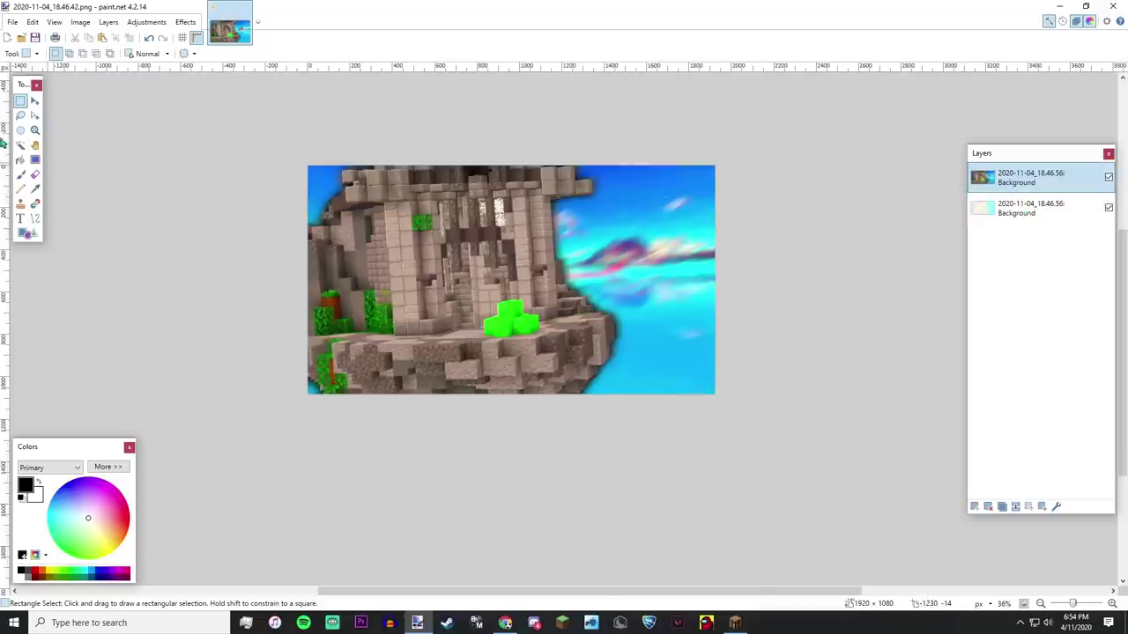
left_click(35, 101)
key("ctrl+a")
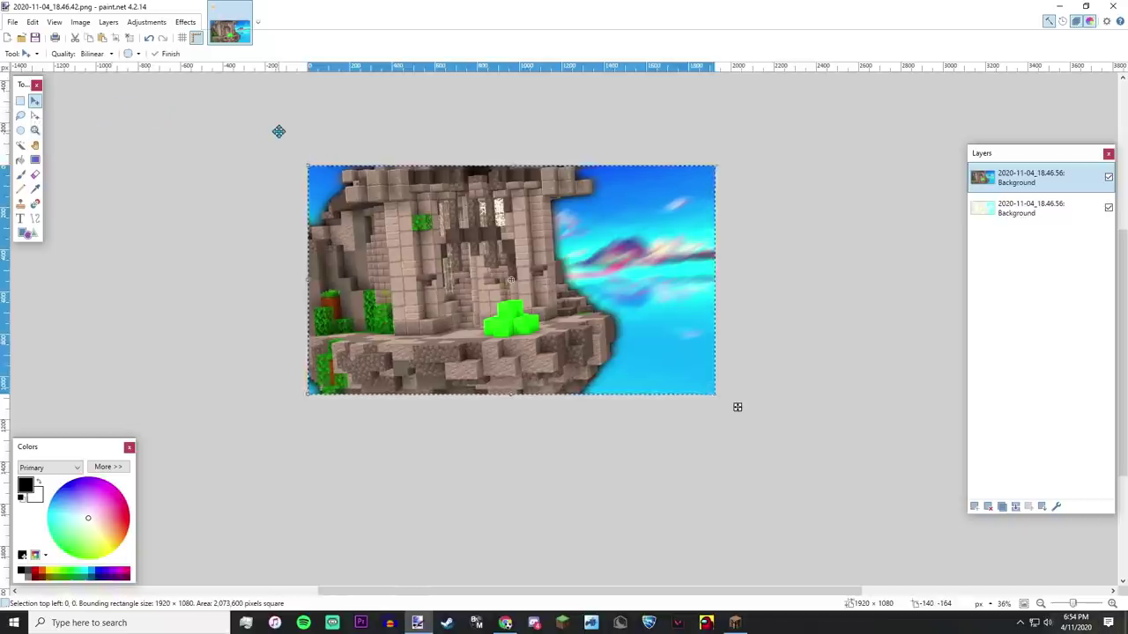
key("ctrl+Right")
key("Right")
key("Right")
key("Down")
key("Down")
key("Down")
key("Down")
key("Down")
key("Down")
key("Down")
key("Down")
key("Down")
key("Down")
key("Down")
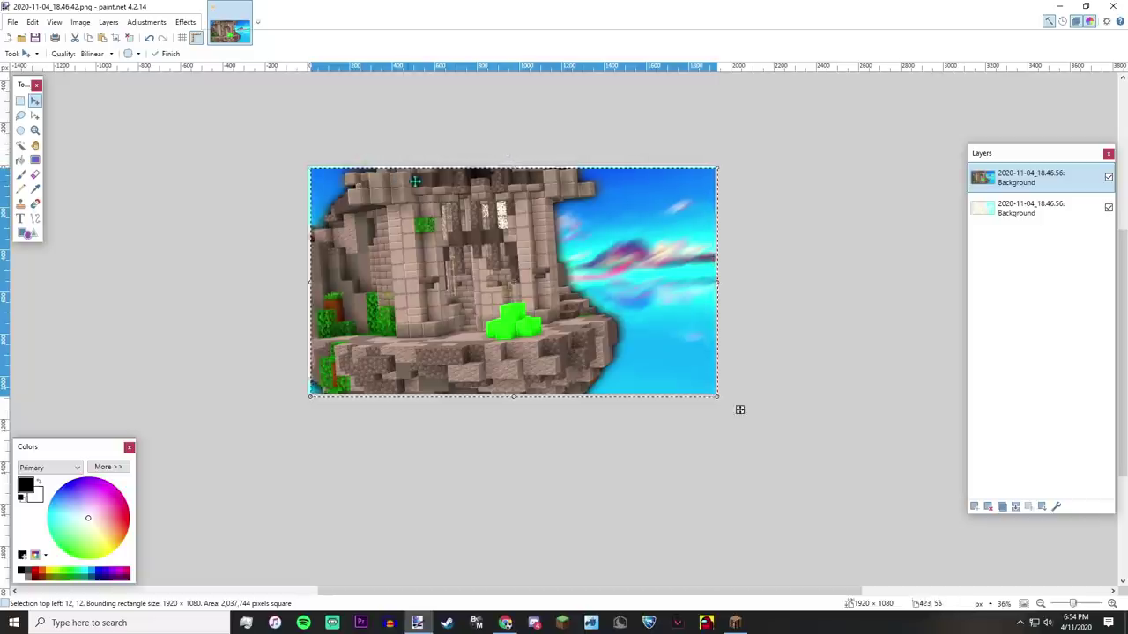
scroll(238, 133, "up", 5)
scroll(270, 154, "up", 4)
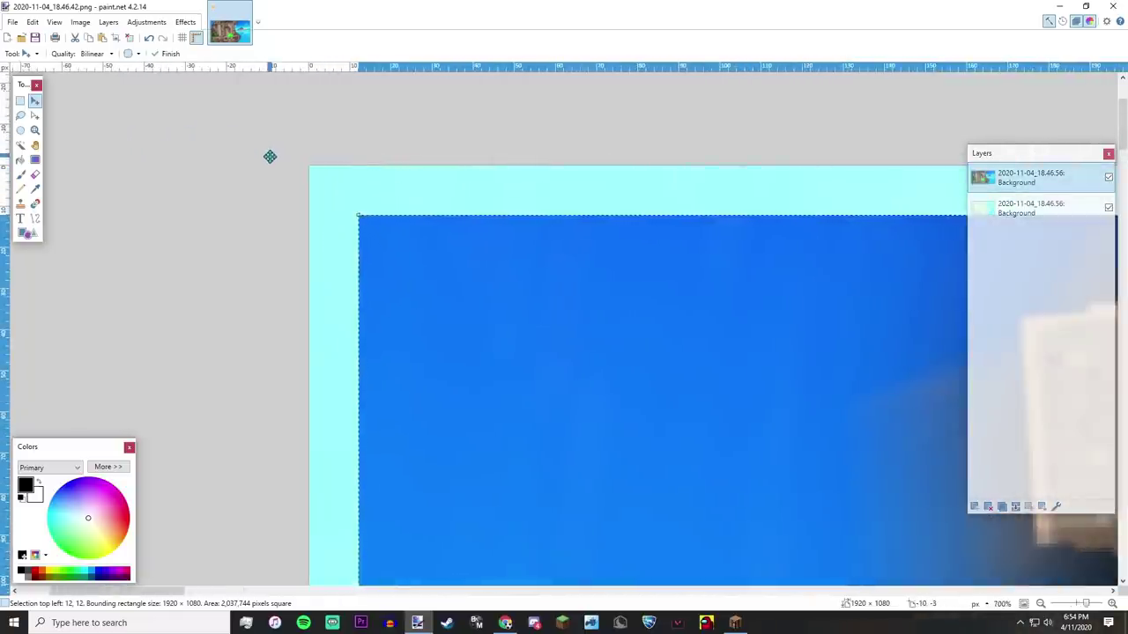
key("Return")
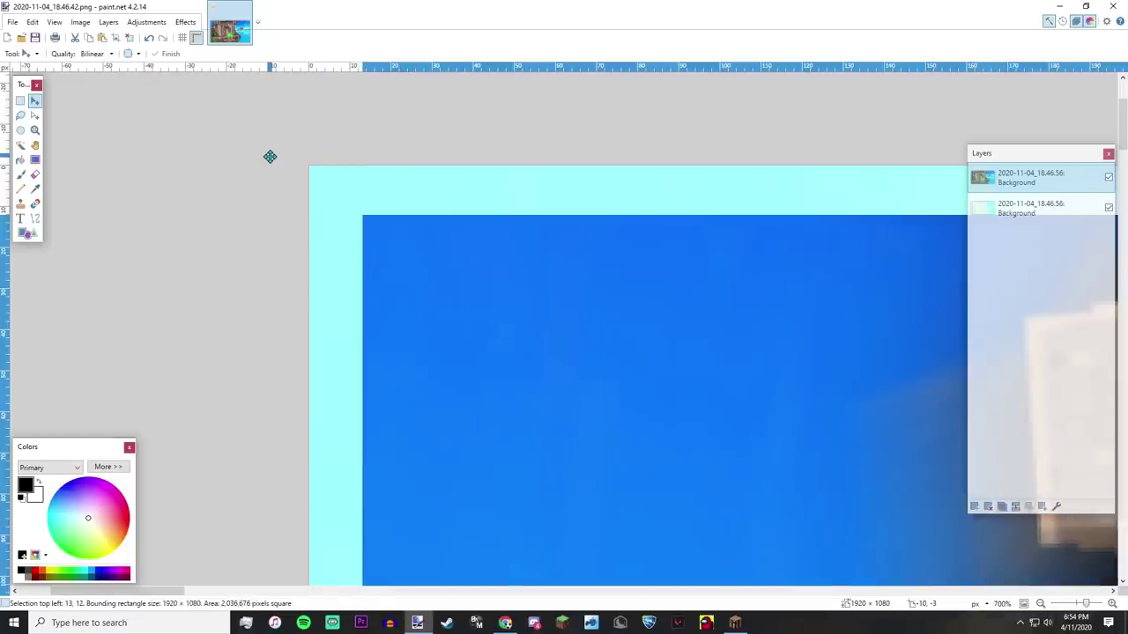
key("Left")
Shrink the shifted picture from its right and bottom edges to 1896 × 1056 px, leaving an even 12 px pale border.
scroll(370, 254, "right", 20)
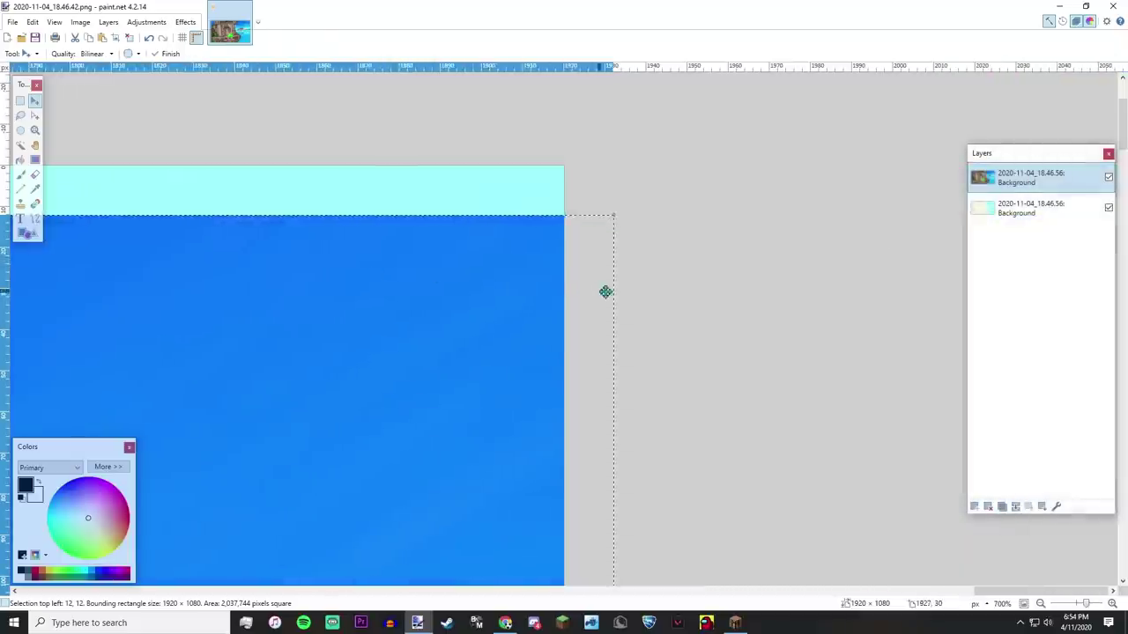
left_click_drag(607, 291, 388, 292)
scroll(565, 292, "up", 5)
scroll(388, 292, "down", 20)
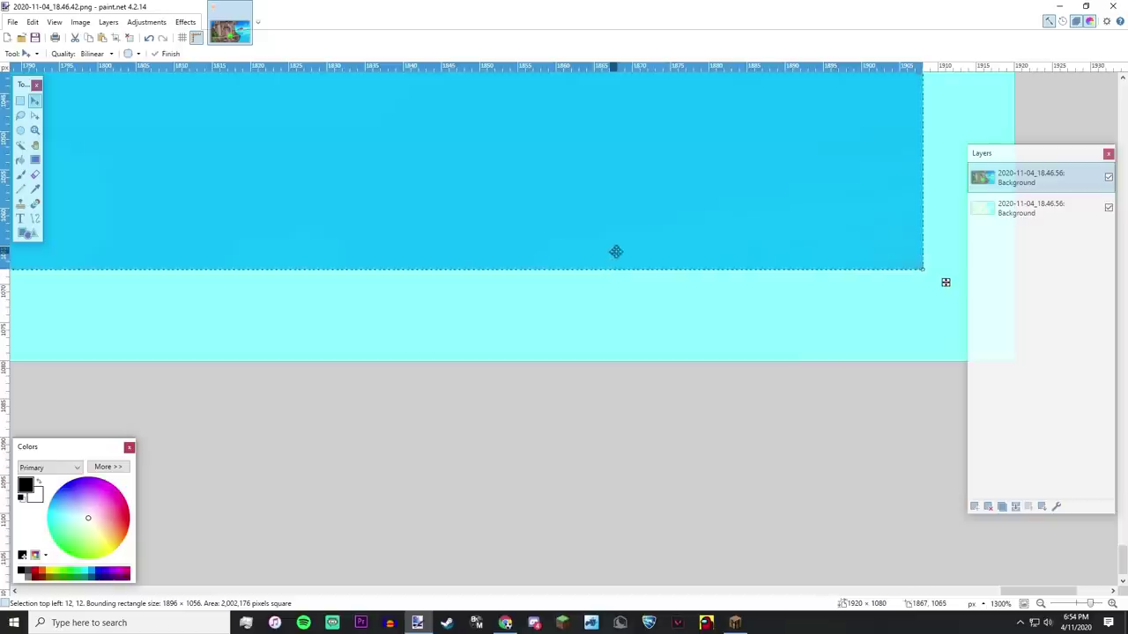
scroll(615, 252, "down", 8)
left_click(21, 100)
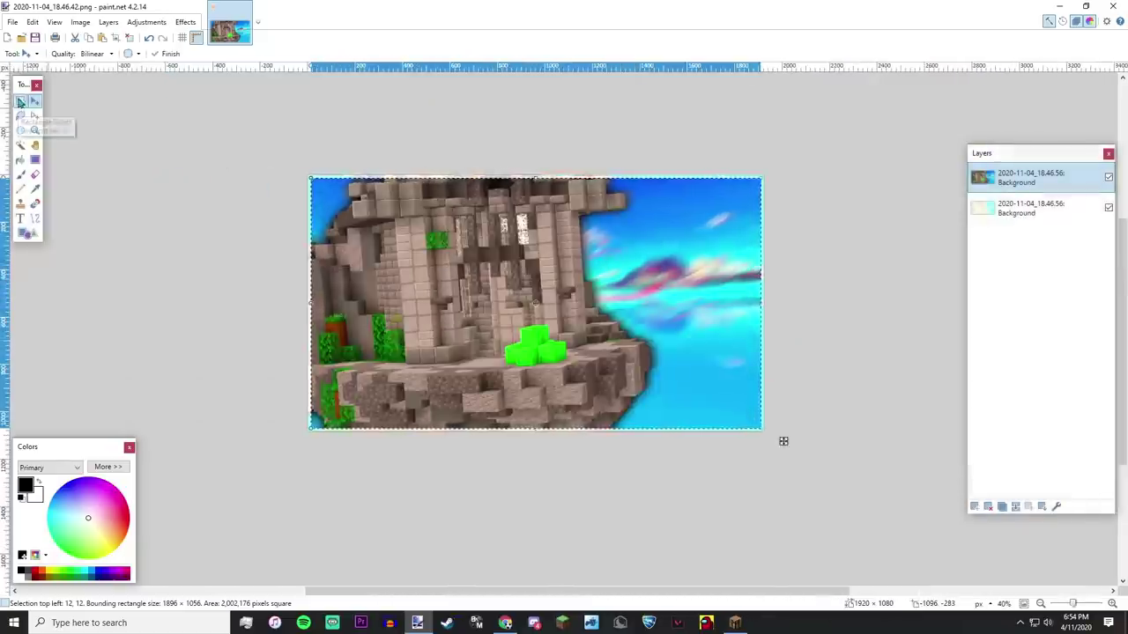
Import black border.png from the helpful stuff folder inside the thumbnail folder as a new layer.
left_click(109, 22)
left_click(150, 95)
scroll(77, 180, "up", 5)
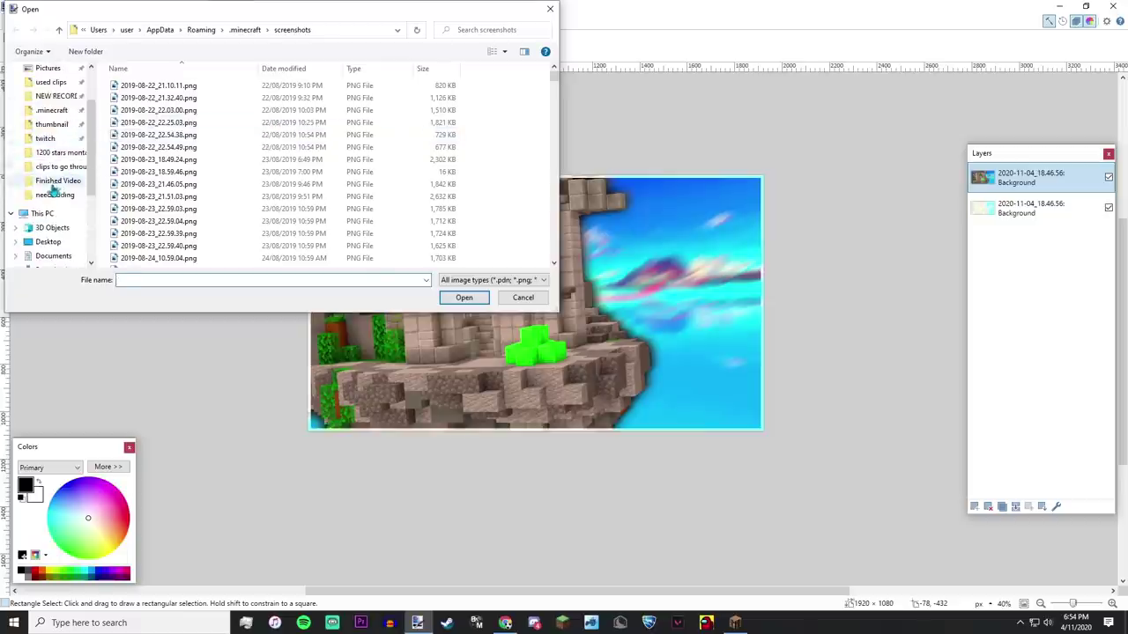
left_click(49, 124)
double_click(150, 86)
left_click(59, 29)
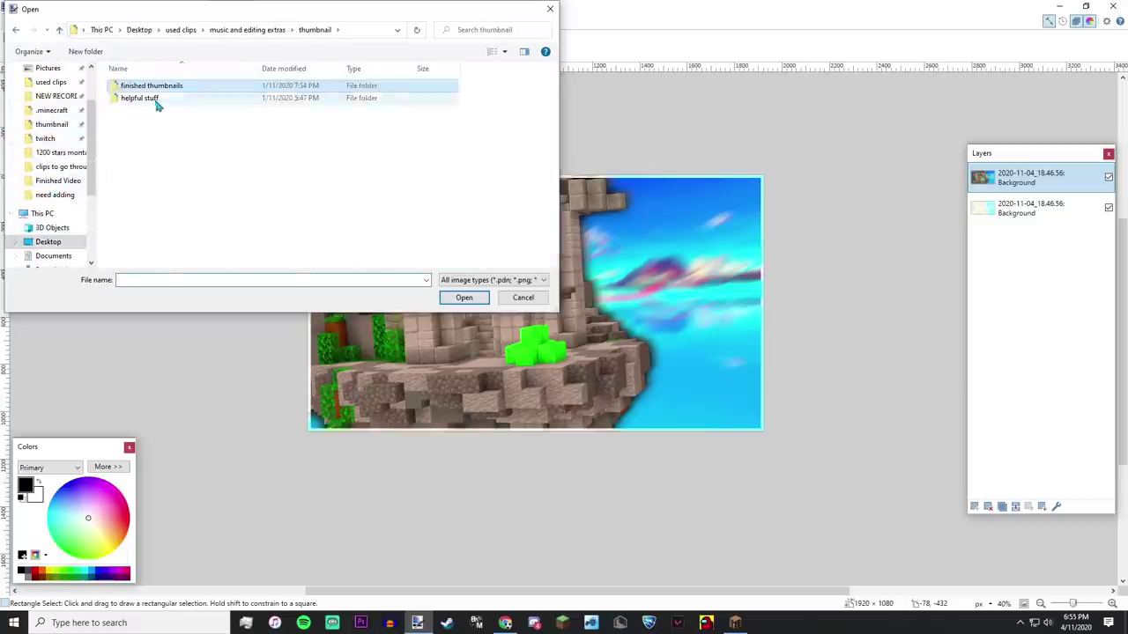
double_click(157, 97)
left_click(280, 106)
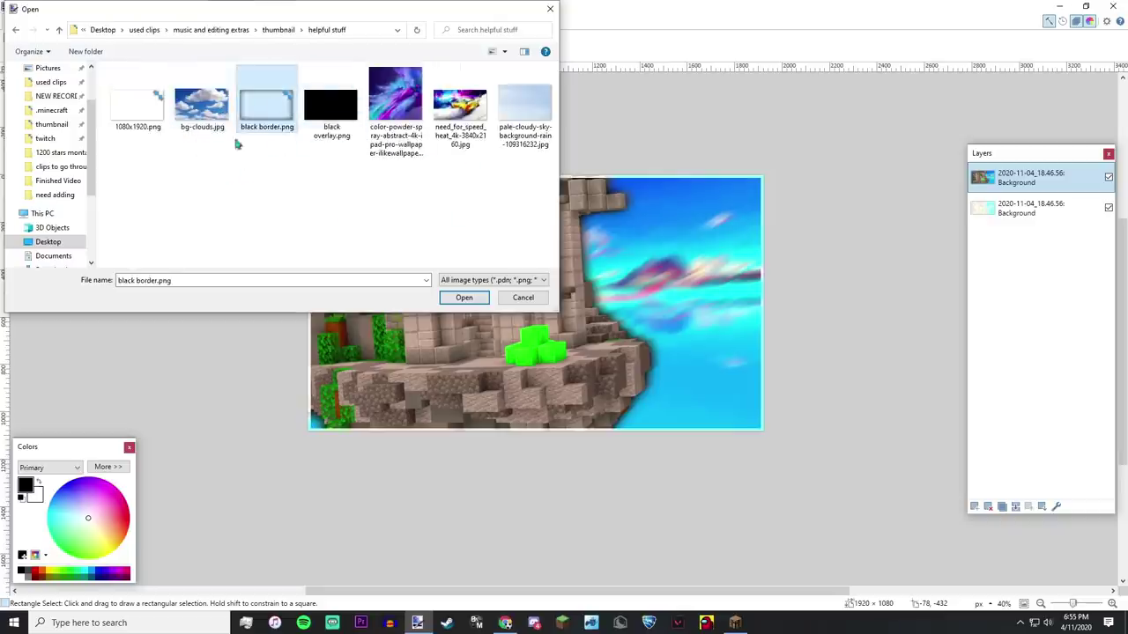
left_click(464, 297)
Move the black border overlay to 12, 12 and stretch it to 1896 × 1056 px to fit inside the pale border.
scroll(315, 135, "up", 5)
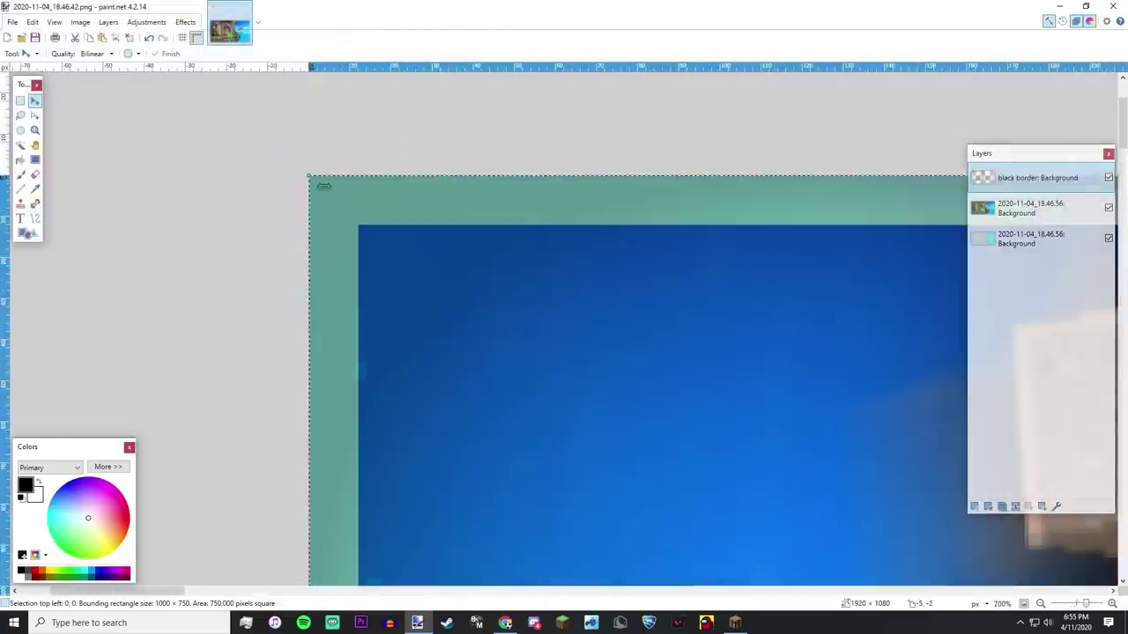
left_click_drag(433, 240, 483, 289)
scroll(494, 282, "down", 6)
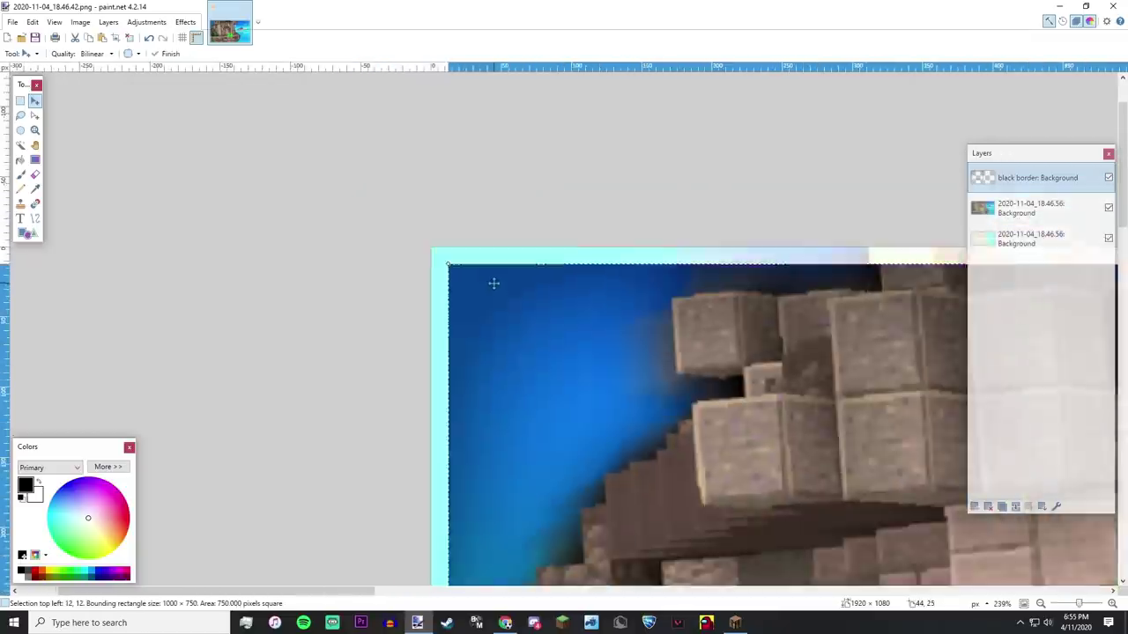
scroll(491, 282, "right", 10)
scroll(60, 347, "left", 8)
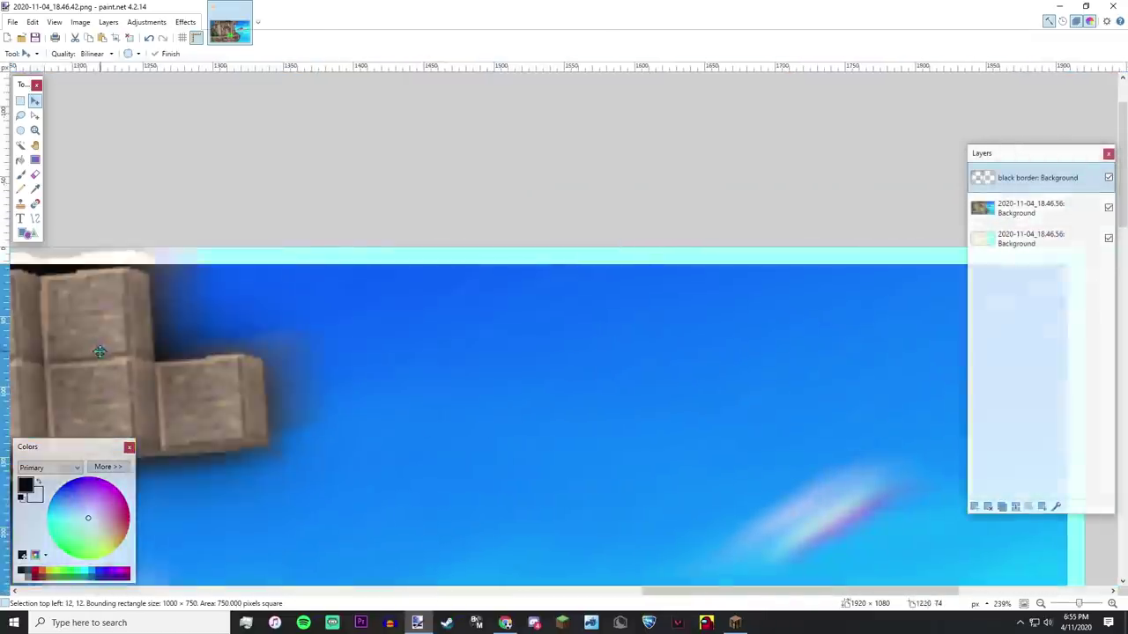
left_click_drag(87, 351, 1093, 323)
scroll(740, 237, "down", 10)
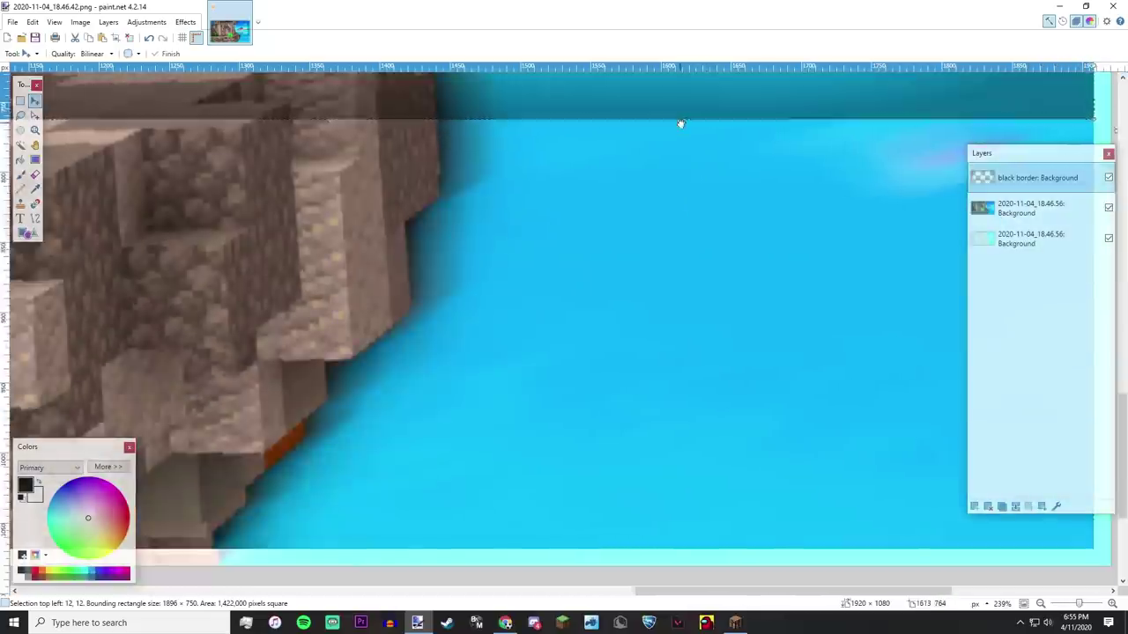
left_click_drag(680, 122, 761, 549)
scroll(667, 415, "down", 6)
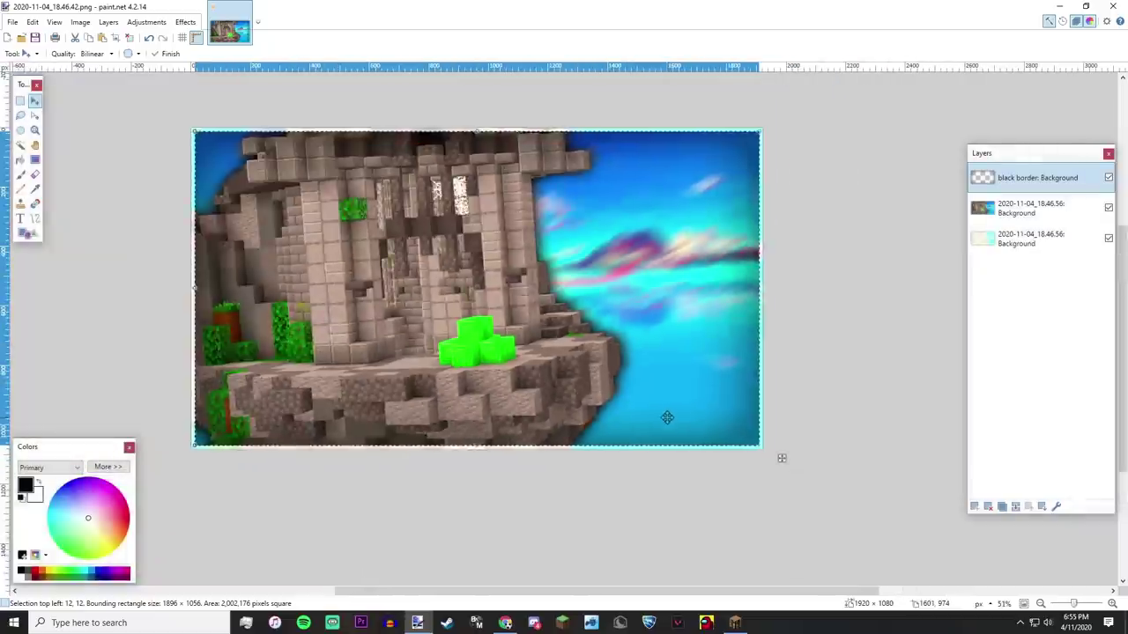
left_click(20, 100)
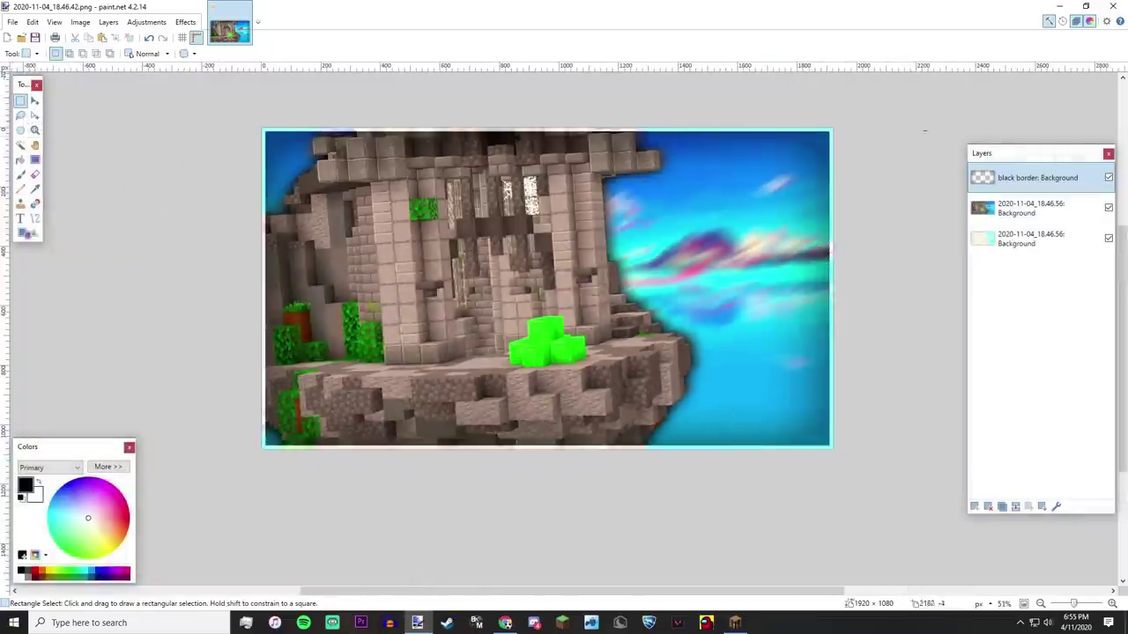
Compare the picture with and without the black border layer by toggling its visibility, checking the sky's darkened edge.
left_click(1108, 179)
left_click(1108, 178)
left_click(1108, 179)
left_click(1108, 179)
left_click(1108, 179)
left_click(1108, 179)
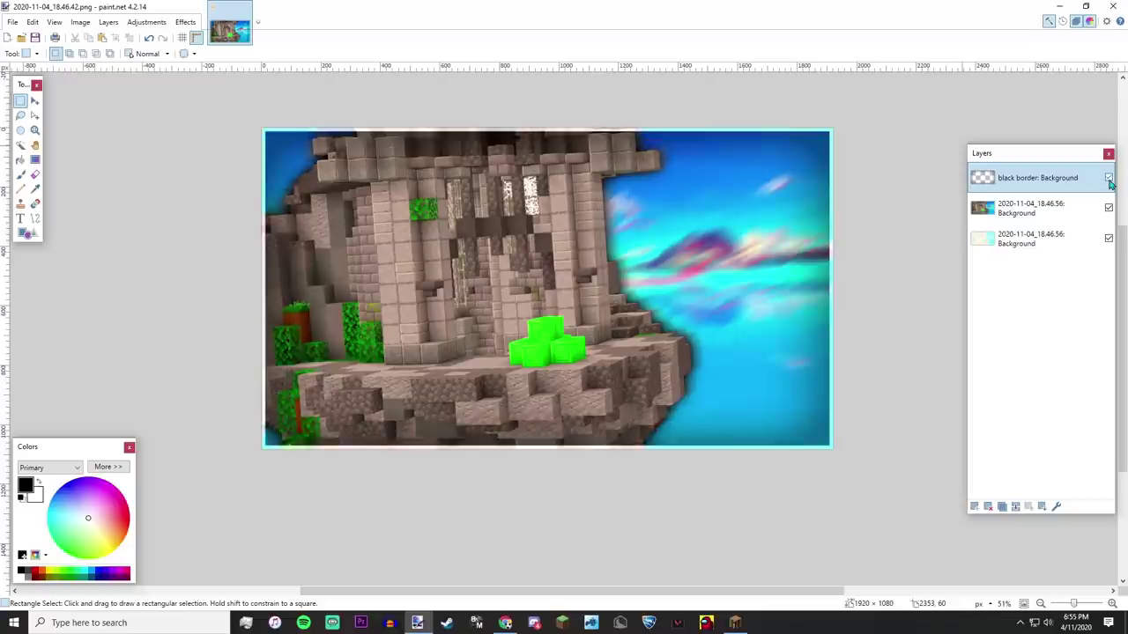
left_click_drag(780, 168, 890, 225)
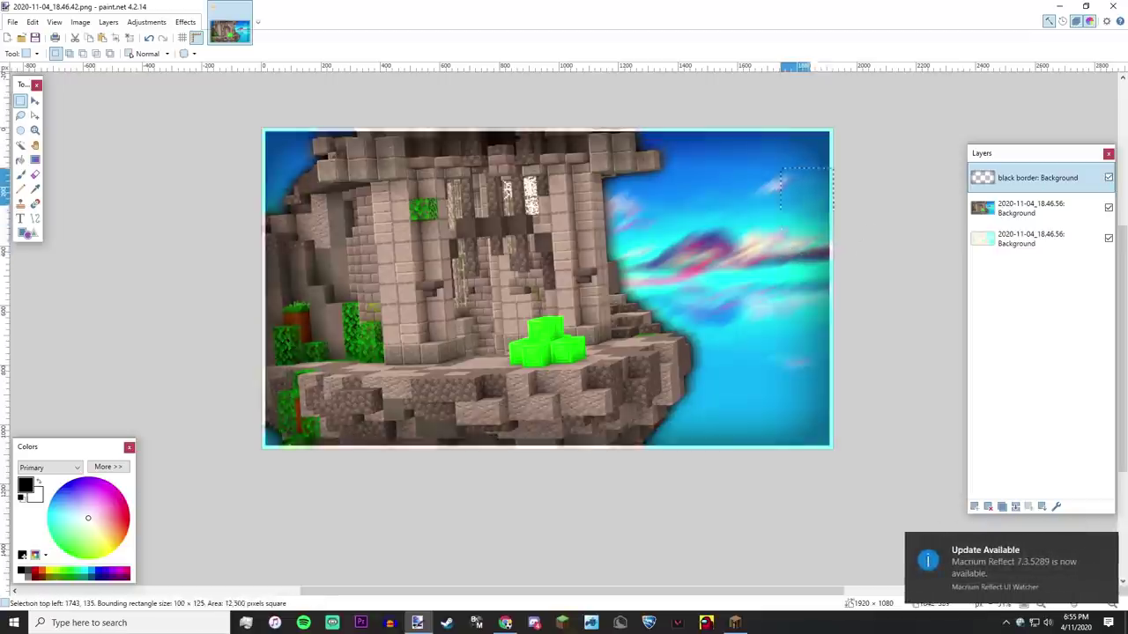
left_click(1106, 543)
left_click_drag(724, 263, 832, 301)
left_click(831, 302)
left_click(1109, 178)
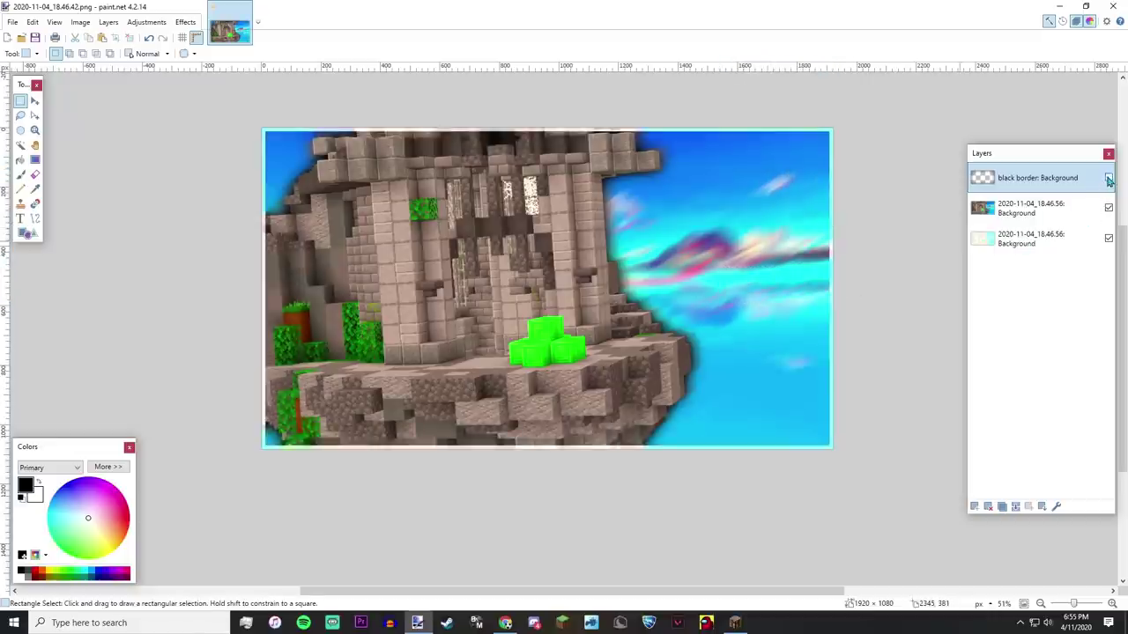
left_click(1108, 179)
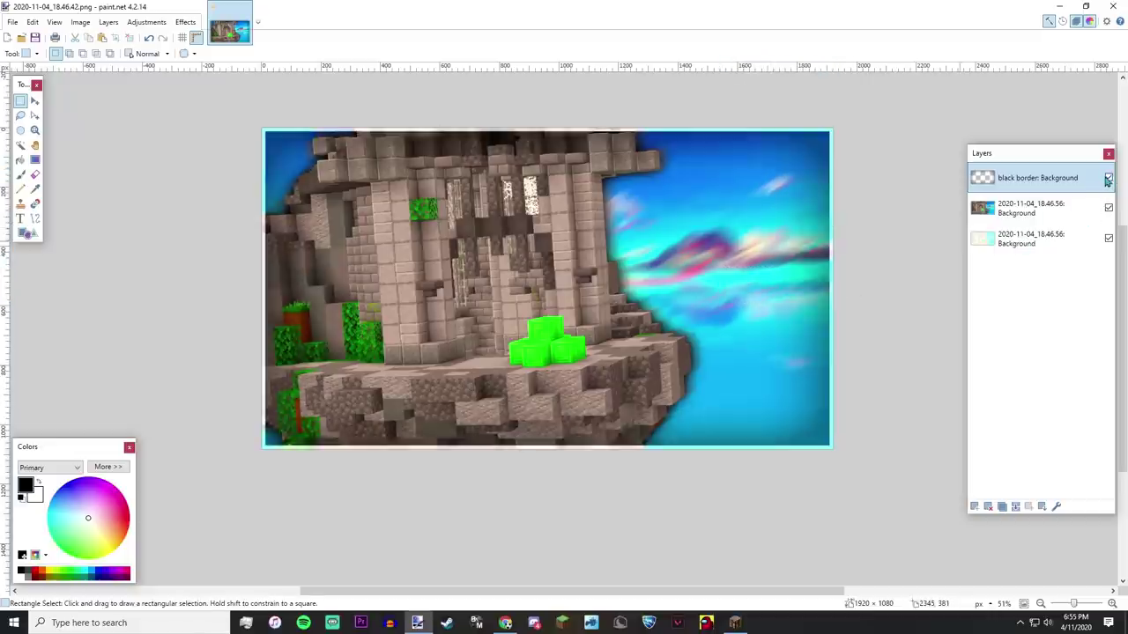
With the black border layer hidden, apply a Vignette of radius 1.29 and density 1.00 to the main picture layer, and show the border layer again.
left_click(1109, 179)
left_click(1031, 208)
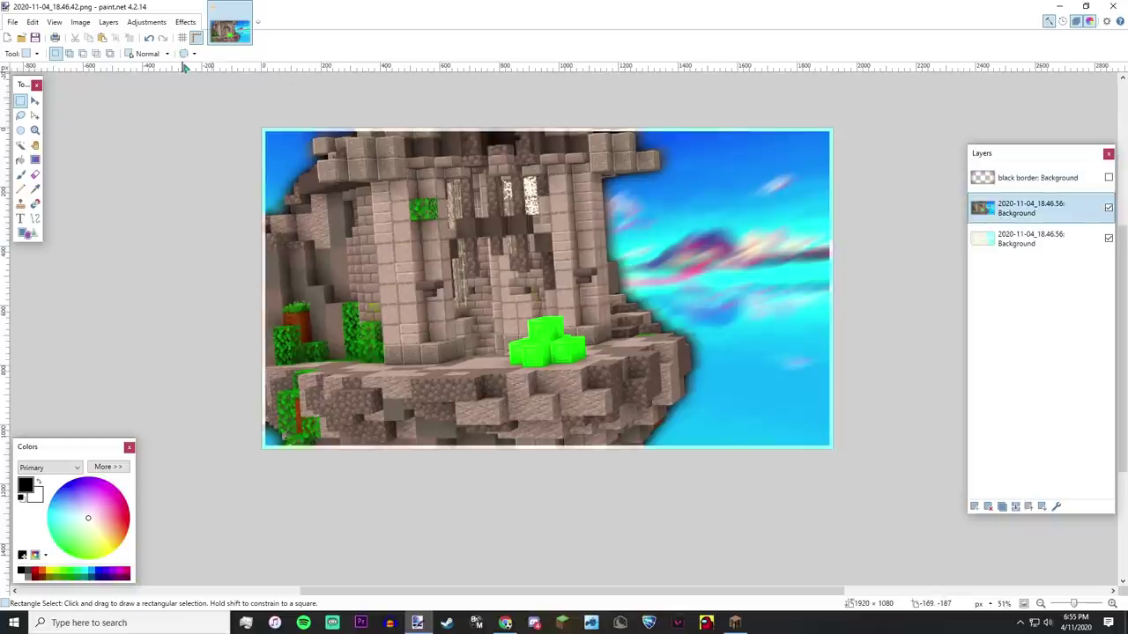
left_click(185, 22)
mouse_move(221, 146)
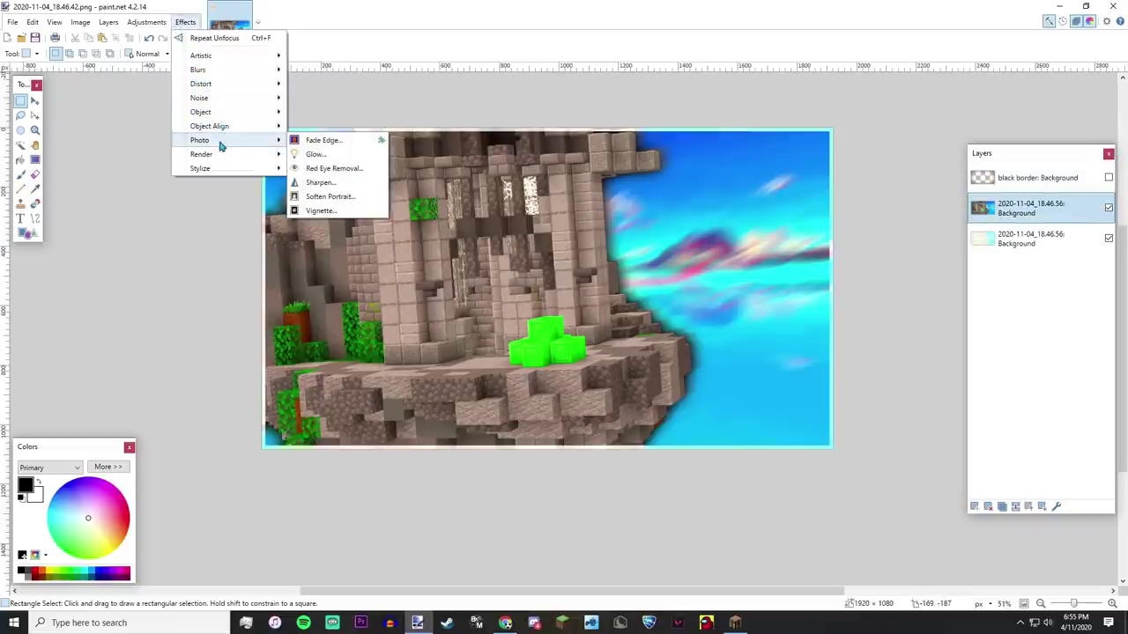
left_click(320, 211)
left_click_drag(516, 323, 541, 326)
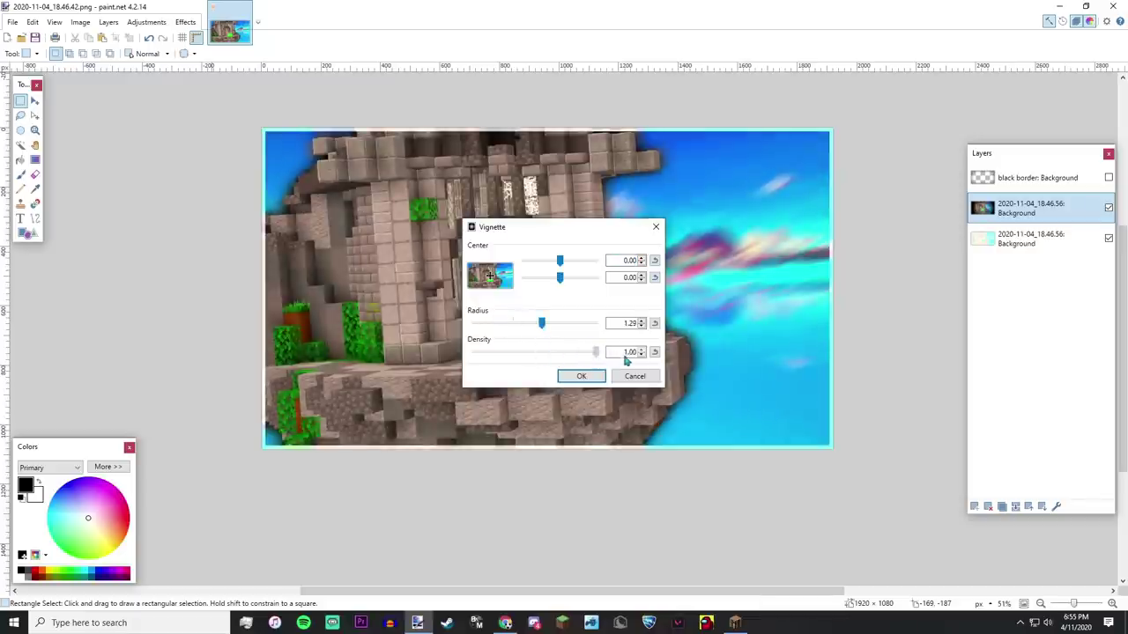
left_click(581, 376)
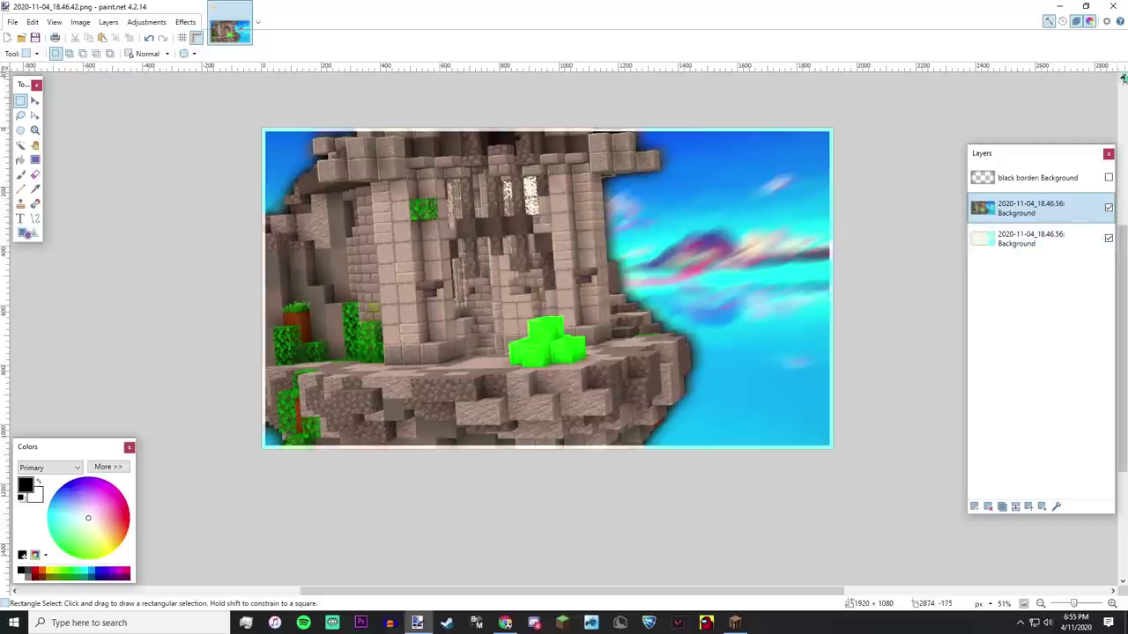
left_click(1109, 178)
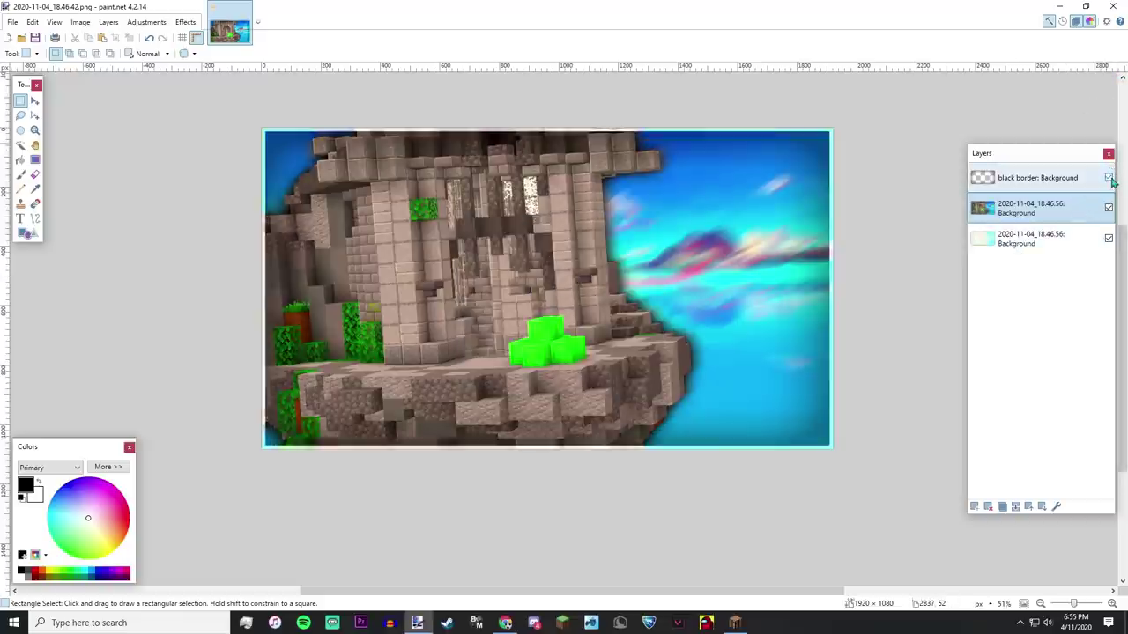
left_click(1109, 178)
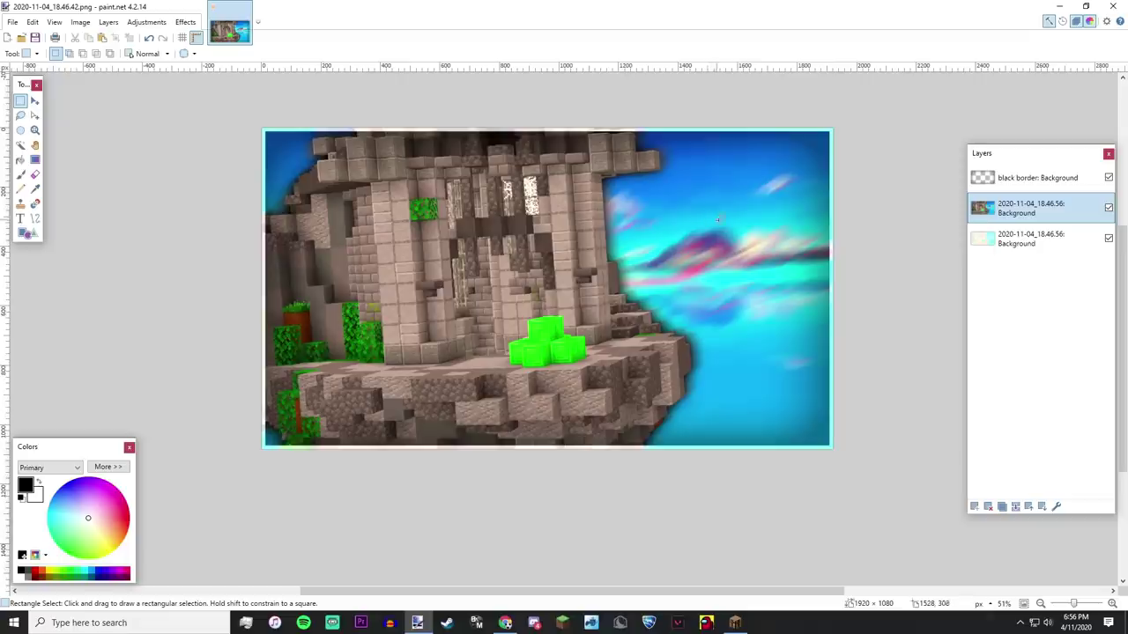
Switch to the browser to check the SammyGreen channel's upload thumbnails again and return to paint.net.
left_click(505, 623)
scroll(220, 392, "down", 3)
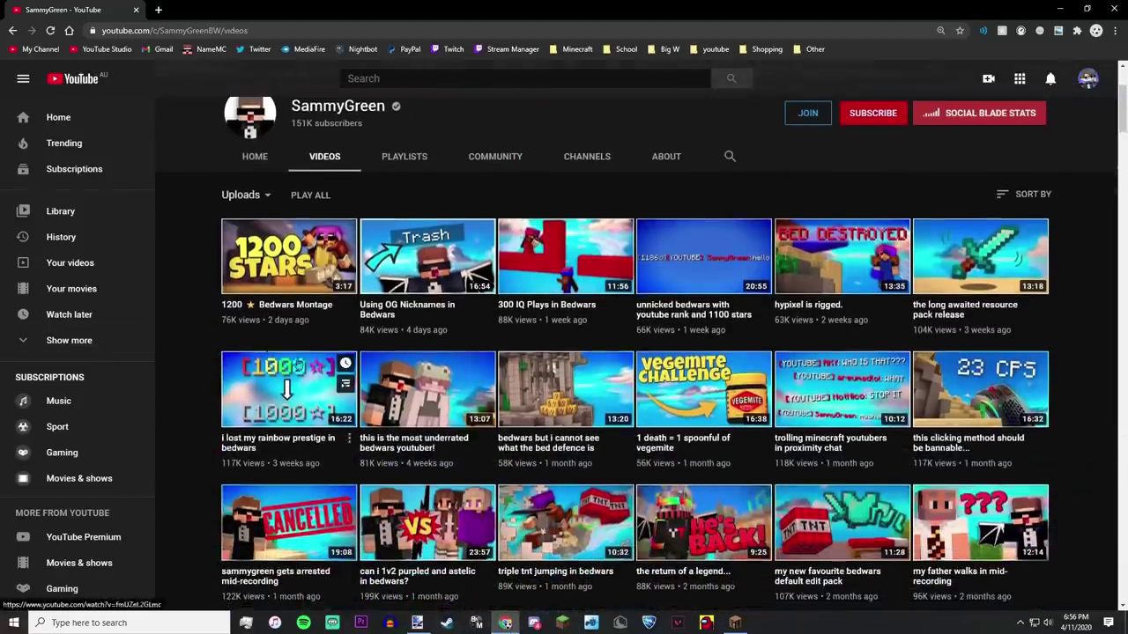
left_click(420, 621)
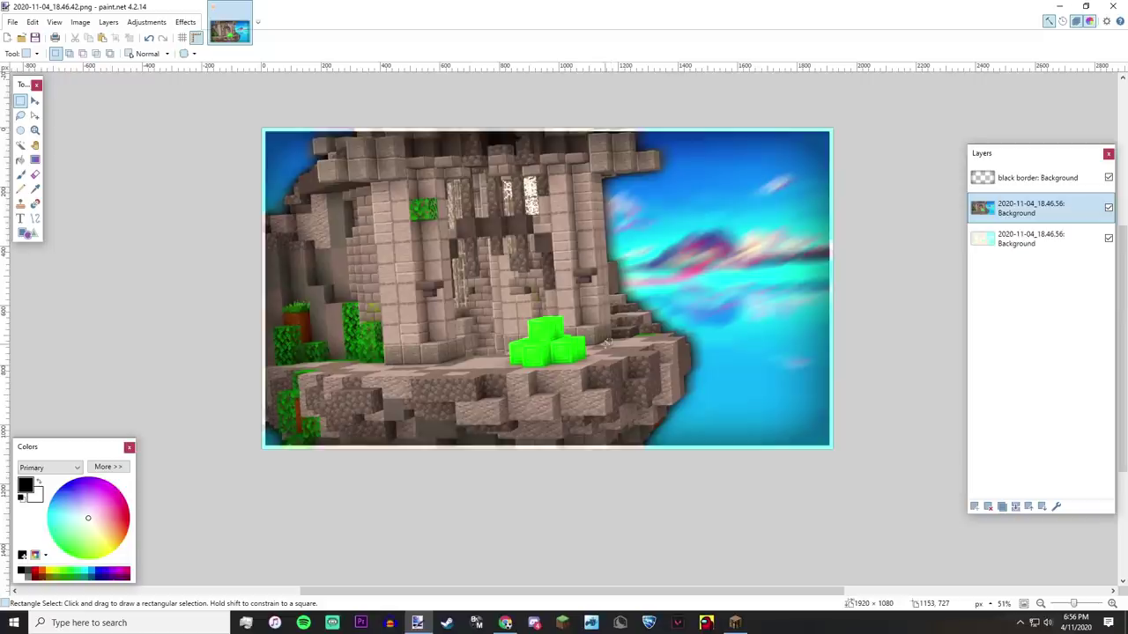
Look over the SammyGreen channel's upload thumbnails in the browser once more and go back to the picture in paint.net.
key("alt+Tab")
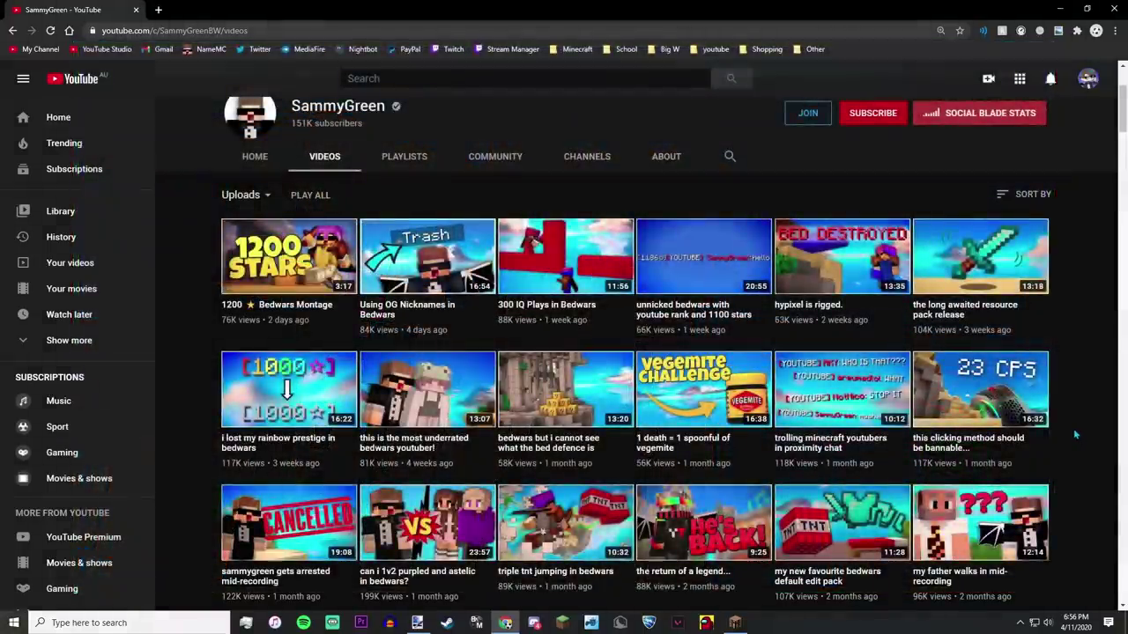
mouse_move(418, 623)
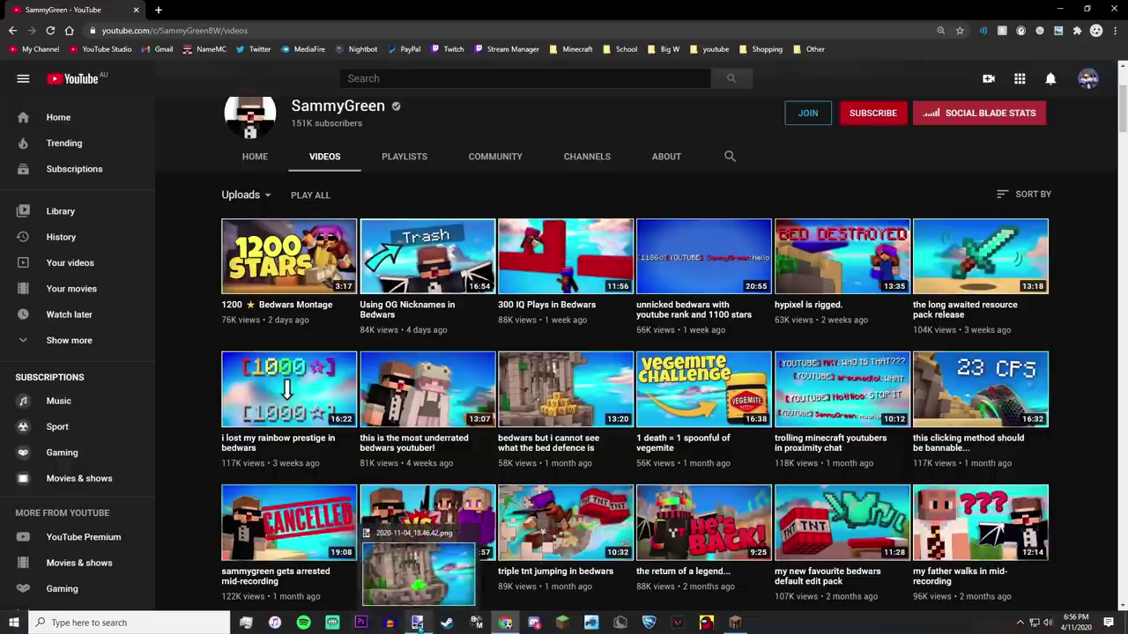
left_click(417, 573)
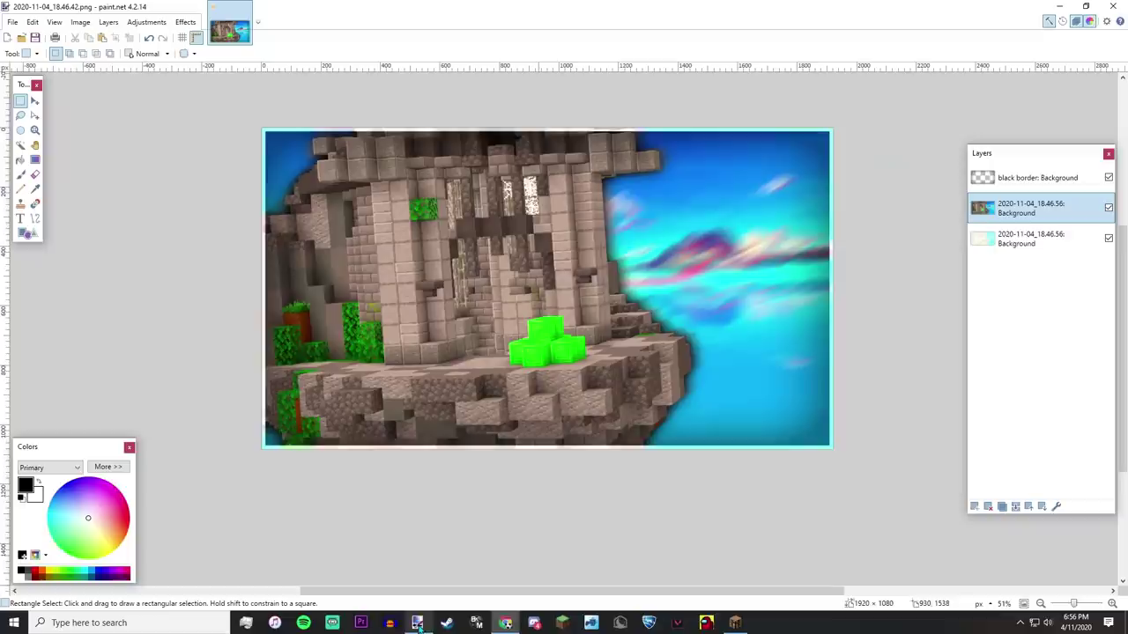
Close the thumbnail picture, switch to Minecraft and load the Lighthouse Map world.
left_click(246, 8)
left_click(532, 367)
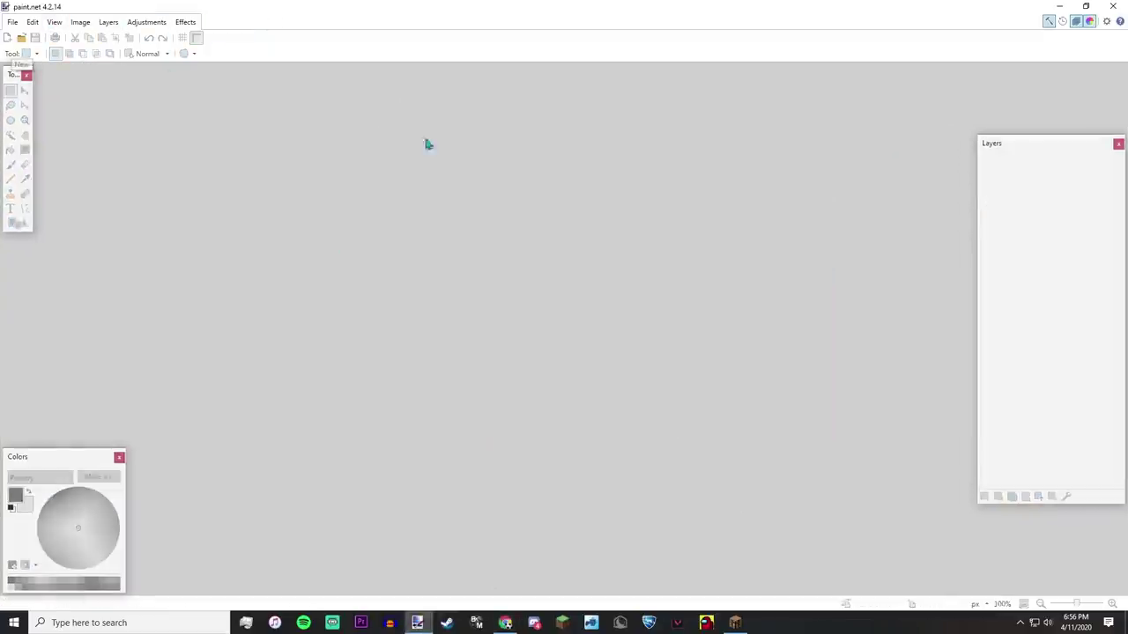
left_click(735, 622)
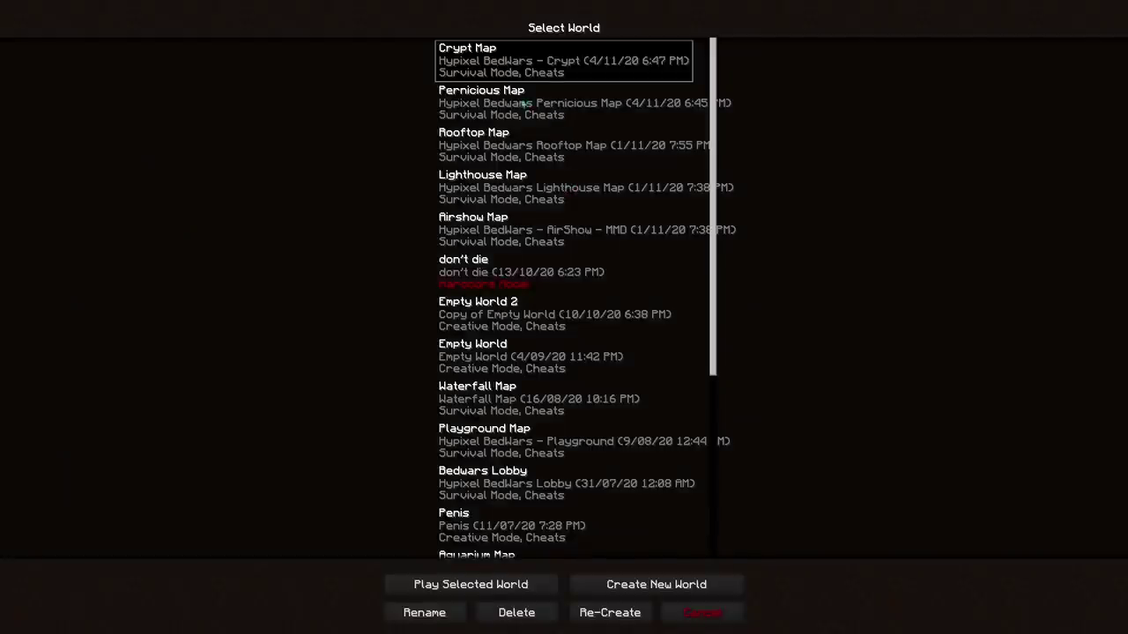
left_click(515, 176)
left_click(515, 582)
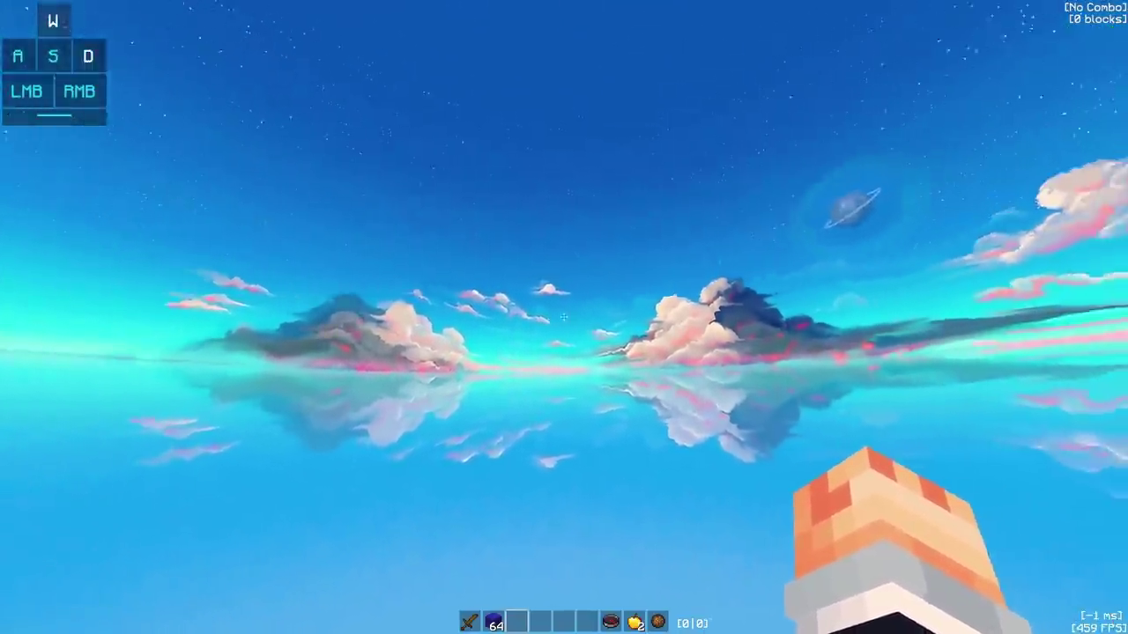
Narrow the field of view, hide the HUD and take a screenshot of the open sky and clouds.
key("Escape")
left_click(514, 265)
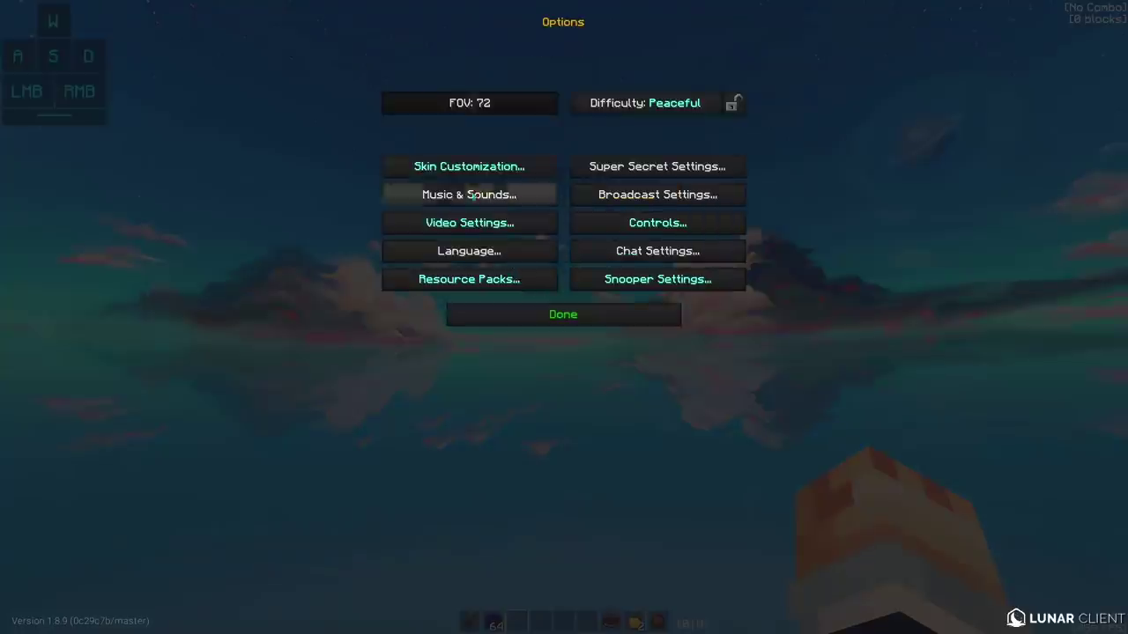
left_click(439, 104)
key("Escape")
key("F1")
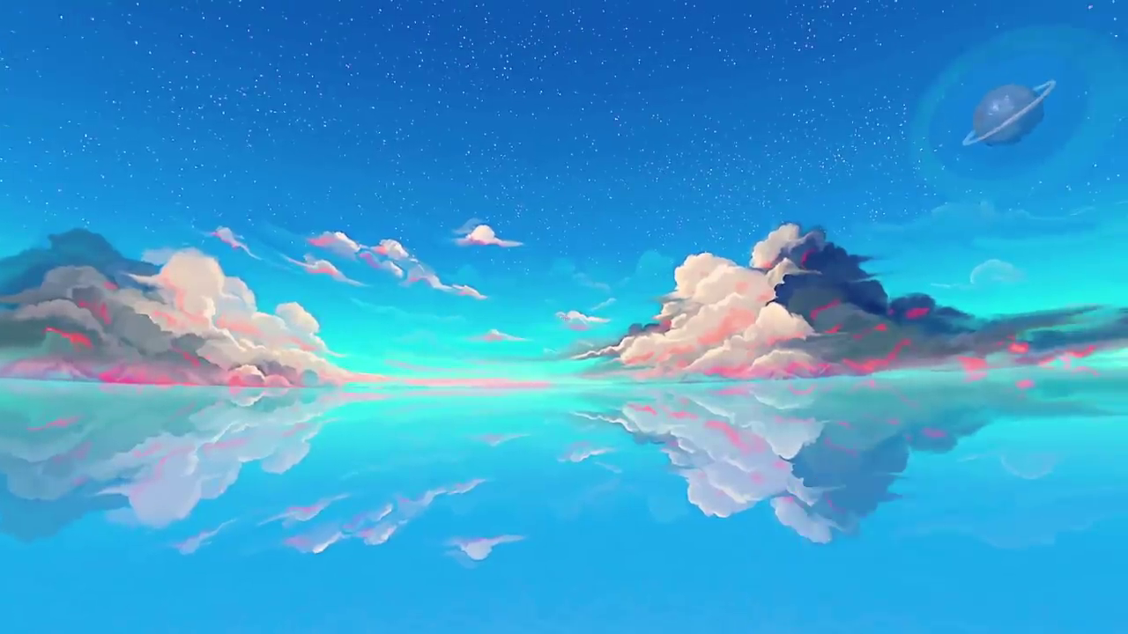
key("F2")
Show the HUD again and set the field of view back to 72.
key("F1")
key("Escape")
left_click(503, 263)
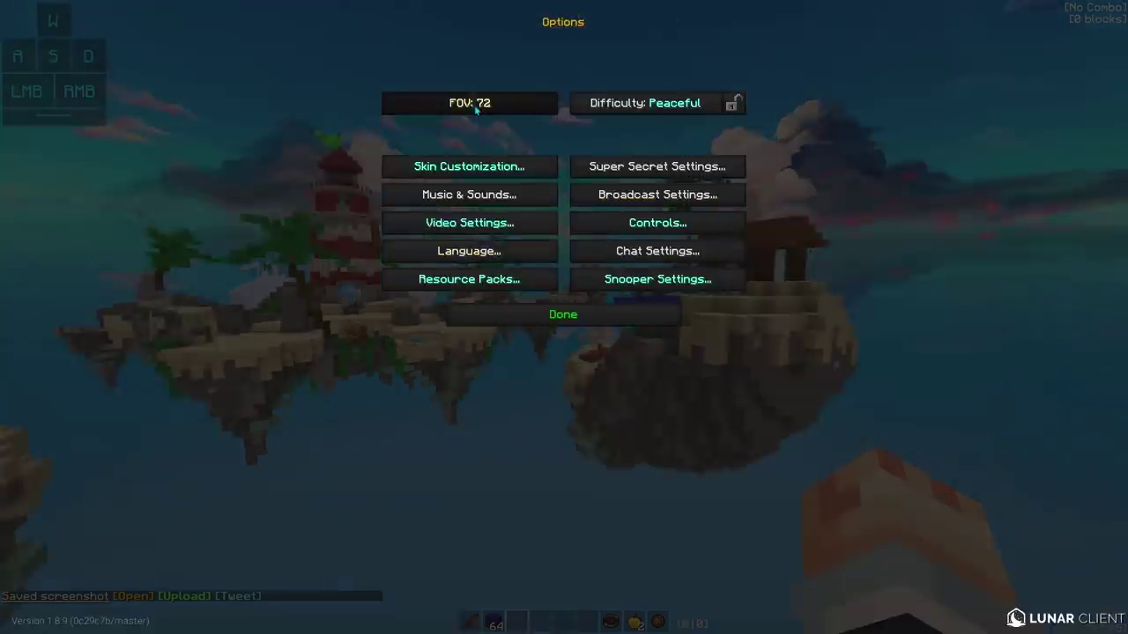
key("Escape")
key("Escape")
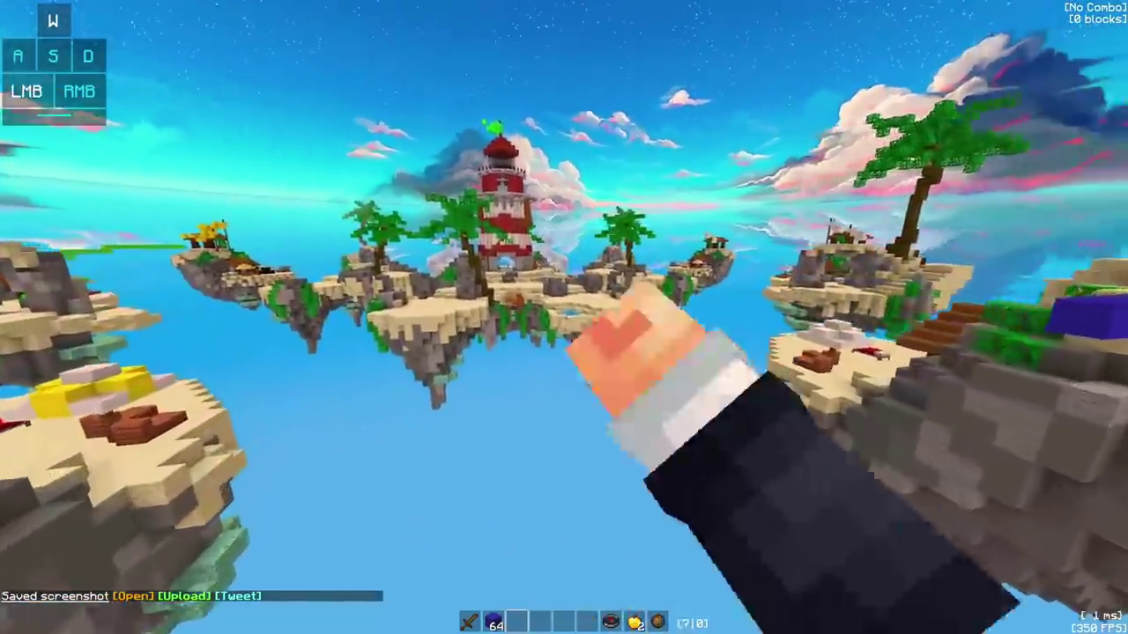
Frame the character against the open sky in the front-facing third-person view, and set the field of view to 44.
key("s")
key("F5")
key("F5")
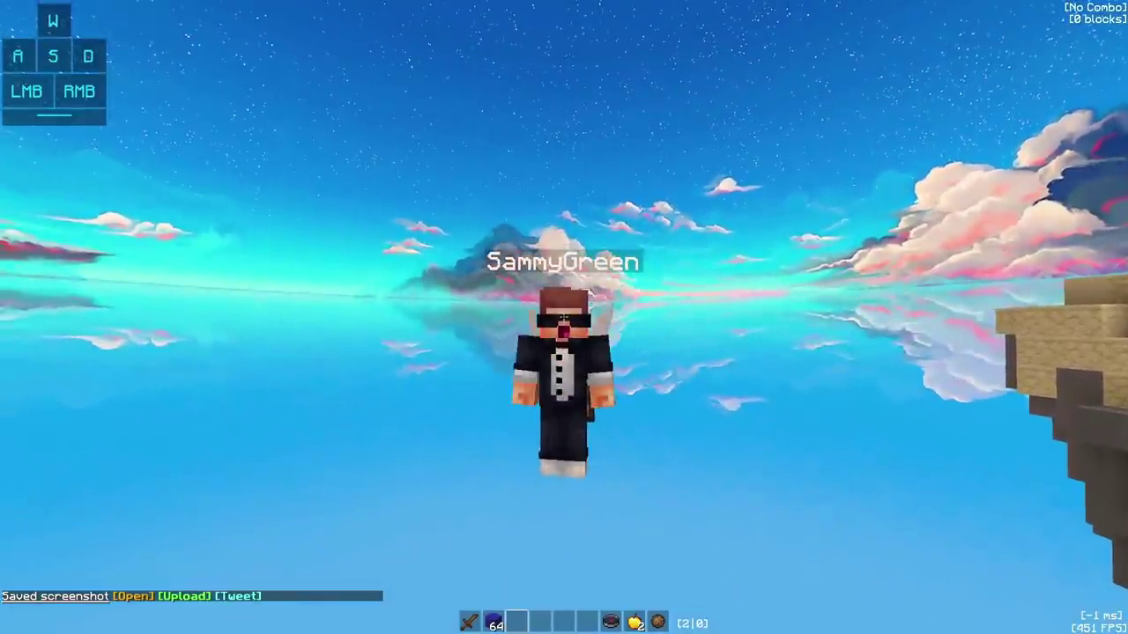
key("F2")
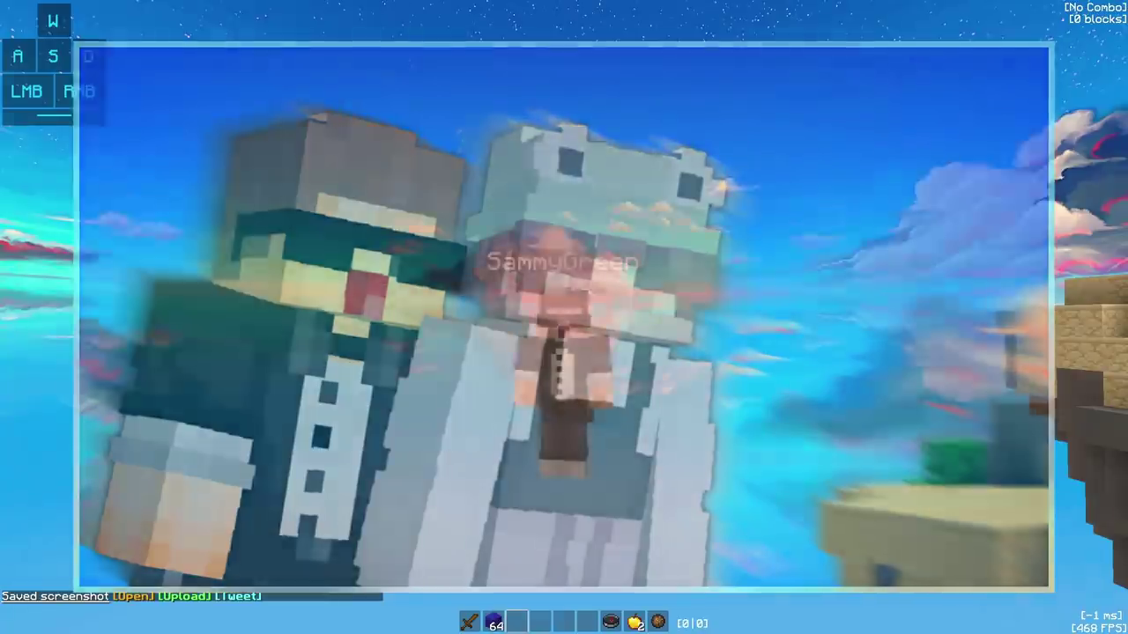
key("F1")
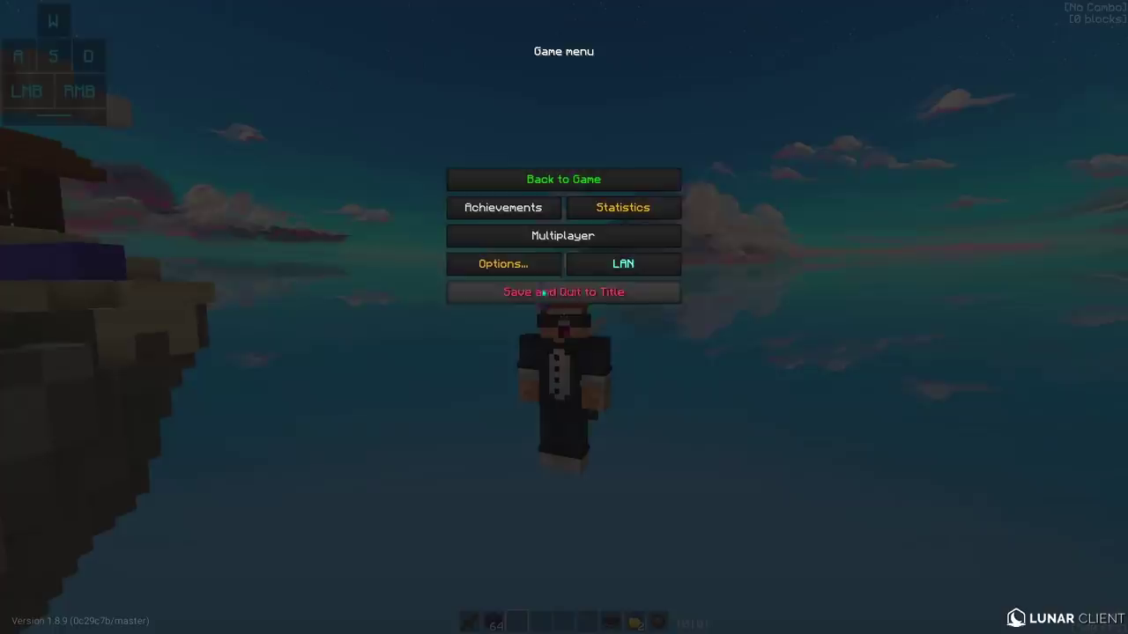
left_click(507, 264)
left_click_drag(471, 117, 413, 121)
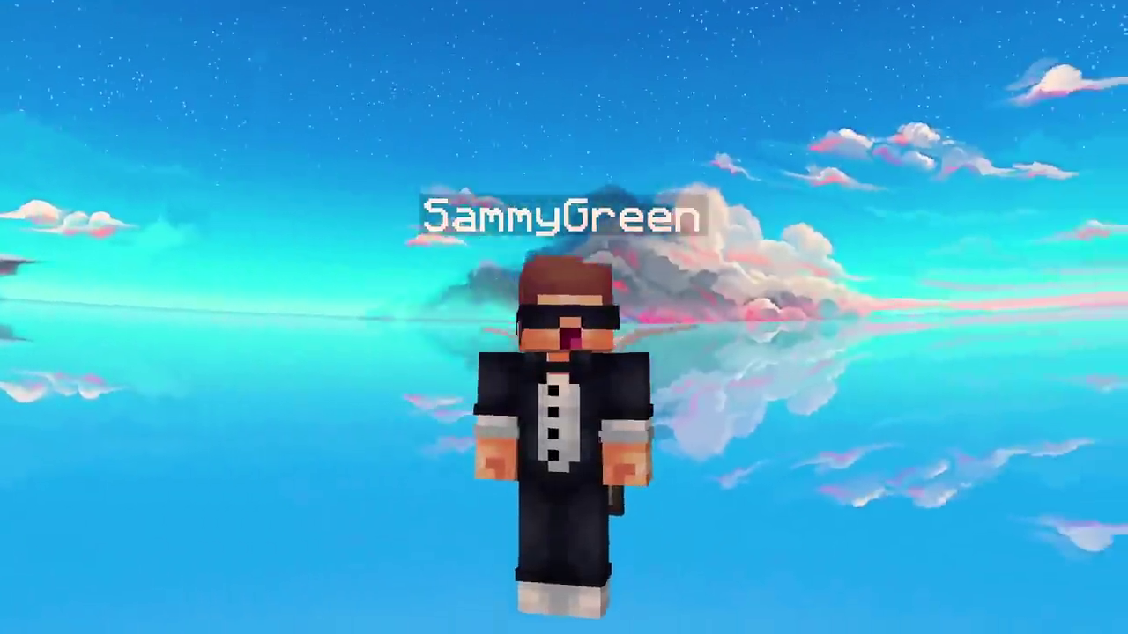
Turn off Custom Sky in the quality video settings to get a plain backdrop behind the character.
key("Escape")
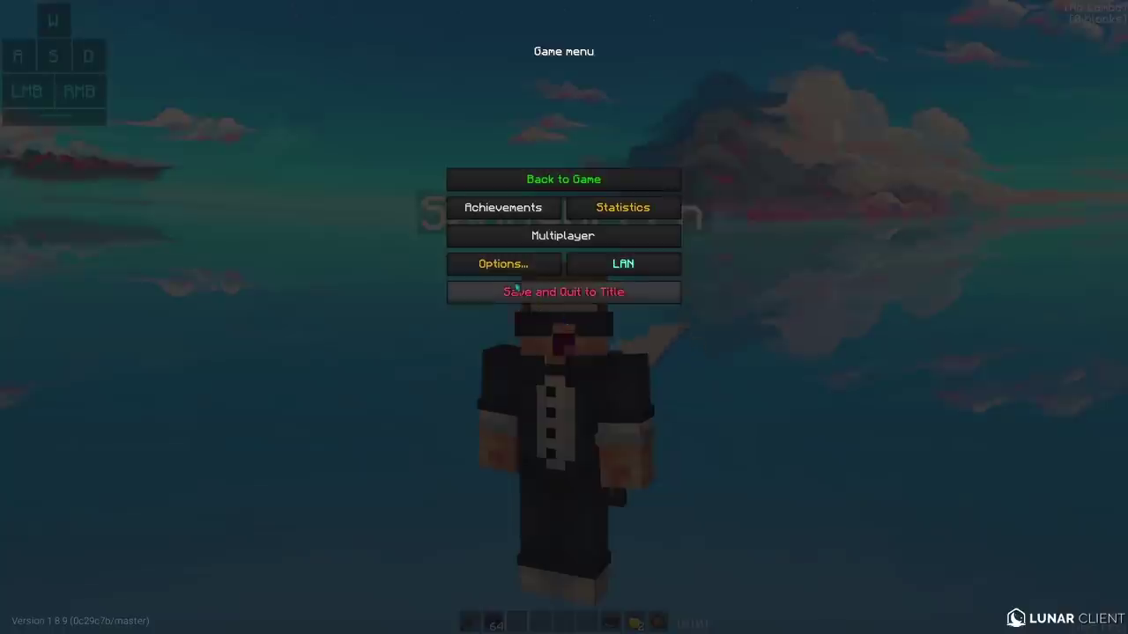
left_click(490, 260)
left_click(488, 224)
left_click(491, 253)
left_click(494, 253)
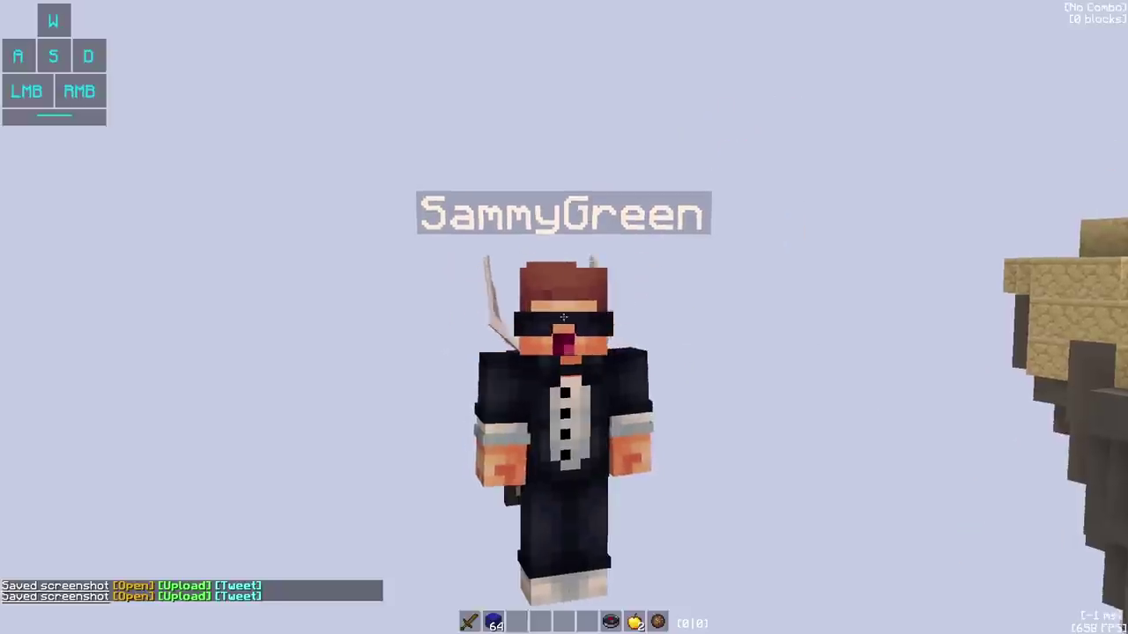
Widen the field of view again and move around the islands in first-person view.
key("Escape")
left_click(505, 262)
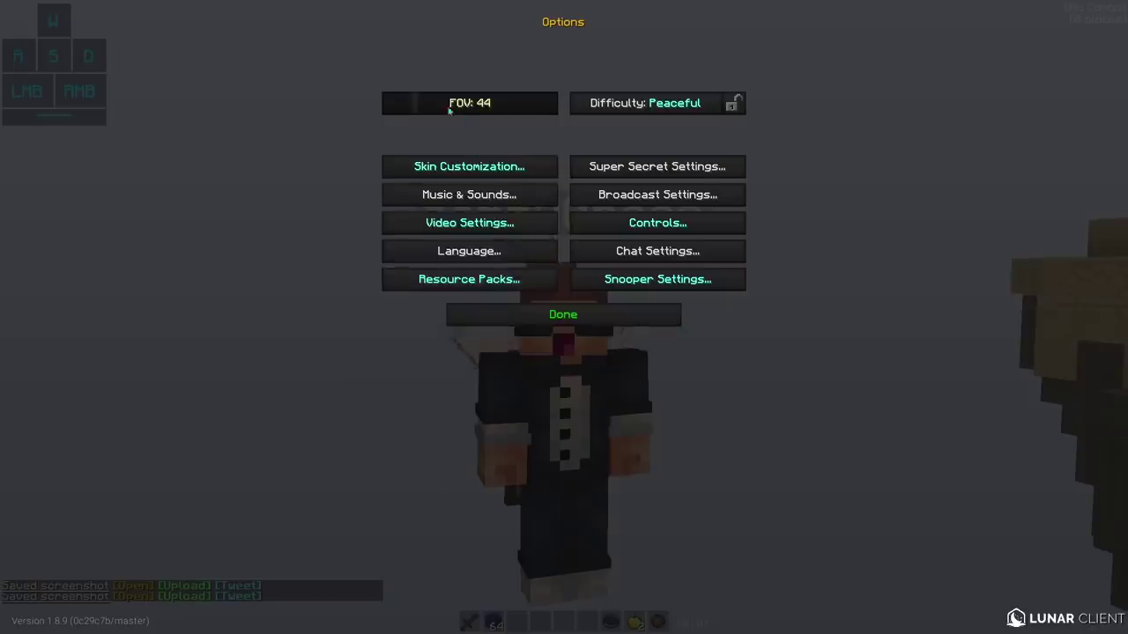
left_click(507, 223)
left_click(657, 250)
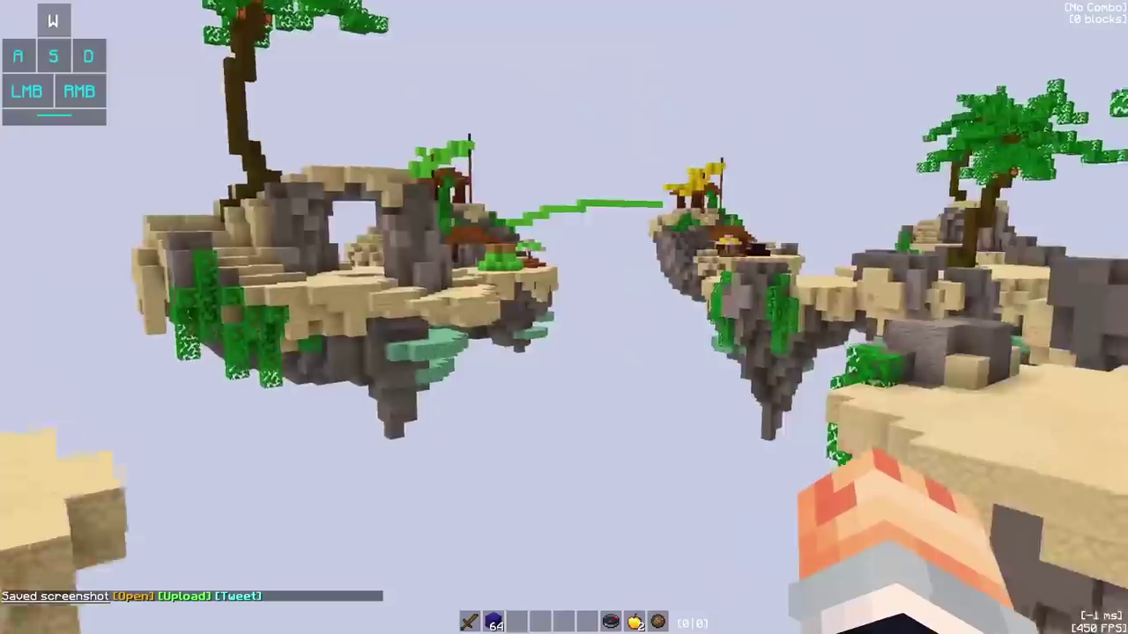
key("a")
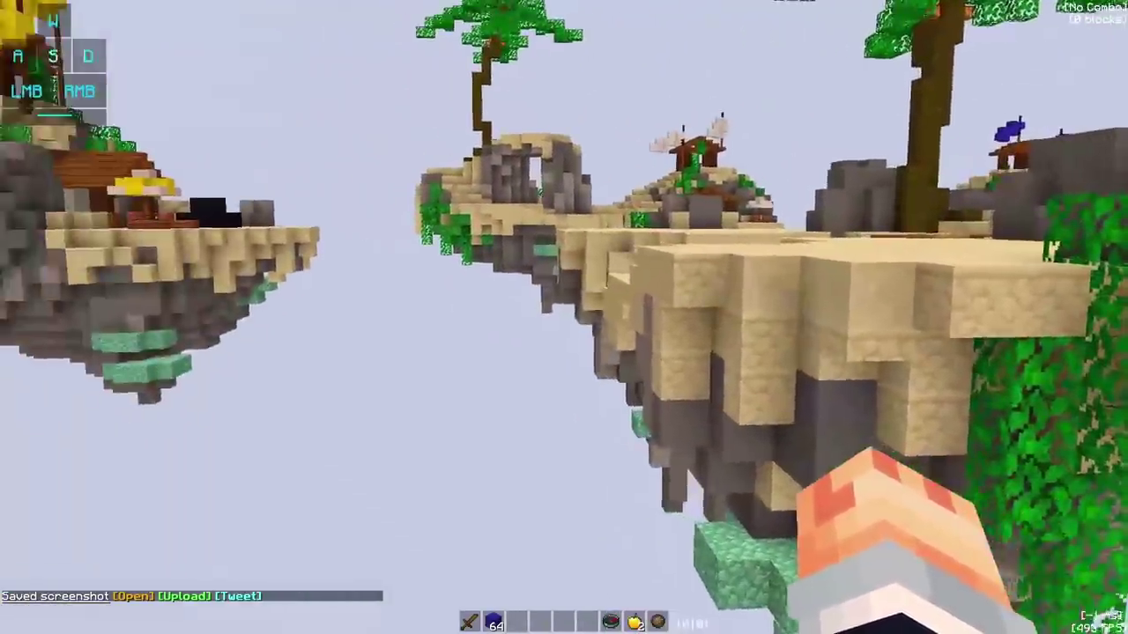
Lower the render distance to hide the farther islands, and frame the nearby sandstone island with the HUD hidden.
key("Escape")
left_click(504, 264)
left_click(467, 221)
left_click_drag(648, 106, 572, 106)
key("Escape")
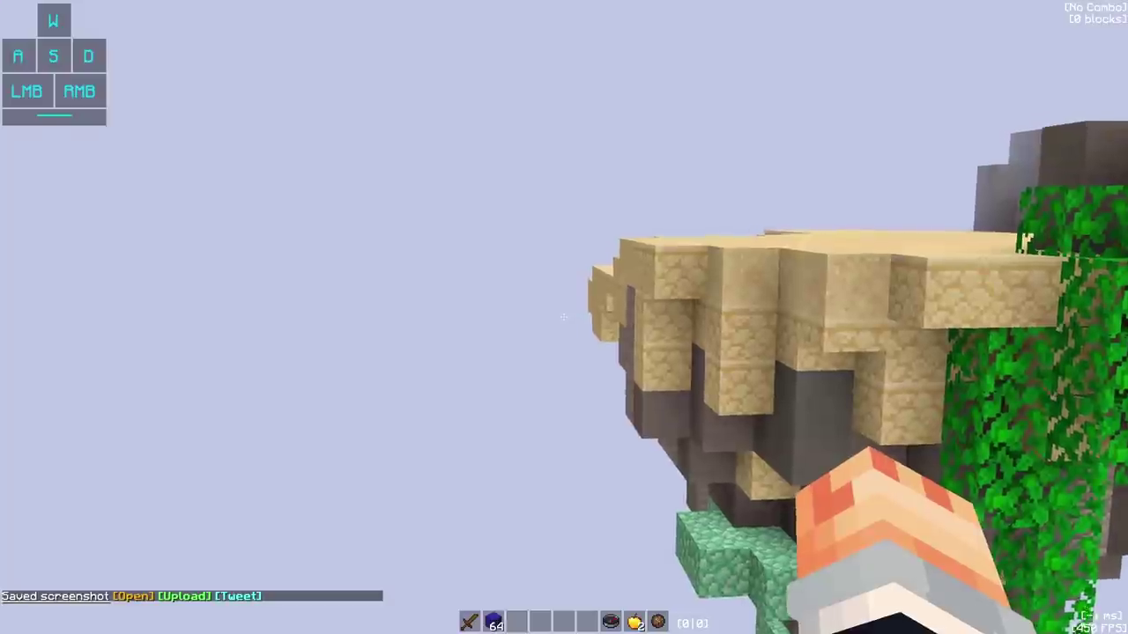
key("F1")
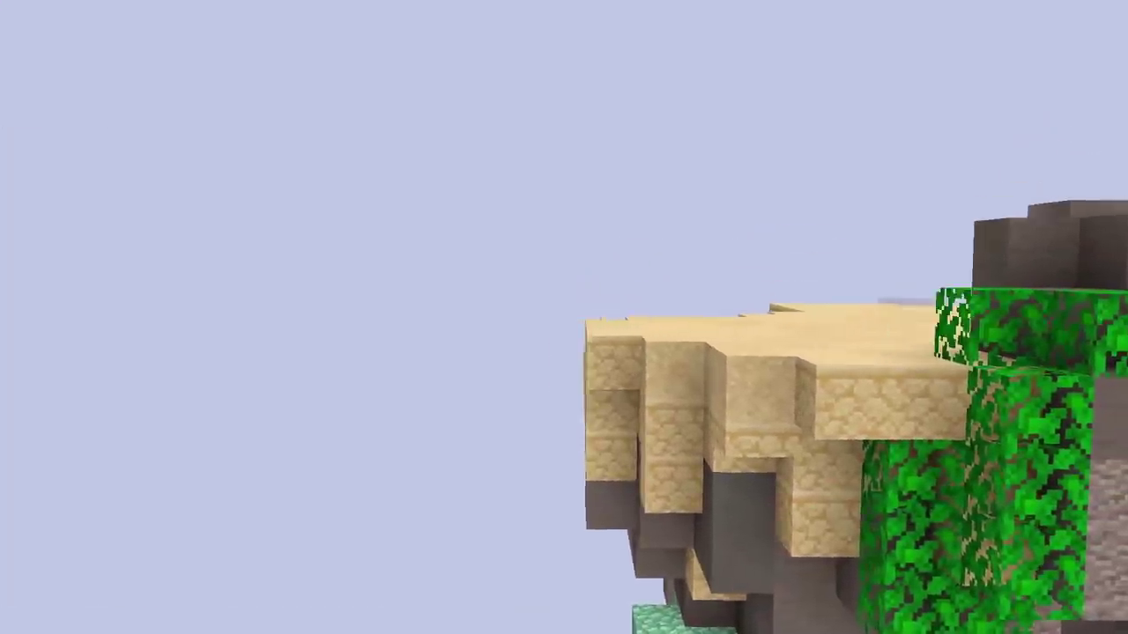
Show the HUD again and set the render distance to 16.
key("F1")
key("Escape")
left_click(504, 264)
left_click(467, 222)
left_click_drag(627, 106, 614, 107)
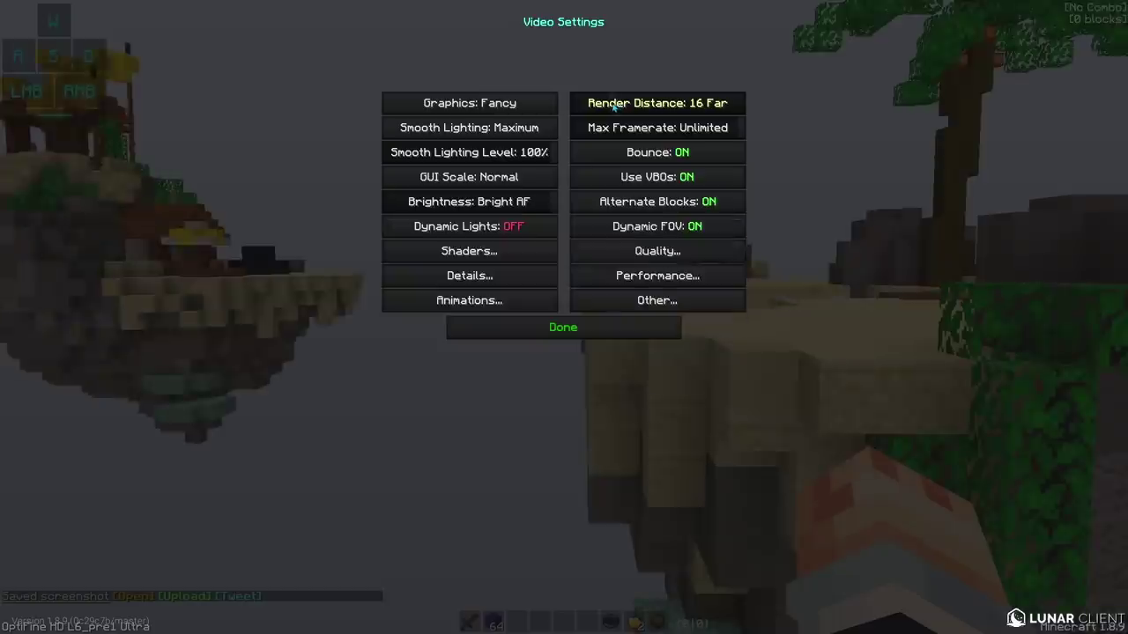
Turn Custom Sky back on in the quality settings and set the field of view to 74.
left_click(604, 256)
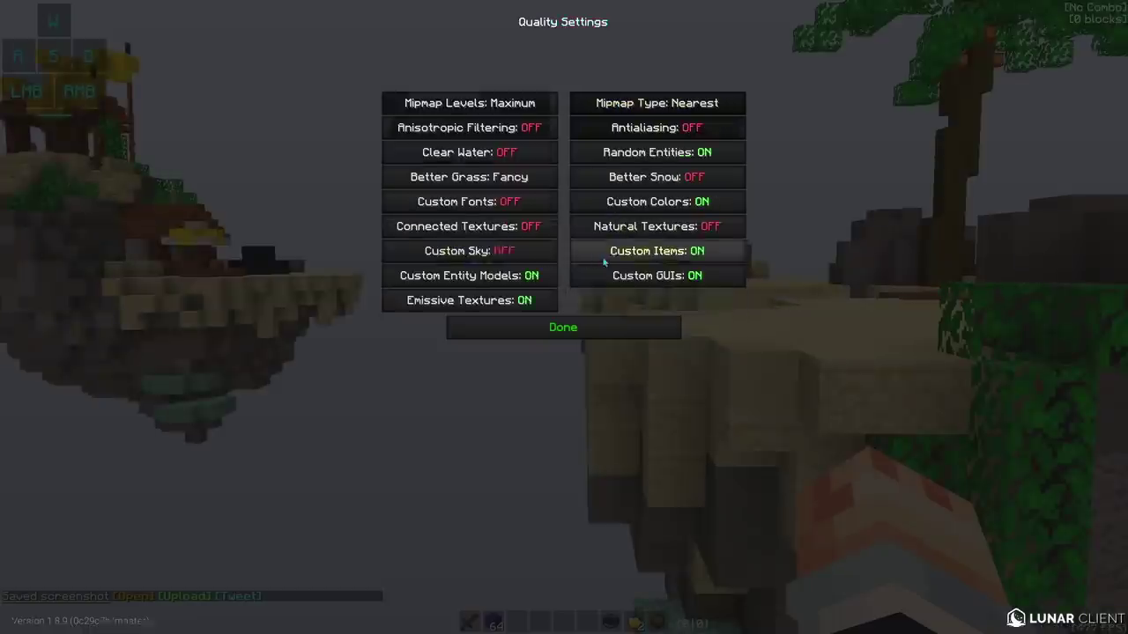
left_click(542, 324)
left_click(522, 318)
left_click_drag(507, 104, 481, 112)
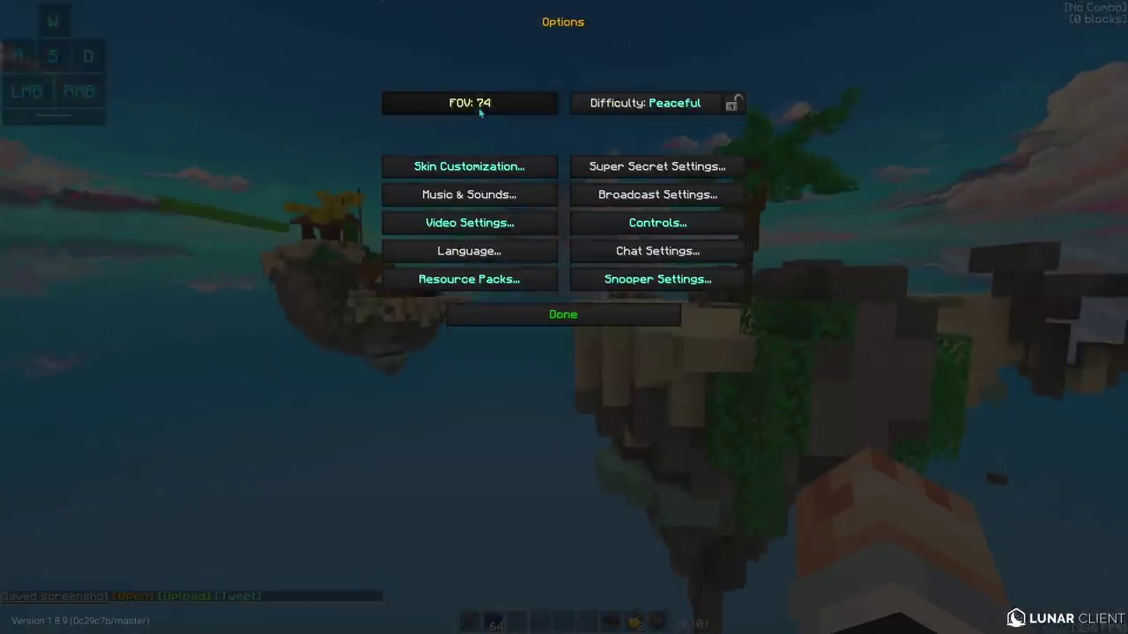
key("Escape")
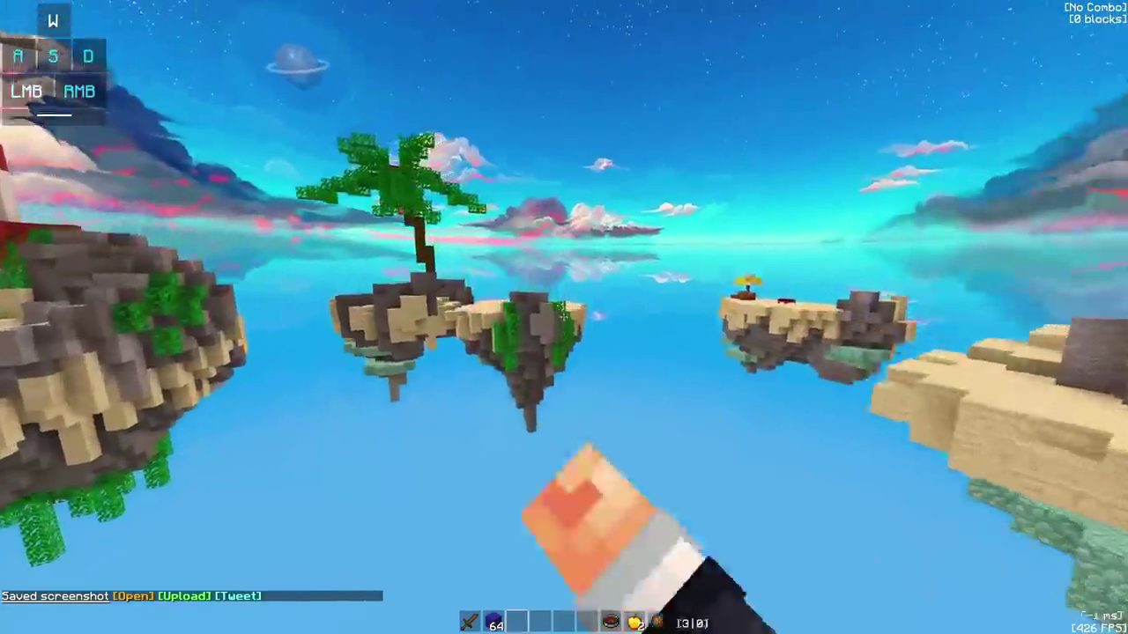
key("F5")
key("F5")
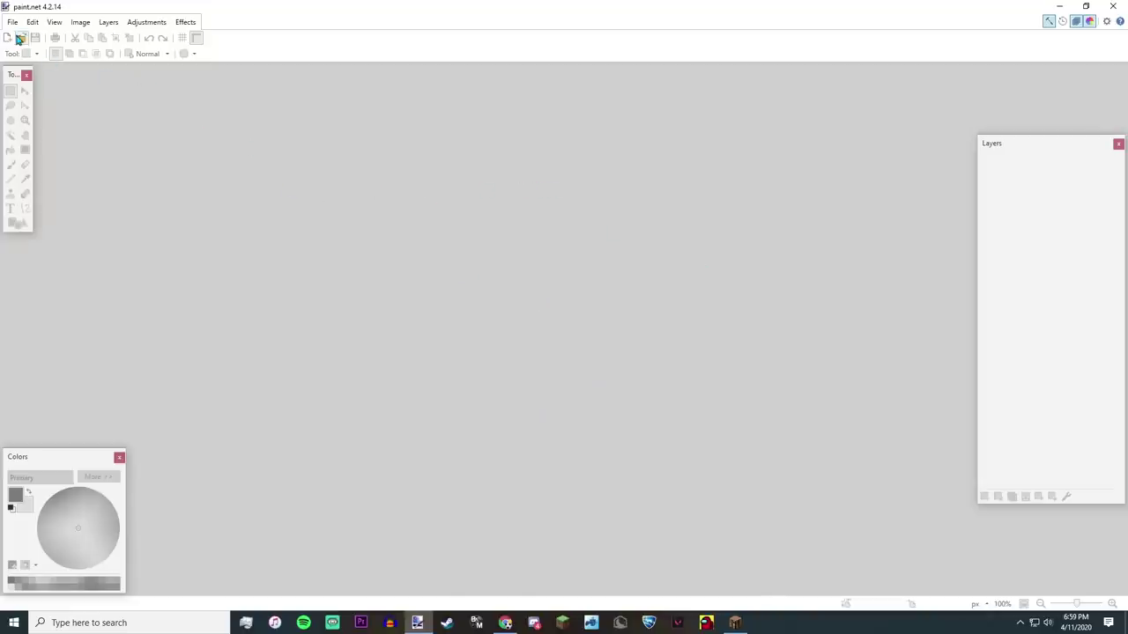
Switch to paint.net and open 2020-11-04_18.58.38.png from the .minecraft screenshots folder.
scroll(36, 132, "up", 1)
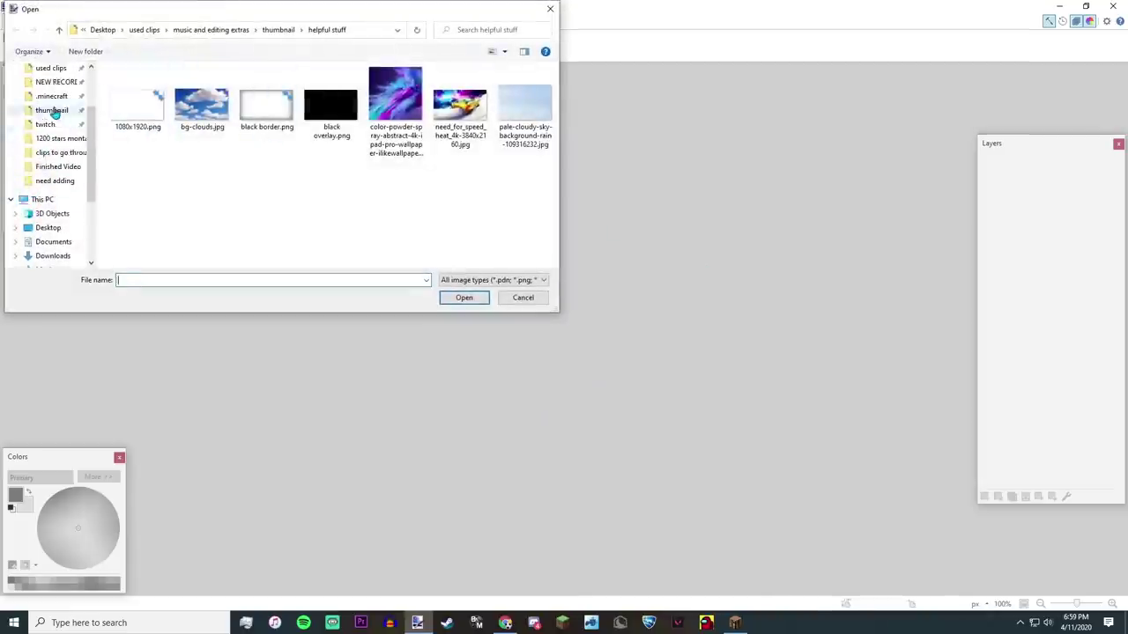
left_click(51, 96)
scroll(189, 119, "down", 4)
double_click(189, 171)
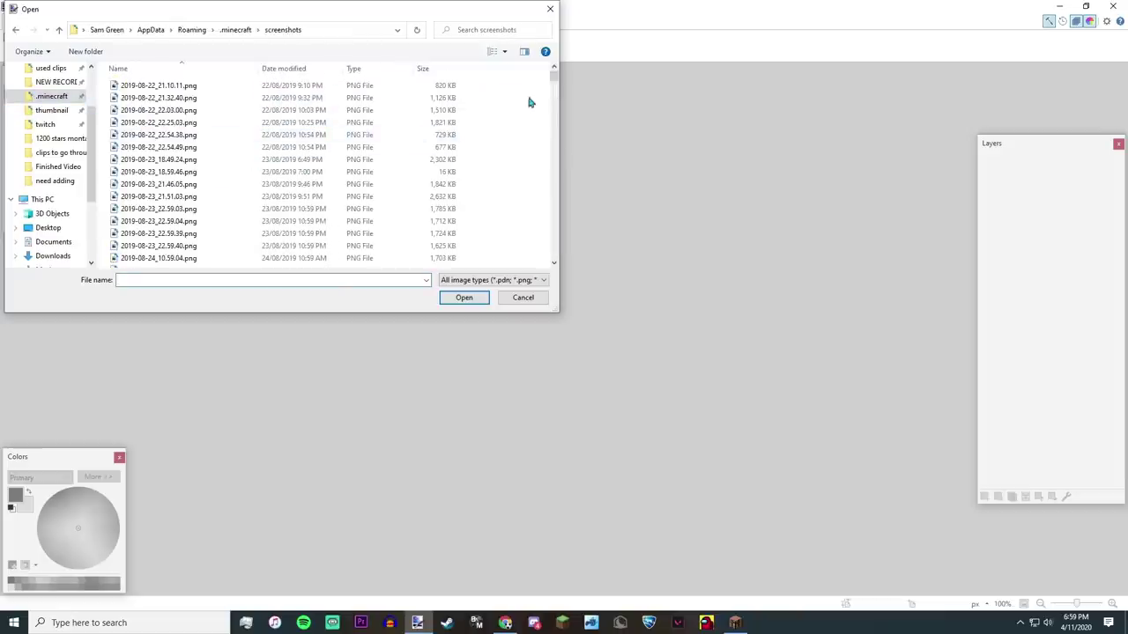
left_click_drag(556, 110, 559, 252)
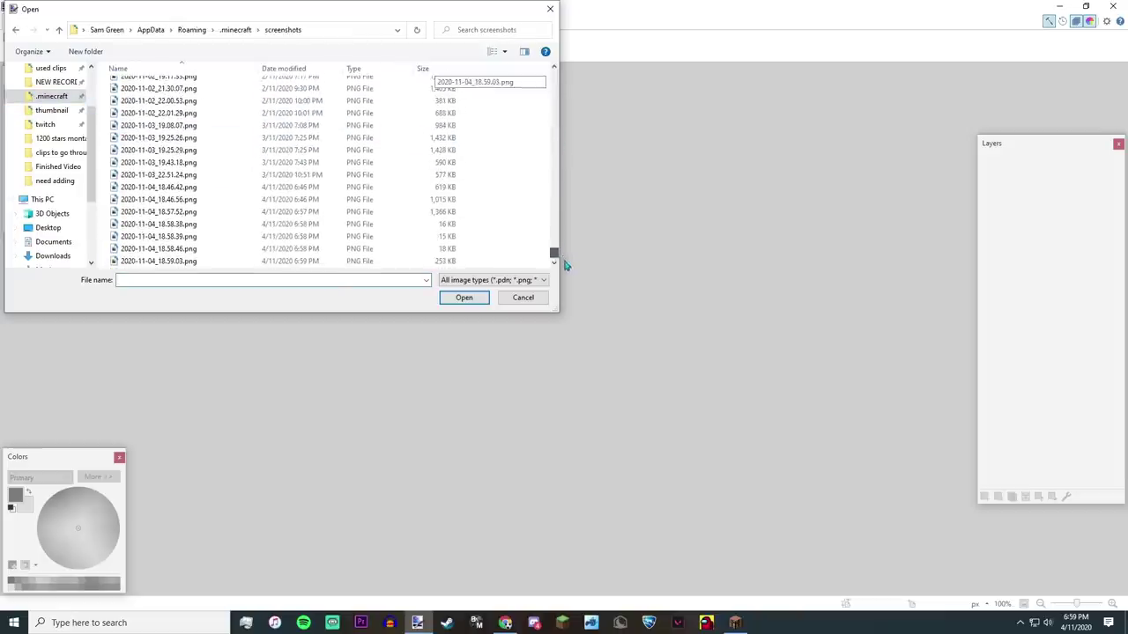
left_click(441, 224)
left_click(481, 298)
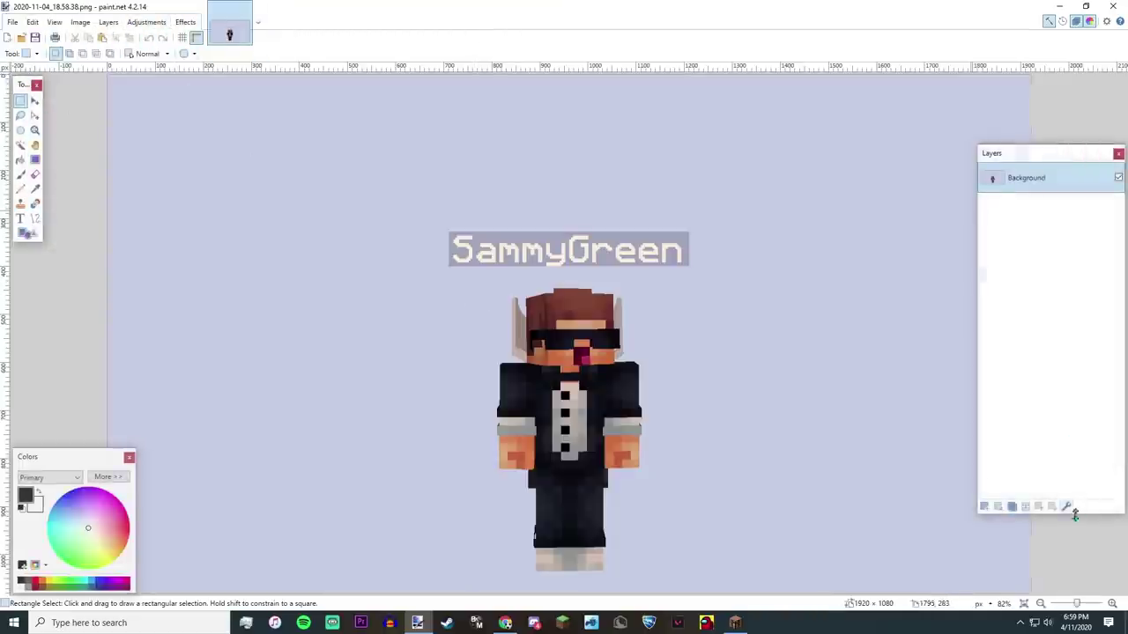
Close the open screenshot, try 2020-11-04_18.58.39.png, and open 2020-11-04_18.58.46.png in its place.
left_click(249, 9)
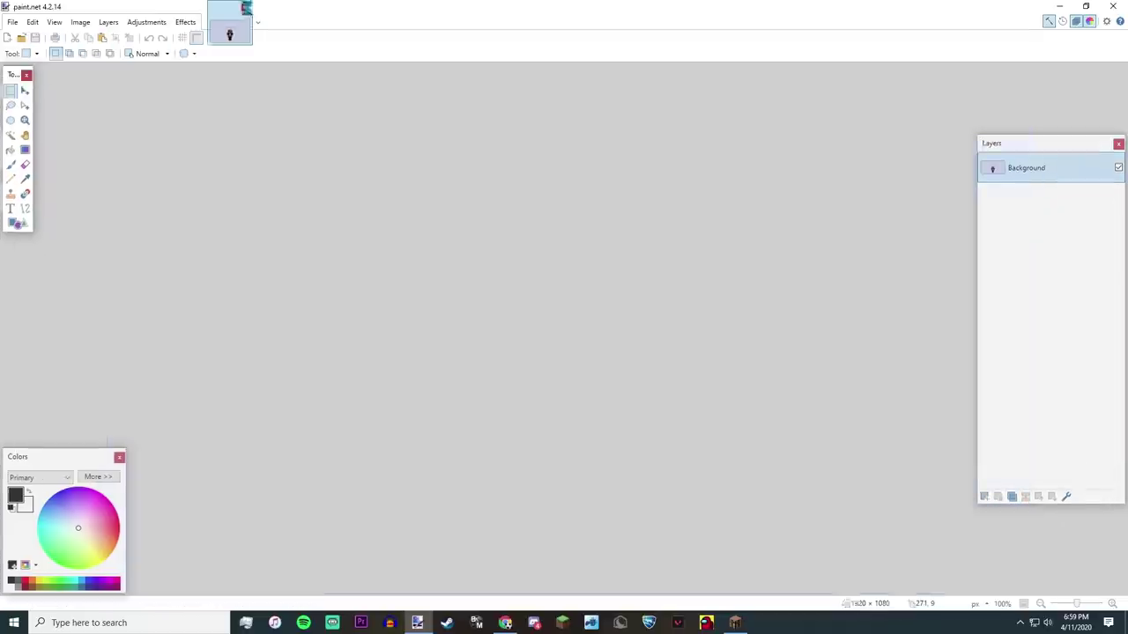
left_click(21, 37)
left_click_drag(553, 75, 533, 274)
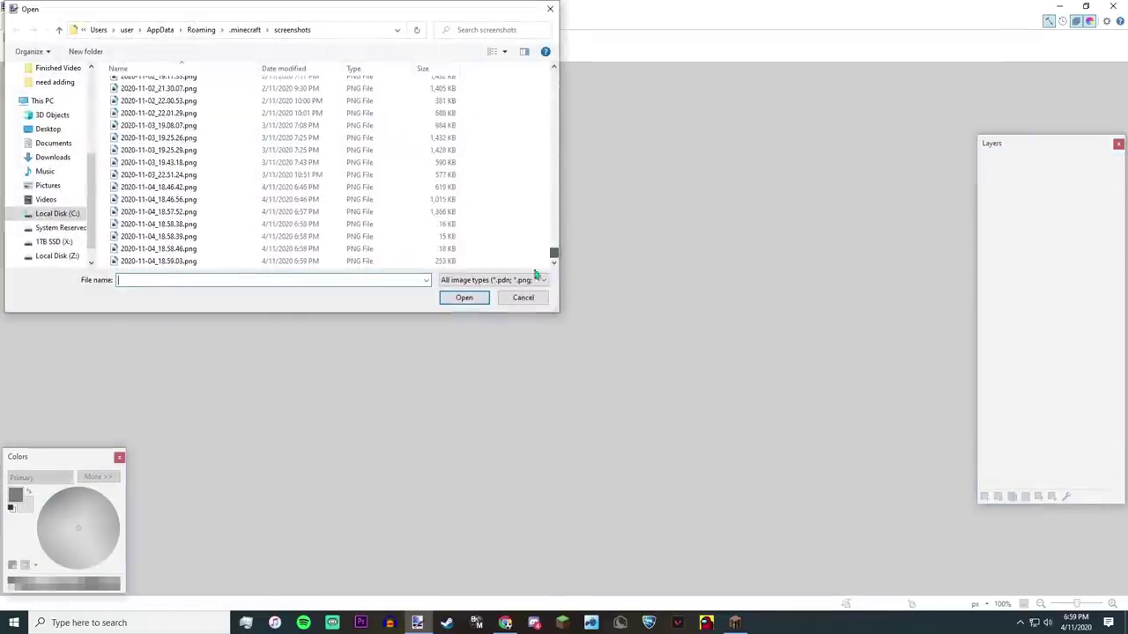
double_click(176, 236)
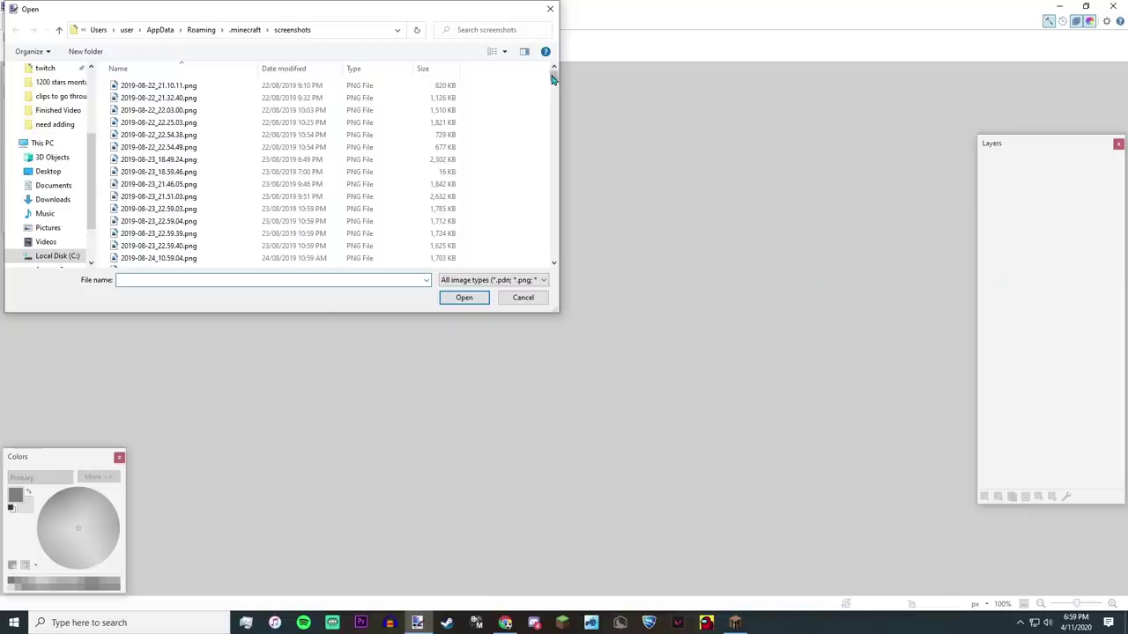
left_click_drag(553, 77, 549, 248)
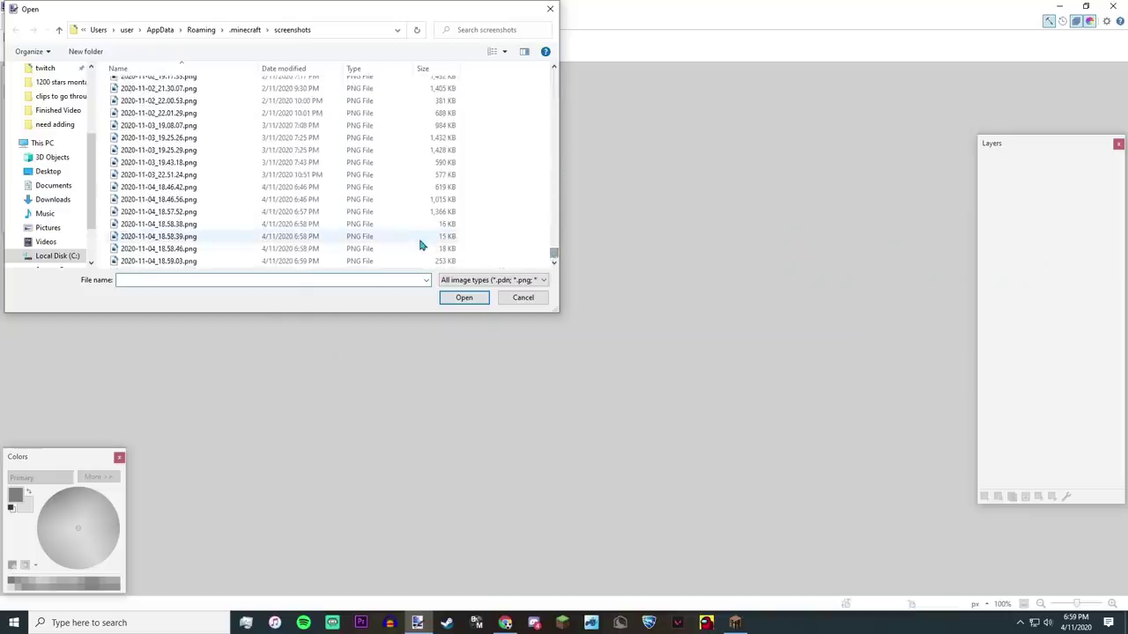
double_click(420, 247)
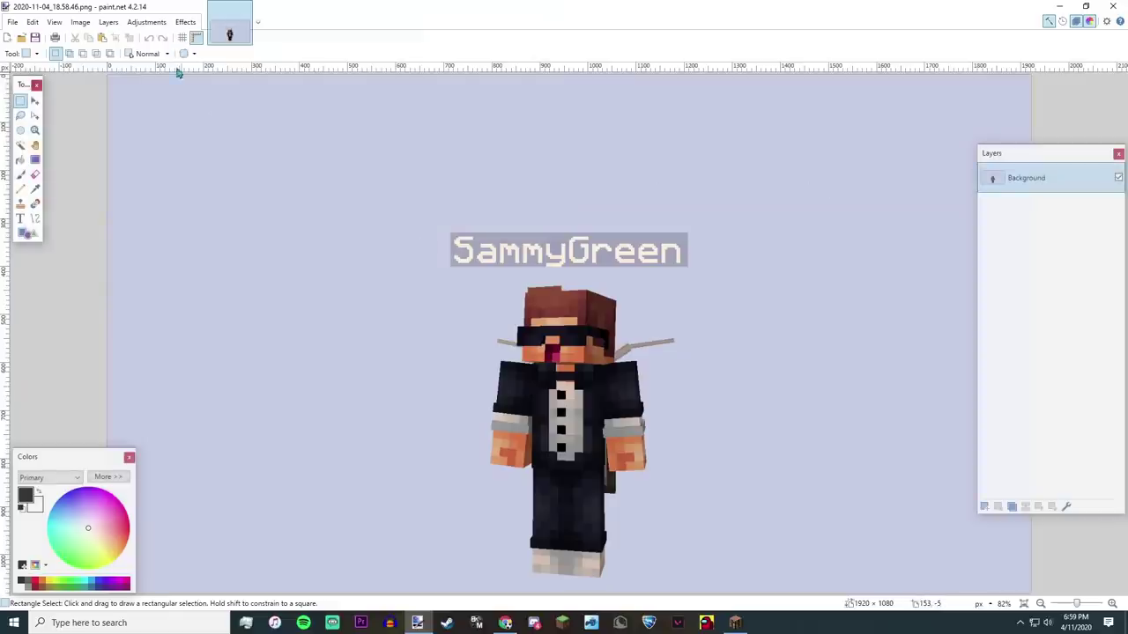
Close the open screenshot, check 2020-11-04_18.58.39.png, and open 2020-11-04_18.57.52.png in its place.
left_click(246, 8)
left_click(21, 37)
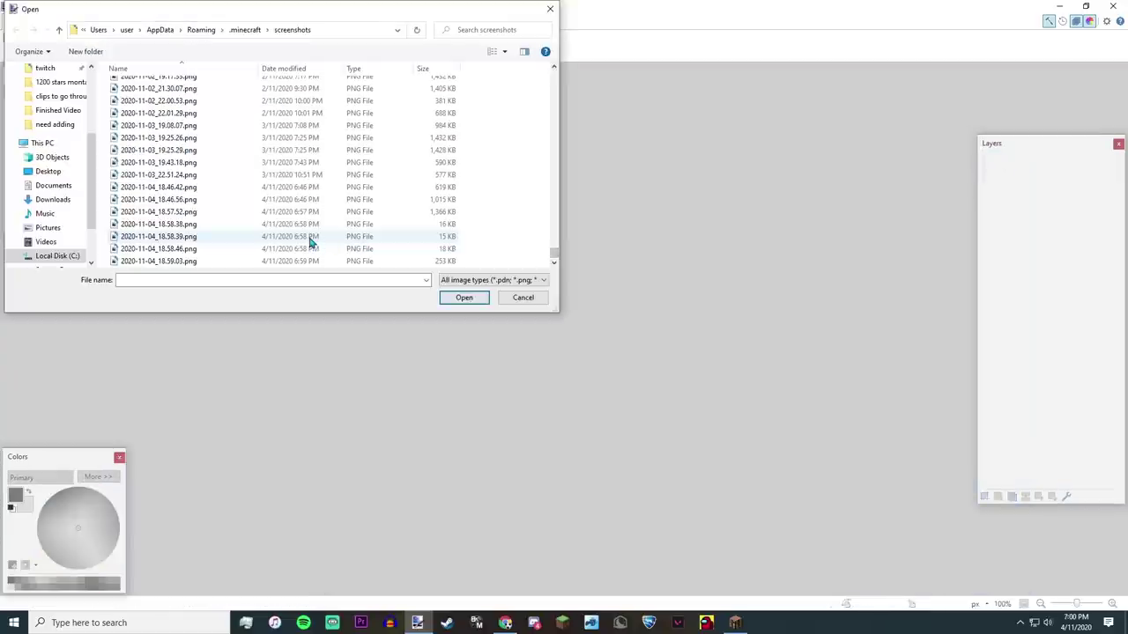
double_click(310, 241)
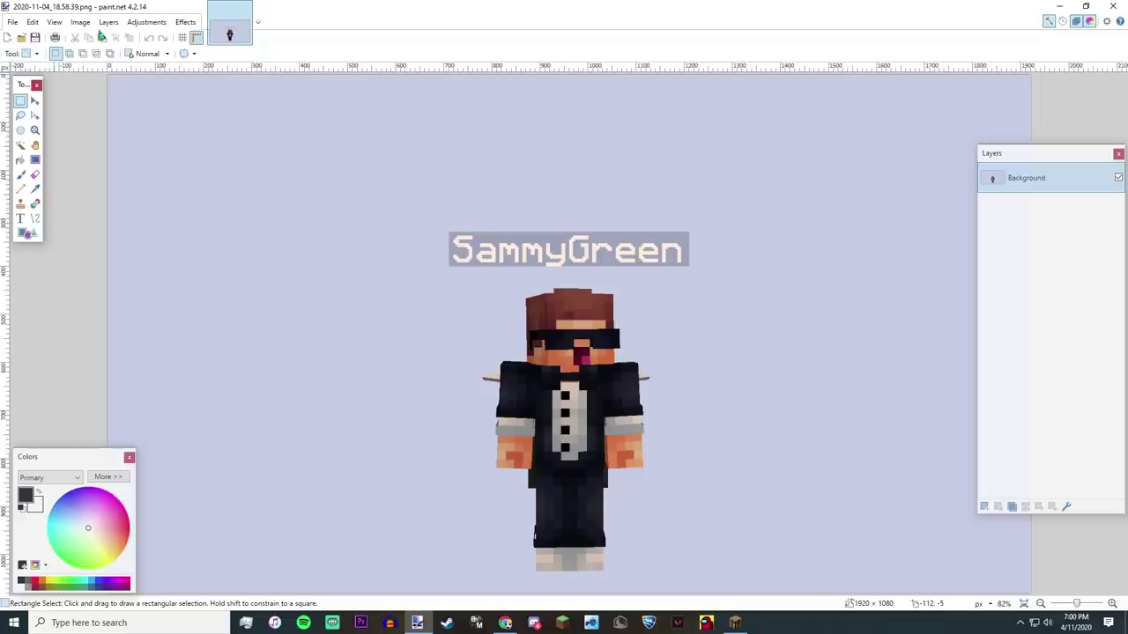
left_click(245, 7)
double_click(437, 215)
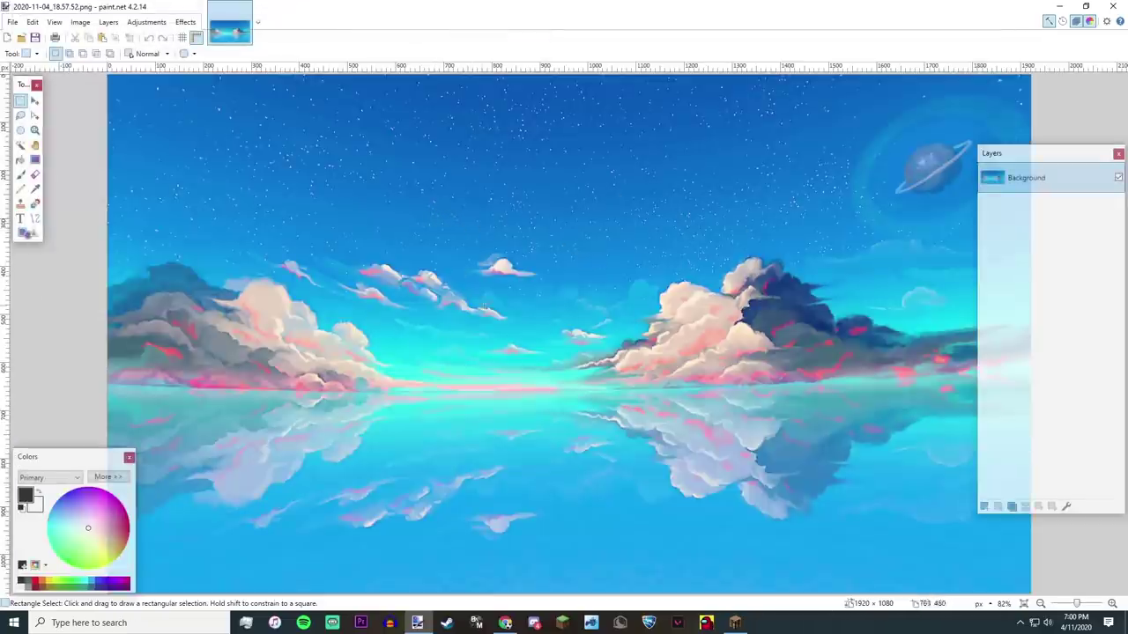
Import the screenshots 18.58.38, 18.58.39, 18.58.46 and 18.59.03 from 2020-11-04 as new layers over the sky image.
scroll(516, 290, "down", 2)
scroll(516, 289, "right", 1)
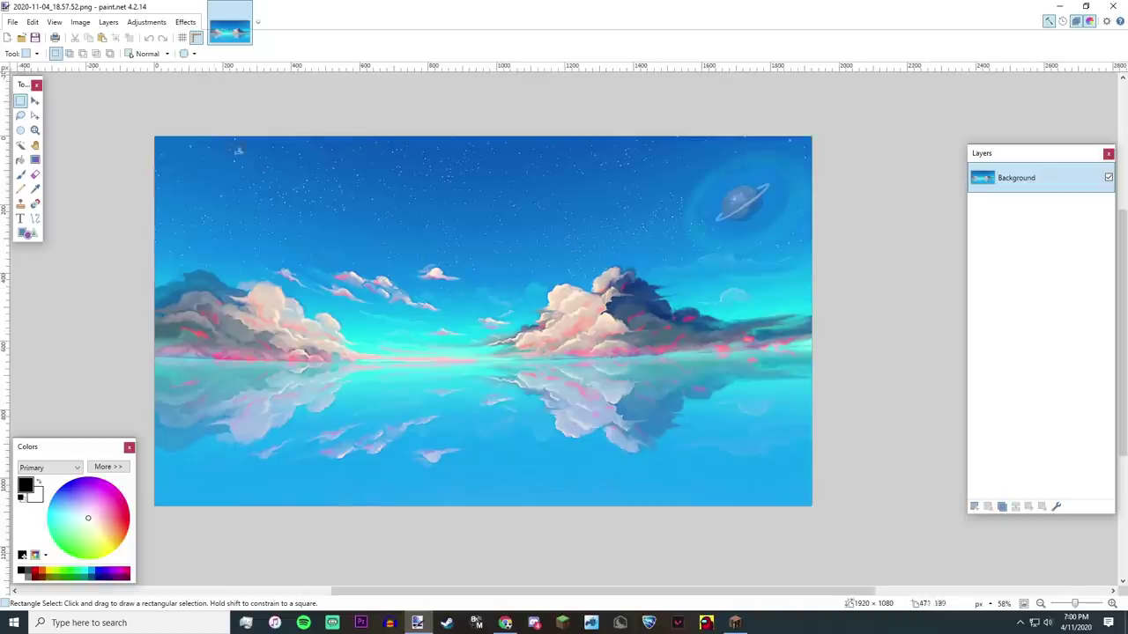
left_click(108, 22)
left_click(128, 97)
left_click_drag(475, 218, 445, 265)
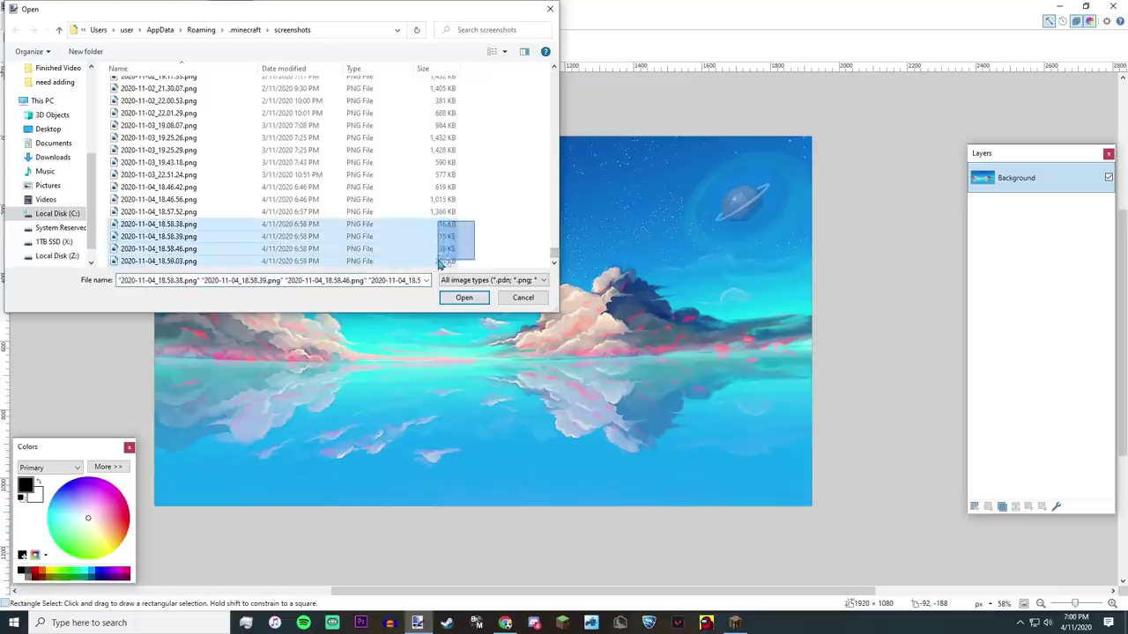
left_click(465, 297)
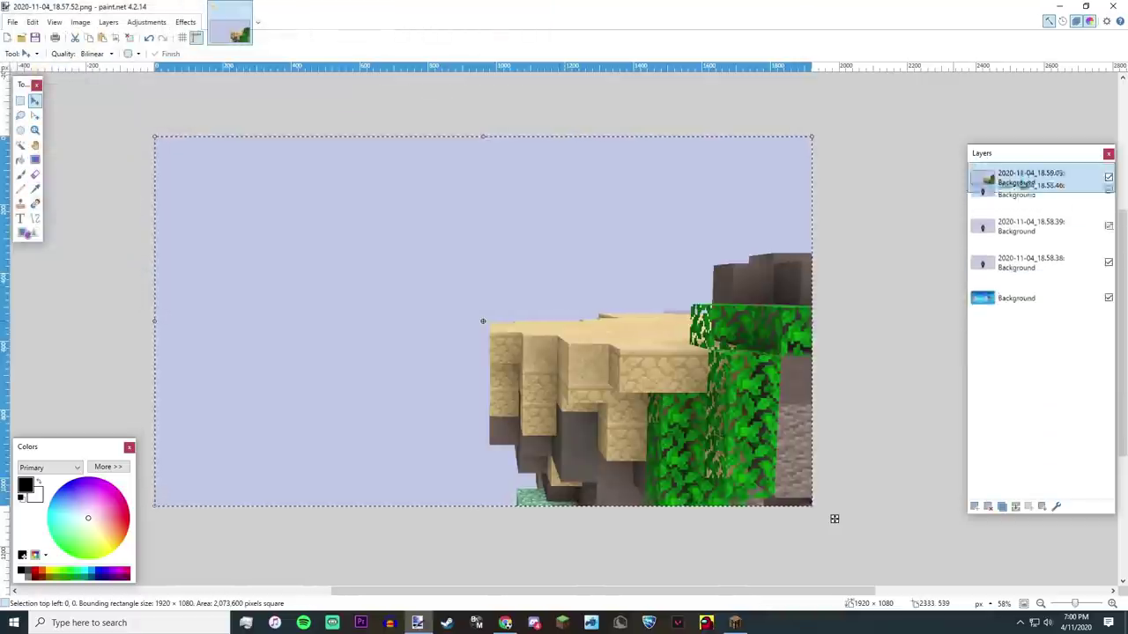
Place the 18.59.03 island layer directly above Background and delete the 18.58.38 character layer, keeping the other layers shown.
left_click(1002, 238)
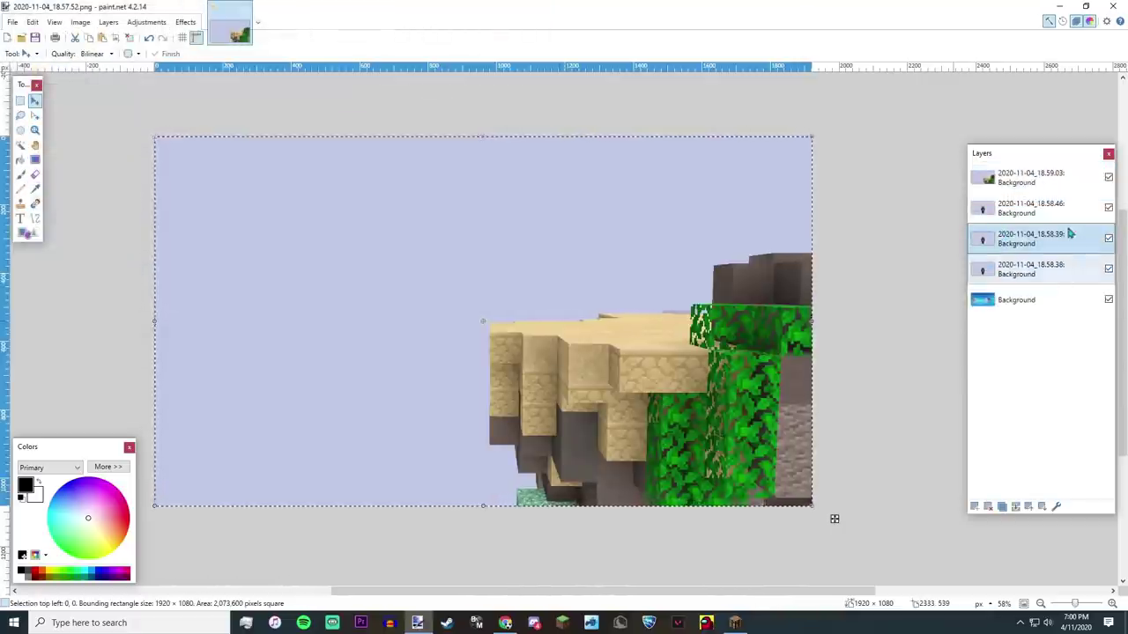
left_click_drag(1026, 178, 1025, 269)
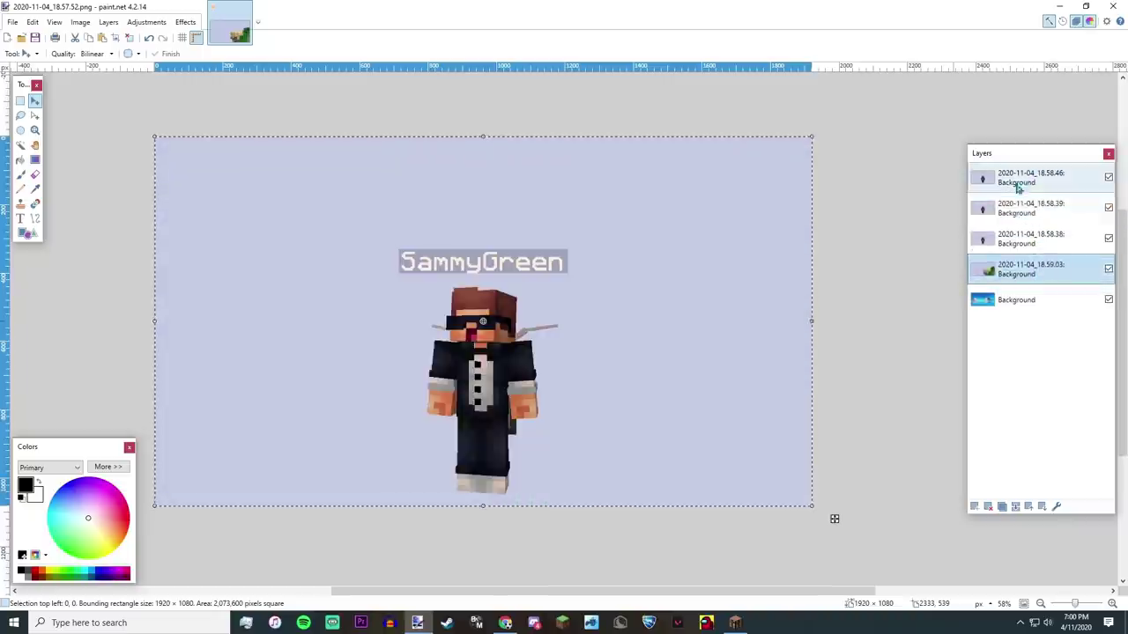
left_click(1016, 184)
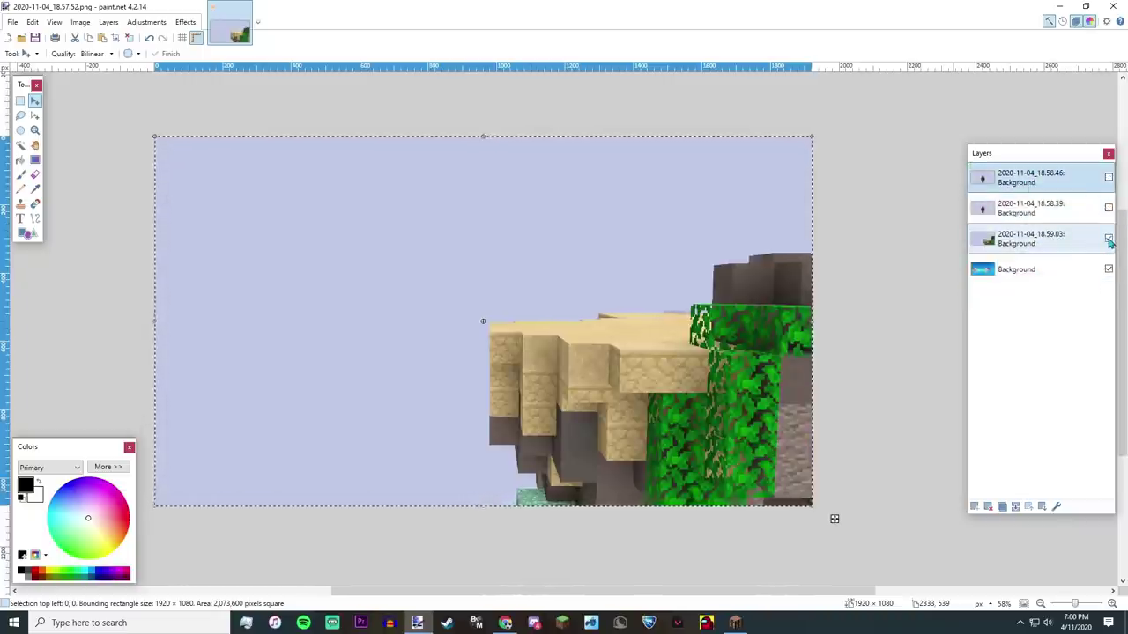
left_click(1108, 208)
left_click(1108, 177)
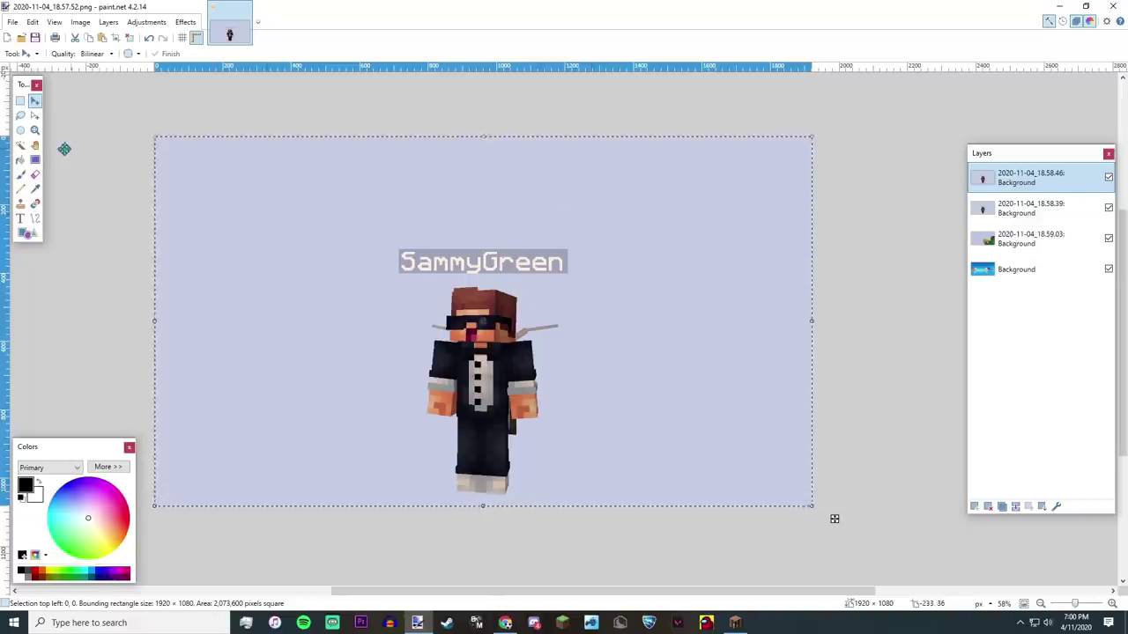
Delete the plain background at 25% Magic Wand tolerance and the name tag from the 18.58.46 character layer.
left_click(21, 144)
left_click(295, 330)
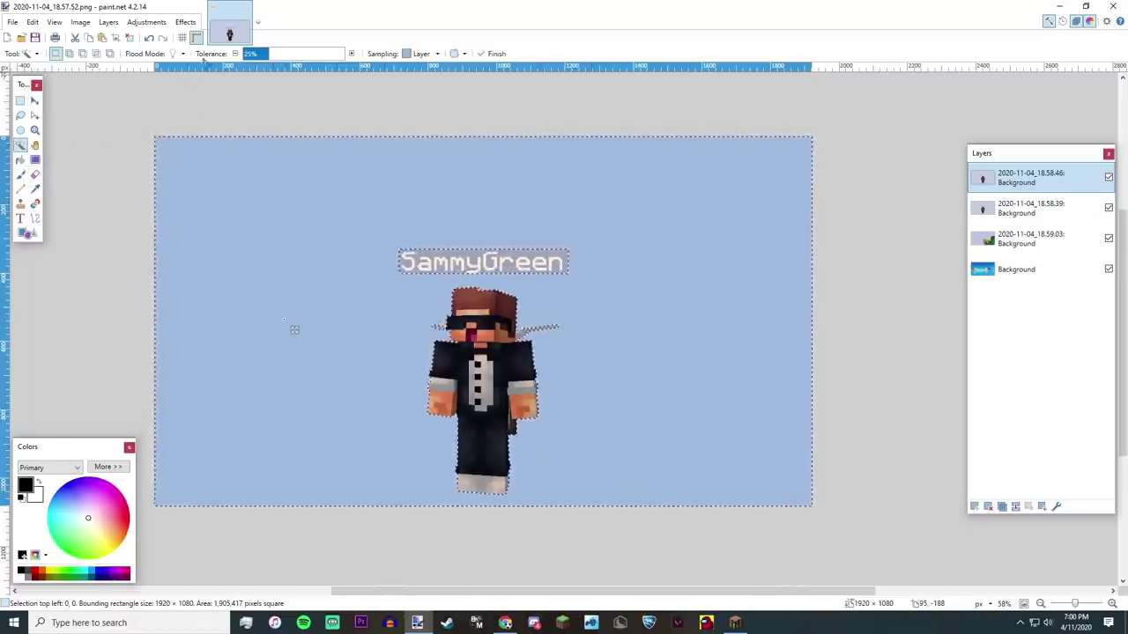
key("Delete")
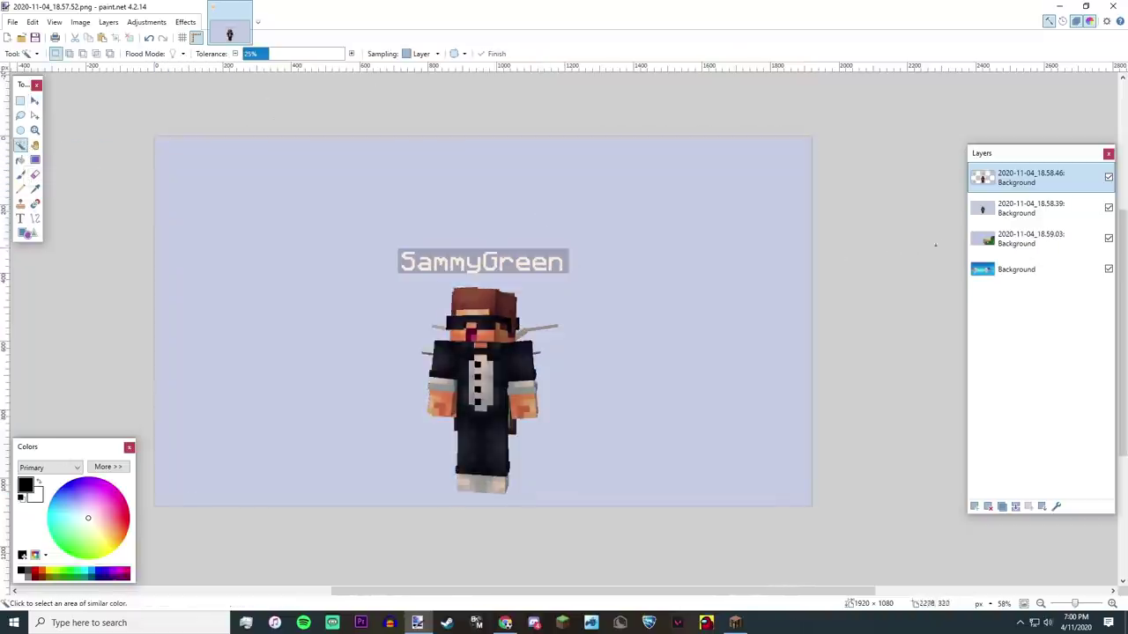
left_click(22, 102)
left_click_drag(373, 223, 597, 283)
key("Delete")
Erase the plain background and the name tag from the 18.58.39 character layer, using the Magic Wand and a rectangular selection.
left_click(21, 145)
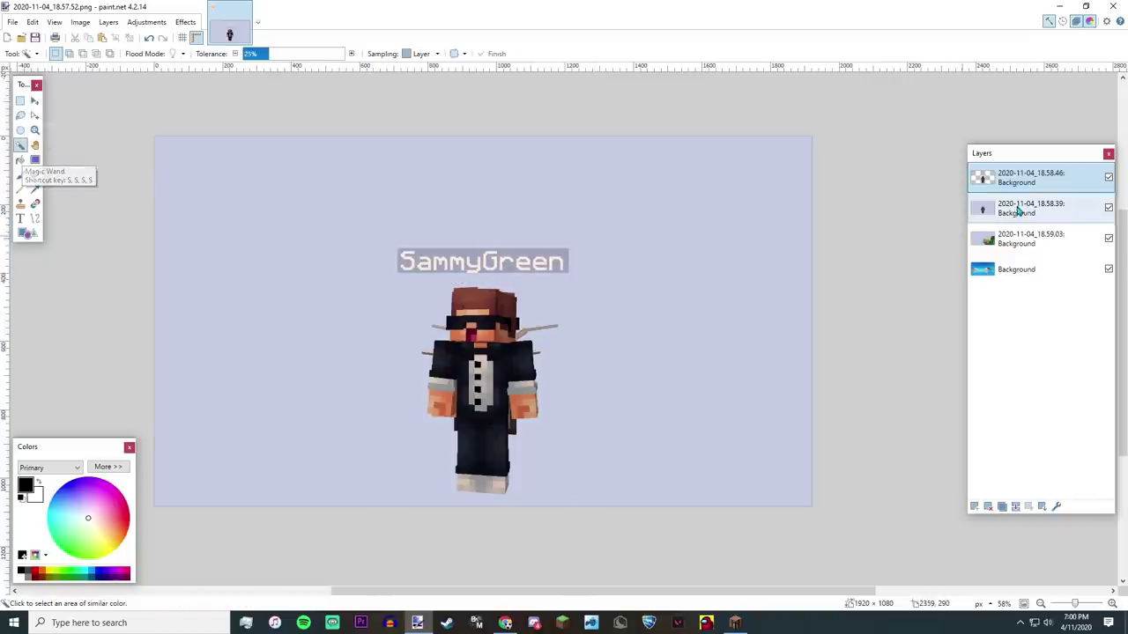
left_click(1016, 210)
left_click(633, 231)
key("Delete")
left_click(21, 101)
left_click_drag(348, 221, 554, 275)
key("Delete")
left_click(596, 278)
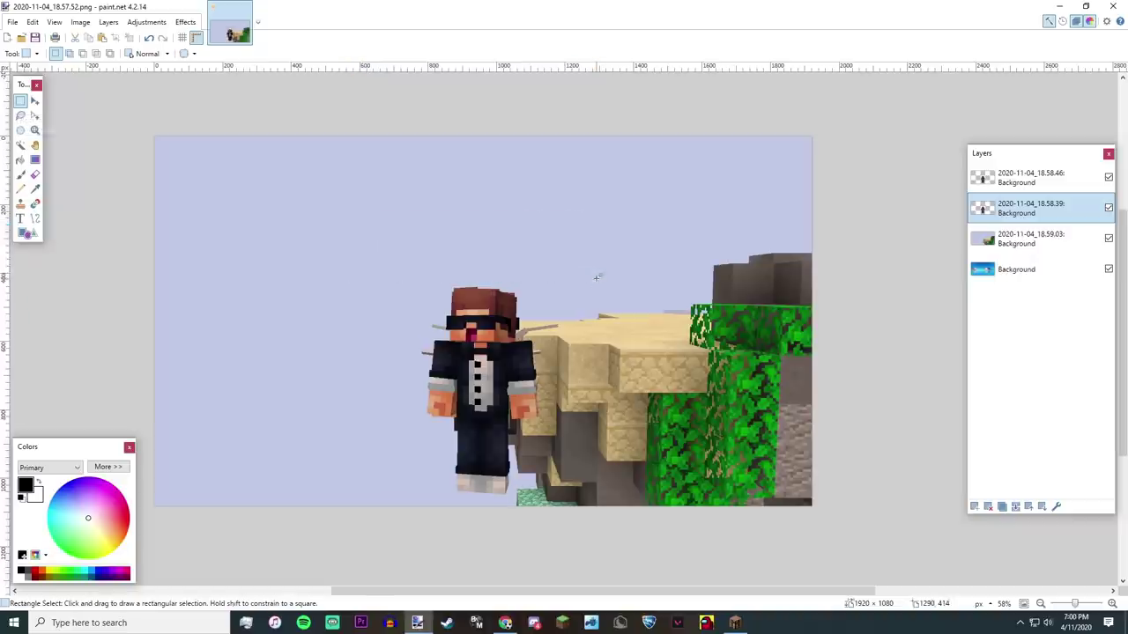
Remove the plain sky around the island on the 18.59.03 layer with the Magic Wand at 25% tolerance.
key("alt+Page_Down")
left_click(20, 160)
left_click(21, 147)
left_click(250, 199)
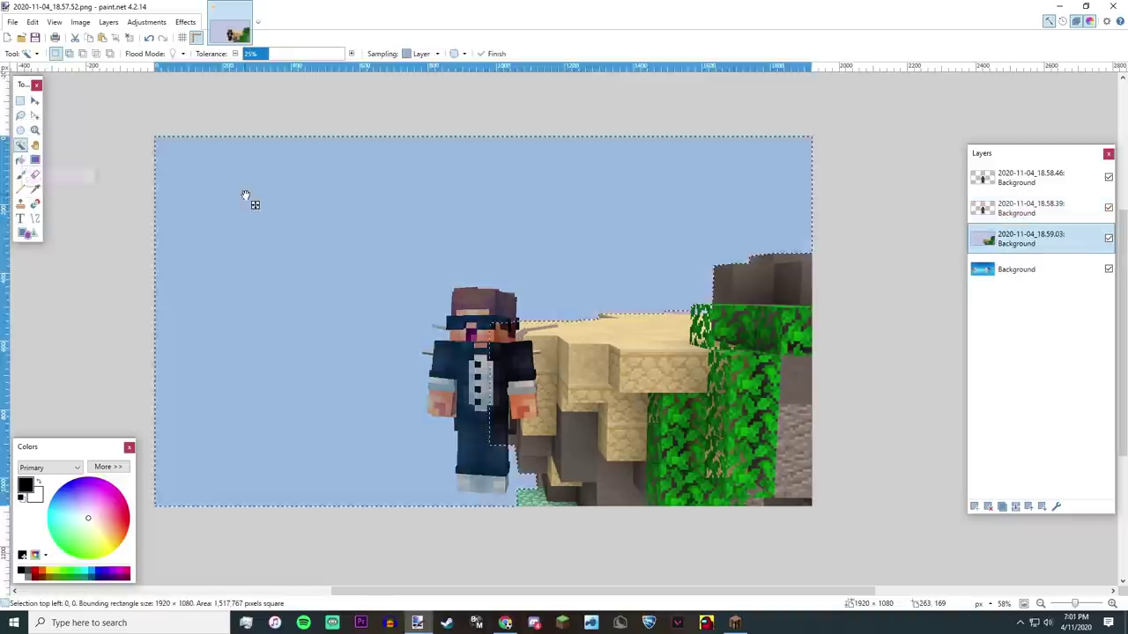
key("Delete")
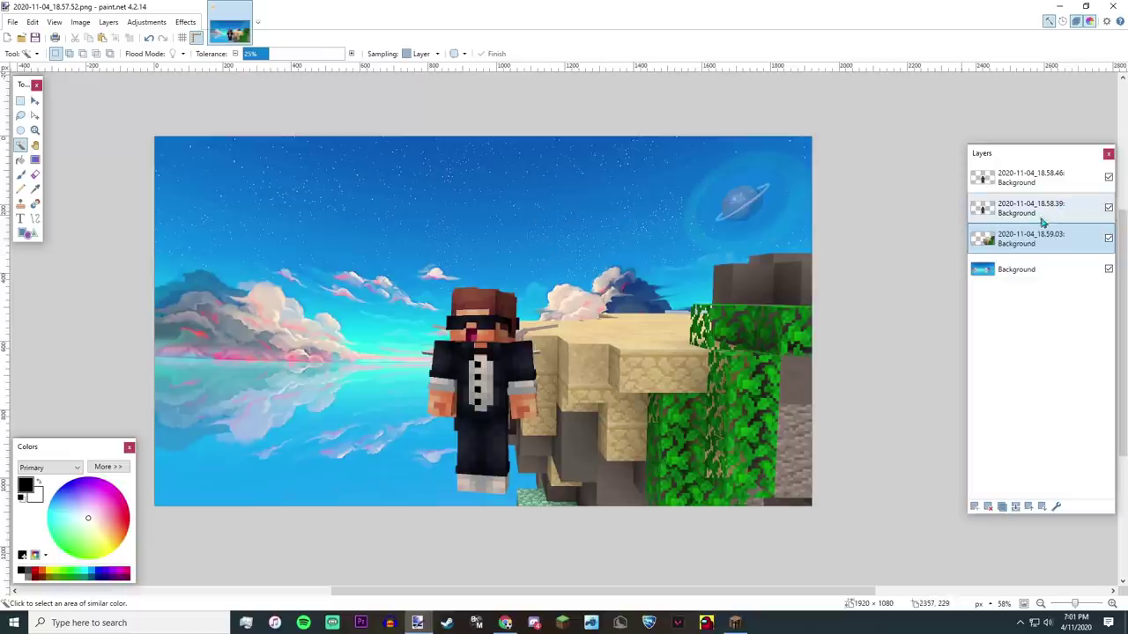
Examine each cutout and the sky separately by toggling layer visibility, ending with all layers shown.
left_click(1108, 269)
left_click(1108, 239)
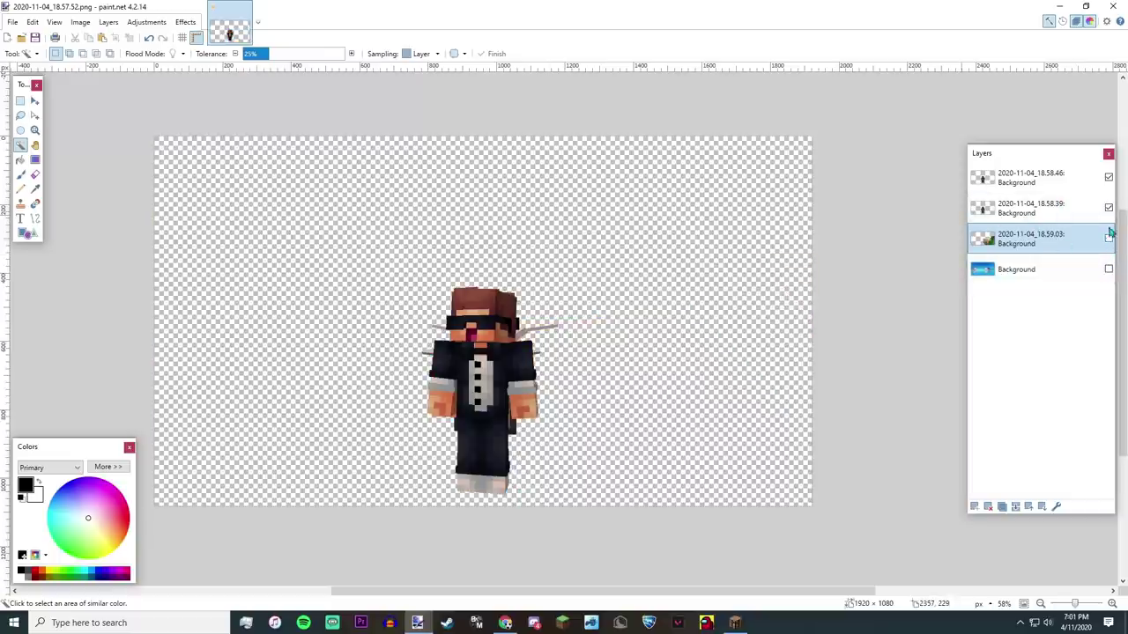
left_click(1108, 208)
left_click(1108, 177)
left_click(1108, 208)
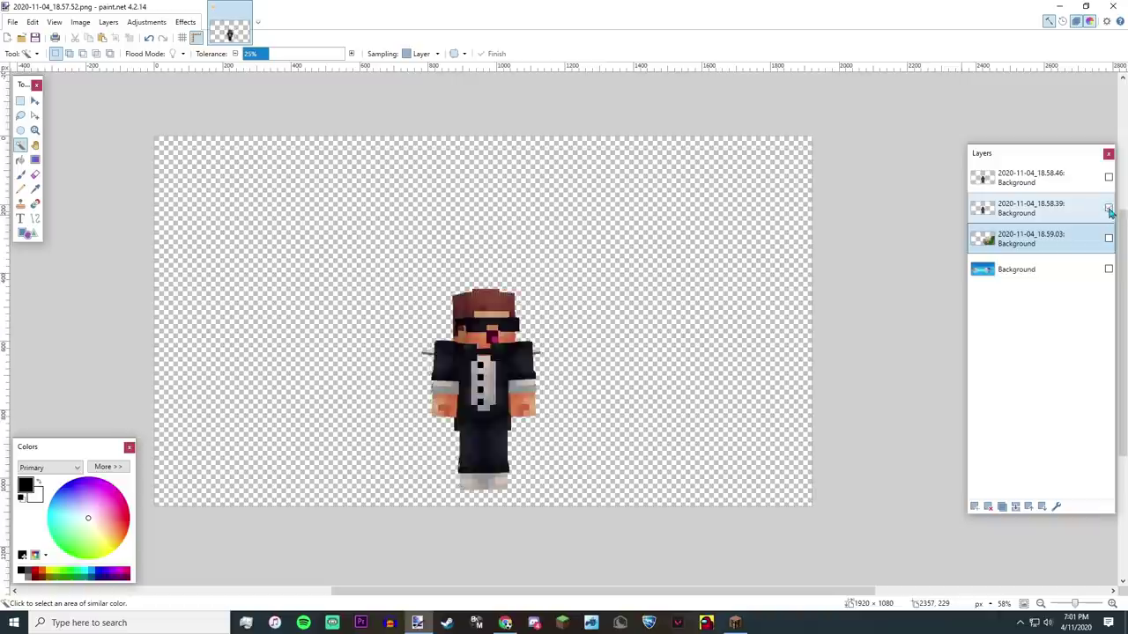
left_click(1108, 208)
left_click(1108, 239)
left_click(1108, 239)
left_click(1108, 269)
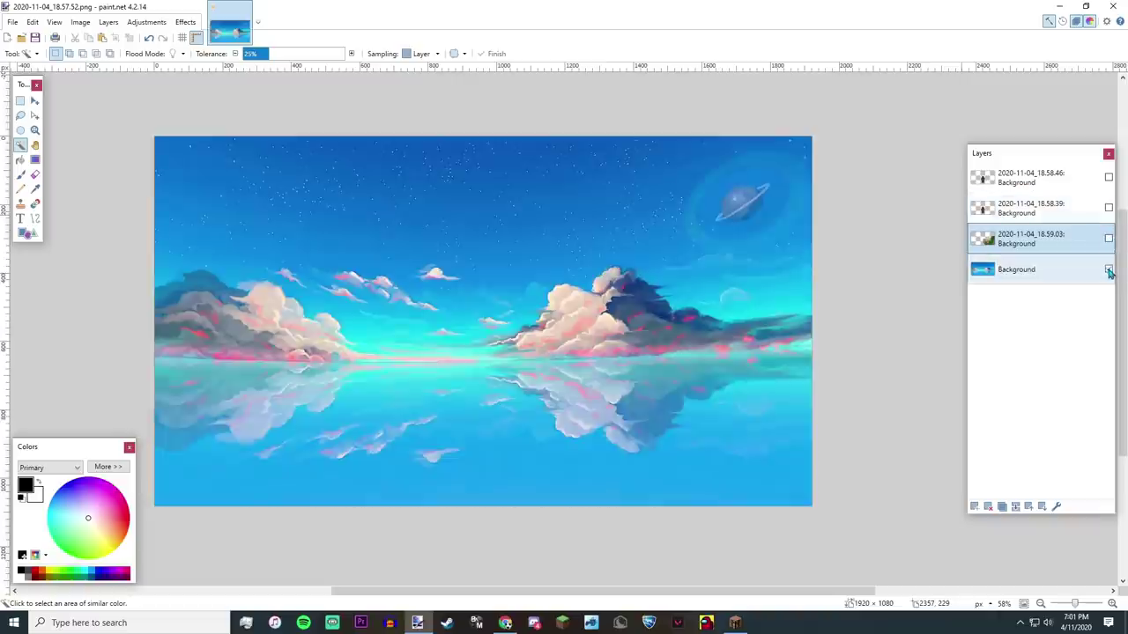
left_click(1108, 269)
left_click(1109, 268)
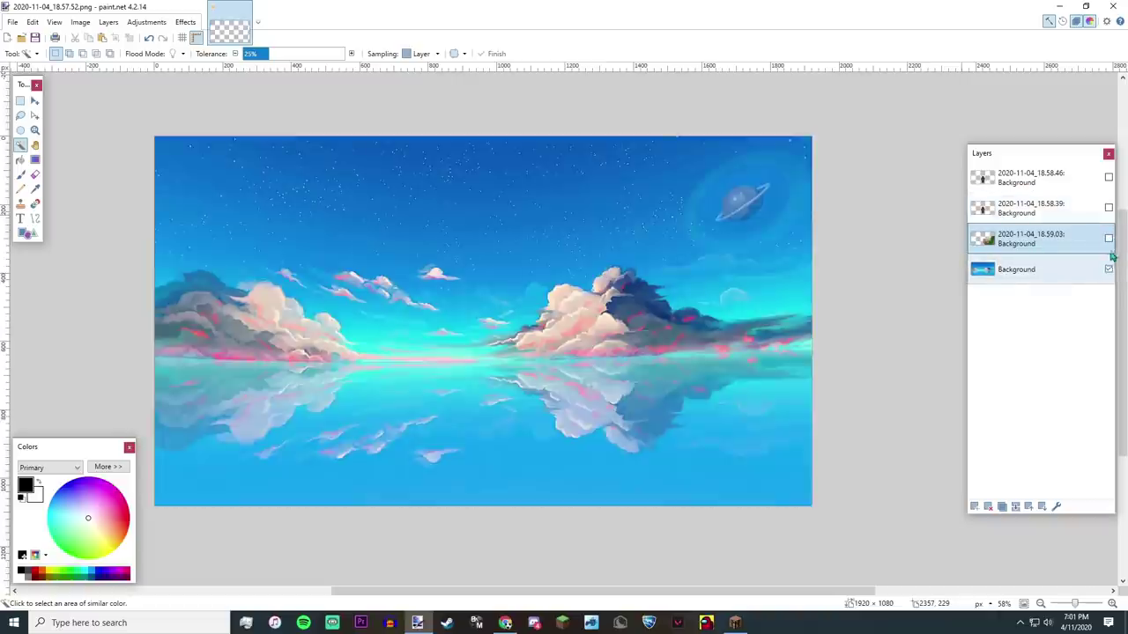
left_click(1108, 239)
left_click(1109, 208)
left_click(1108, 177)
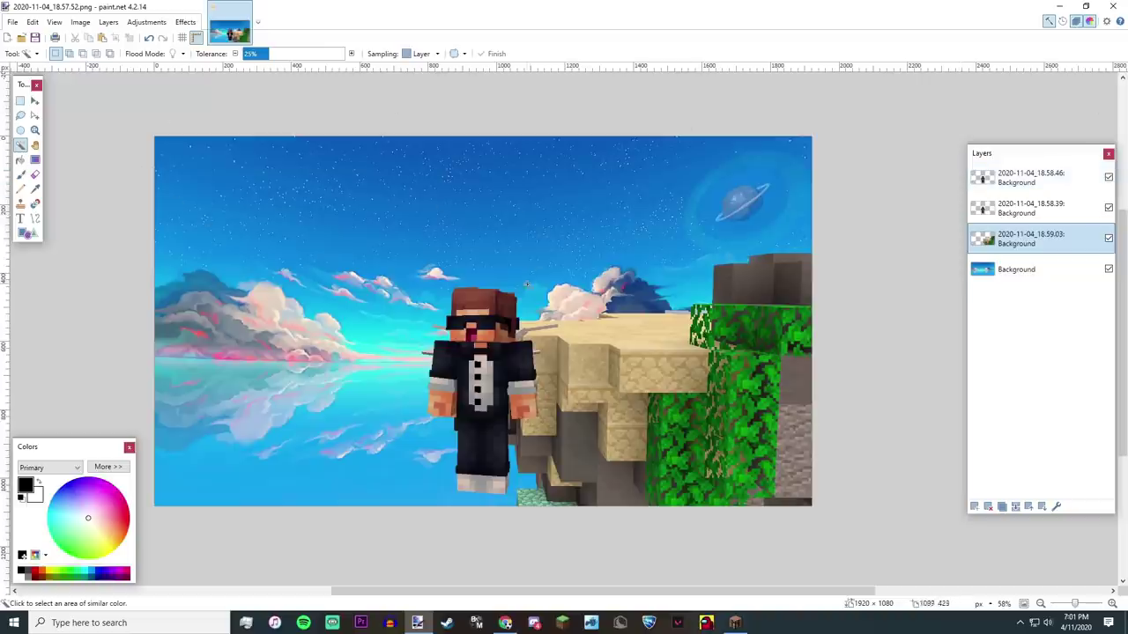
Move the island layer up and to the left, to an offset of about -92, -183 px.
left_click(34, 103)
left_click_drag(811, 505, 818, 449)
left_click_drag(470, 267, 456, 274)
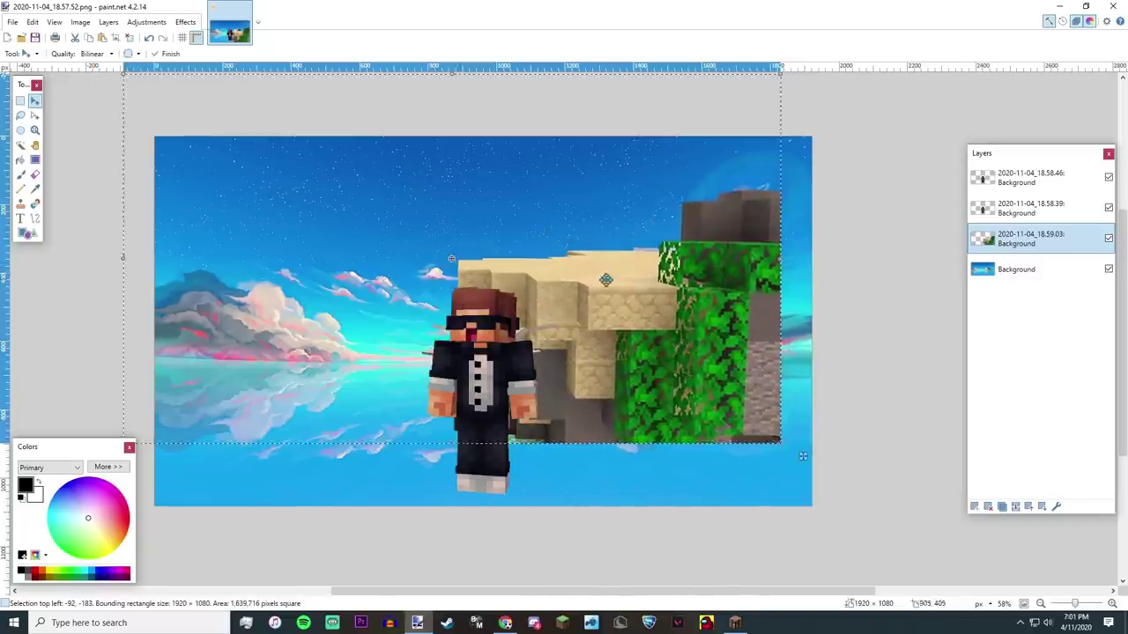
Deselect the island and move the 18.58.39 character up to the left side of the canvas.
left_click(1001, 214)
left_click(20, 101)
left_click(70, 96)
left_click(34, 102)
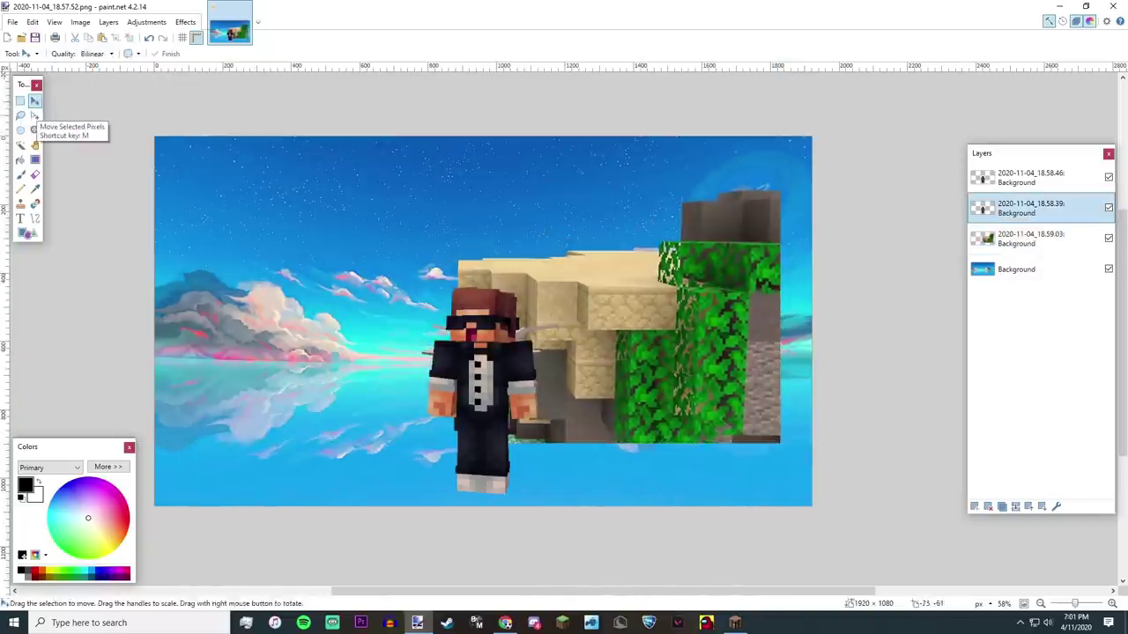
left_click_drag(480, 370, 260, 290)
Move the 18.58.46 character up and left beside the other one, offset about -320, -228 px, and clear the selection.
left_click(1055, 180)
left_click(20, 100)
left_click(66, 103)
left_click(35, 101)
left_click_drag(343, 291, 233, 213)
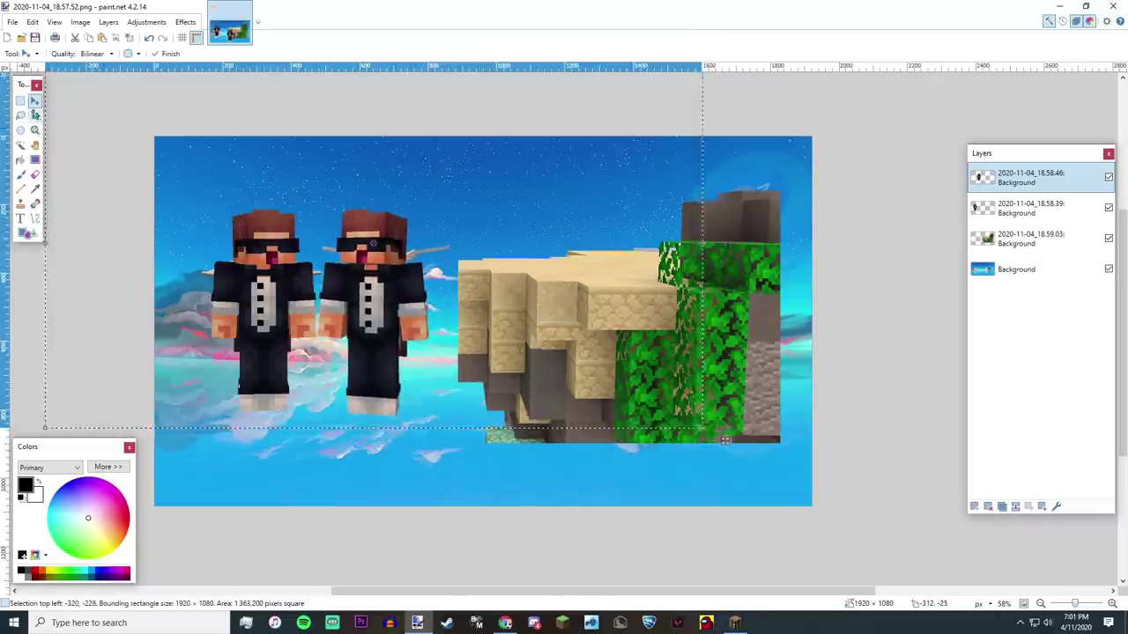
key("s")
key("ctrl+d")
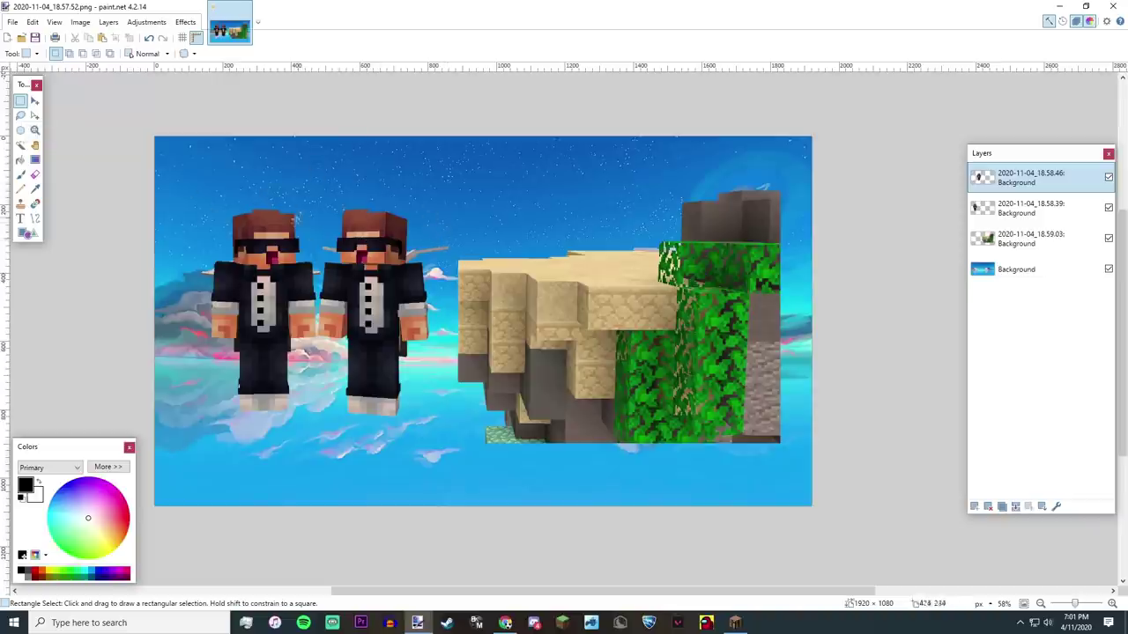
Hide the island layer and the 18.58.46 character layer, leaving the 18.58.39 character shown over the sky.
left_click_drag(195, 156, 474, 436)
left_click(464, 360)
left_click(1108, 238)
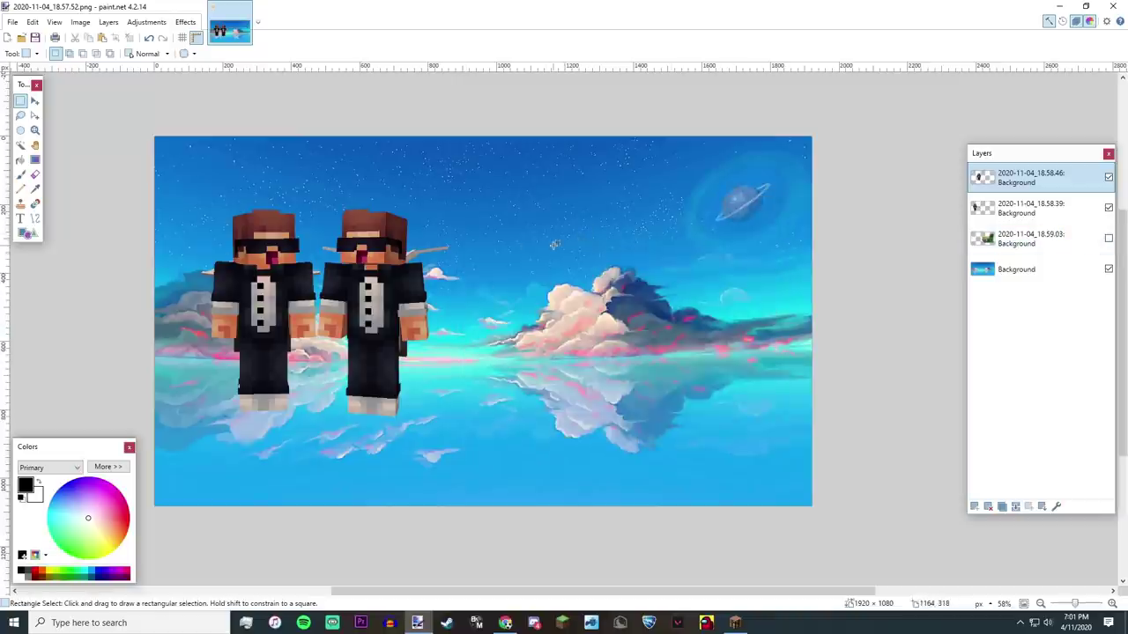
left_click(1108, 207)
left_click_drag(297, 196, 524, 367)
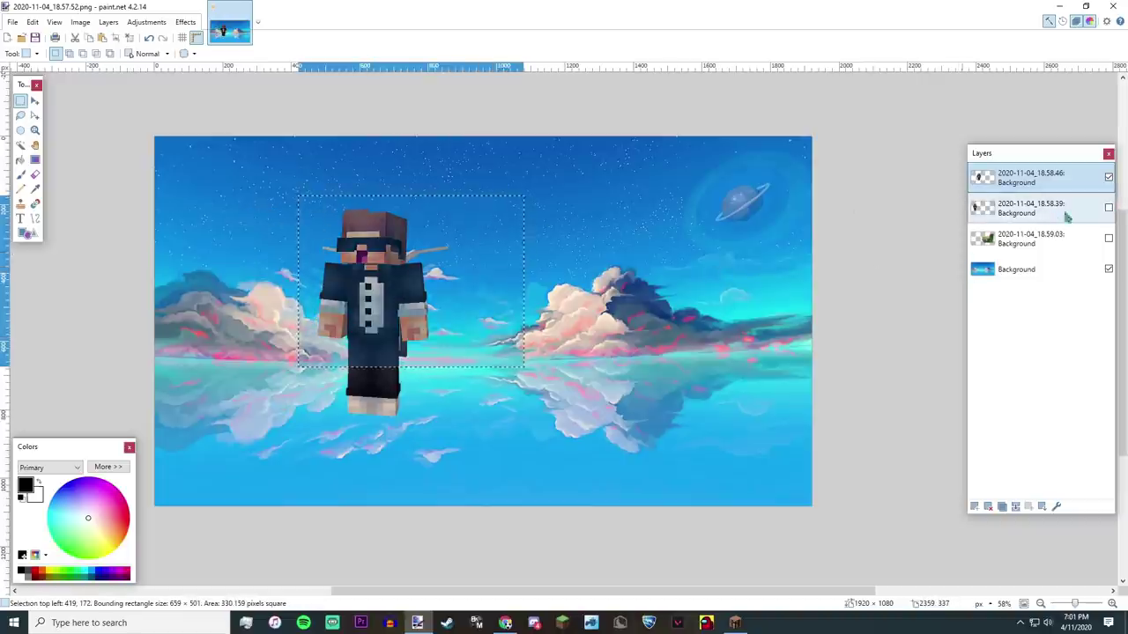
left_click(1108, 207)
left_click(1109, 176)
Select the 18.58.39 character, enlarge it to about 1184 × 1765 px, rotate it about -7° and place it at the canvas's lower left.
left_click_drag(200, 190, 341, 428)
left_click(34, 100)
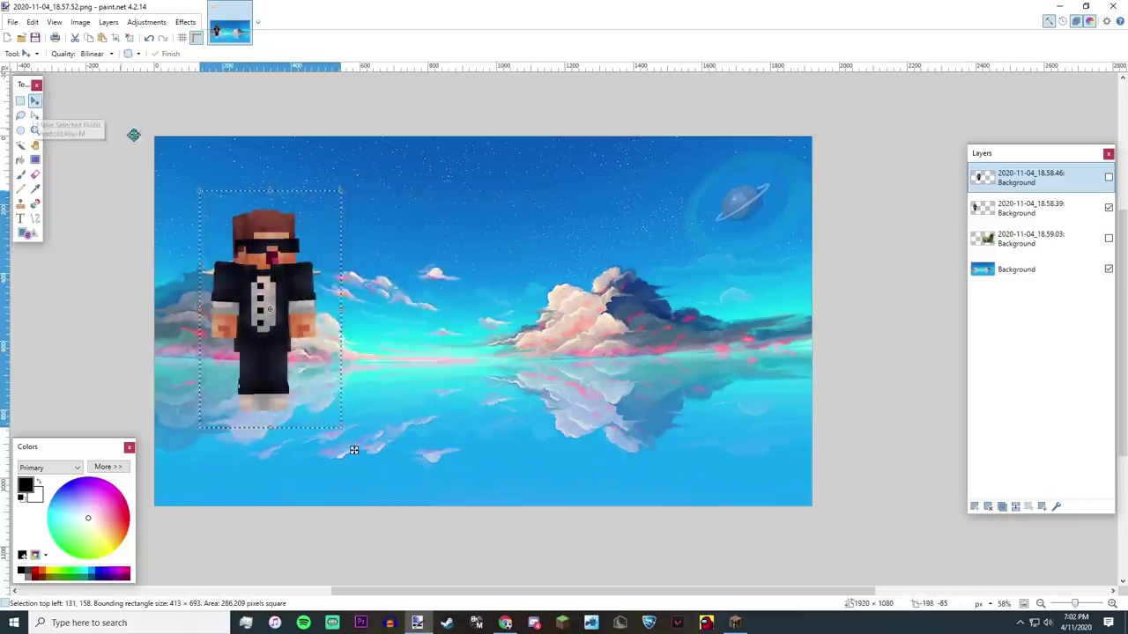
scroll(146, 144, "down", 2)
left_click(505, 622)
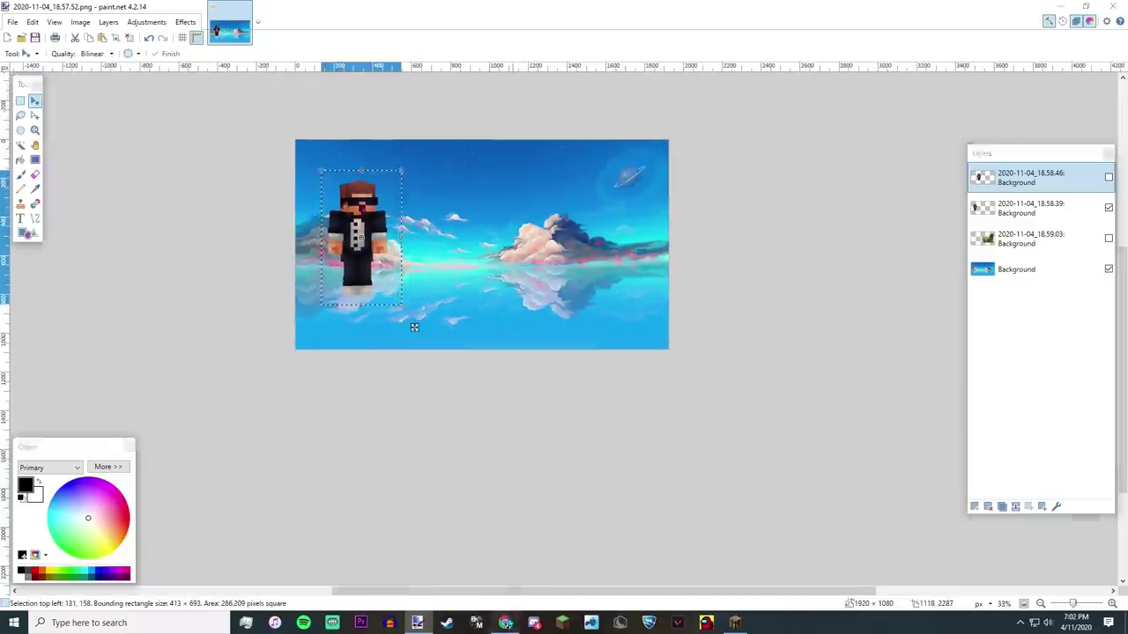
left_click(505, 622)
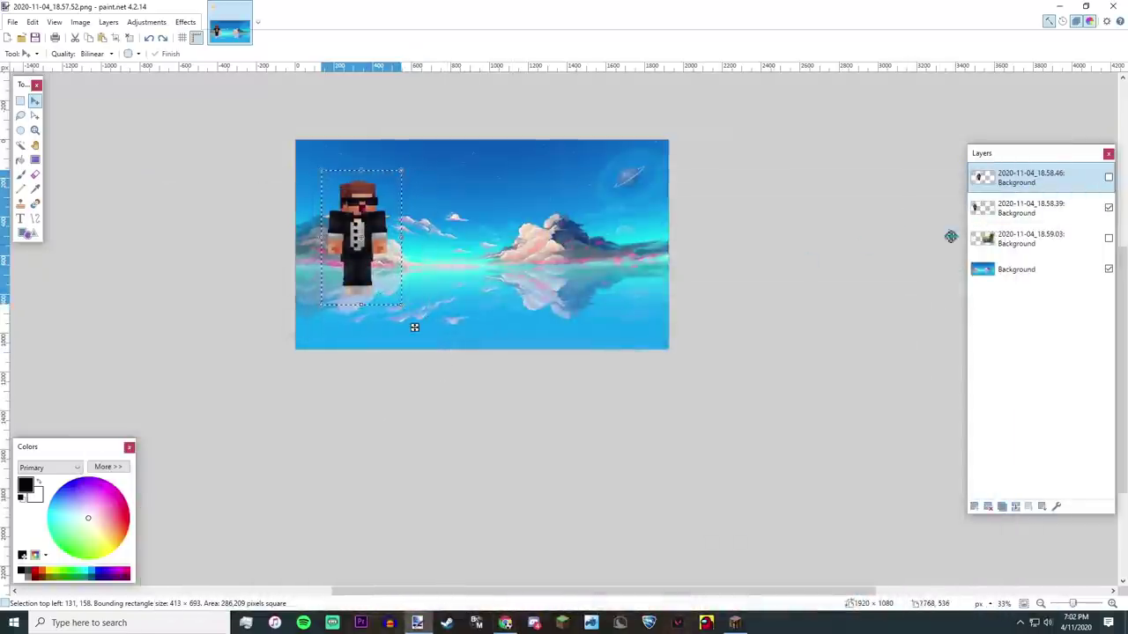
left_click(984, 209)
left_click_drag(402, 307, 525, 497)
mouse_move(459, 459)
left_mouse_down()
mouse_move(446, 455)
mouse_move(450, 440)
left_mouse_up()
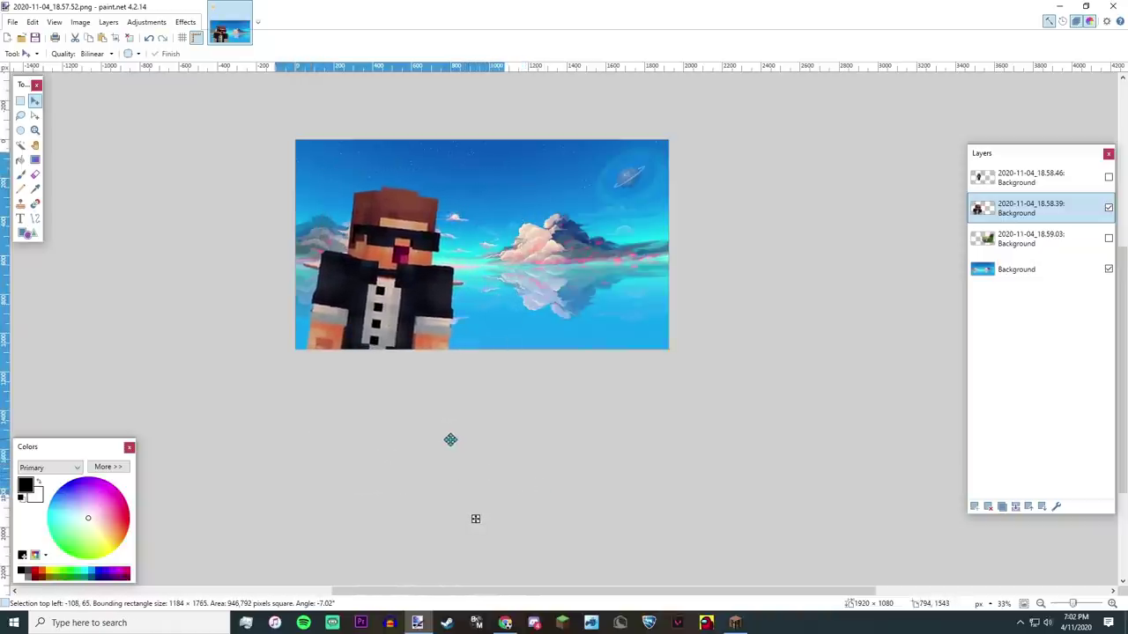
Show the 18.58.46 layer, enlarge its character to about 1720 × 2011 px, rotate it about -3.2° and place it beside the first.
left_click(1039, 177)
left_click(20, 100)
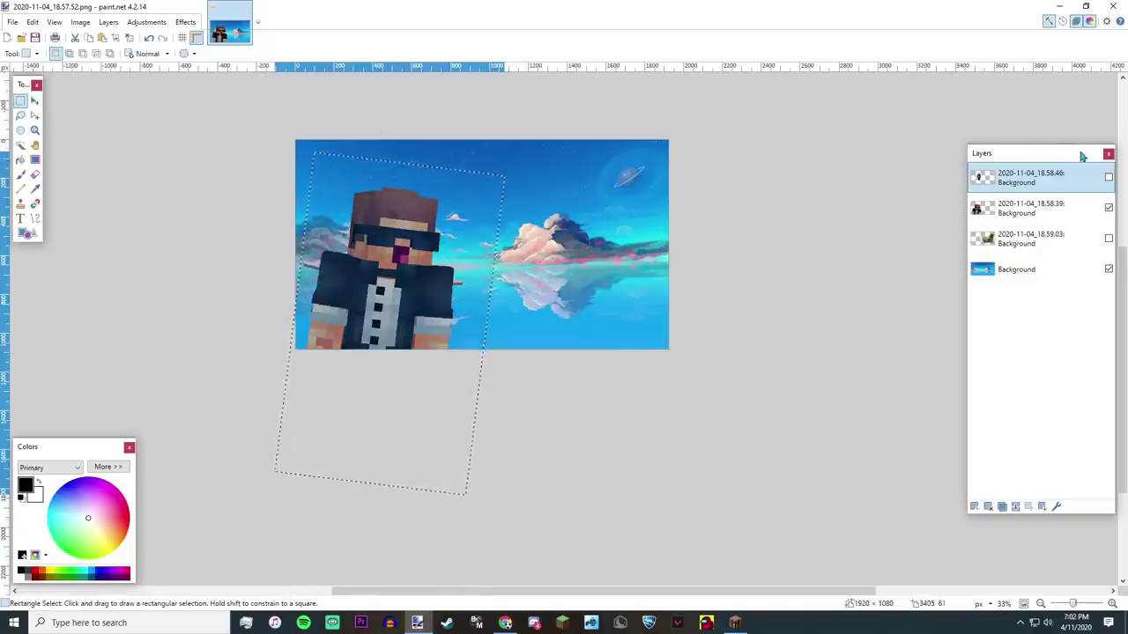
left_click(1108, 176)
left_click_drag(386, 171, 693, 555)
key("m")
left_click_drag(627, 498, 599, 496)
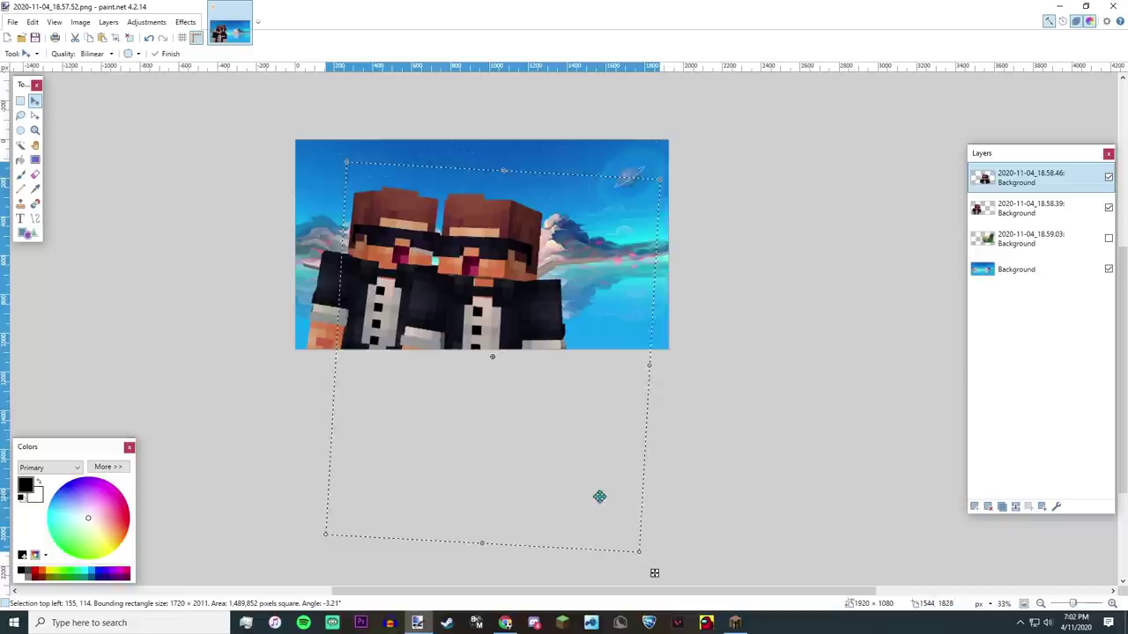
Resize the 18.58.46 character to about 1629 × 1887 px and overlap it in front of the other, then select the 18.58.39 layer.
left_click_drag(639, 554, 611, 518)
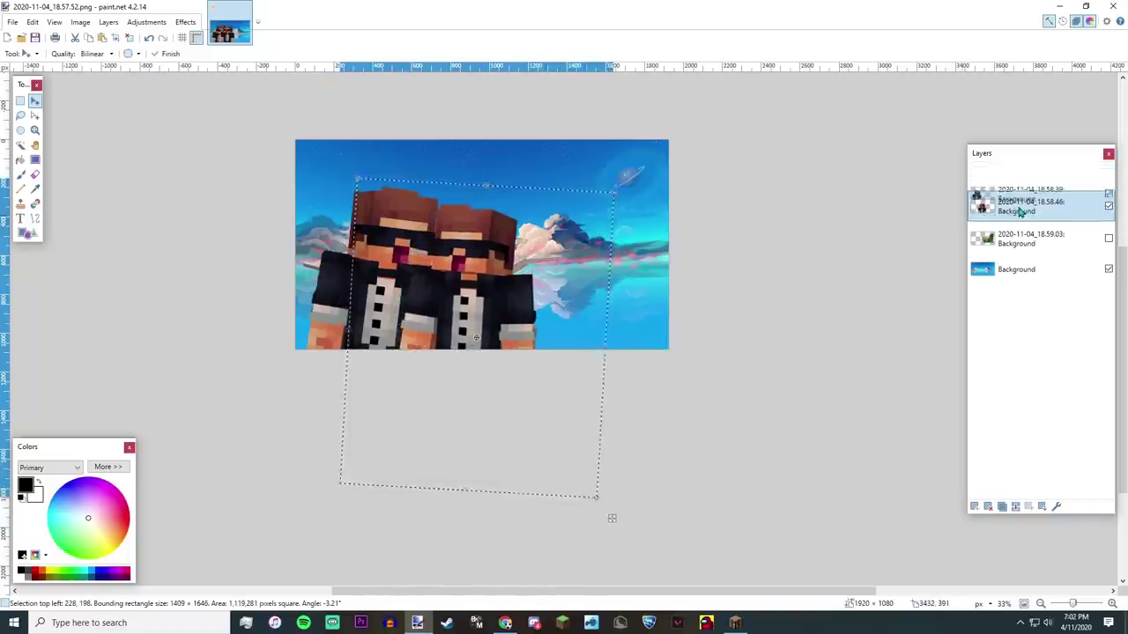
mouse_move(1022, 179)
left_mouse_down()
mouse_move(1019, 213)
mouse_move(1019, 166)
left_mouse_up()
left_click_drag(613, 520, 637, 519)
left_click_drag(600, 487, 567, 470)
left_click(1023, 211)
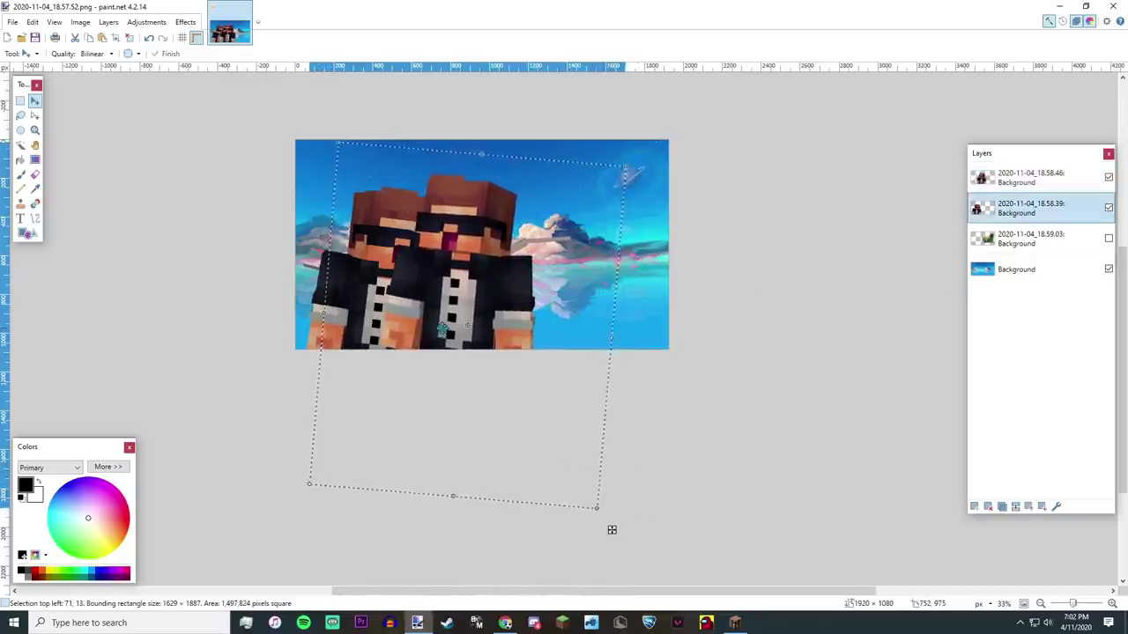
Shrink the whole 18.58.39 character layer slightly, shift its character toward the canvas's left edge and deselect it.
left_click(20, 103)
left_click(37, 103)
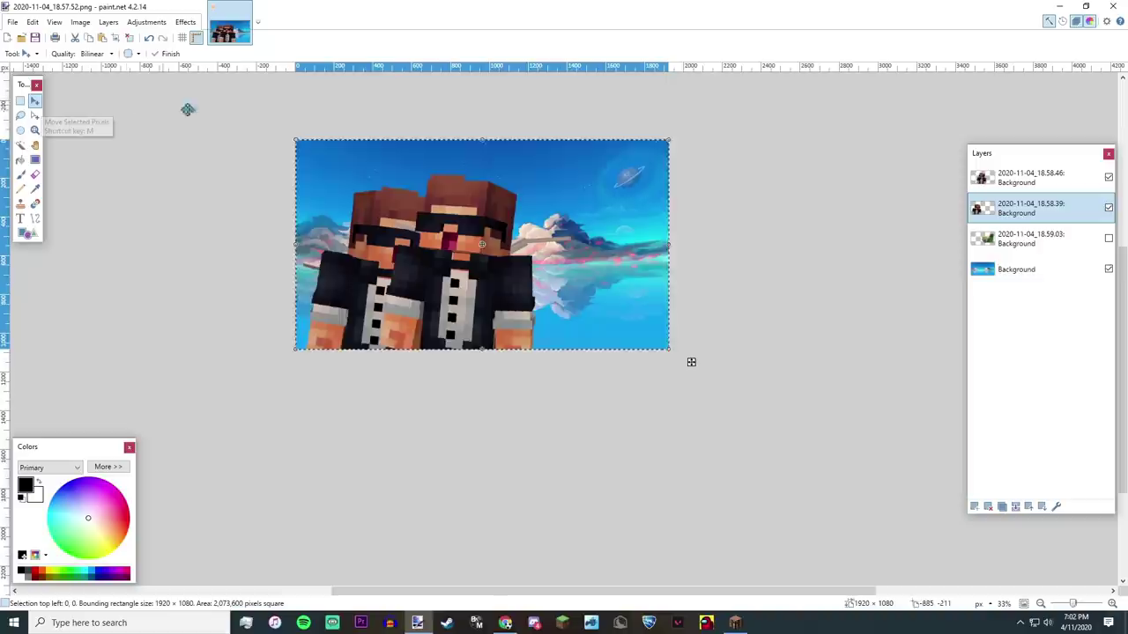
mouse_move(668, 140)
left_mouse_down()
mouse_move(636, 155)
mouse_move(656, 146)
left_mouse_up()
left_click_drag(415, 299, 392, 302)
left_click(20, 102)
left_click(83, 95)
Scale the 18.58.46 character layer to about 1817 × 1022 px, place it just right of the other character and deselect it.
left_click(1022, 177)
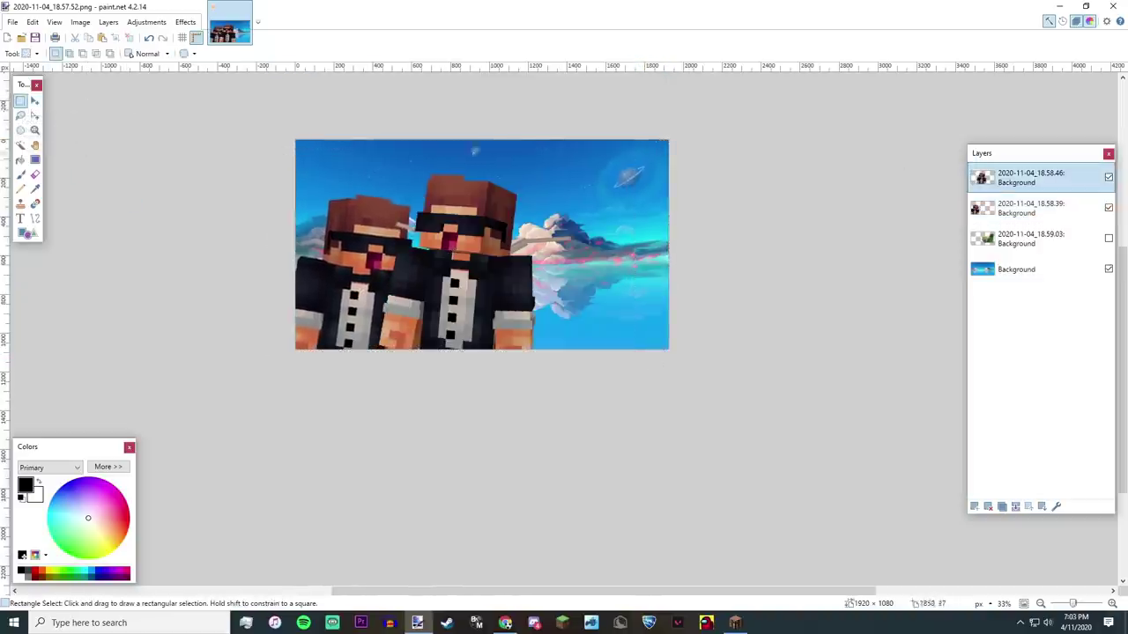
left_click(35, 102)
left_click_drag(669, 132, 644, 144)
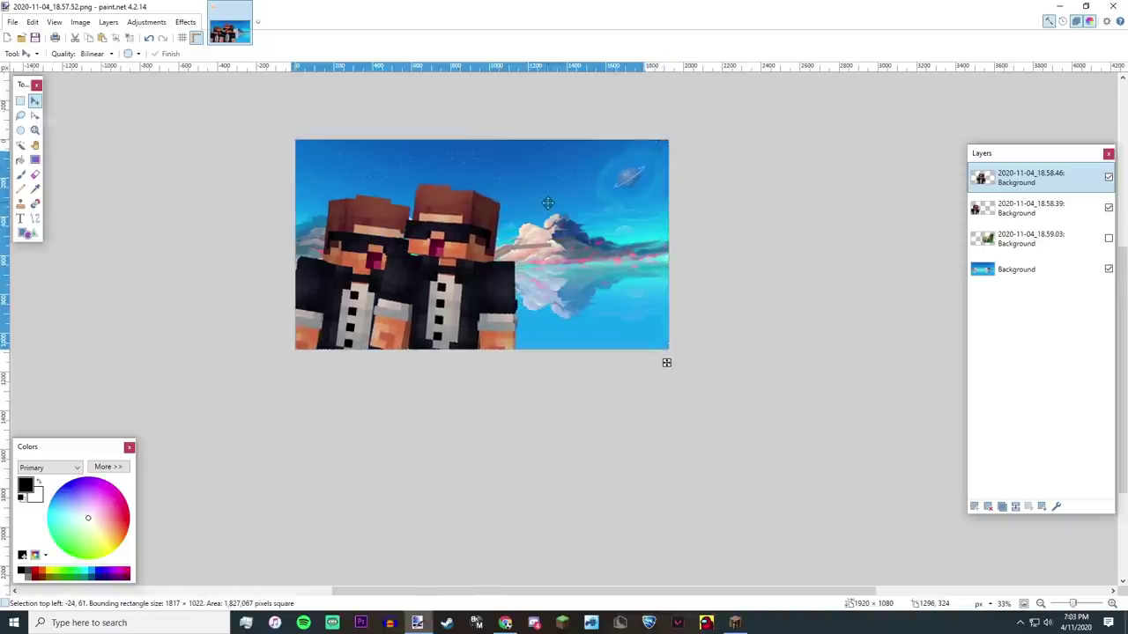
left_click_drag(548, 204, 558, 206)
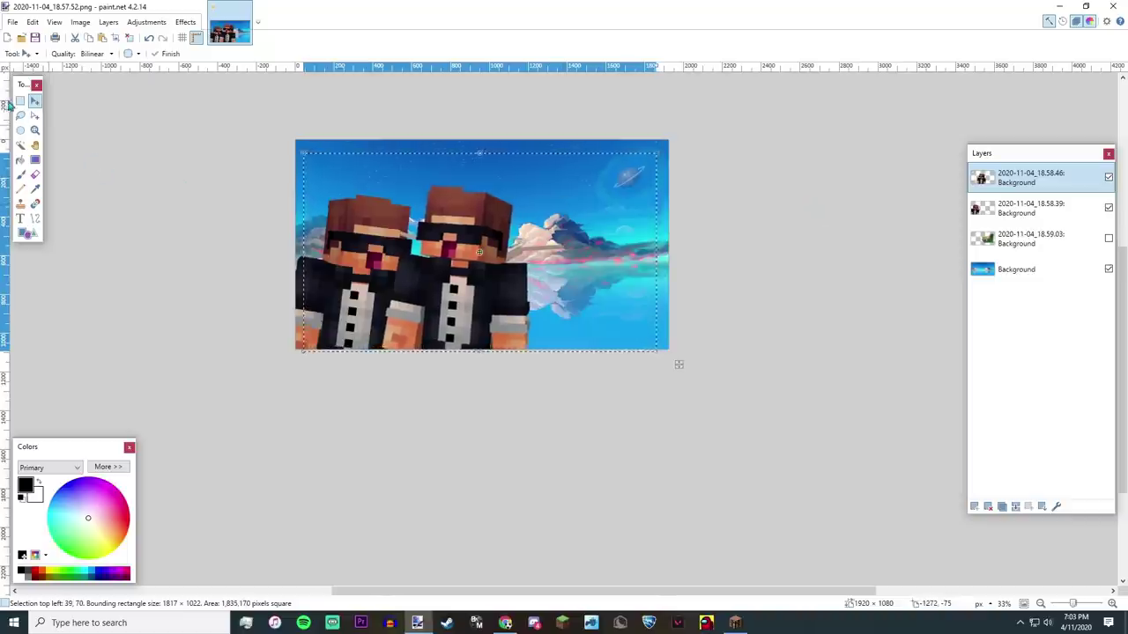
left_click(20, 101)
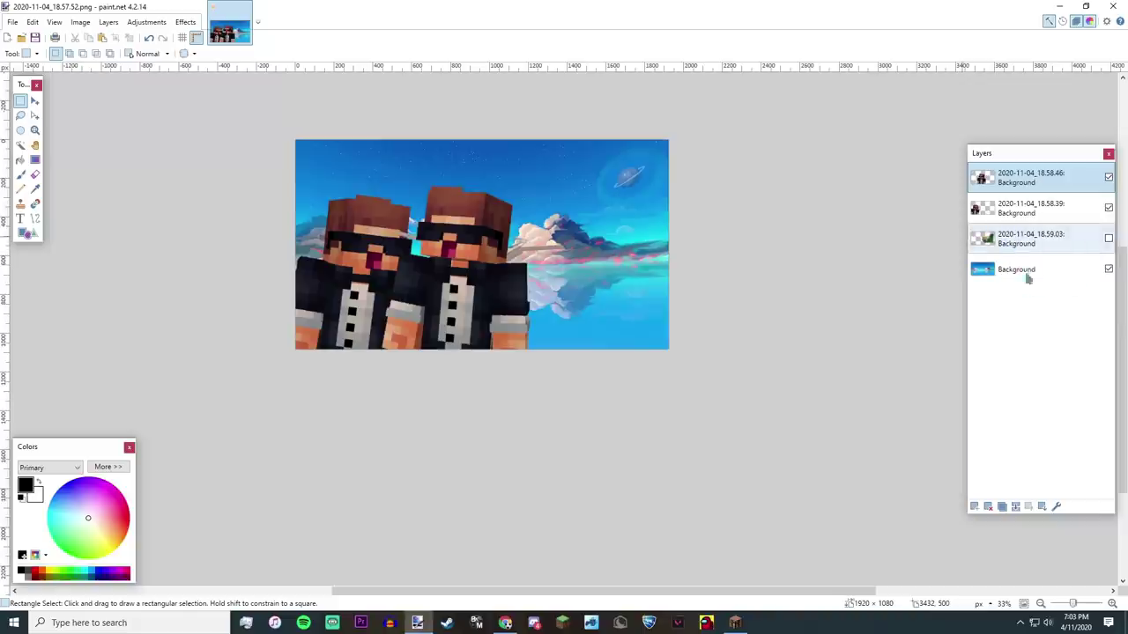
Show the 18.59.03 island layer, scale it to about 1526 × 948 px tilted about 5.2° at the canvas's lower right, then select the Background layer.
left_click(1108, 239)
left_click(35, 102)
left_click_drag(294, 130, 410, 205)
key("ctrl+z")
left_click(1004, 239)
left_click_drag(688, 320, 743, 403)
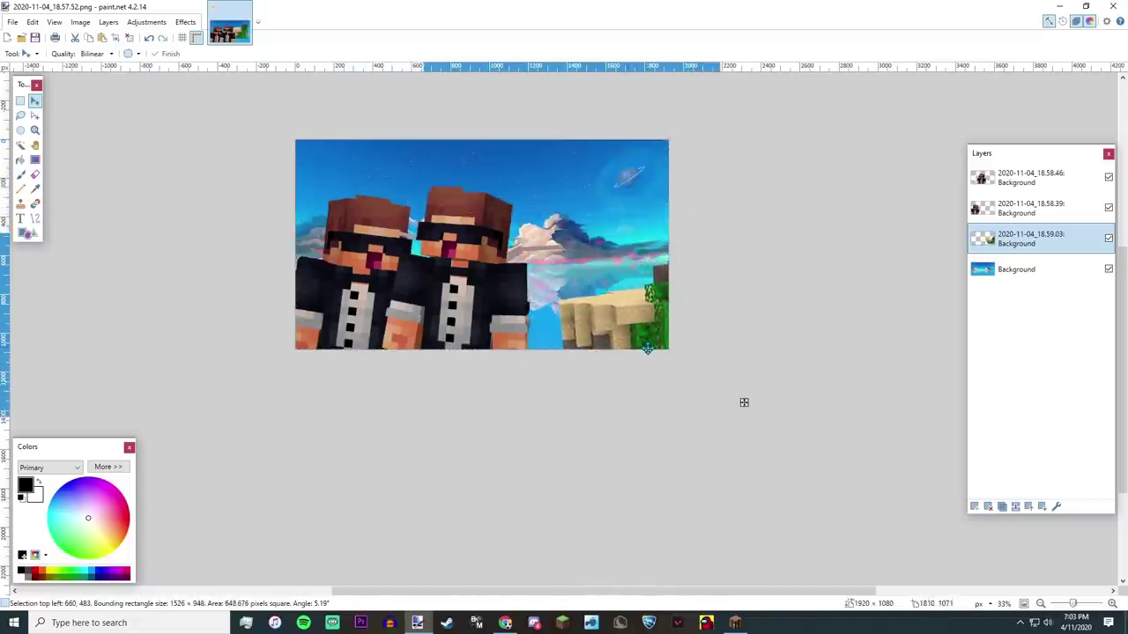
left_click(20, 100)
left_click(1025, 270)
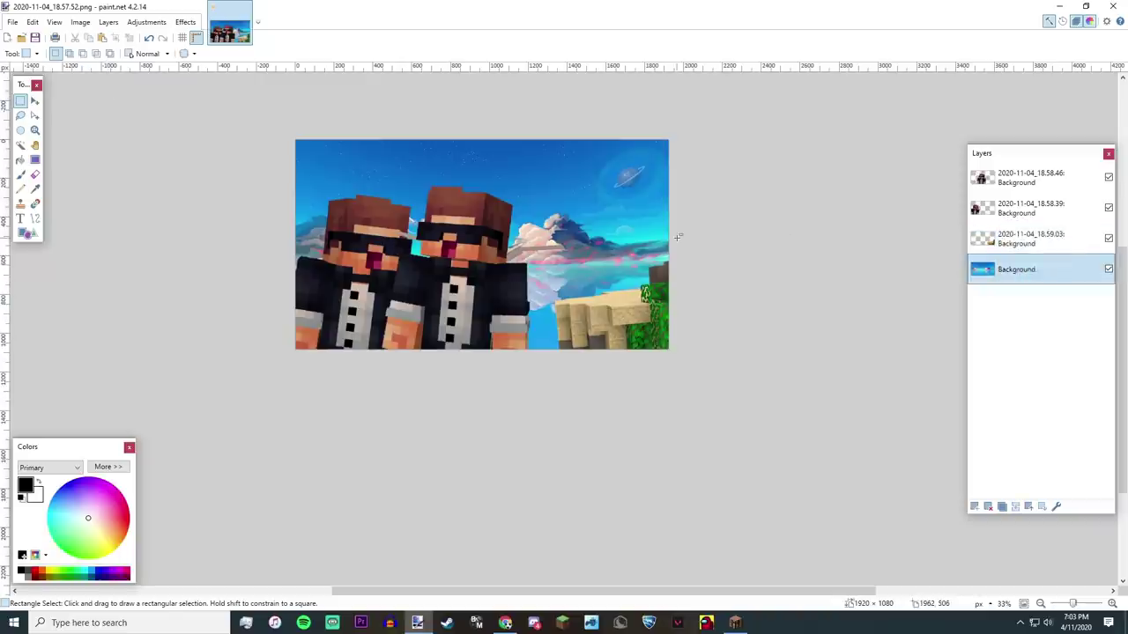
left_click(185, 22)
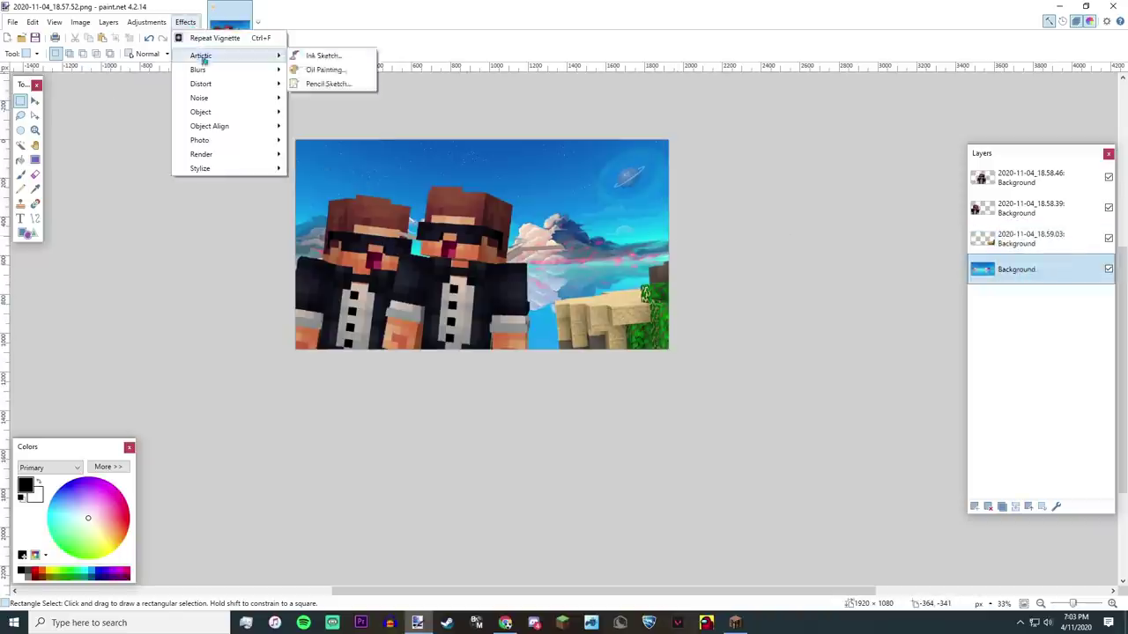
mouse_move(255, 69)
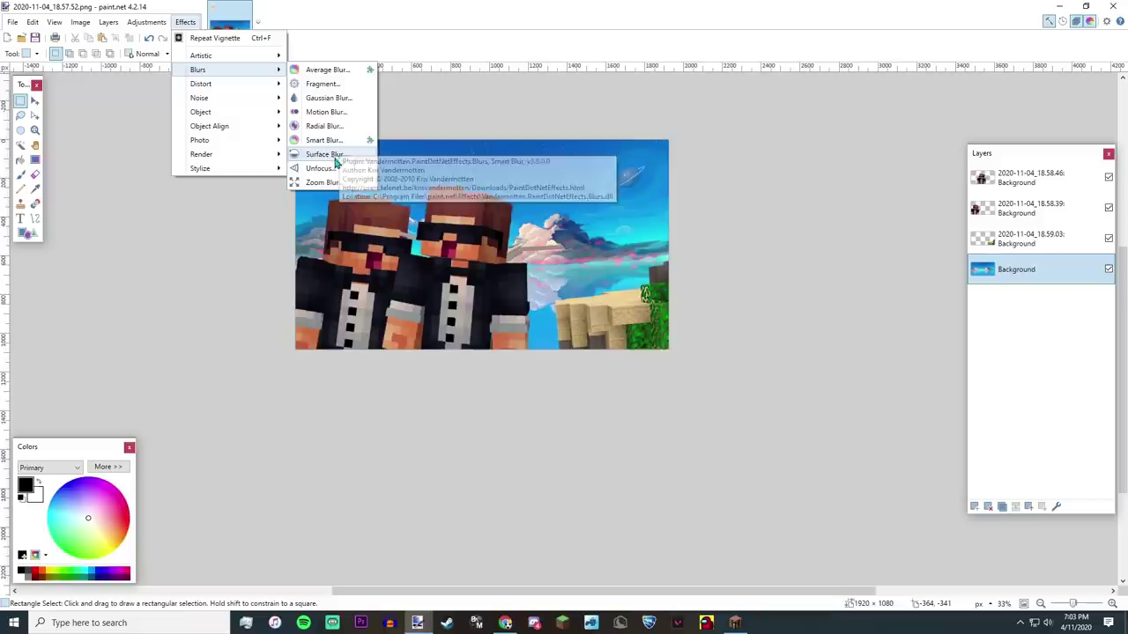
left_click(326, 112)
left_click_drag(528, 238, 788, 165)
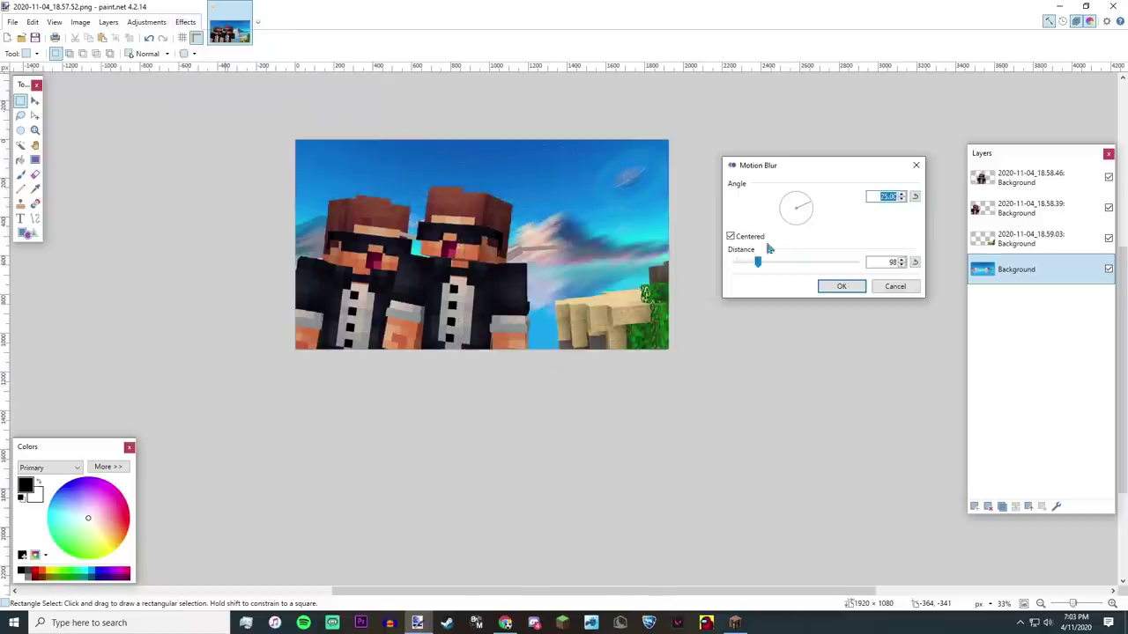
left_click_drag(761, 263, 757, 269)
left_click(915, 287)
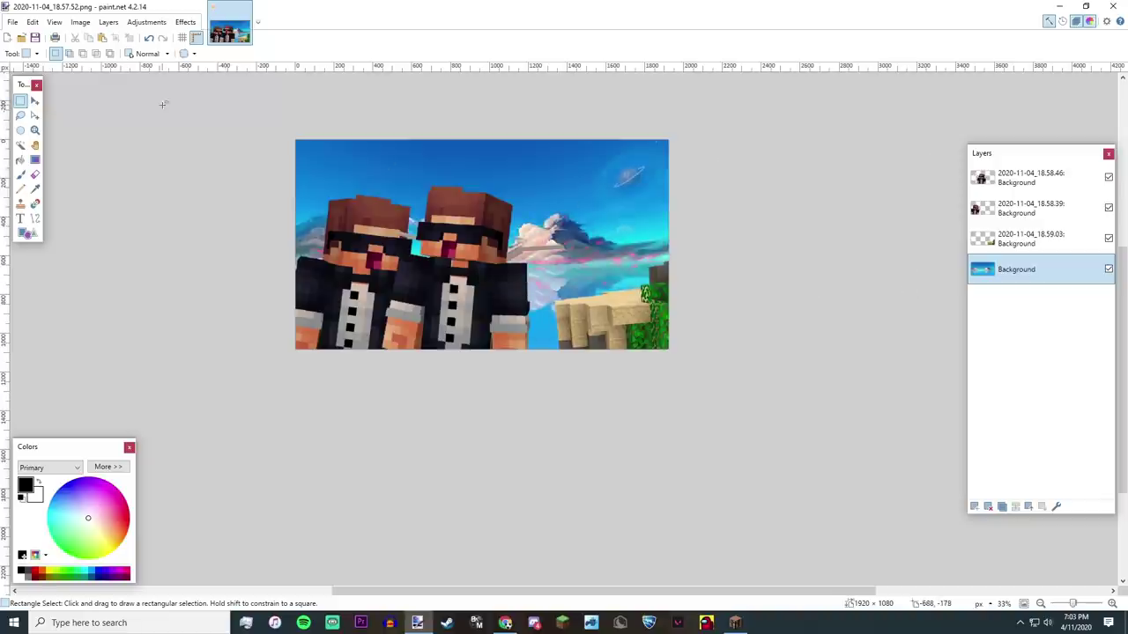
Enlarge the Background sky to about 3753 × 2111 px so its pink clouds fill the area beside the characters, then deselect it.
left_click_drag(319, 149, 527, 201)
left_click(529, 201)
left_click(34, 100)
left_click_drag(693, 360, 875, 459)
scroll(592, 221, "up", 8)
scroll(592, 220, "down", 8)
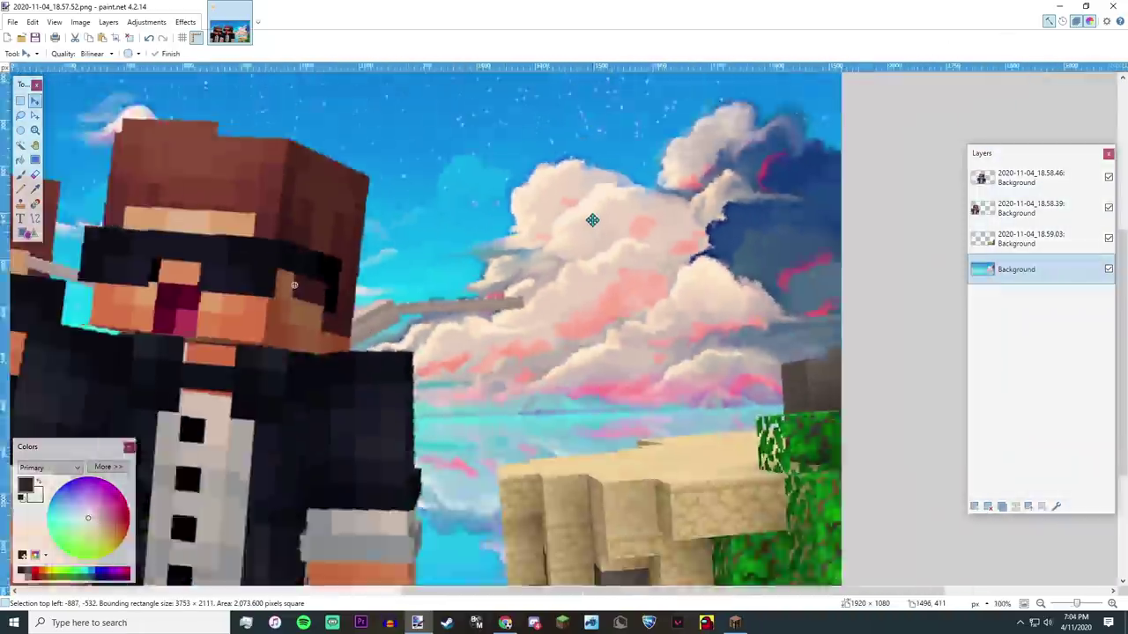
left_click(21, 99)
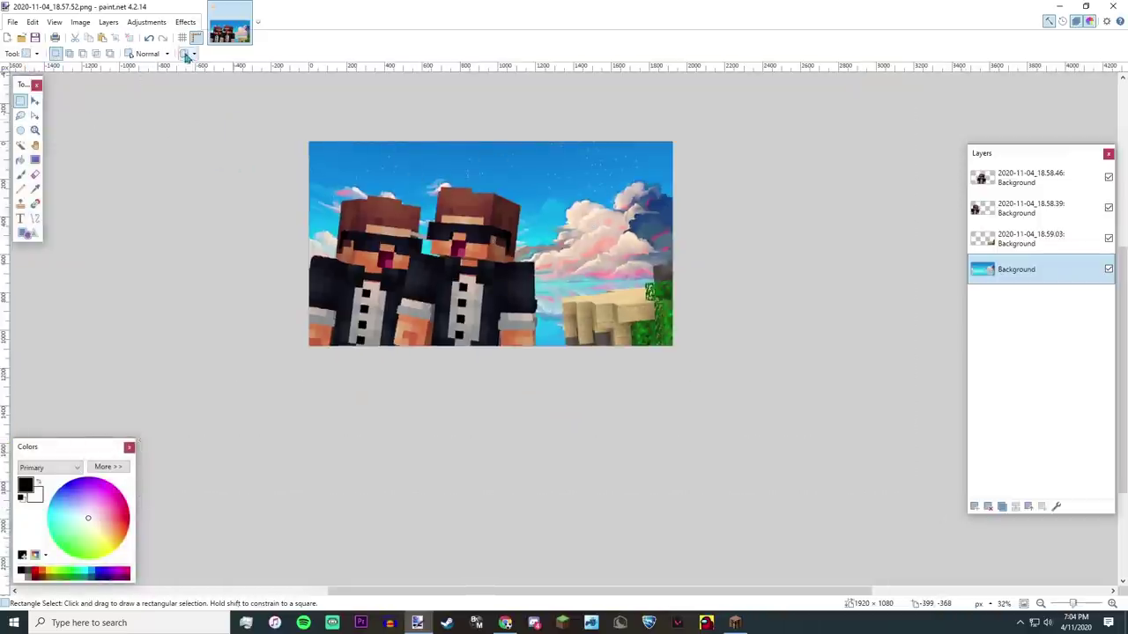
Apply a centered Motion Blur to the Background sky with an angle of 25 and a distance of 71.
left_click(185, 22)
mouse_move(202, 70)
left_click(348, 111)
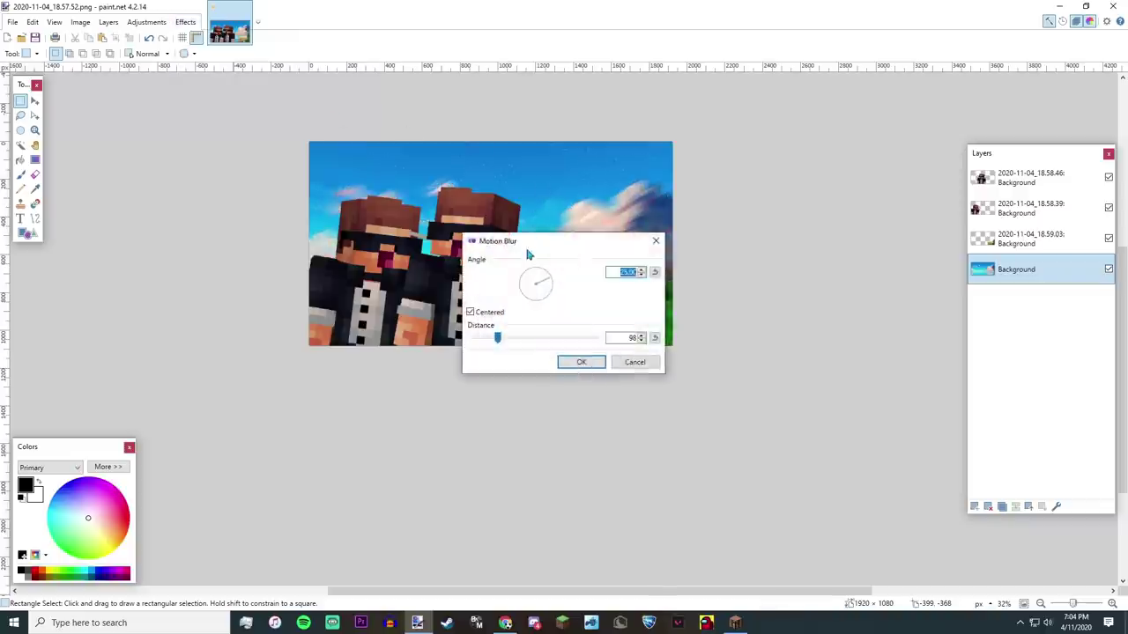
left_click_drag(528, 255, 770, 179)
left_click_drag(745, 263, 735, 267)
left_click(824, 286)
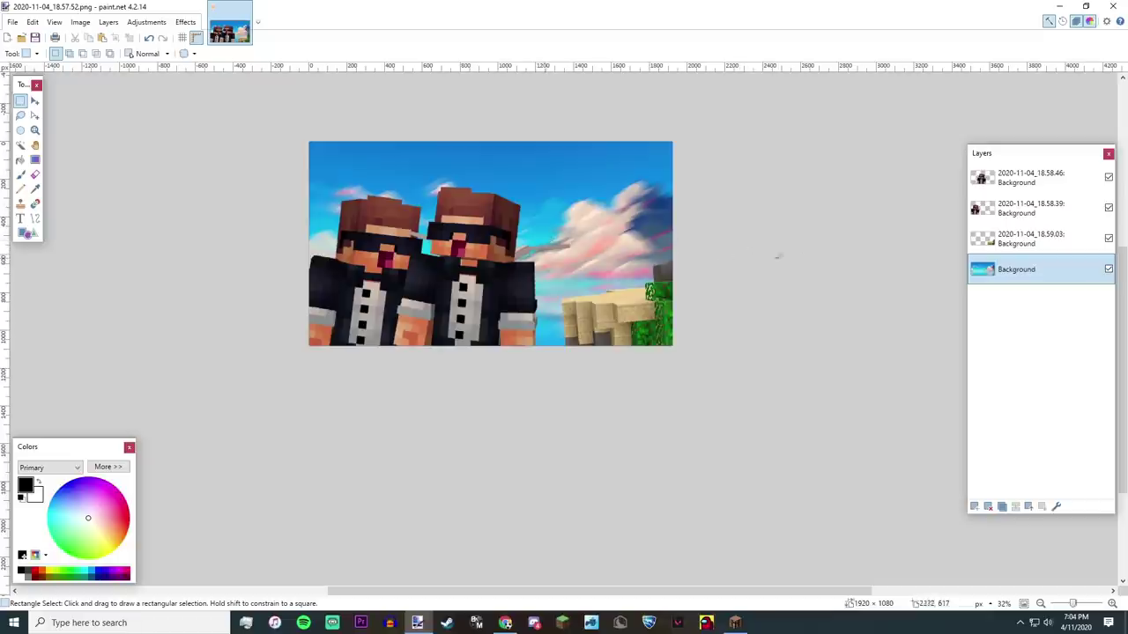
Select the 18.59.03 island layer and duplicate it twice.
left_click(1026, 239)
left_click(185, 22)
mouse_move(207, 70)
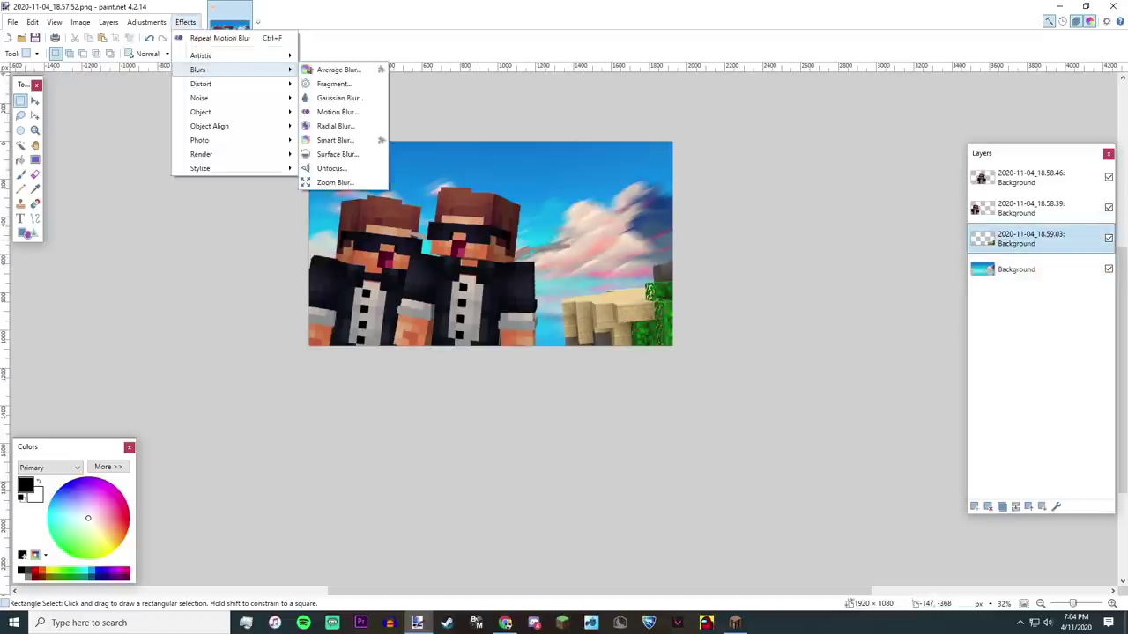
left_click(538, 39)
left_click(1003, 508)
left_click(1002, 509)
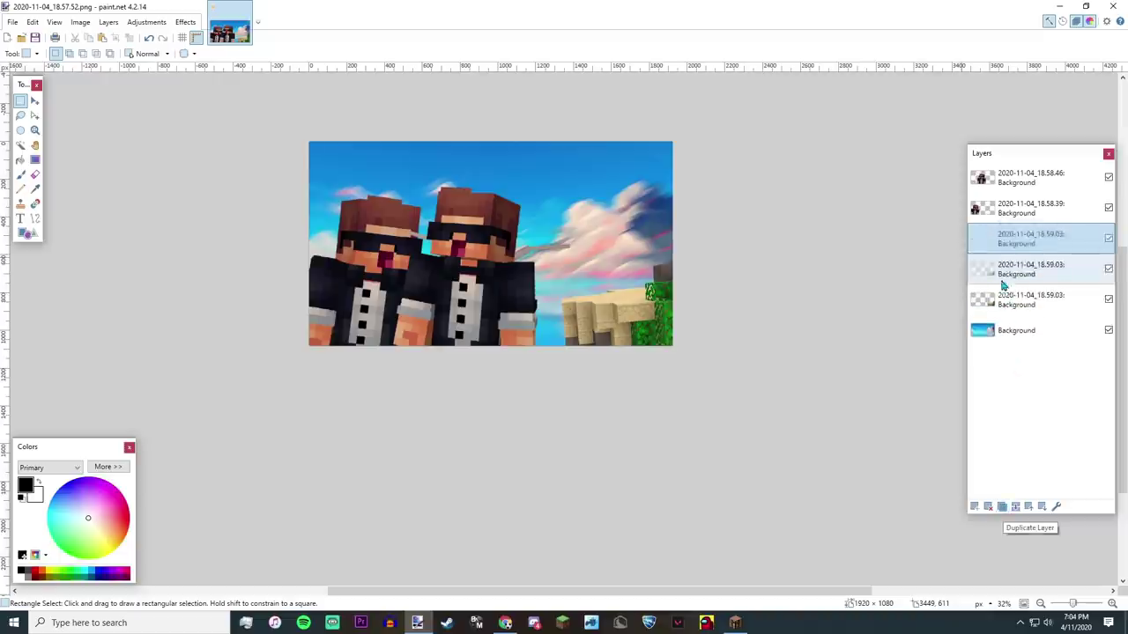
Apply a centered Motion Blur to the lowest island copy with an angle of about -178 and a distance of 154.
left_click(1026, 300)
left_click(185, 22)
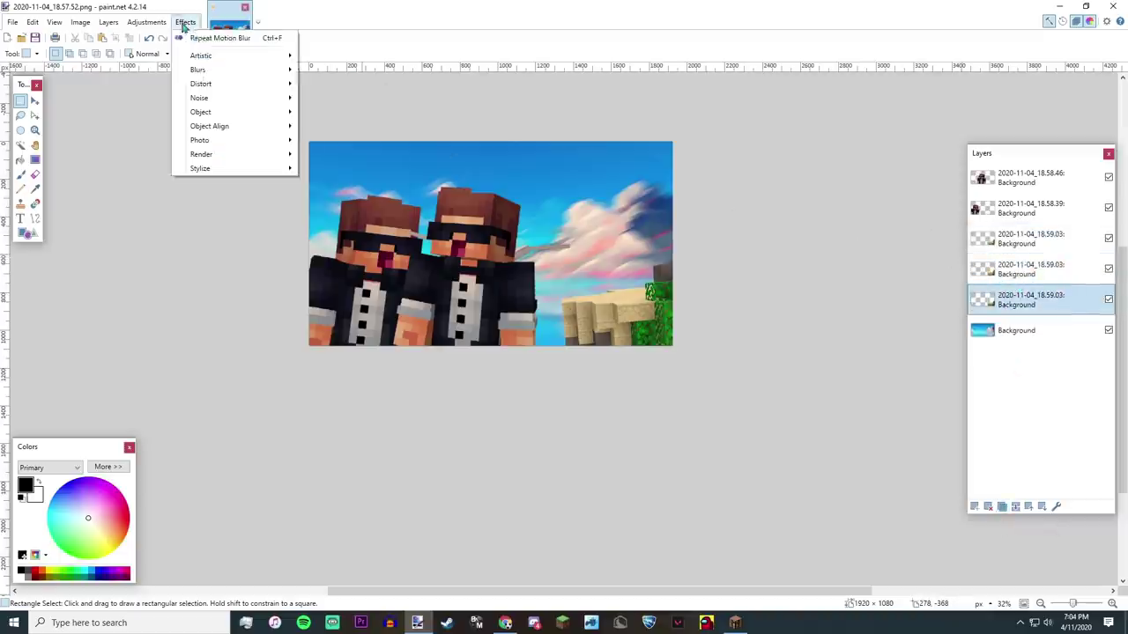
mouse_move(207, 70)
left_click(337, 112)
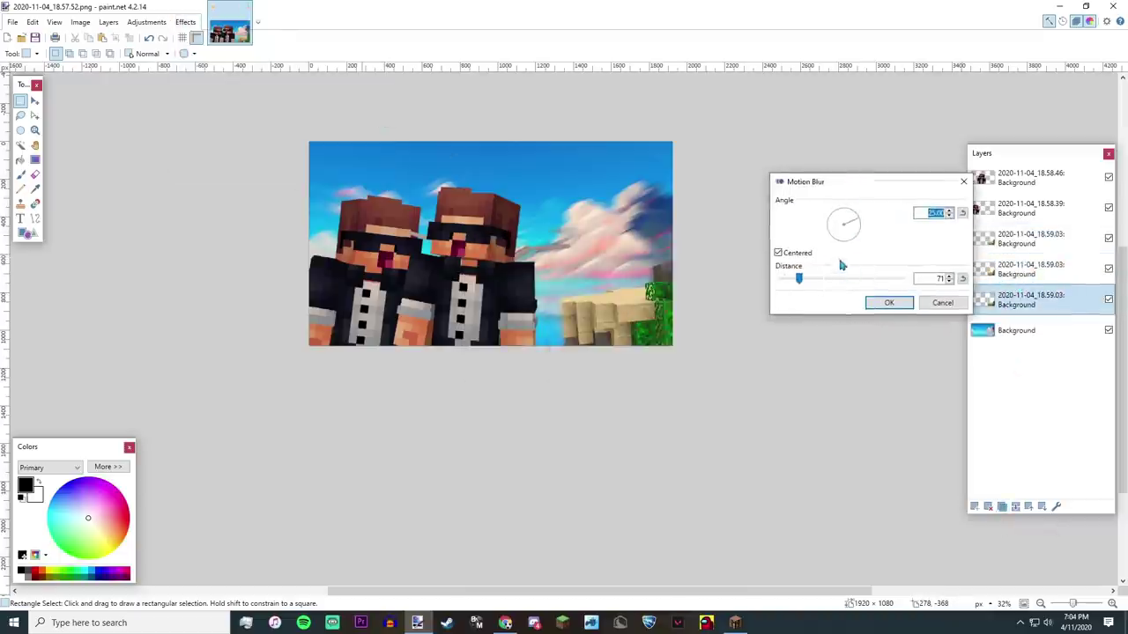
left_click(819, 284)
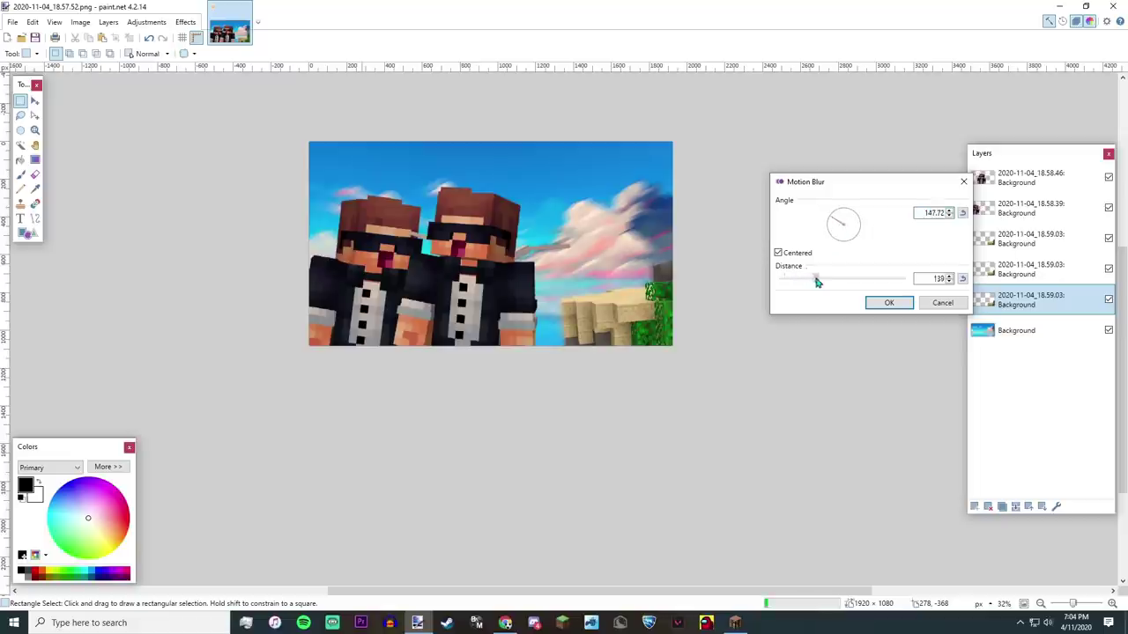
left_click_drag(834, 218, 810, 227)
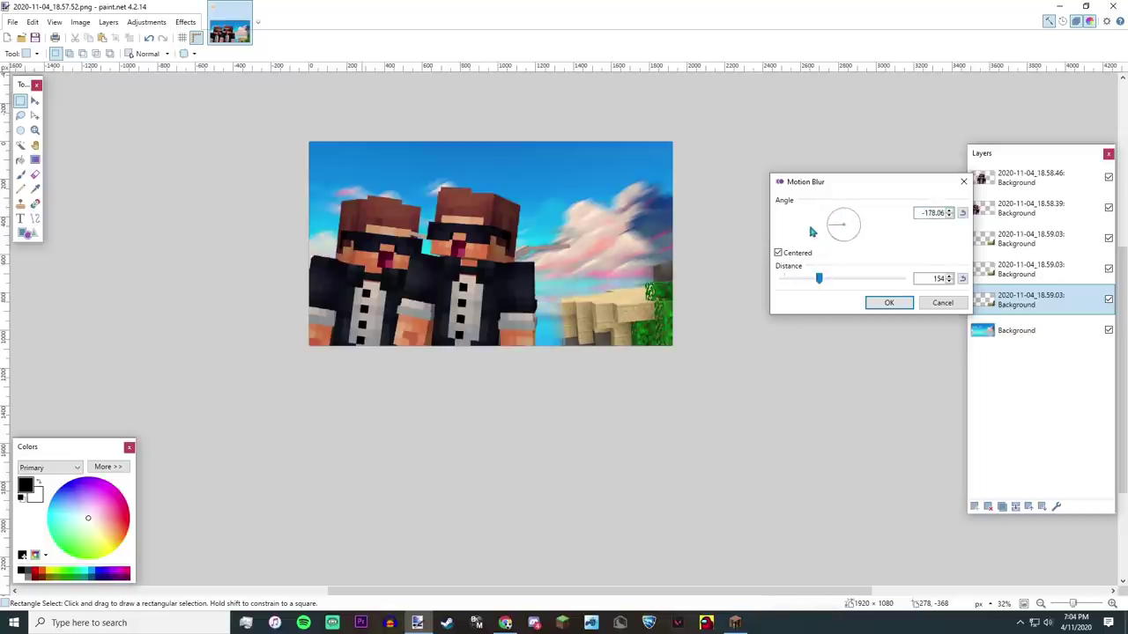
left_click(888, 303)
Darken the middle island copy to solid black with a color adjustment.
left_click(1026, 269)
left_click(152, 23)
left_click(176, 67)
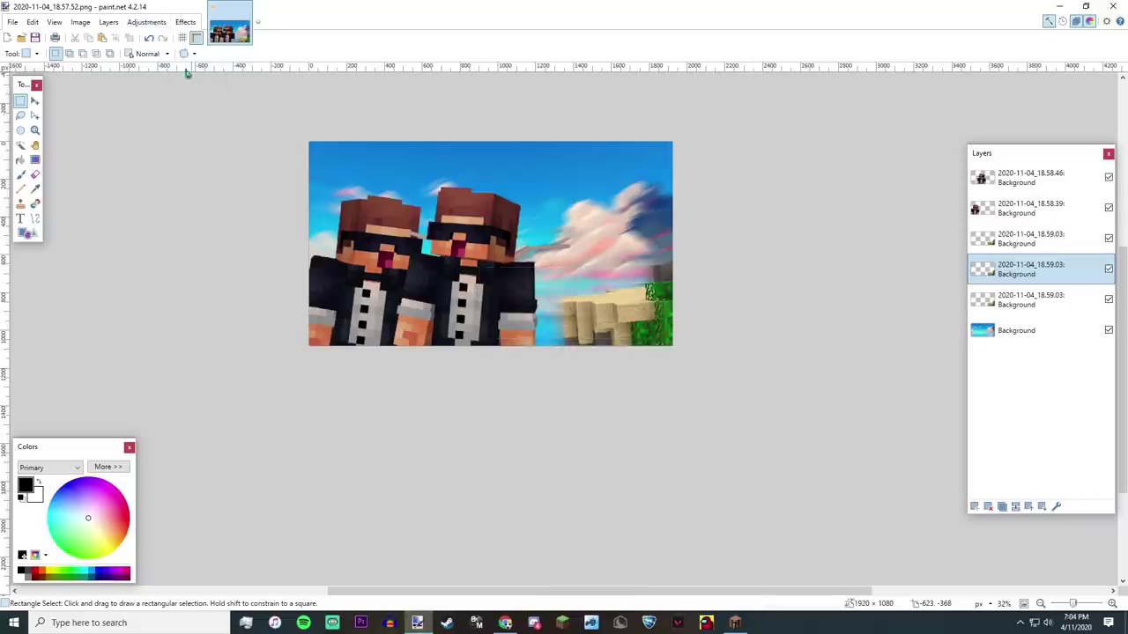
key("Return")
Apply a Gaussian Blur to the blackened middle island copy to form a soft shadow behind the island.
left_click(185, 22)
mouse_move(197, 69)
left_click(346, 103)
left_click_drag(800, 217, 789, 223)
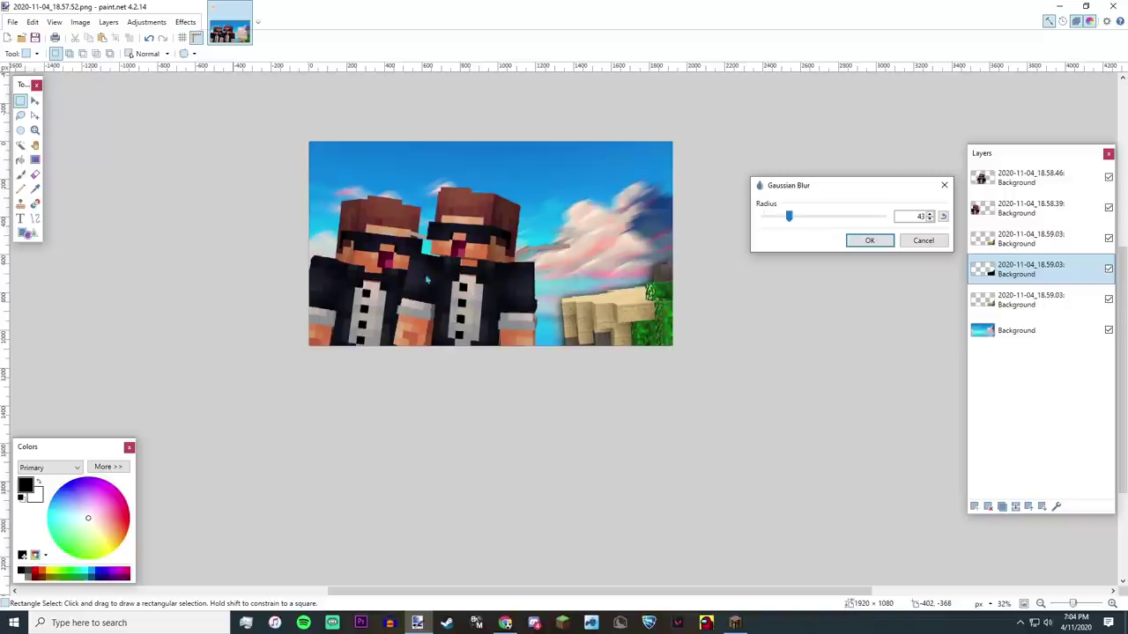
left_click_drag(788, 217, 892, 222)
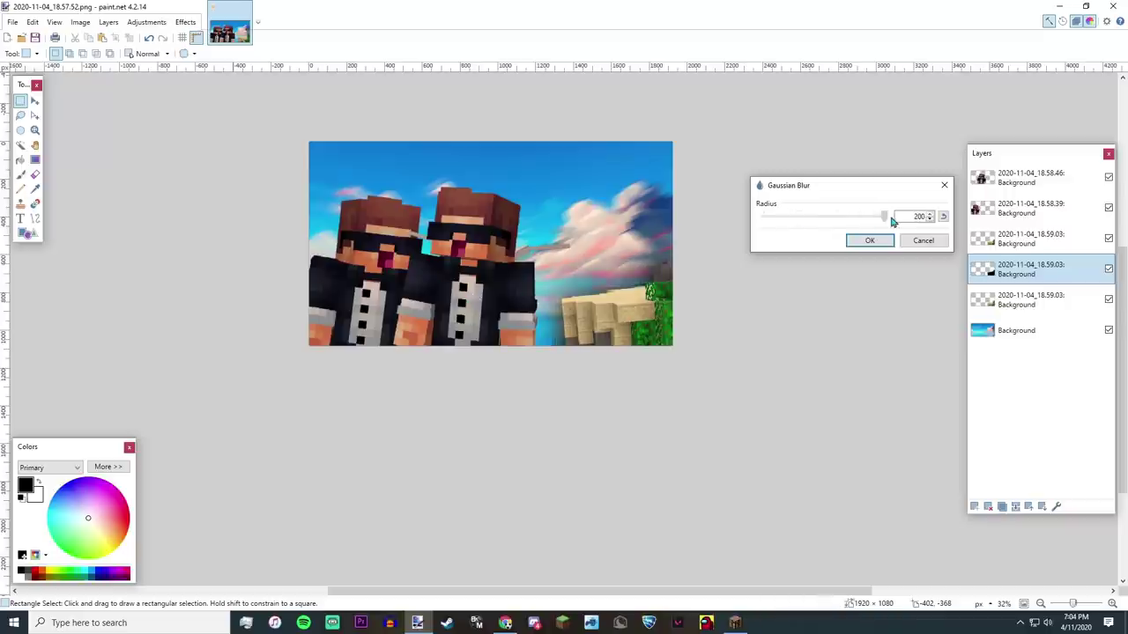
left_click_drag(891, 222, 784, 236)
left_click(867, 241)
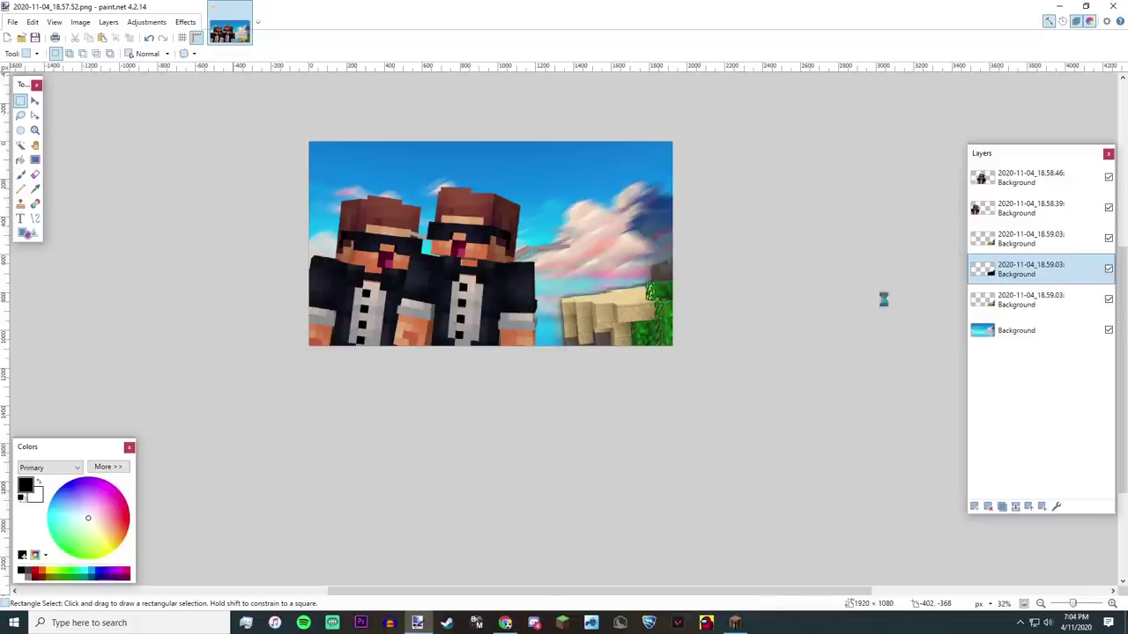
Set the black shadow copy's opacity to 190, then merge the three island copies into one layer.
key("F4")
left_click_drag(582, 226, 881, 201)
left_click_drag(893, 300, 869, 306)
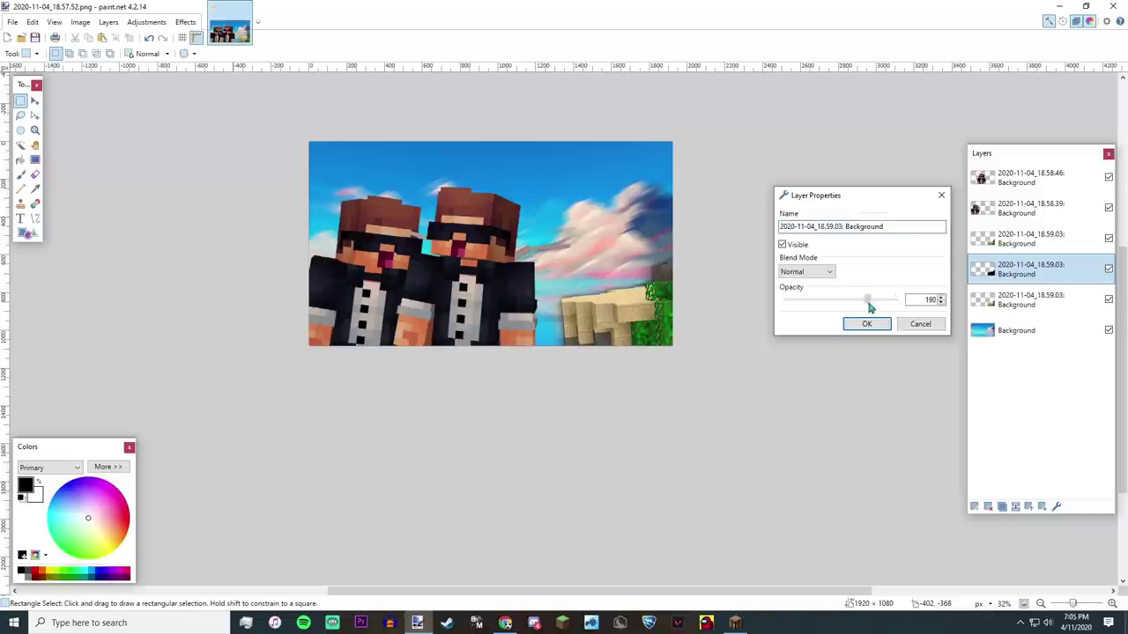
left_click(867, 324)
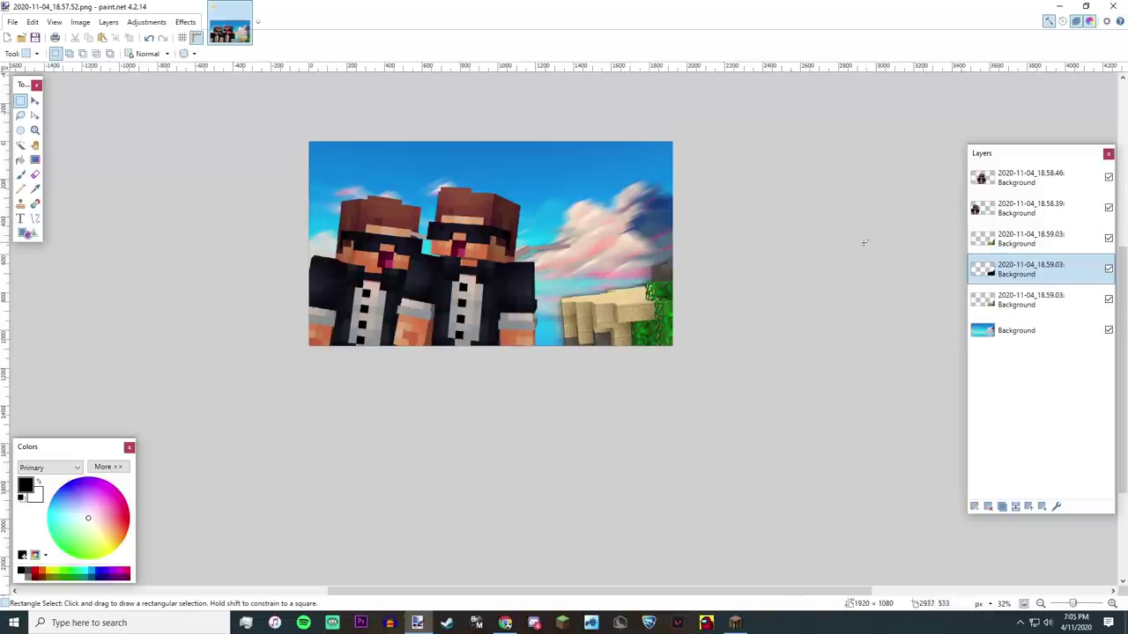
left_click(993, 238)
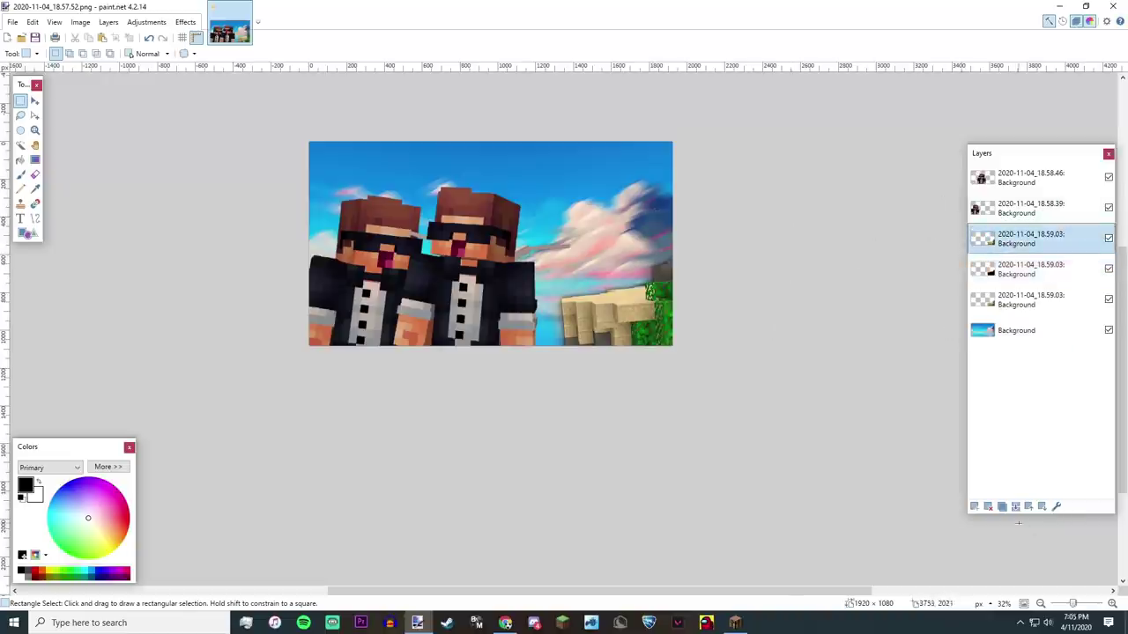
left_click(1015, 507)
left_click(1015, 508)
Duplicate the 18.58.39 character layer twice and the 18.58.46 character layer twice.
left_click(1005, 208)
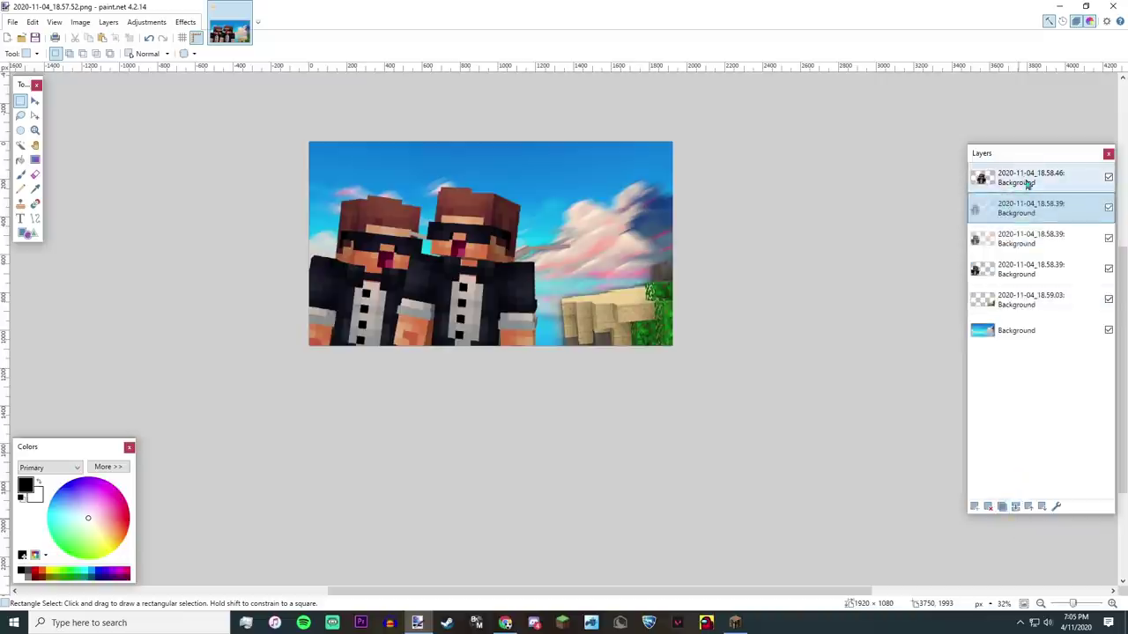
left_click(1027, 184)
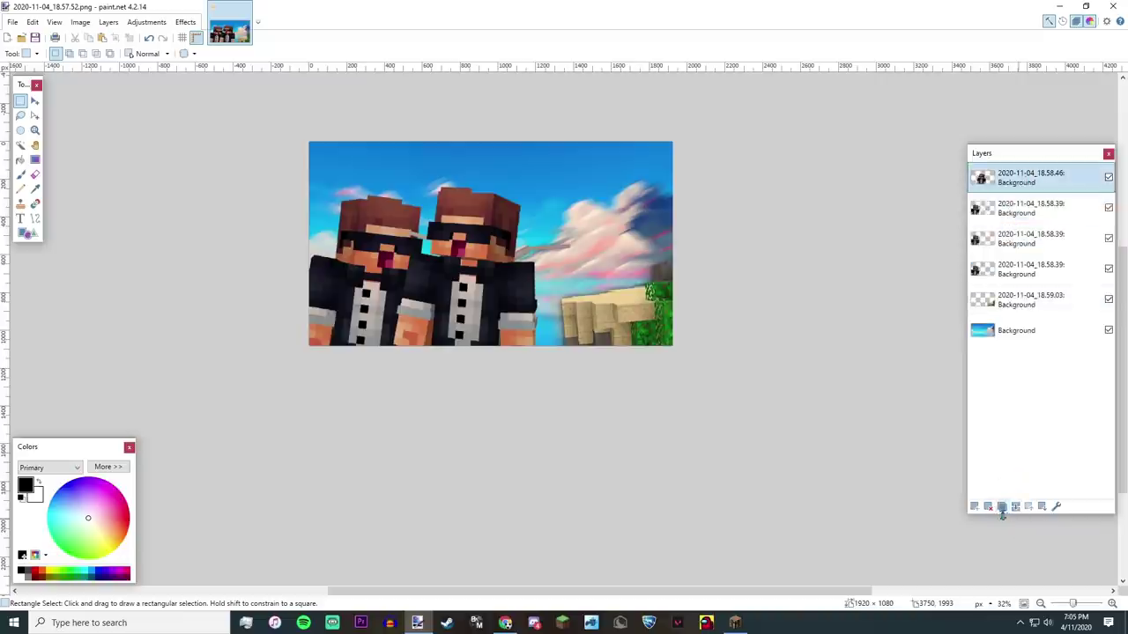
left_click(1002, 506)
left_click(1001, 506)
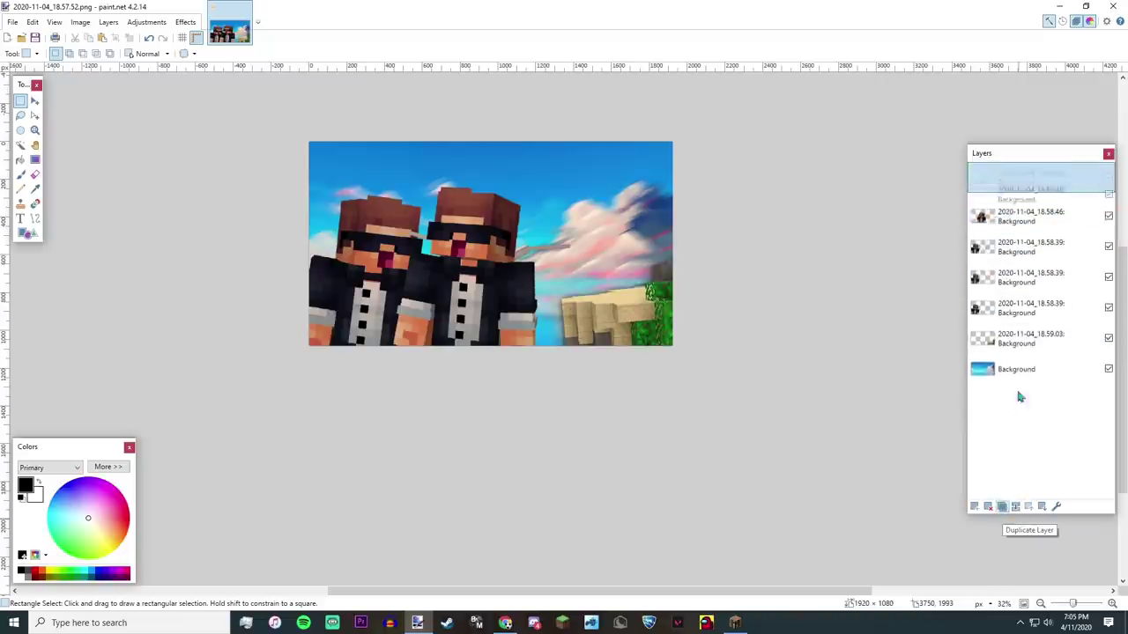
Merge all the character copies down into a single 18.58.39 layer and duplicate that layer twice.
left_click(1018, 507)
left_click(1018, 507)
left_click(1018, 507)
left_click(1018, 508)
left_click(1017, 507)
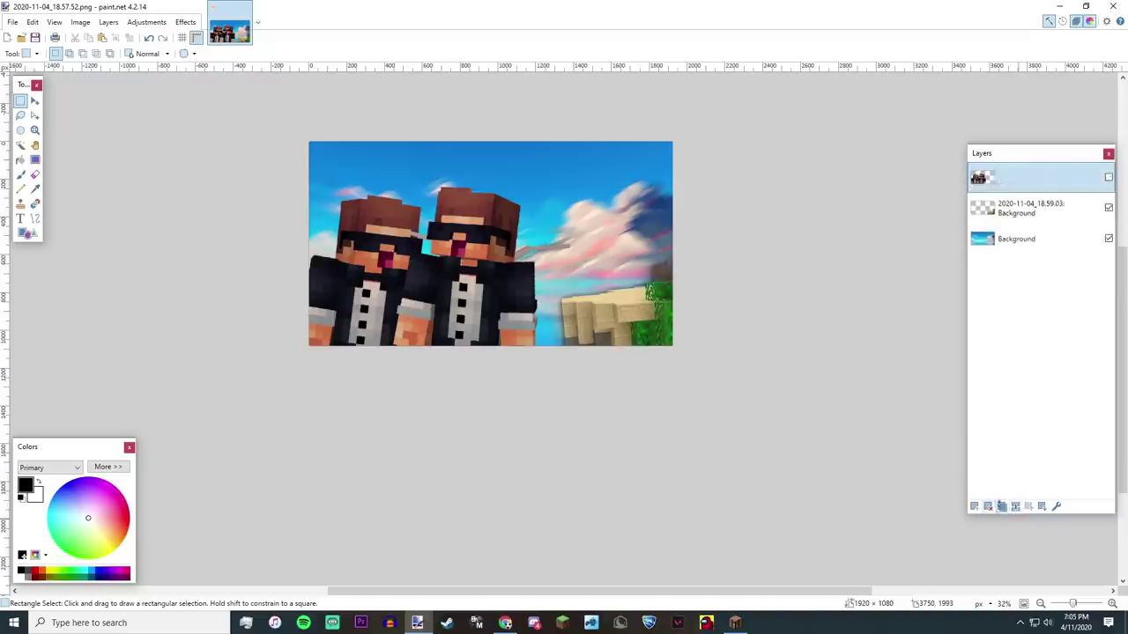
left_click(987, 507)
key("ctrl+z")
key("ctrl+z")
key("ctrl+z")
key("ctrl+z")
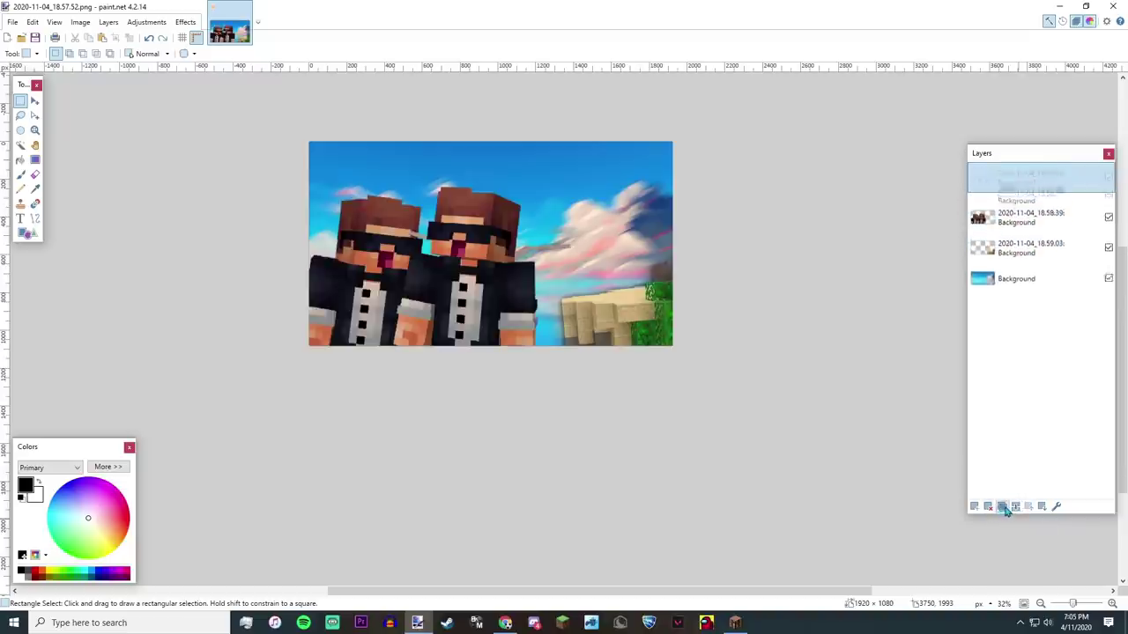
Set up a centered Motion Blur at angle -178.06 on the lowest of the three 18.58.39 character copies.
left_click(1026, 238)
left_click(185, 21)
mouse_move(211, 69)
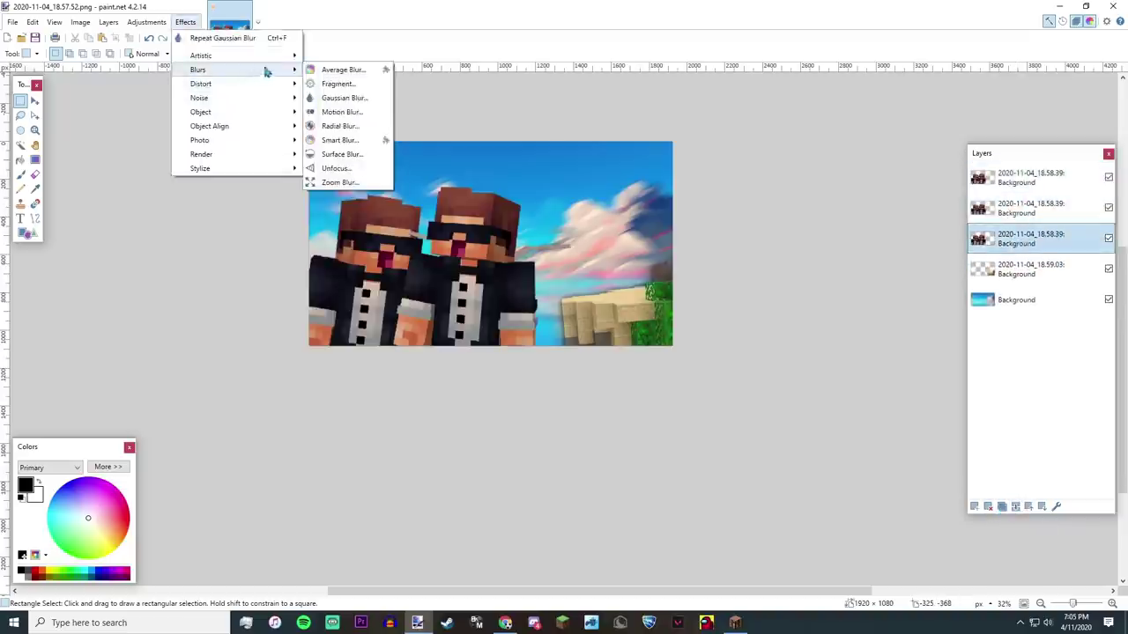
left_click(355, 115)
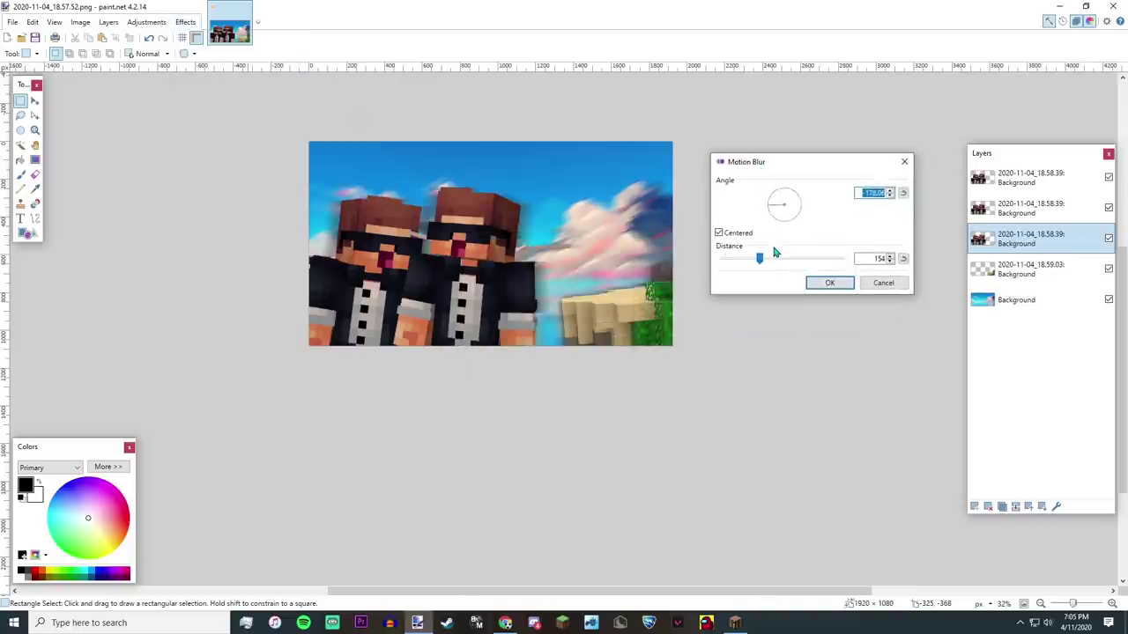
left_click_drag(759, 262, 761, 257)
Switch to Chrome and examine the older thumbnails on the SammyGreen channel's video page.
left_click(505, 623)
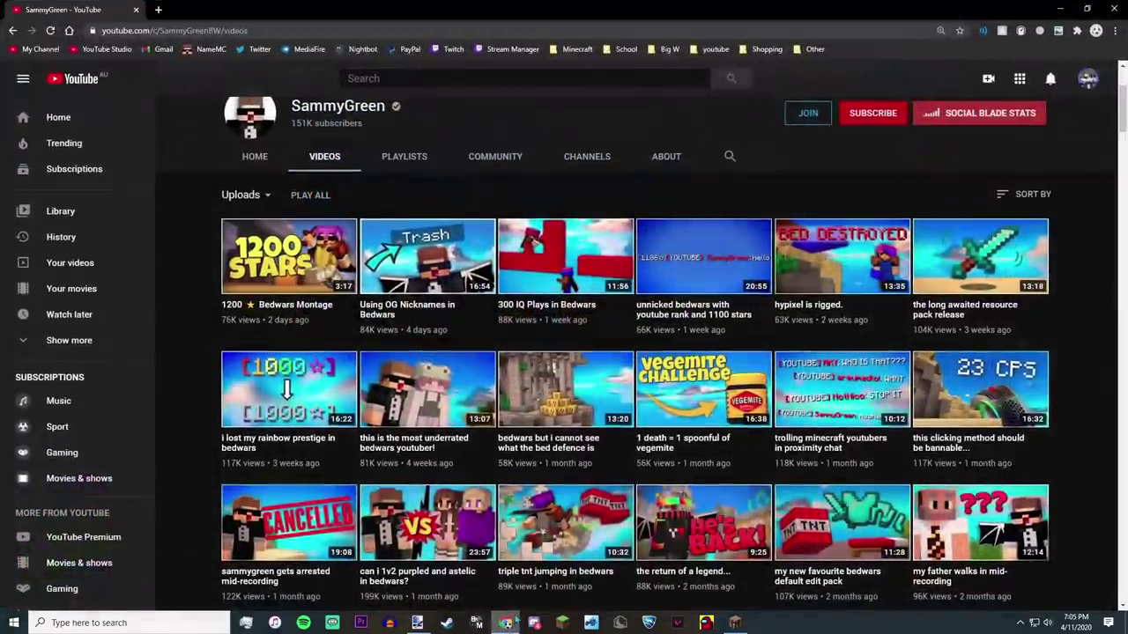
scroll(518, 293, "down", 5)
scroll(518, 295, "down", 12)
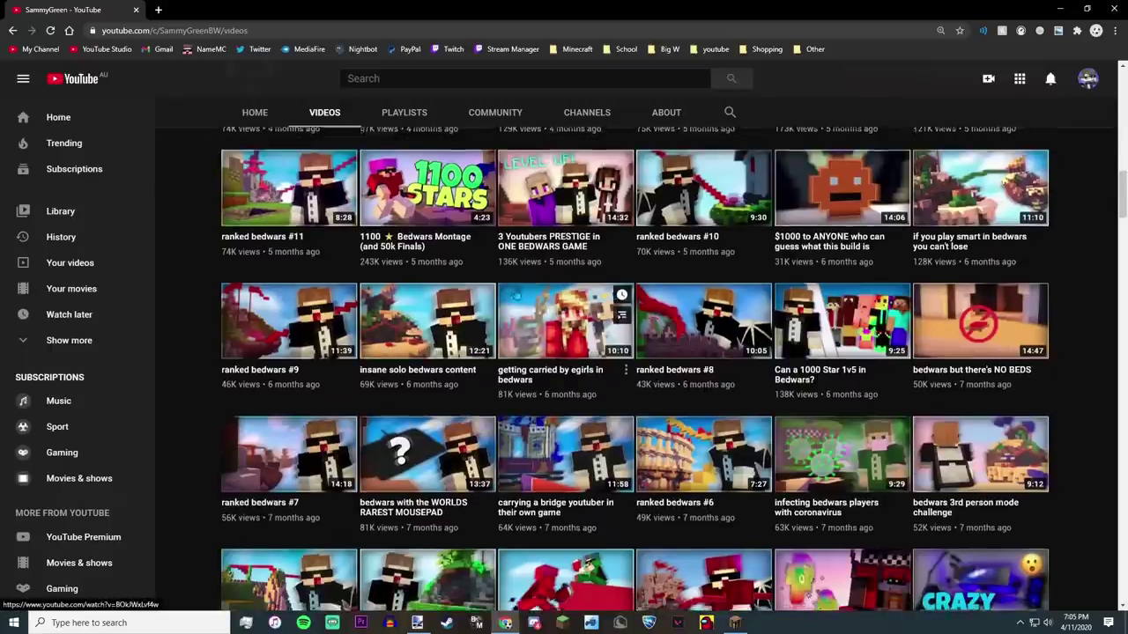
scroll(515, 296, "down", 7)
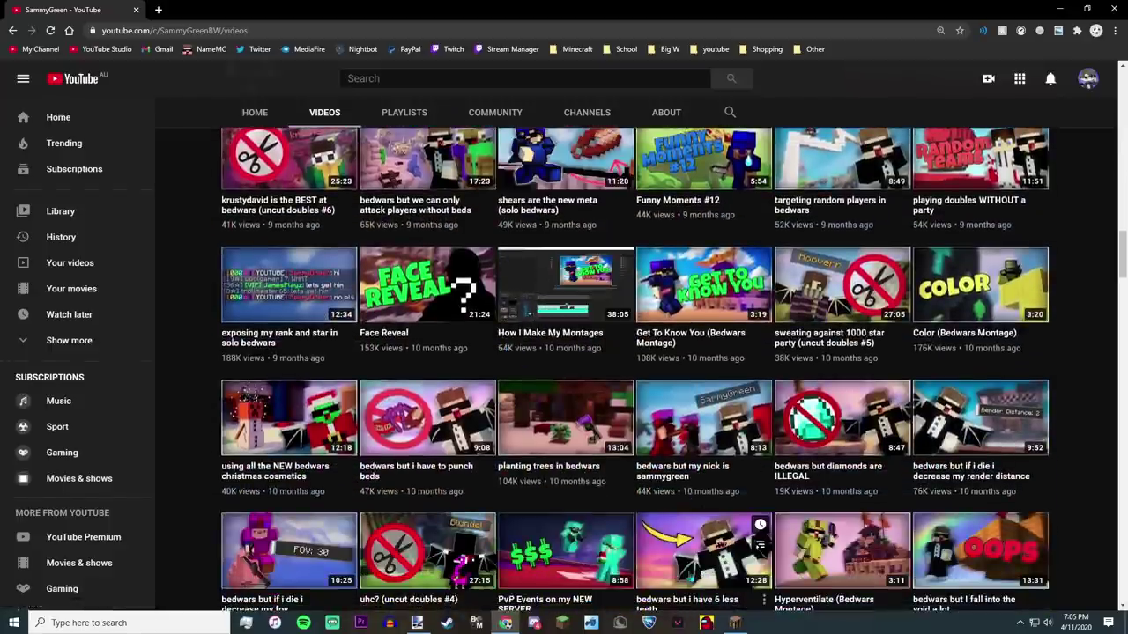
scroll(617, 392, "down", 5)
scroll(617, 392, "down", 5)
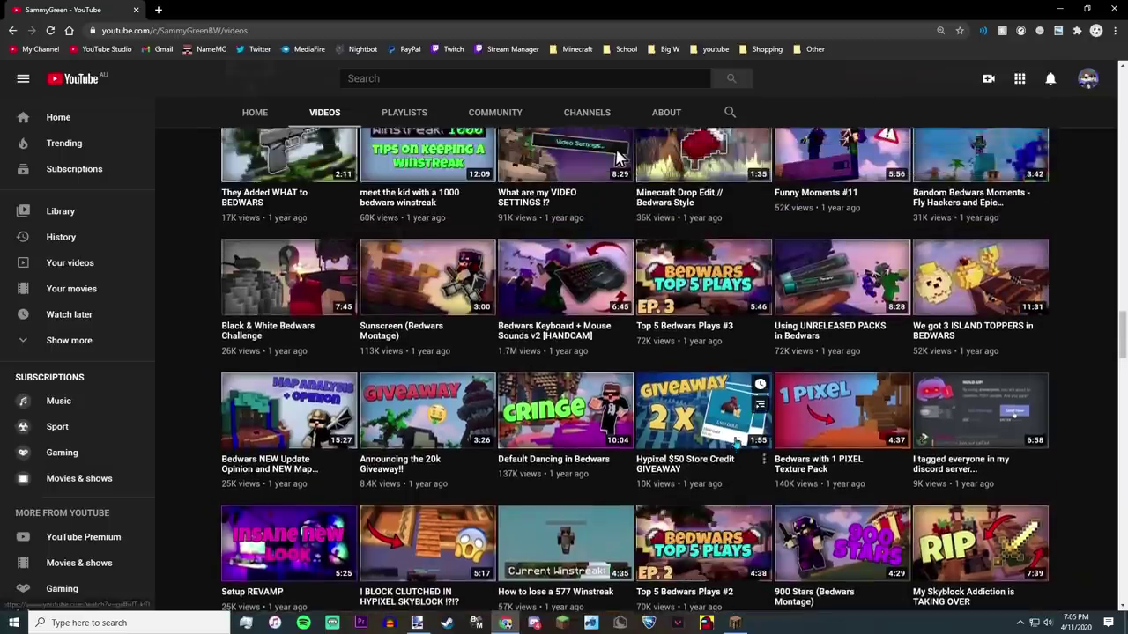
scroll(619, 157, "up", 3)
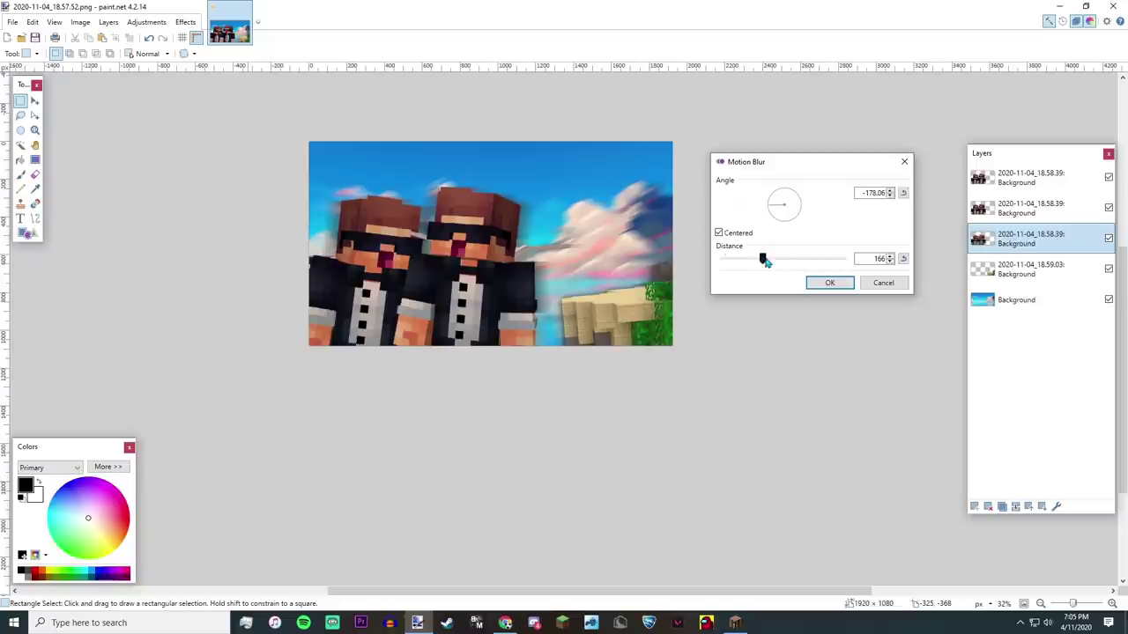
Back in paint.net, apply the Motion Blur to the lowest character copy with a distance of 154.
mouse_move(765, 261)
left_mouse_down()
mouse_move(782, 261)
mouse_move(764, 263)
left_mouse_up()
left_click(829, 283)
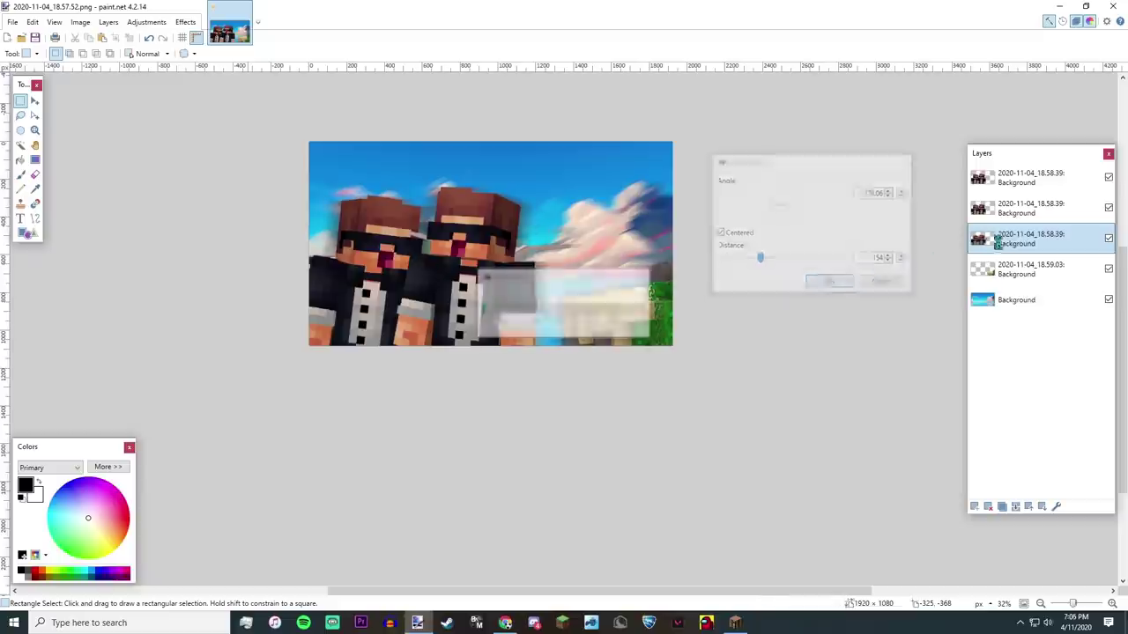
Turn the middle character copy white by setting its brightness to 100 and contrast to -100.
left_click(1031, 208)
left_click(136, 22)
left_click(159, 65)
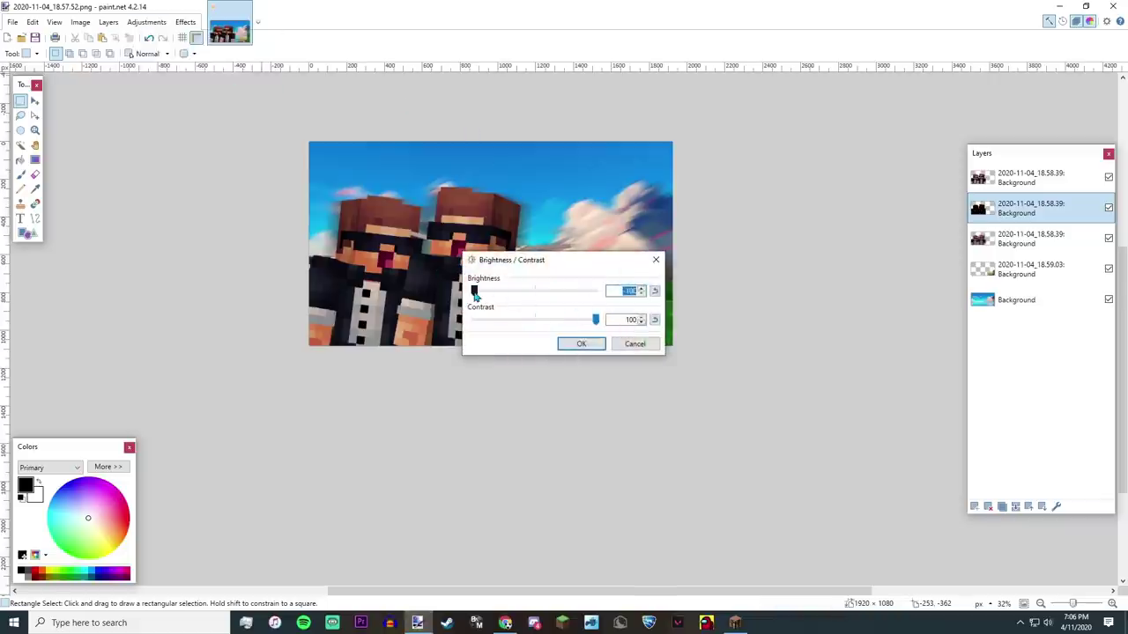
left_click_drag(476, 296, 474, 321)
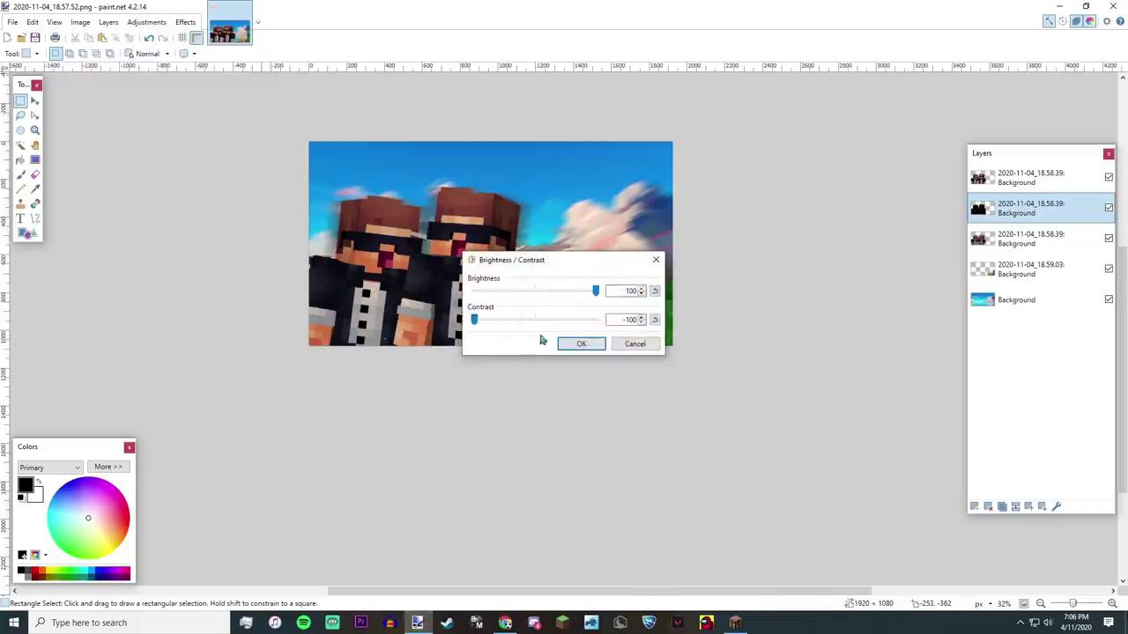
left_click(582, 344)
Apply a Gaussian Blur with a radius of about 49 to the whitened middle character copy.
left_click(185, 22)
mouse_move(202, 69)
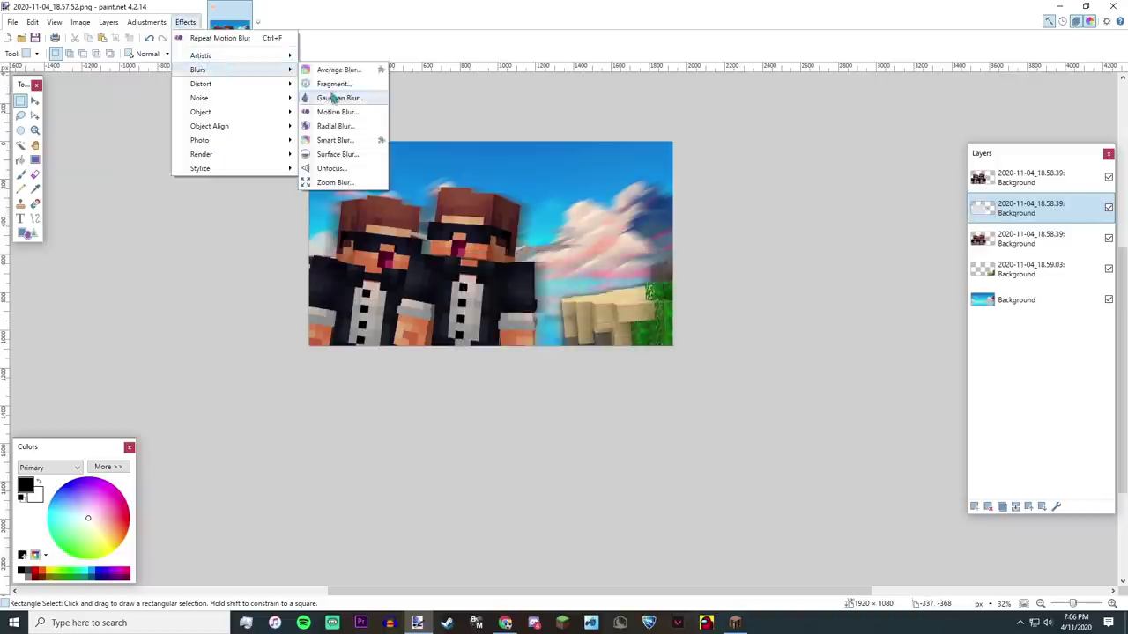
left_click(321, 96)
left_click_drag(493, 305, 502, 312)
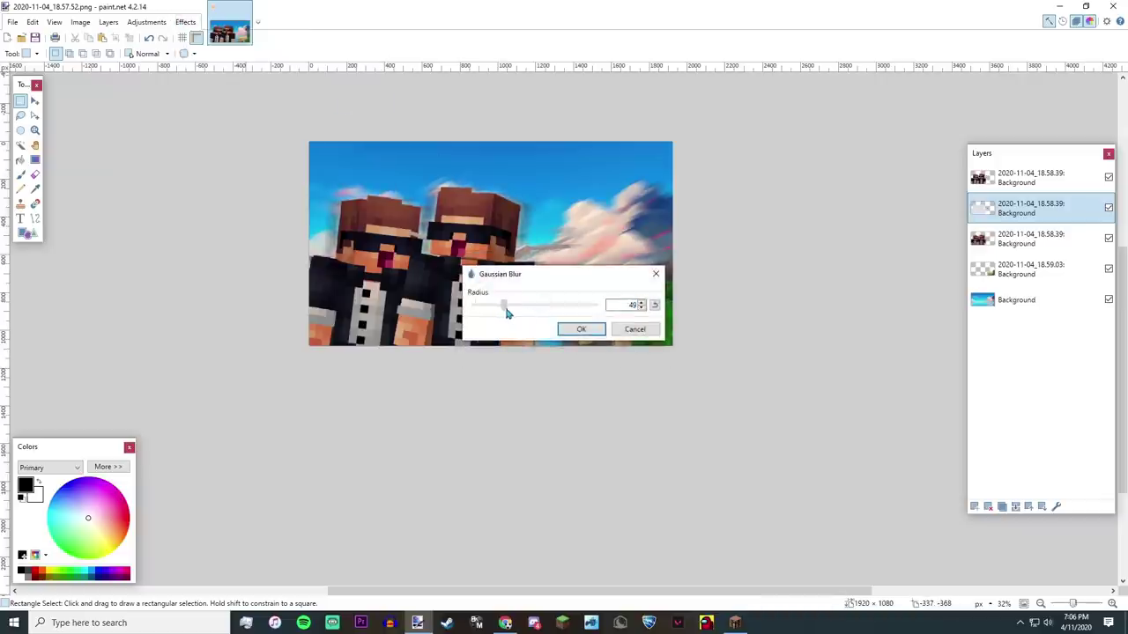
left_click(581, 329)
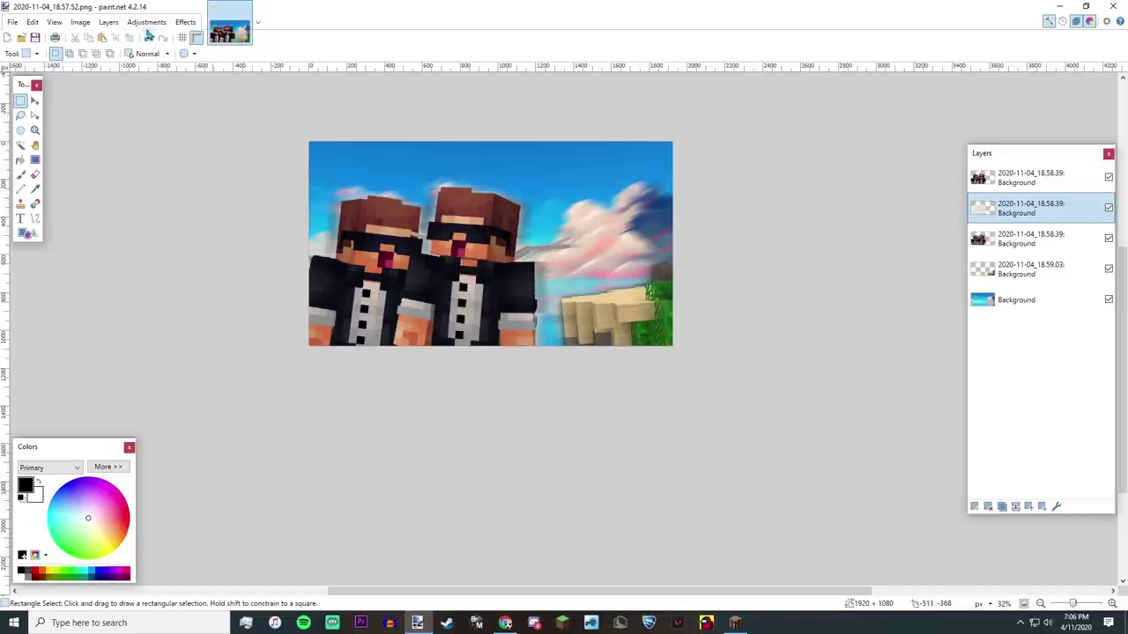
Strengthen the white glow on the middle character copy by setting both brightness and contrast to 100.
left_click(146, 23)
left_click(171, 67)
left_click_drag(475, 318, 675, 316)
left_click_drag(596, 292, 272, 305)
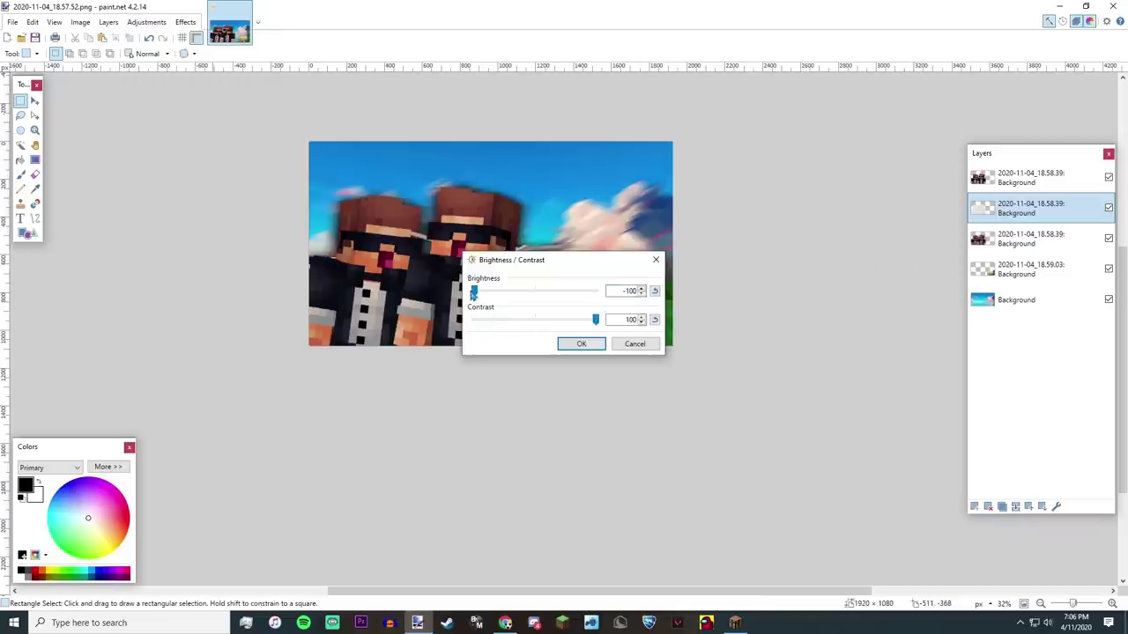
left_click_drag(474, 293, 649, 288)
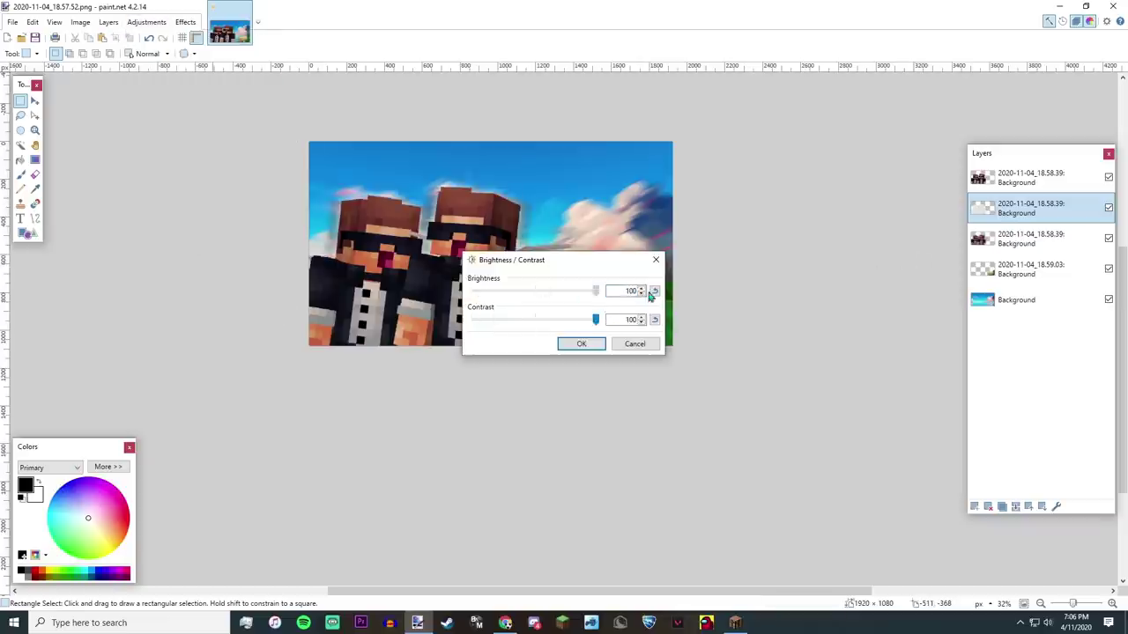
left_click(580, 344)
Merge the three 18.58.39 character copies down into one layer.
left_click(1032, 189)
left_click(1015, 506)
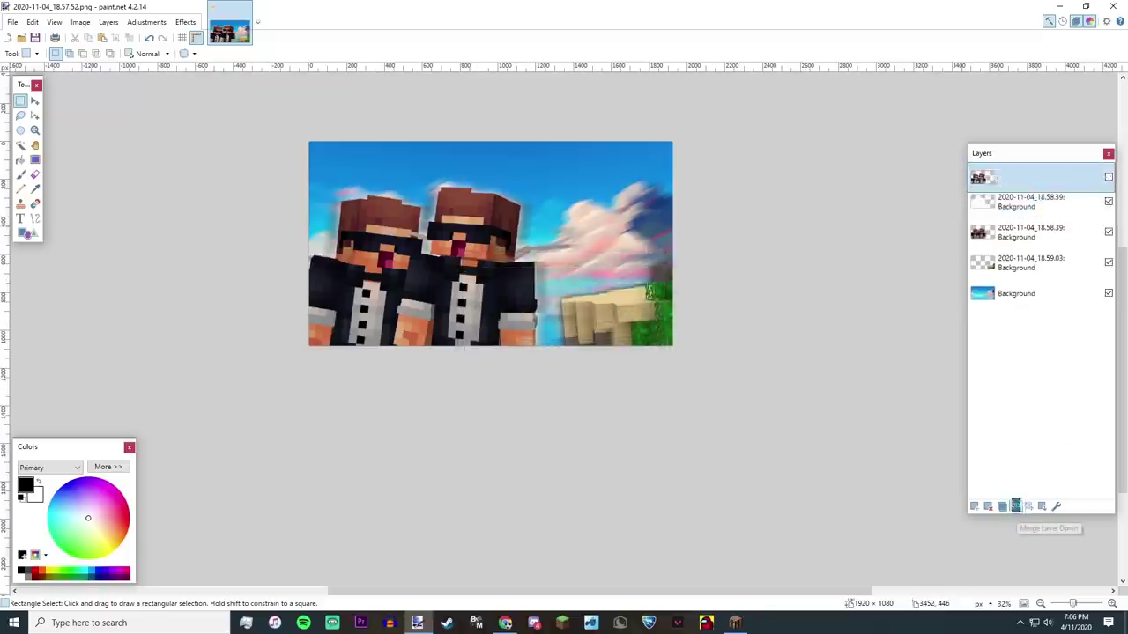
left_click(1015, 505)
Adjust the Background layer's Levels with a lowered input white point, a raised input black point and gamma 0.90.
left_click(1028, 248)
left_click(146, 22)
left_click(167, 180)
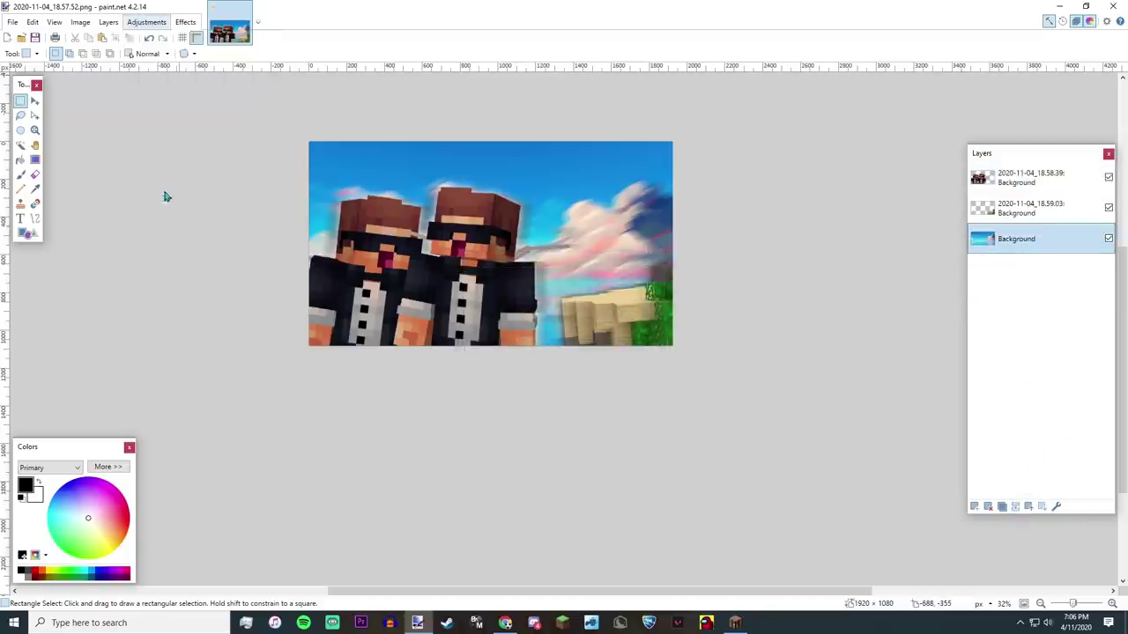
left_click_drag(529, 224, 798, 175)
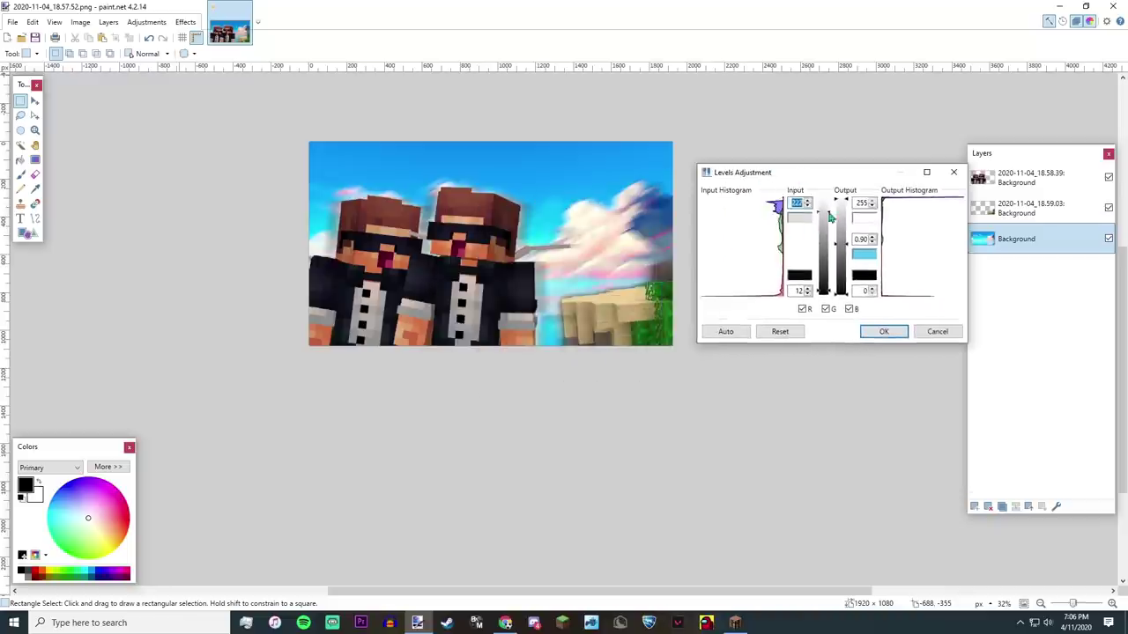
left_click_drag(826, 212, 826, 208)
left_click_drag(824, 291, 825, 284)
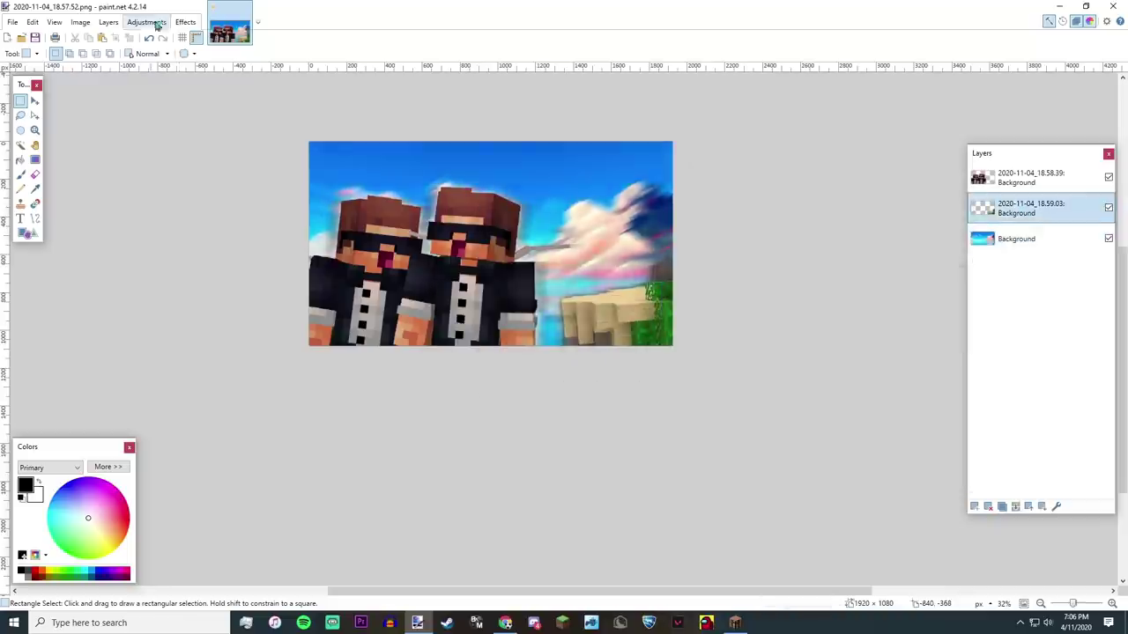
Adjust Levels on the 18.59.03 island layer and on the character layer, giving the characters input white 234 and gamma 0.78.
left_click(146, 22)
left_click(167, 180)
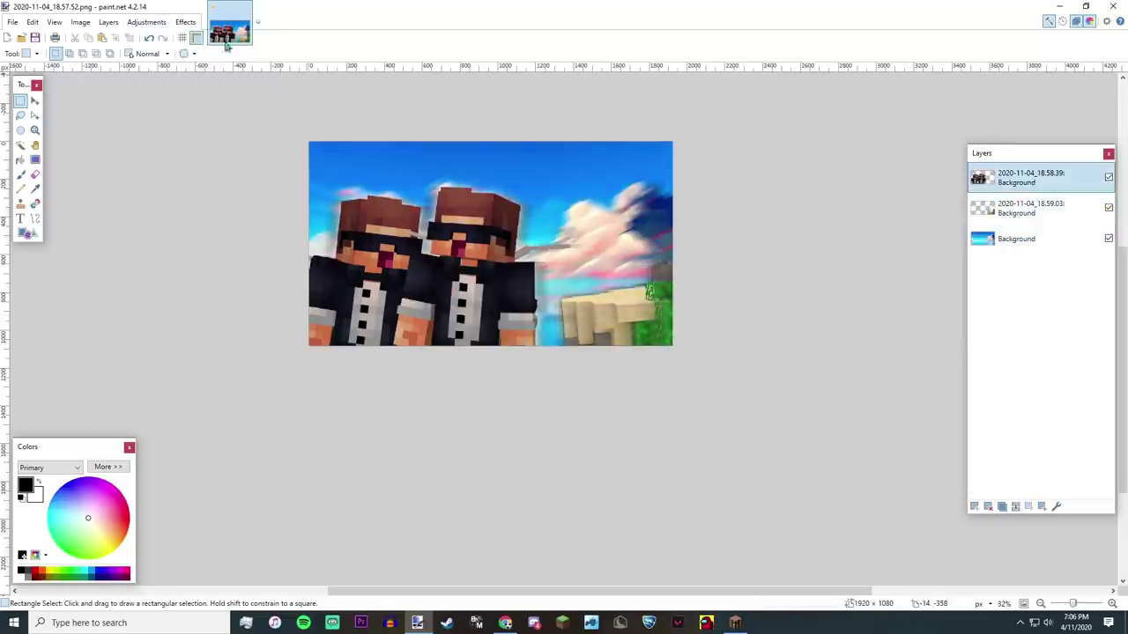
left_click(147, 22)
left_click(168, 180)
left_click_drag(907, 188, 907, 195)
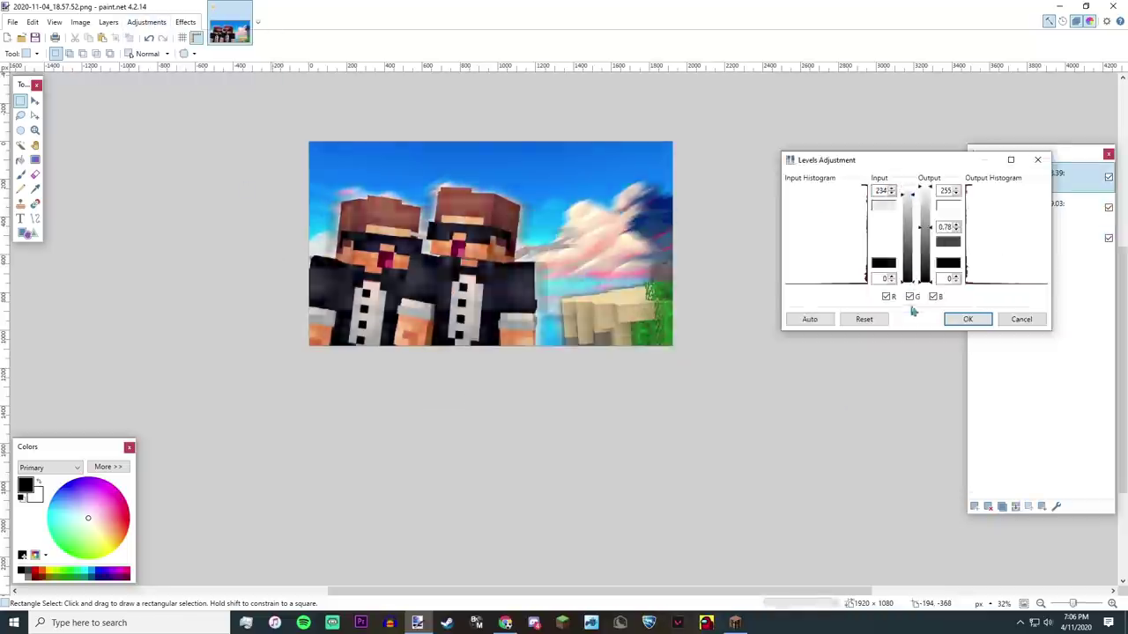
left_click_drag(925, 281, 925, 282)
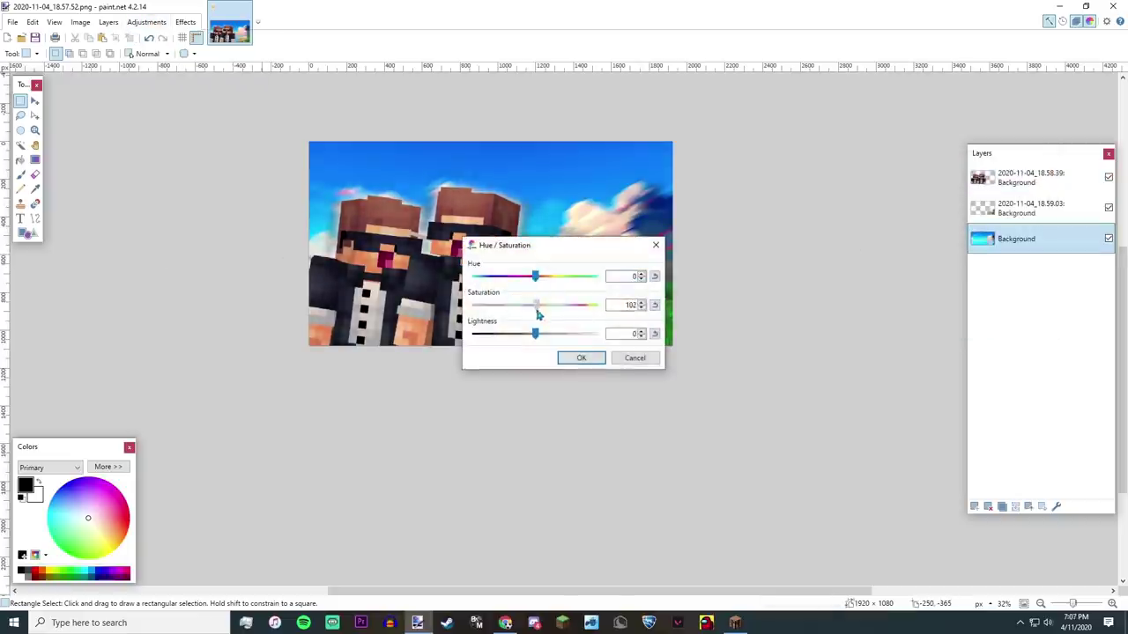
Select the merged 18.58.39 character layer.
left_click(991, 187)
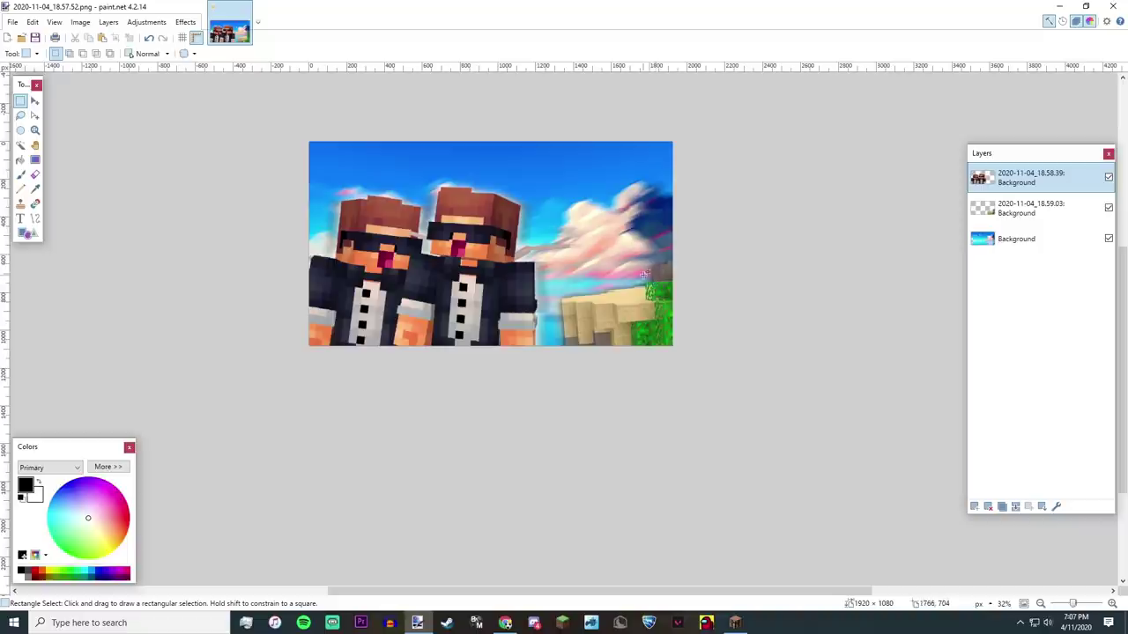
Make the 2020-11-04_18.59.03 terrain layer active and leave the canvas without a selection.
left_click(1036, 213)
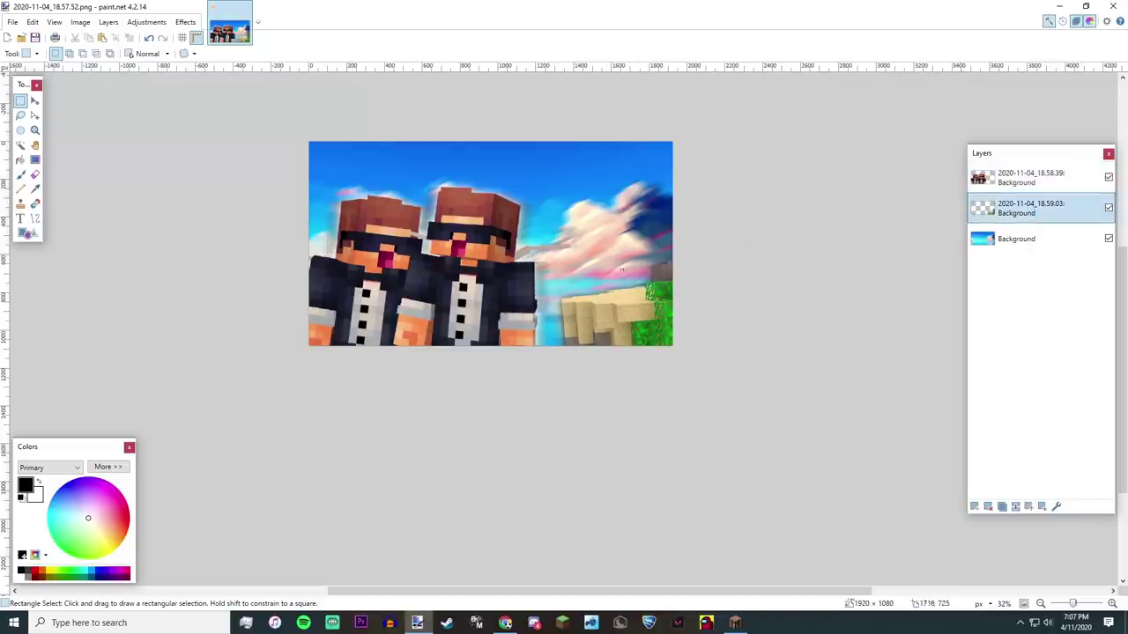
left_click_drag(549, 223, 707, 333)
left_click(614, 263)
left_click(146, 22)
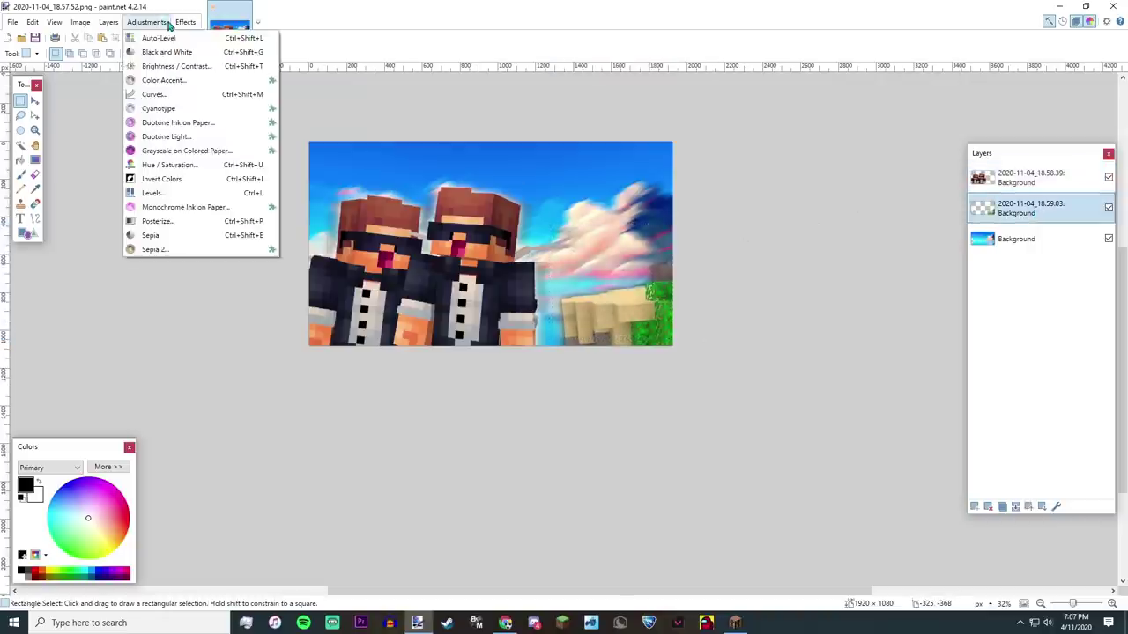
left_click(163, 178)
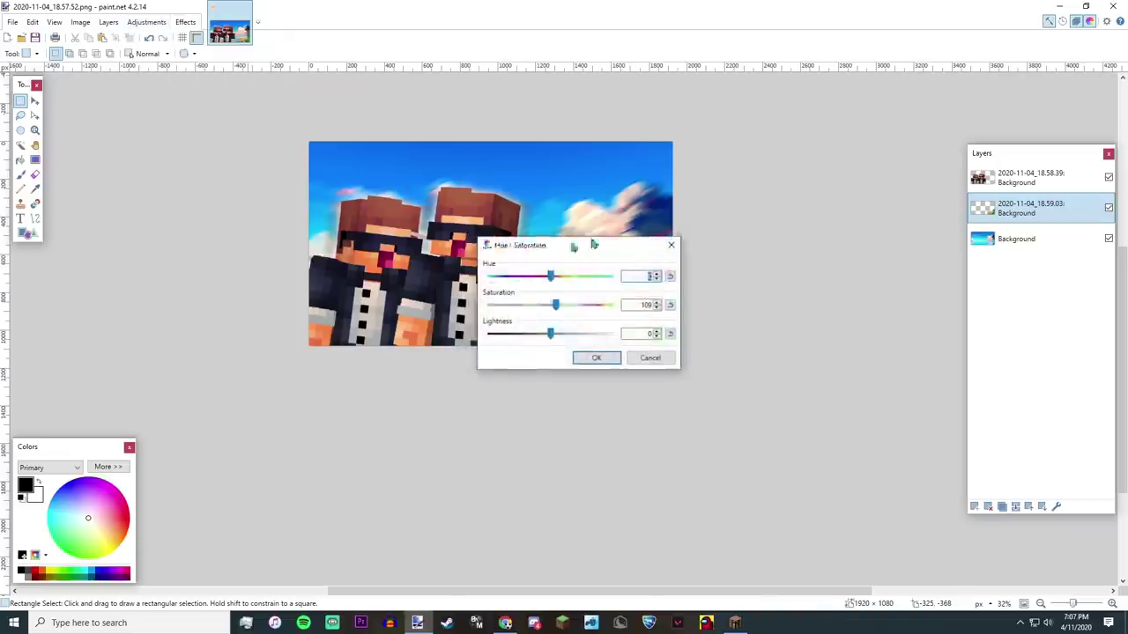
left_click_drag(578, 245, 837, 198)
left_click(887, 303)
left_click(146, 22)
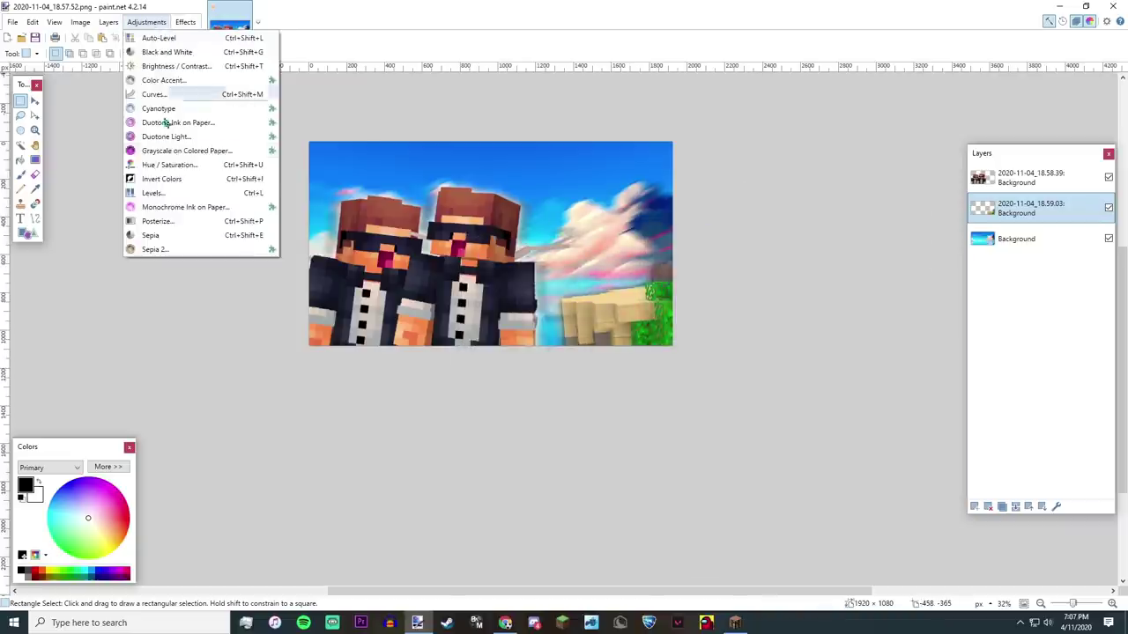
left_click(176, 194)
left_click_drag(908, 251, 903, 247)
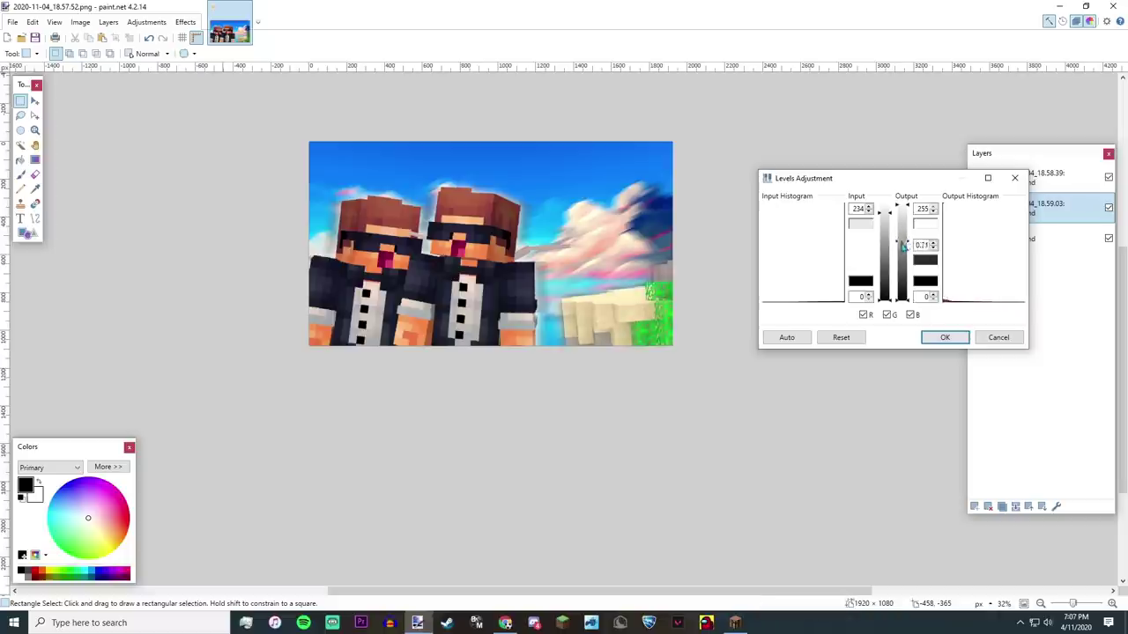
left_click(995, 339)
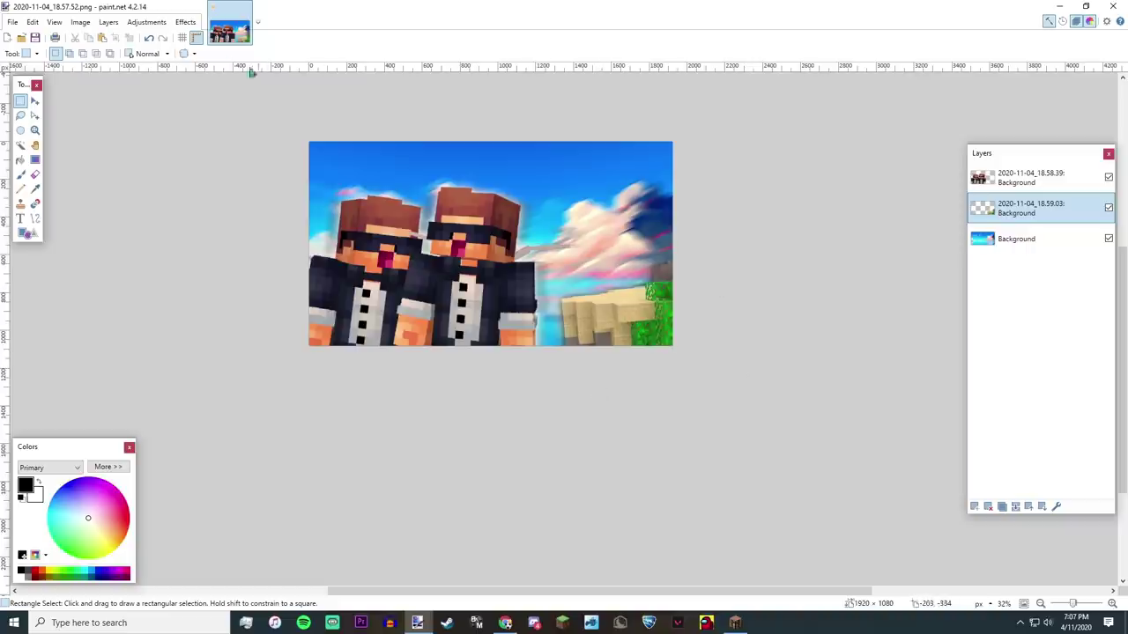
Apply a Zoom Blur of amount 3, centred at -0.69, -1.19, to the terrain layer.
left_click(185, 22)
mouse_move(294, 62)
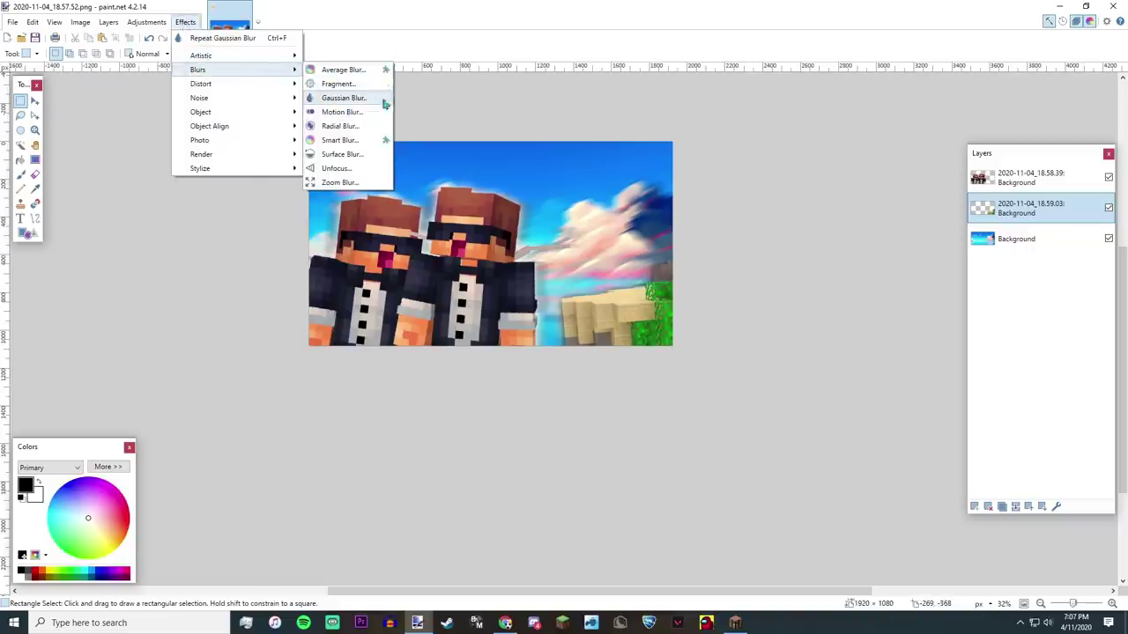
left_click(349, 183)
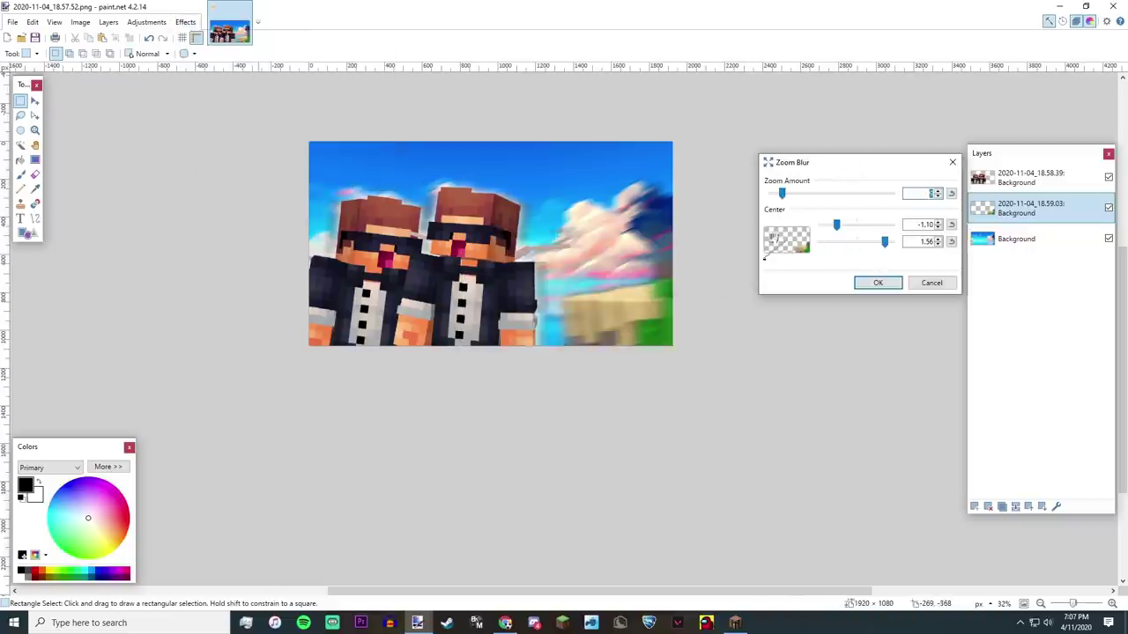
left_click_drag(764, 258, 774, 198)
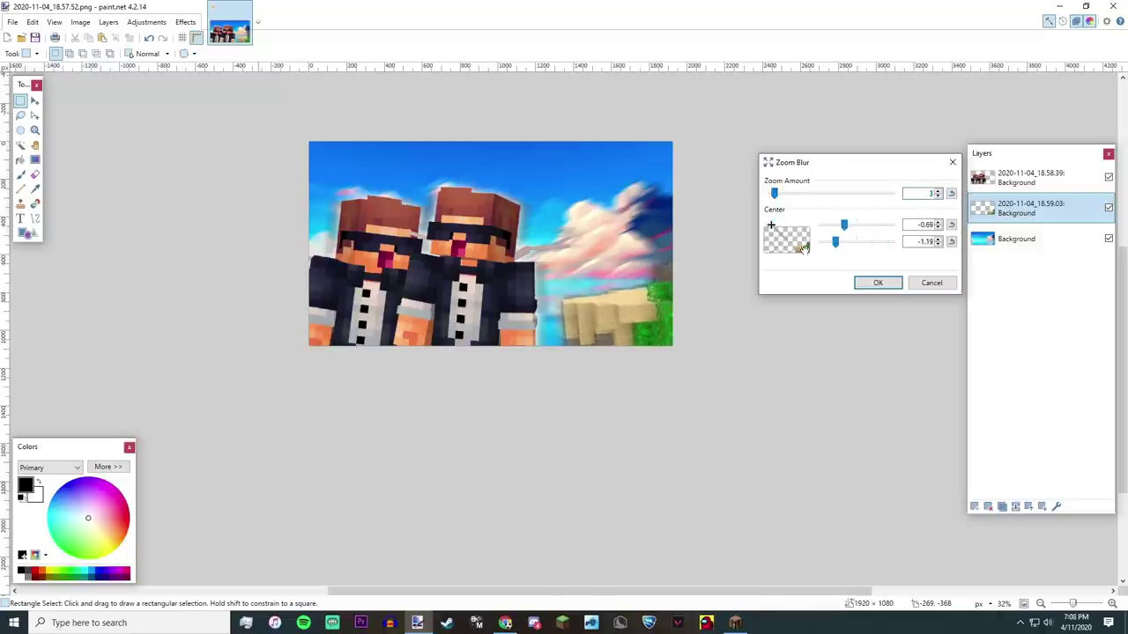
left_click(881, 283)
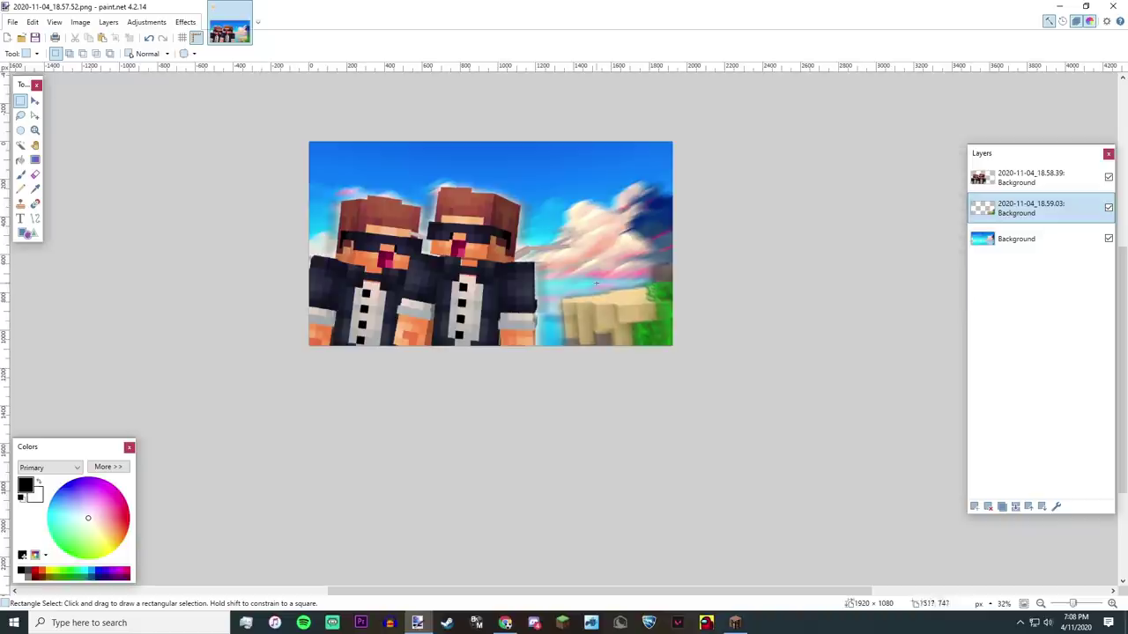
scroll(653, 211, "down", 3)
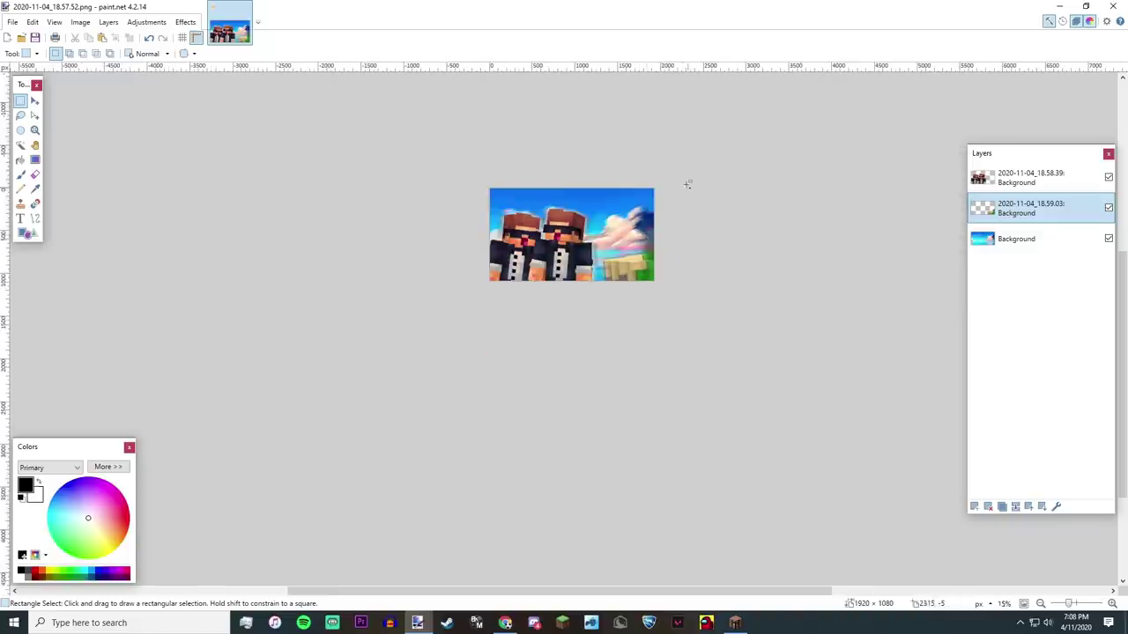
scroll(656, 188, "up", 3)
scroll(386, 298, "up", 2)
scroll(390, 295, "down", 6)
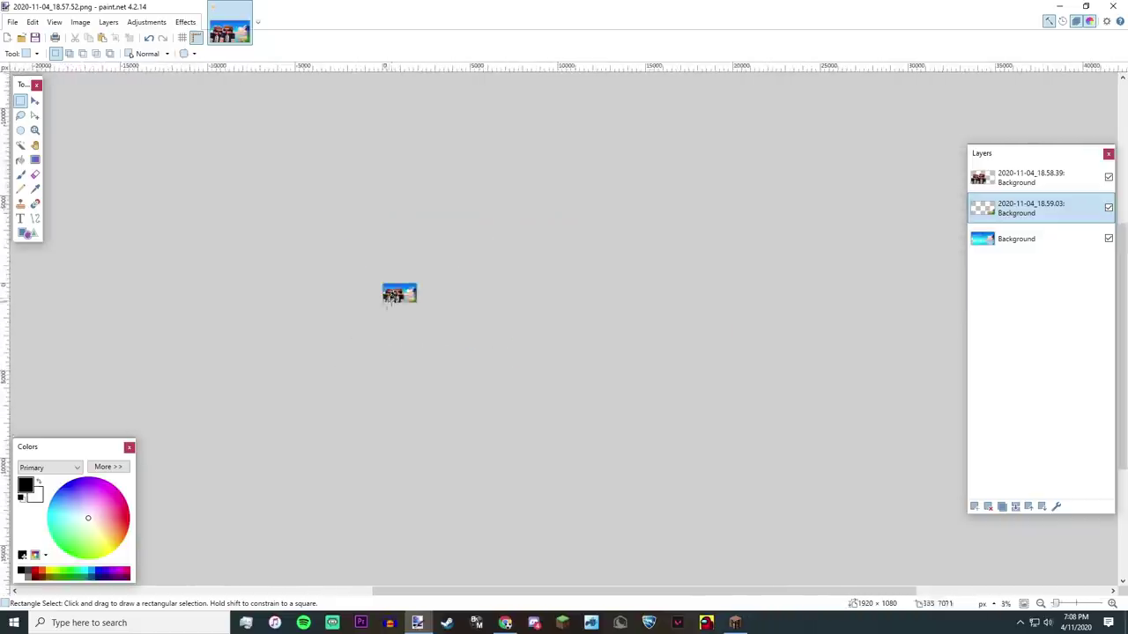
scroll(386, 306, "up", 9)
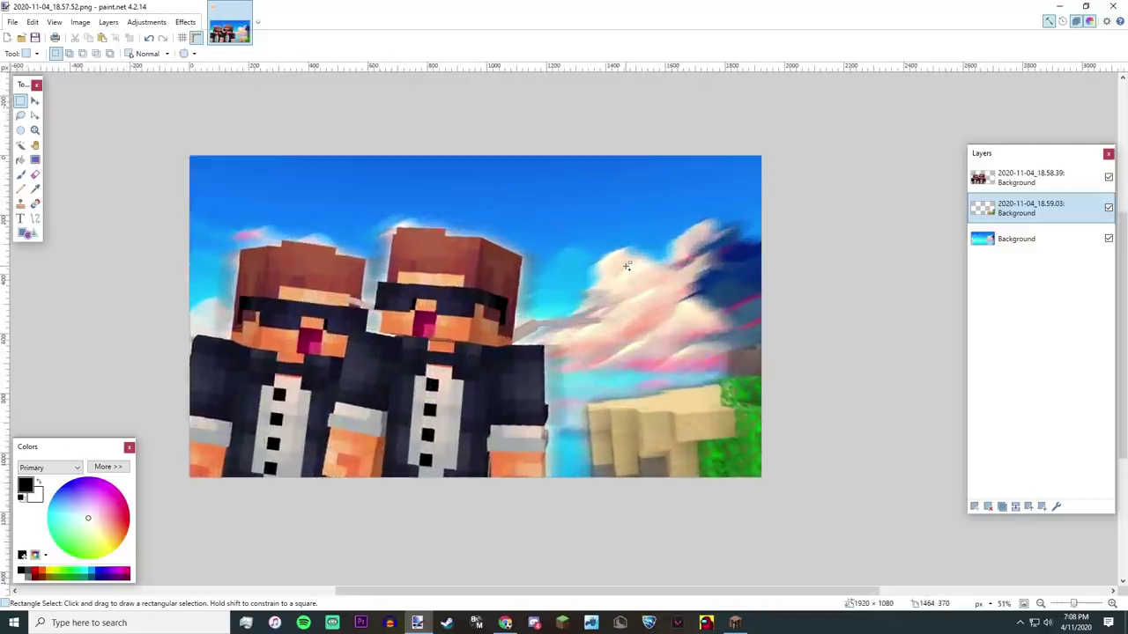
Shrink the upper Background layer about 12 px inwards from the canvas edges, exposing the lighter copy beneath as a frame.
scroll(630, 269, "down", 1)
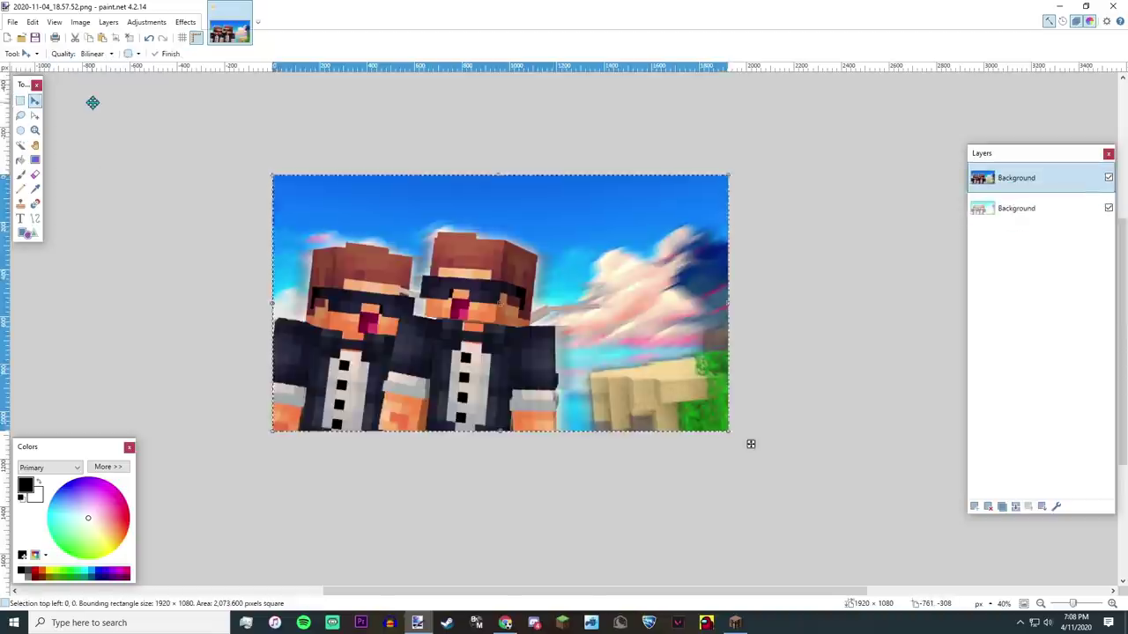
scroll(775, 288, "up", 5)
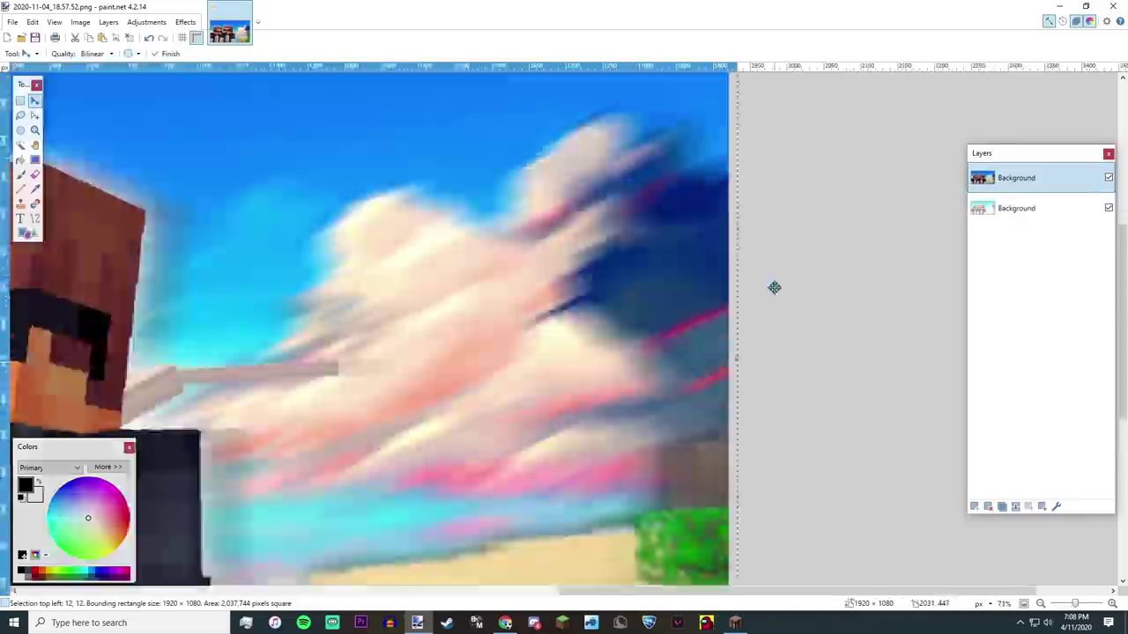
scroll(636, 353, "up", 8)
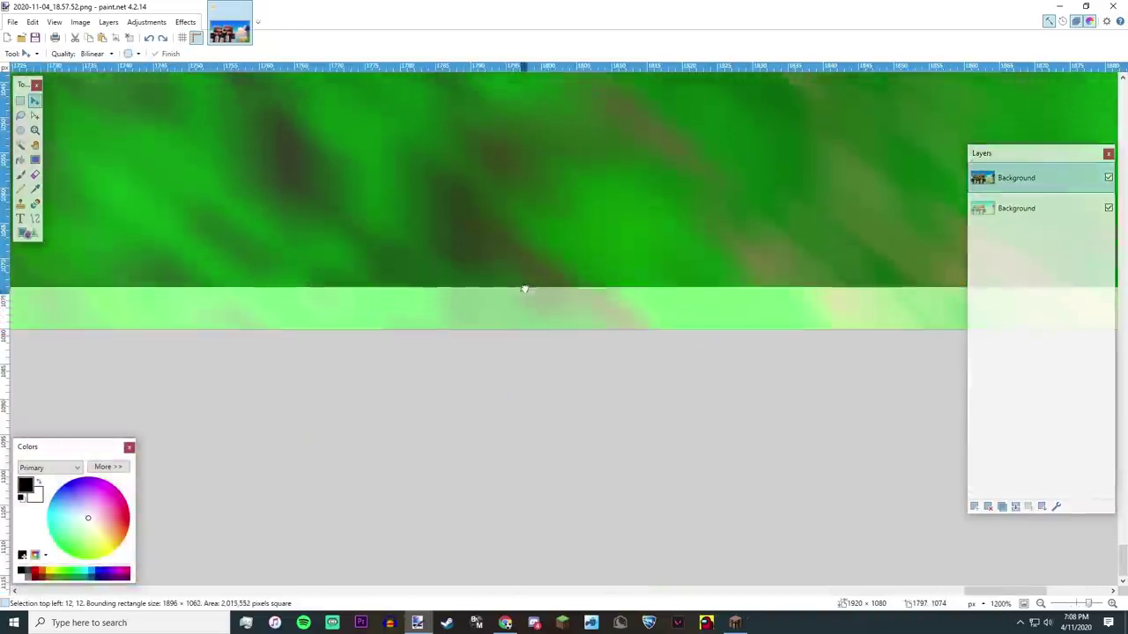
Import the black border image as a new top layer and resize it to 1896 × 1056 px inside the light frame.
key("ctrl+o")
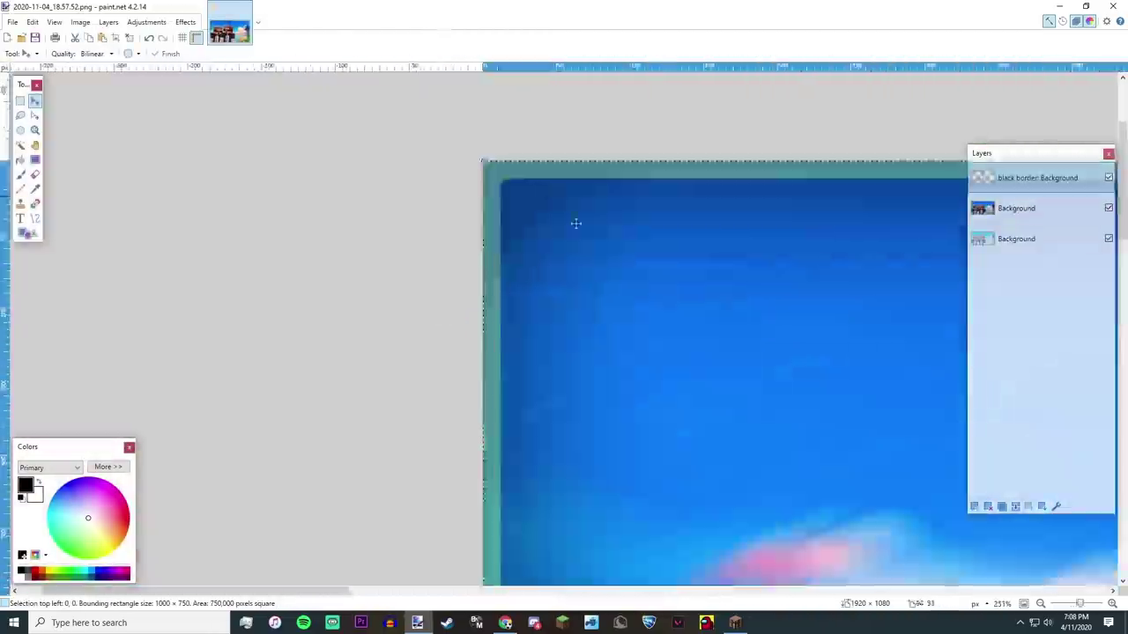
scroll(156, 323, "up", 4)
scroll(818, 287, "down", 5)
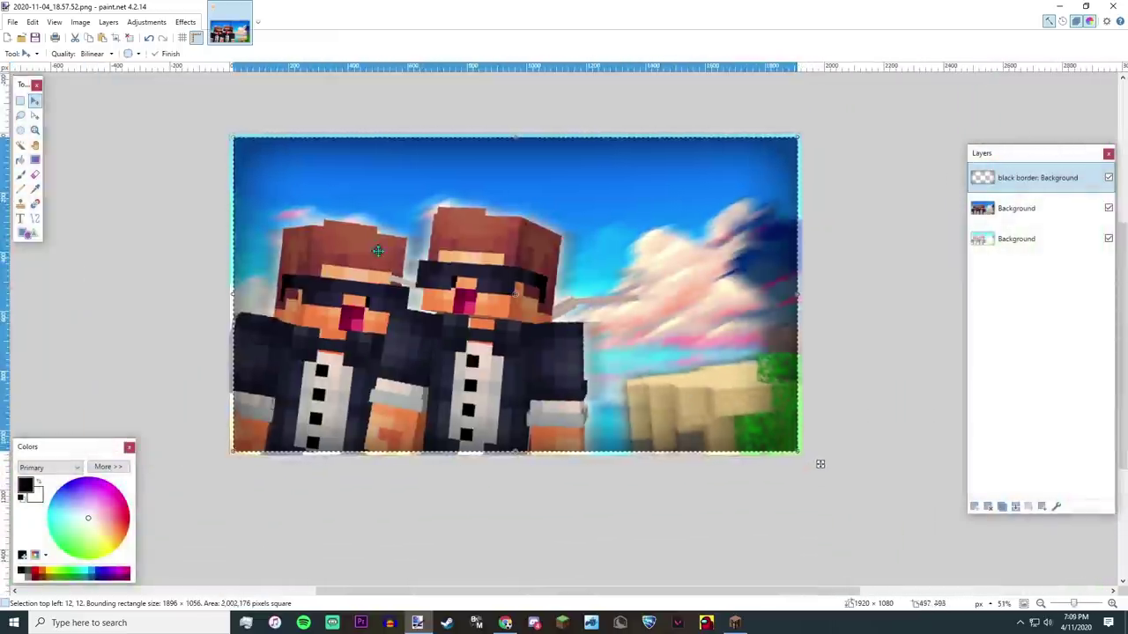
left_click(21, 101)
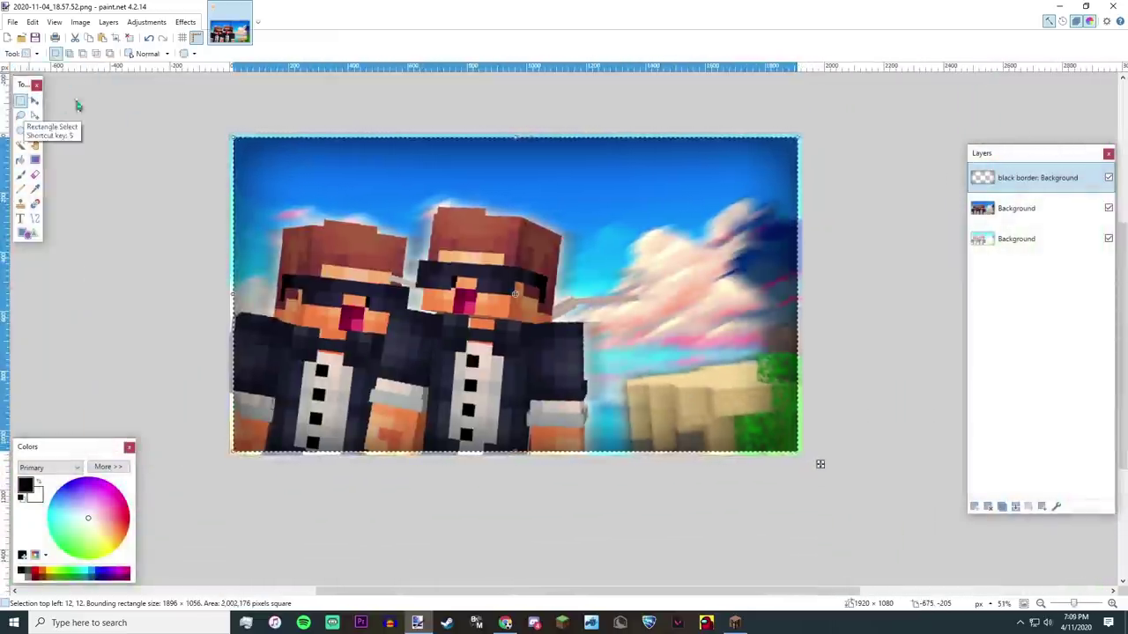
scroll(91, 96, "down", 2)
scroll(124, 106, "up", 1)
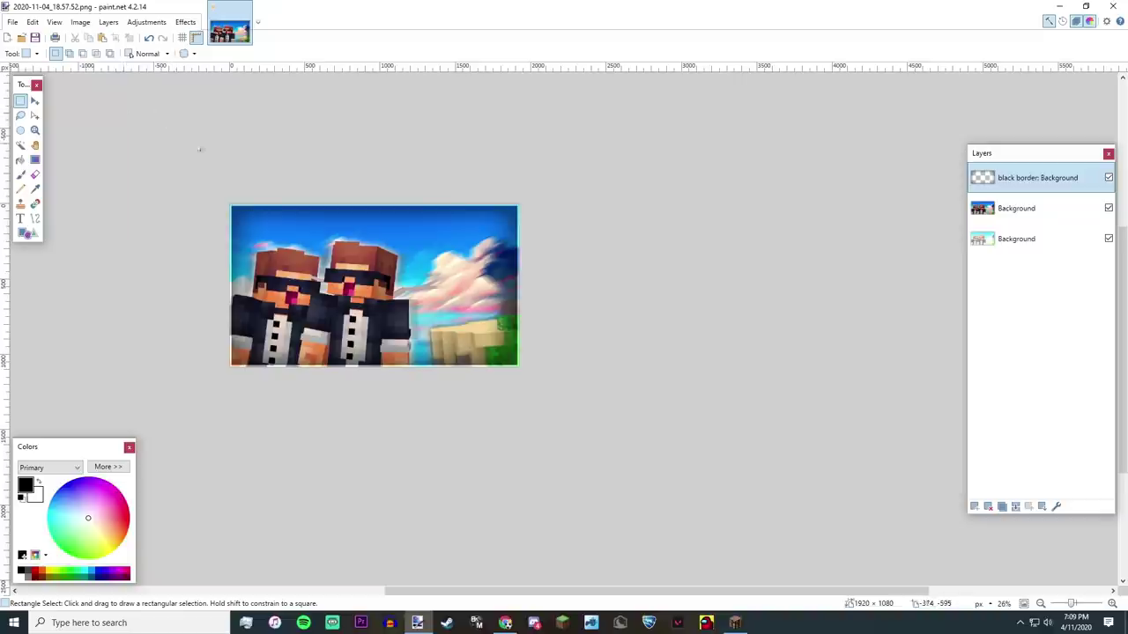
left_click_drag(200, 150, 456, 431)
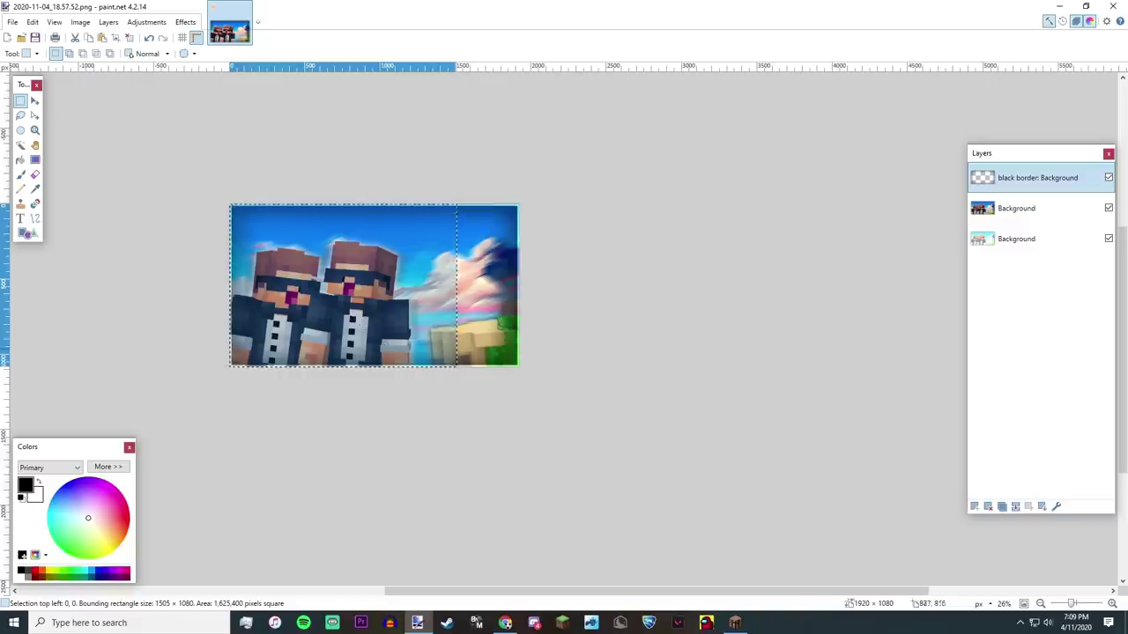
left_click(354, 312)
Switch to the YouTube channel's videos page in the browser and look through the existing thumbnails.
left_click(505, 623)
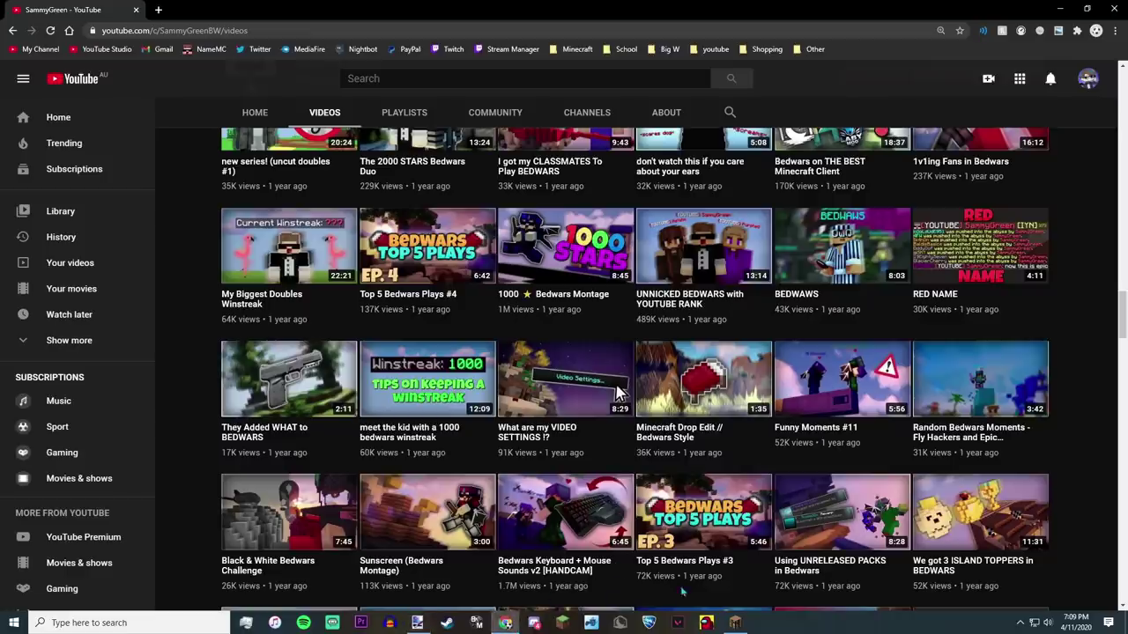
scroll(853, 134, "up", 8)
scroll(853, 134, "up", 10)
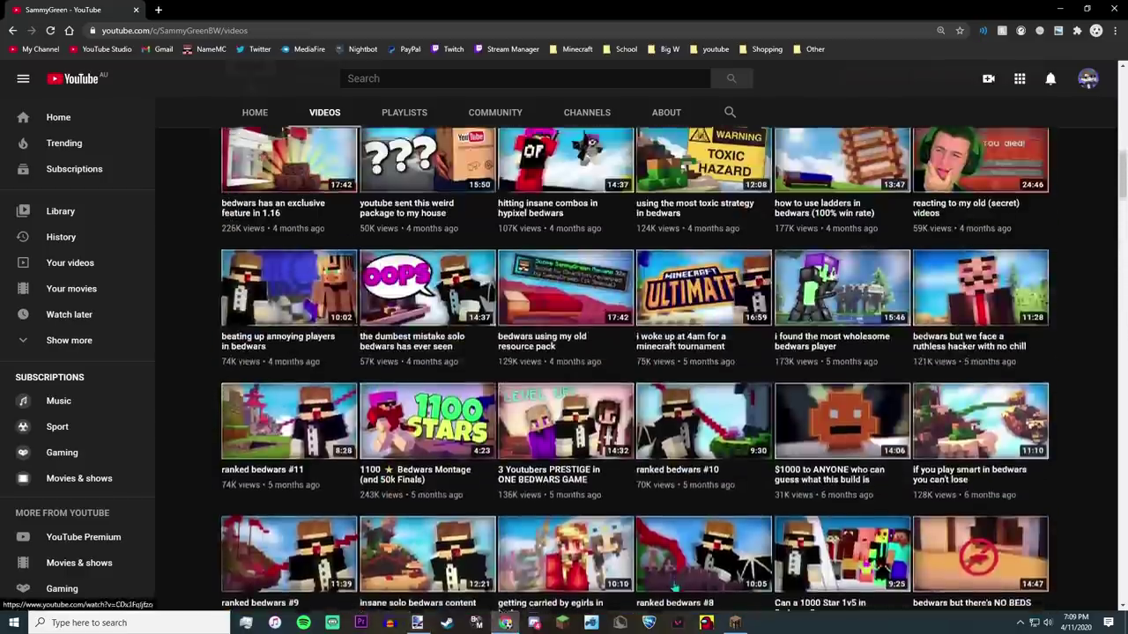
scroll(201, 564, "up", 5)
scroll(201, 564, "down", 1)
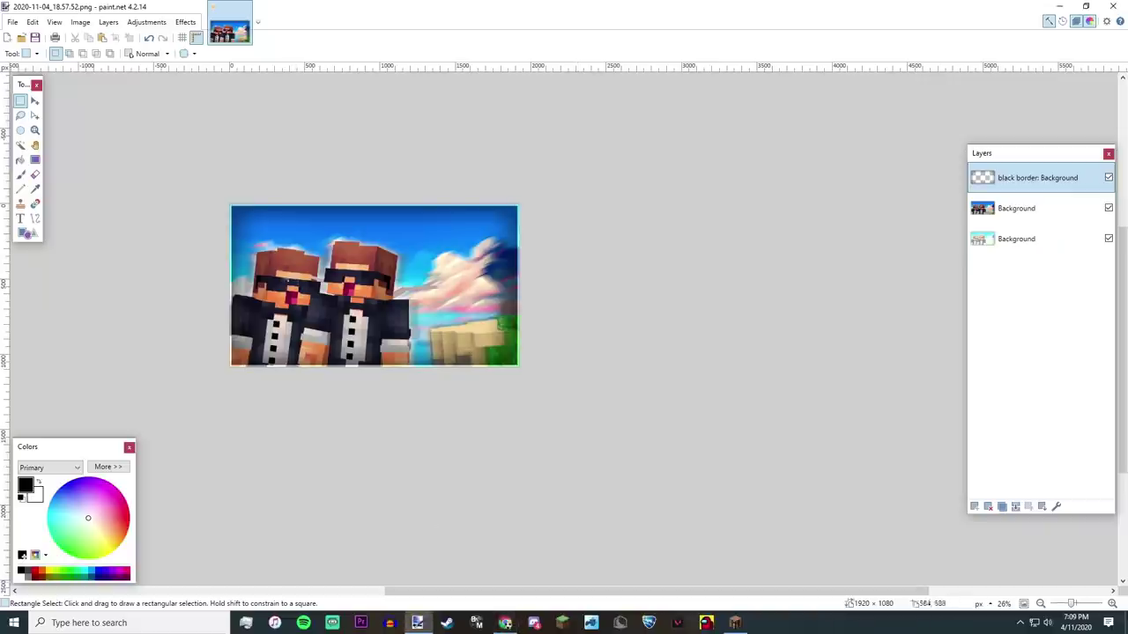
left_click_drag(287, 273, 367, 323)
left_click(374, 326)
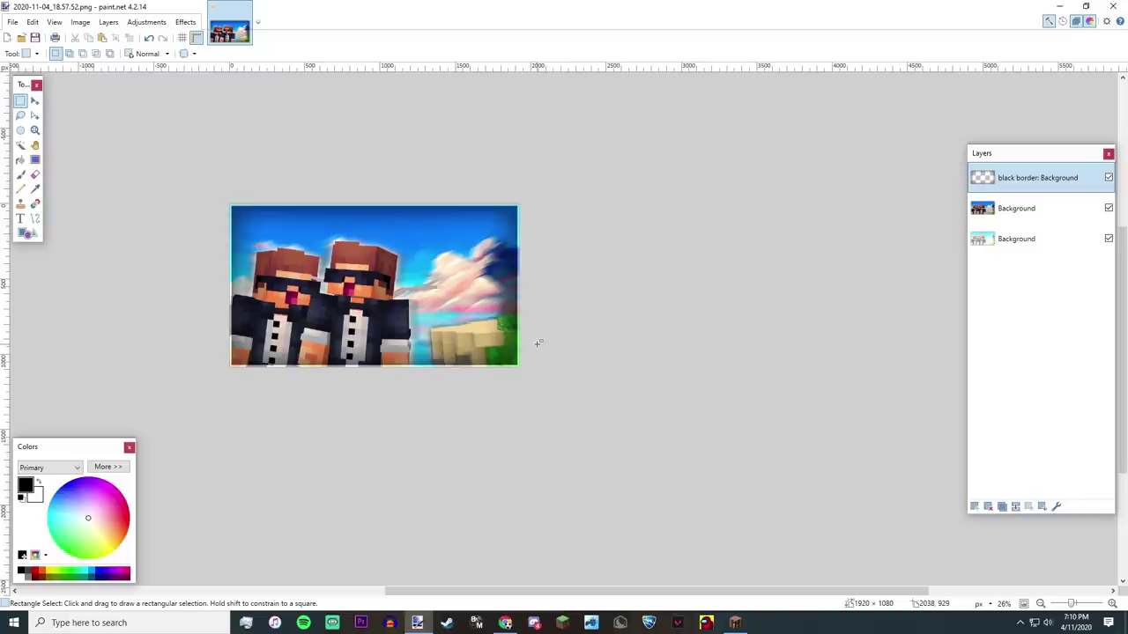
left_click_drag(286, 267, 418, 325)
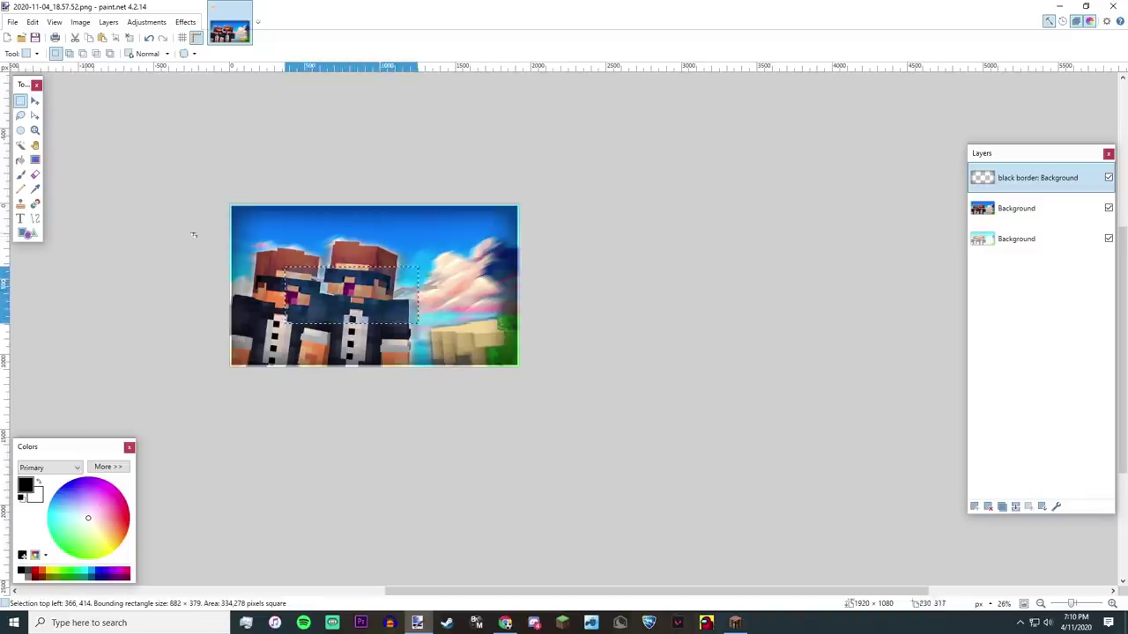
scroll(194, 231, "up", 5)
left_click(361, 314)
scroll(363, 311, "down", 2)
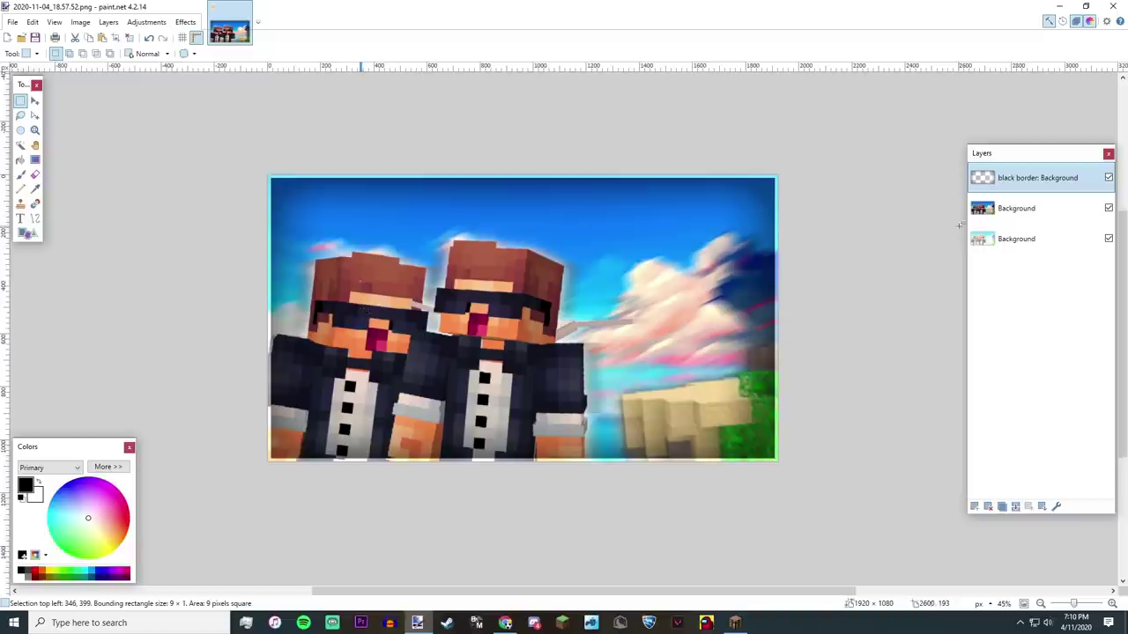
Apply an Unfocus blur to the light bottom Background layer that forms the frame.
left_click(1031, 241)
left_click(185, 22)
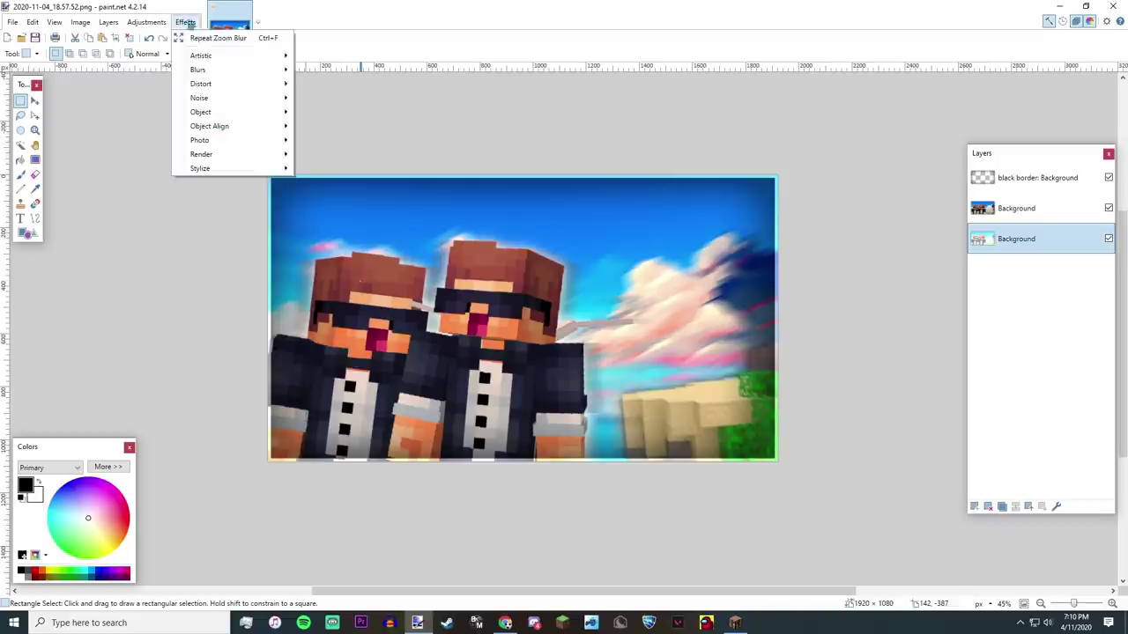
mouse_move(219, 70)
left_click(333, 168)
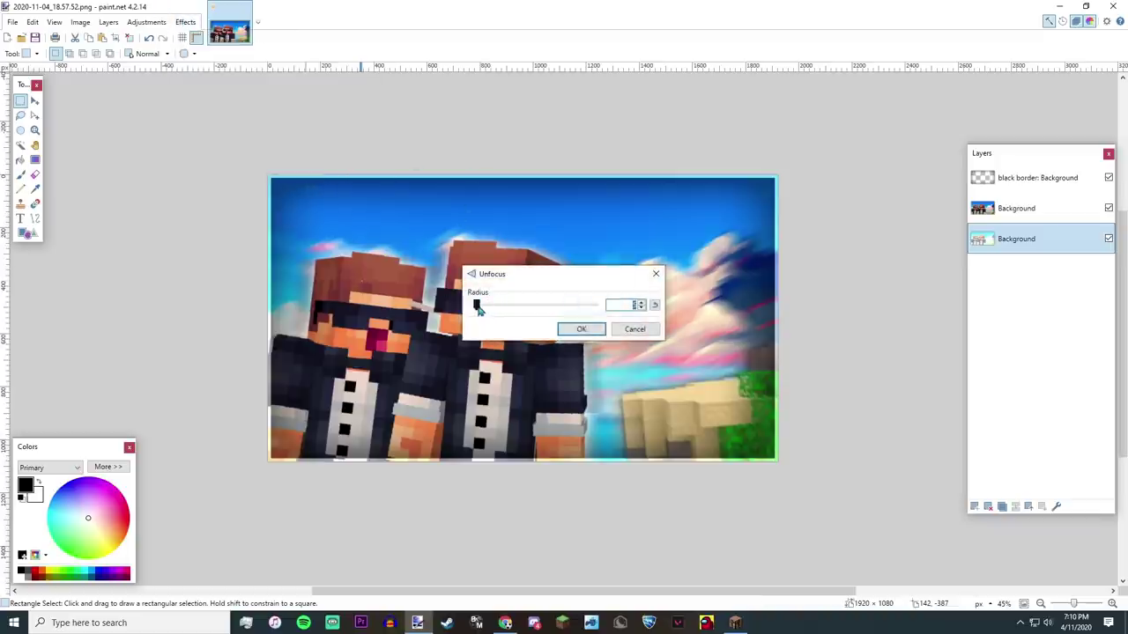
left_click(581, 328)
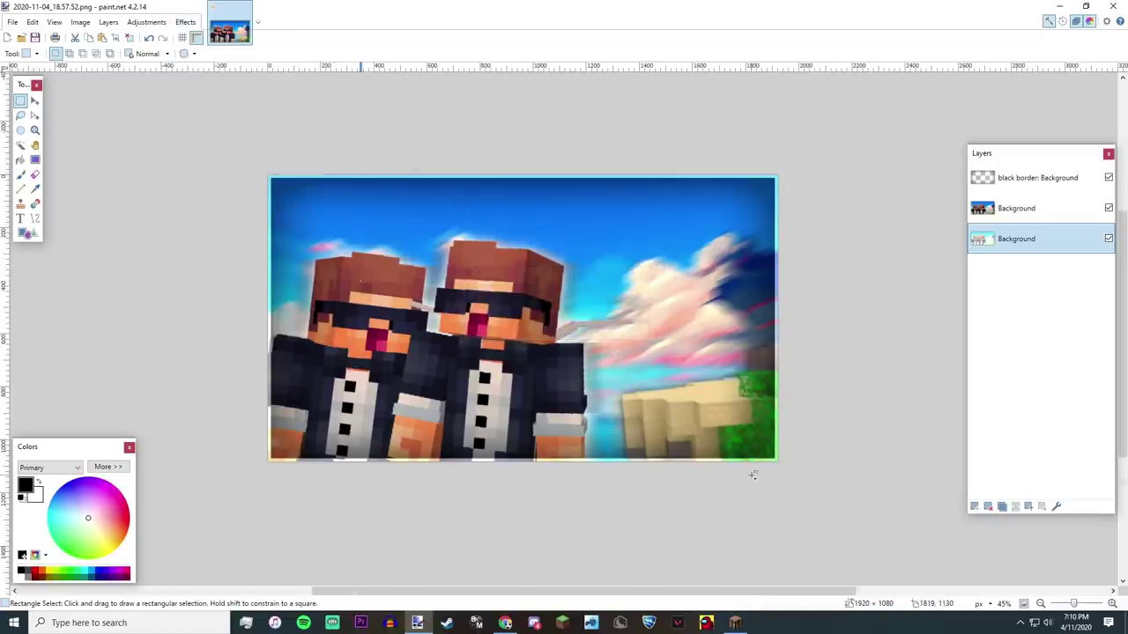
scroll(749, 469, "up", 3)
scroll(752, 475, "down", 3)
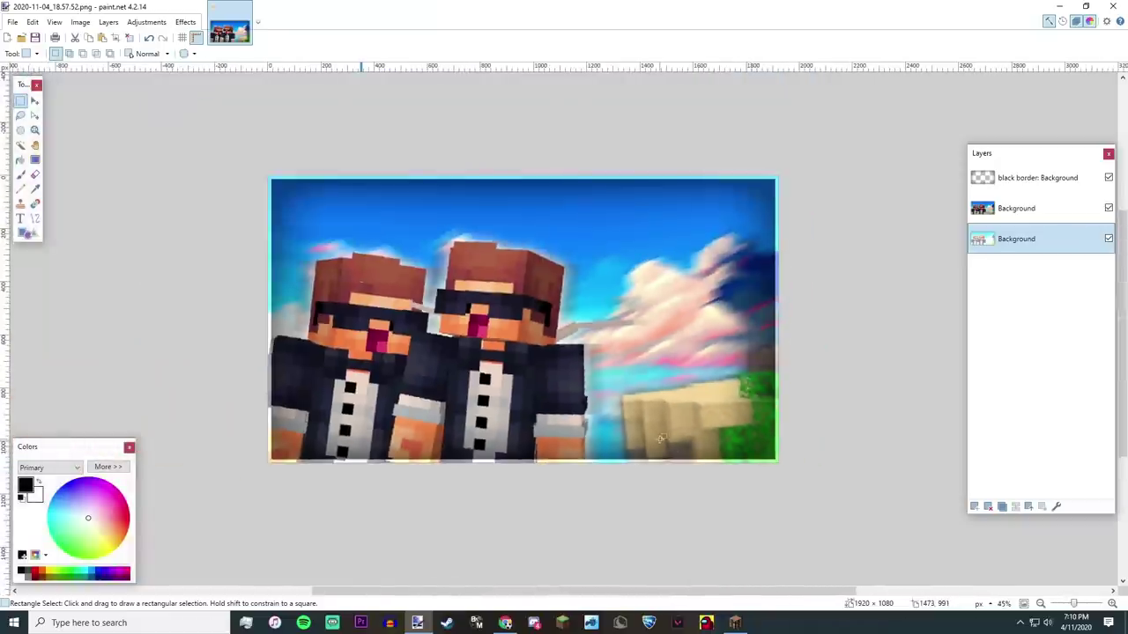
Blur the light frame layer a second time with the Unfocus effect.
left_click(185, 22)
mouse_move(238, 74)
left_click(322, 167)
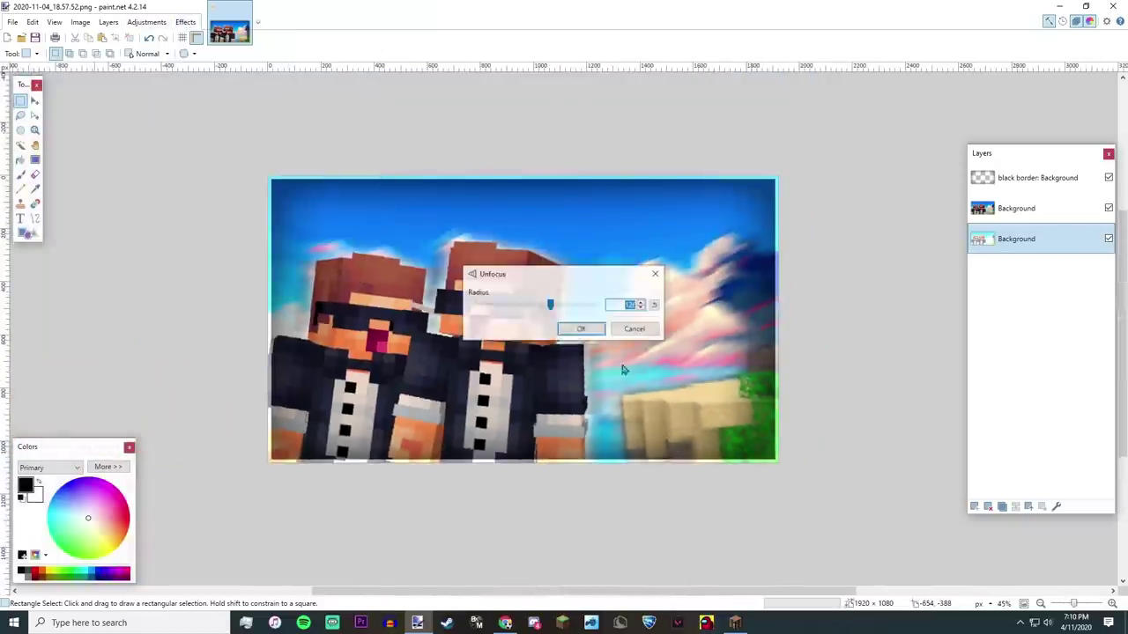
left_click(581, 329)
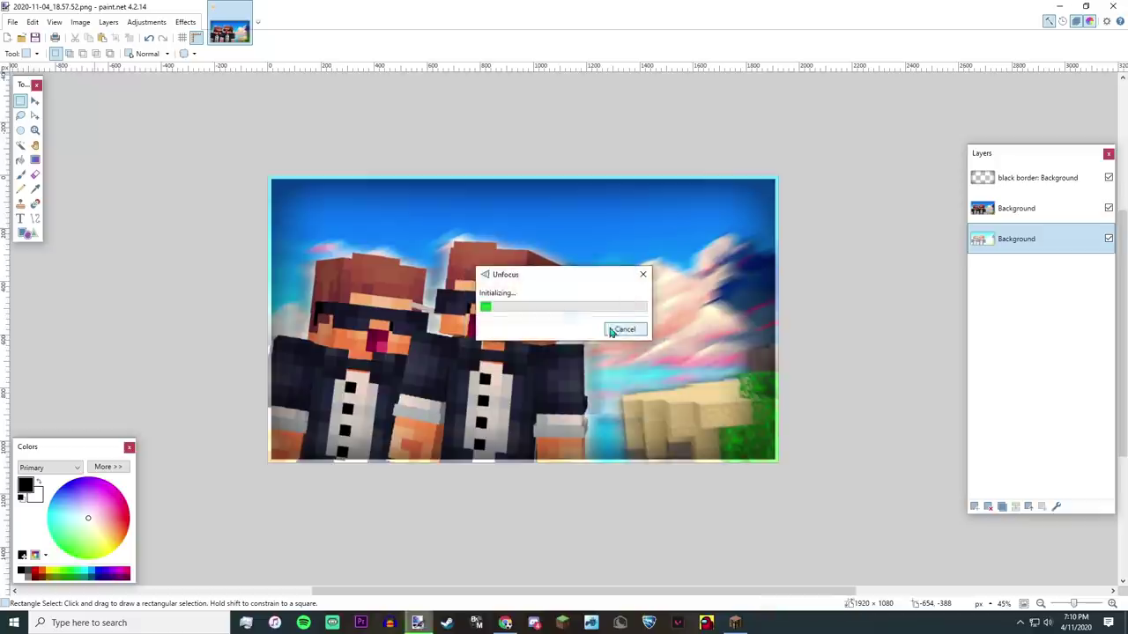
scroll(703, 456, "up", 4)
scroll(703, 456, "up", 2)
scroll(687, 458, "down", 7)
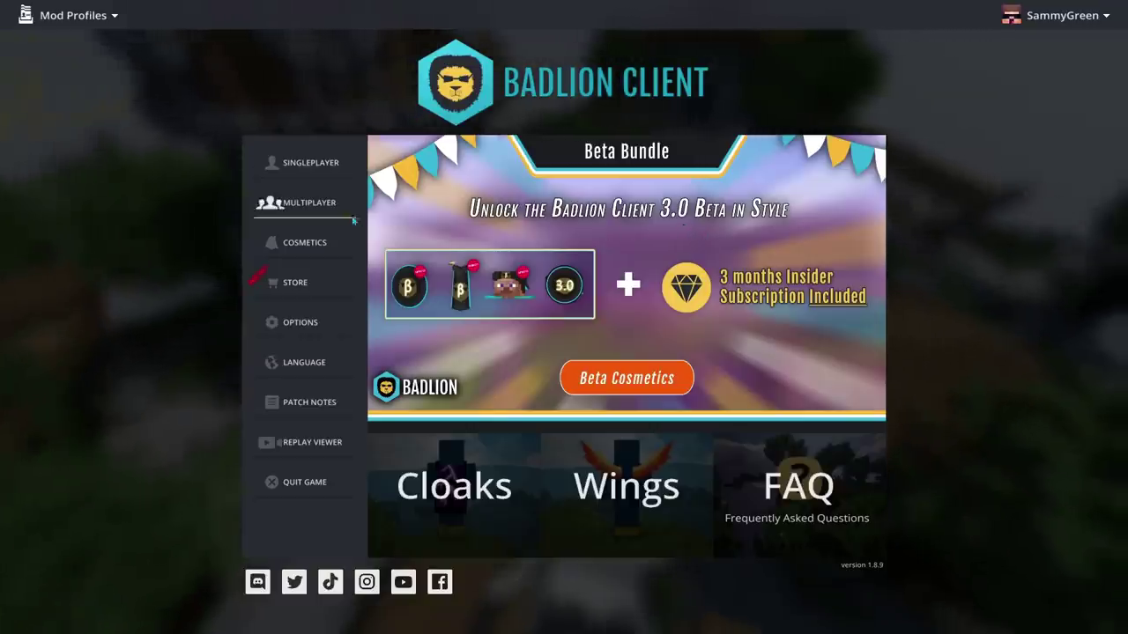
Load the singleplayer world Waterfall Map and fly up above its central islands.
left_click(317, 165)
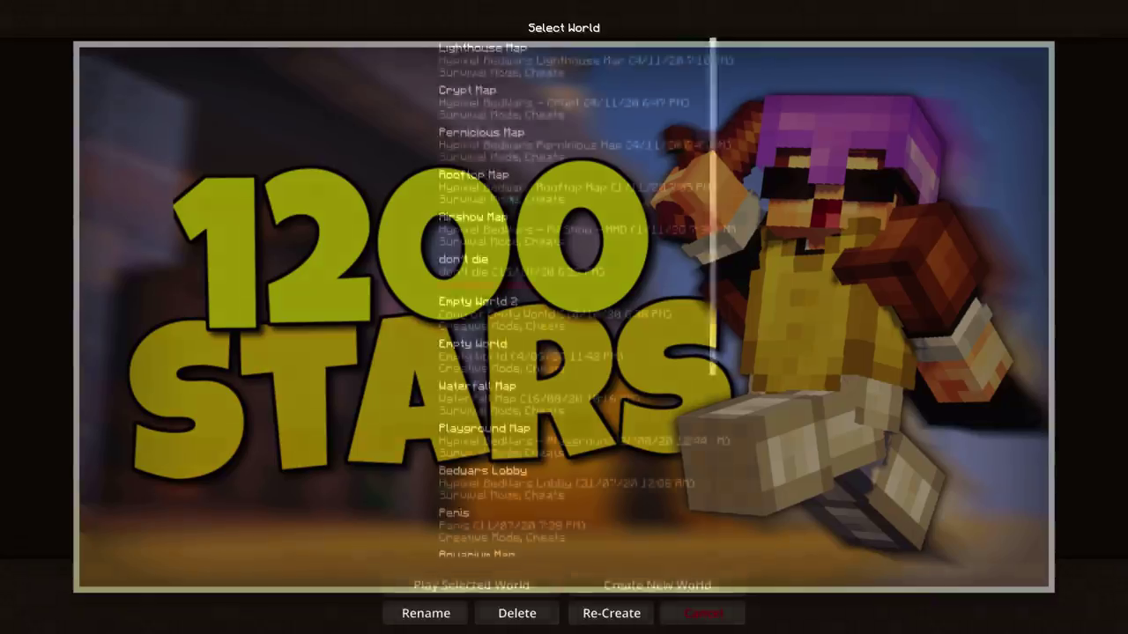
scroll(547, 244, "down", 4)
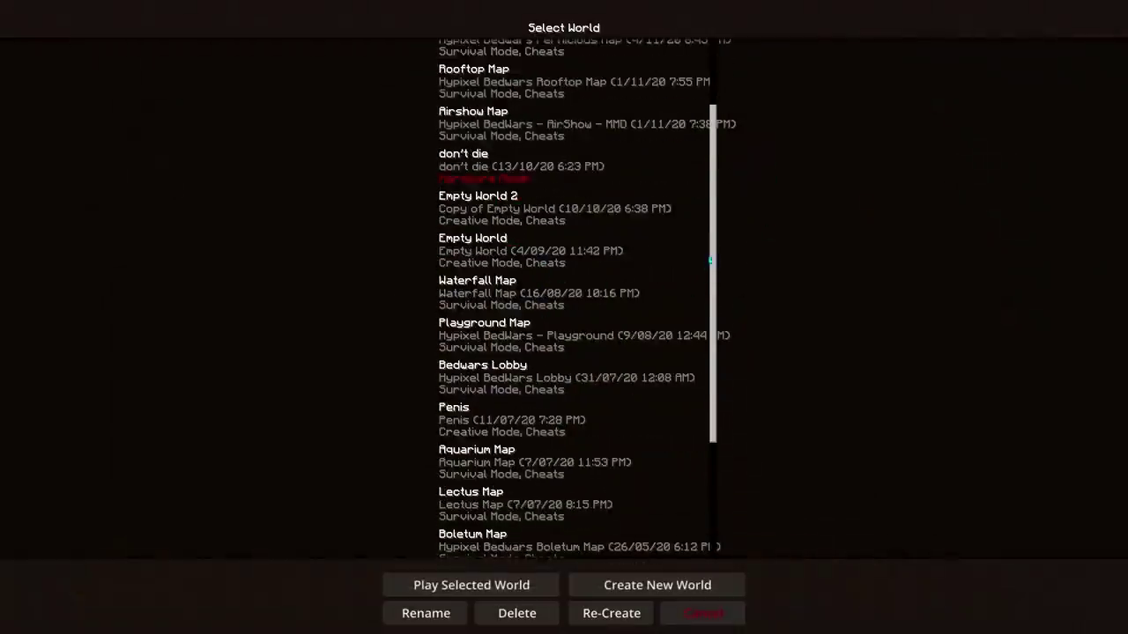
scroll(712, 255, "down", 1)
scroll(721, 241, "up", 1)
left_click(518, 310)
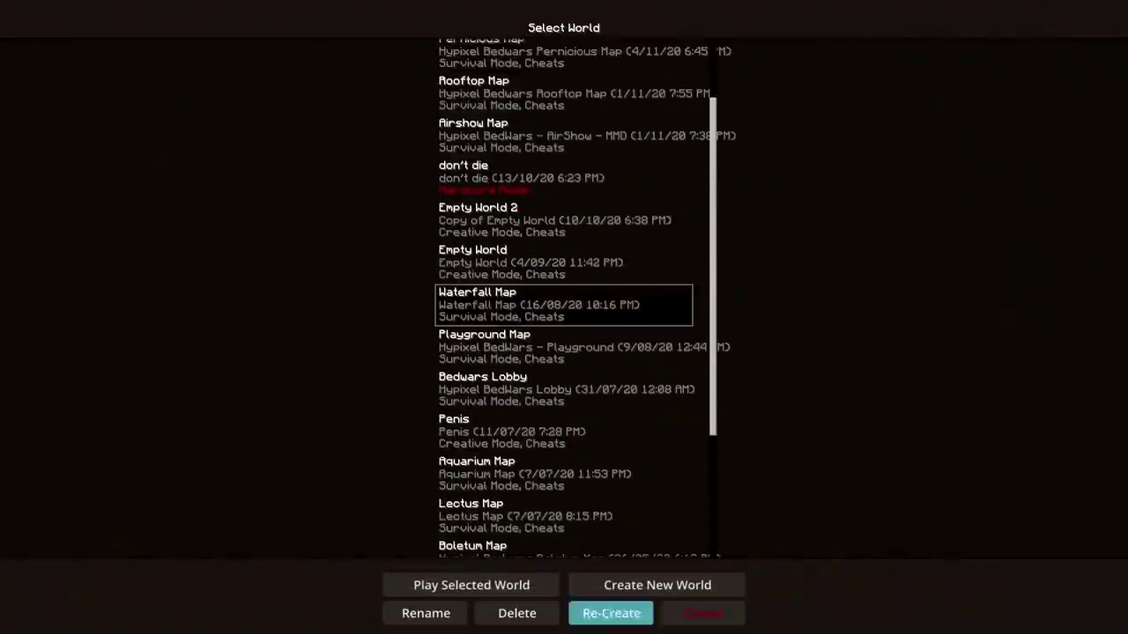
left_click(502, 589)
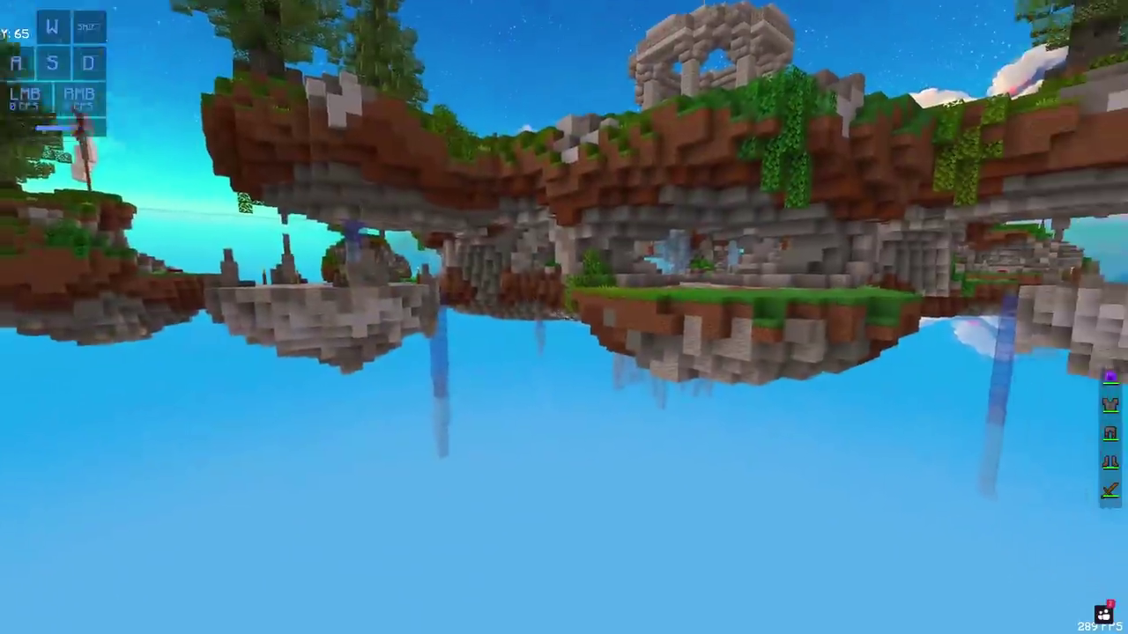
key("w")
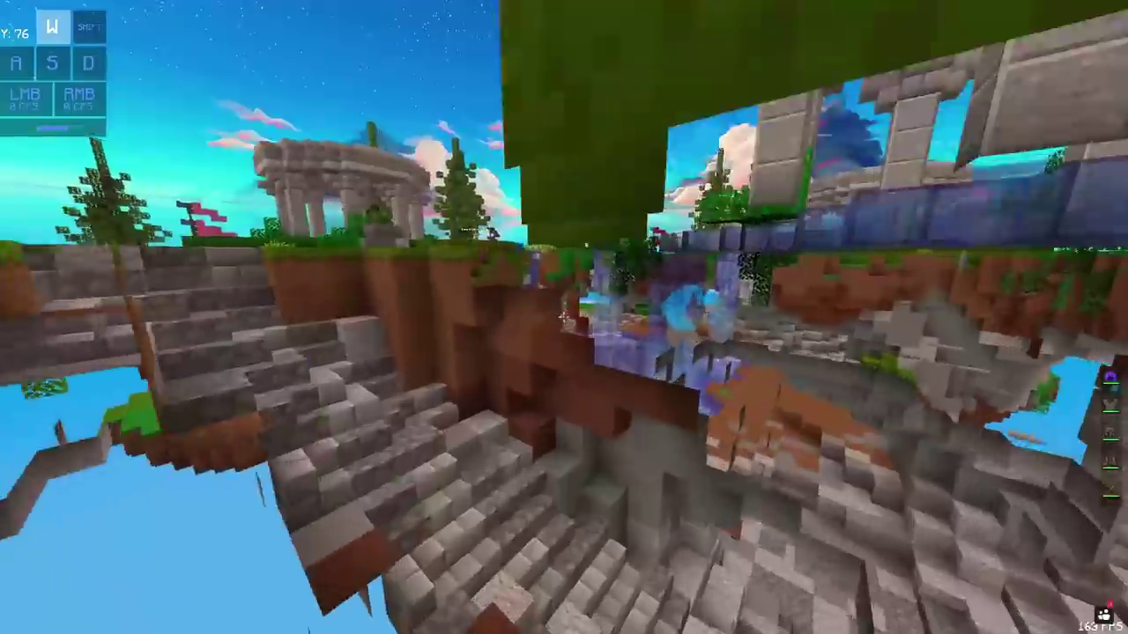
key("d")
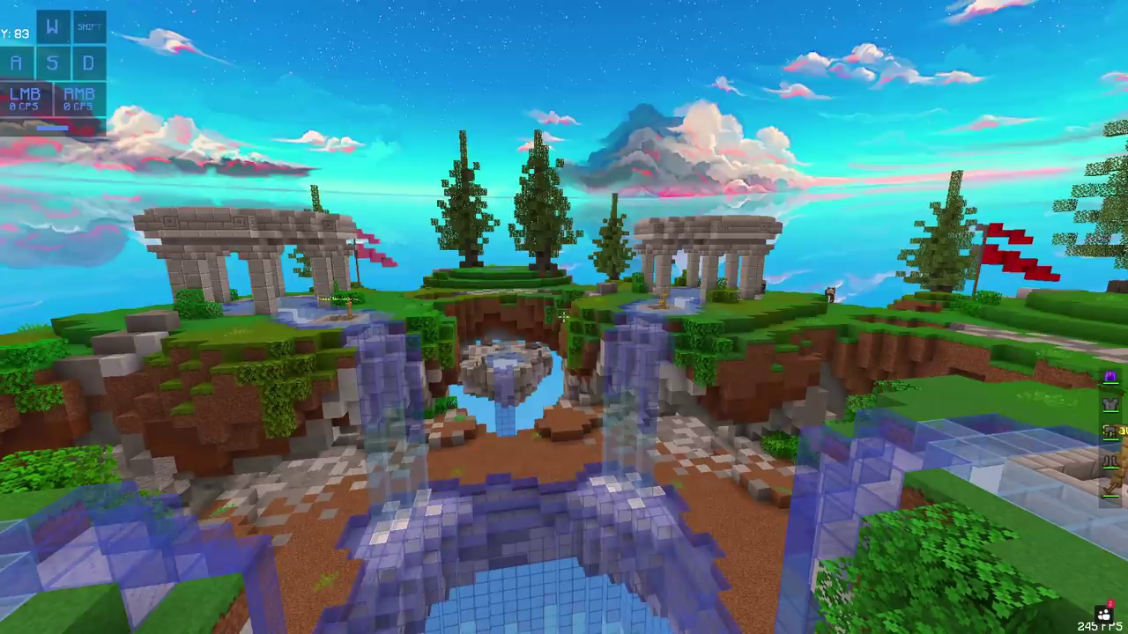
Switch the shader pack to Sildurs Vibrant Shaders v1.17 Extreme-Volumetric Lighting and return to the world.
key("Escape")
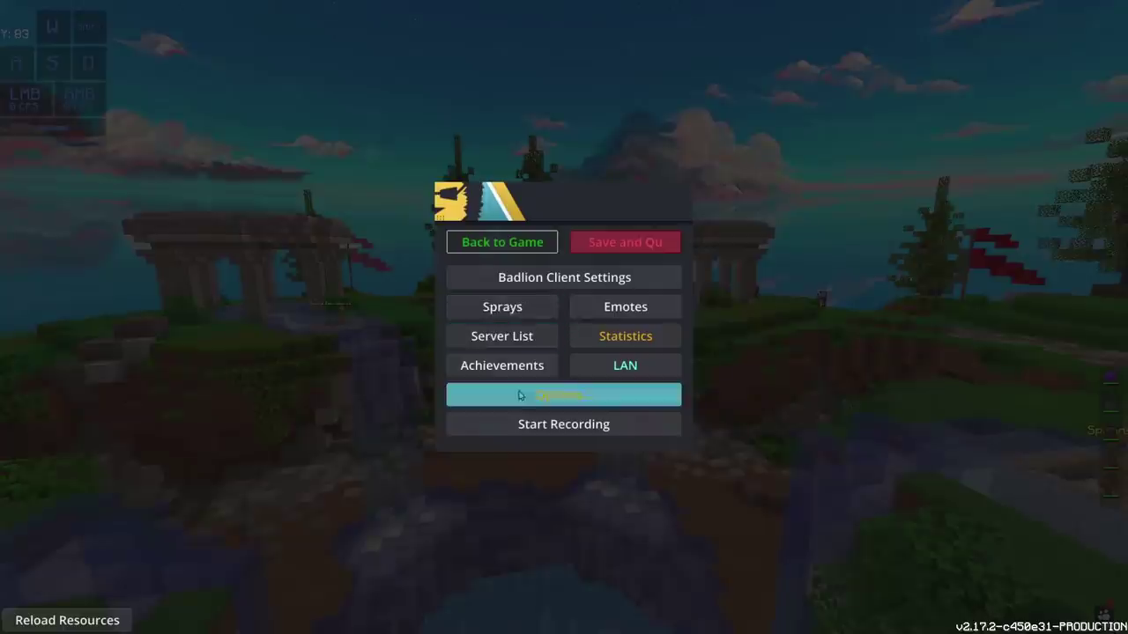
left_click(520, 395)
left_click(494, 226)
left_click(493, 251)
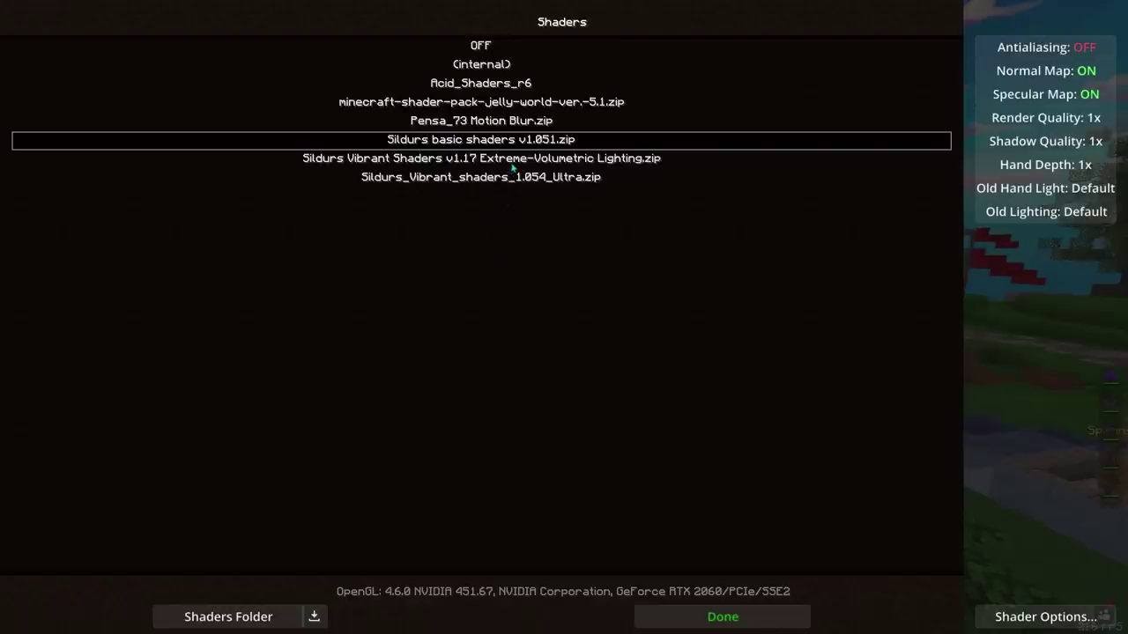
left_click(647, 178)
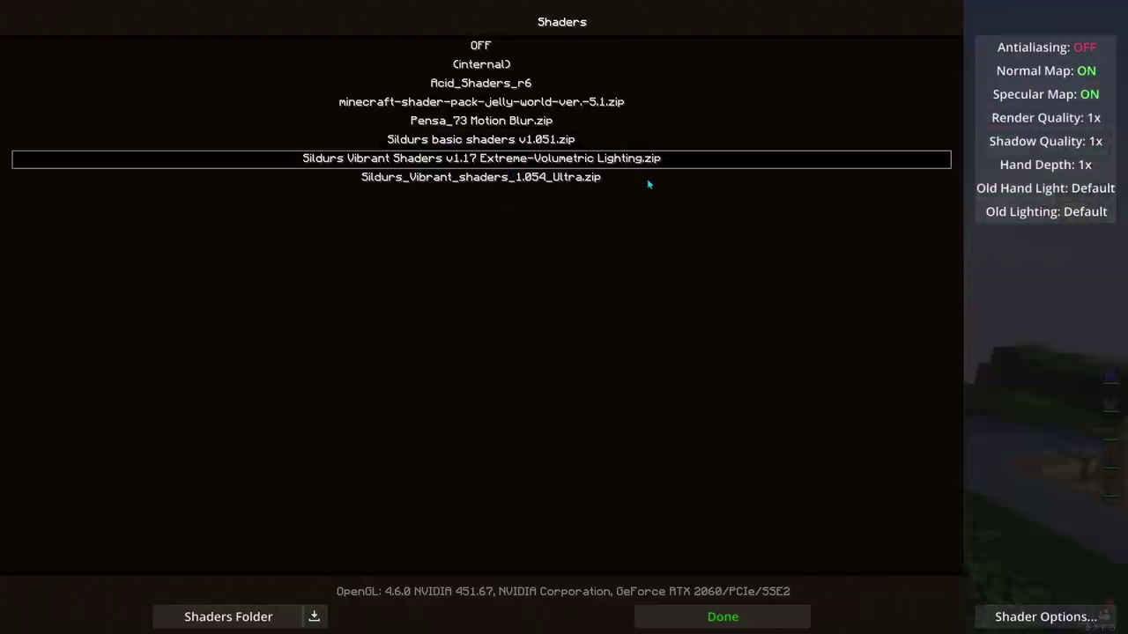
key("Escape")
Fly along the grassy edge near the stone temple and search the client mods for "time".
key("w")
key("d")
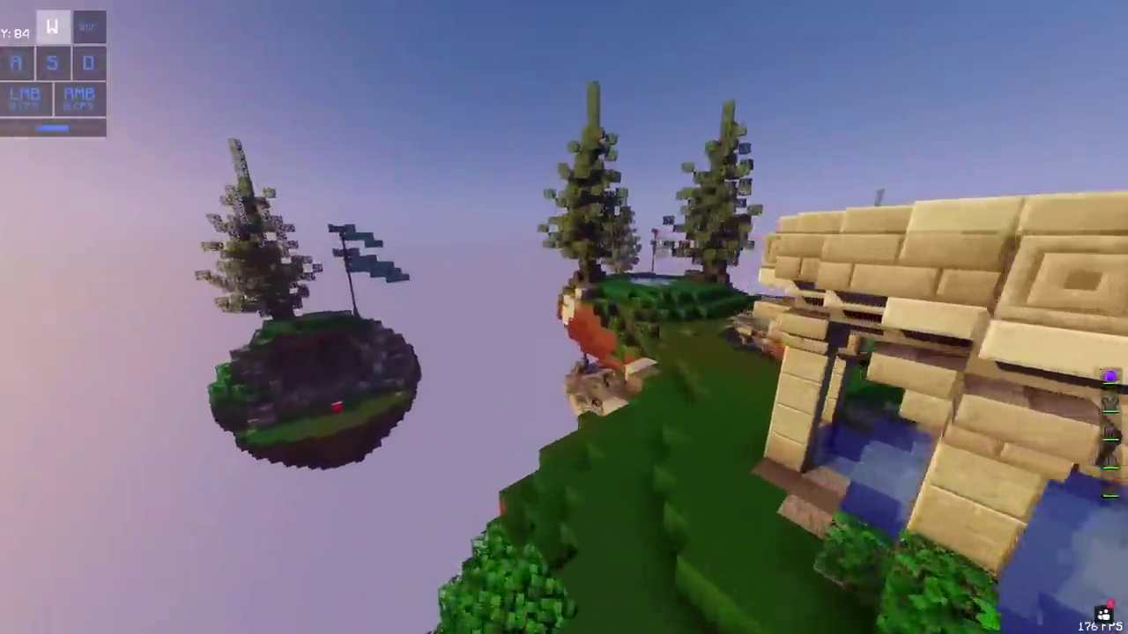
key("a")
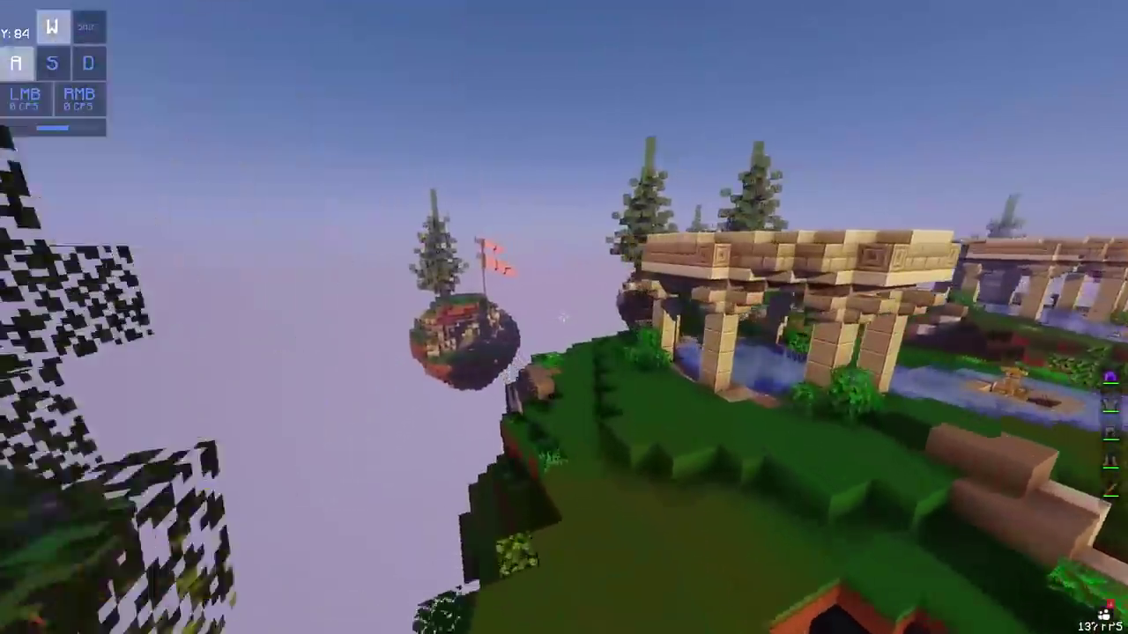
key("shift")
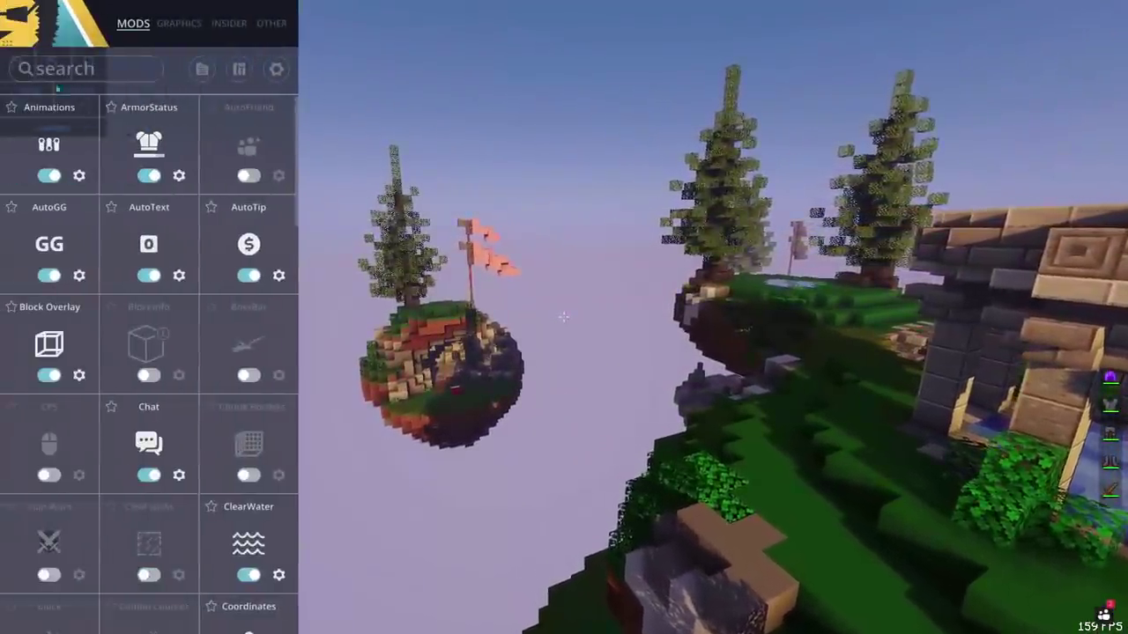
left_click(92, 72)
type("time")
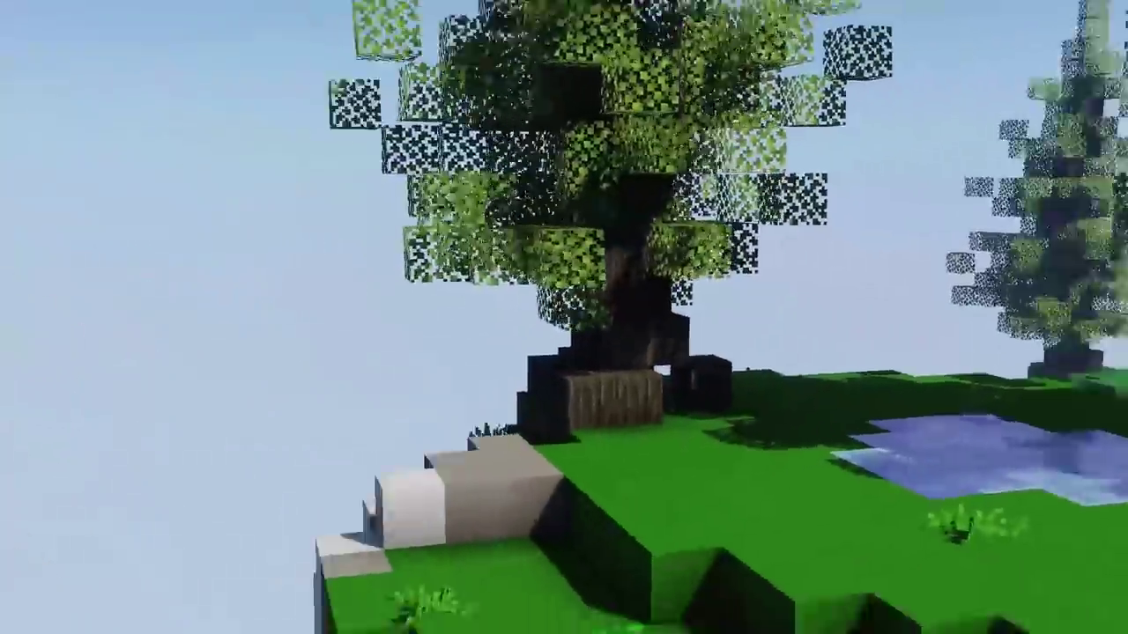
Widen the field of view in the game options and return to the world.
key("Escape")
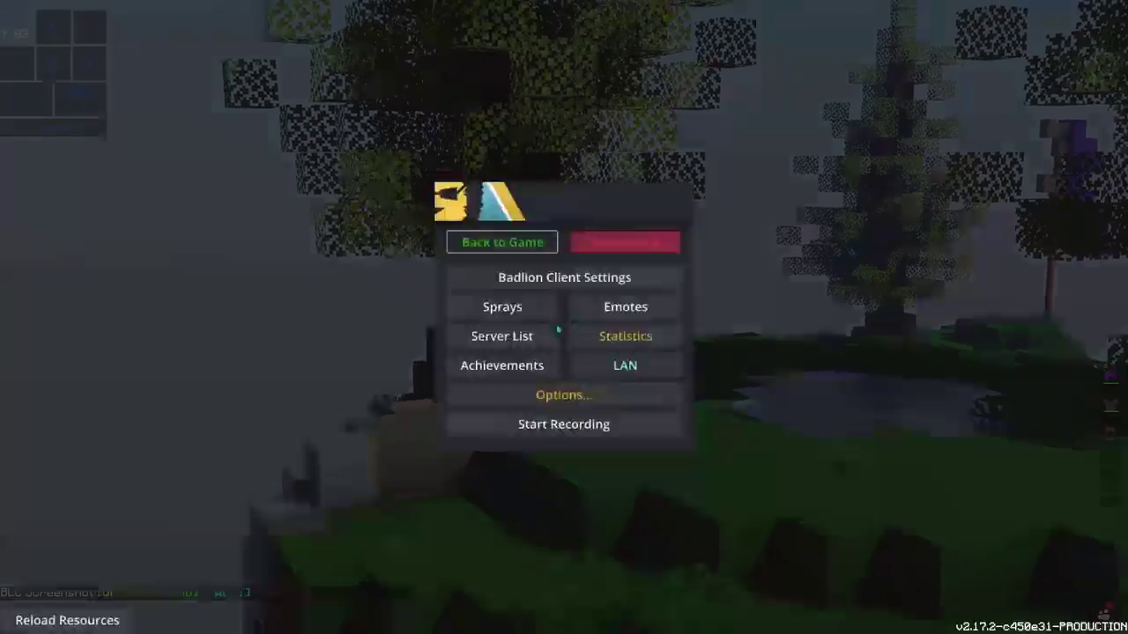
left_click(452, 104)
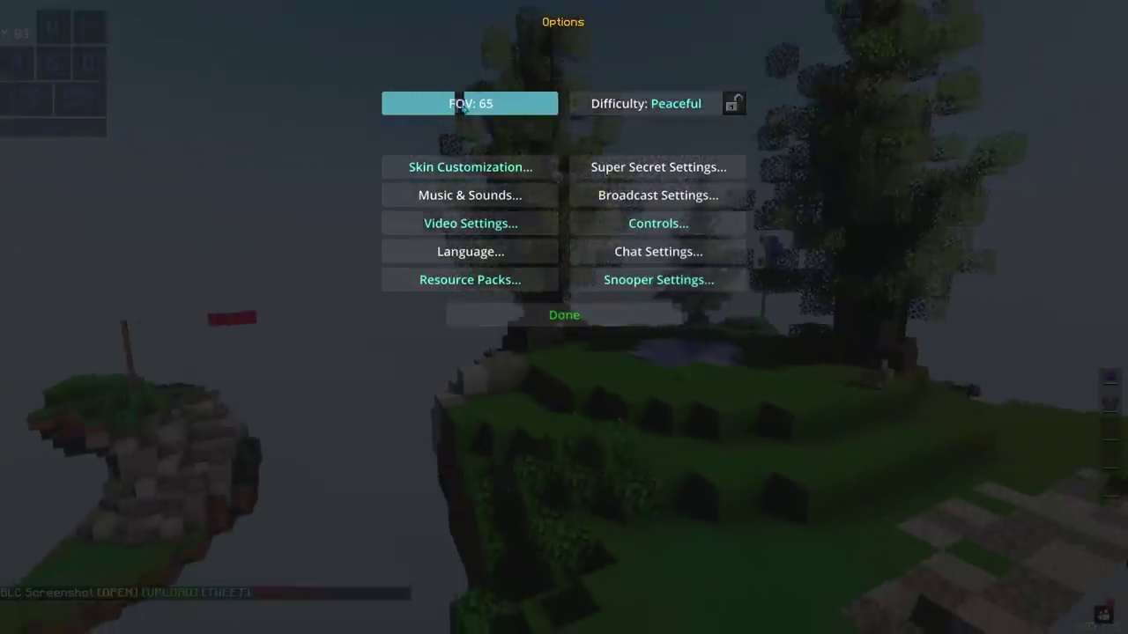
key("Escape")
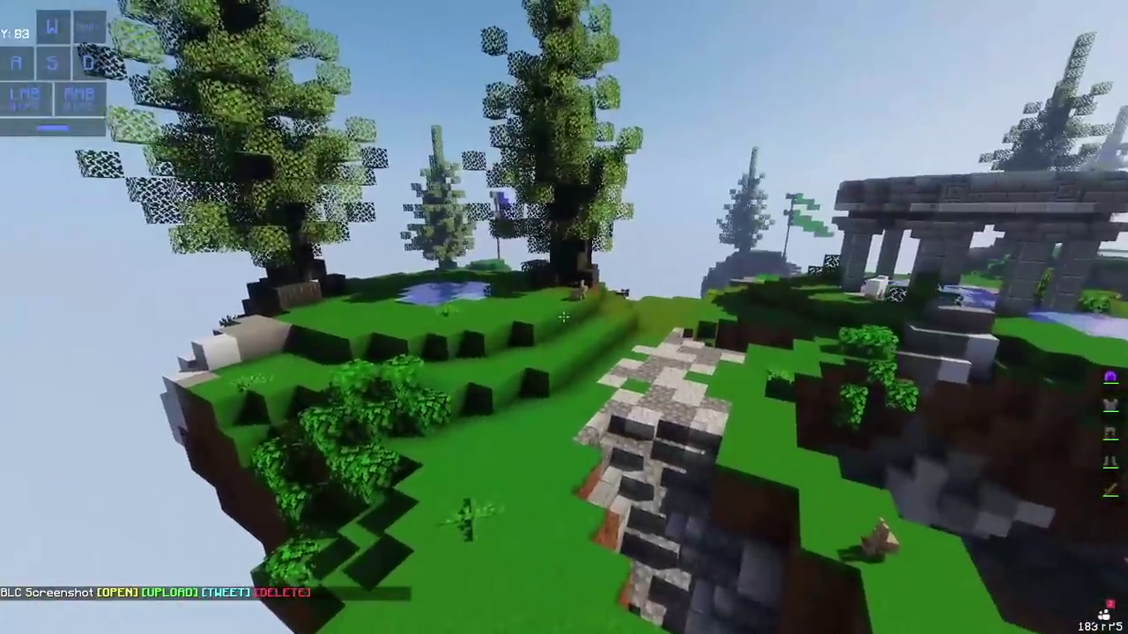
Move closer to the pond between the trees and change the game mode with /gamemode creative.
key("w")
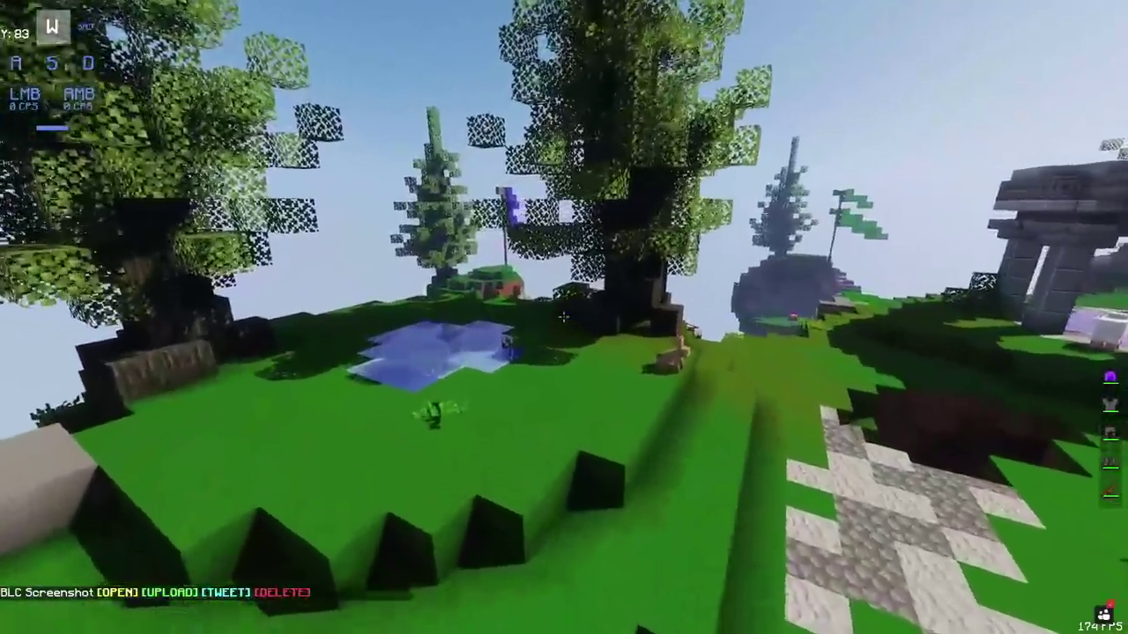
key("slash")
type("gamemode creative")
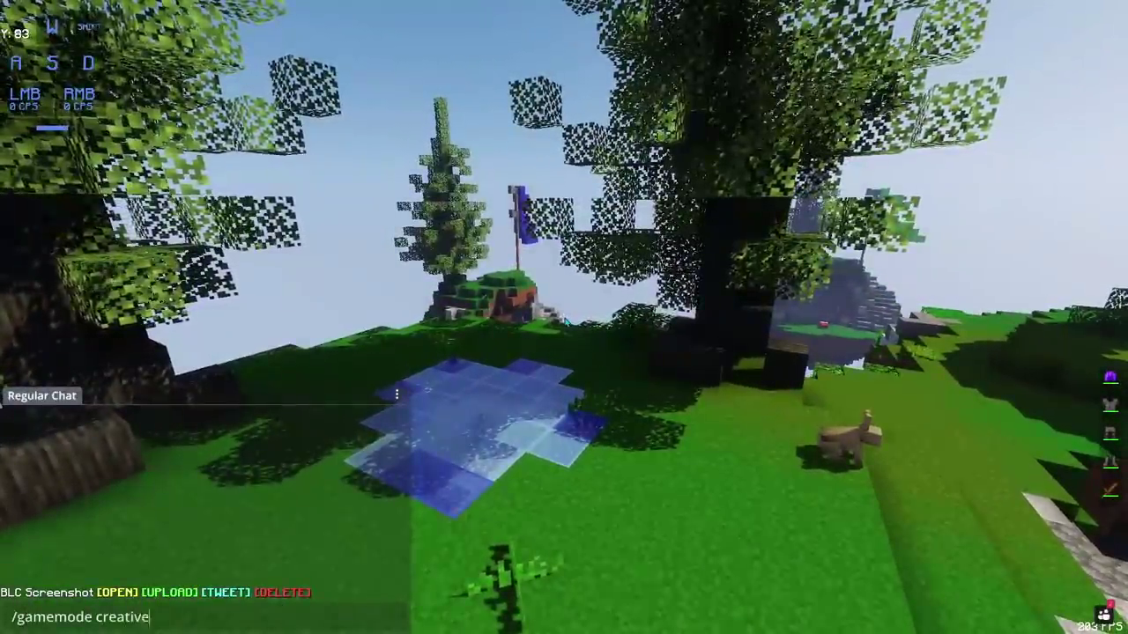
key("Return")
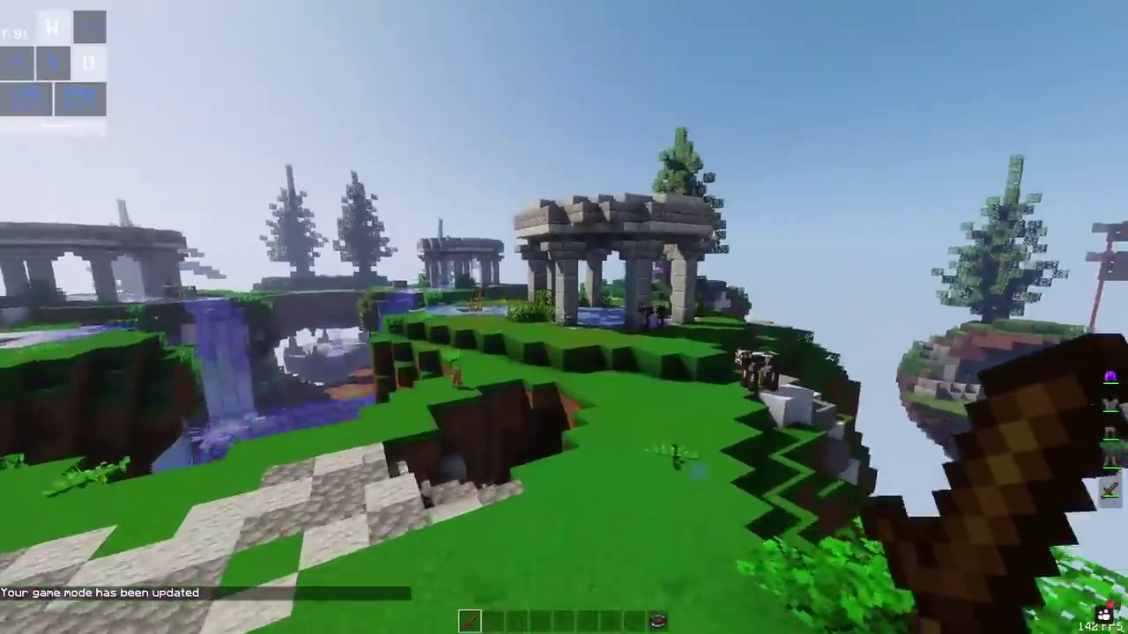
Fly past the stone temple to the generator pool and break the armor stands in its centre.
key("e")
key("e")
key("w")
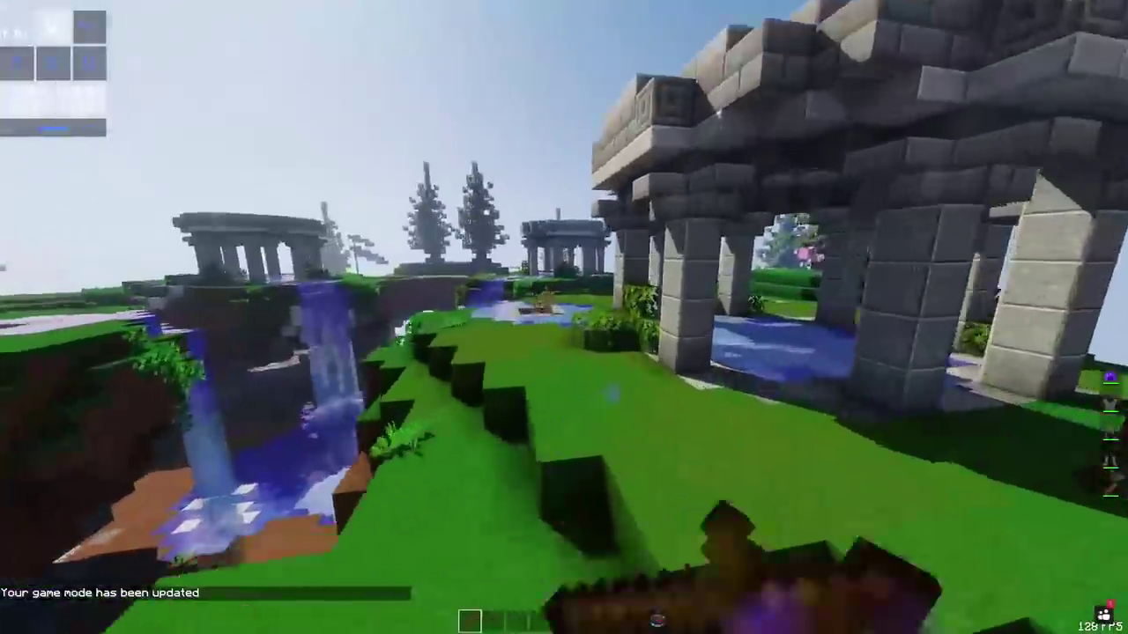
key("d")
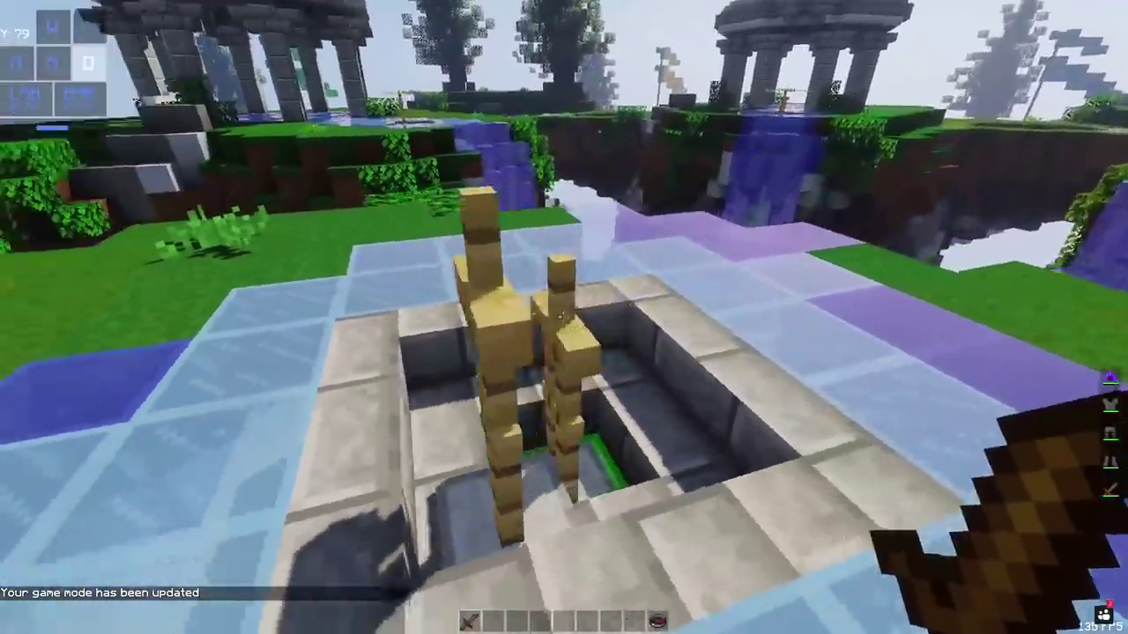
left_click(564, 317)
left_click(564, 317)
left_click(563, 317)
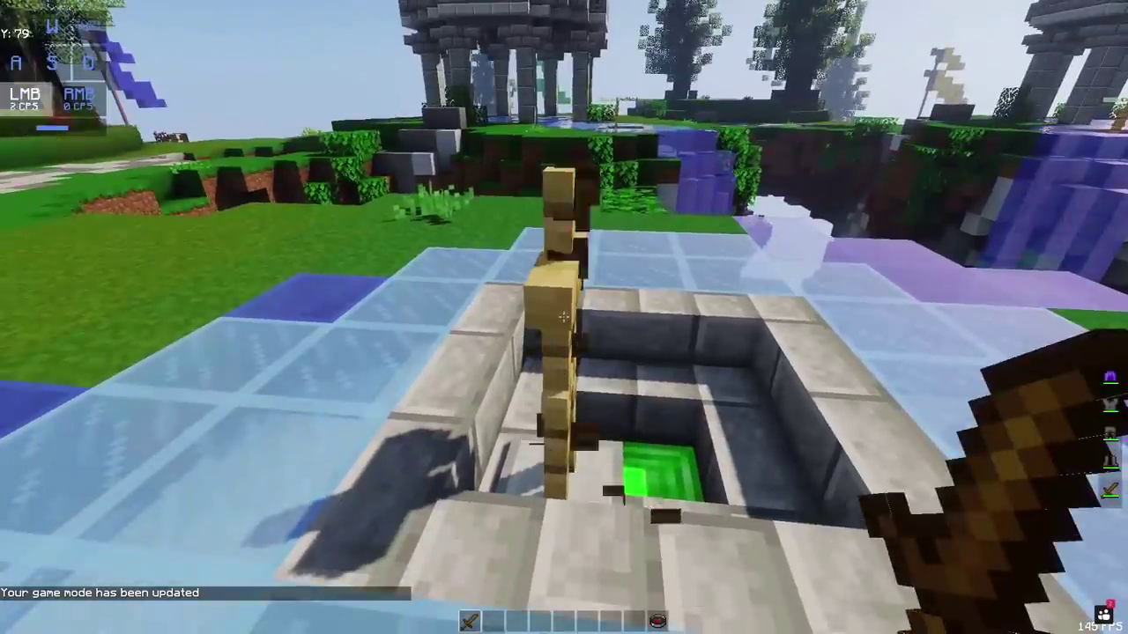
left_click(564, 317)
left_click(564, 317)
Fly to the labelled Emerald generator and break the armor stand standing in its pool.
key("s")
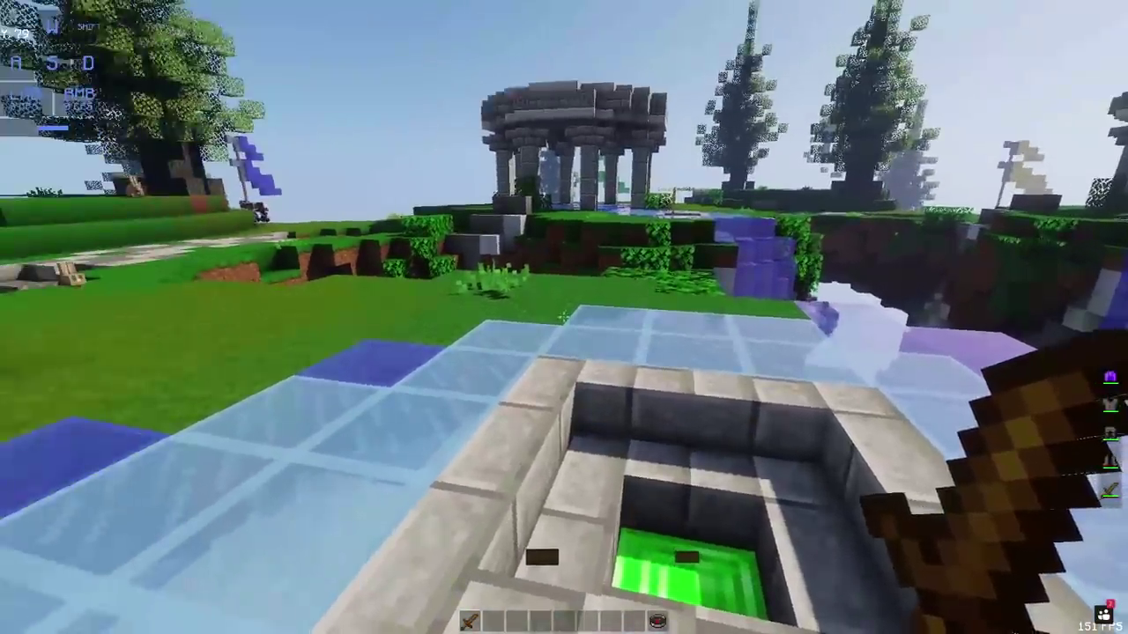
key("w")
key("space")
key("space")
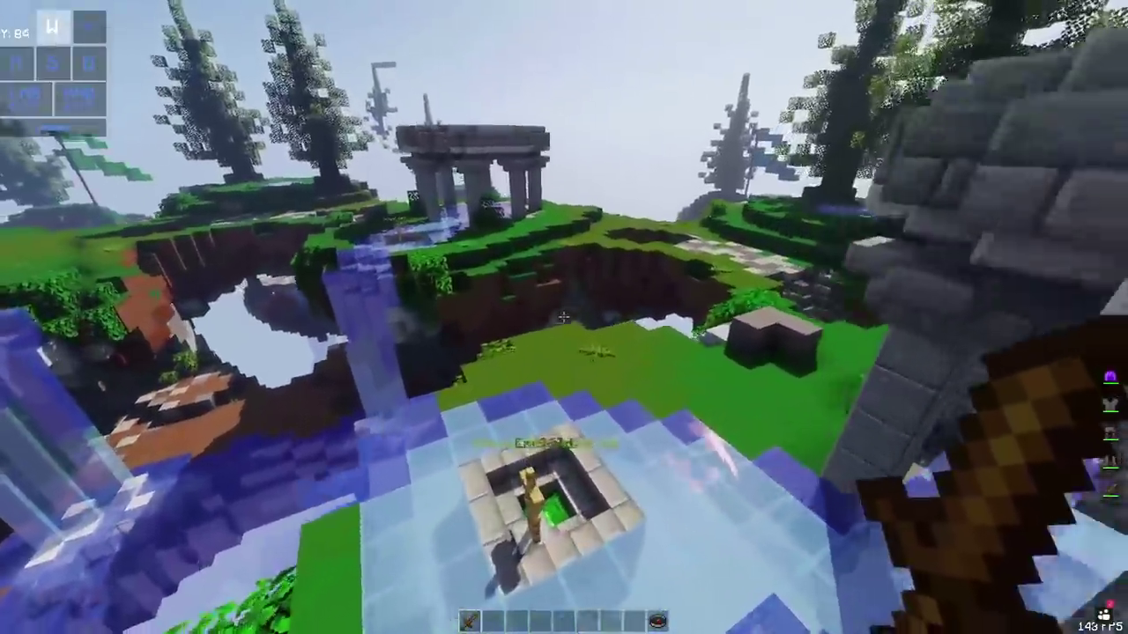
left_click(564, 317)
left_click(563, 317)
left_click(564, 317)
left_click(564, 317)
left_click(564, 317)
key("w")
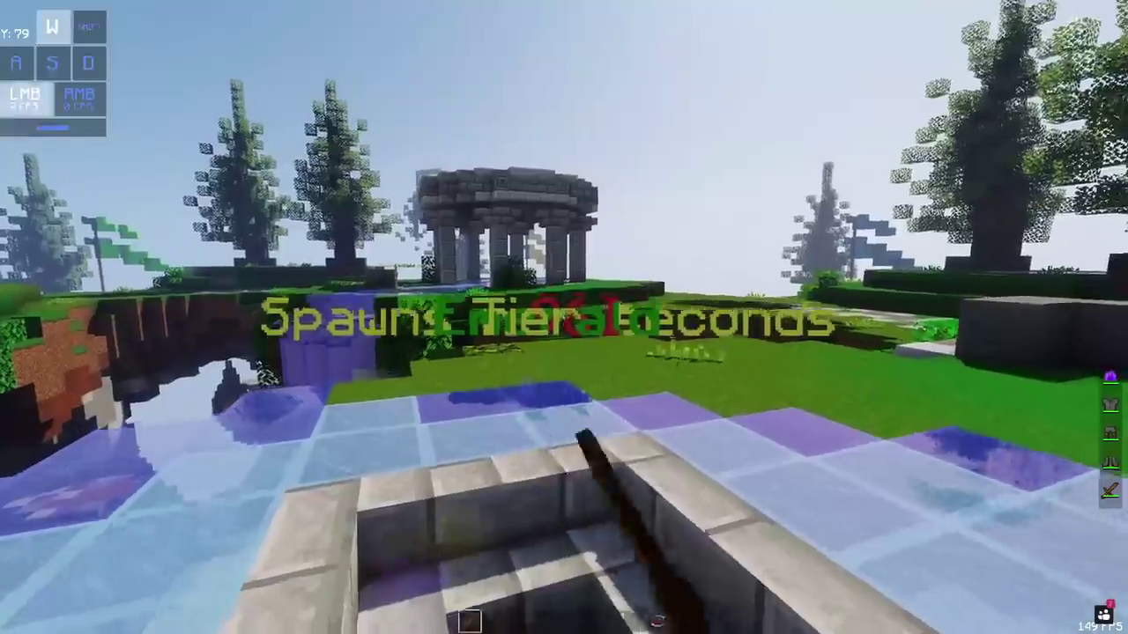
left_click(563, 317)
key("s")
left_click(564, 318)
left_click(564, 317)
key("w")
left_click(563, 317)
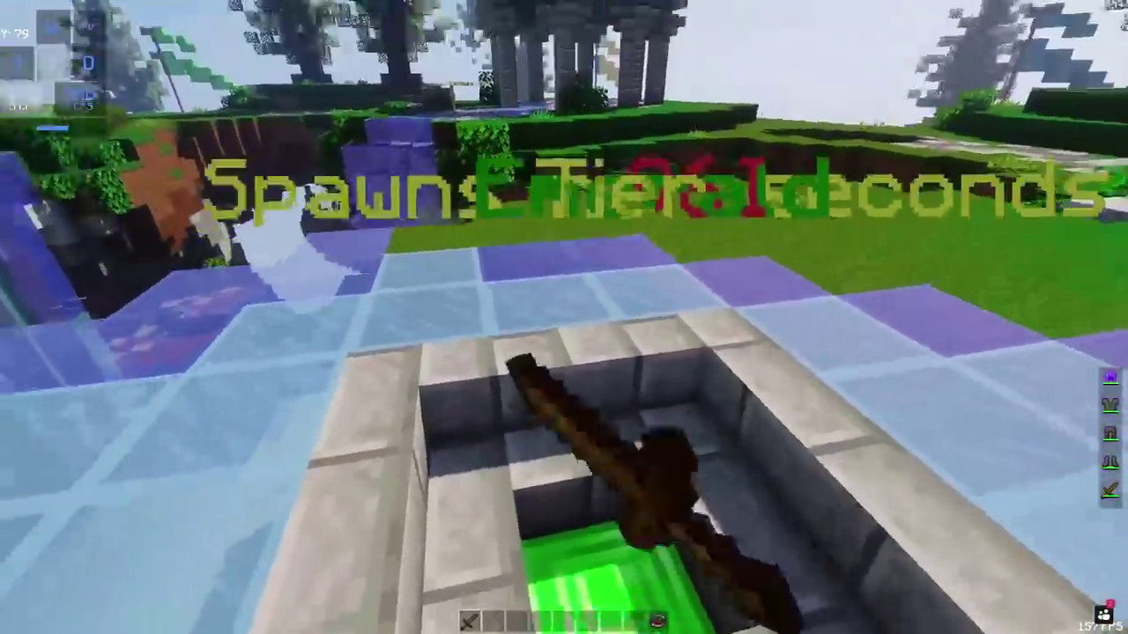
Fly up above the generator pools and switch to the front-facing third-person view of the character.
key("space")
key("space")
key("w")
key("F5")
key("F5")
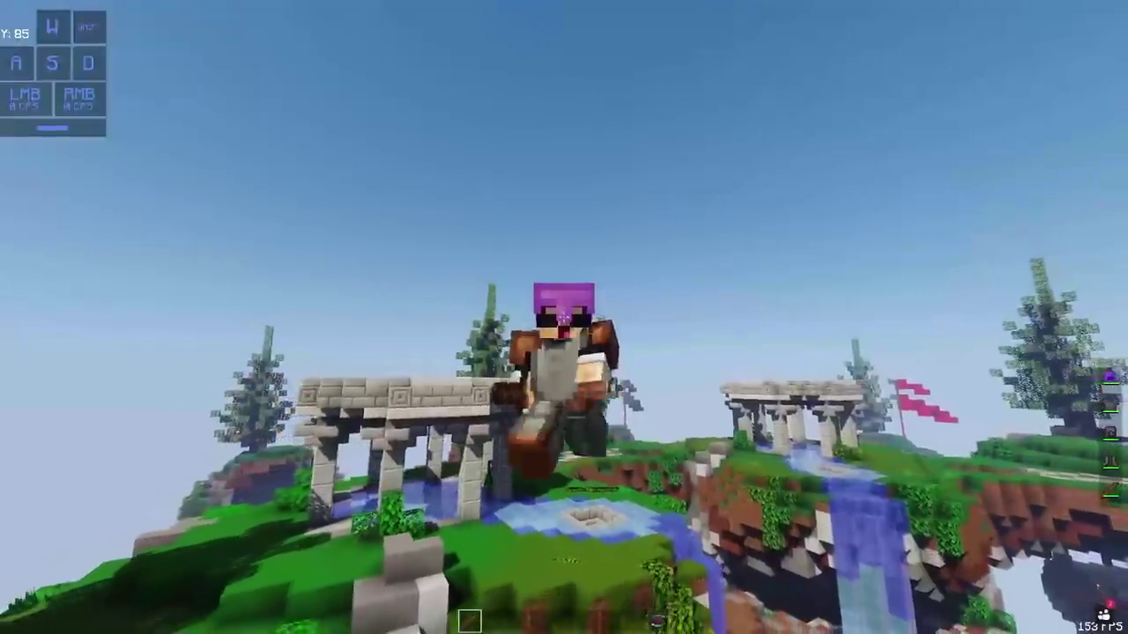
key("e")
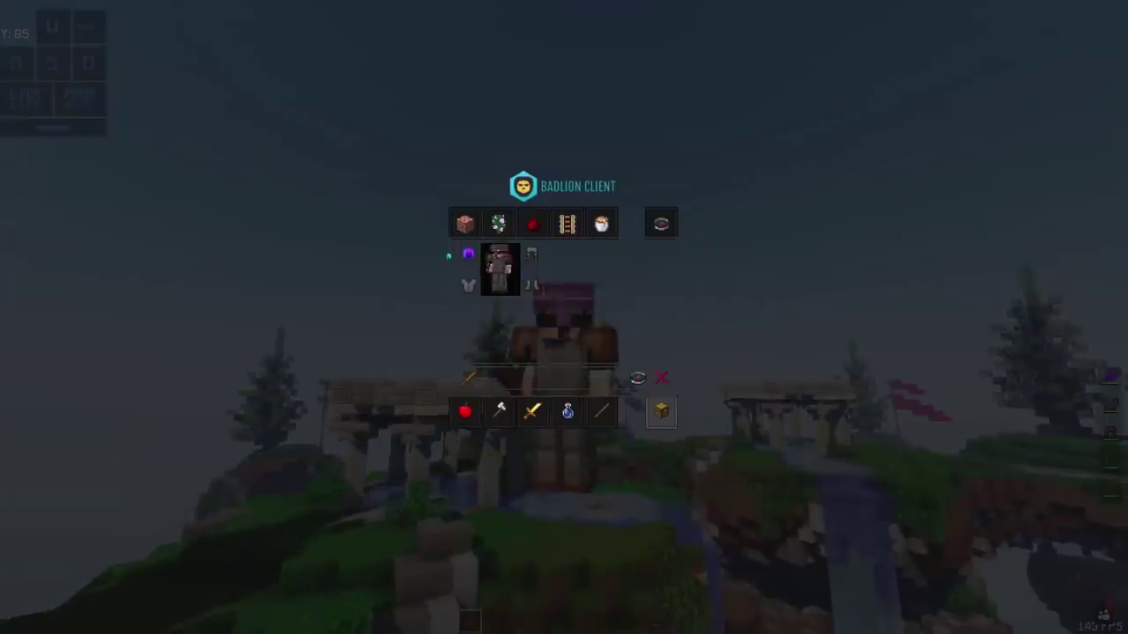
key("e")
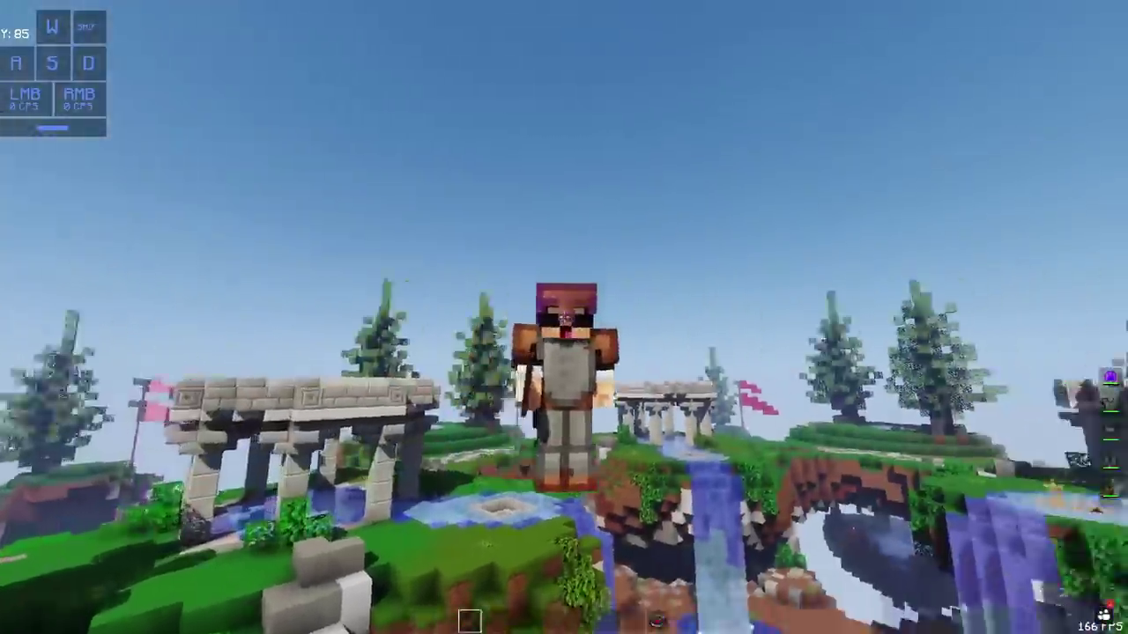
Pose the character in mid-air facing the camera by moving backwards, swinging and blocking with the wooden sword.
key("s")
left_click(563, 317)
right_click(564, 318)
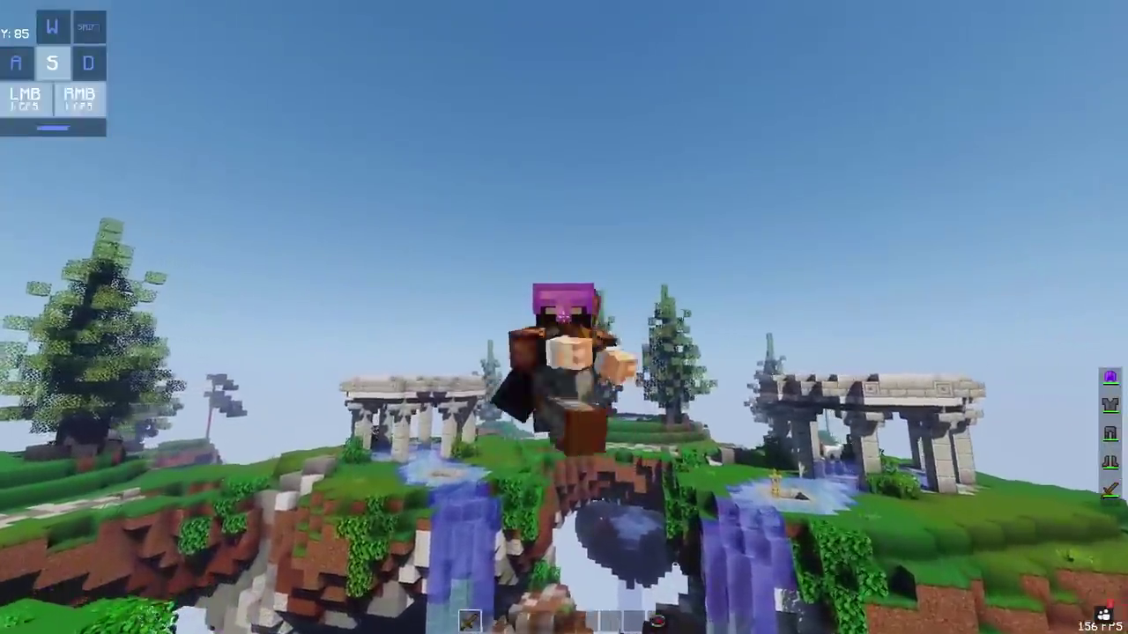
left_click(564, 317)
right_click(564, 317)
left_click(564, 318)
right_click(564, 317)
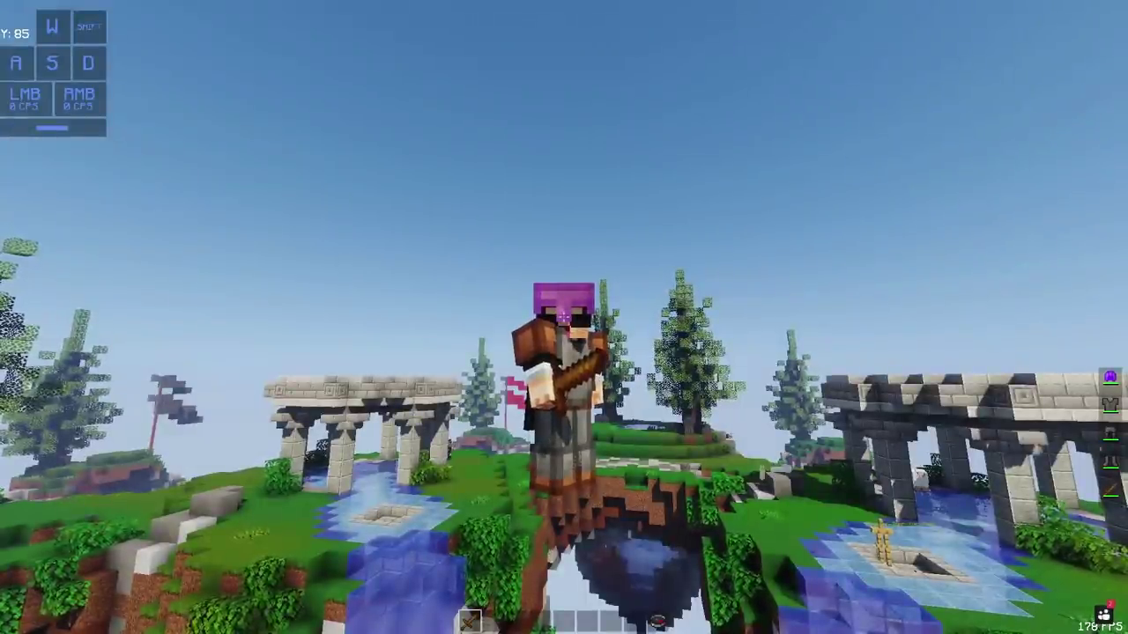
Fill the hotbar with an enchanting table, a crafting table, red dye and a full leather armor set from the creative inventory.
key("e")
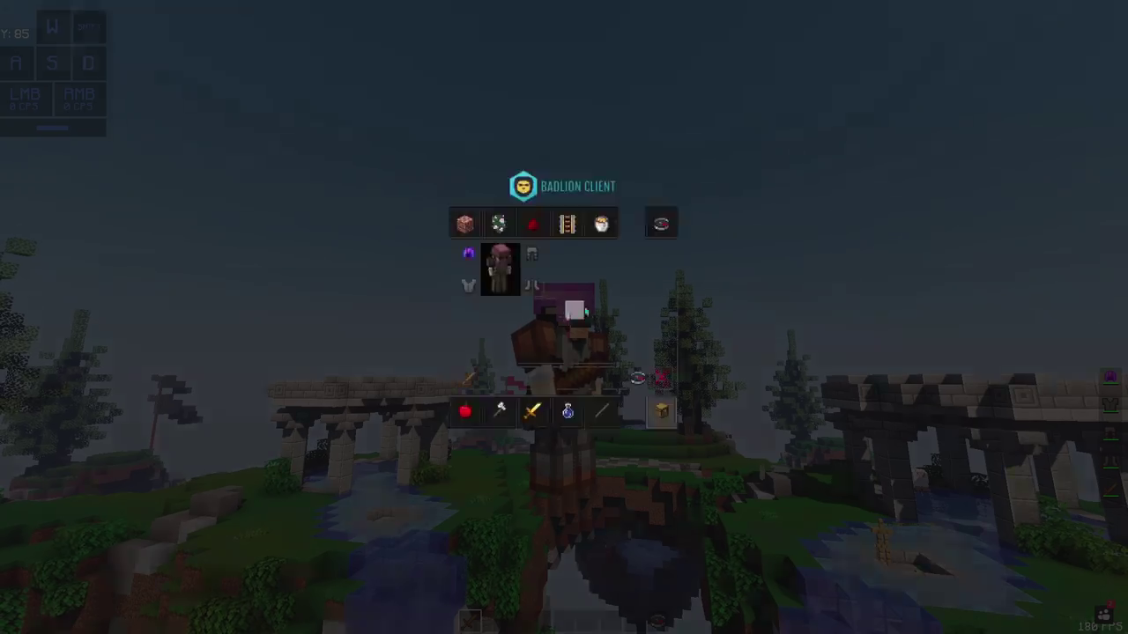
left_click(497, 223)
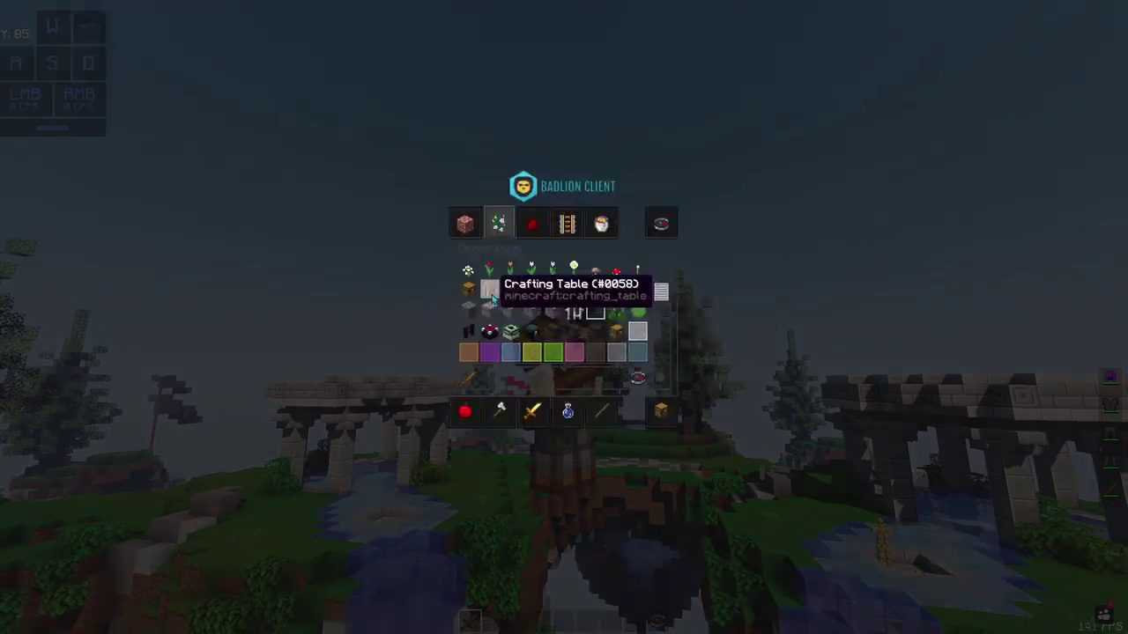
left_click(498, 223)
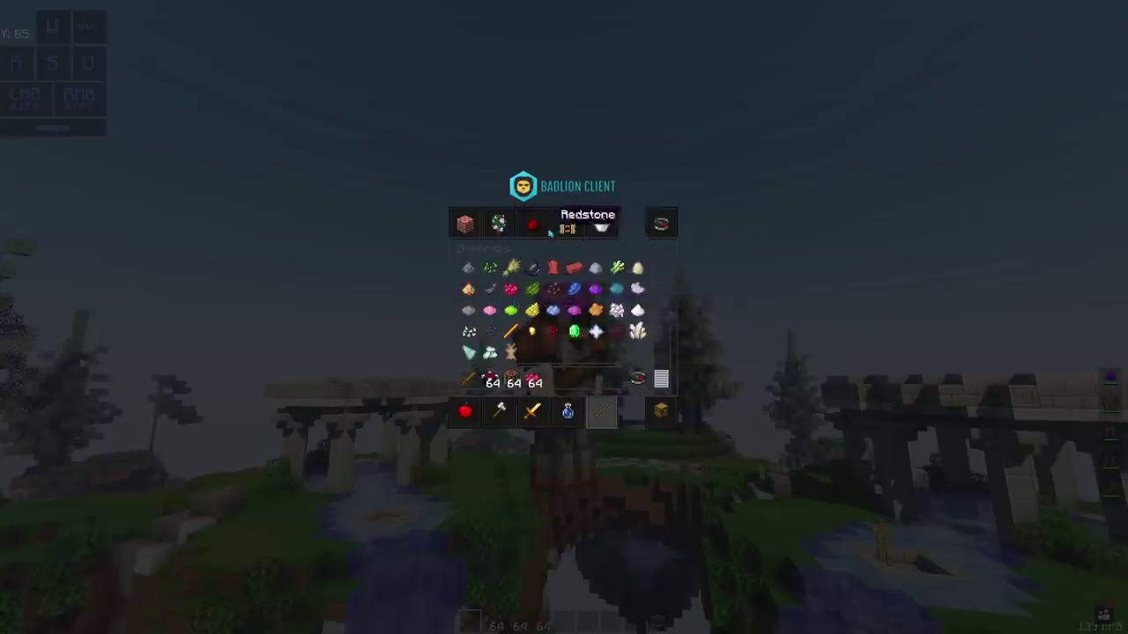
left_click(532, 411)
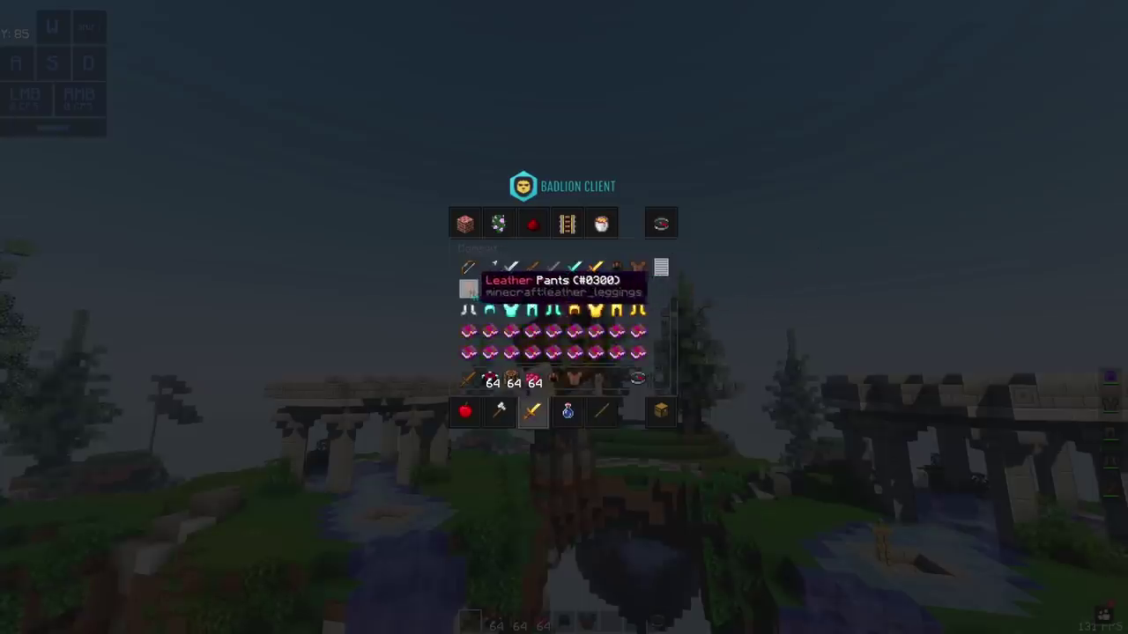
key("e")
Fly down to the grass beside the generator pool and place the enchanting table and crafting table next to each other.
key("w")
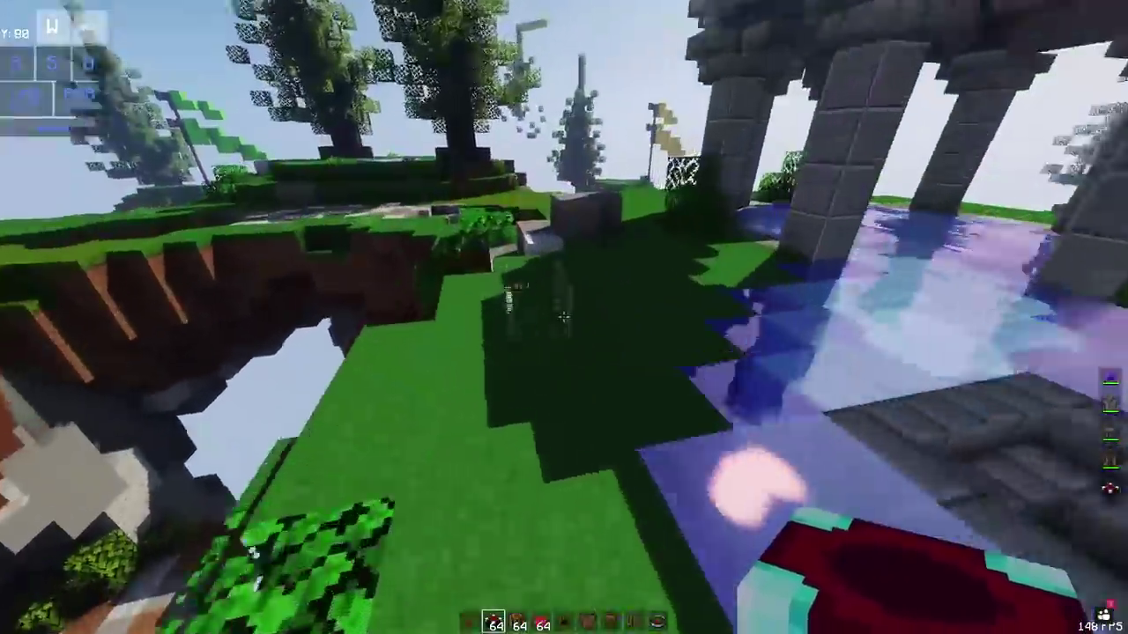
right_click(563, 317)
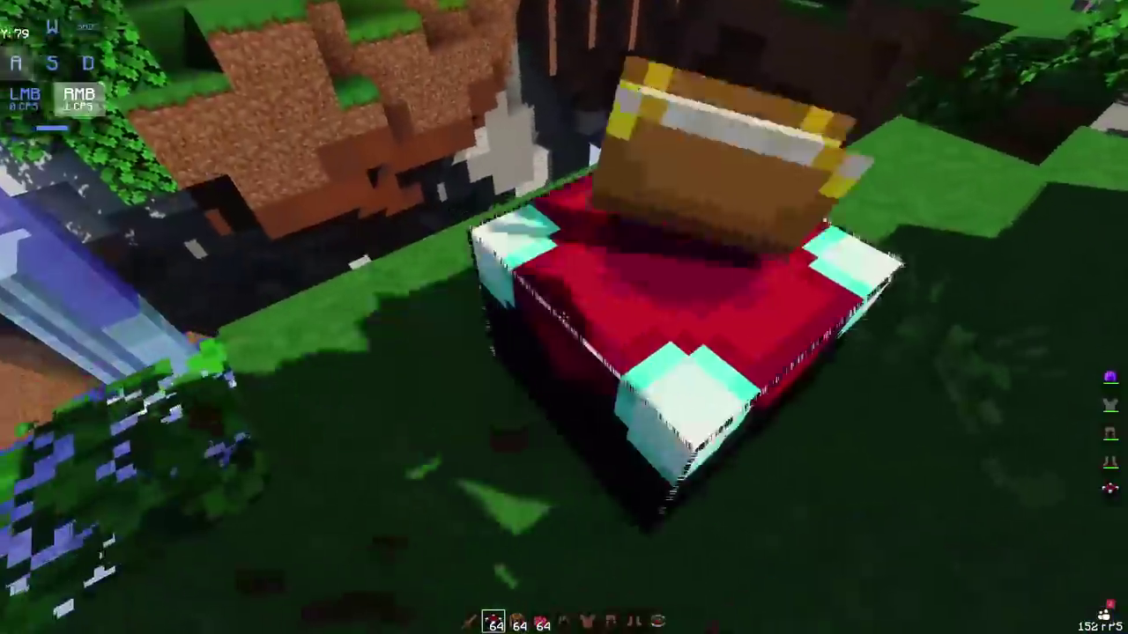
key("3")
right_click(564, 318)
right_click(563, 317)
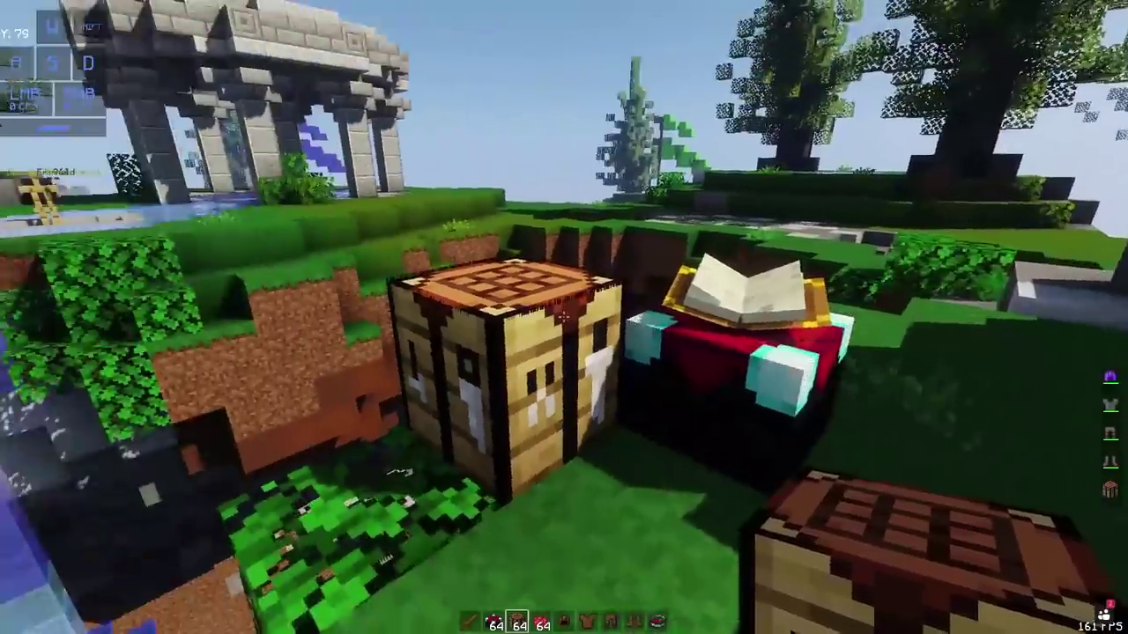
Dye the leather armor red at the crafting table, put it on and check the character beside the pool in front-facing view.
right_click(563, 317)
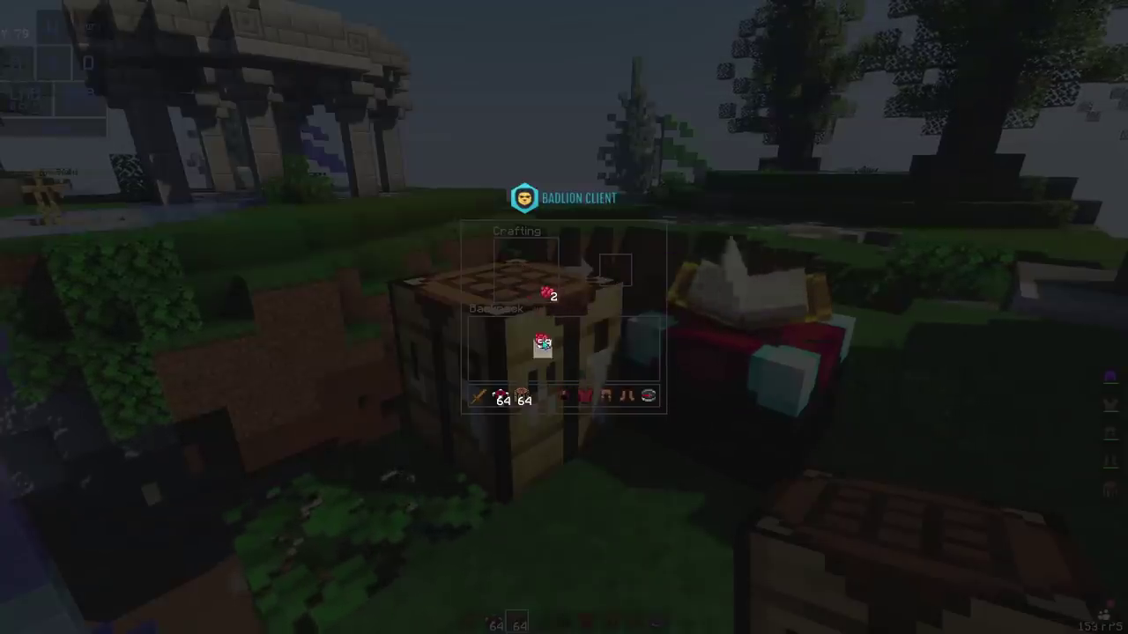
left_click(611, 325)
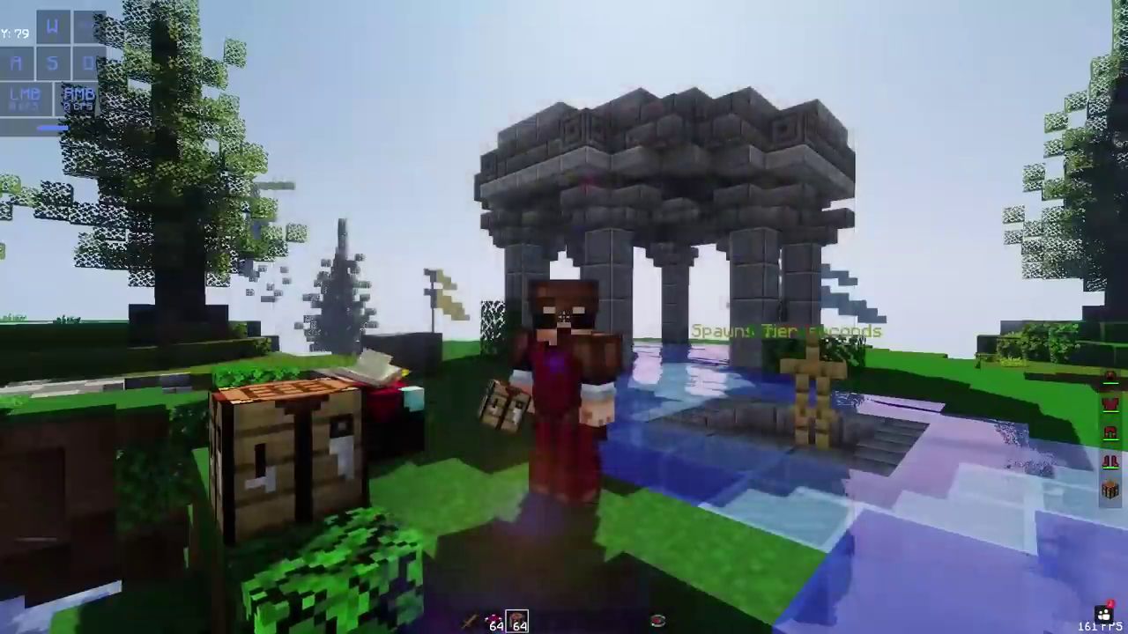
key("w")
key("d")
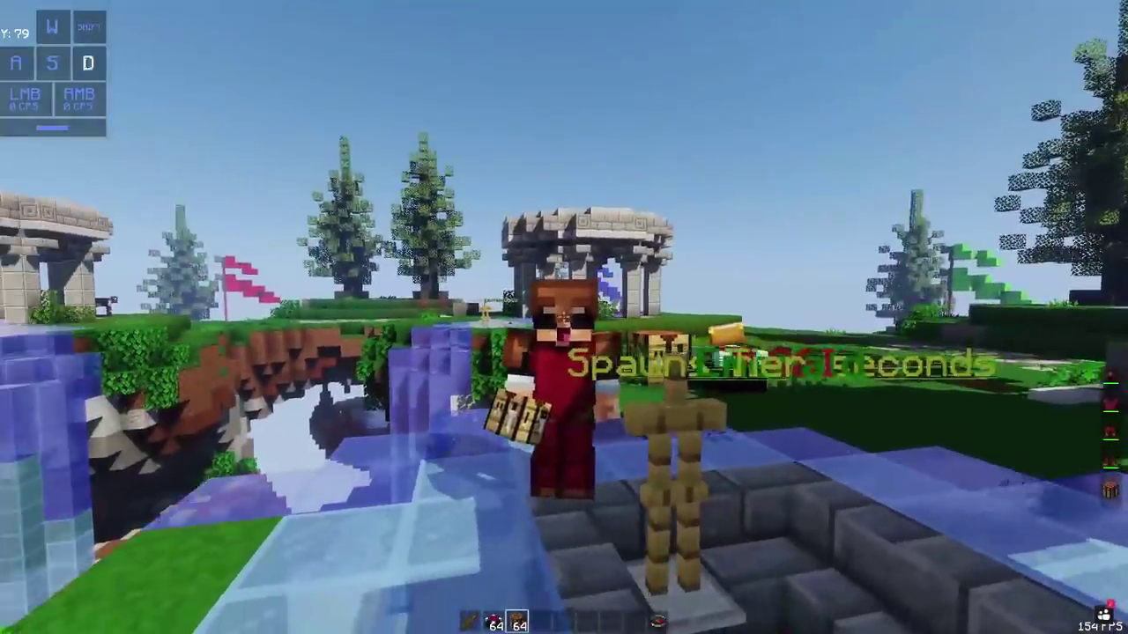
key("s")
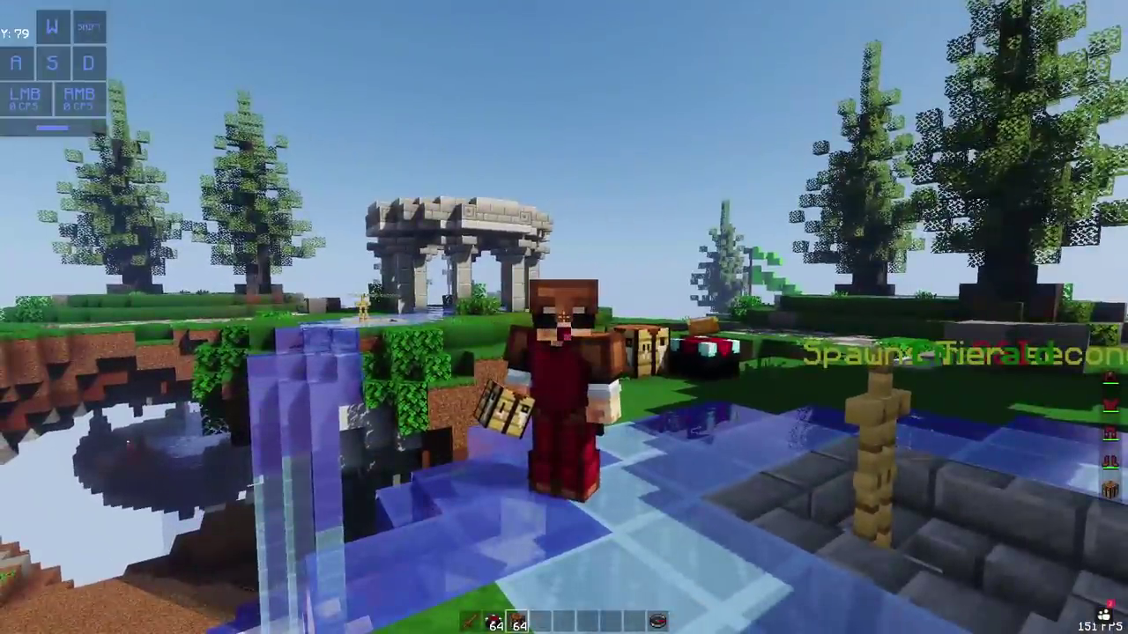
key("s")
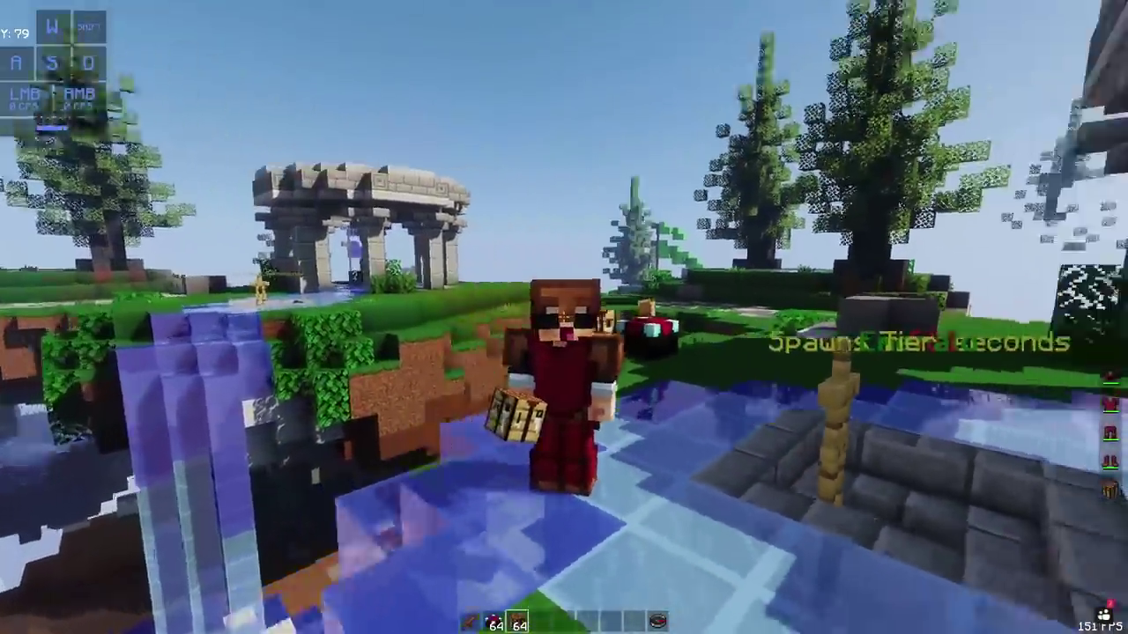
key("F5")
Enchant the red leather helmet at the enchanting table and wear it with the rest of the red set.
key("e")
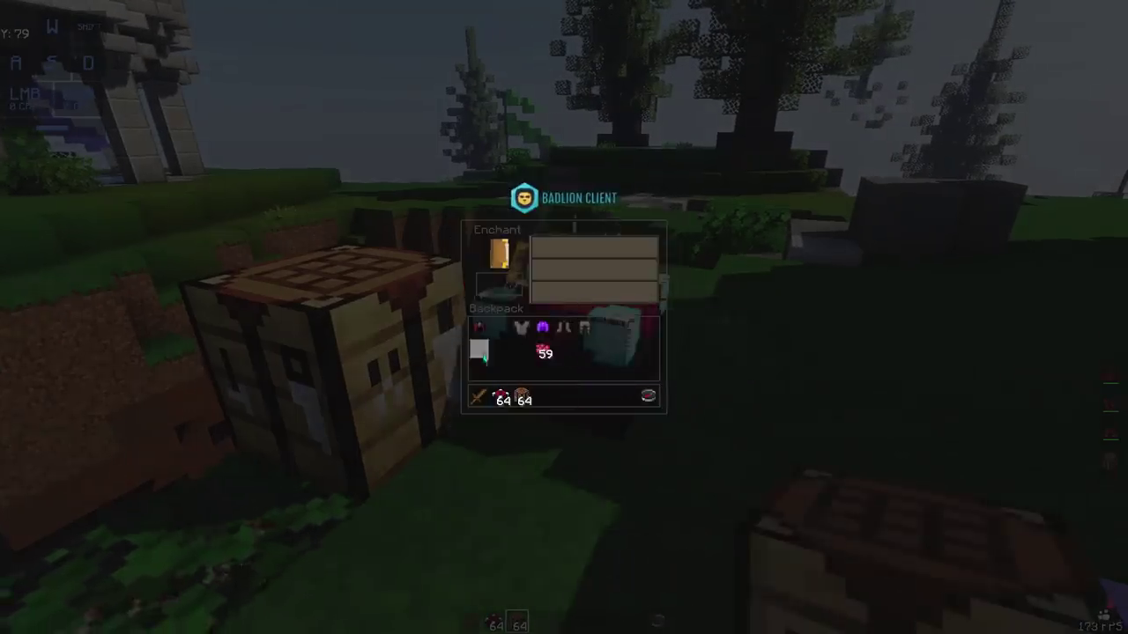
left_click(484, 289, "shift")
key("e")
key("e")
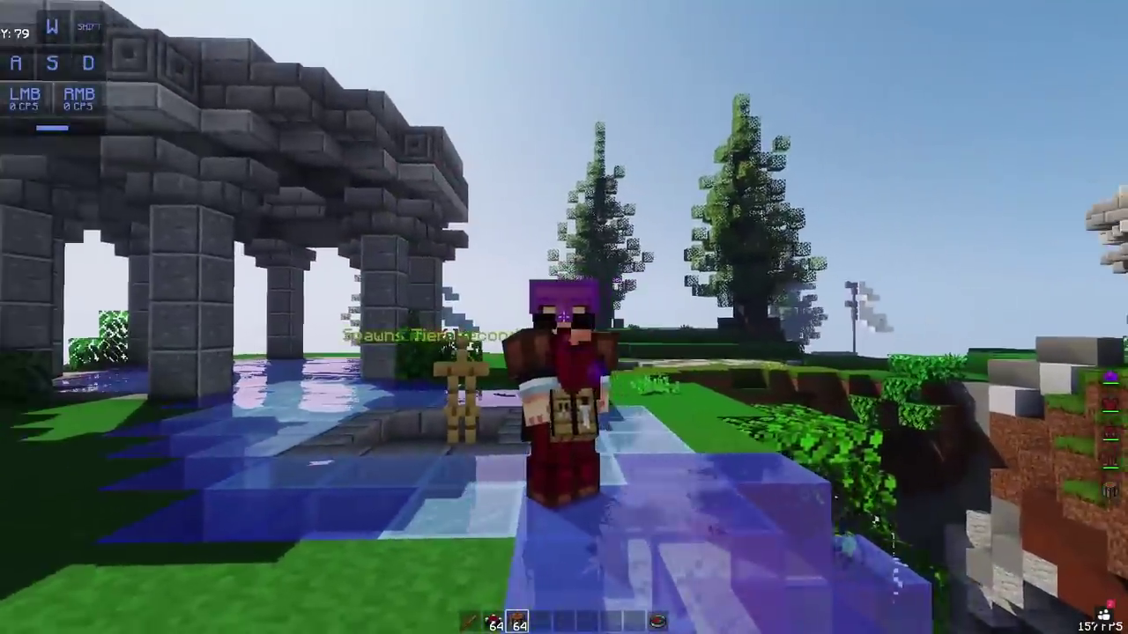
Erase the leftover table blocks from the hotbar and replace the red leggings and boots with iron ones.
key("e")
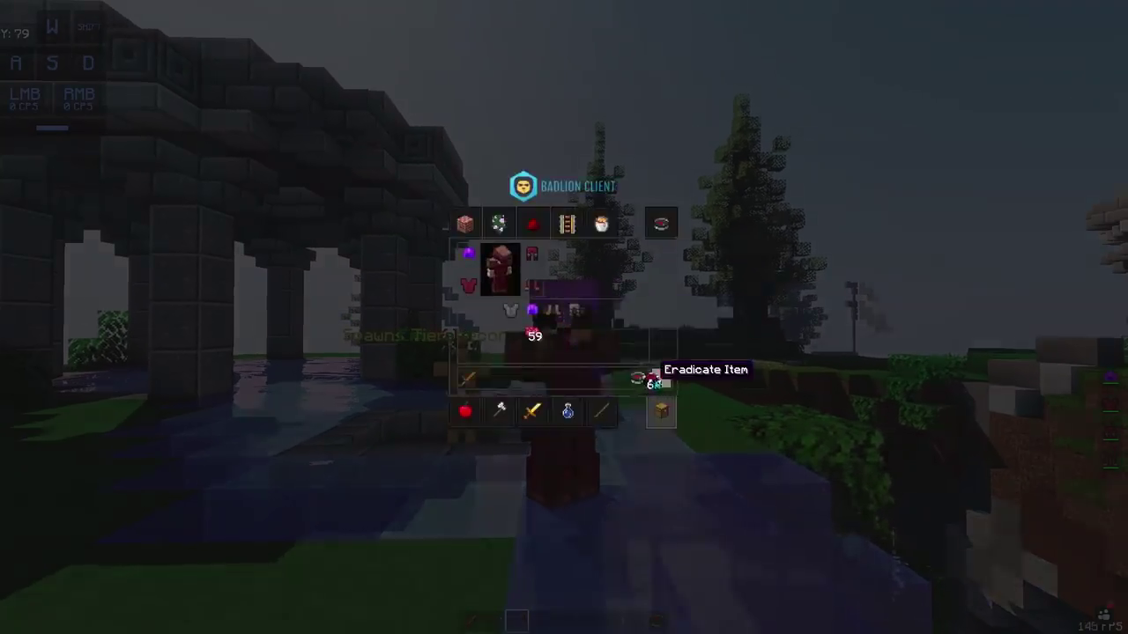
left_click(654, 380)
key("e")
key("e")
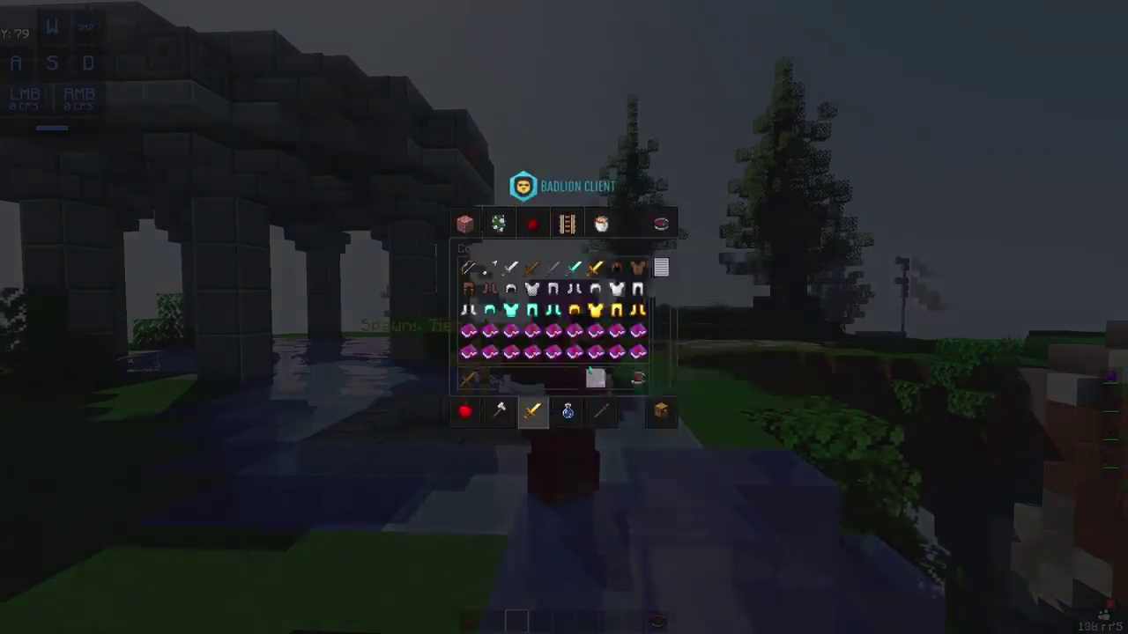
key("6")
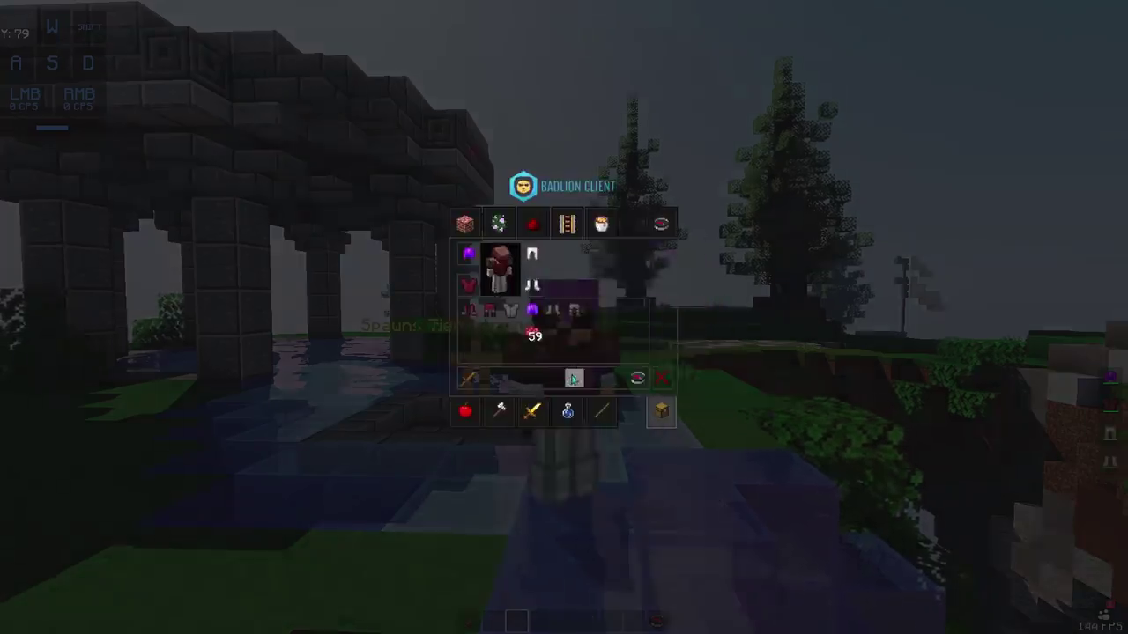
key("e")
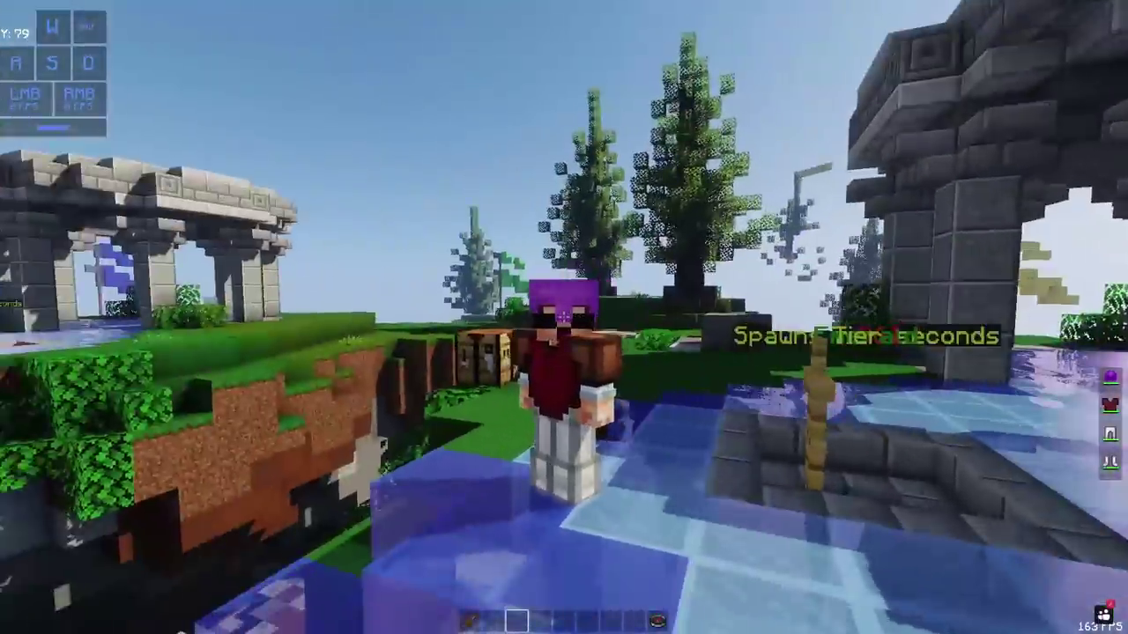
Fly up to about Y 91 above the generator pools and switch to the front-facing third-person view.
key("w")
key("space")
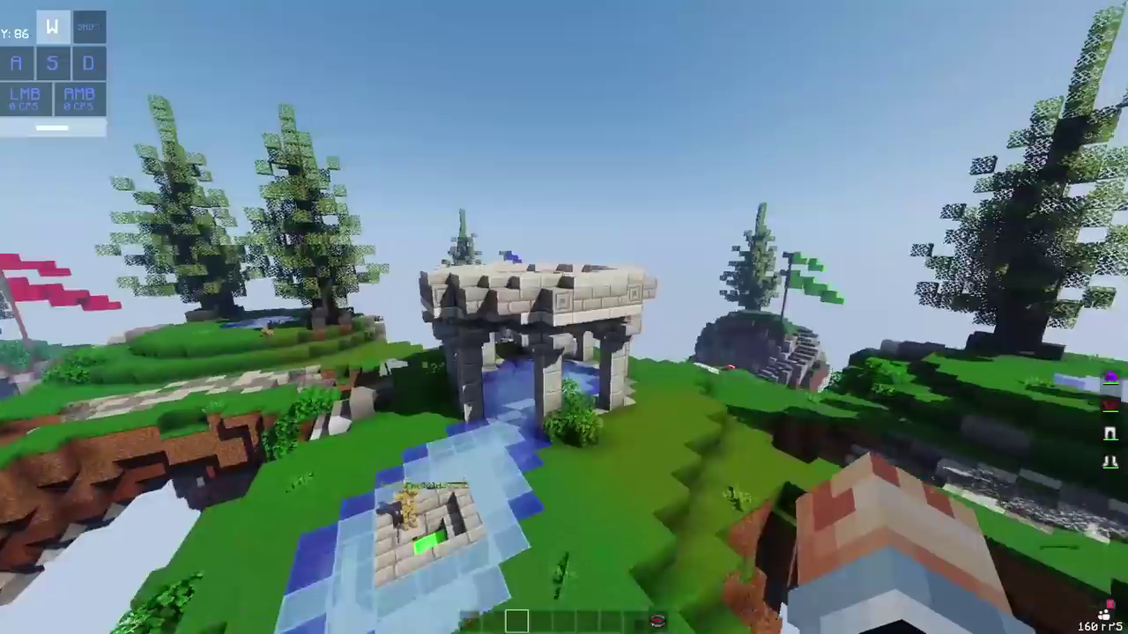
key("F5")
key("F5")
key("s")
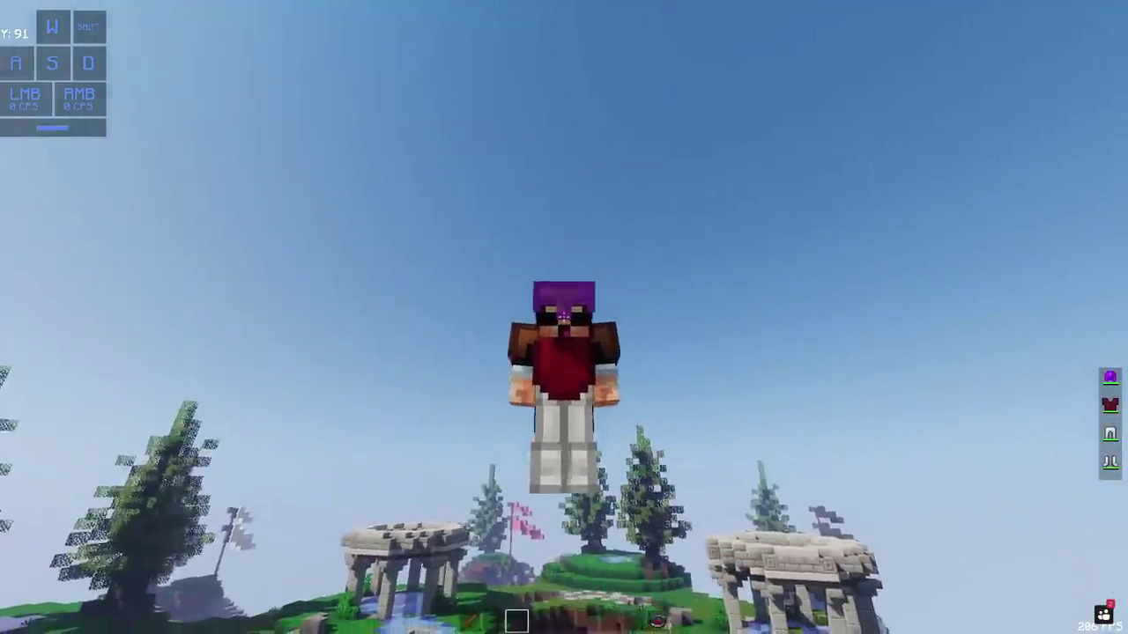
Hold the wooden sword and pose the character facing the camera with swings and a block.
key("1")
left_click(564, 317)
right_click(564, 317)
left_click(563, 317)
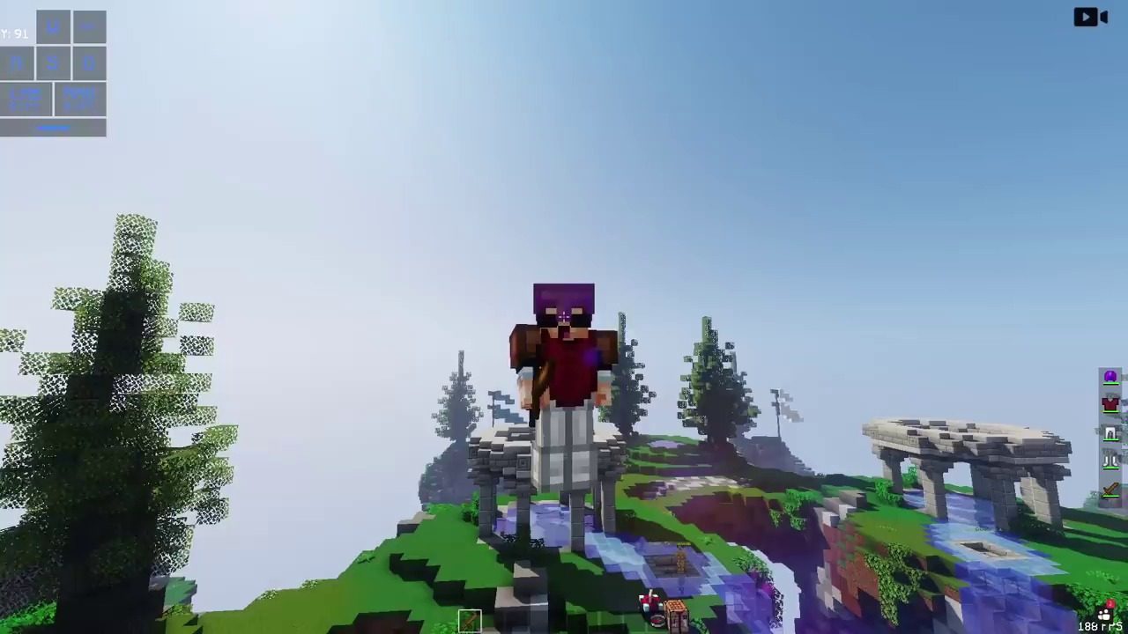
Turn to frame the generator temples behind the character and pose swinging the sword while moving backwards and sideways.
key("F5")
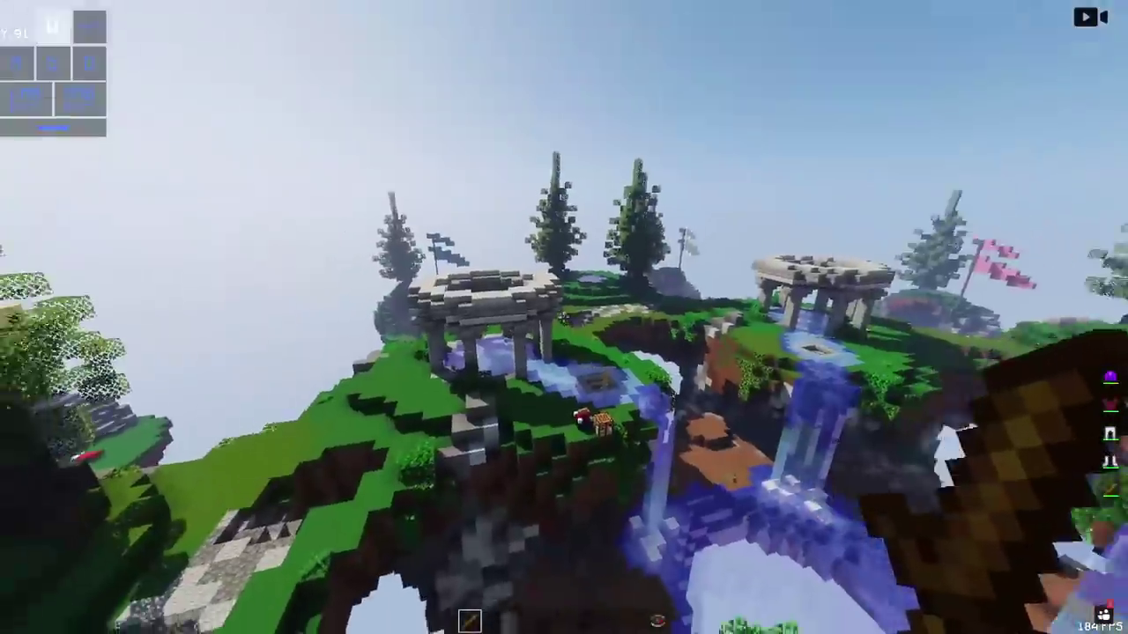
key("F5")
key("F5")
left_click(564, 317)
left_click(564, 317)
left_click(563, 317)
left_click(564, 318)
key("s")
key("a")
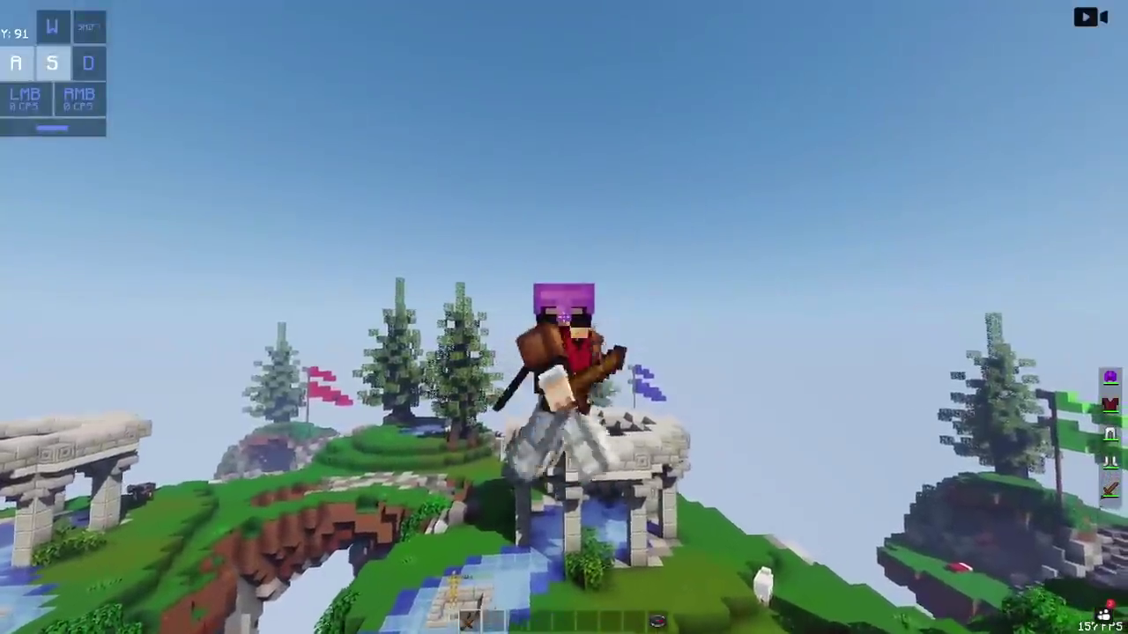
Fly out past the green-flag island and frame the character from the front against empty sky.
key("F5")
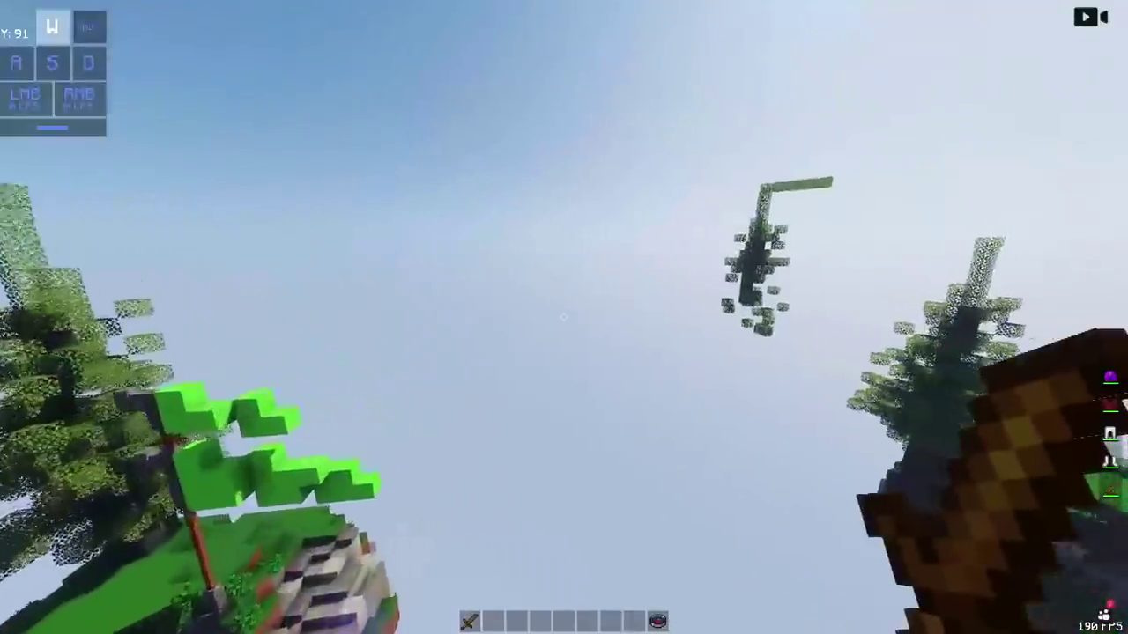
key("a")
key("a")
key("F5")
key("F5")
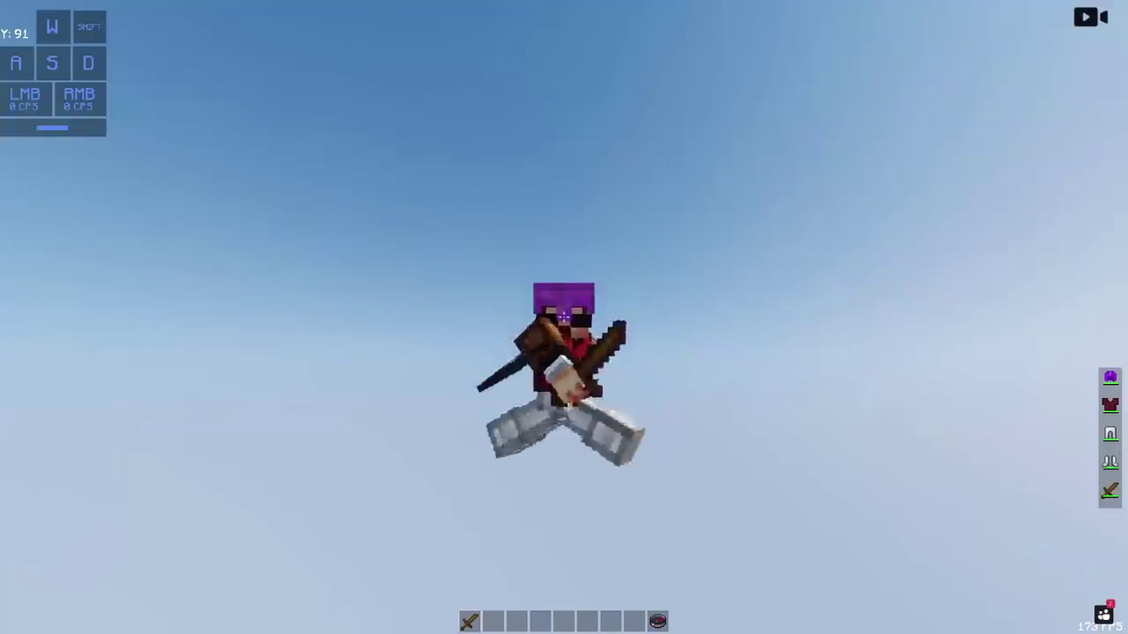
Pose the character against the open sky, swinging the sword and strafing to both sides in front-facing view.
key("F5")
left_click(563, 317)
left_click(563, 317)
left_click(564, 318)
left_click(564, 317)
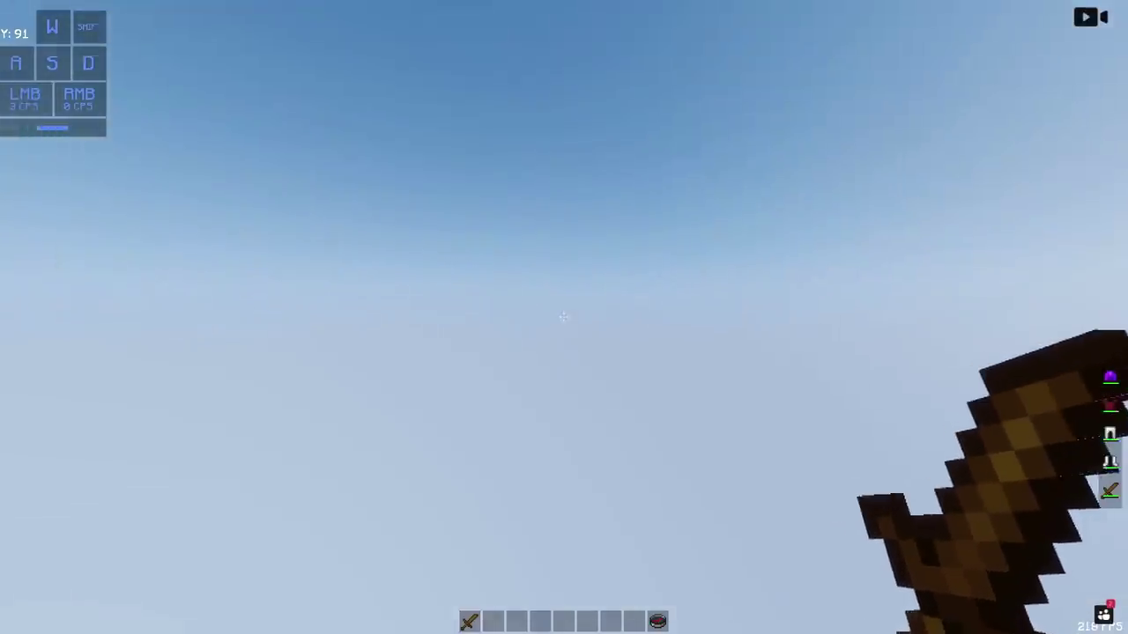
key("F5")
key("F5")
key("a")
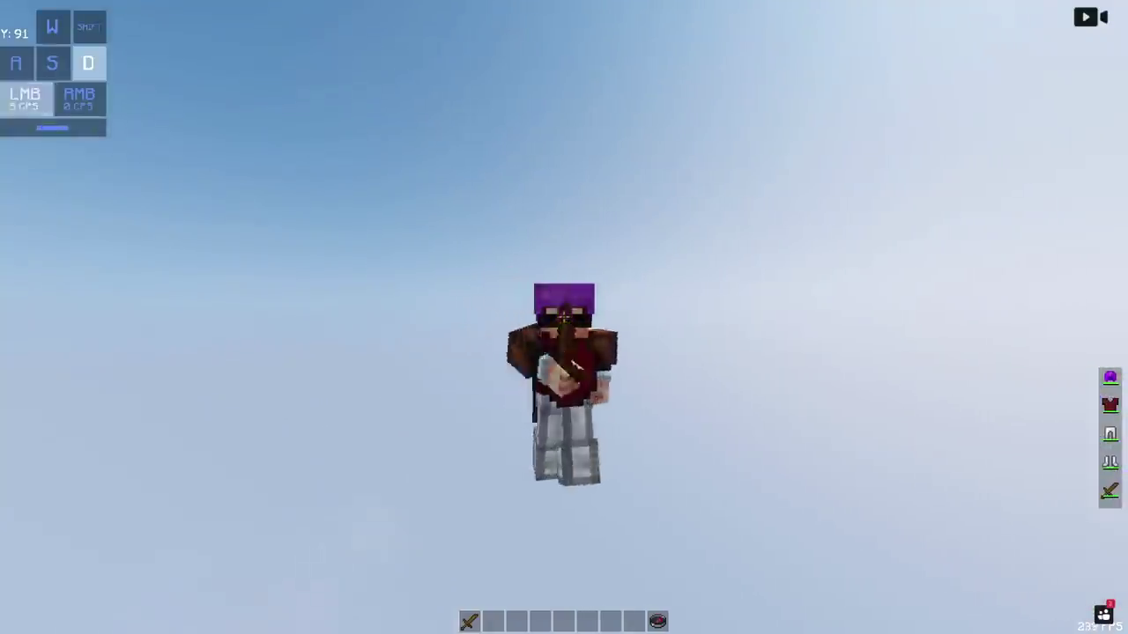
key("d")
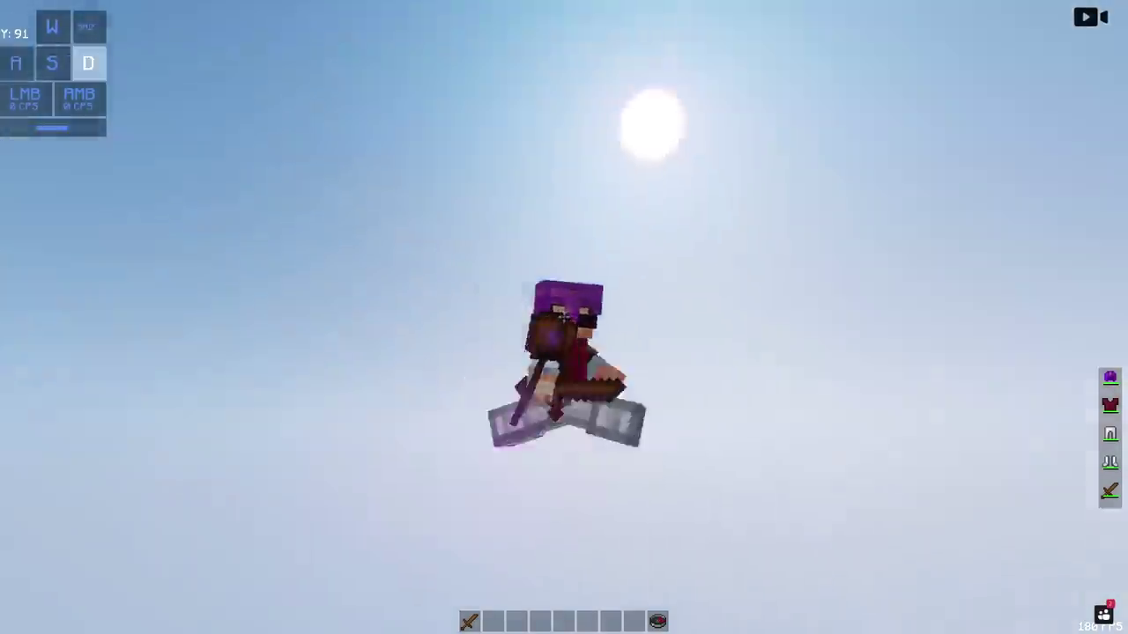
Pose the character blocking with the sword while strafing, and turn to bring the floating islands into the background.
key("w")
key("a")
right_click(564, 317)
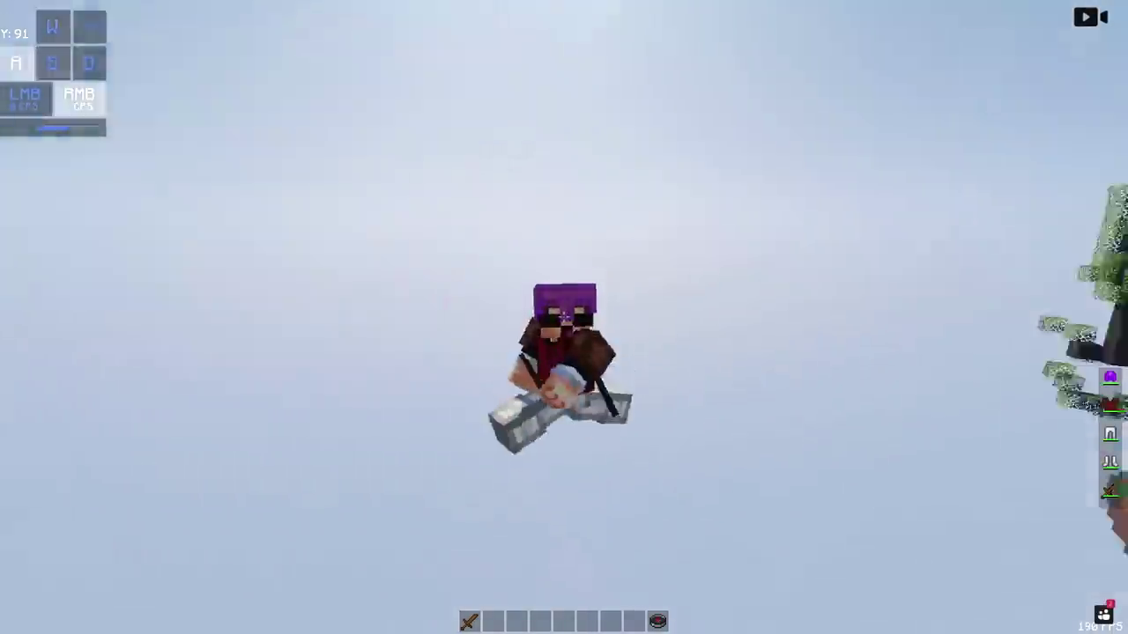
key("d")
key("a")
key("s")
key("d")
left_click(564, 317)
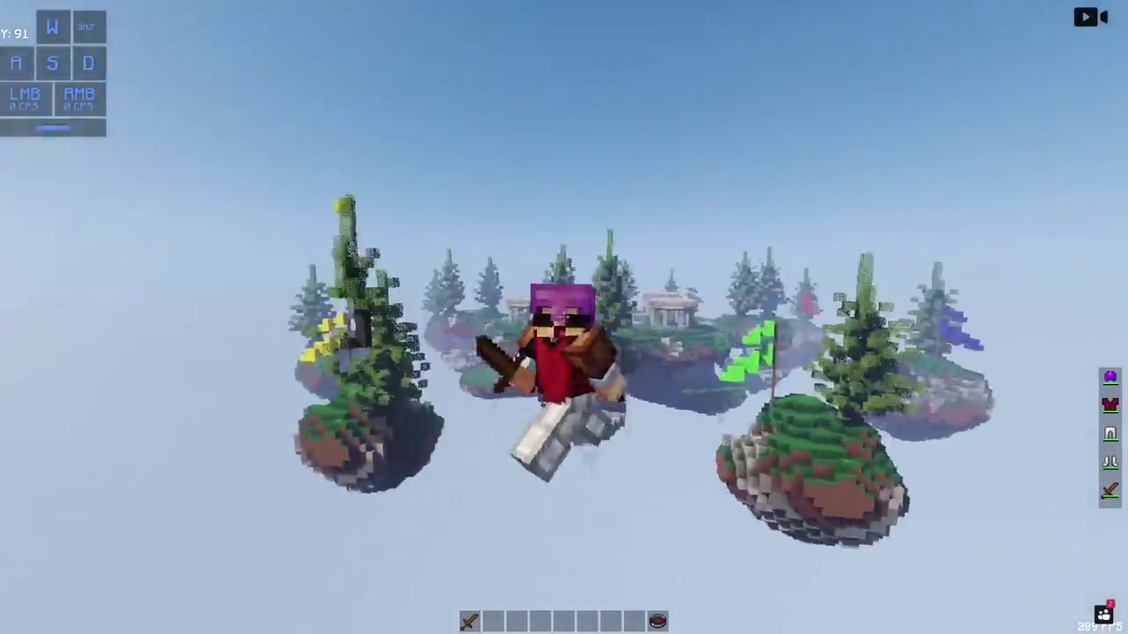
Pose the character strafing and swinging the sword between the yellow-flag and green-flag islands.
key("a")
key("s")
key("d")
left_click(564, 317)
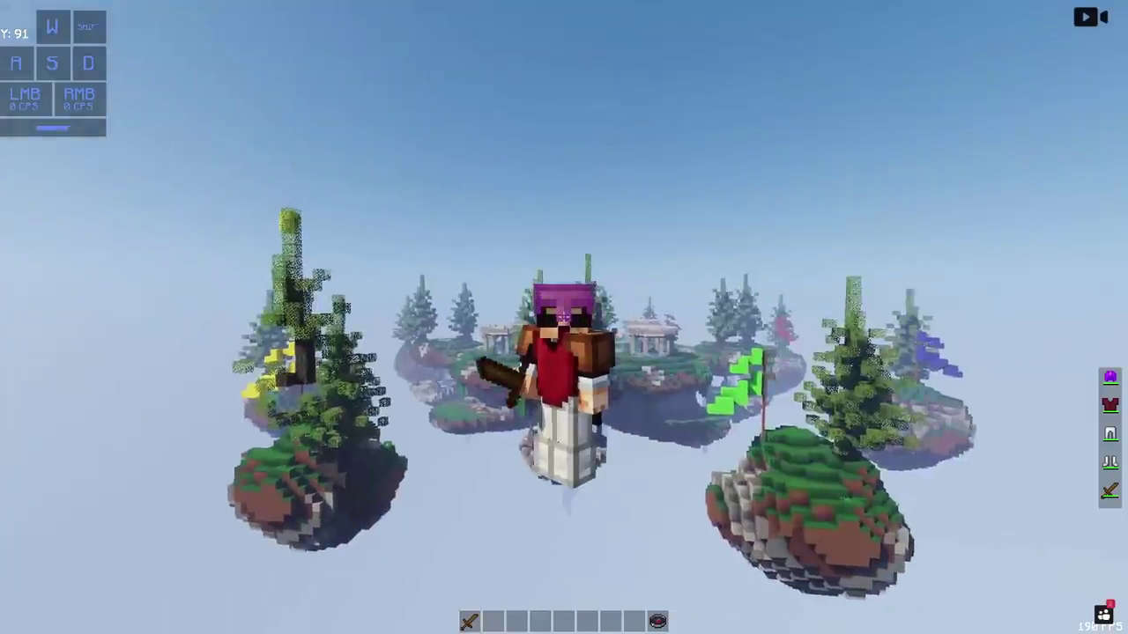
key("a")
left_click(563, 317)
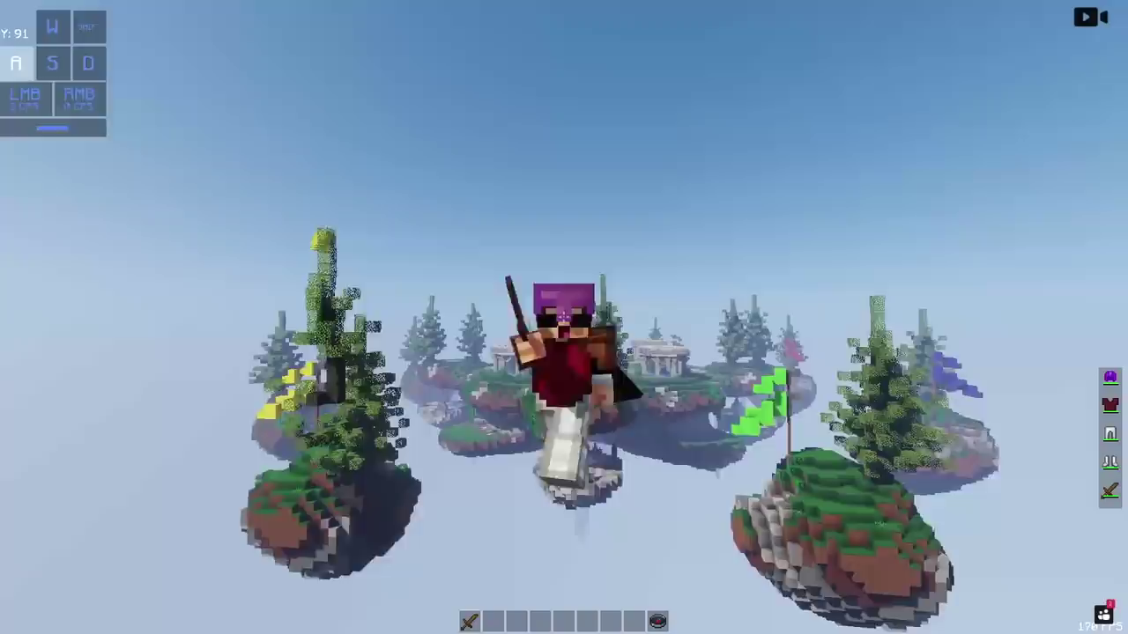
Record more sideways sword-swing poses with the islands behind the character, and leave the world for the main menu.
key("d")
left_click(564, 317)
key("a")
left_click(564, 317)
left_click(564, 317)
key("d")
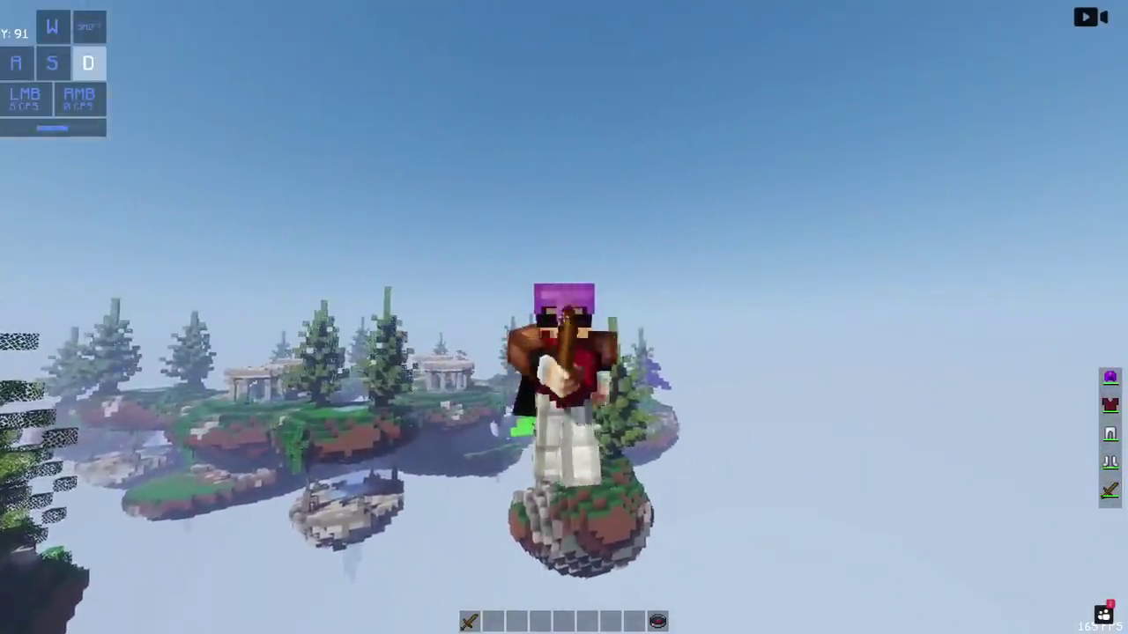
left_click(564, 318)
left_click(563, 317)
key("a")
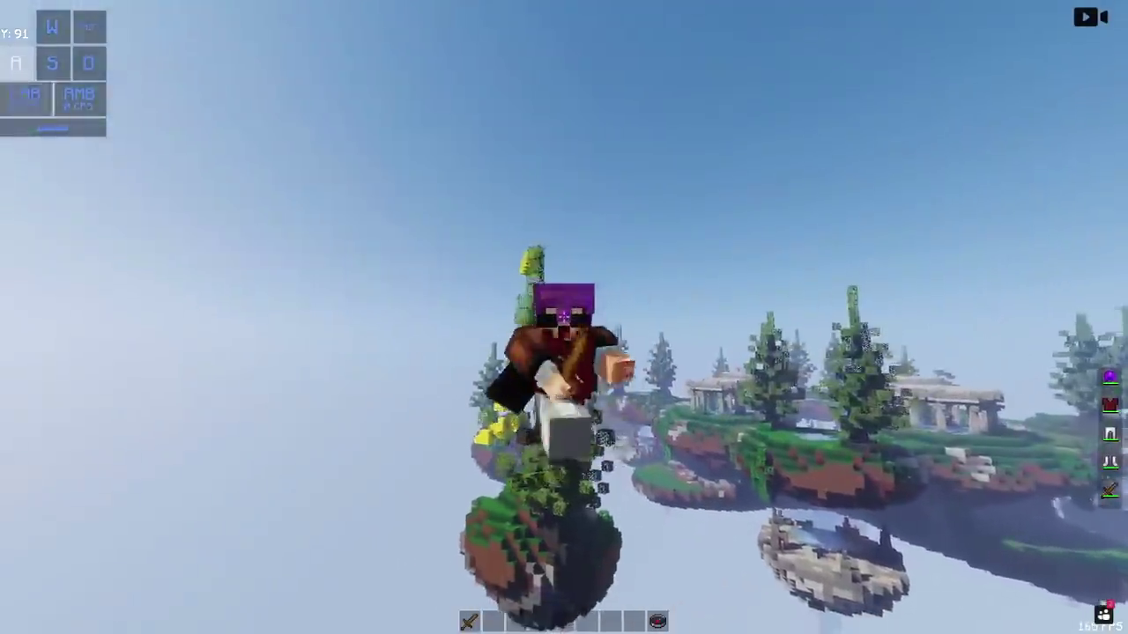
key("Escape")
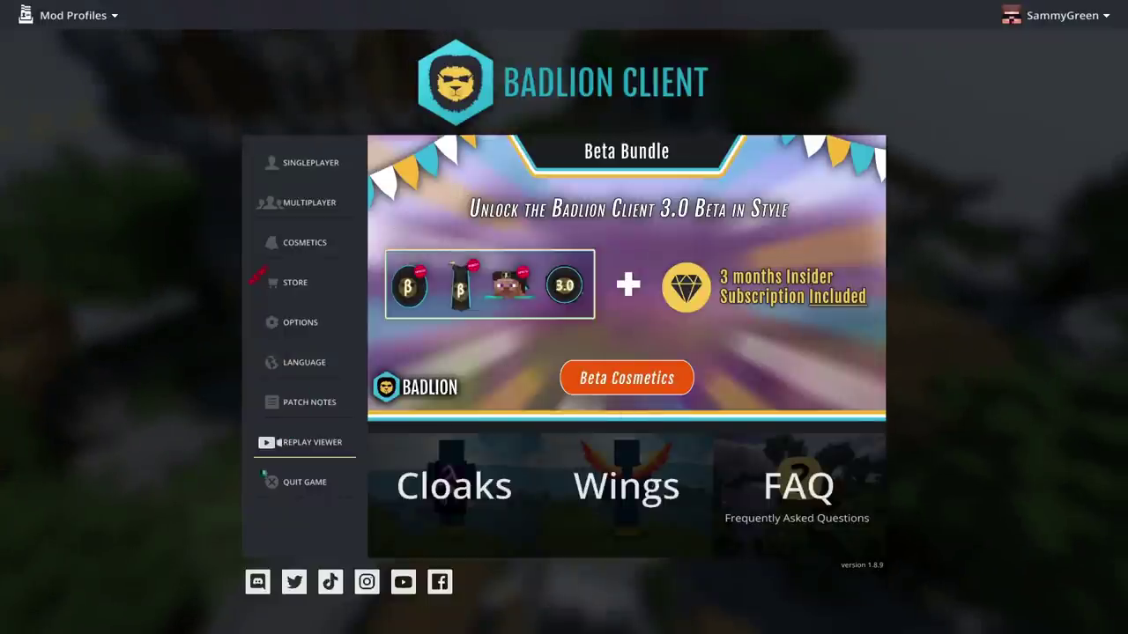
Preview the recorded replay, leave it, and lower the render distance in the video settings.
left_click(310, 441)
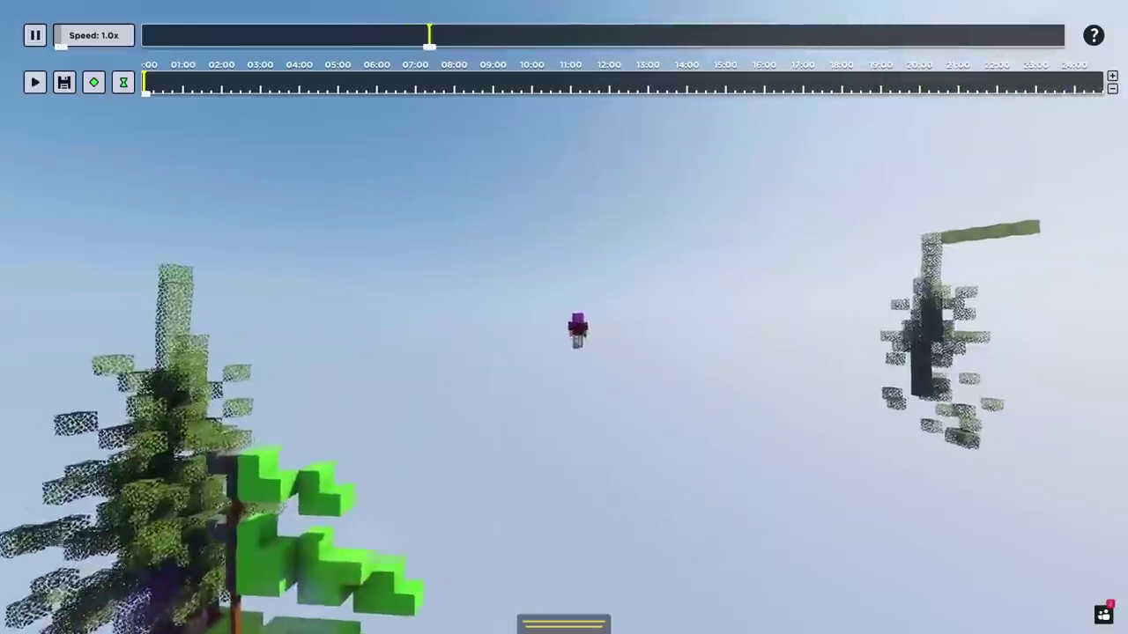
key("p")
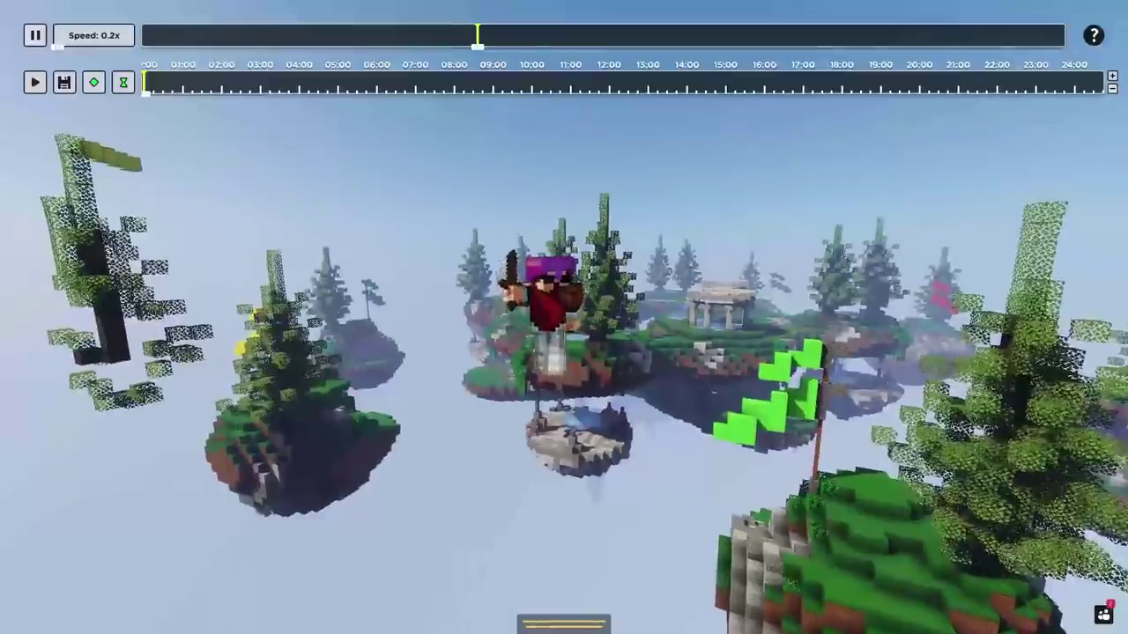
key("Escape")
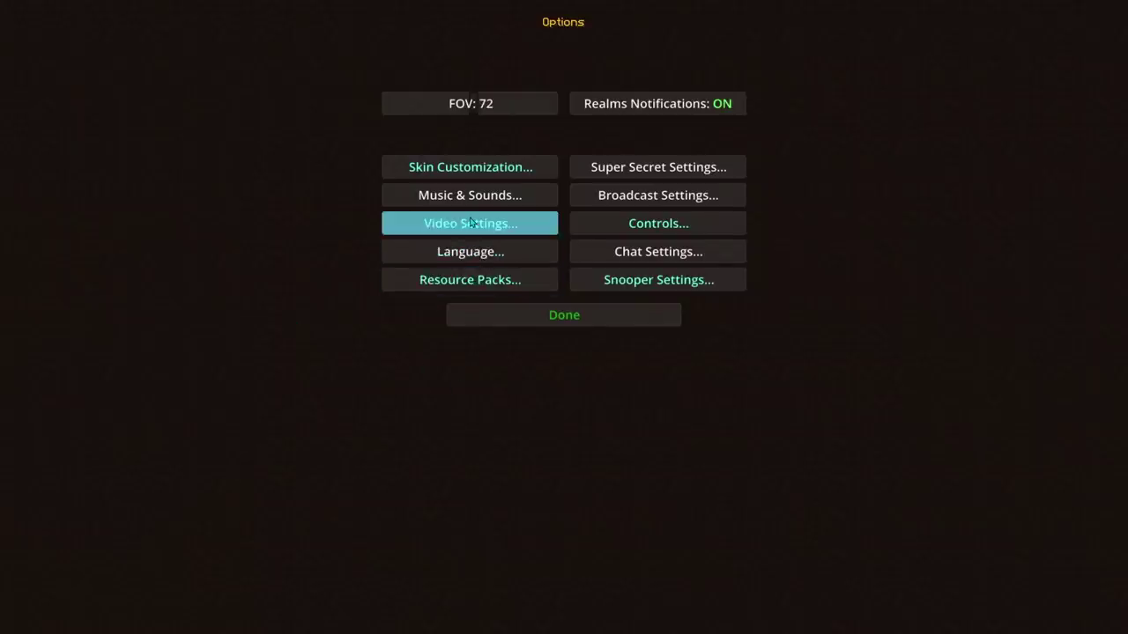
left_click(470, 226)
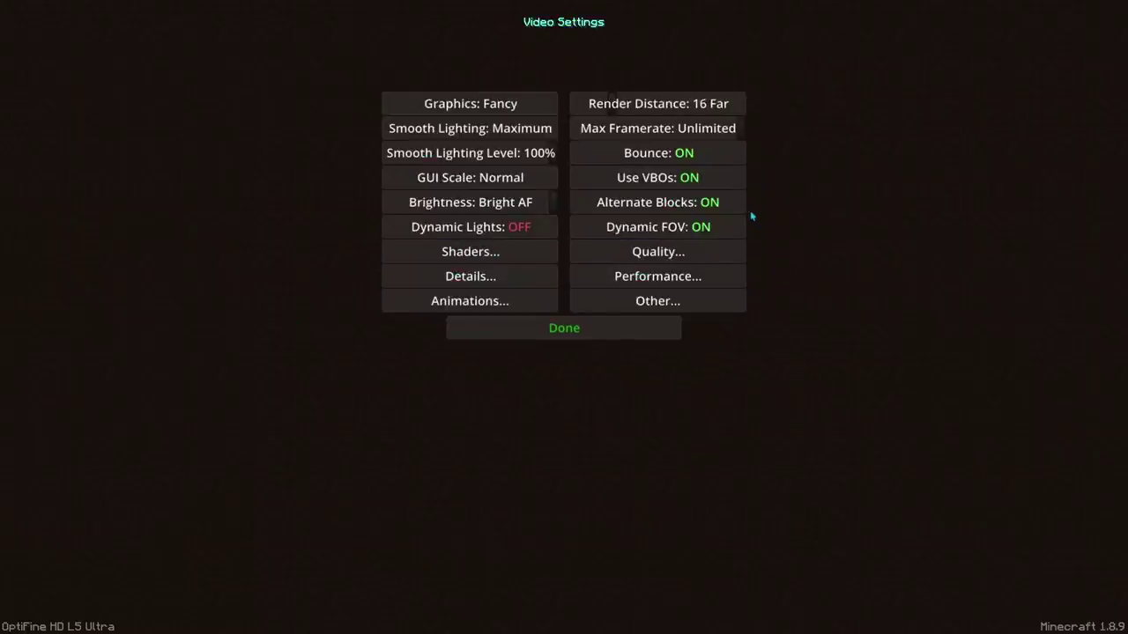
left_click_drag(657, 103, 357, 133)
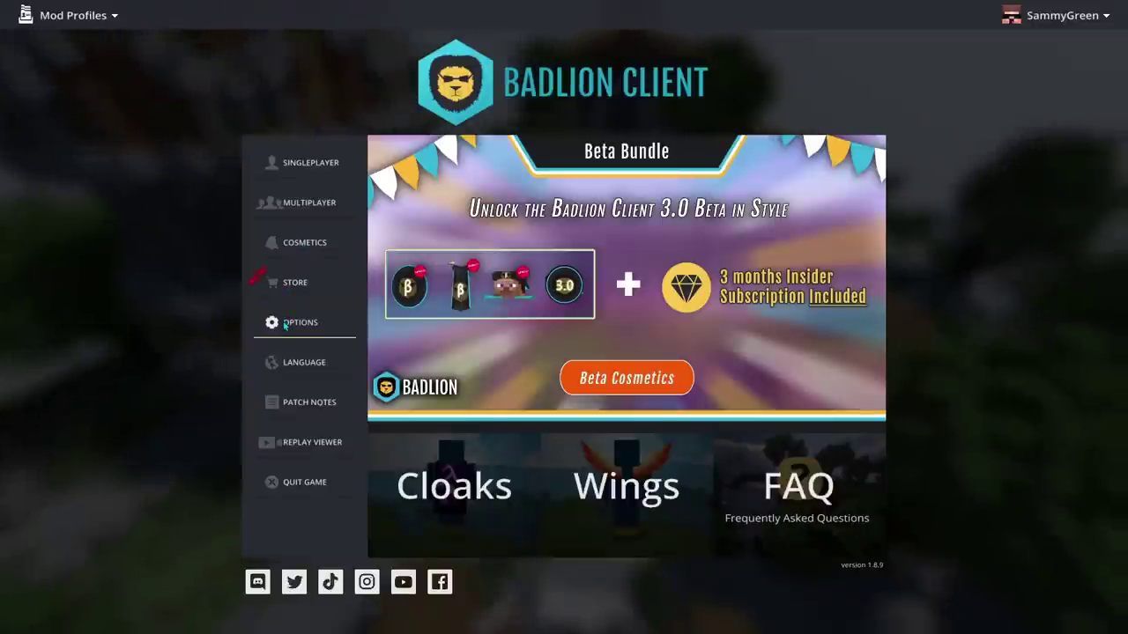
Load the replay 2020-11-04_19.16.22.mcpr and pause it on a walking sword pose at 0.1x speed.
left_click(307, 441)
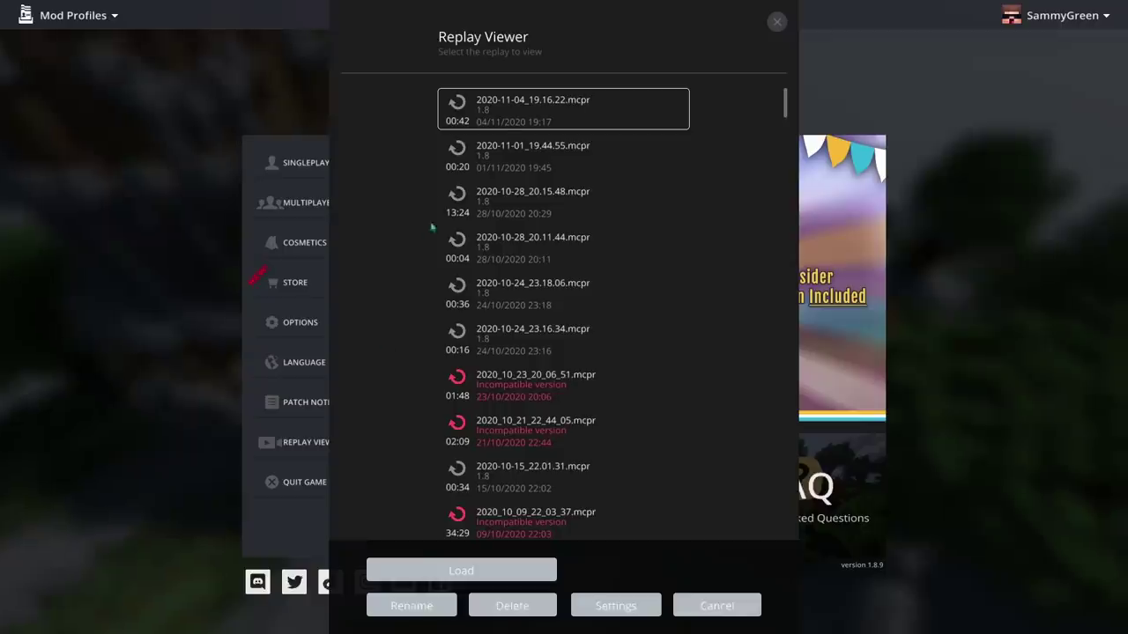
double_click(504, 129)
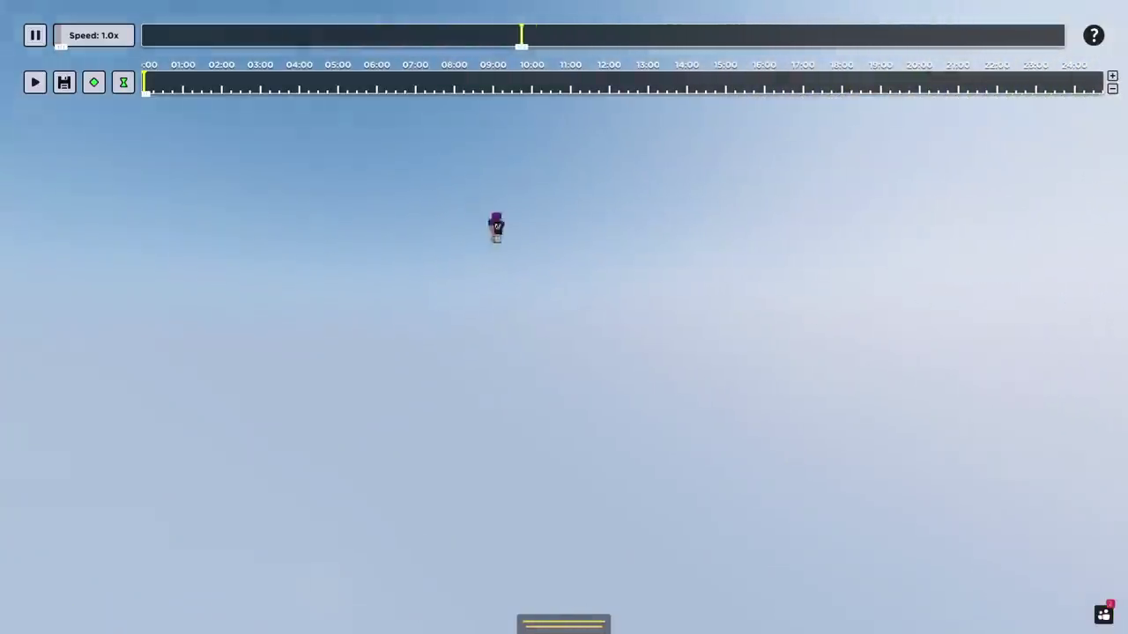
key("p")
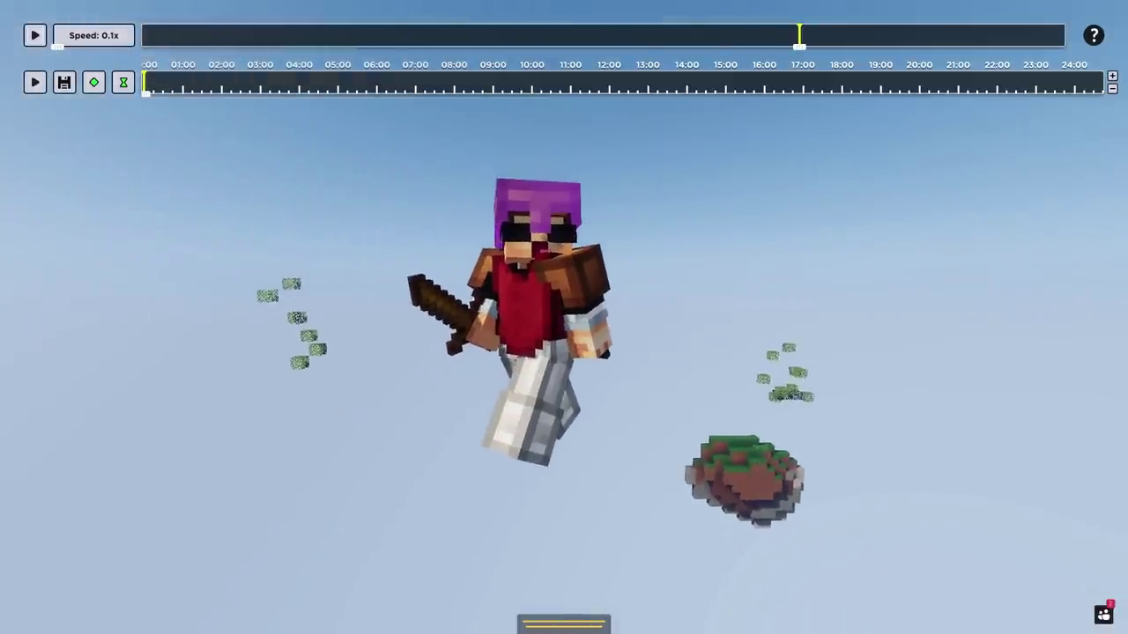
Frame the whole character against the sky and advance the replay at 0.1x speed to a raised-sword pose.
key("Escape")
left_click(498, 362)
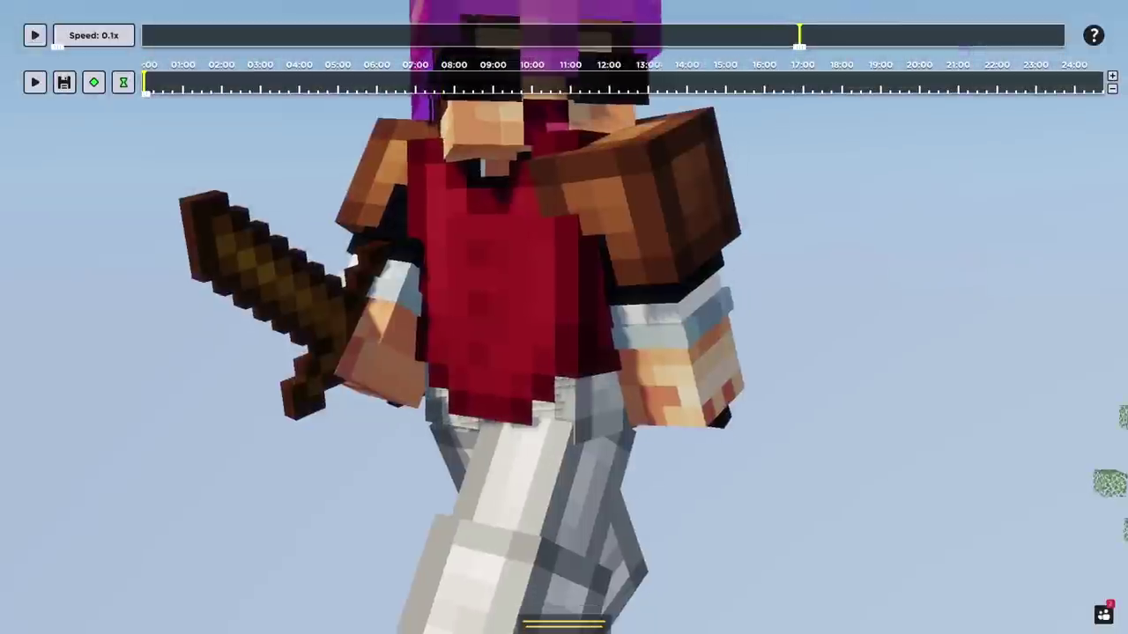
key("s")
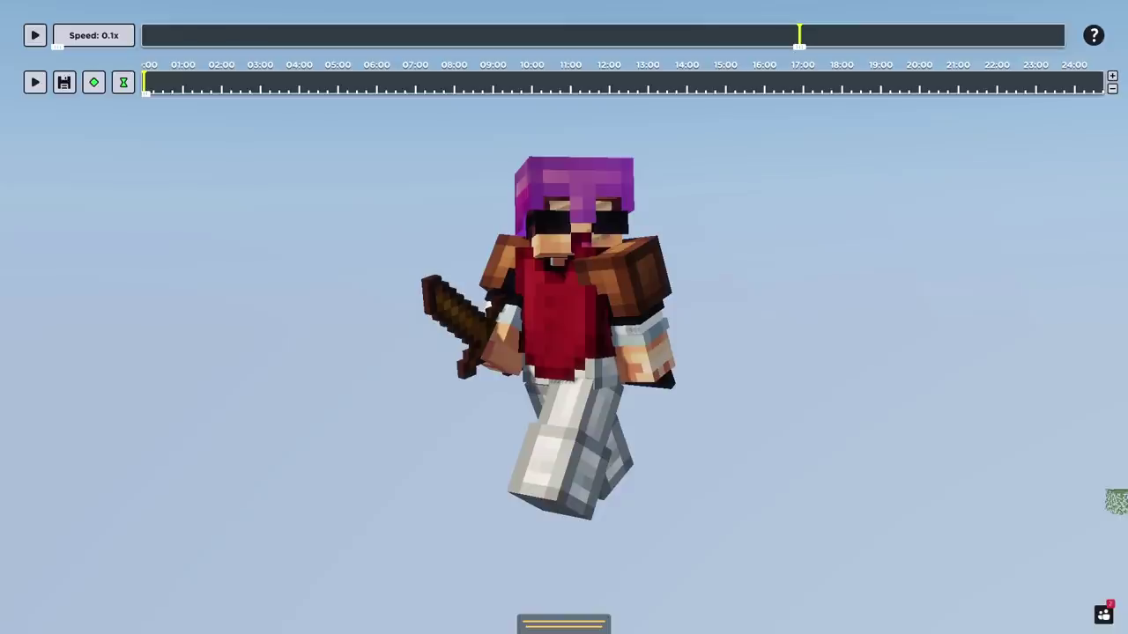
key("p")
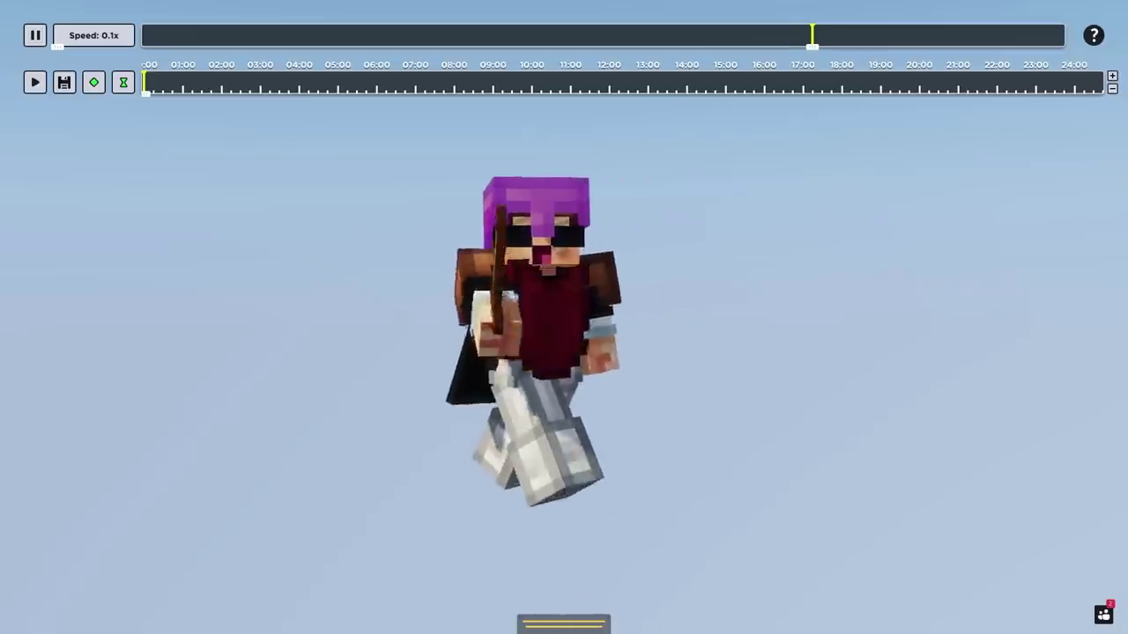
key("p")
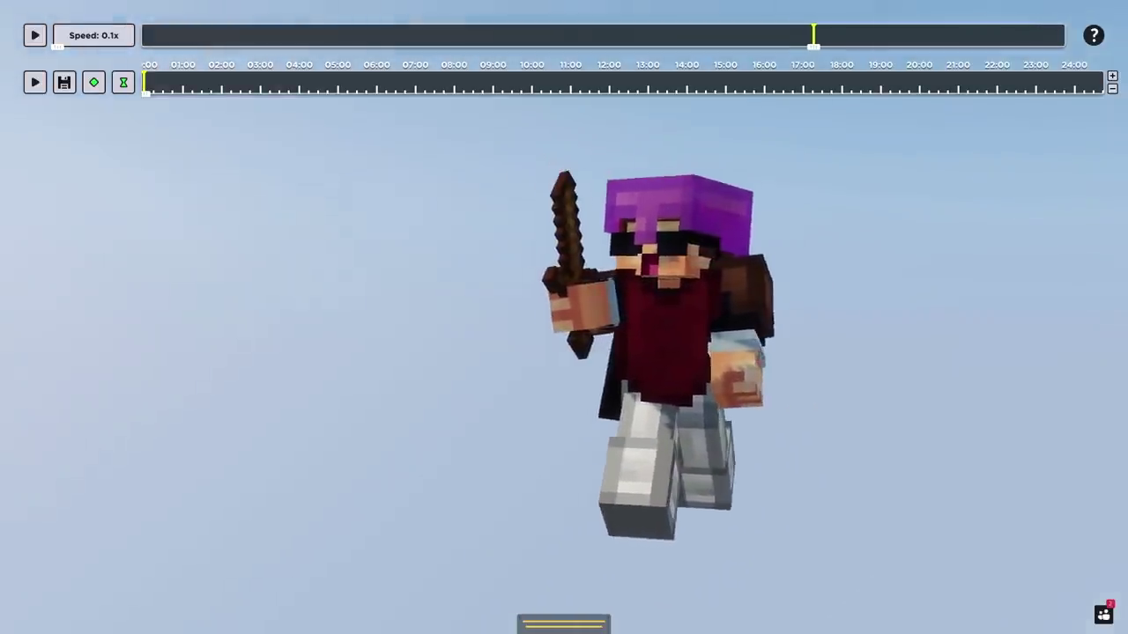
Fine-tune the camera angle on the raised-sword pose and capture it against plain sky with the replay overlay hidden.
key("d")
key("a")
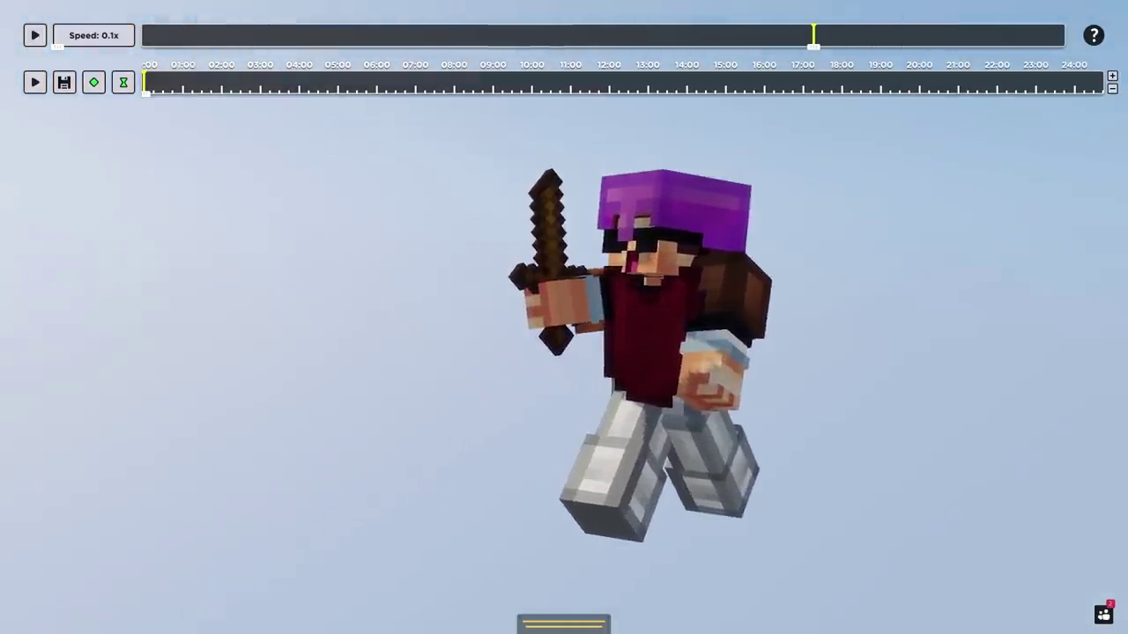
key("h")
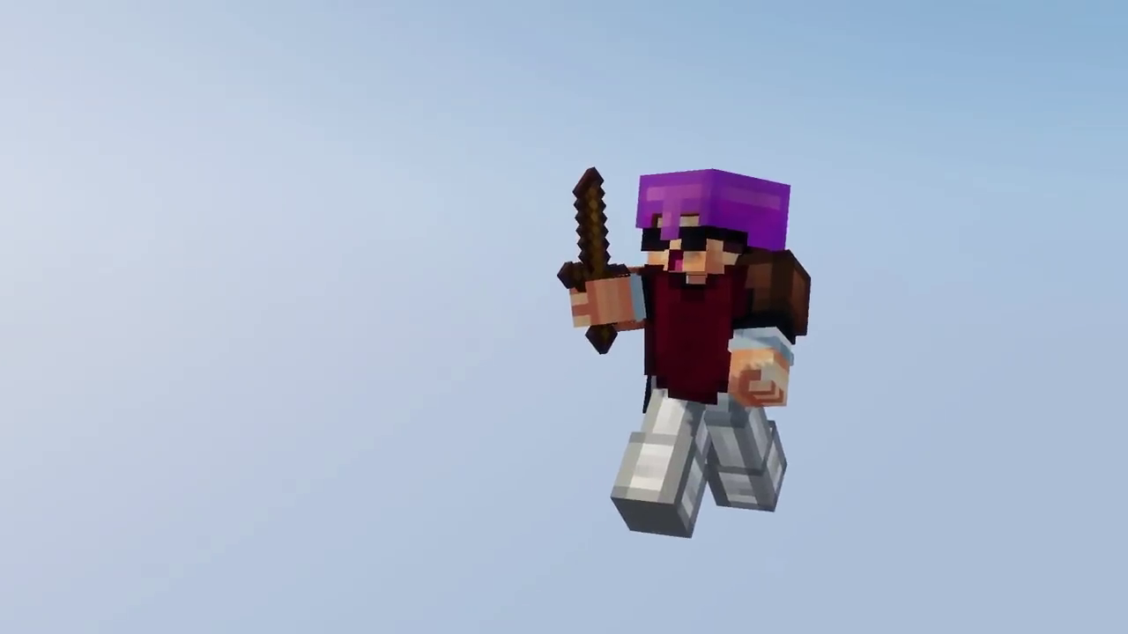
key("h")
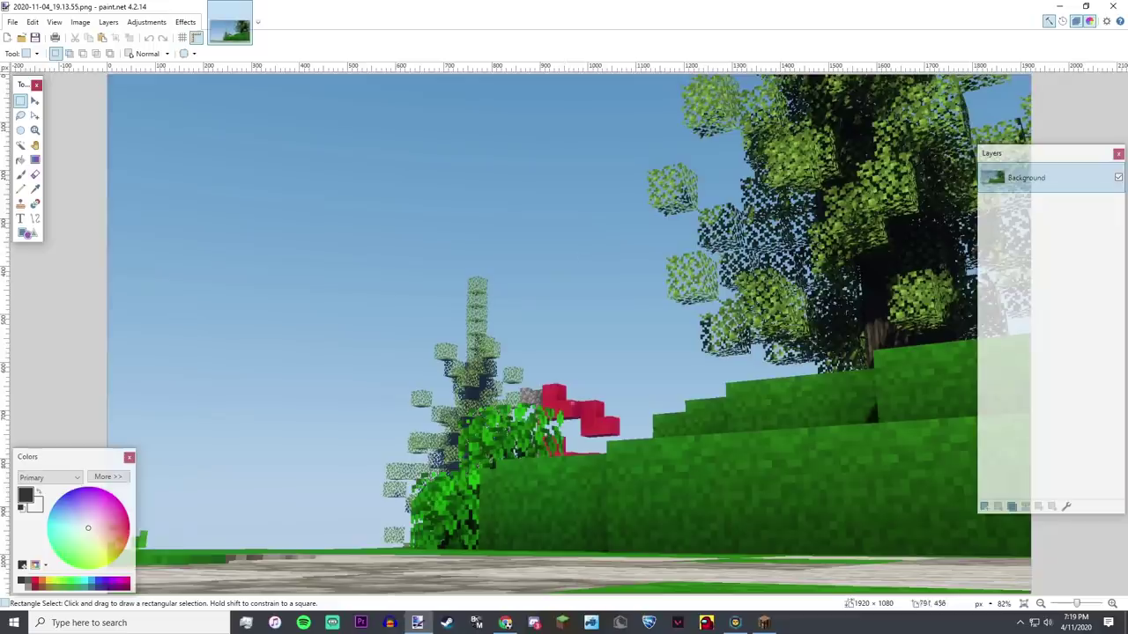
left_click_drag(342, 207, 818, 437)
left_click(573, 313)
scroll(679, 325, "down", 2)
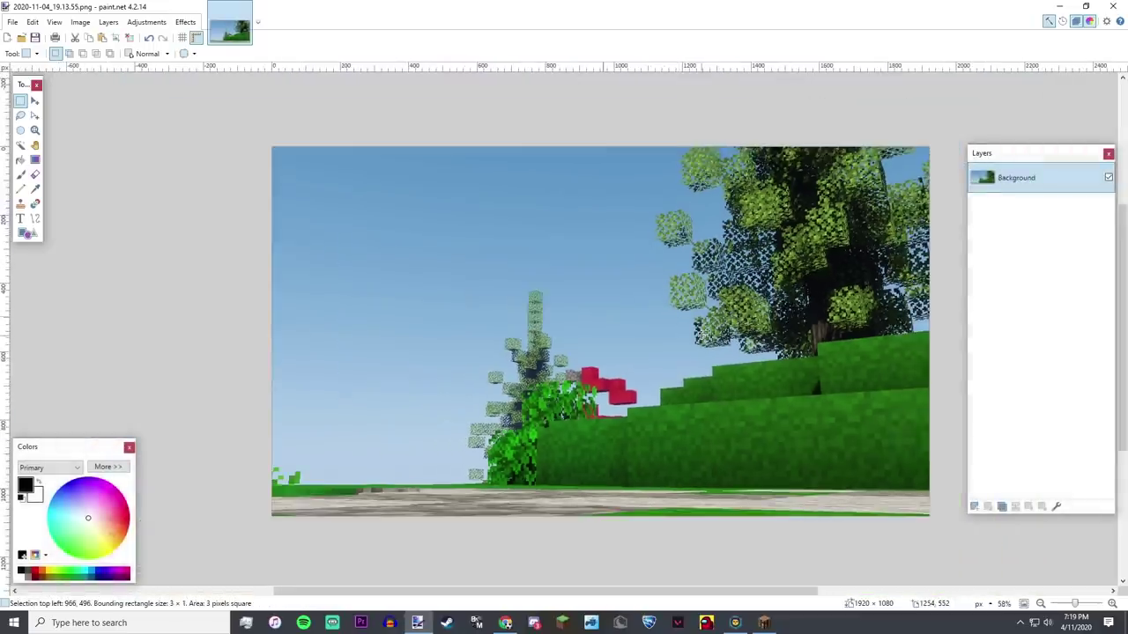
scroll(701, 335, "right", 1)
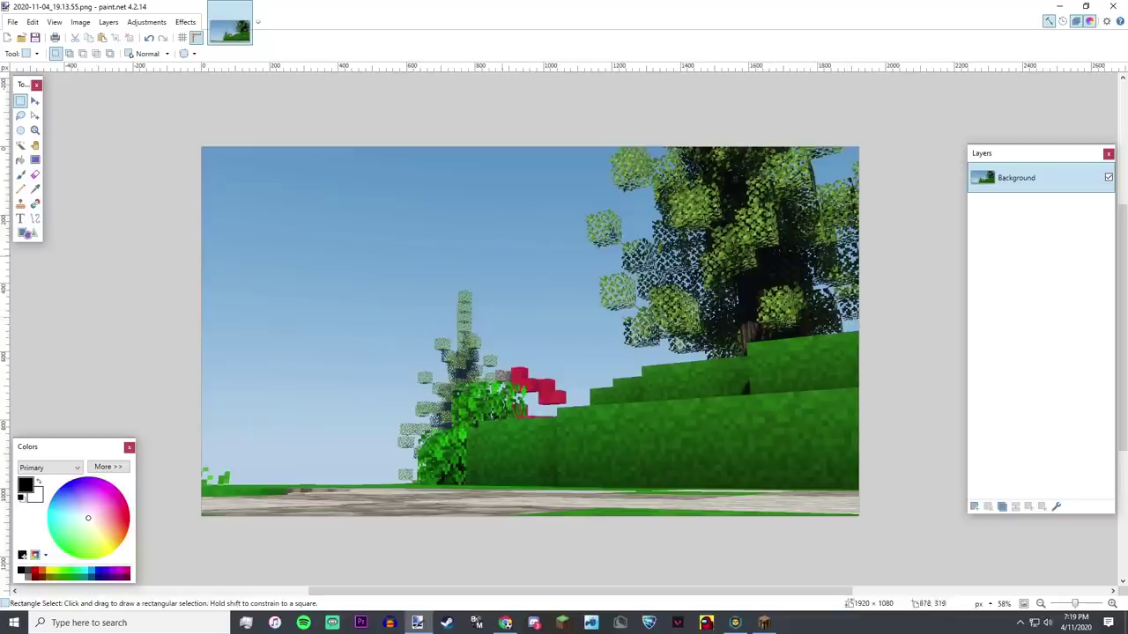
Import the screenshot 2020-11-04_19.18.58.png as a layer above the background, and delete that layer again.
left_click(104, 23)
left_click(139, 93)
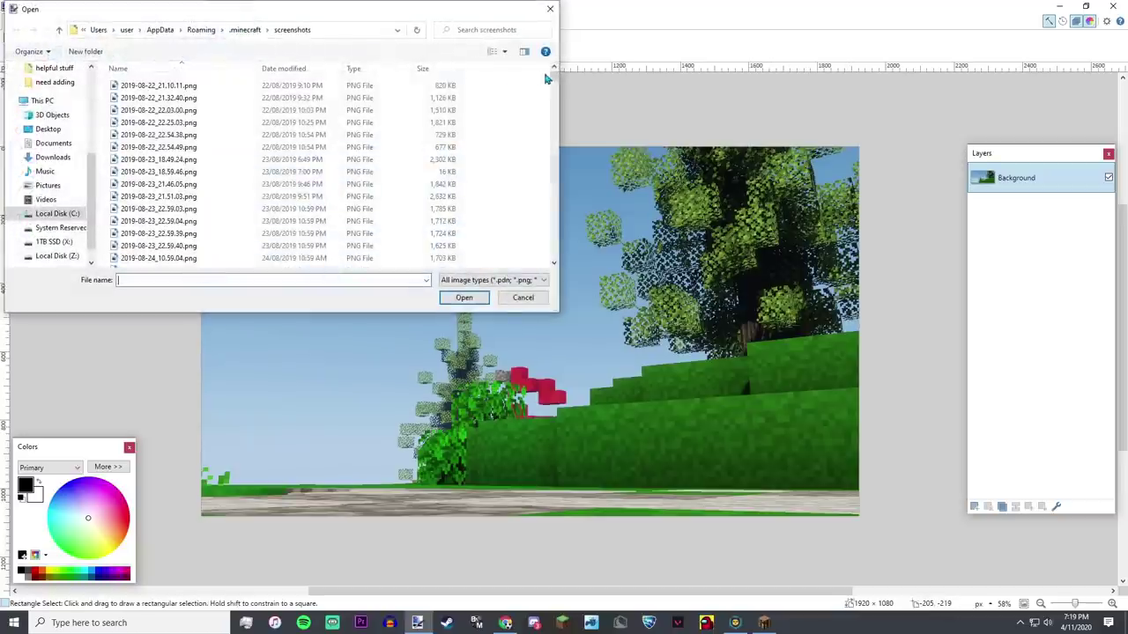
left_click_drag(555, 208, 554, 256)
double_click(432, 263)
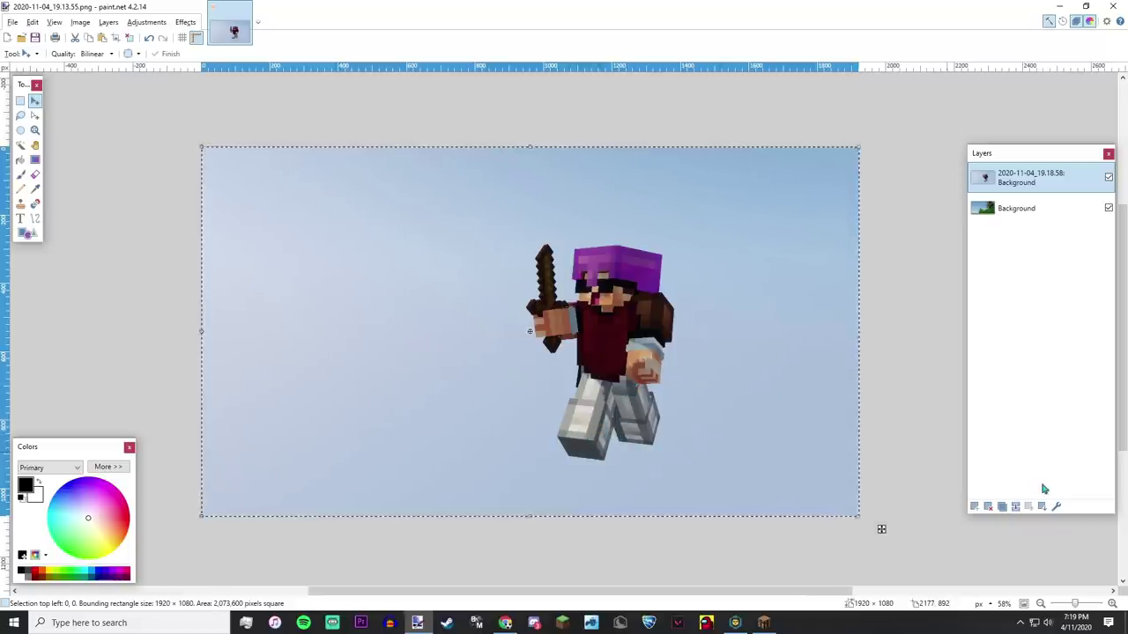
left_click(987, 507)
Import the screenshot 2020-11-04_19.19.33.png as a new layer above the background.
left_click(108, 22)
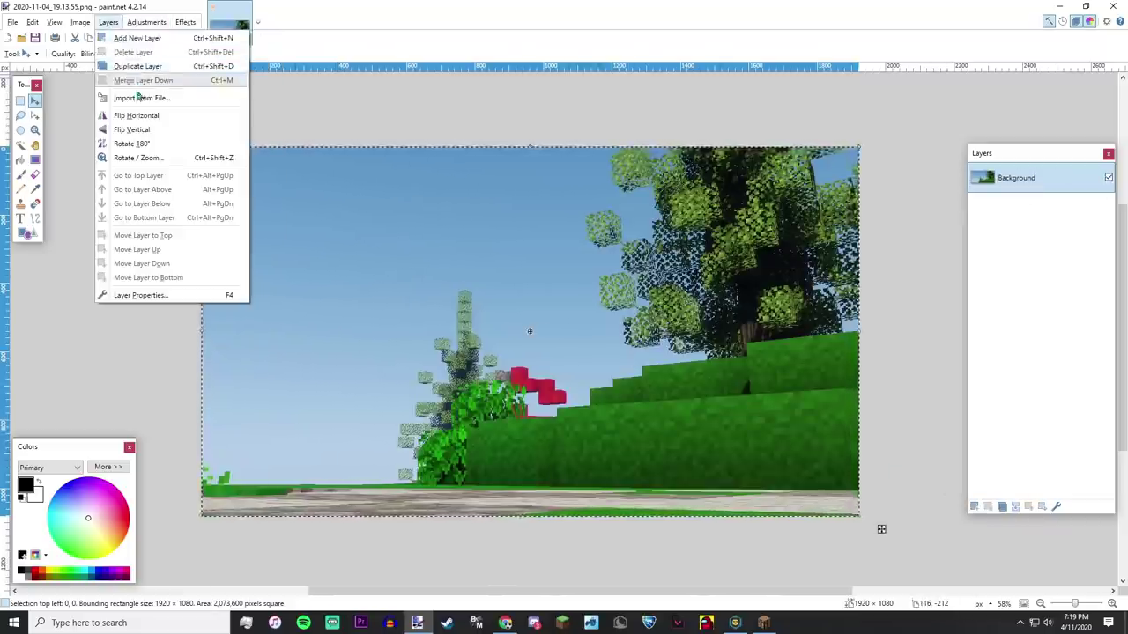
left_click(139, 95)
left_click_drag(554, 81, 553, 262)
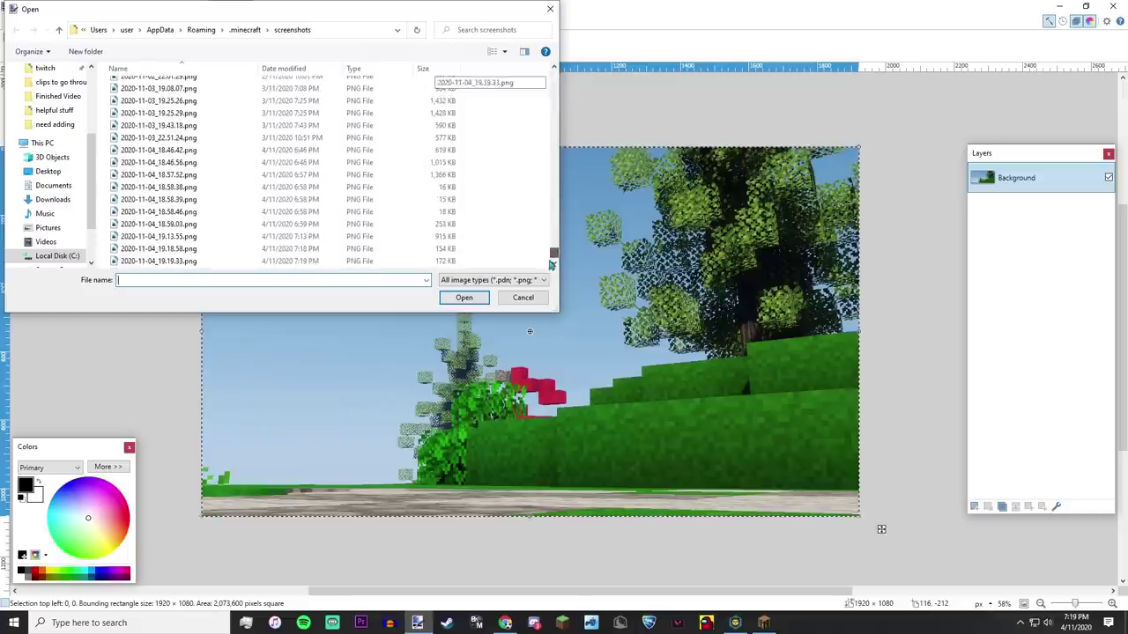
double_click(425, 258)
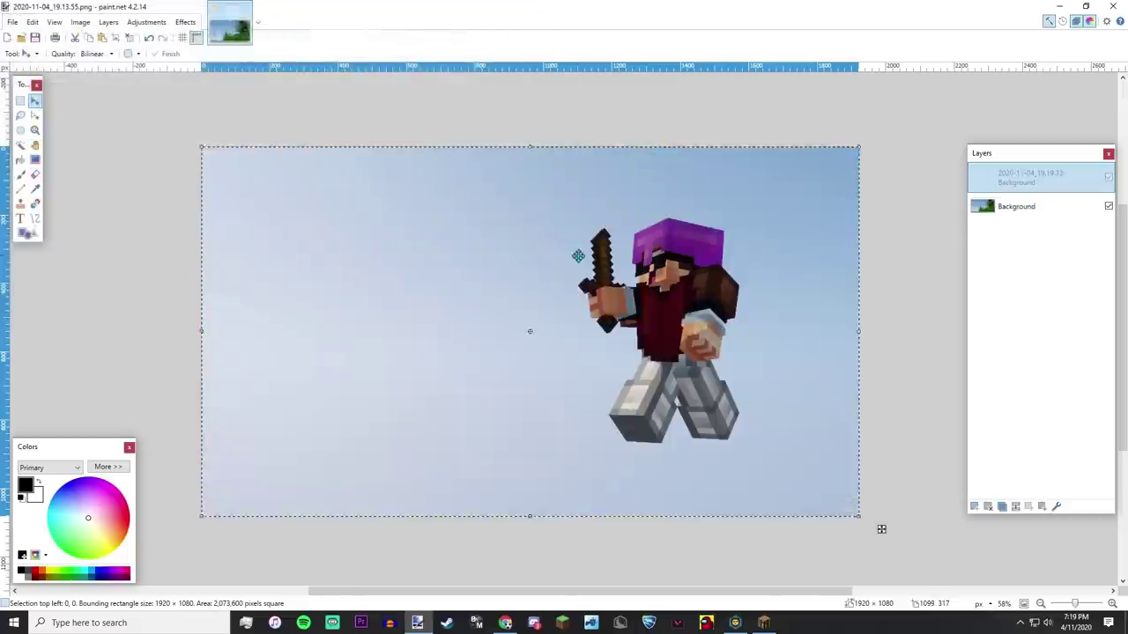
Remove all sky around the character and between the legs using the Magic Wand at 25% tolerance, and deselect.
left_click(20, 143)
left_click(370, 186)
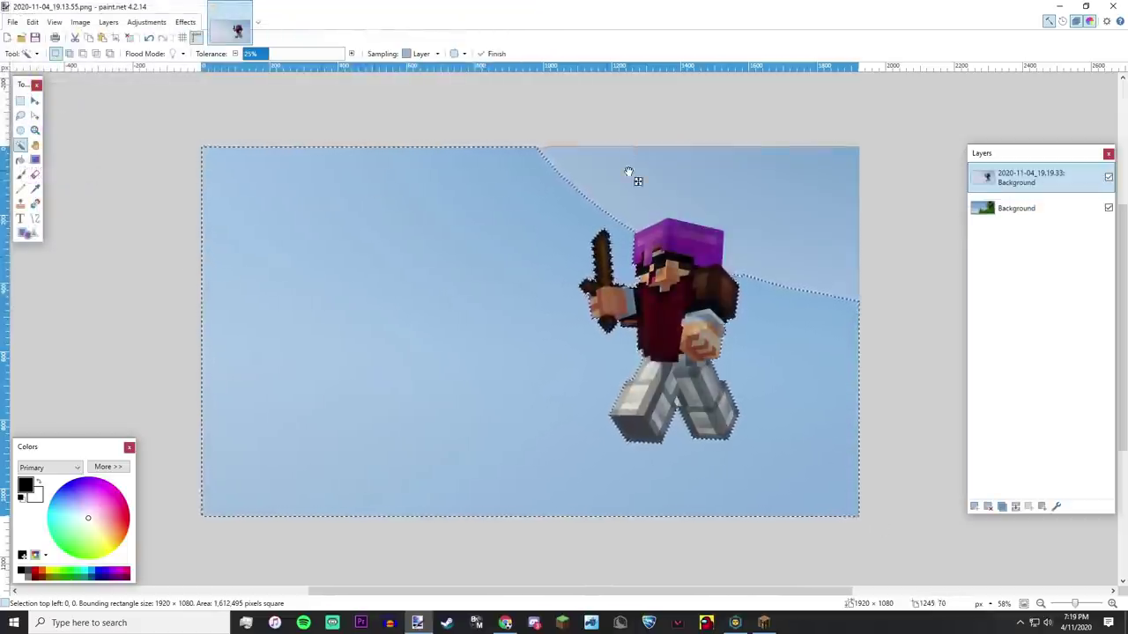
left_click(829, 163, "ctrl")
scroll(656, 405, "up", 7)
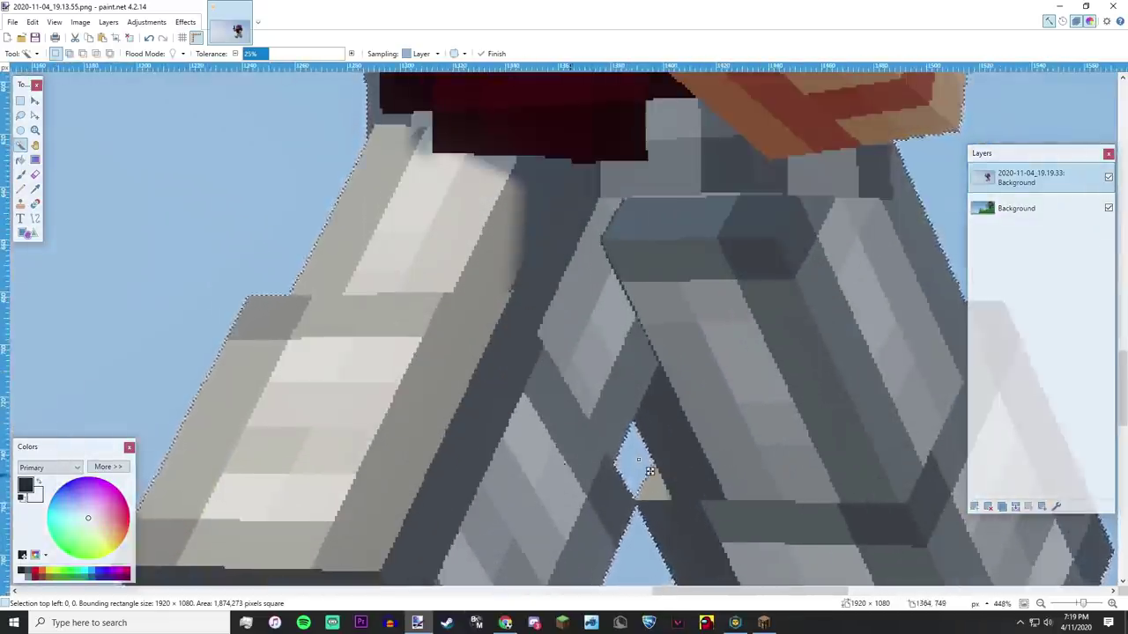
scroll(592, 414, "down", 5)
scroll(583, 132, "up", 4)
scroll(577, 156, "down", 7)
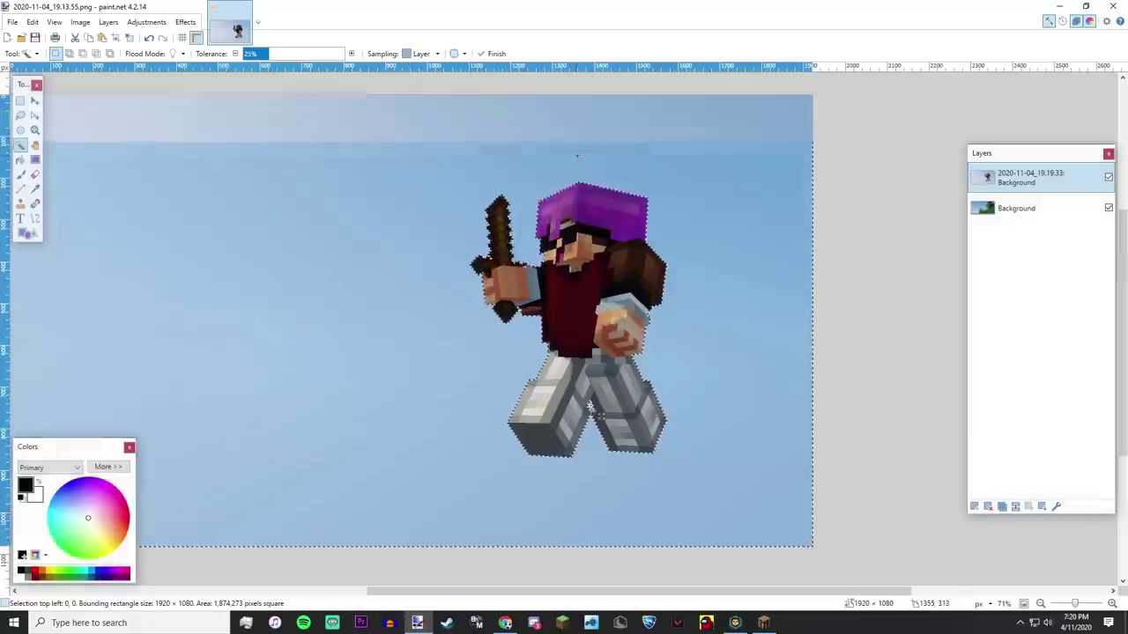
key("Delete")
key("ctrl+d")
scroll(578, 174, "down", 2)
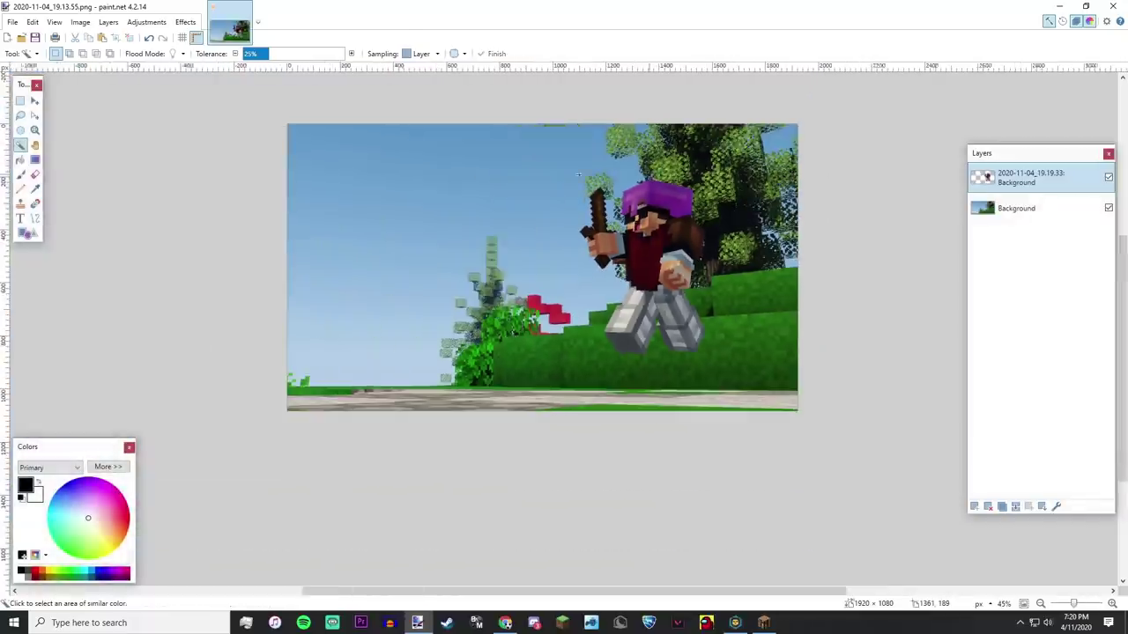
scroll(578, 174, "left", 1)
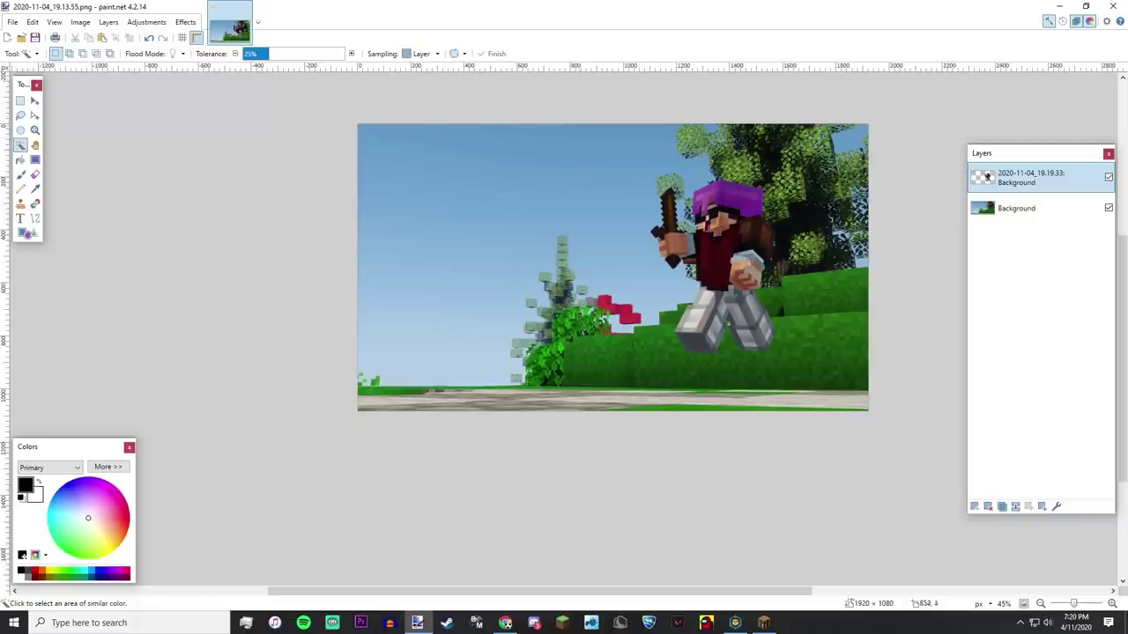
Select the cut-out character with a rectangle, enlarge it and tilt it about 10° in front of the large tree.
left_click(35, 100)
left_click_drag(890, 429, 845, 390)
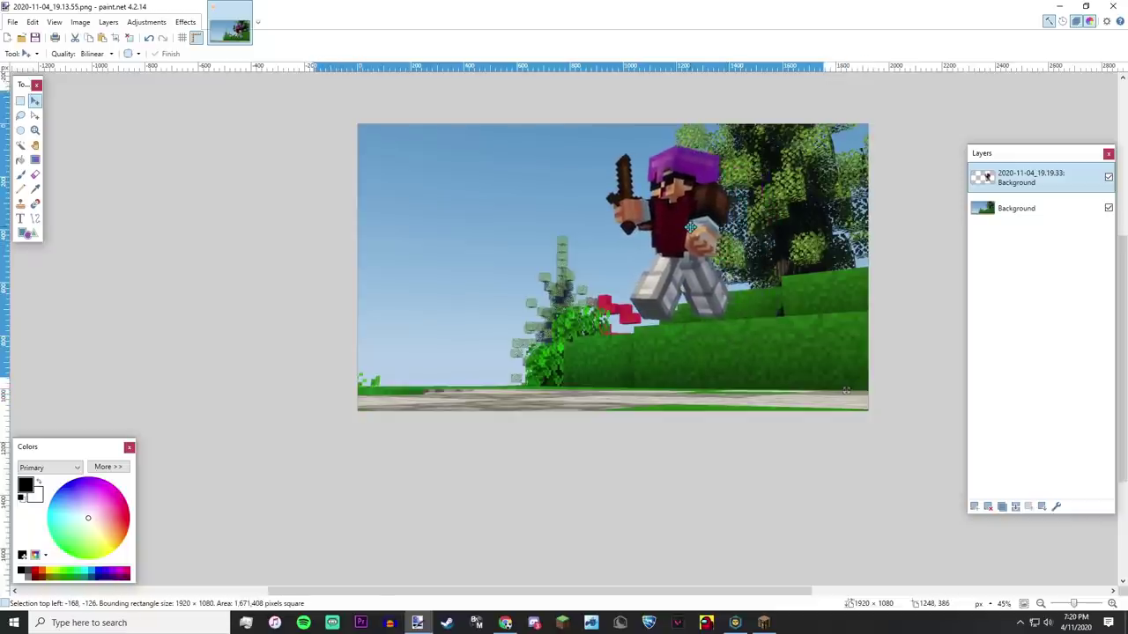
left_click(21, 101)
left_click_drag(593, 137, 742, 299)
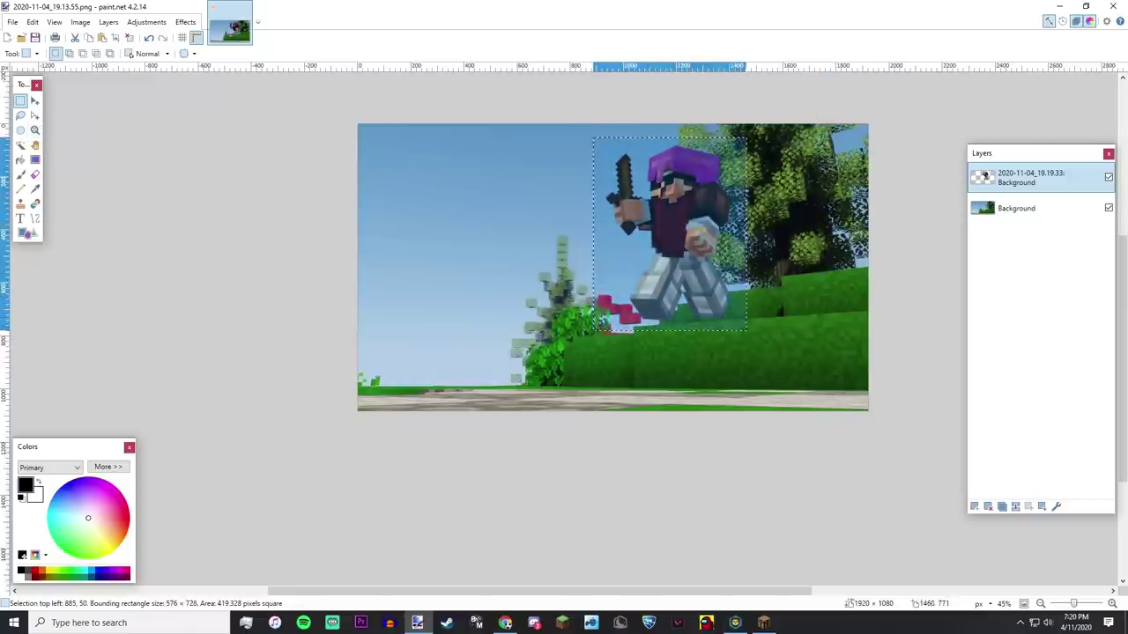
left_click(35, 100)
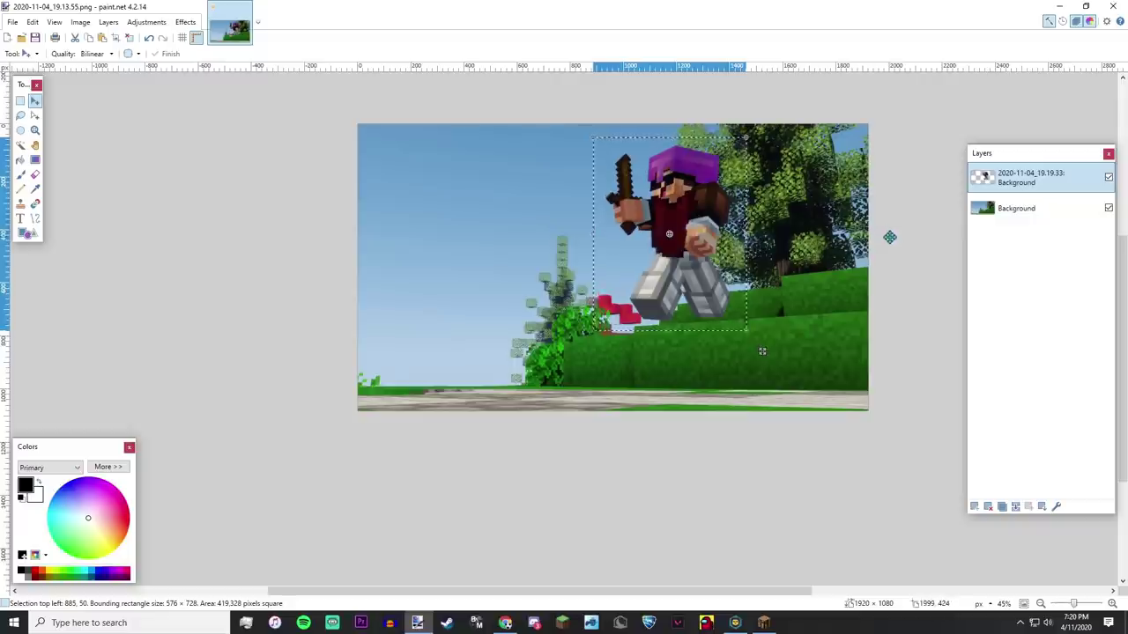
left_click_drag(749, 331, 848, 443)
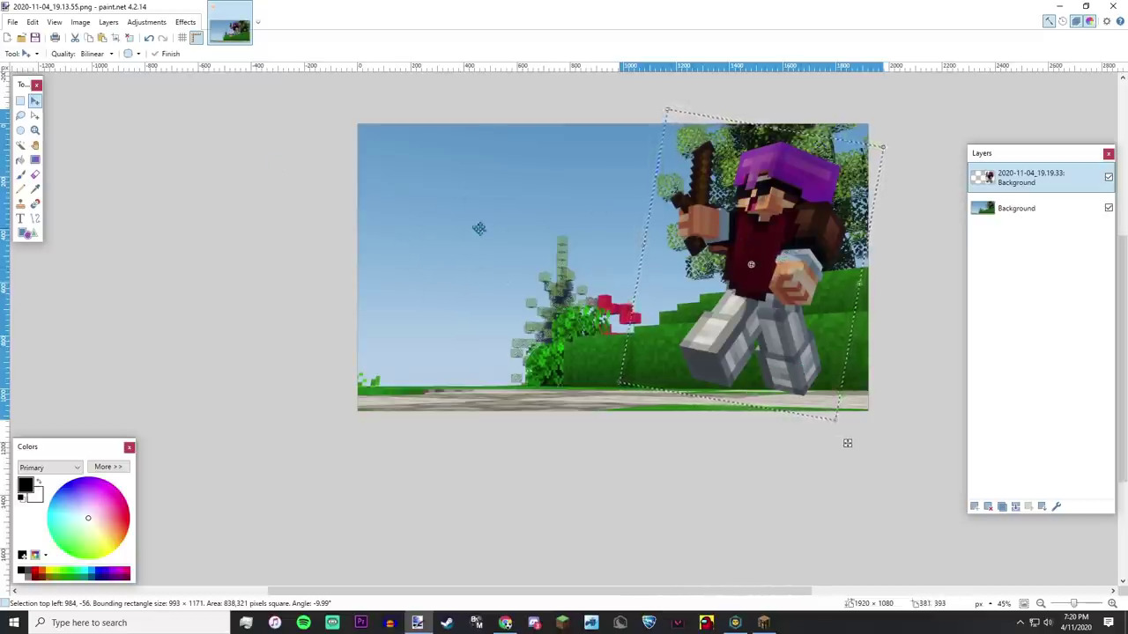
Mirror the tilted character so it faces right, and reposition it over the open sky in the background's left half.
left_click(139, 27)
mouse_move(185, 22)
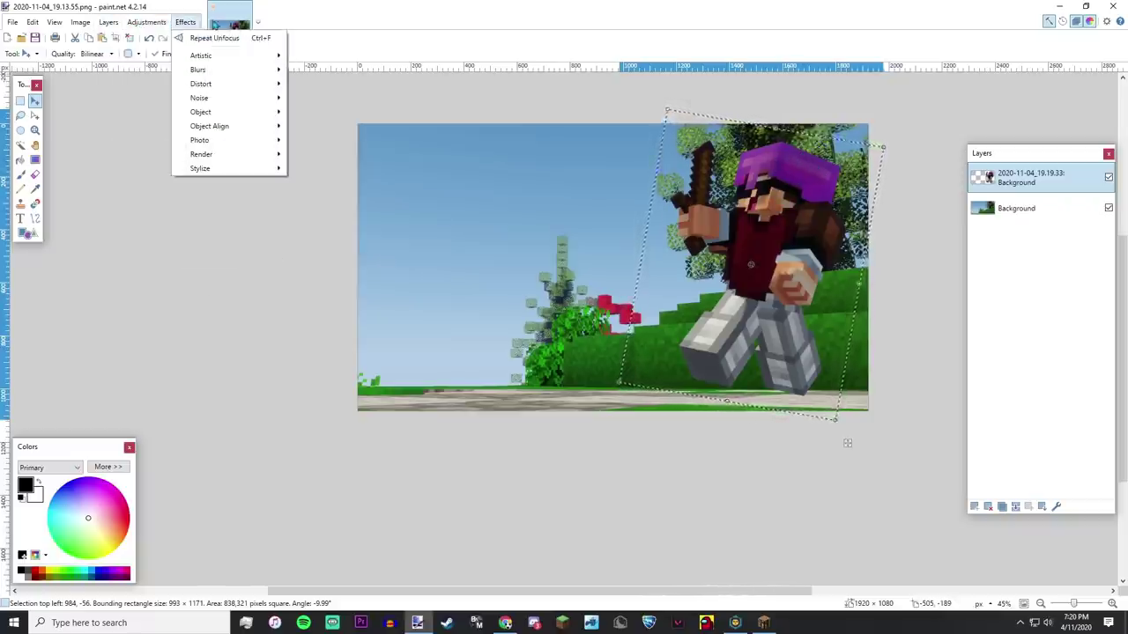
left_click(217, 30)
left_click_drag(671, 252, 627, 246)
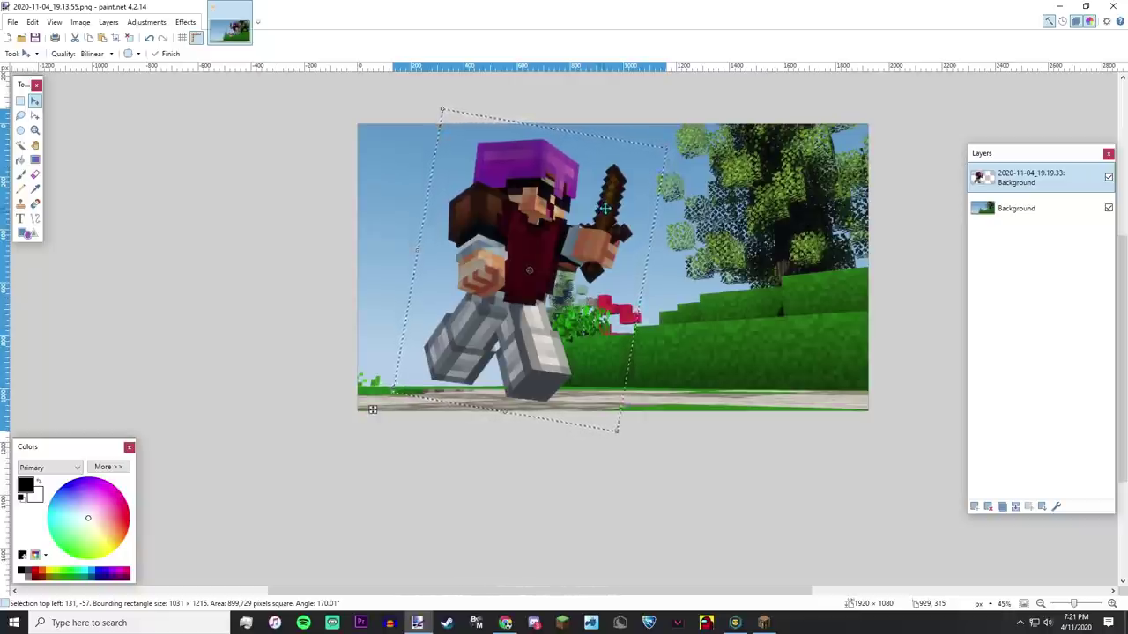
left_click_drag(642, 410, 541, 375)
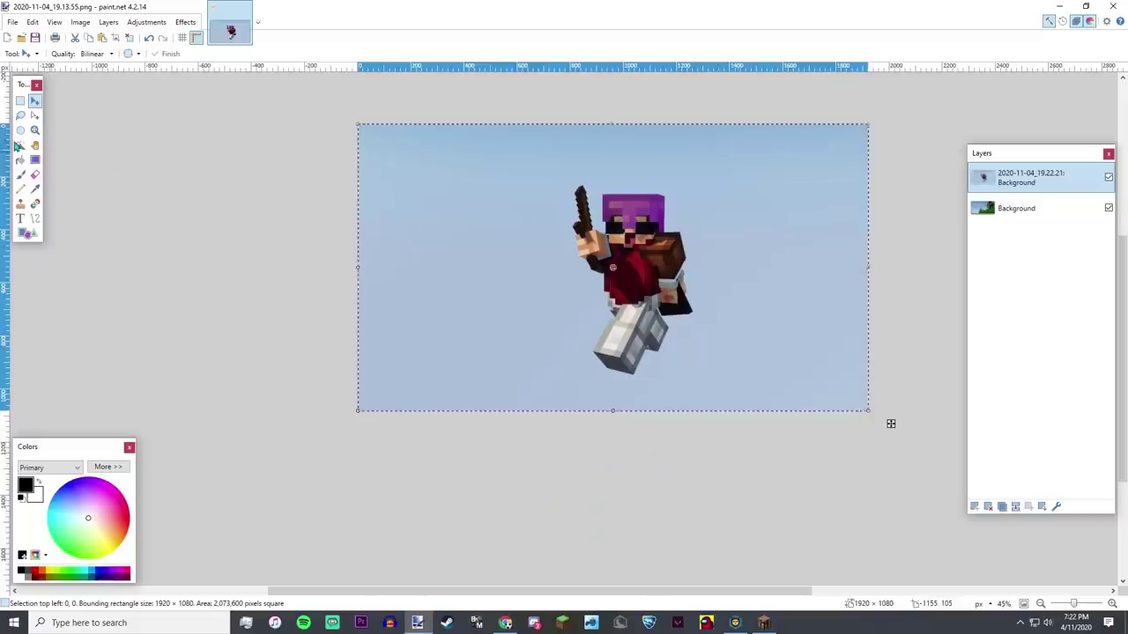
Remove the sky around the character on the 2020-11-04_19.22.21 layer using the Magic Wand at 25% tolerance.
left_click(20, 146)
left_click(471, 207)
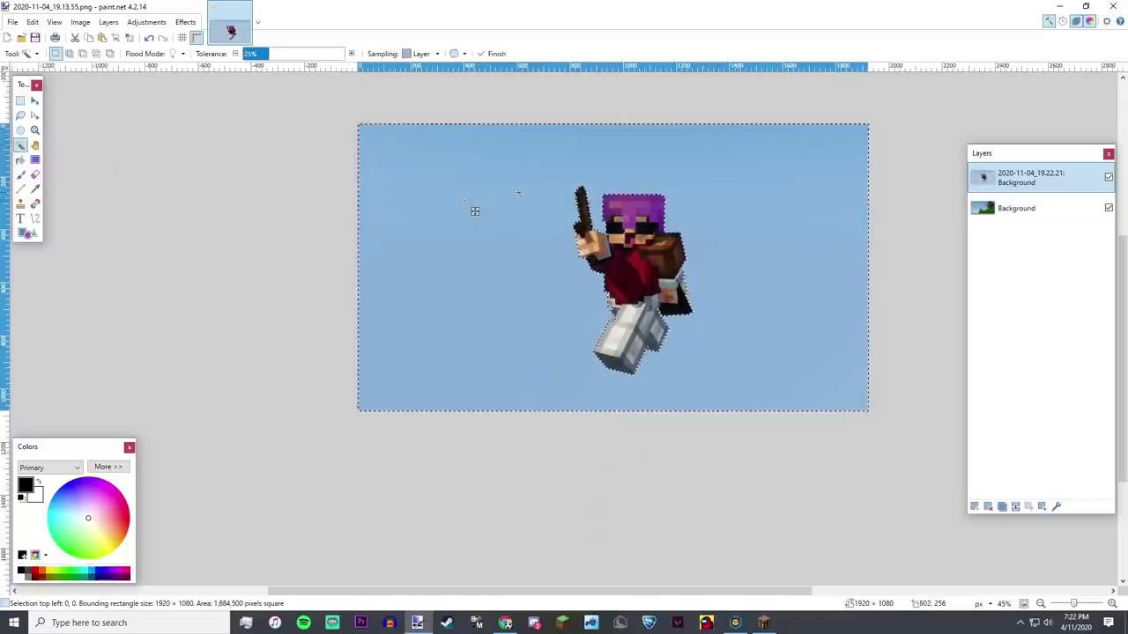
key("Delete")
Select the cut-out character with a rectangle, enlarge it, tilt it about 12° and move it over the background's left half.
left_click(35, 100)
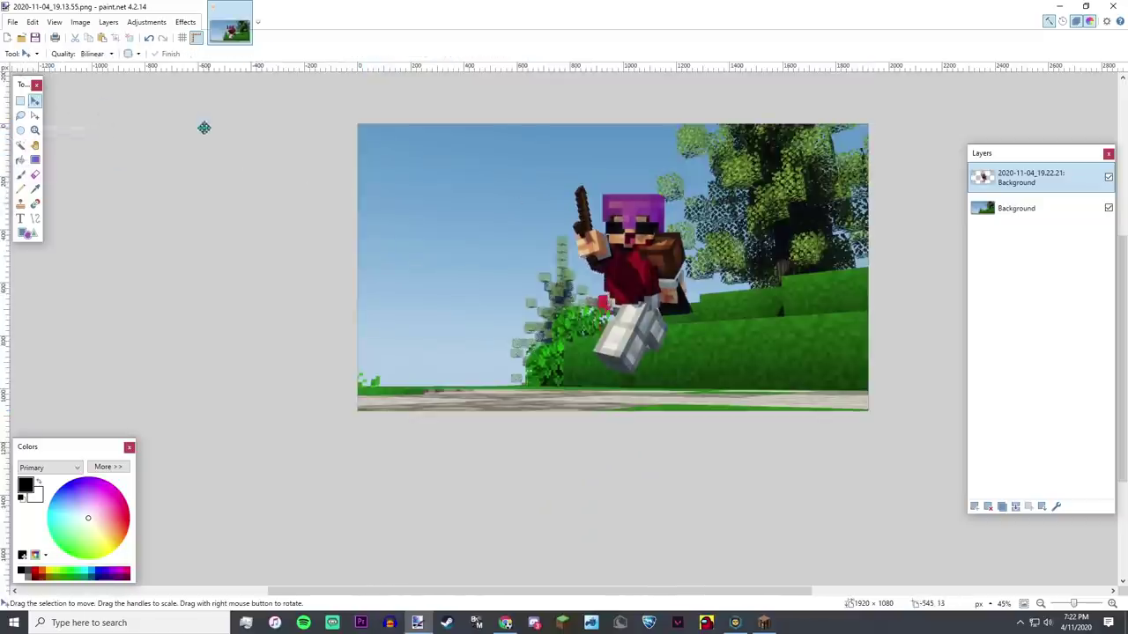
left_click_drag(538, 170, 706, 363)
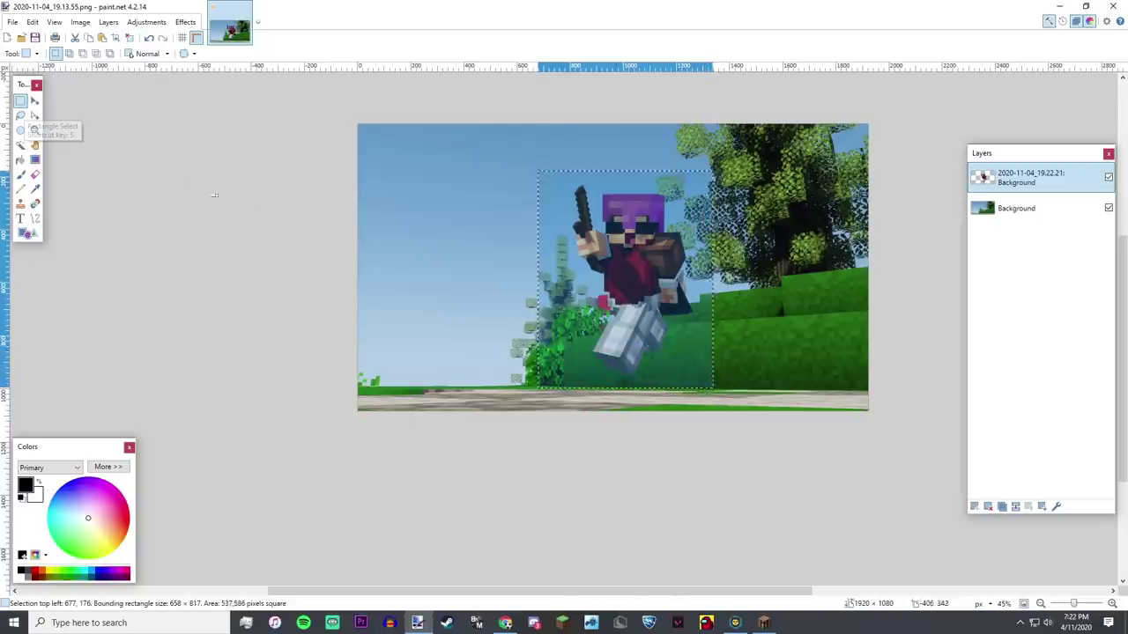
left_click_drag(601, 289, 763, 297)
left_click_drag(780, 440, 515, 368)
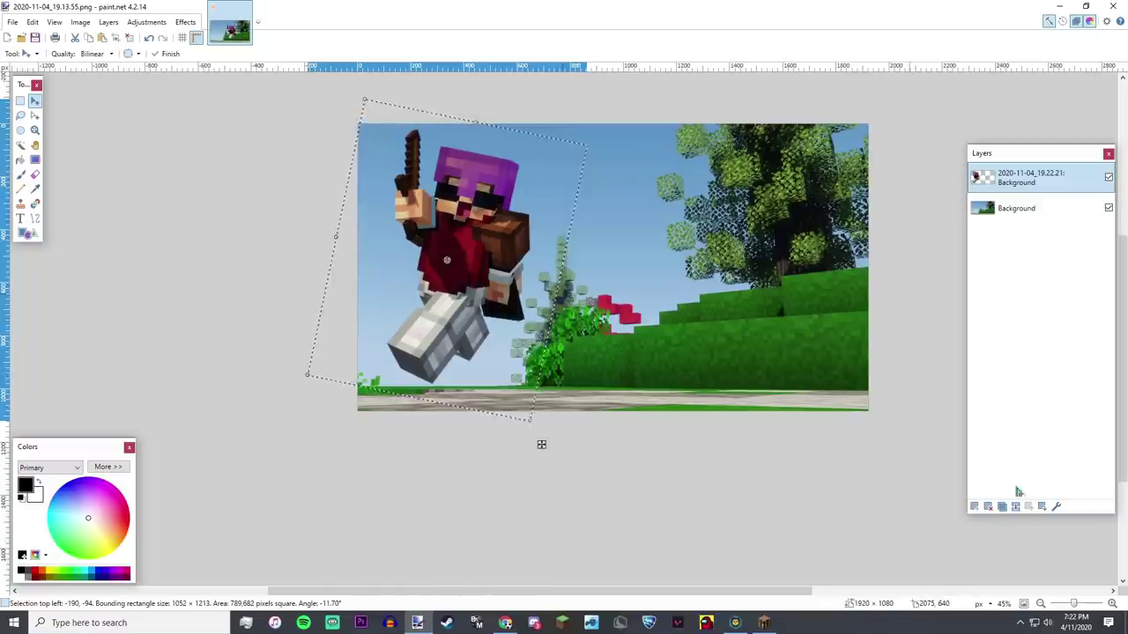
Delete the 2020-11-04_19.22.21 layer and import the screenshot 2020-11-04_19.23.11.png as a new layer above the background.
left_click(988, 507)
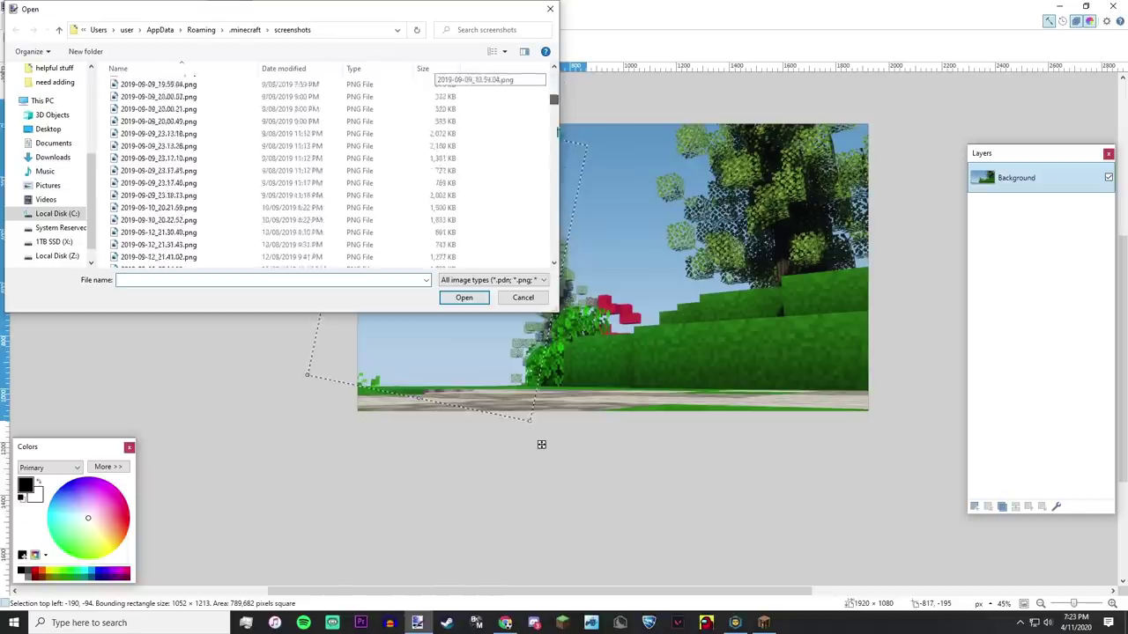
scroll(176, 177, "down", 10)
left_click(159, 261)
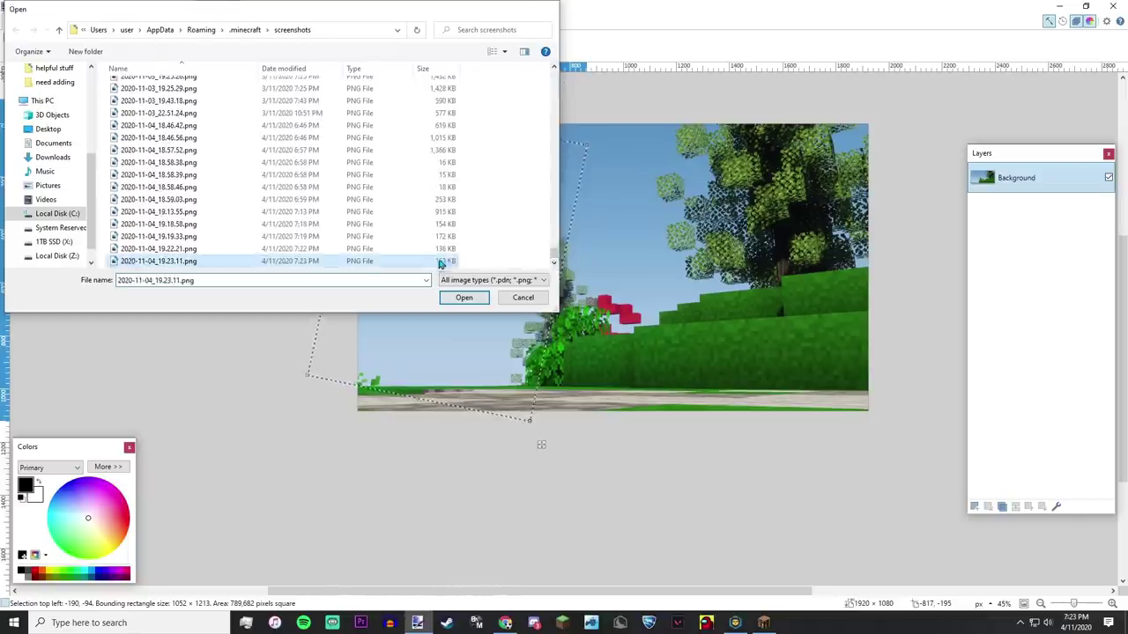
left_click(531, 292)
Try to select all the sky around the character with the Magic Wand at 25% tolerance.
left_click(20, 145)
left_click(405, 223)
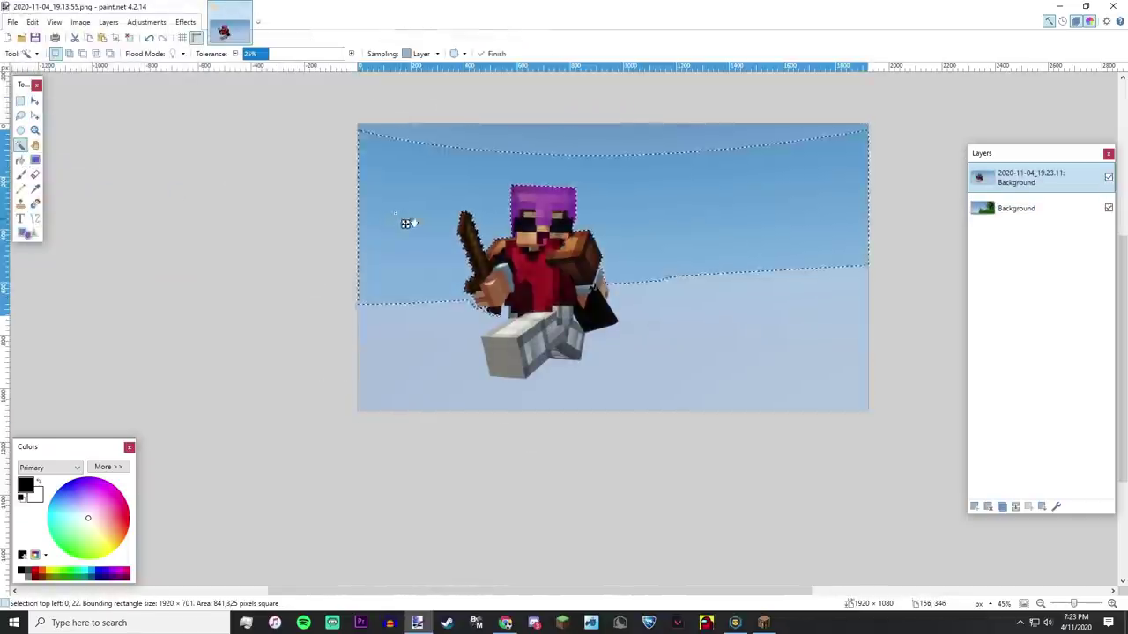
left_click(505, 143, "ctrl")
left_click(387, 365, "ctrl")
scroll(590, 453, "up", 2)
left_click(568, 285, "ctrl")
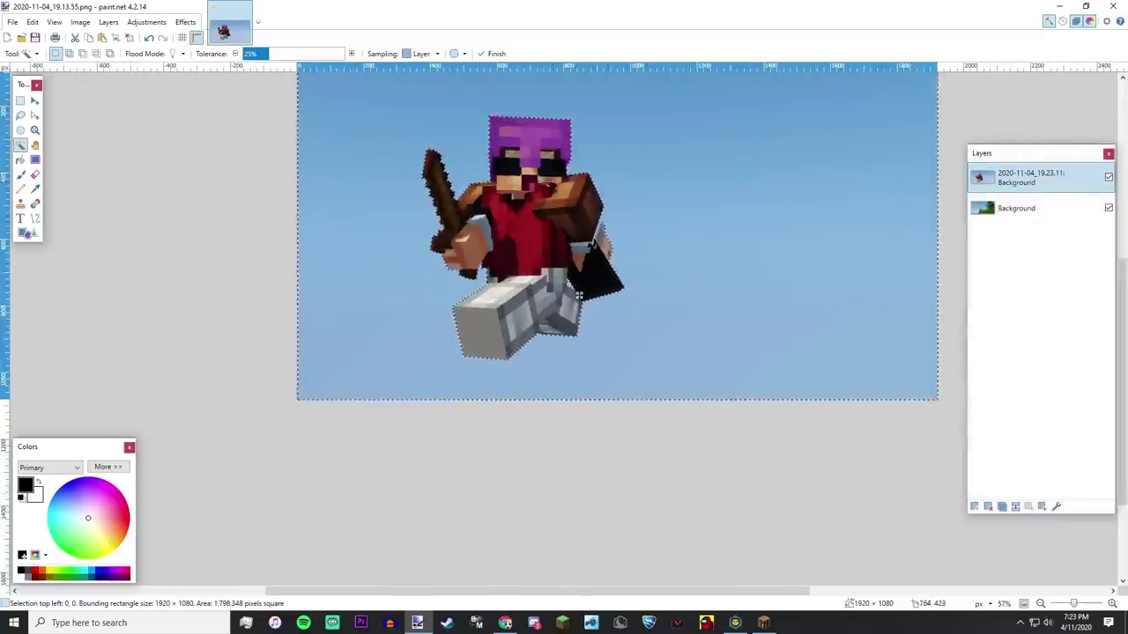
Reselect every sky area around the character with the Magic Wand at 25% tolerance, delete it and deselect.
left_click(675, 188)
left_click(849, 329)
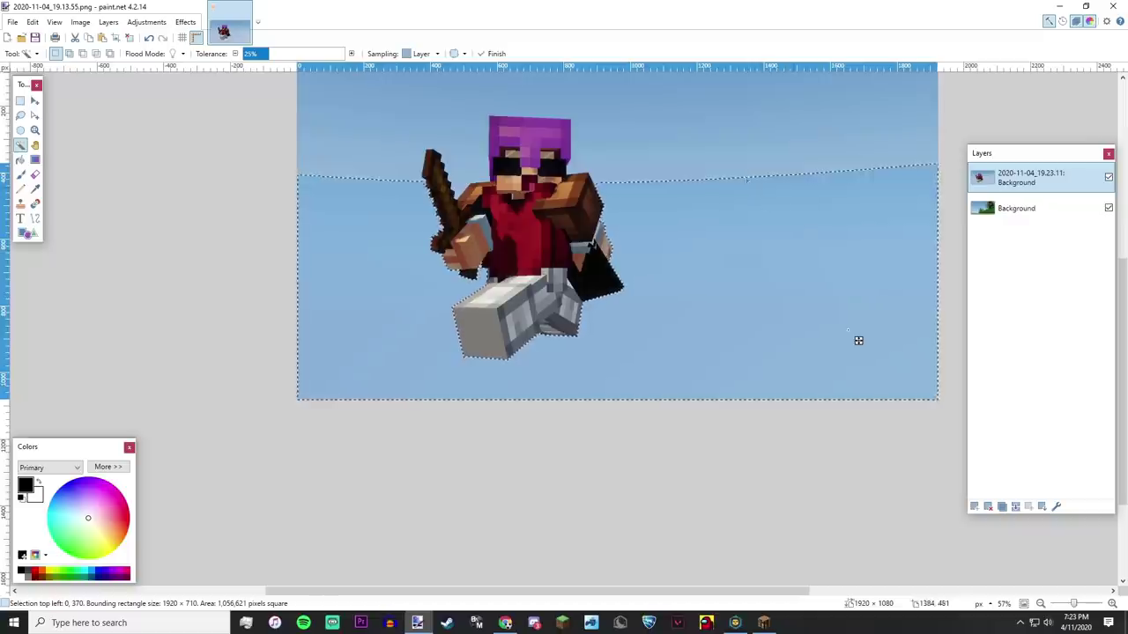
left_click(725, 149)
left_click(793, 277)
left_click(703, 159)
left_click(734, 256, "ctrl")
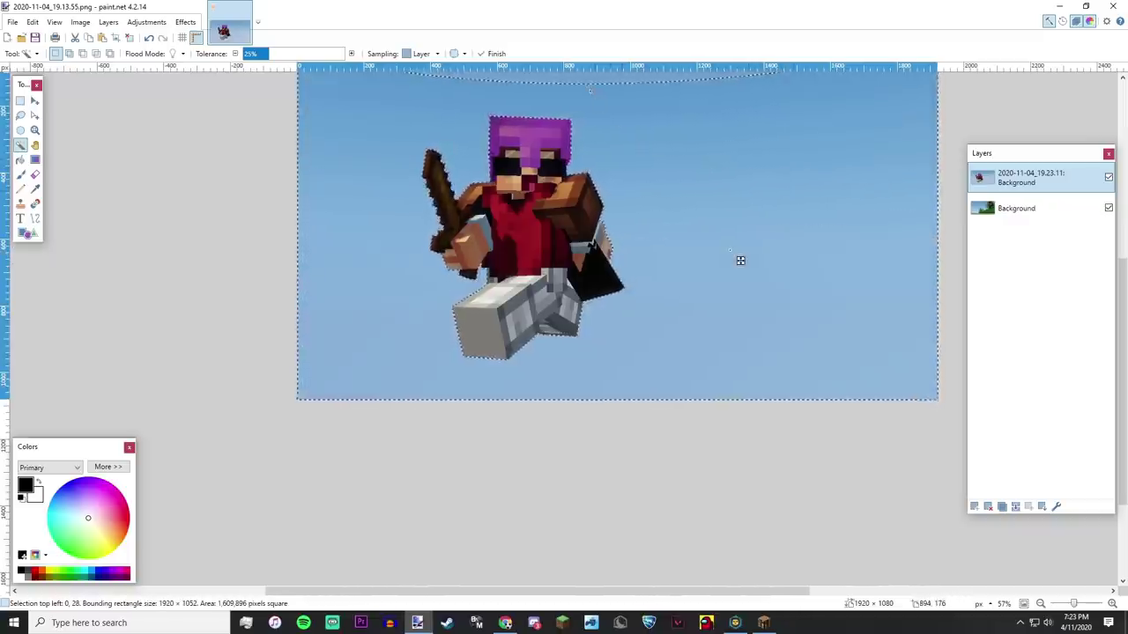
left_click(596, 84, "ctrl")
scroll(564, 265, "up", 5)
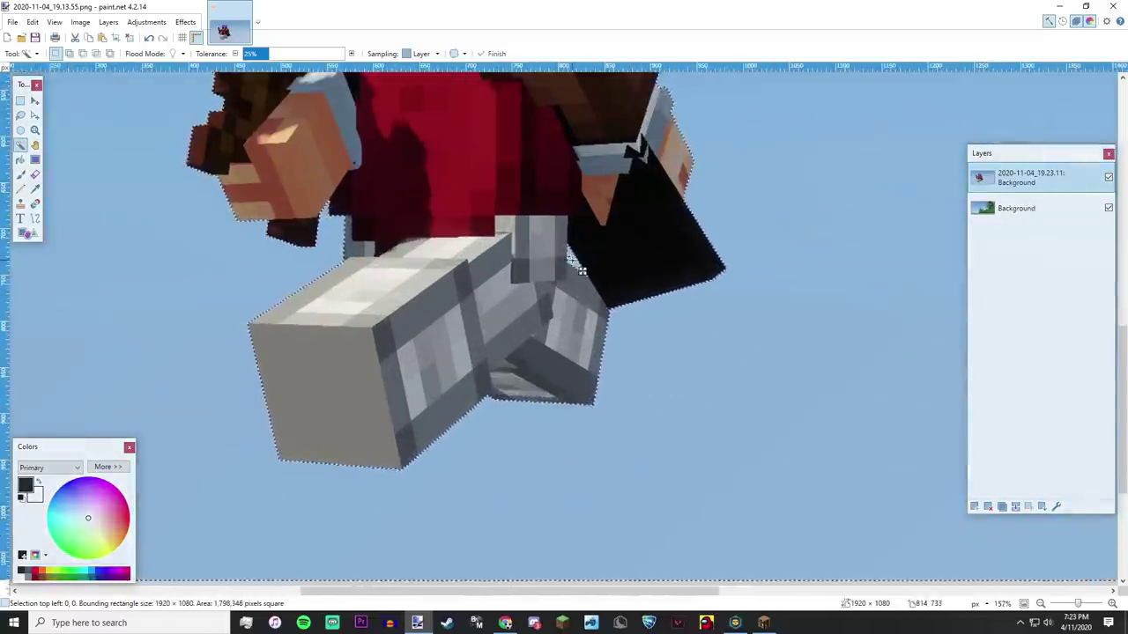
scroll(563, 264, "down", 6)
key("Delete")
key("ctrl+d")
Enlarge the rectangle-selected character, tilt it about 5°, place it over the open sky in the background's left half and deselect.
left_click(35, 101)
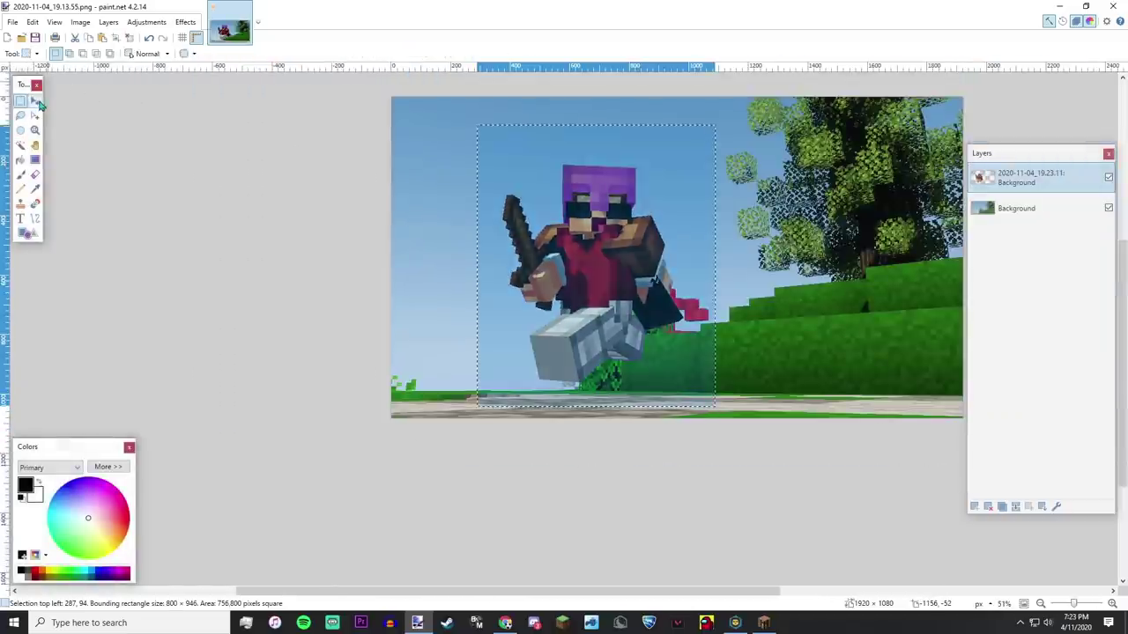
left_click_drag(721, 401, 643, 439)
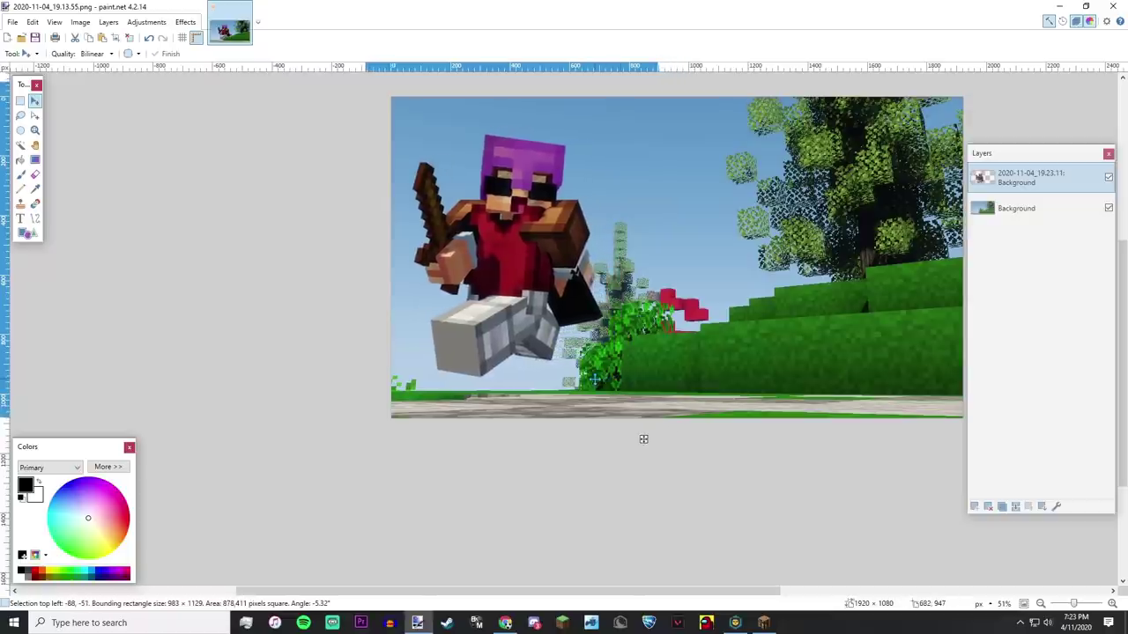
left_click(18, 100)
left_click(493, 174)
Nudge the whole character layer about 11 px left and 5 px down, and deselect.
scroll(493, 175, "down", 2)
scroll(495, 176, "right", 2)
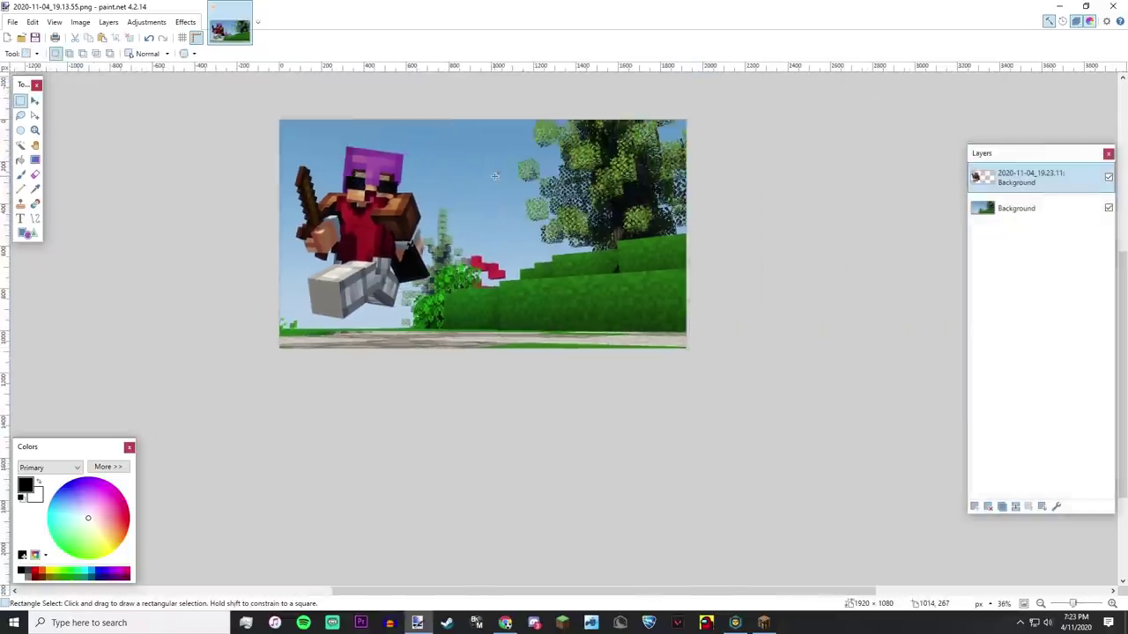
left_click(33, 102)
left_click_drag(201, 132, 199, 132)
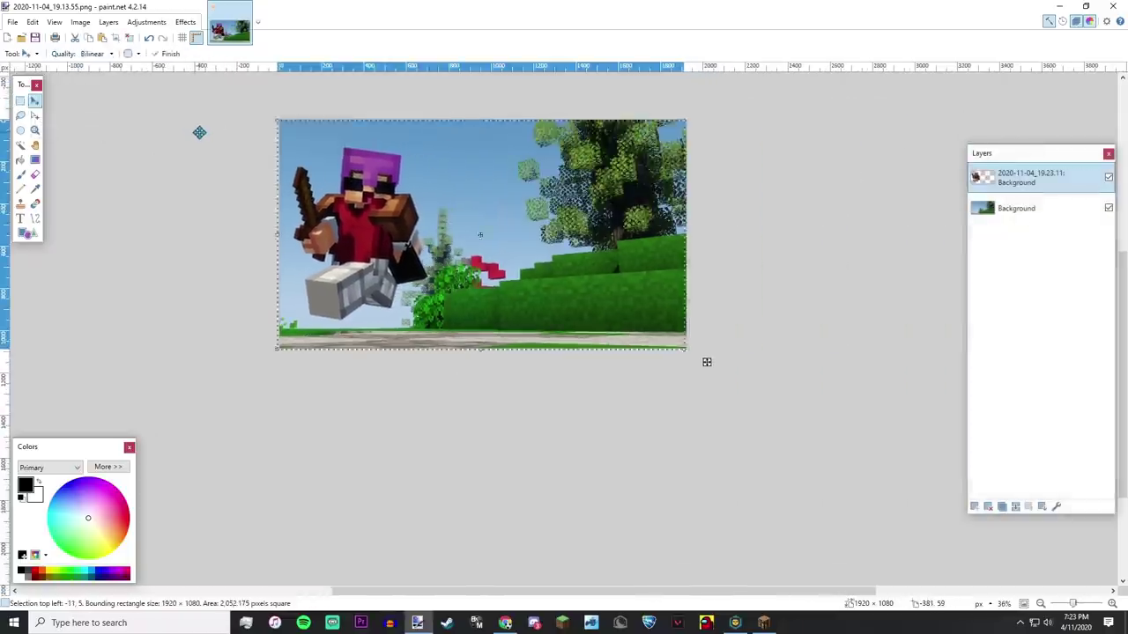
left_click(20, 101)
left_click(170, 110)
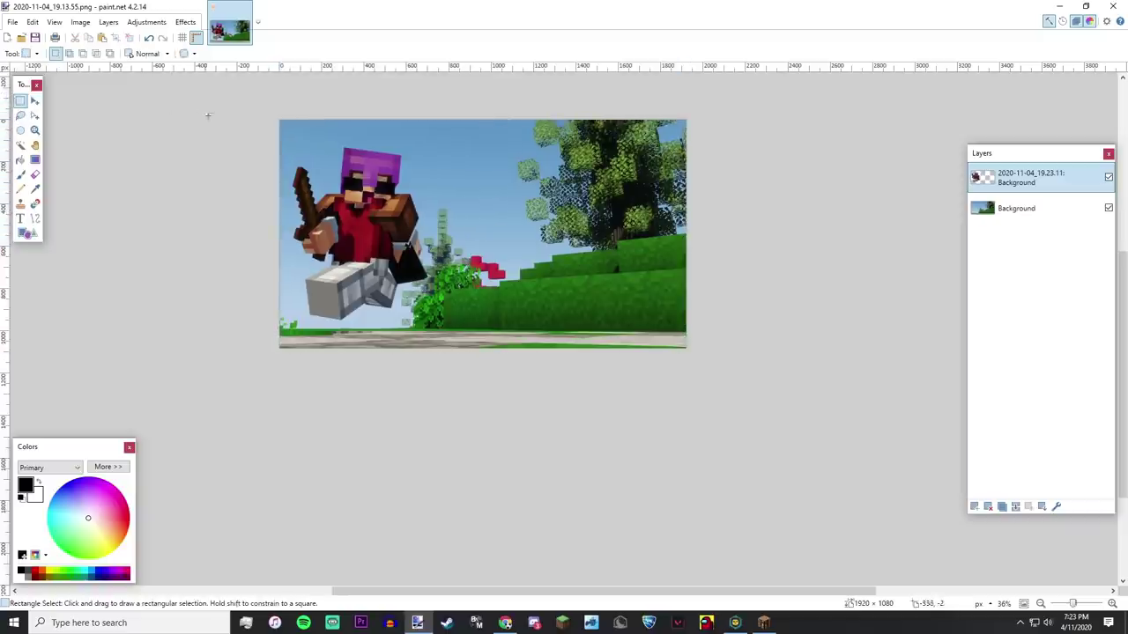
key("ctrl+plus")
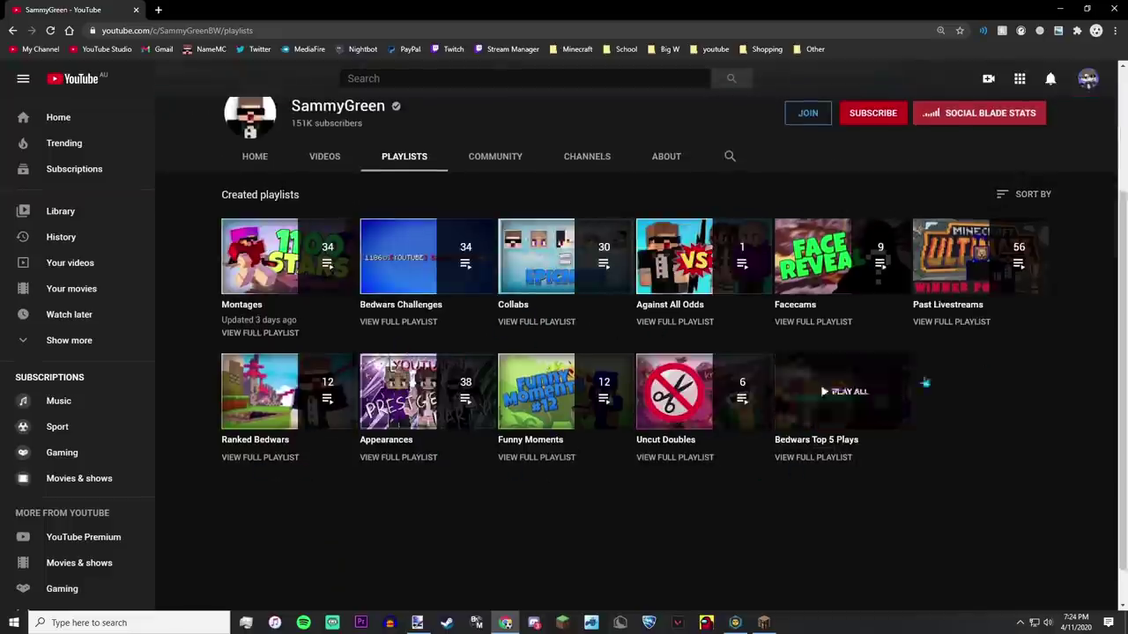
Open the channel's Montages playlist on YouTube and examine how its thumbnails use title text.
left_click(260, 458)
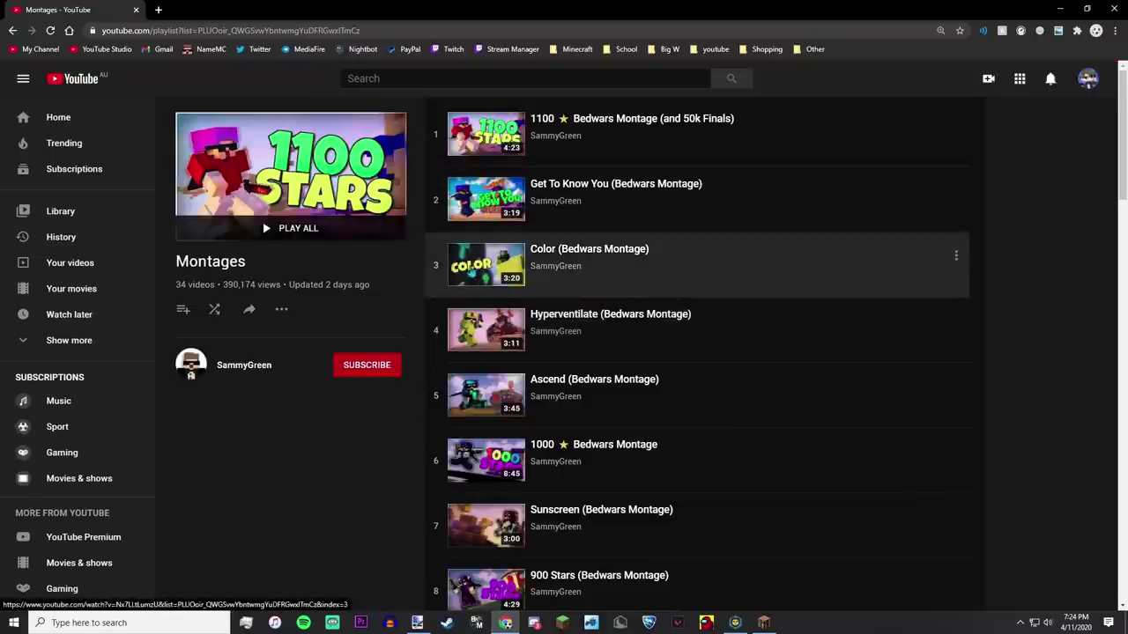
scroll(507, 247, "down", 4)
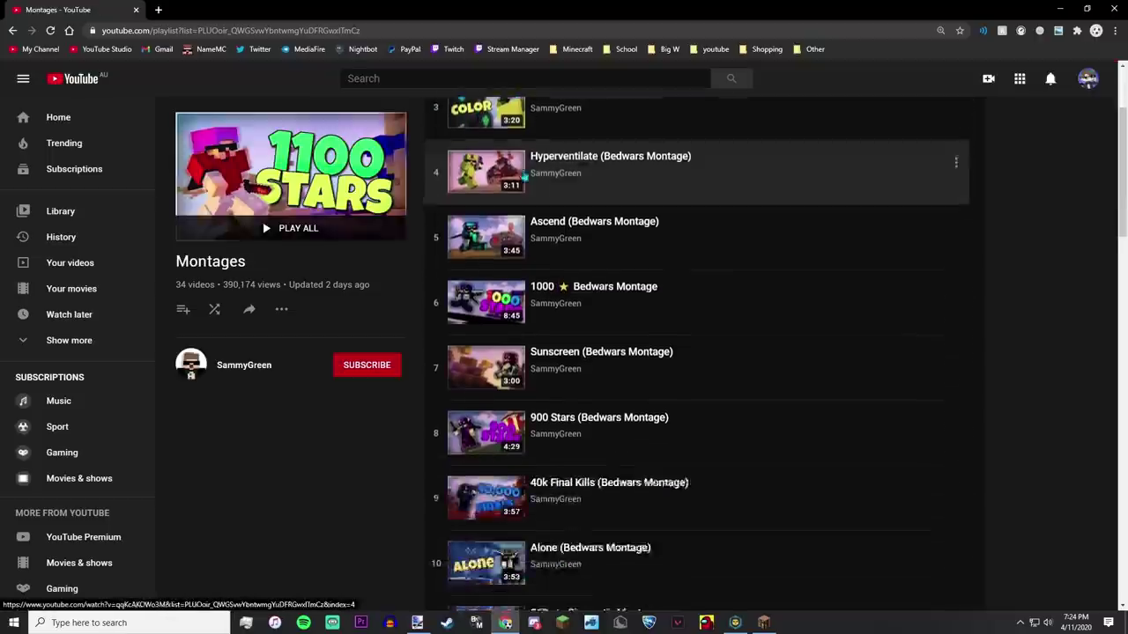
scroll(501, 298, "down", 5)
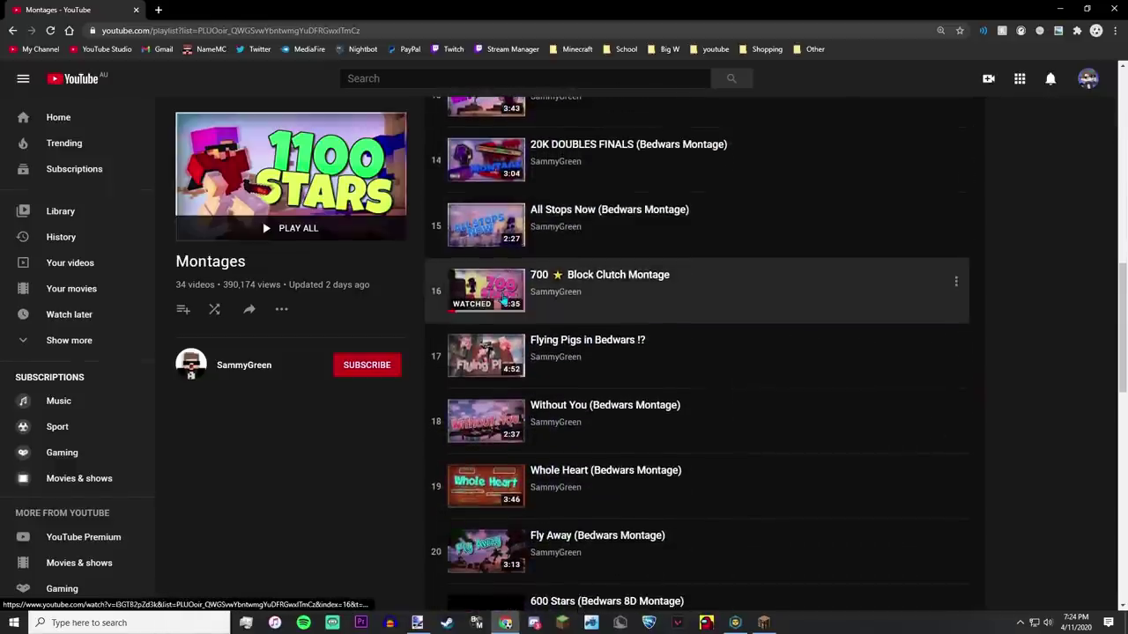
Open the WROOOM! comics logo on FlamingText for editing and set its logo text to "Tutorial".
left_click(715, 49)
left_click(715, 66)
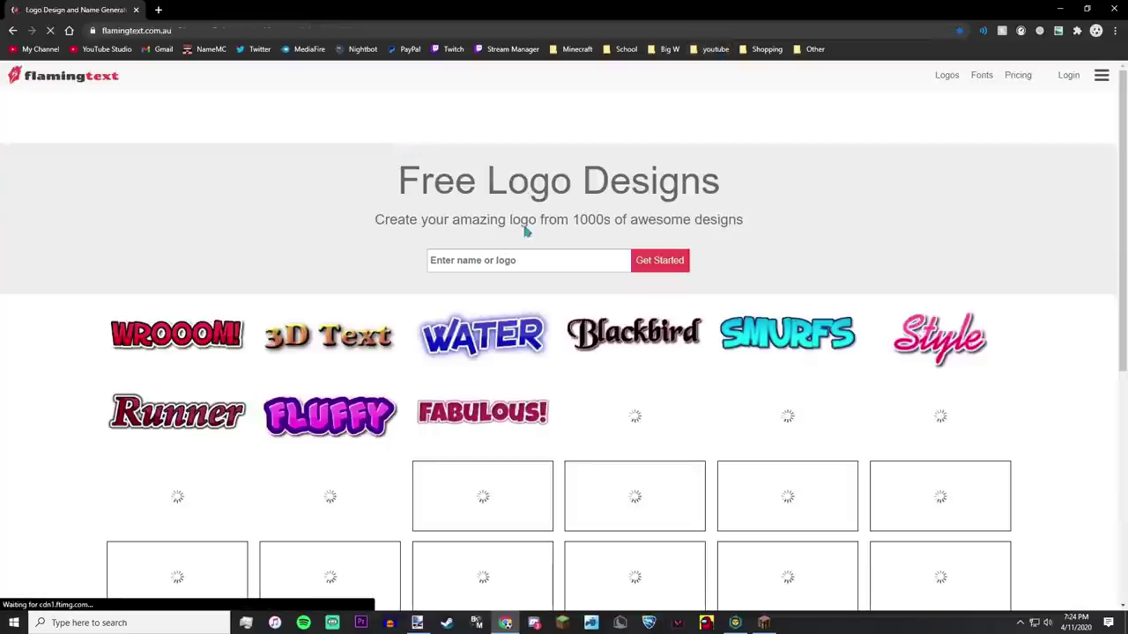
left_click(186, 357)
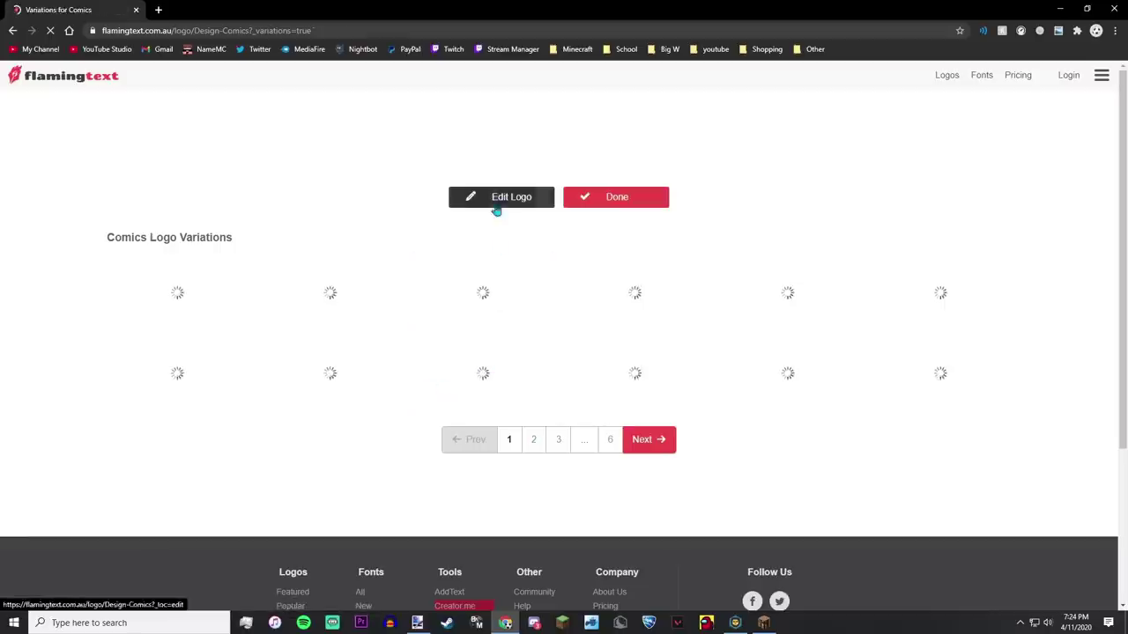
triple_click(329, 332)
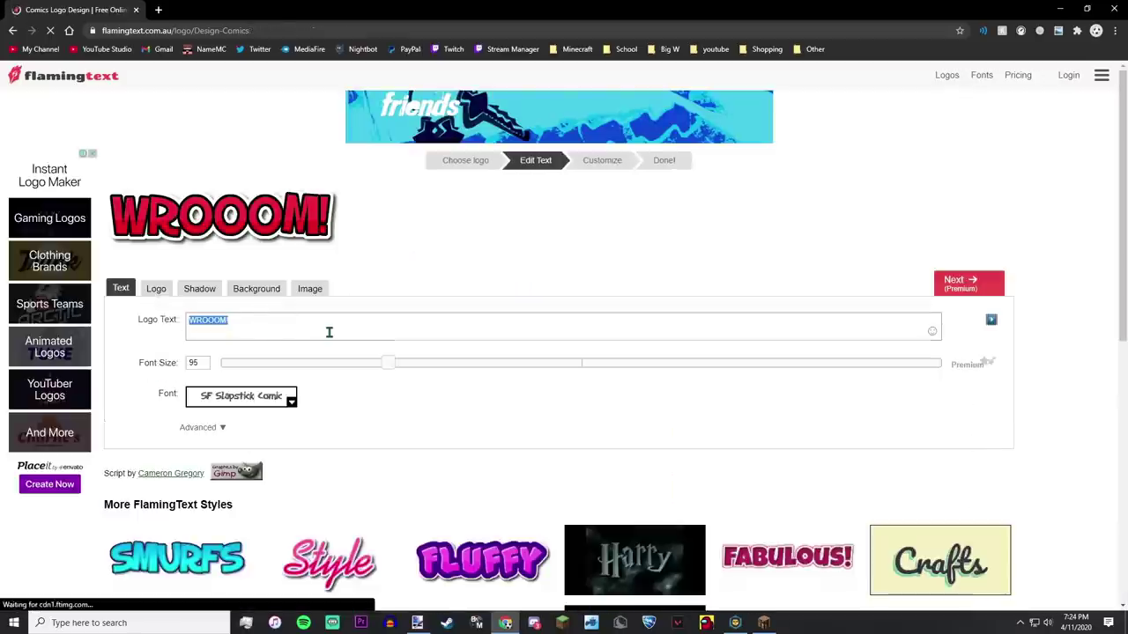
type("Tutorial")
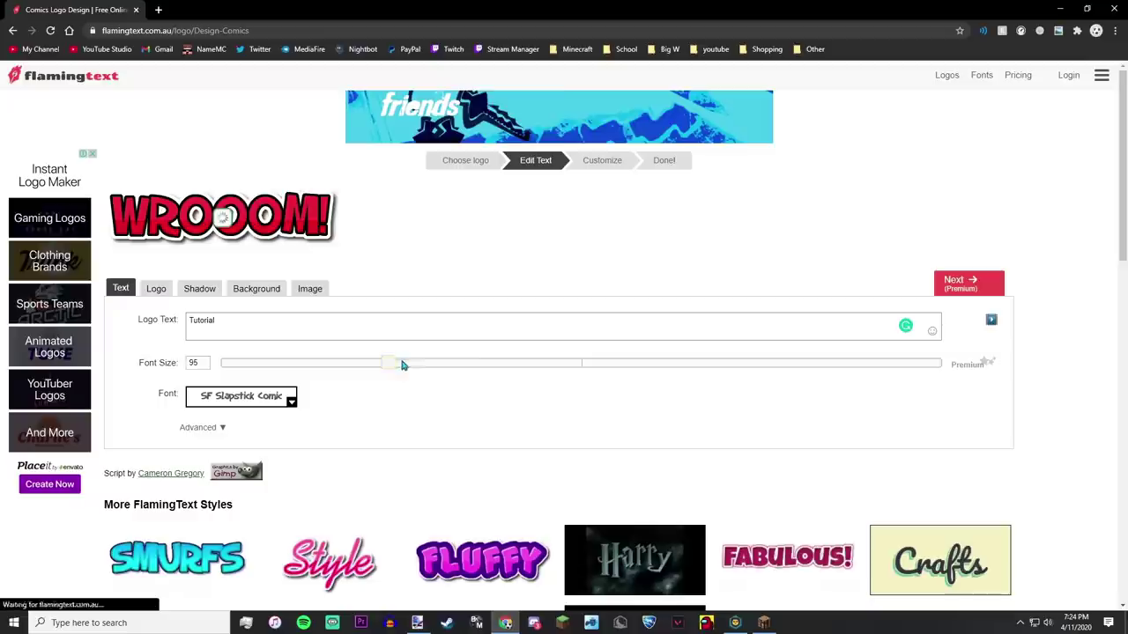
Set the logo's font size to 194 and its font to Luckiest Guy.
left_click_drag(396, 363, 575, 366)
left_click(290, 401)
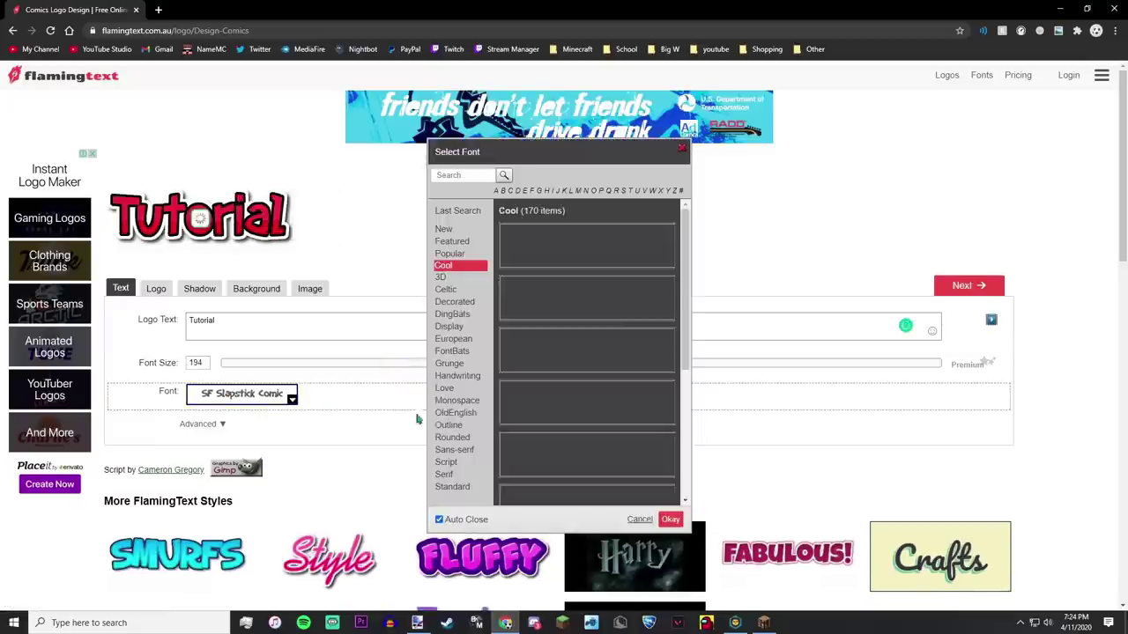
type("luck")
left_click(591, 244)
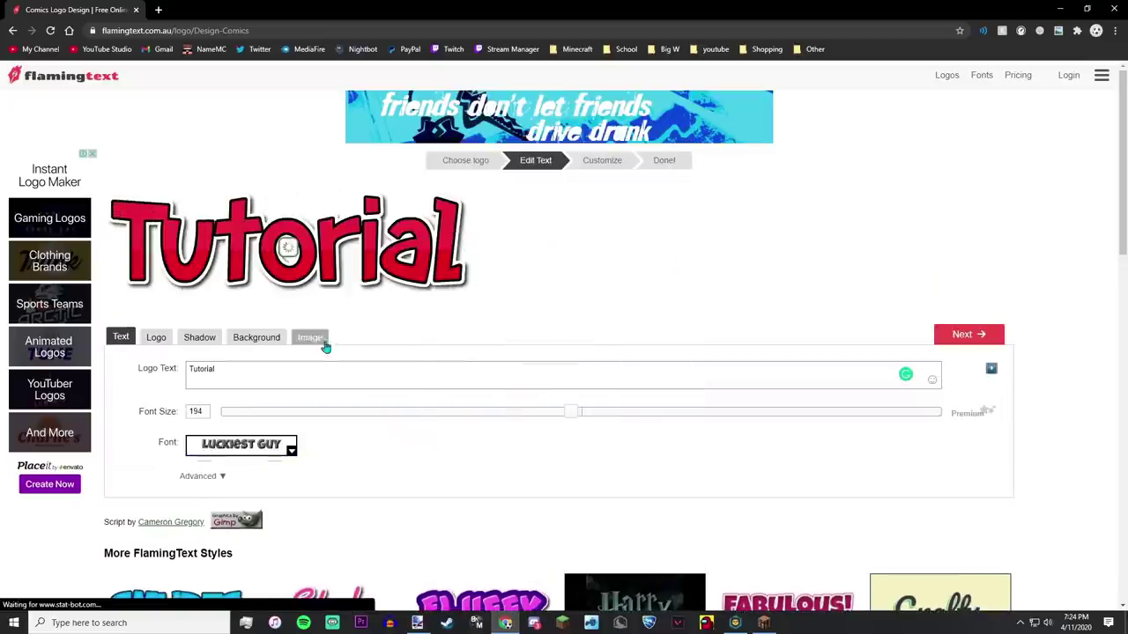
Set the logo's outline size to 3 and its second outline size to 0.
left_click(156, 338)
left_click(338, 430)
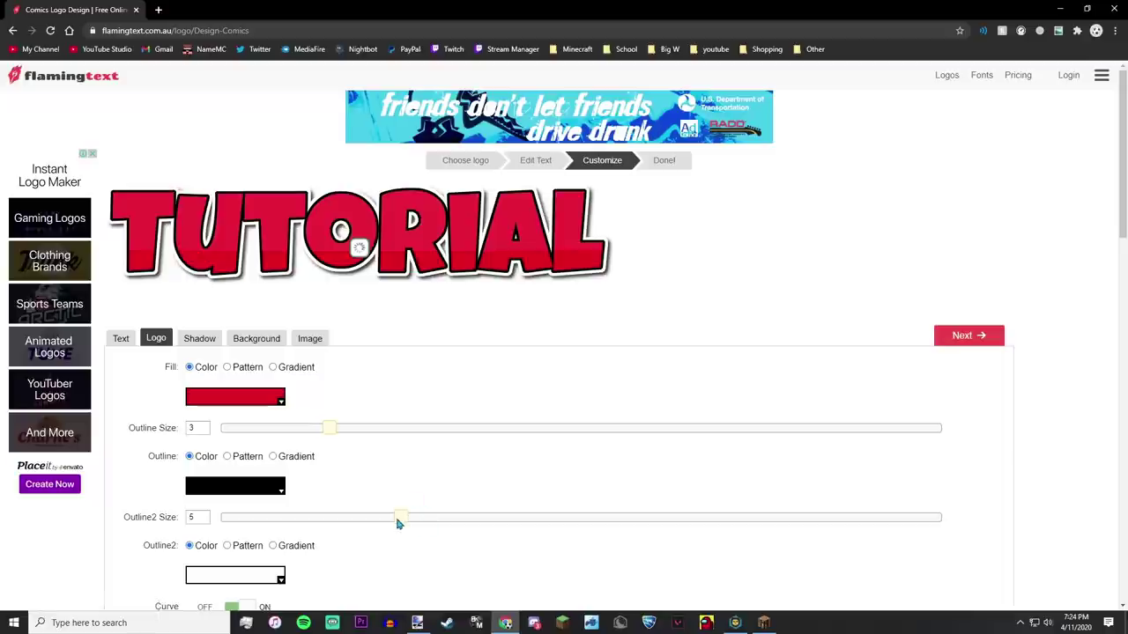
left_click_drag(397, 523, 115, 532)
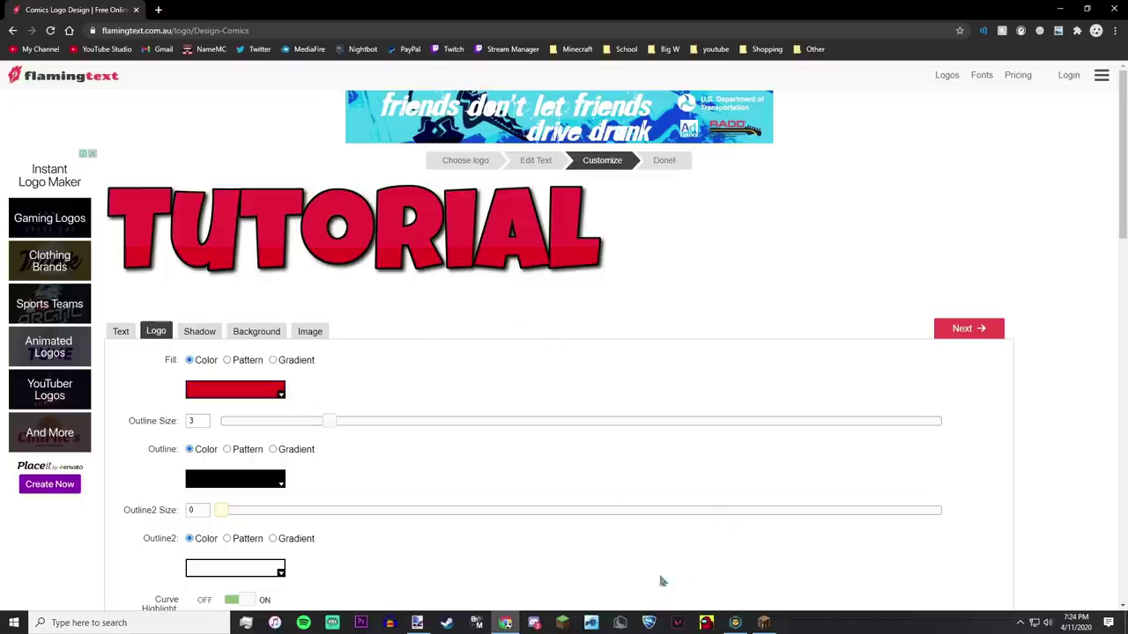
left_click(418, 623)
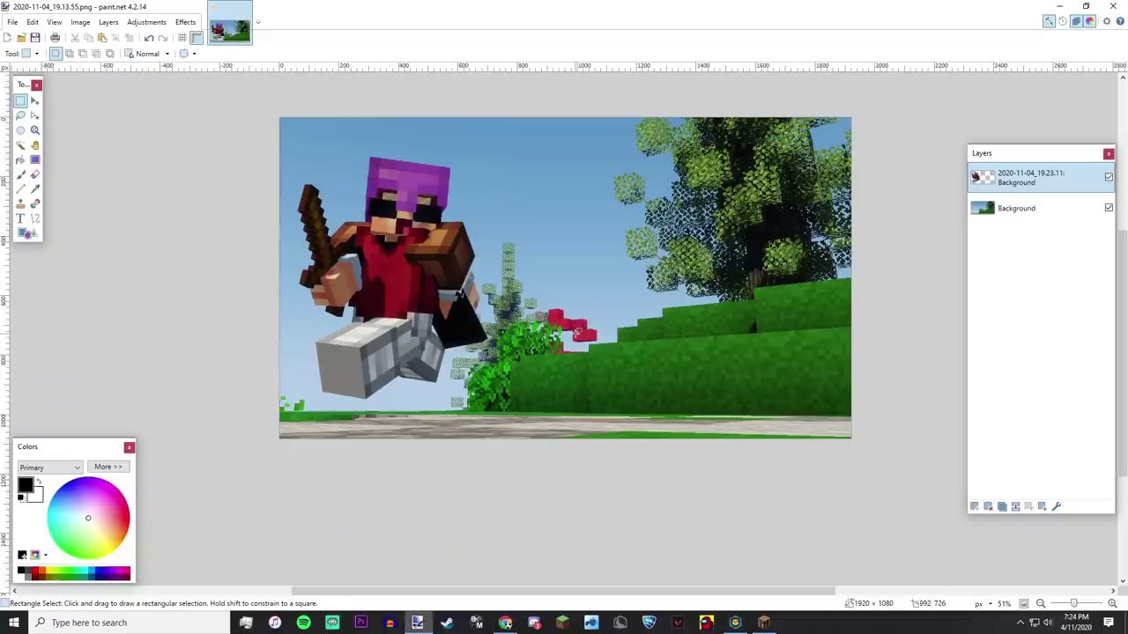
left_click_drag(535, 302, 640, 371)
mouse_move(511, 272)
left_mouse_down()
mouse_move(674, 377)
mouse_move(657, 370)
left_mouse_up()
left_click(543, 306)
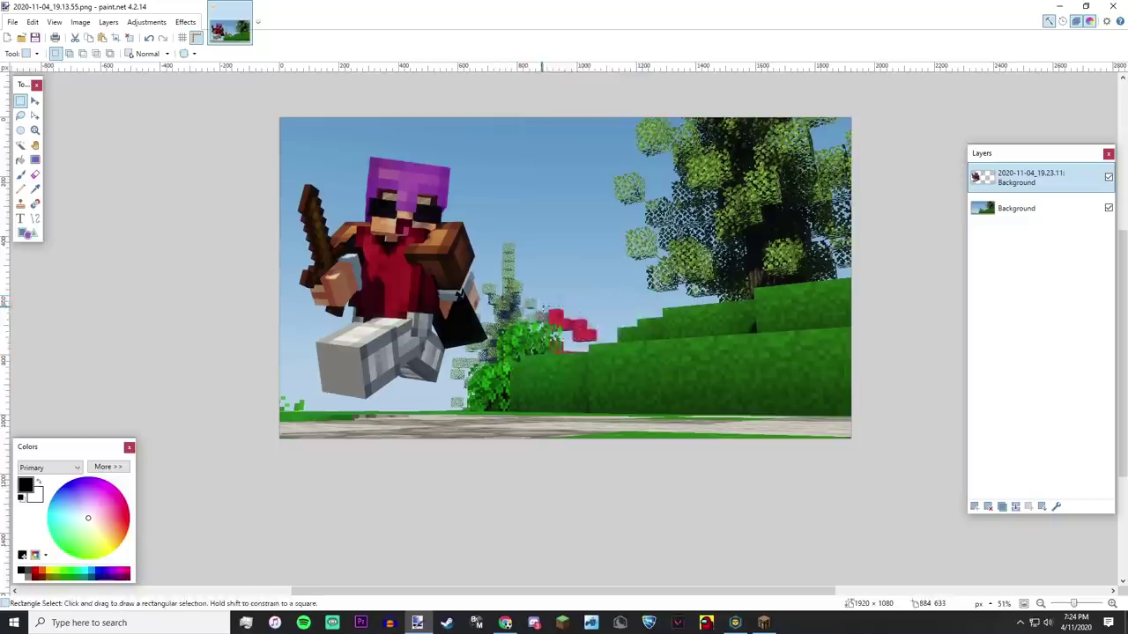
left_click_drag(523, 298, 618, 358)
left_click(647, 364)
left_click(505, 623)
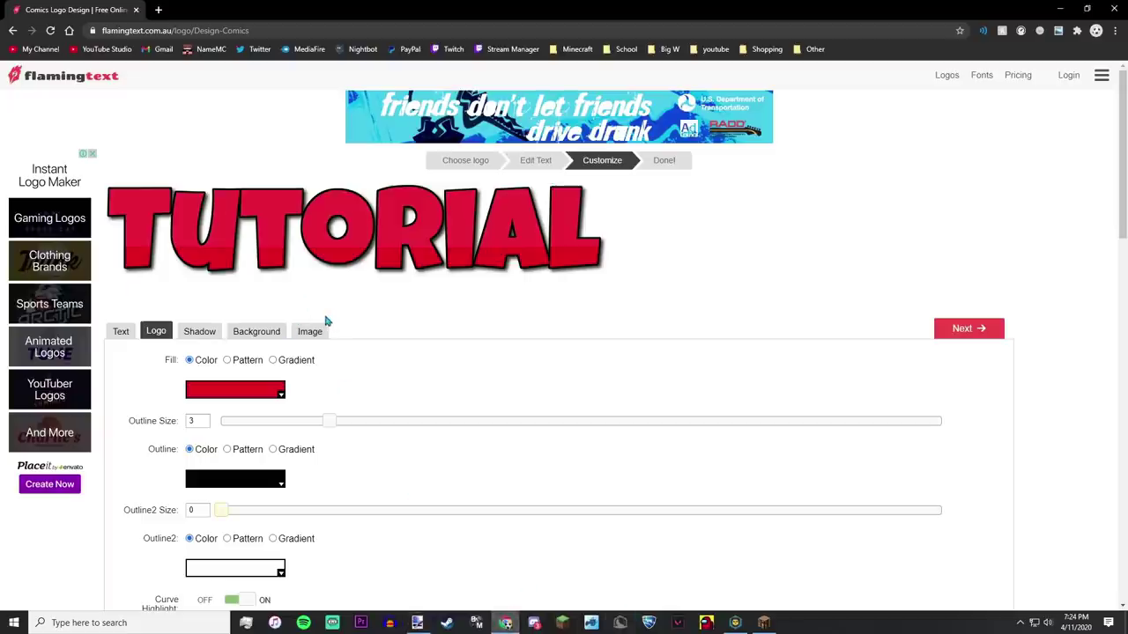
Make the logo's background transparent and generate the finished logo.
left_click(256, 331)
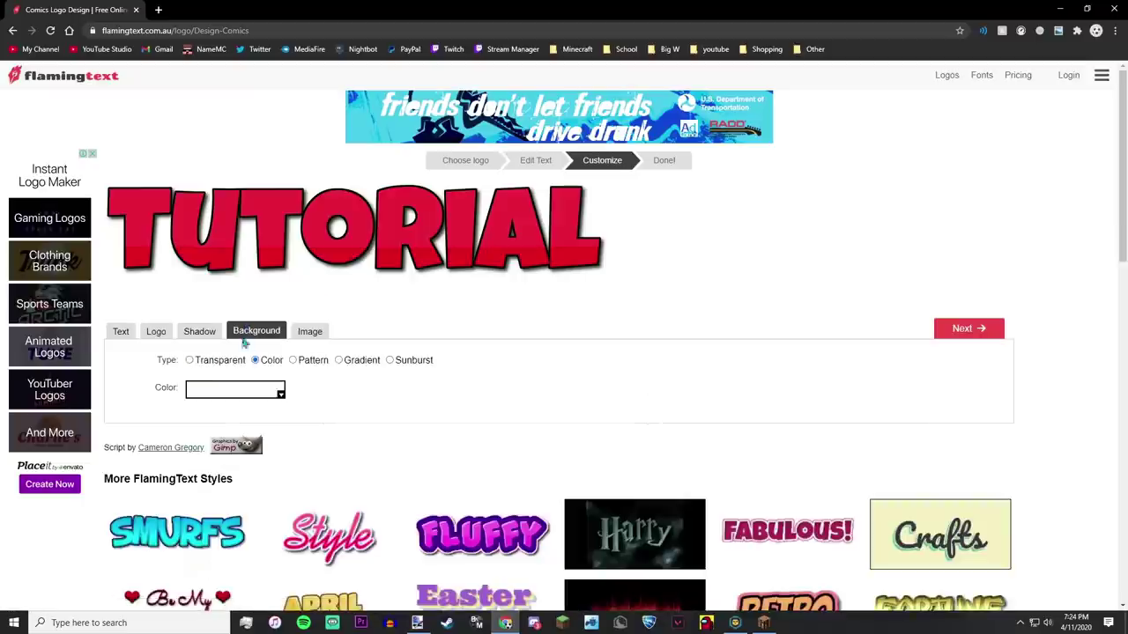
left_click(227, 361)
left_click(978, 329)
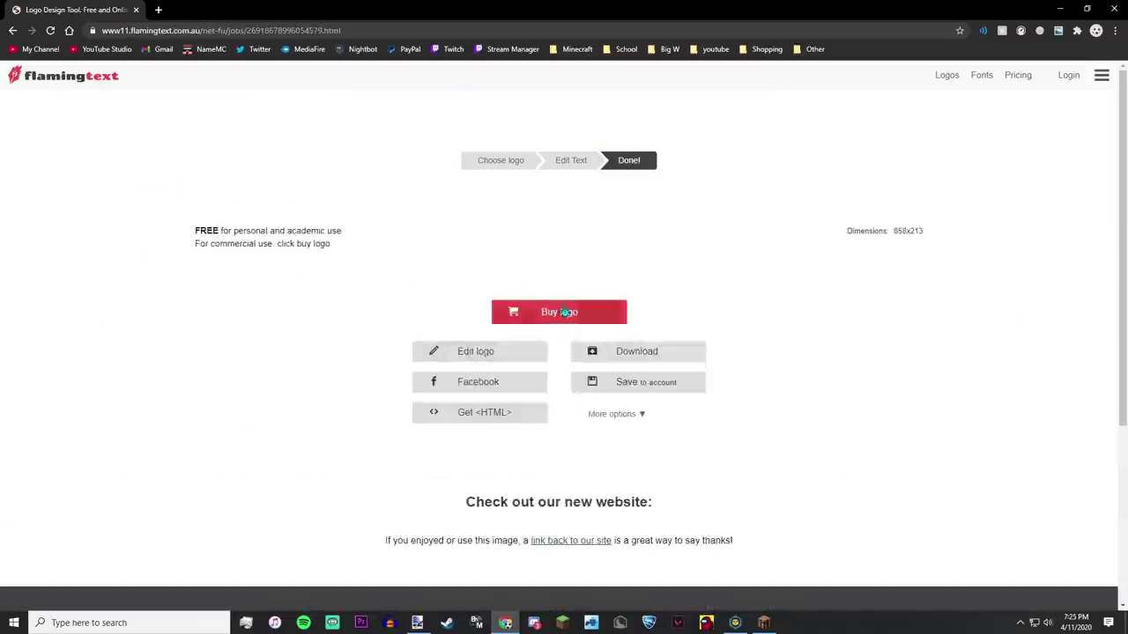
Start saving the finished Tutorial logo image as a PNG and browse to the [used clips] content folder.
right_click(560, 254)
left_click(678, 376)
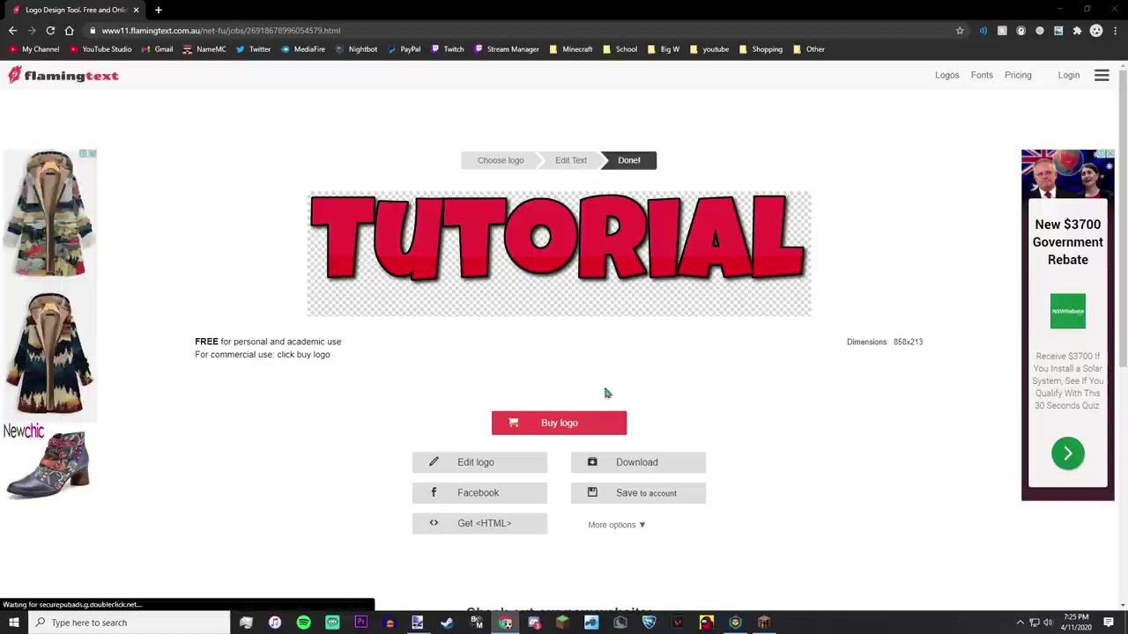
left_click(297, 283)
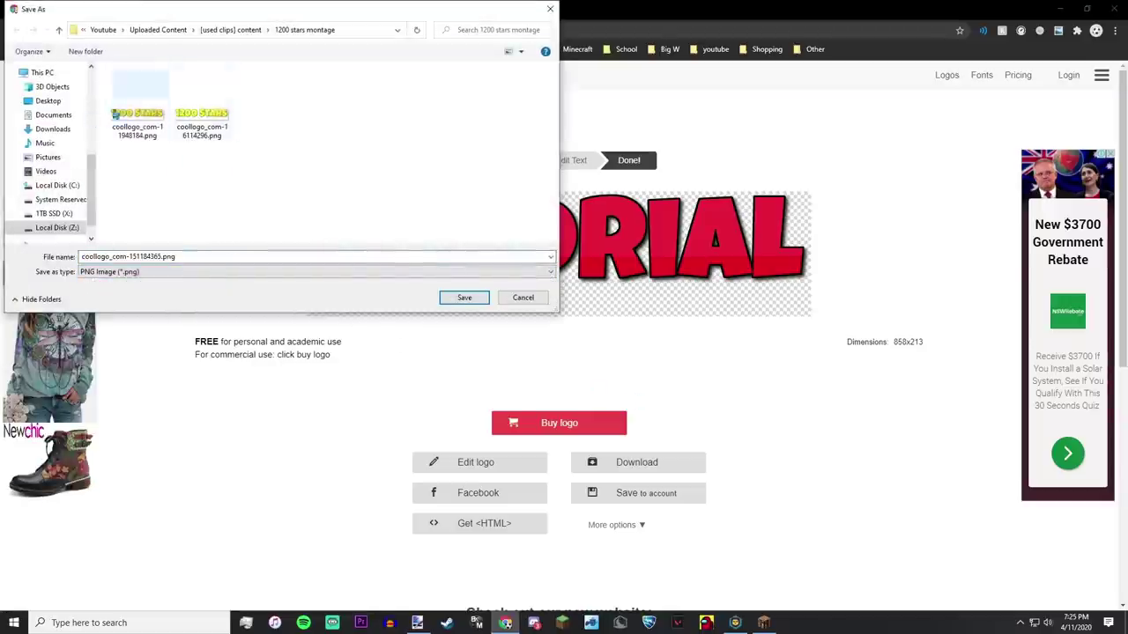
left_click(13, 29)
scroll(185, 132, "down", 2)
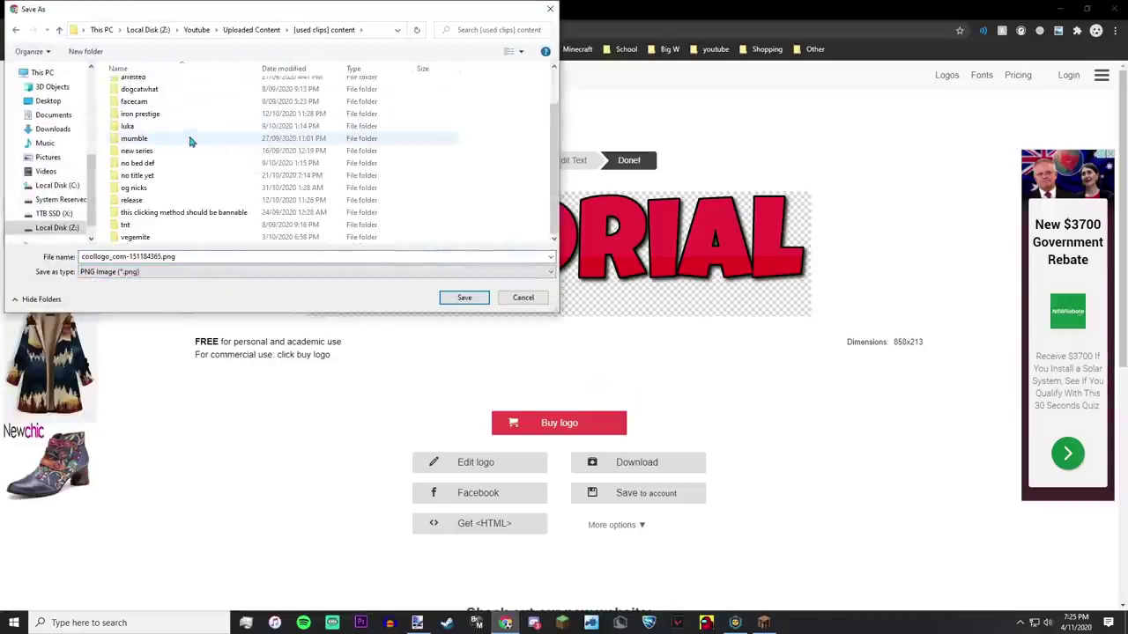
scroll(165, 190, "up", 1)
scroll(164, 190, "down", 1)
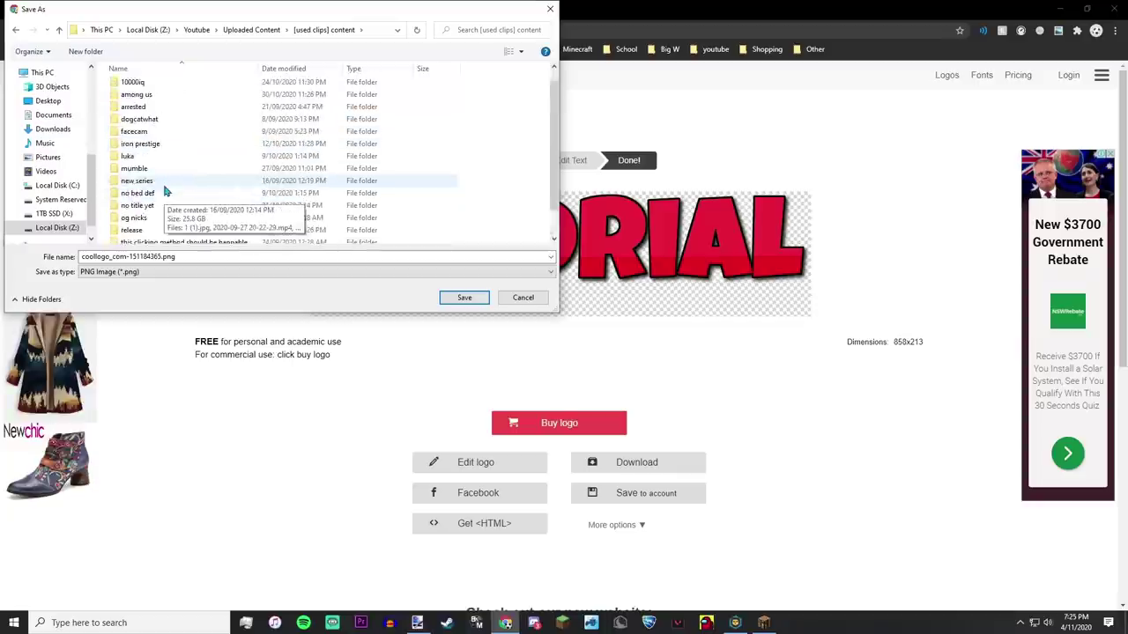
Create a folder named "thumbnail tutor" in the [used clips] content folder and save the logo PNG in it.
right_click(478, 151)
mouse_move(540, 260)
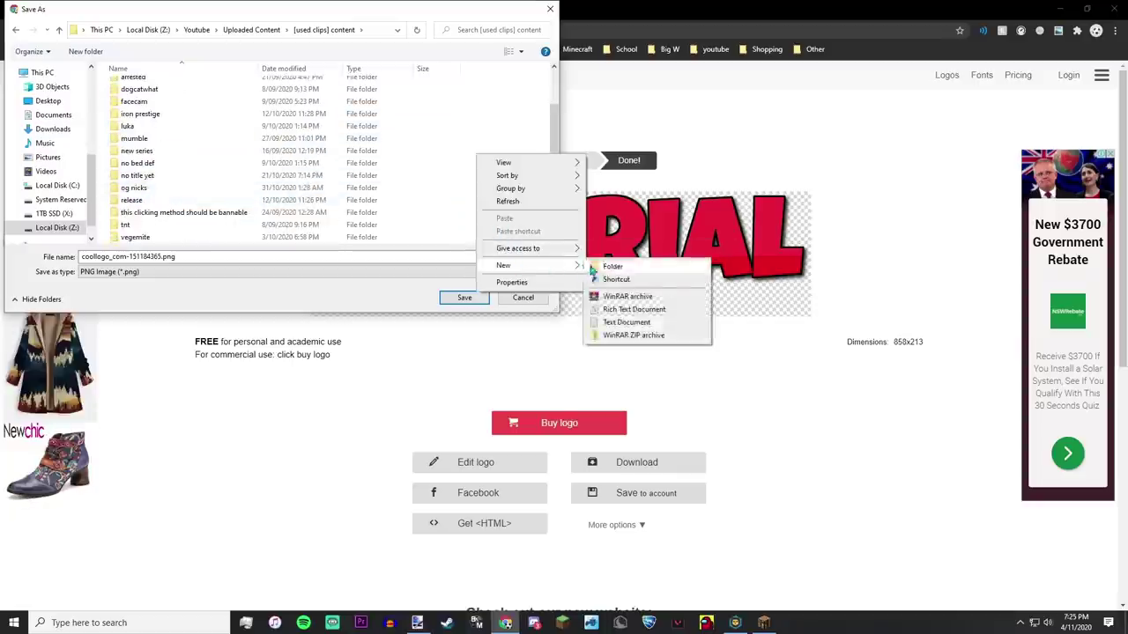
left_click(589, 262)
type("thumbnail tutor")
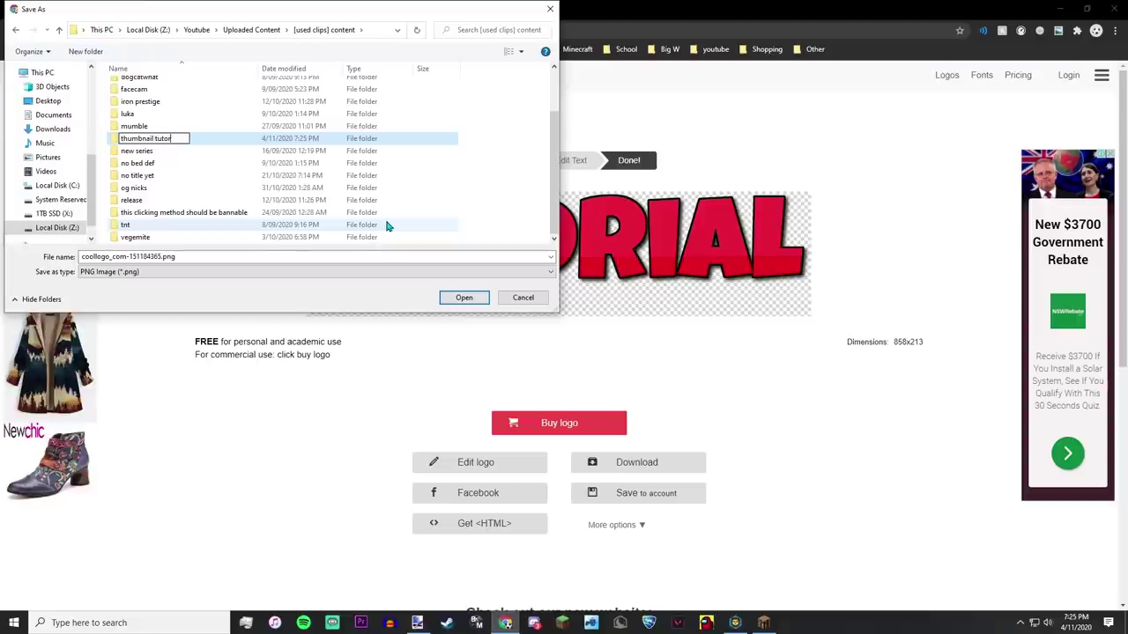
key("Return")
key("Return")
left_click(467, 297)
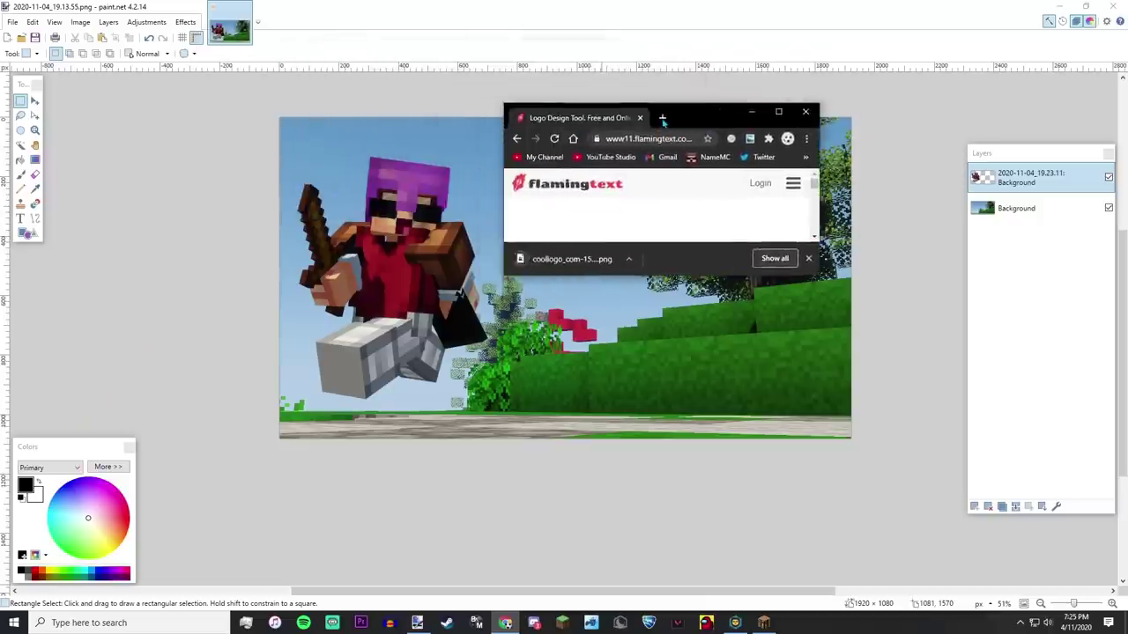
Add the Tutorial logo to the paint.net image as a new layer, scaled to about 1460 × 362 px and tilted about 3° clockwise.
left_click_drag(430, 326, 440, 335)
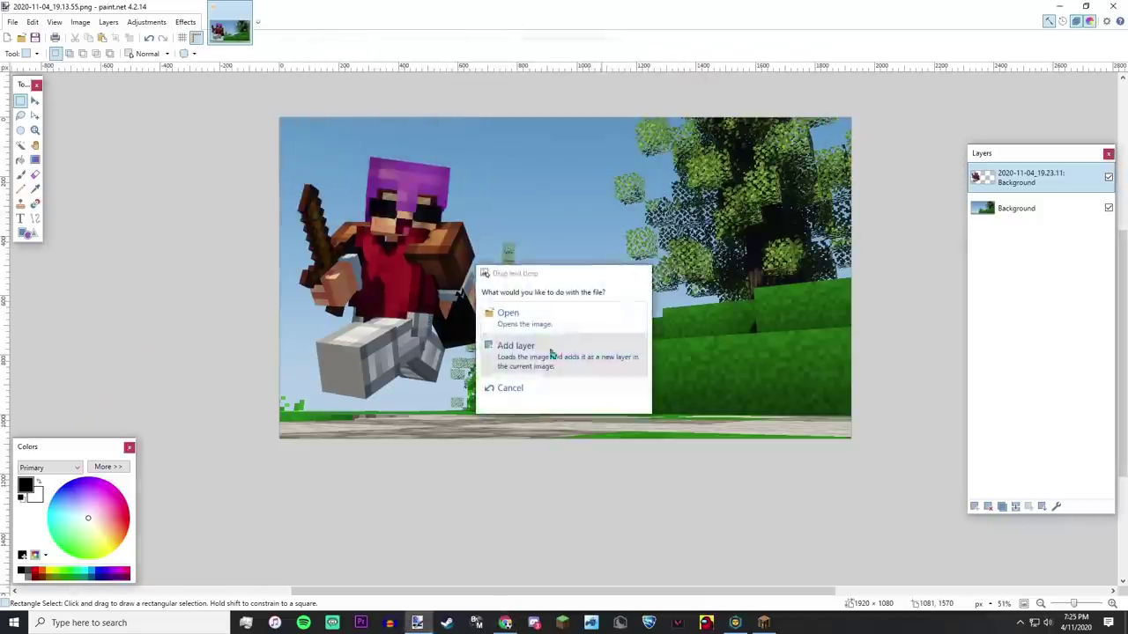
left_click(493, 351)
mouse_move(558, 185)
left_mouse_down()
mouse_move(786, 329)
mouse_move(800, 396)
mouse_move(803, 373)
left_mouse_up()
scroll(787, 329, "up", 2)
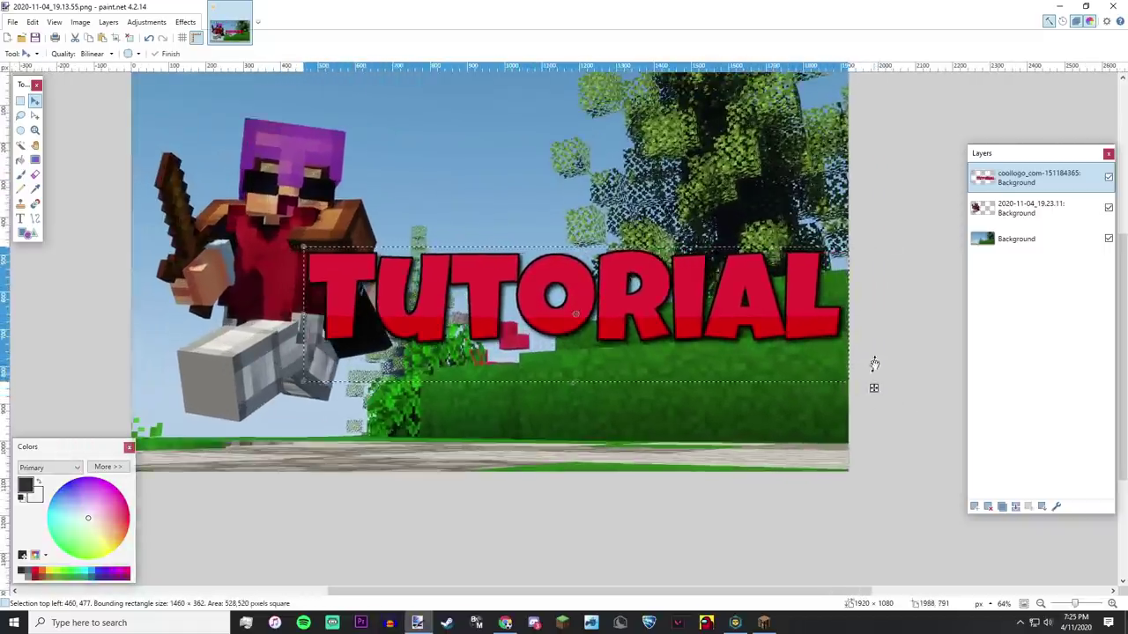
left_click_drag(873, 365, 868, 402)
left_click_drag(769, 339, 762, 287)
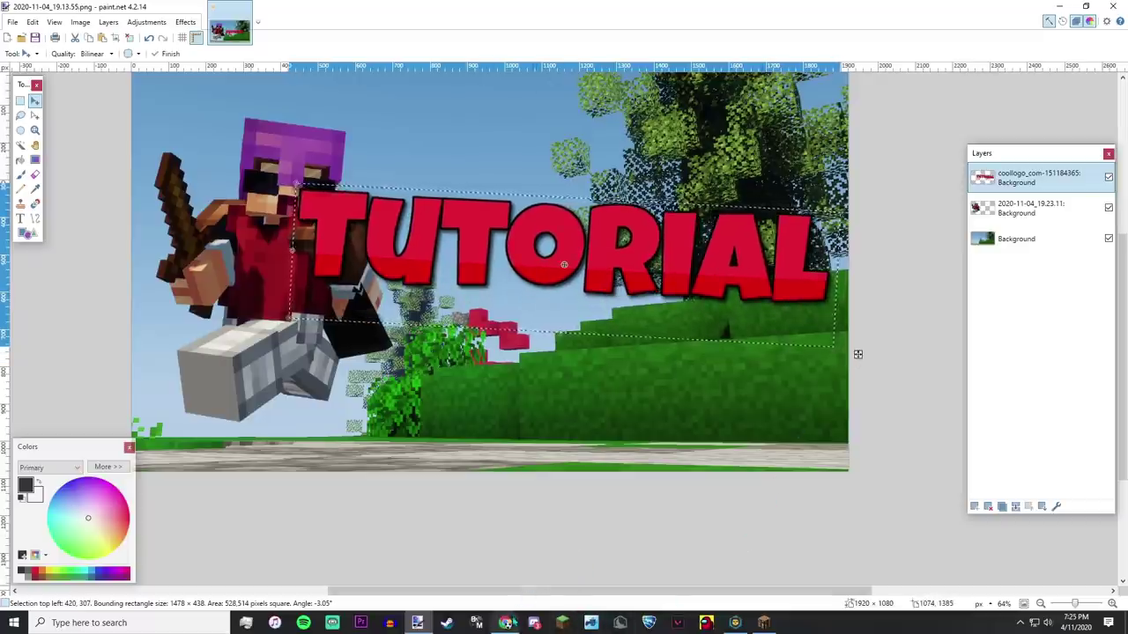
Look through the existing video thumbnails on the YouTube channel's Videos page in Chrome and return to paint.net.
left_click(505, 623)
left_click_drag(707, 124, 705, 2)
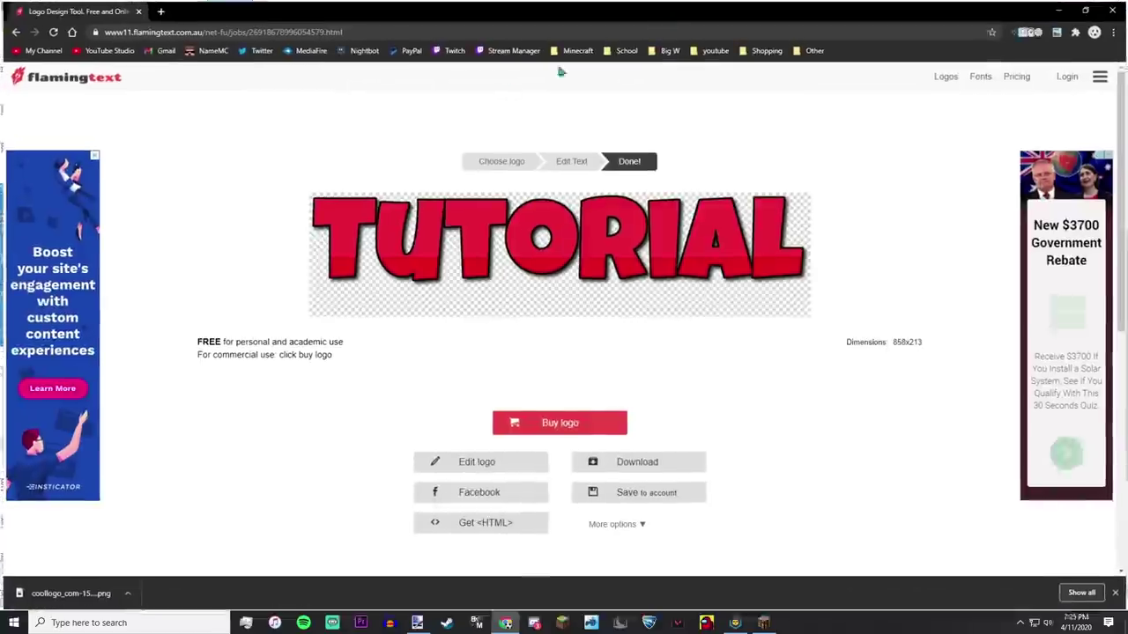
left_click(44, 50)
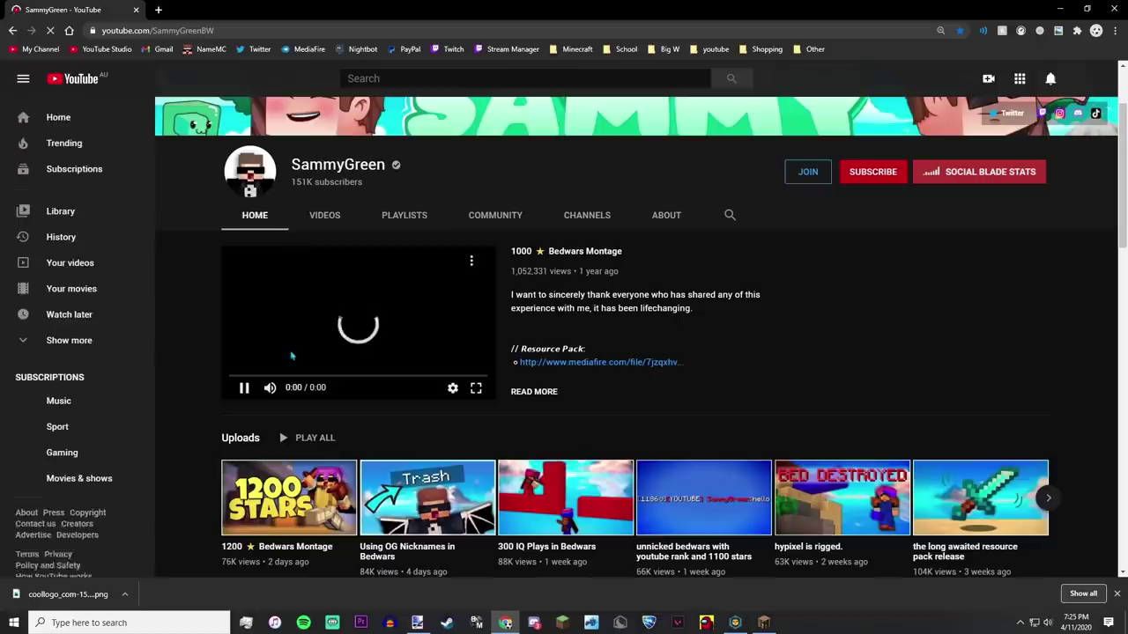
left_click(324, 215)
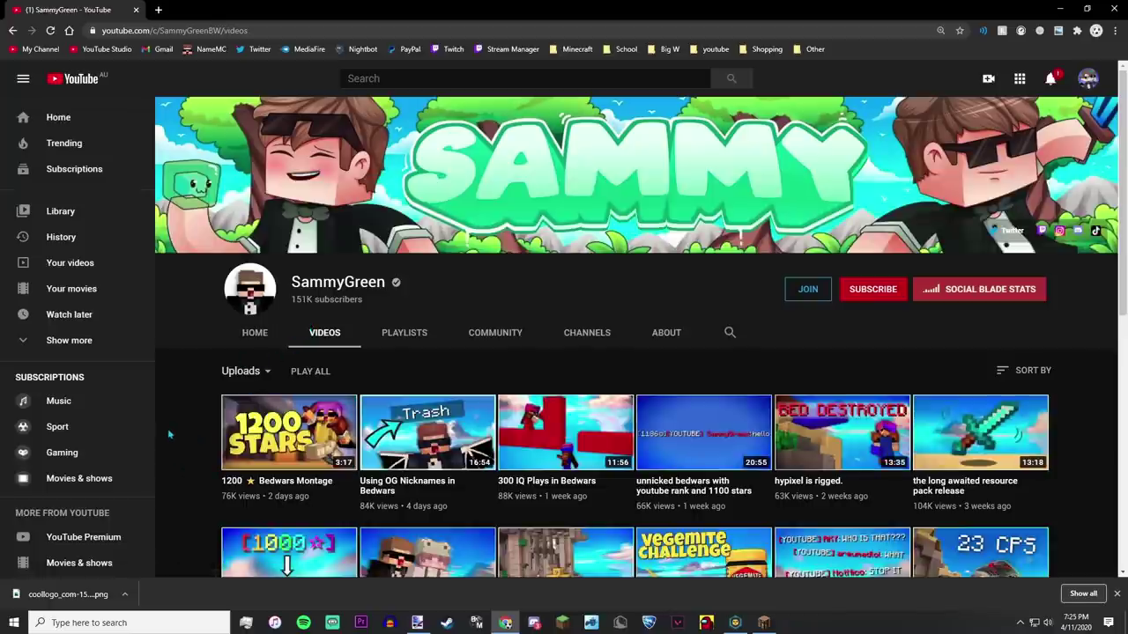
left_click(748, 627)
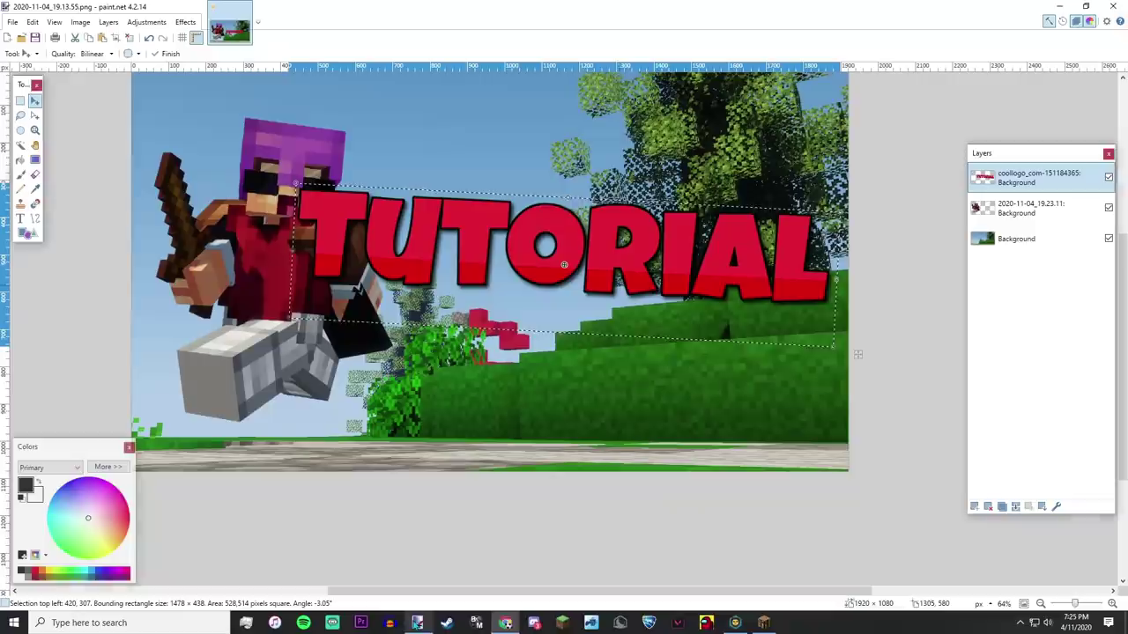
Undo the Tutorial title's last transforms, try a counterclockwise tilt of about 2.57° and delete the title's layer.
scroll(673, 306, "down", 1)
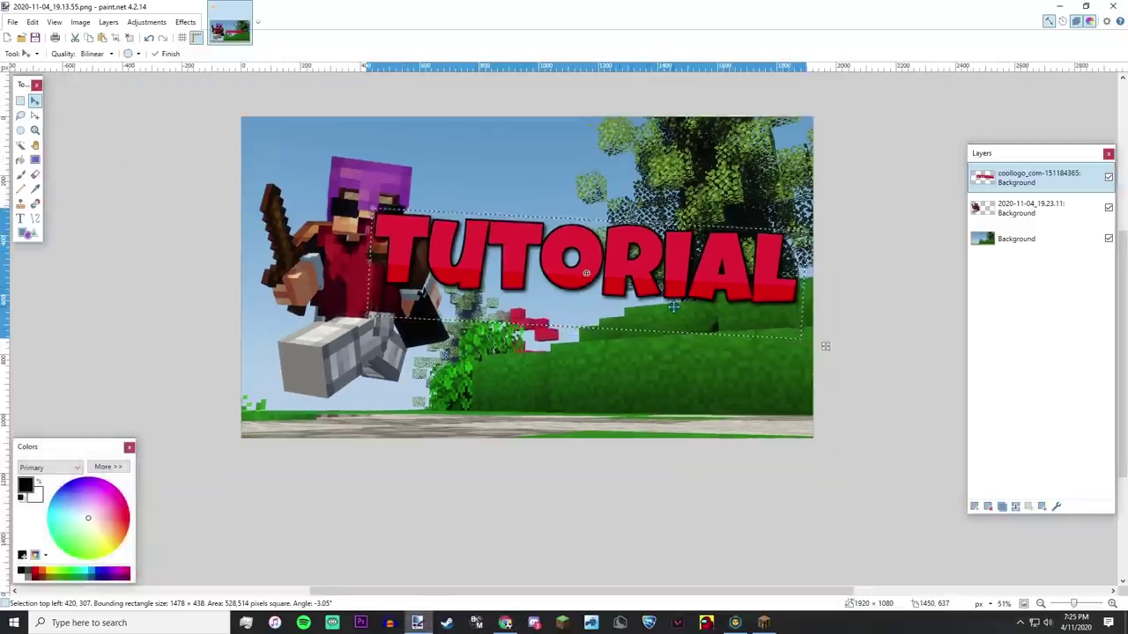
key("ctrl+z")
key("ctrl+z")
mouse_move(817, 339)
left_mouse_down()
mouse_move(819, 327)
mouse_move(849, 340)
mouse_move(828, 343)
left_mouse_up()
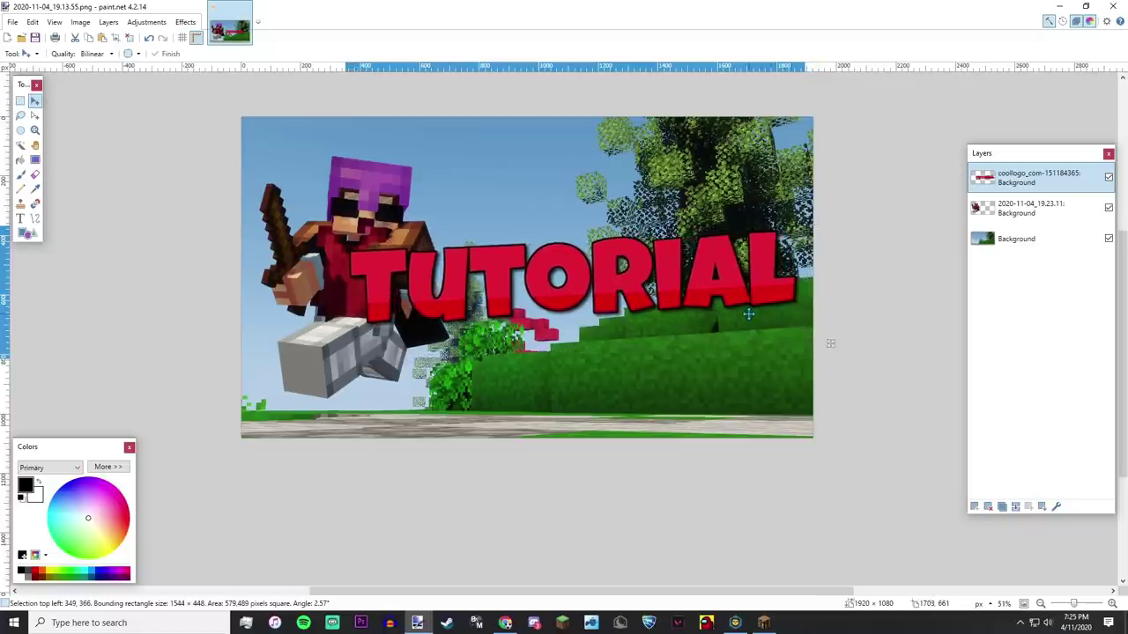
left_click(988, 509)
Return to the FlamingText logo editor in a separate Chrome tab, set the logo text to "How to" and download the generated logo.
left_click(505, 622)
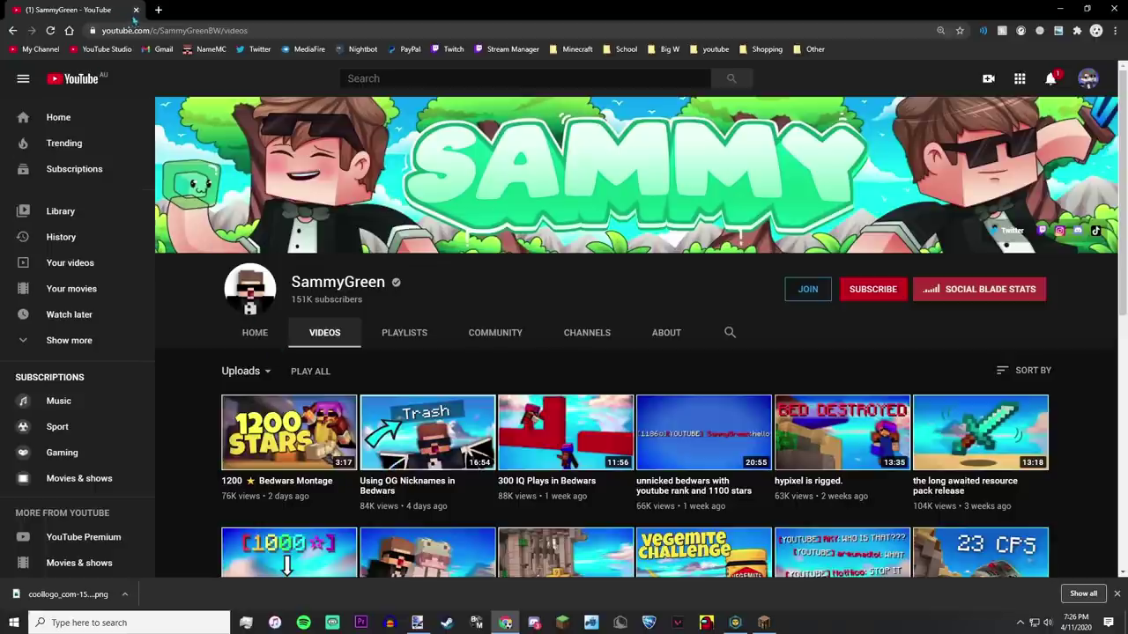
right_click(186, 19)
left_click(291, 107)
left_click(12, 30)
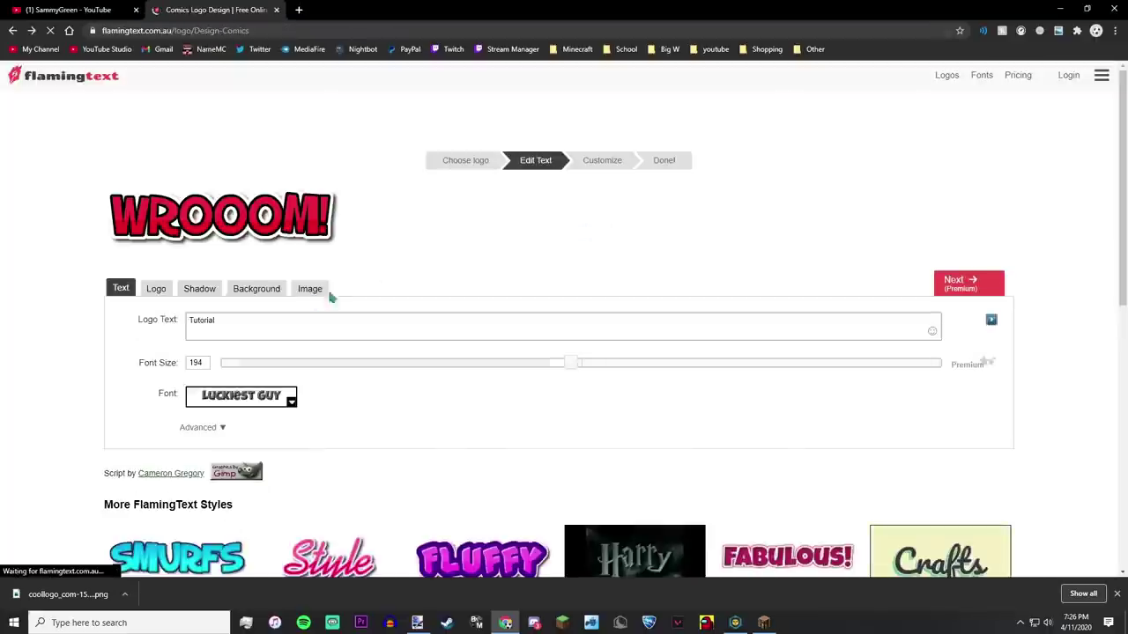
type("Ho")
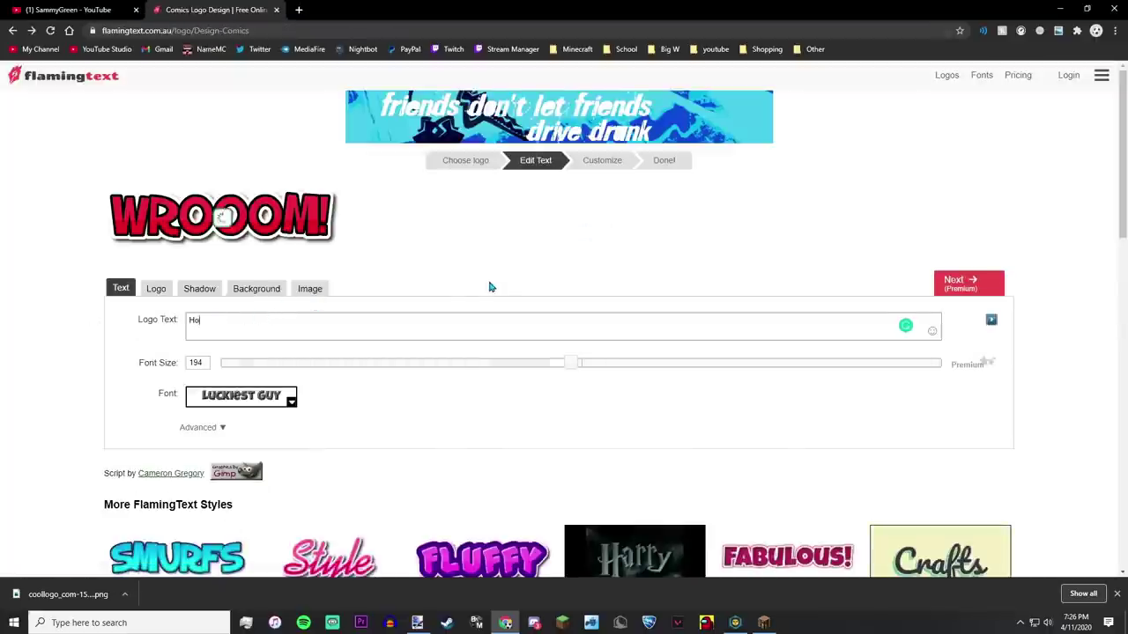
type("w to")
left_click(980, 336)
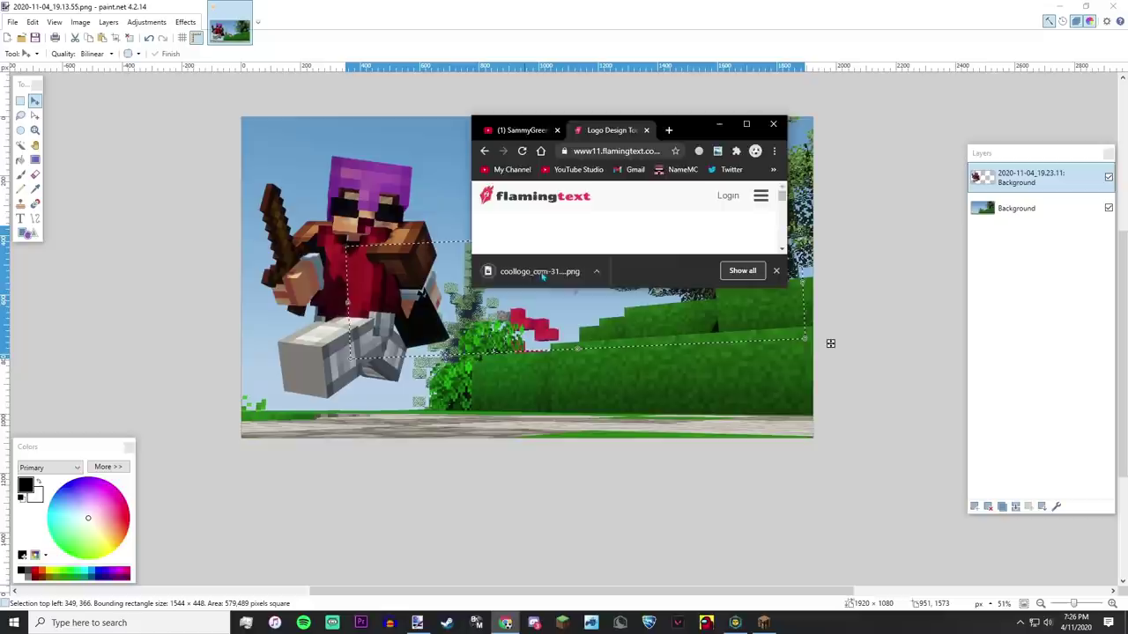
Add the downloaded How to logo to the paint.net image as a new layer and enlarge it to about 1296 × 388 px.
left_click_drag(537, 267, 542, 275)
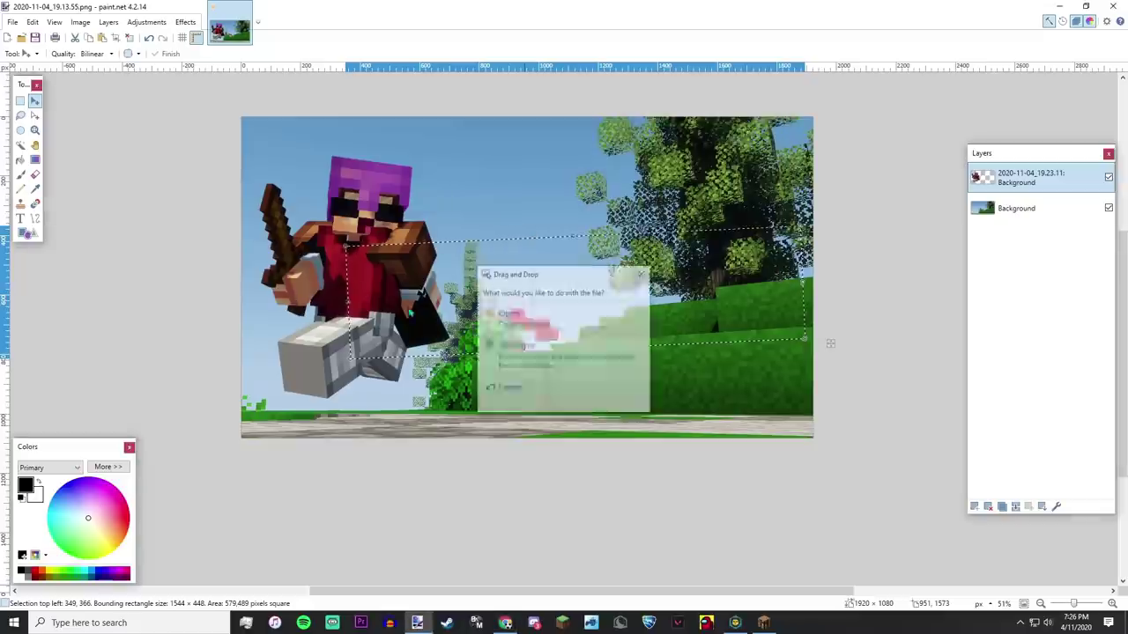
left_click(539, 352)
left_click_drag(476, 187, 775, 335)
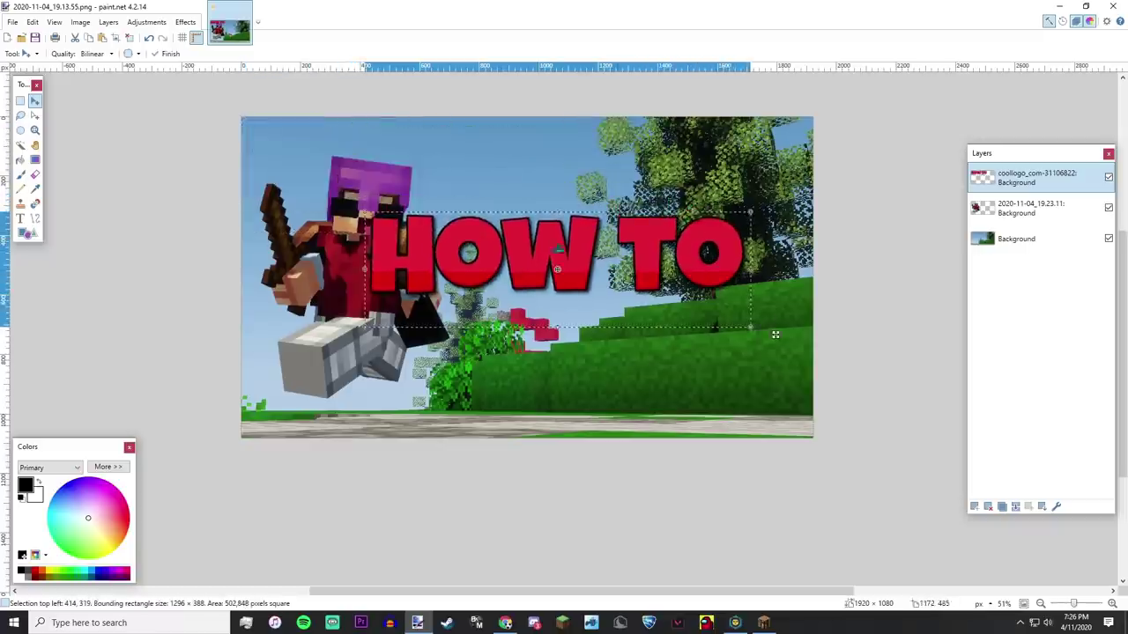
Select the word TO on the How to logo layer with a rectangular selection of about 502 × 396 px.
left_click(24, 101)
left_click_drag(609, 201, 759, 319)
key("m")
mouse_move(780, 336)
left_mouse_down()
mouse_move(690, 411)
mouse_move(614, 370)
mouse_move(624, 365)
left_mouse_up()
key("Delete")
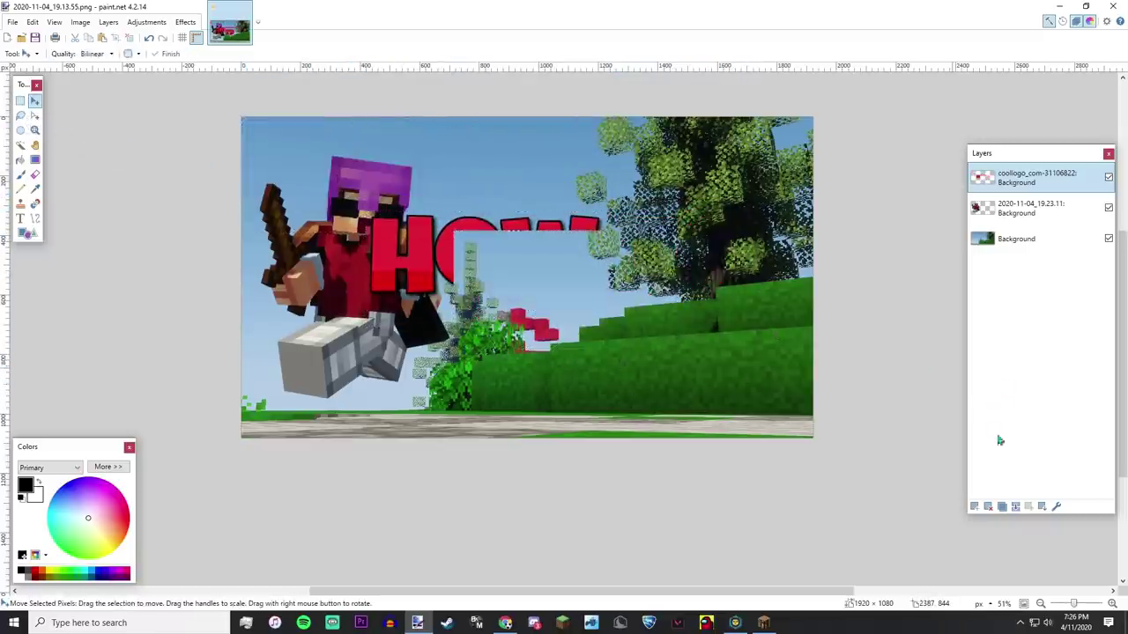
key("ctrl+z")
key("ctrl+z")
key("ctrl+z")
key("ctrl+z")
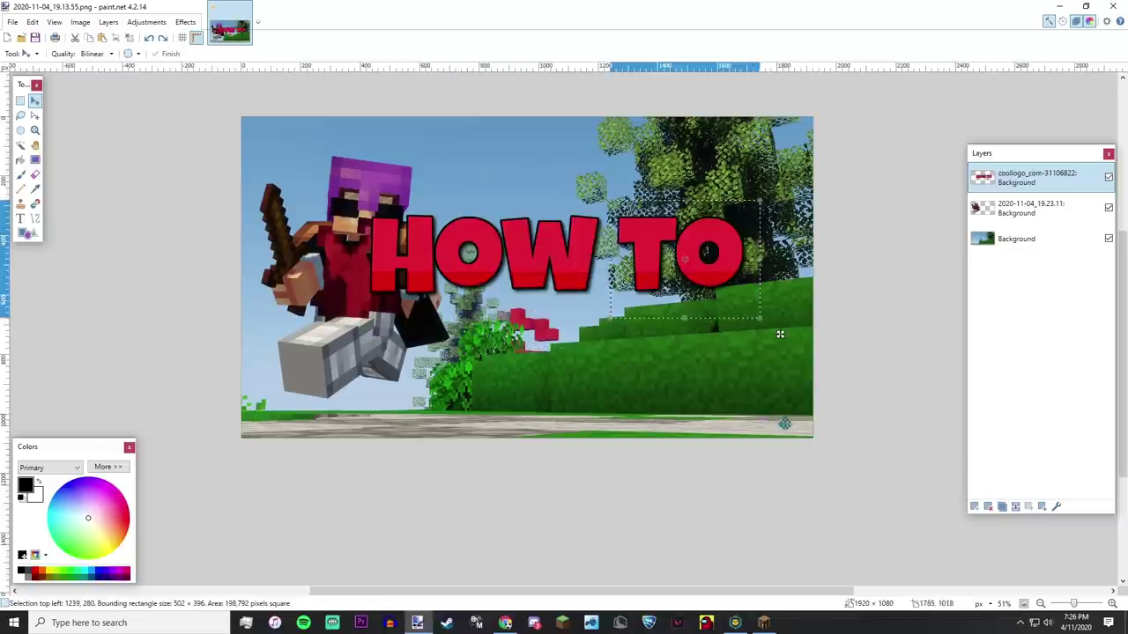
Cut the selected word TO, paste it onto a new layer and position it below the word HOW.
key("Delete")
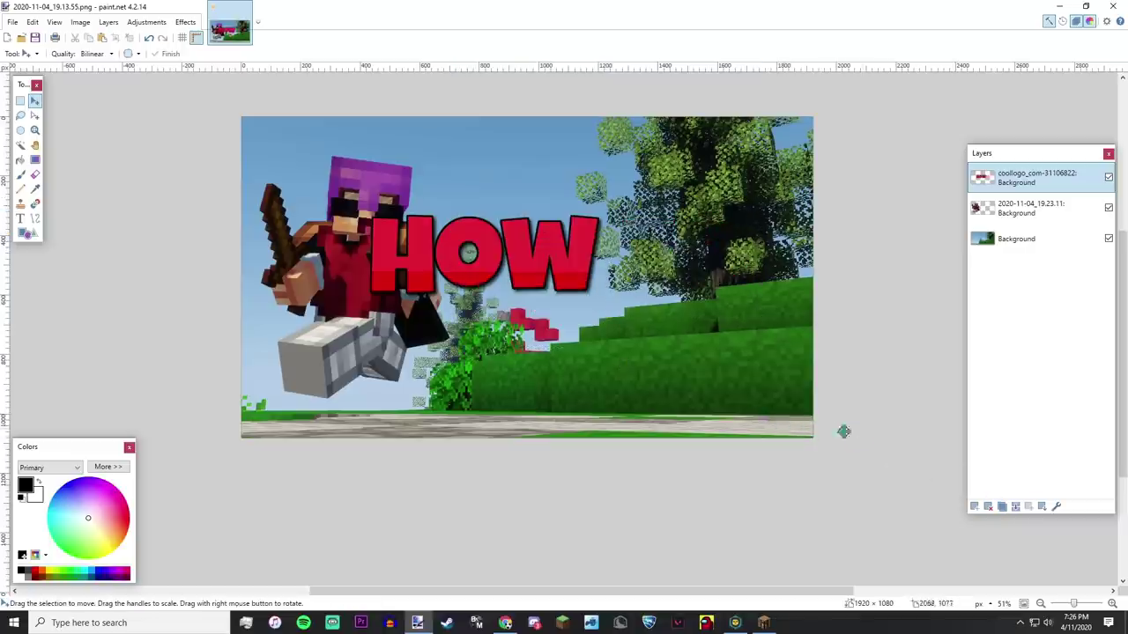
left_click(975, 509)
key("ctrl+v")
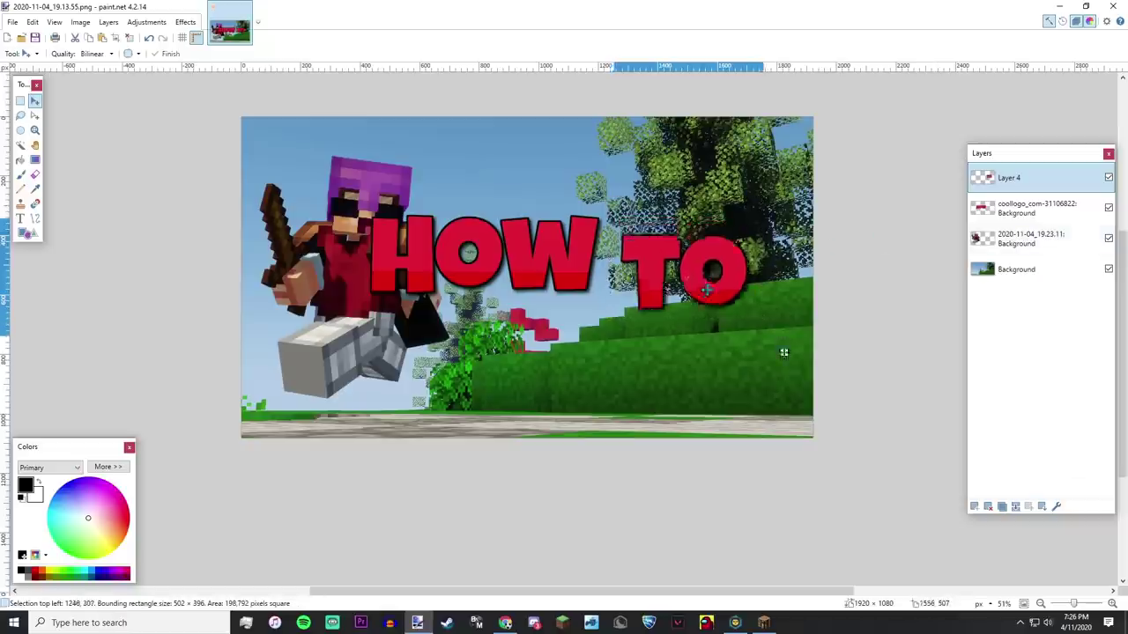
left_click_drag(707, 289, 498, 325)
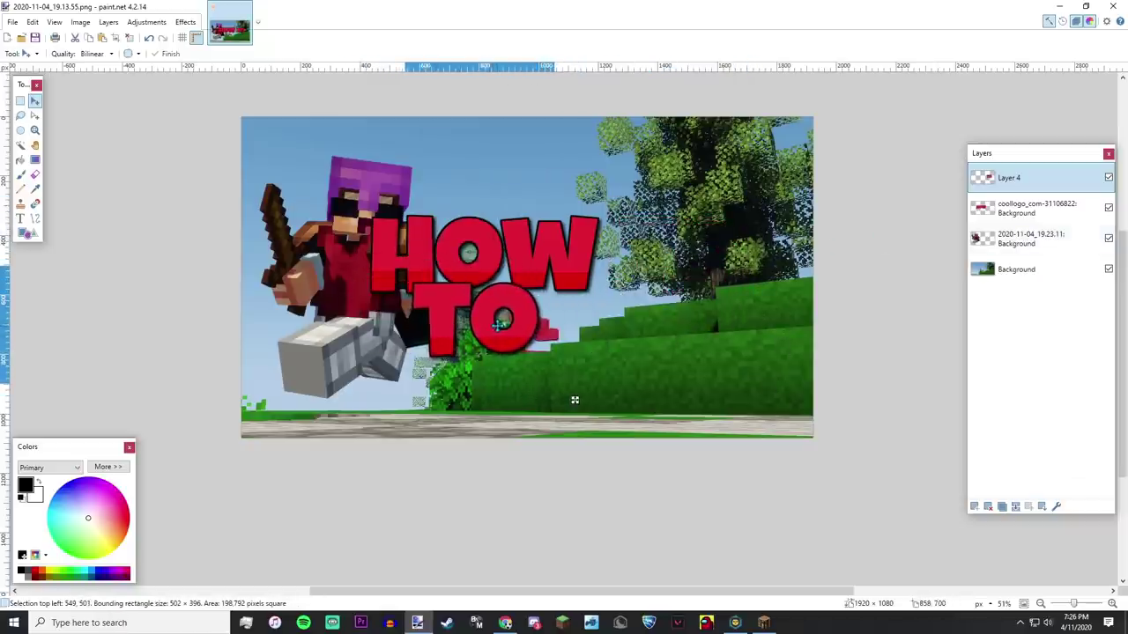
Nudge the word TO slightly to the right and move its layer beneath the HOW logo layer.
mouse_move(1014, 179)
left_mouse_down()
mouse_move(1011, 242)
mouse_move(1017, 181)
left_mouse_up()
left_click_drag(516, 314, 519, 317)
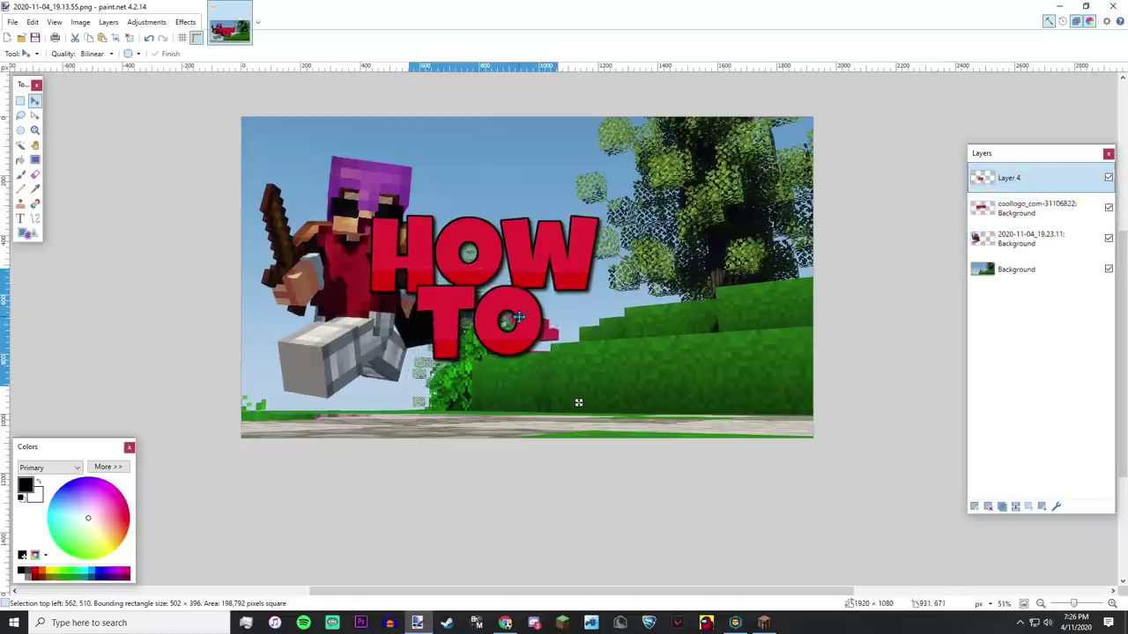
key("ctrl+Page_Down")
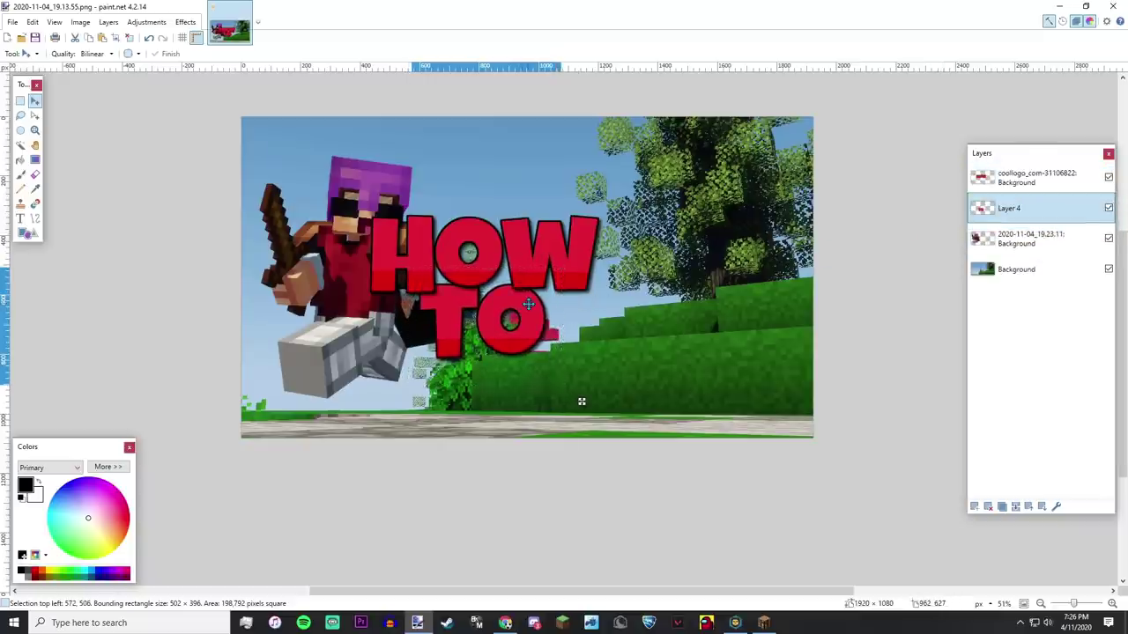
Select a rectangle of about 1016 × 658 px around HOW TO and merge the HOW layer down into Layer 4.
left_click(21, 102)
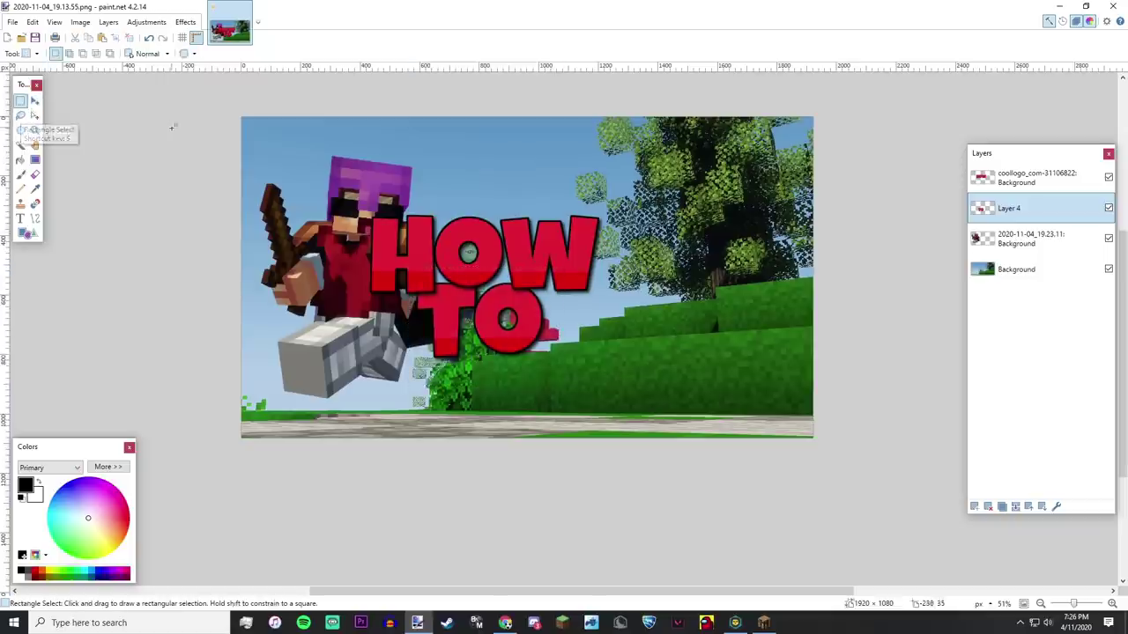
left_click_drag(348, 199, 651, 394)
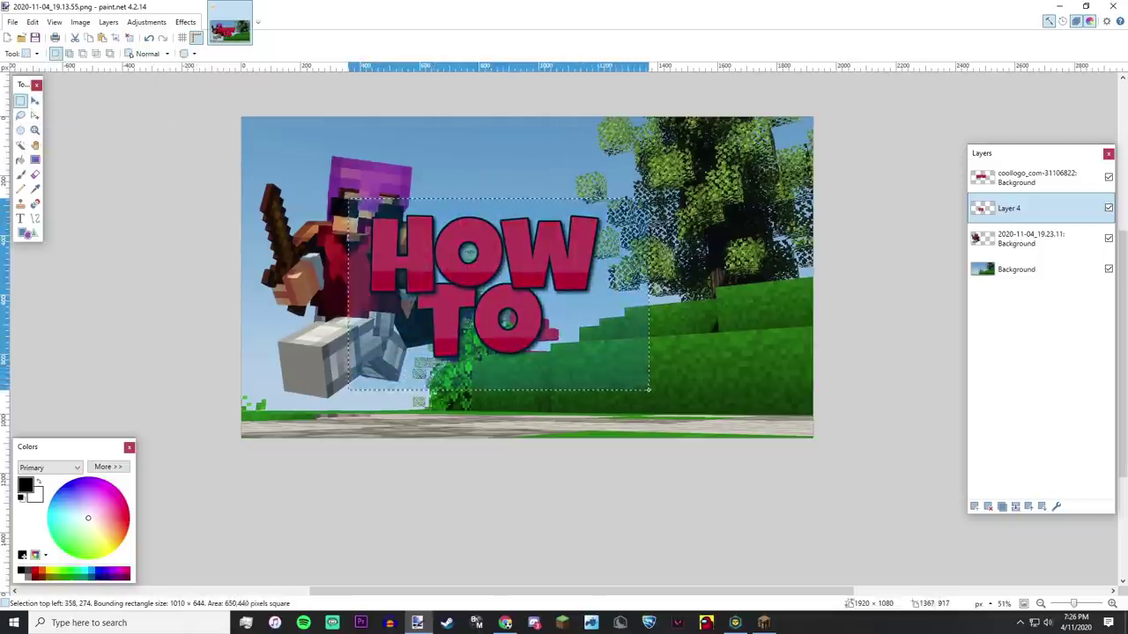
left_click(36, 101)
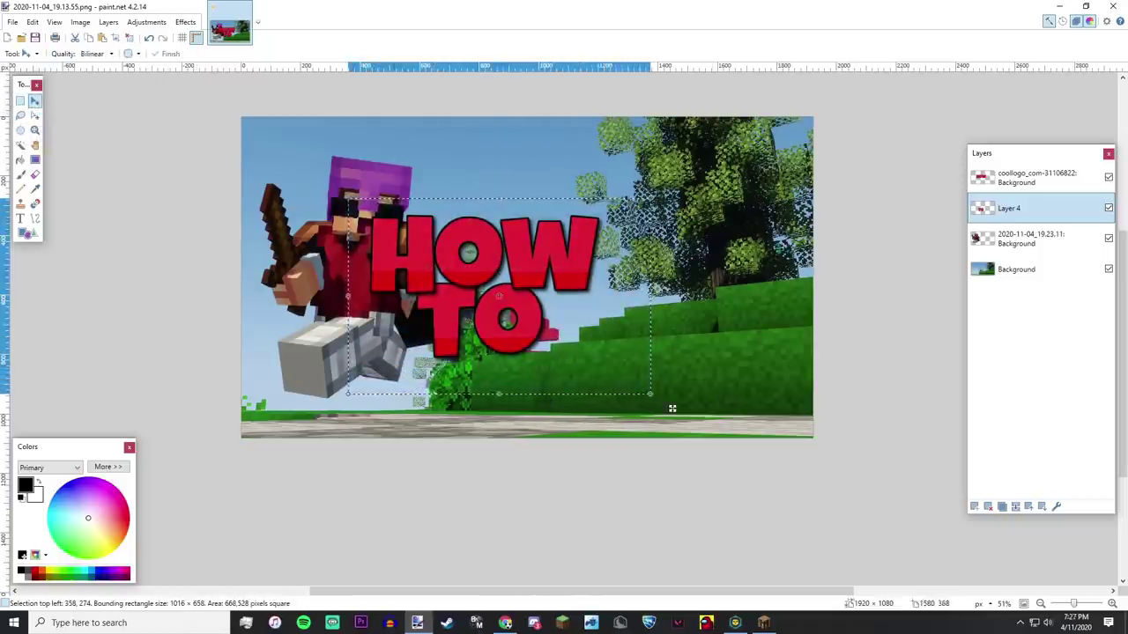
left_click(1021, 177)
left_click(1015, 505)
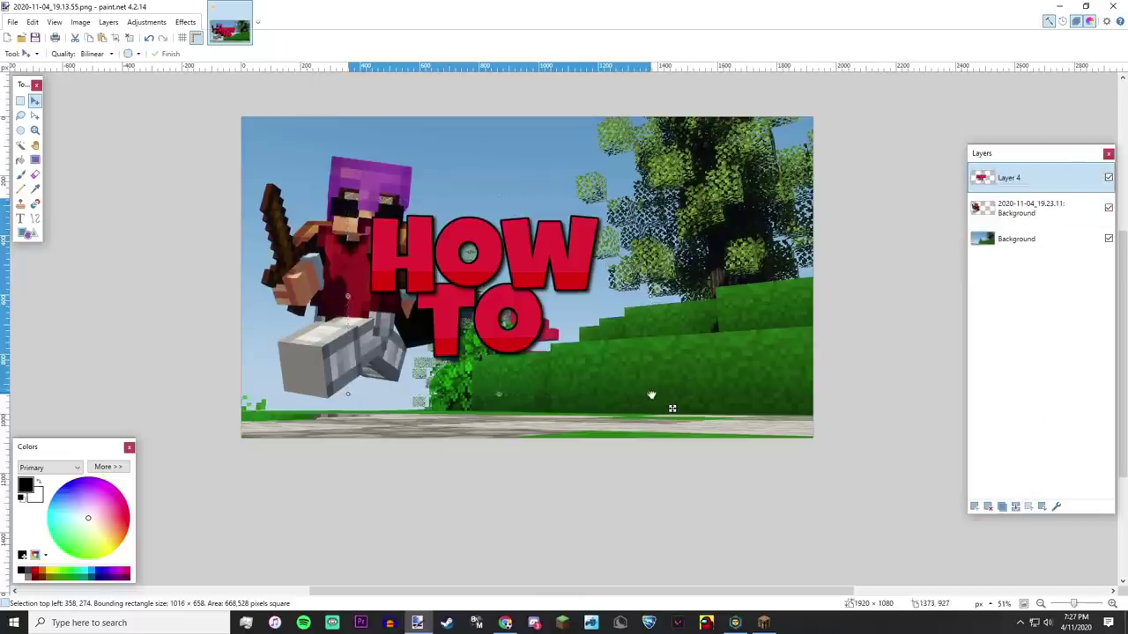
Enlarge the merged HOW TO title, place it beside the character over the tree and tilt it about 6.39° clockwise.
left_click_drag(651, 395, 749, 457)
left_click_drag(626, 387, 705, 350)
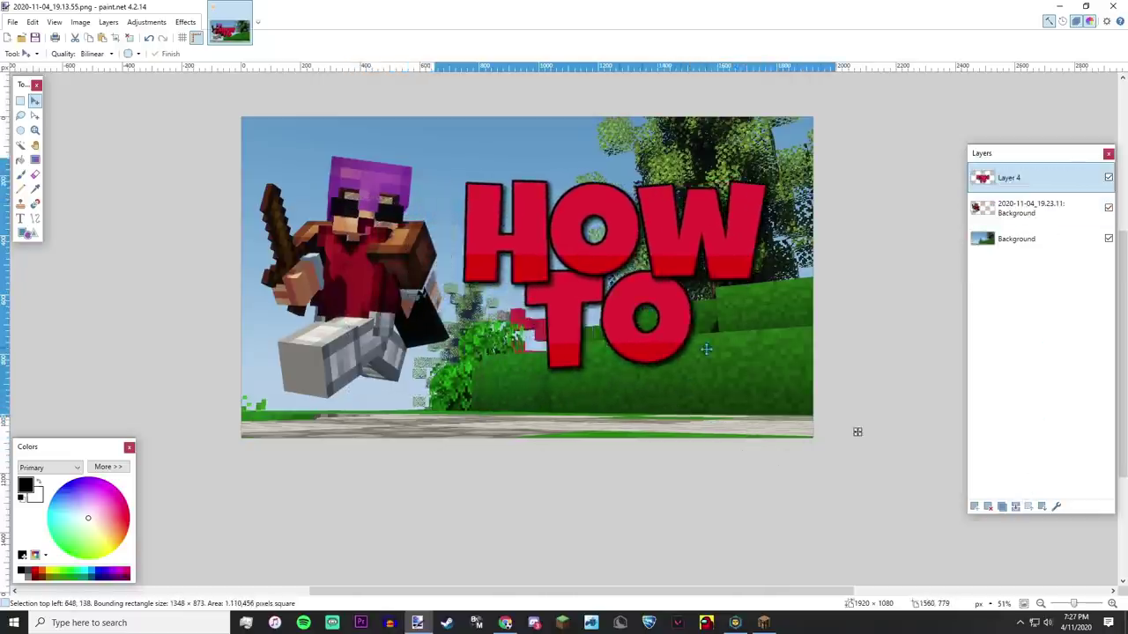
left_click_drag(859, 436, 871, 501)
left_click_drag(780, 424, 780, 423)
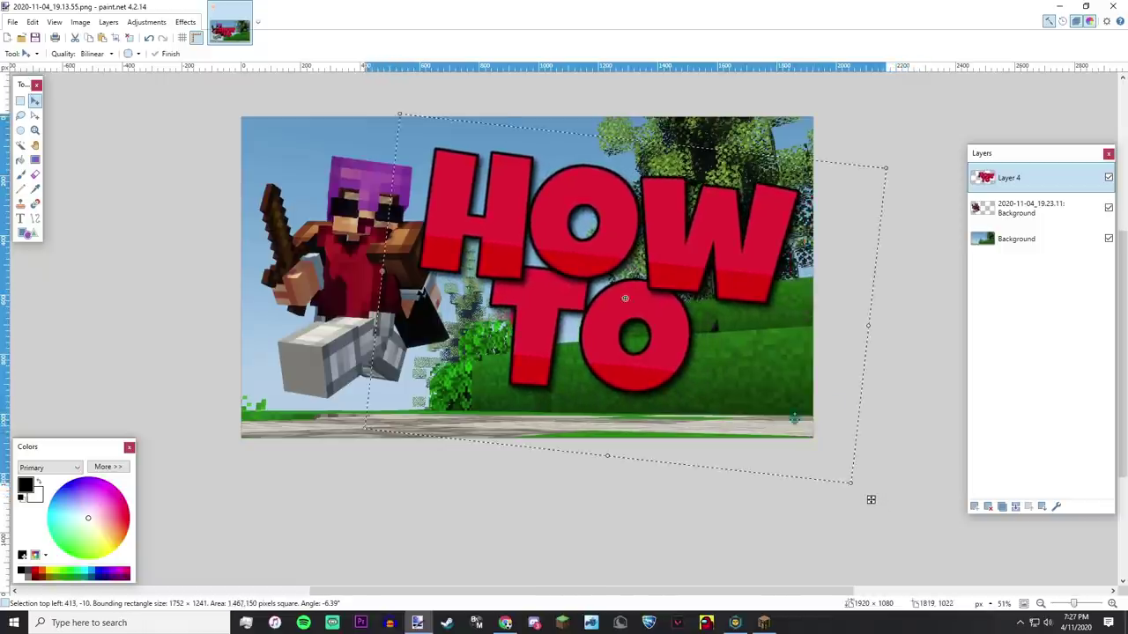
Move the HOW TO title layer beneath the character layer, nudge the title slightly to the left and finish the transform.
left_click_drag(1005, 190, 1010, 204)
left_click_drag(794, 288, 793, 288)
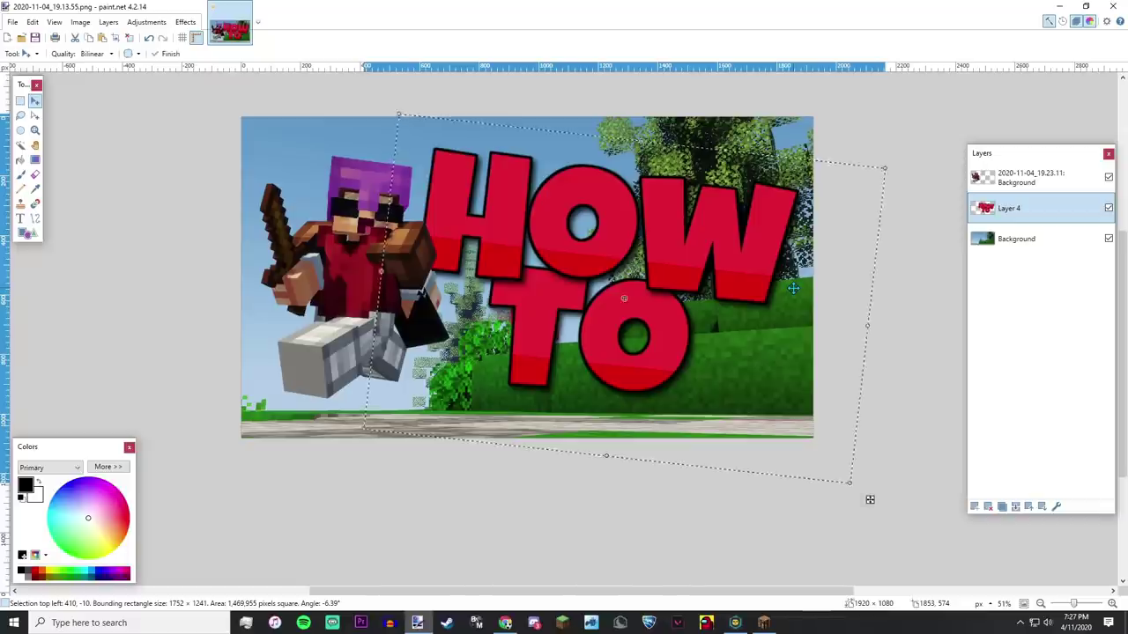
left_click(20, 100)
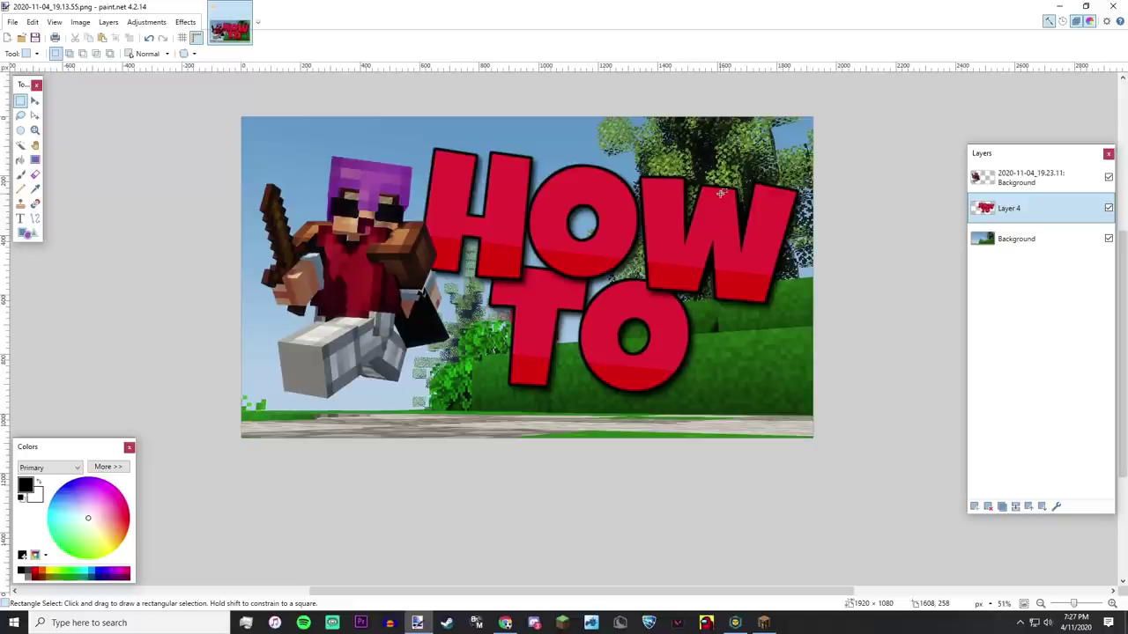
Apply a Zoom Blur to the Background layer with amount 10 and its centre at about -0.58, -0.81.
left_click(1022, 239)
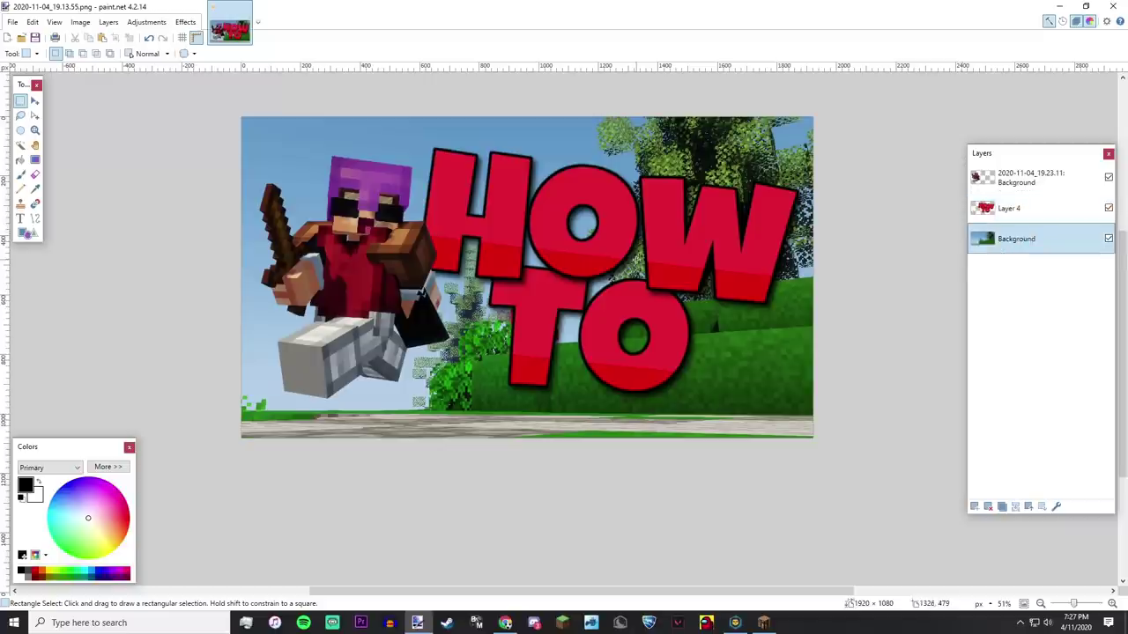
left_click(186, 22)
mouse_move(203, 70)
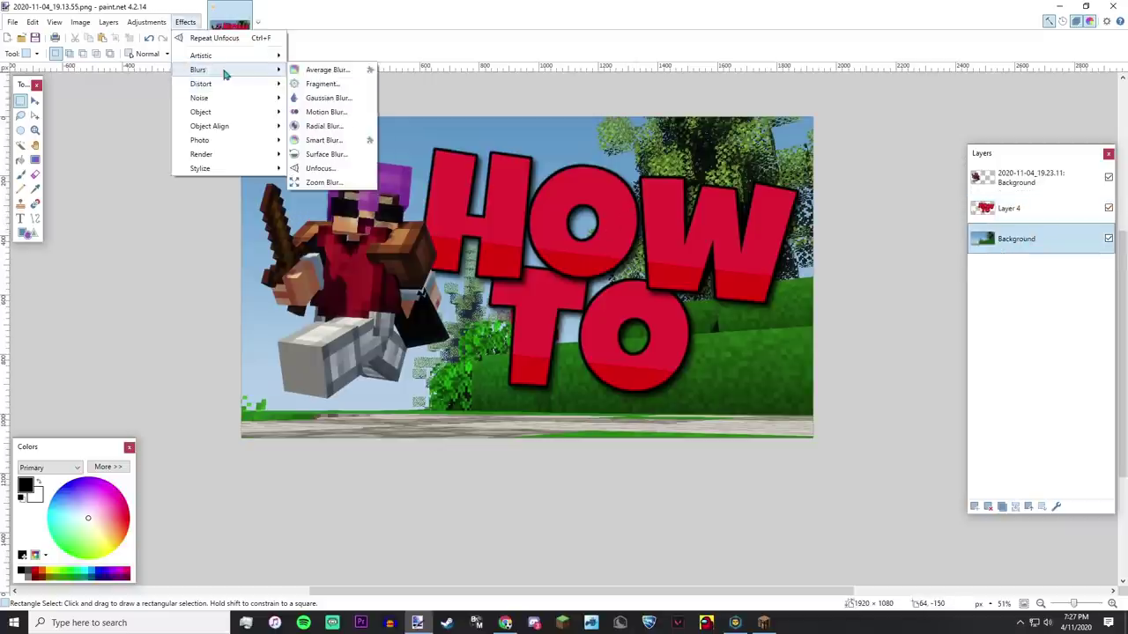
left_click(322, 183)
left_click_drag(511, 243, 766, 169)
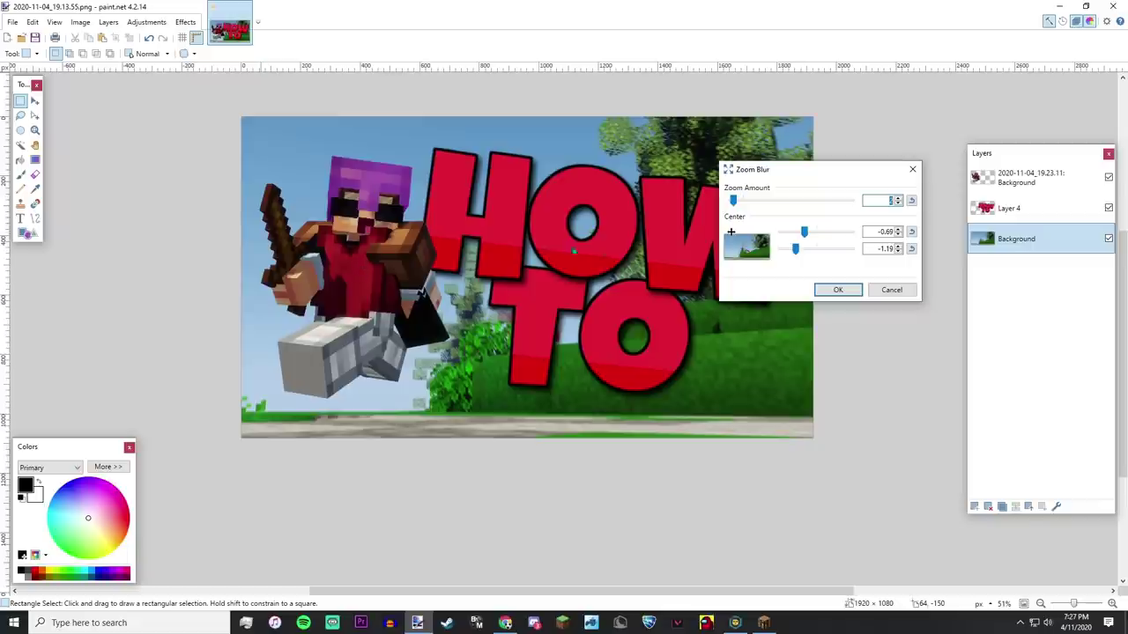
left_click_drag(738, 245, 671, 281)
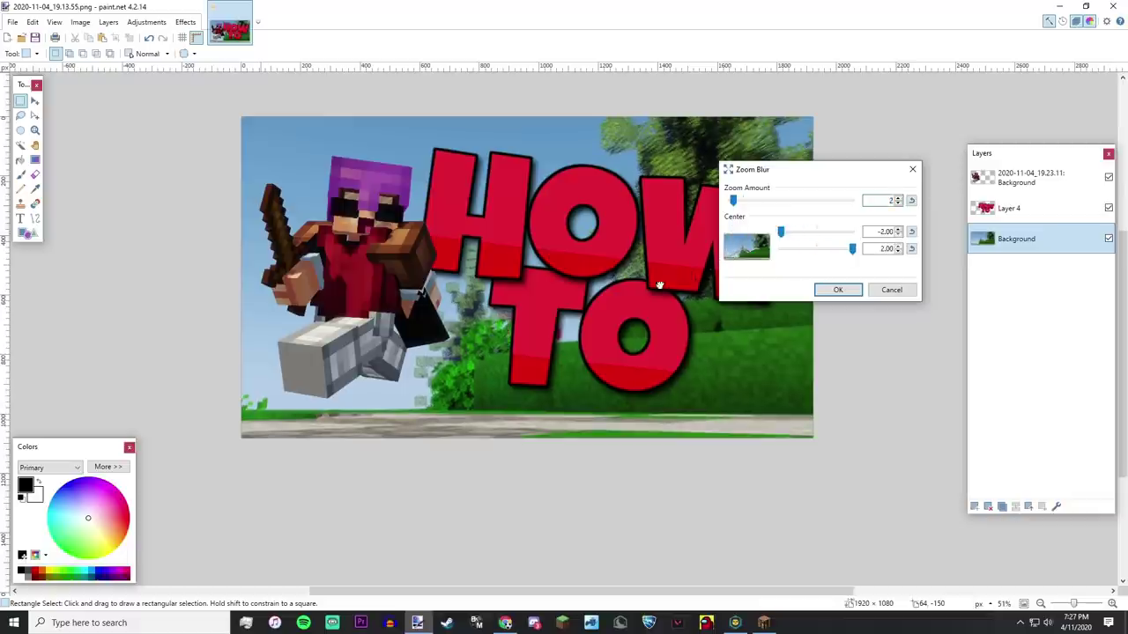
left_click_drag(740, 202, 744, 206)
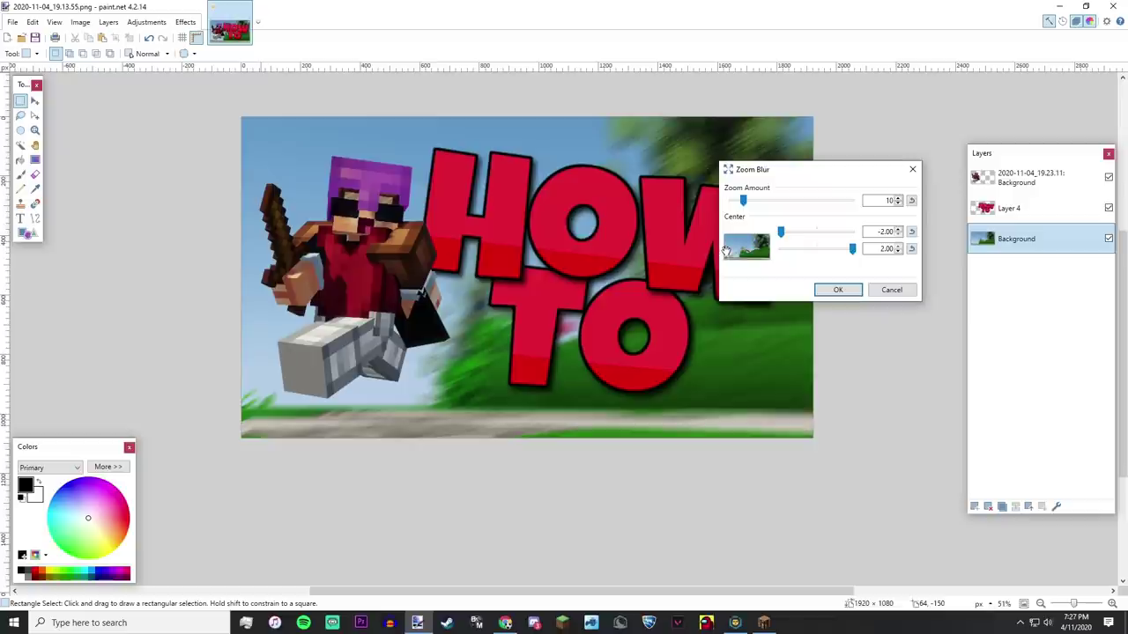
mouse_move(725, 251)
left_mouse_down()
mouse_move(787, 267)
mouse_move(681, 218)
mouse_move(733, 238)
left_mouse_up()
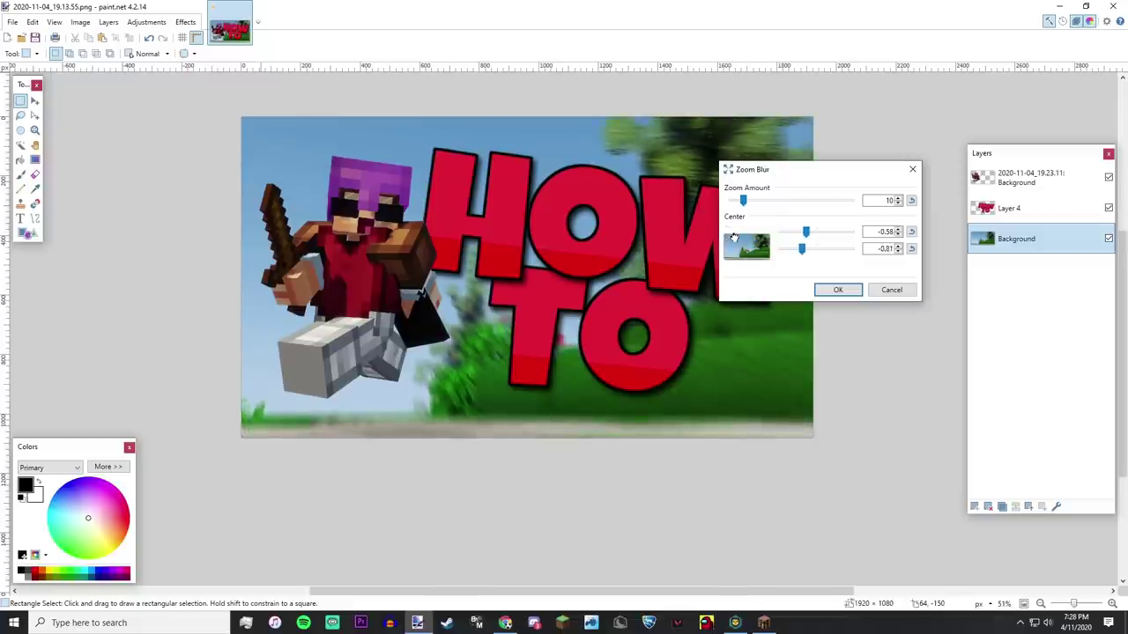
left_click(836, 290)
Apply a Surface Blur to the Background layer with radius 21 and threshold 28.
left_click(178, 24)
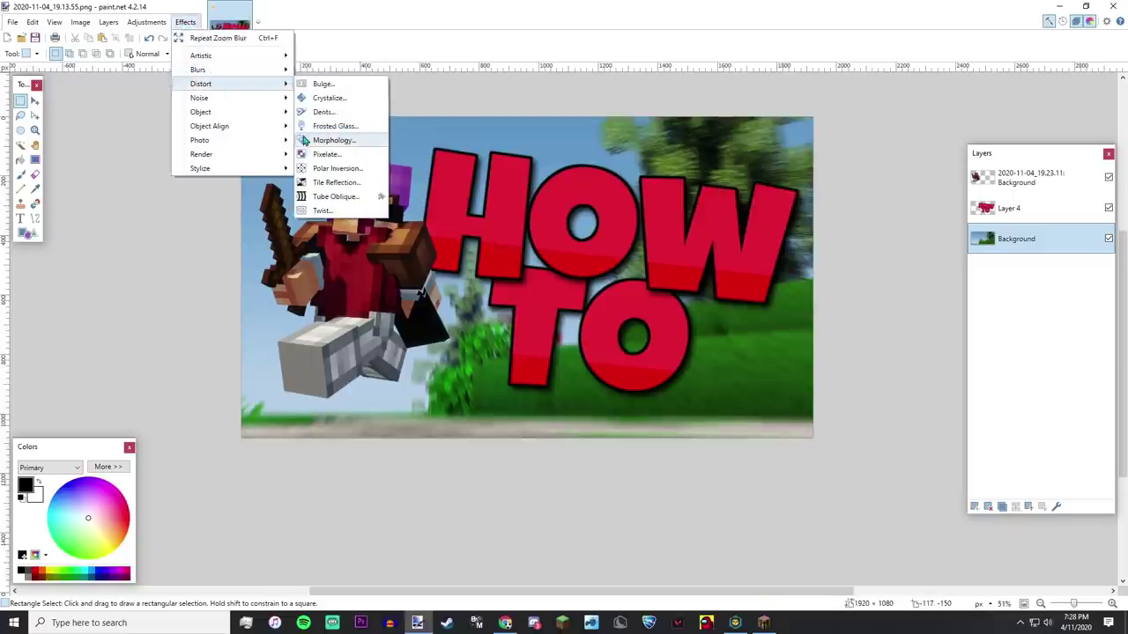
mouse_move(199, 70)
left_click(327, 154)
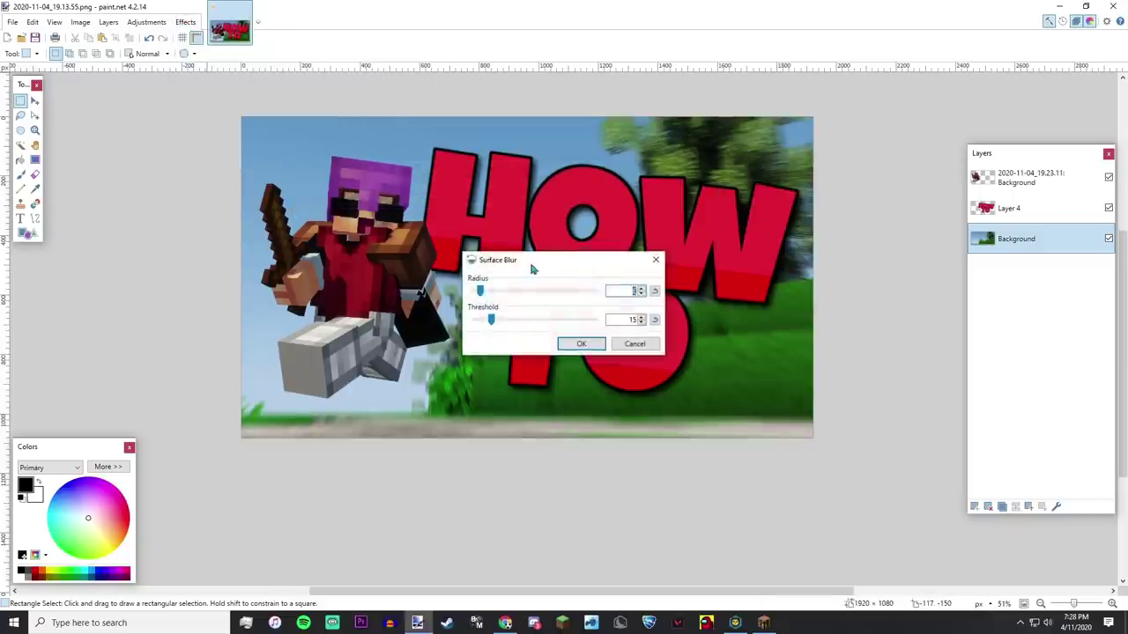
left_click_drag(532, 262, 761, 226)
left_click_drag(709, 252, 735, 282)
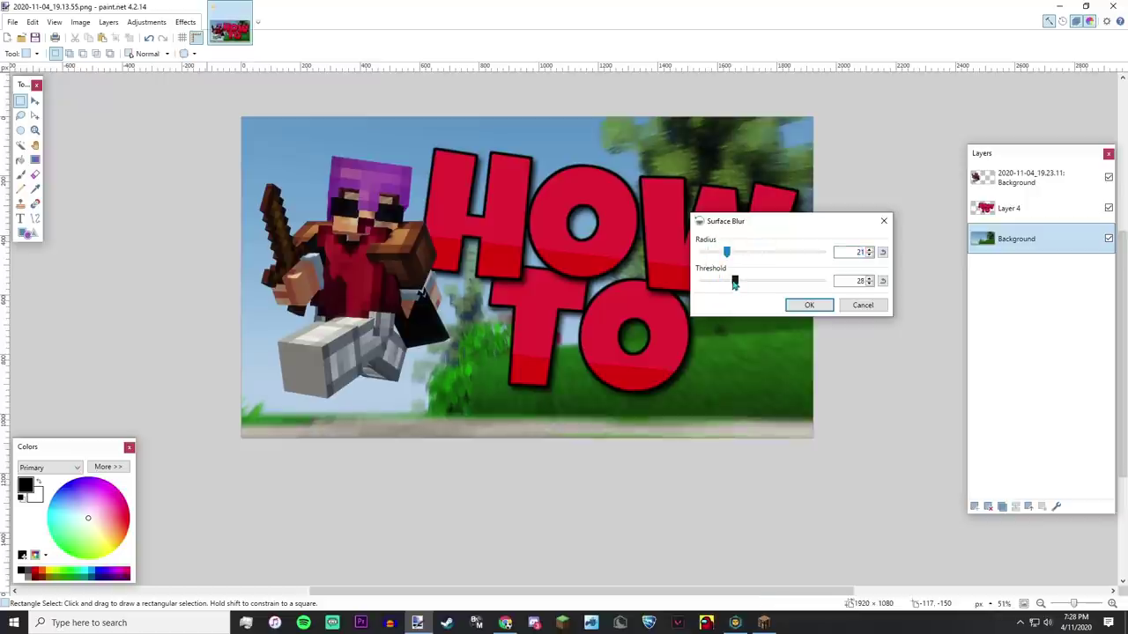
left_click(808, 305)
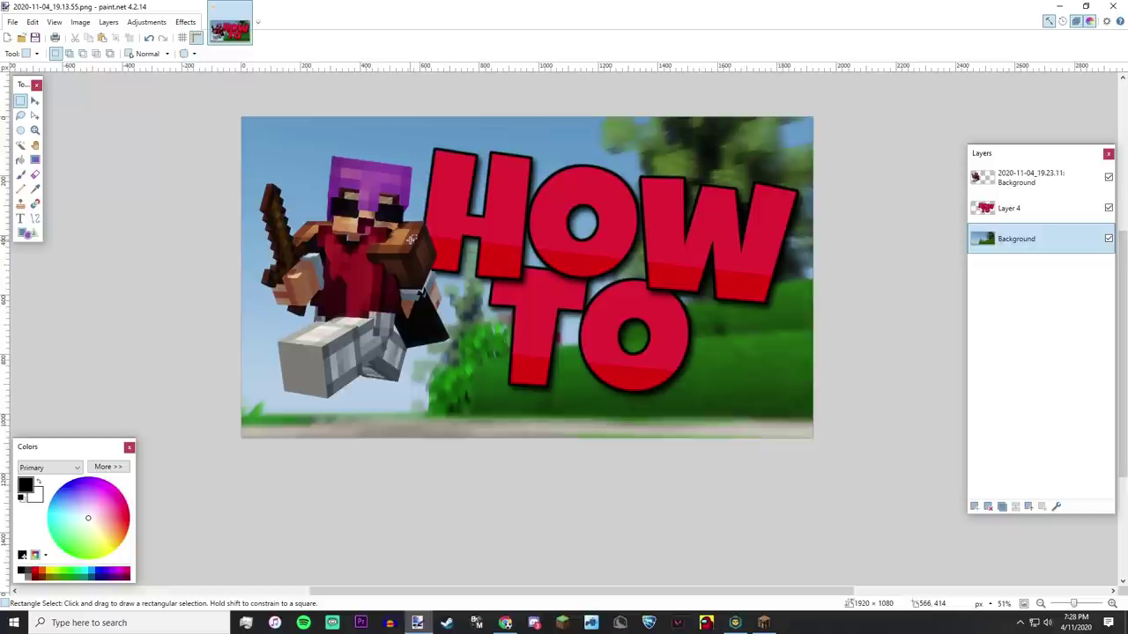
Duplicate the character layer three times.
left_click(1019, 211)
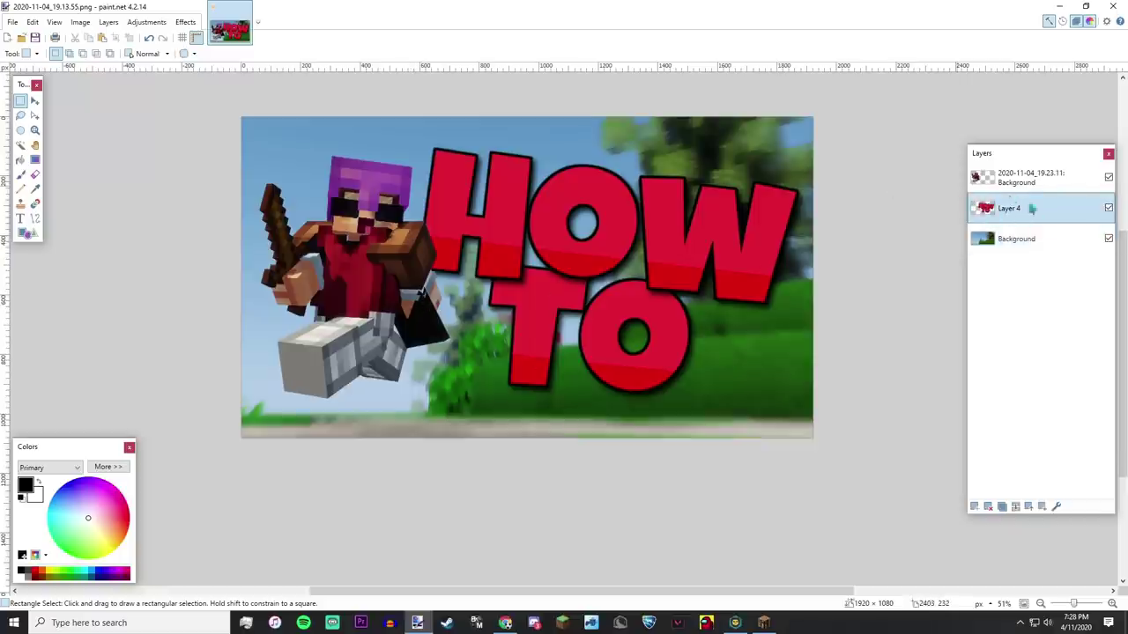
left_click_drag(501, 213, 550, 244)
left_click(553, 244)
left_click(1057, 178)
left_click(1001, 507)
left_click(1002, 506)
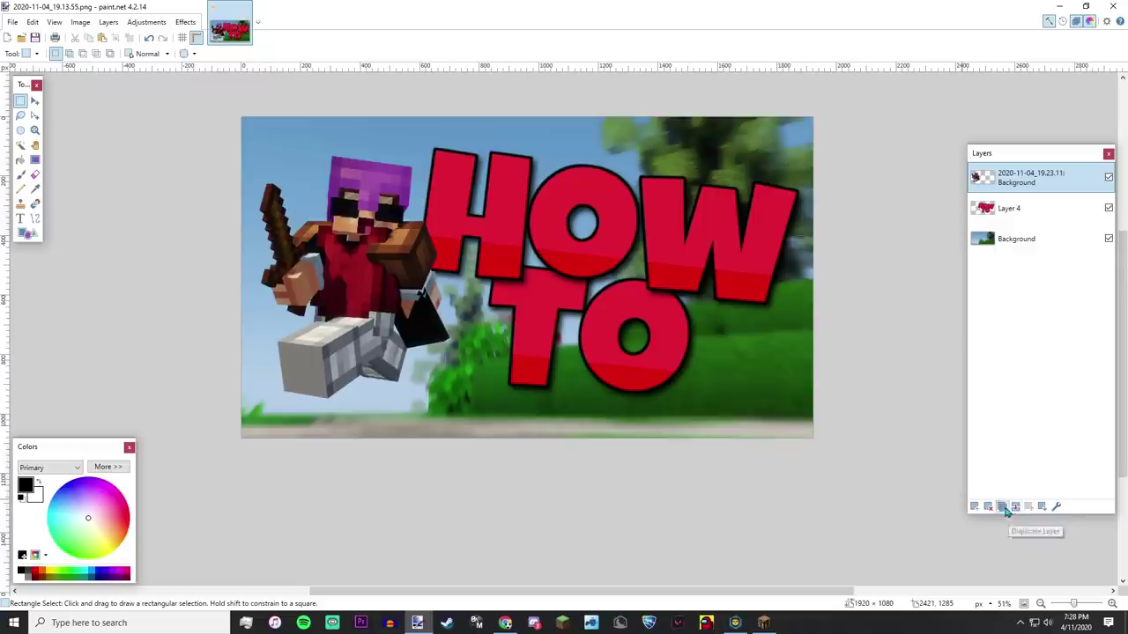
left_click(1002, 507)
Apply a Zoom Blur with amount 10 to the lowest character copy, shifting the blur centre towards the upper left.
left_click(146, 22)
mouse_move(185, 22)
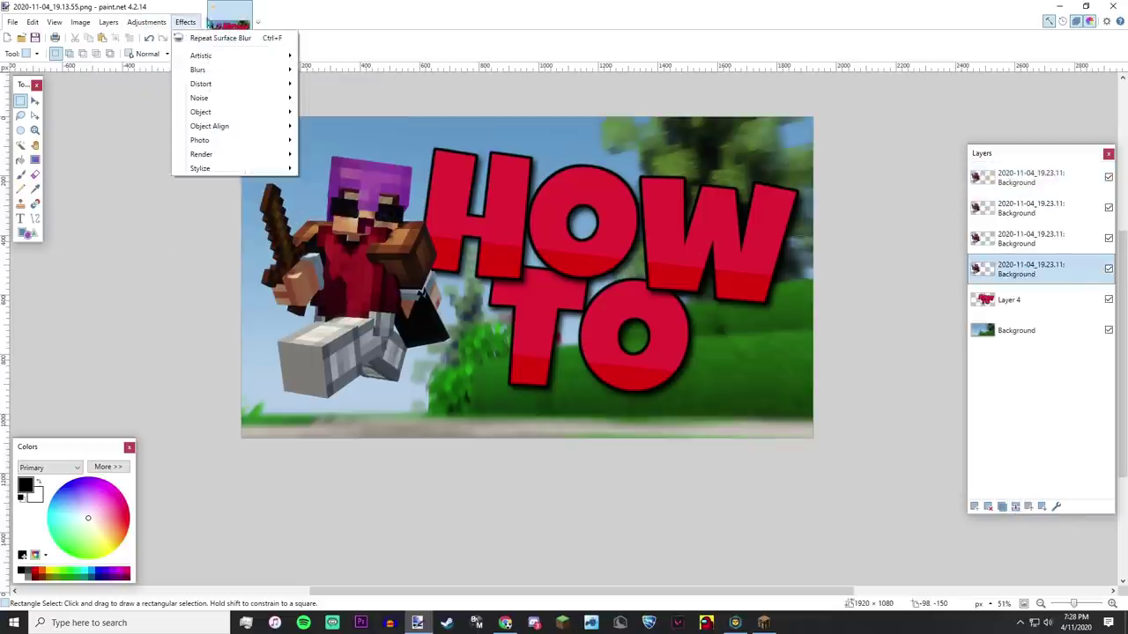
mouse_move(214, 70)
left_click(330, 177)
left_click_drag(504, 242, 540, 199)
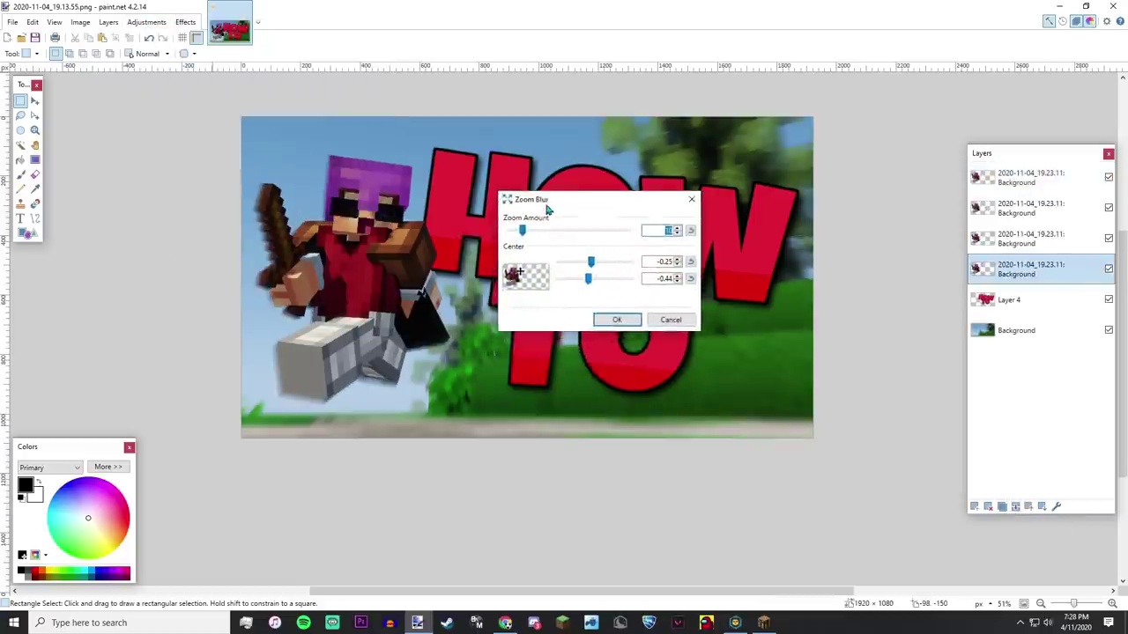
left_click(526, 289)
left_click_drag(526, 289, 490, 252)
left_click(617, 319)
Apply a centred Motion Blur at angle 127.87 and distance 59 to the third character layer from the top.
left_click(1021, 238)
left_click(185, 22)
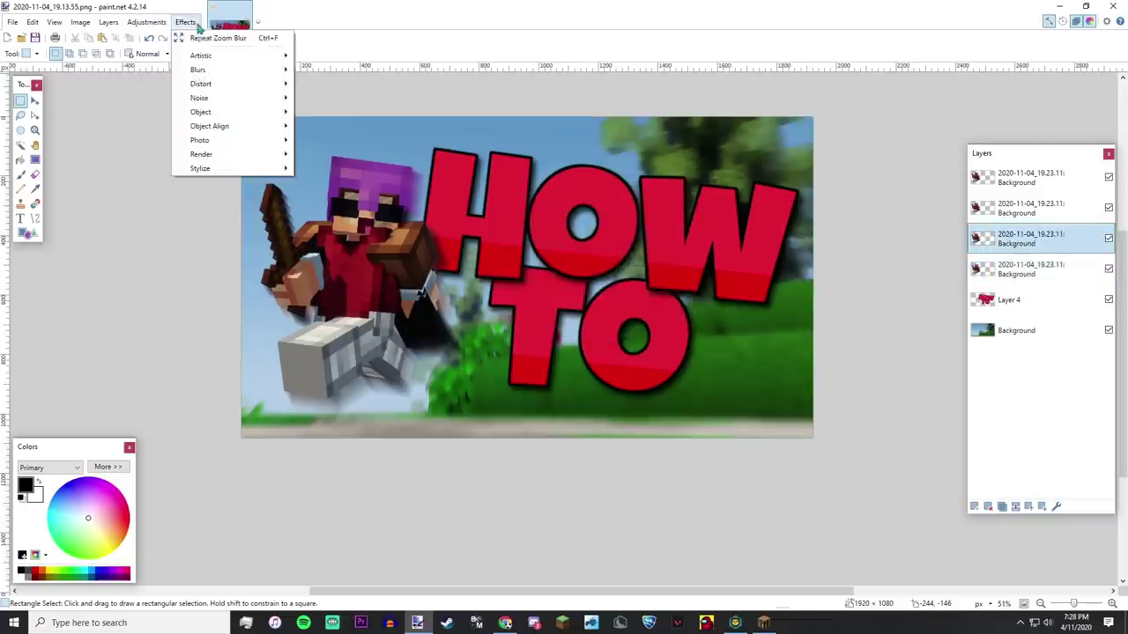
mouse_move(211, 83)
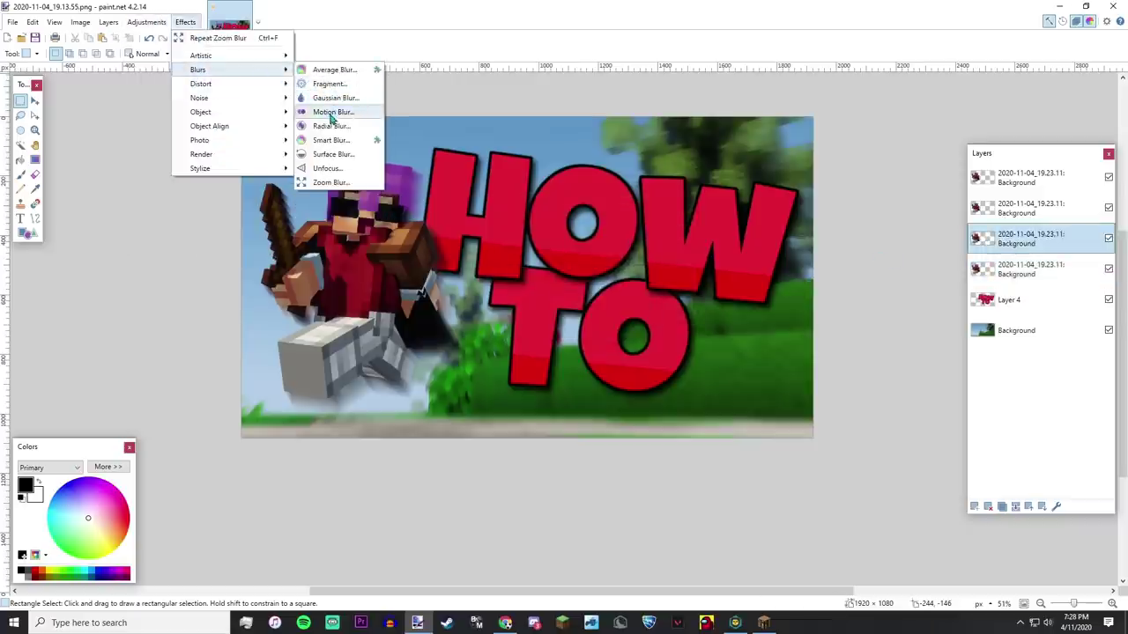
left_click(326, 112)
left_click_drag(505, 248, 614, 195)
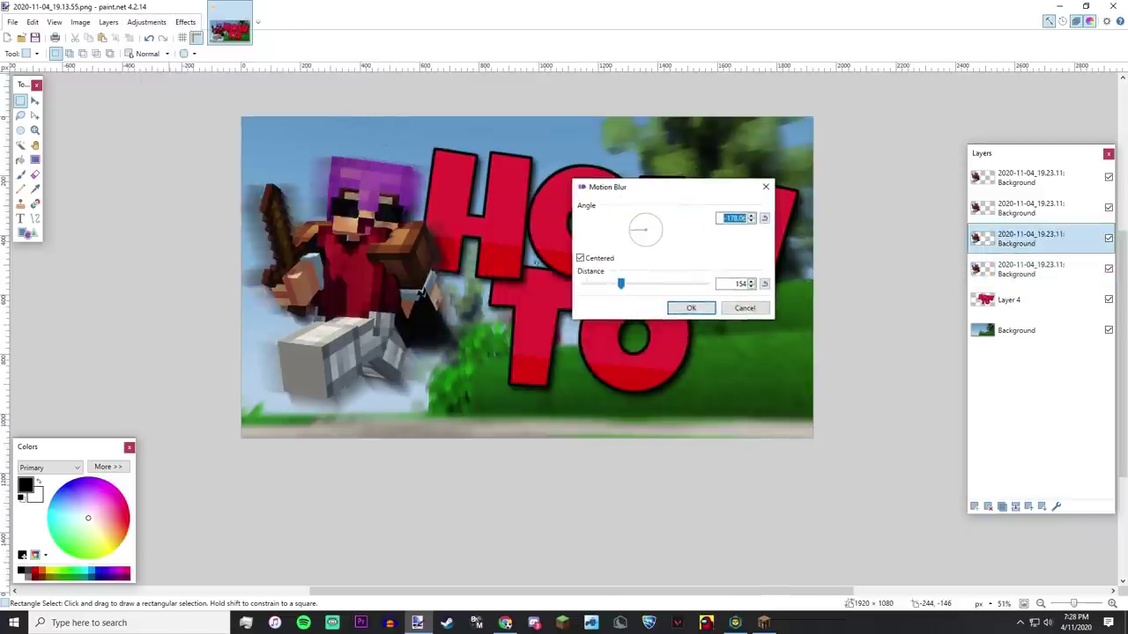
left_click_drag(636, 231, 633, 214)
left_click_drag(622, 291, 599, 284)
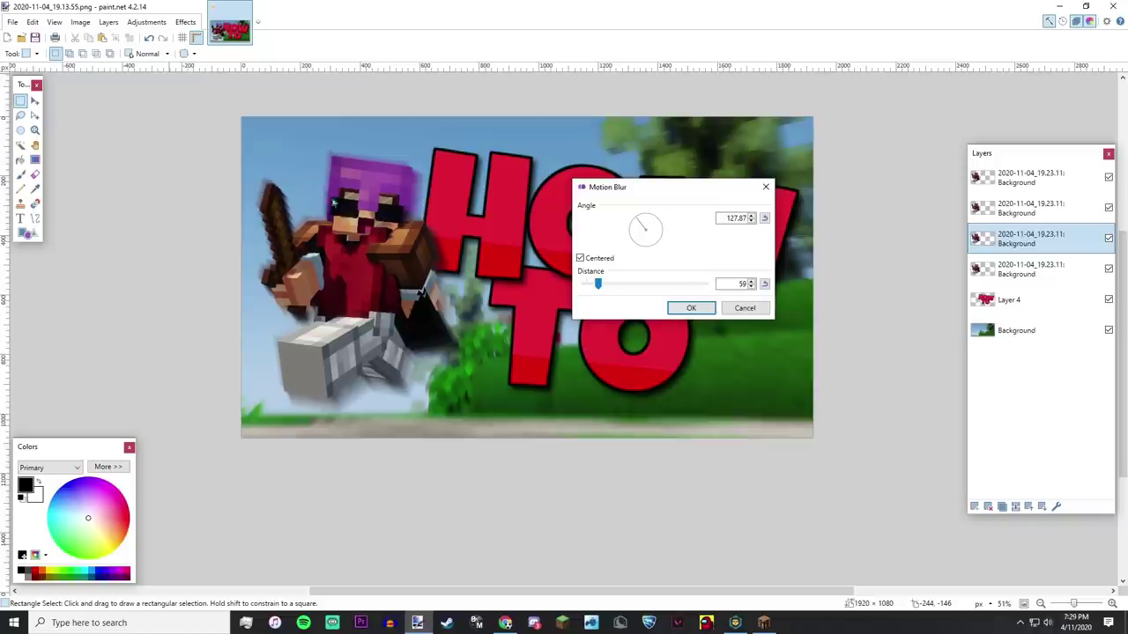
left_click(691, 309)
Convert the second character layer from the top to black and white and set its brightness to -100 and contrast to 100.
left_click(1040, 207)
left_click(146, 22)
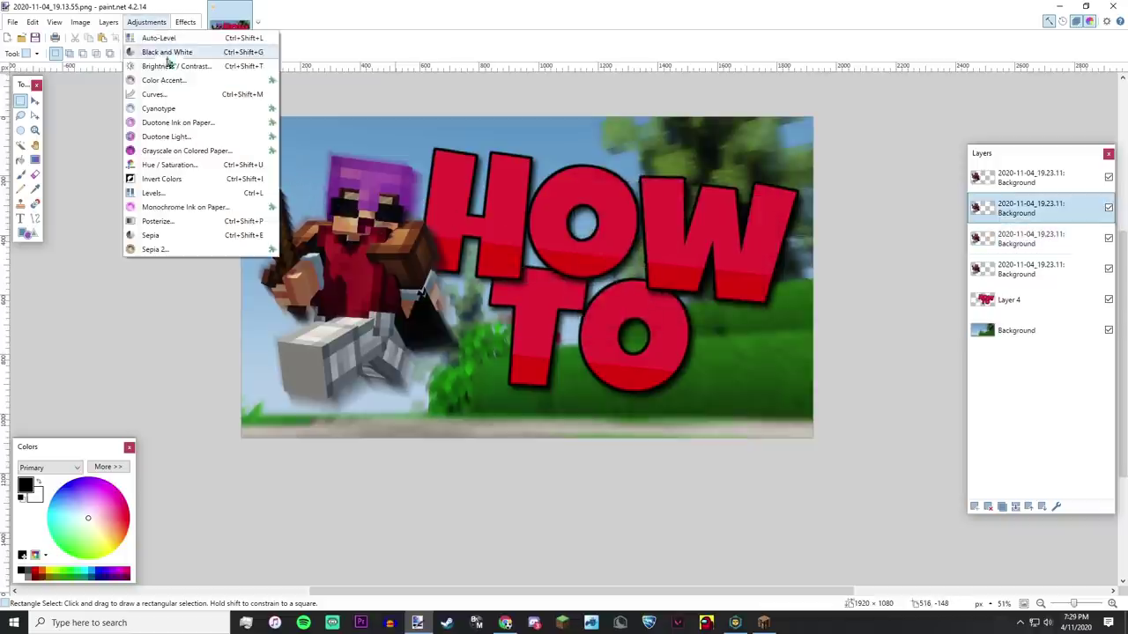
left_click(167, 52)
left_click(146, 22)
left_click(176, 66)
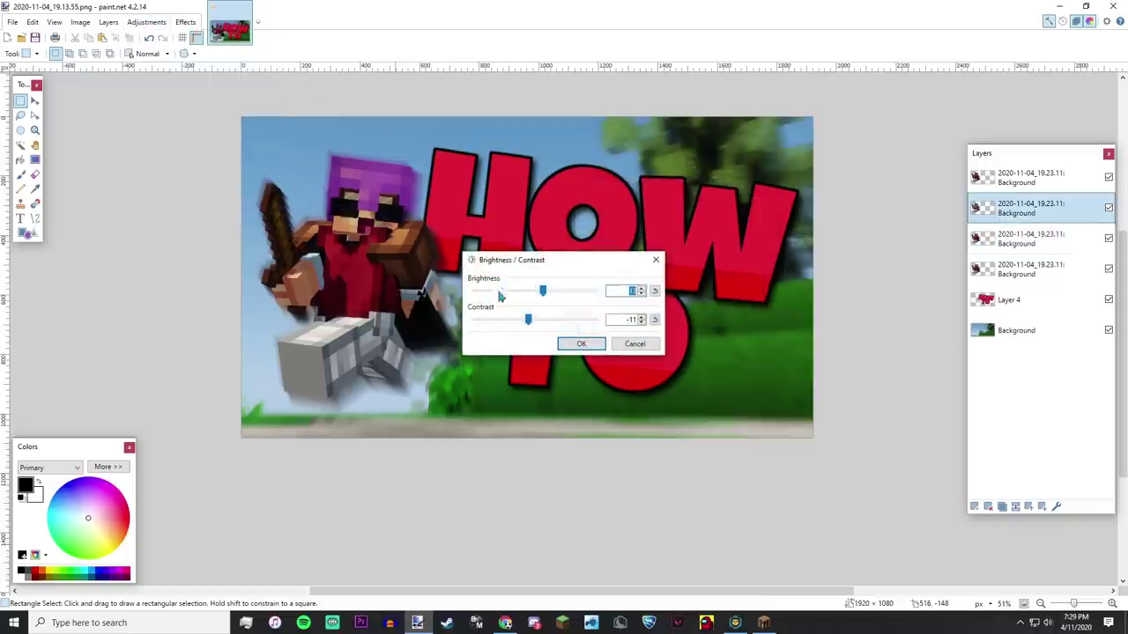
left_click(472, 319)
left_click_drag(541, 292, 617, 292)
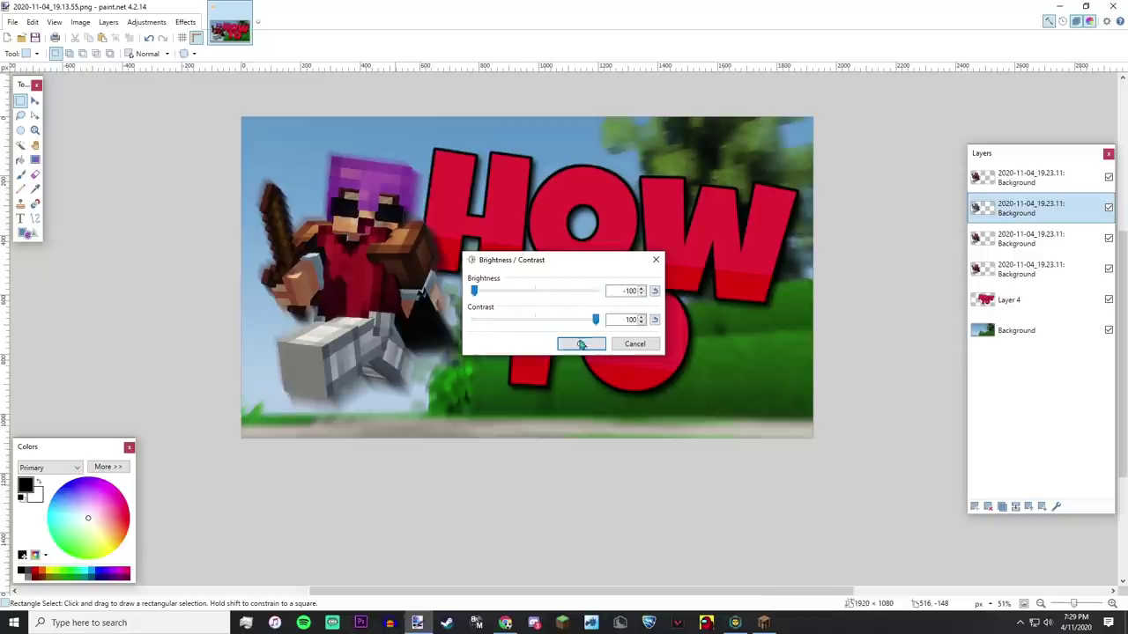
left_click(581, 345)
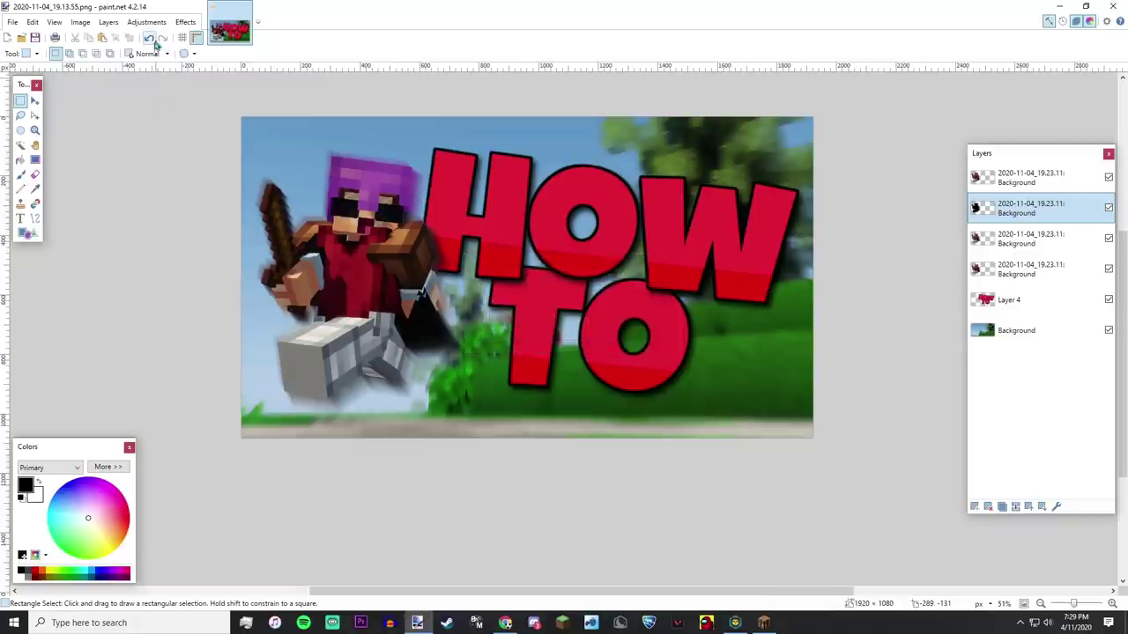
Apply a Gaussian Blur with radius 43 to the blackened character layer as a soft shadow.
left_click(184, 22)
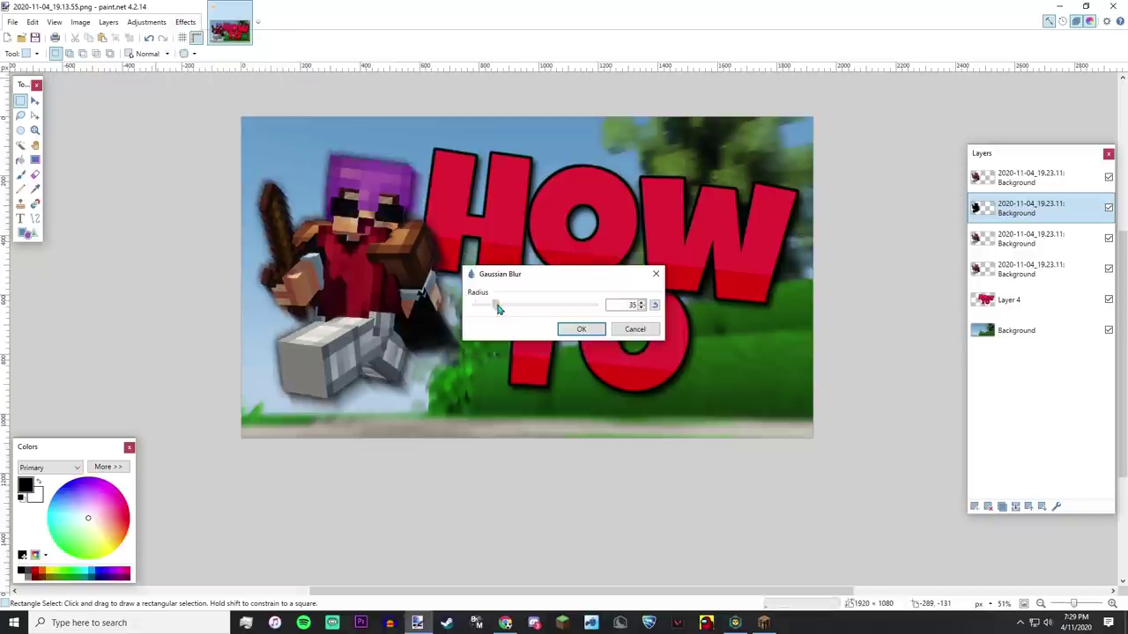
left_click_drag(496, 306, 500, 305)
left_click(580, 328)
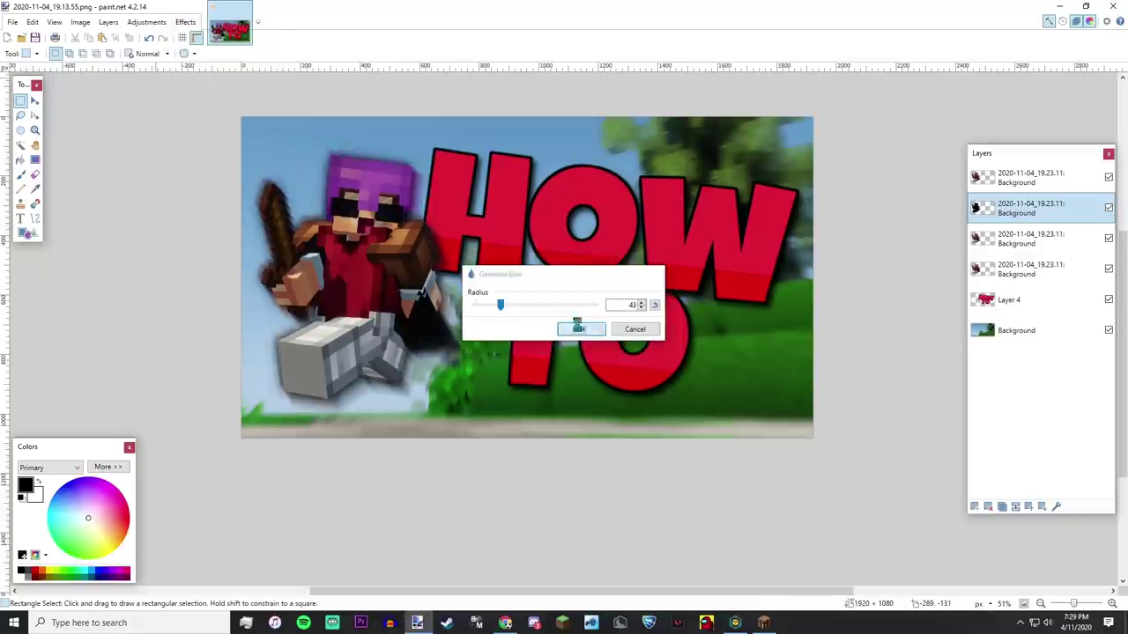
Merge the top character layer down through all its copies into a single character layer above Layer 4.
left_click(1012, 189)
left_click(1014, 507)
left_click(1014, 506)
left_click(1016, 505)
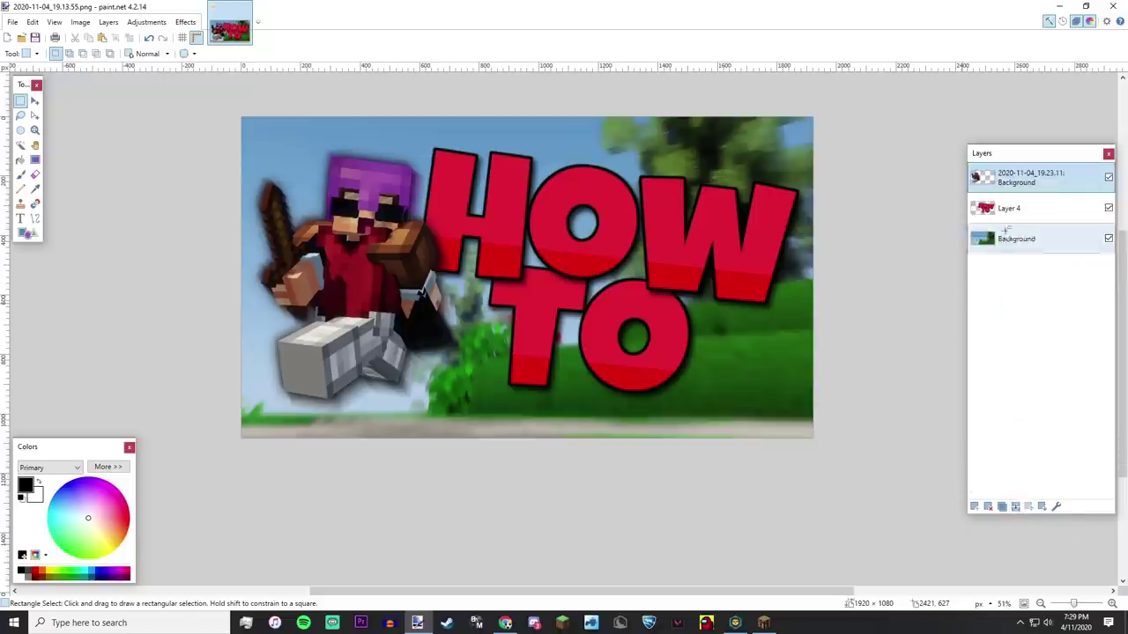
Adjust the Background layer's levels to input 18–225, output 14–255 and gamma 0.78.
left_click(1012, 239)
left_click(146, 22)
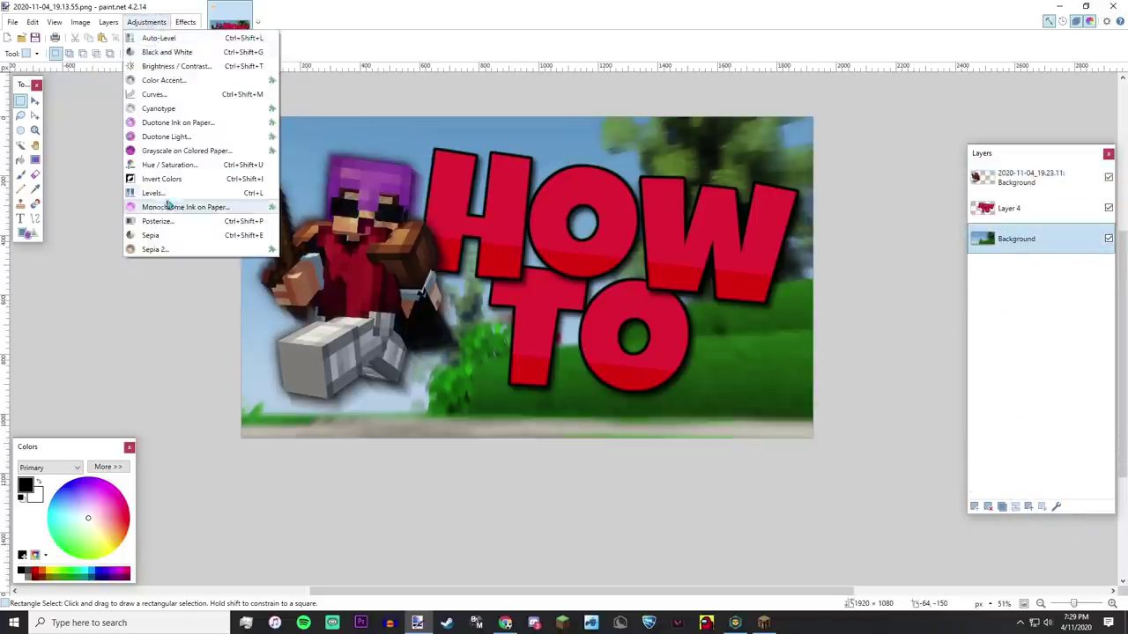
left_click(176, 206)
left_click_drag(503, 221, 103, 202)
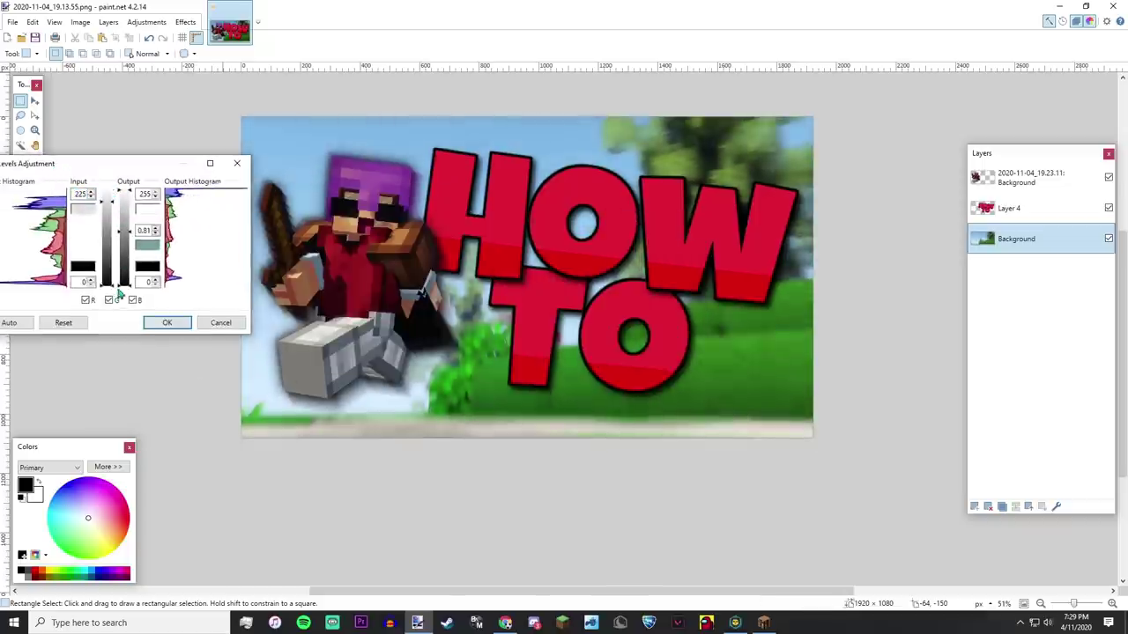
left_click_drag(110, 286, 129, 285)
left_click_drag(123, 243, 128, 231)
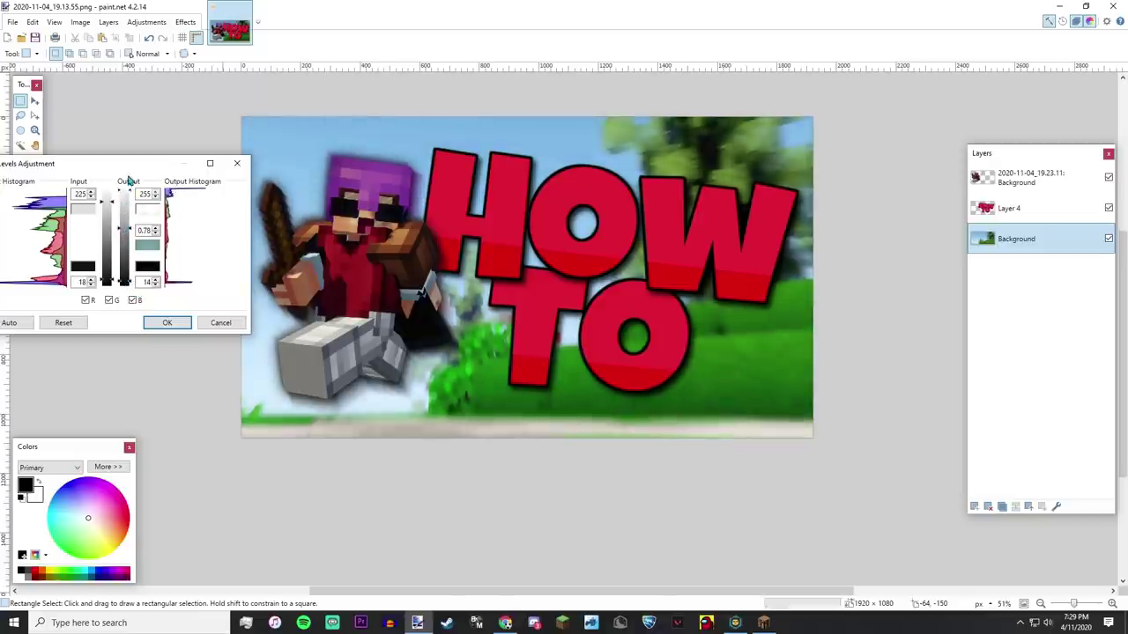
left_click(166, 323)
Brighten the merged character layer with Levels, lowering the input white point to about 203 and adjusting the black points and output gamma.
left_click(1026, 177)
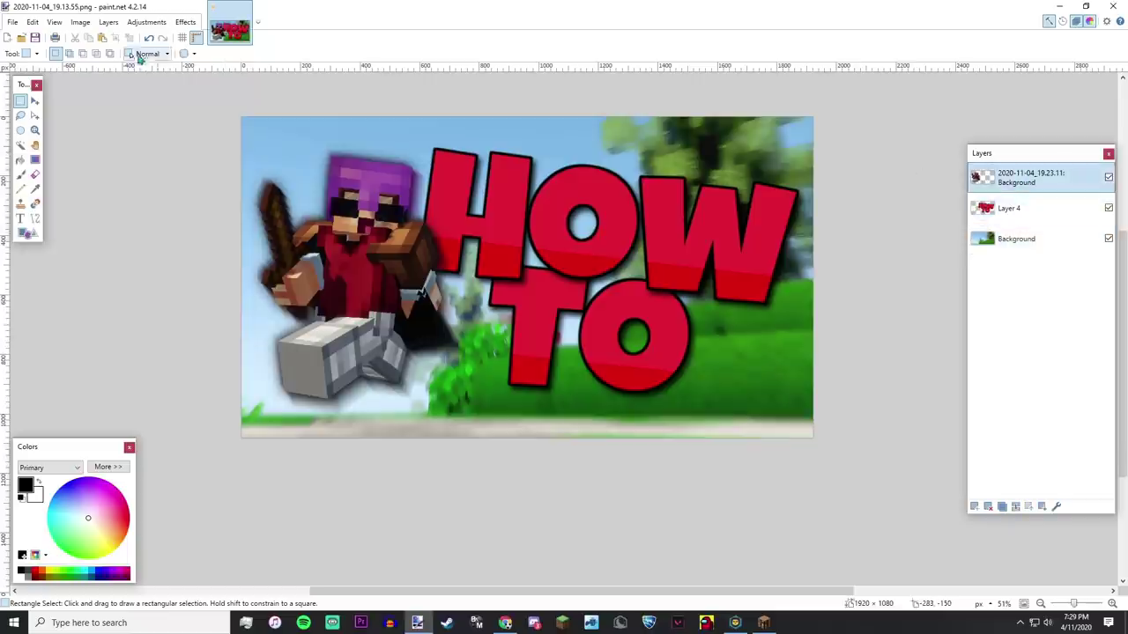
left_click(147, 22)
left_click(153, 193)
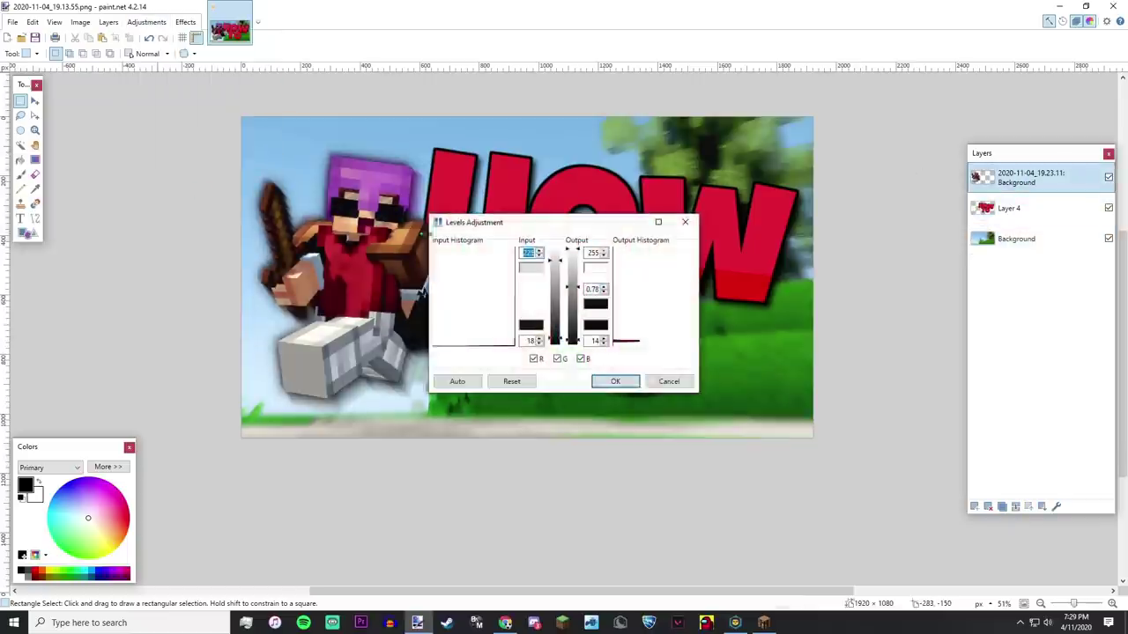
left_click_drag(471, 220, 652, 180)
left_click_drag(735, 209, 742, 229)
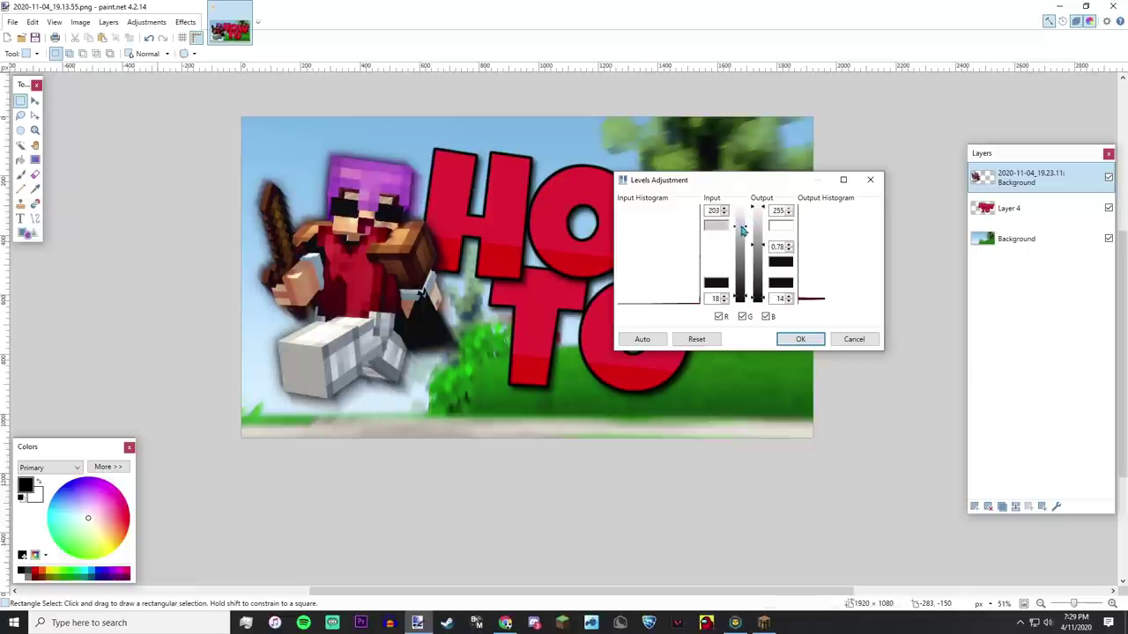
left_click_drag(740, 300, 743, 302)
left_click_drag(761, 249, 764, 217)
left_click_drag(763, 296, 762, 301)
left_click(800, 339)
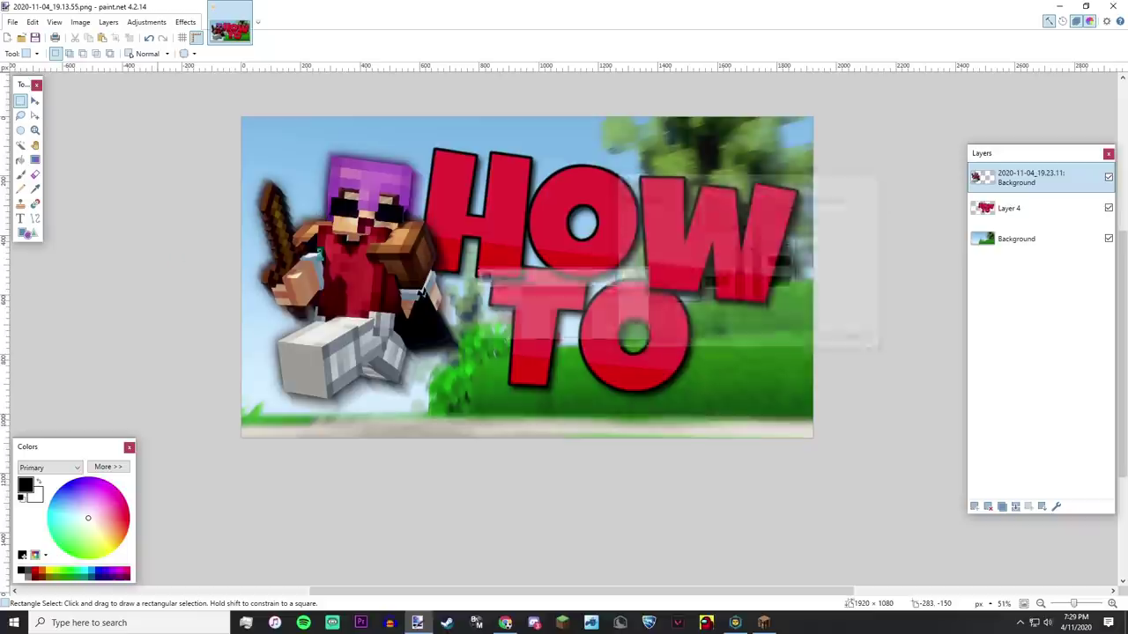
Raise the Background layer's saturation to about 109 with Hue / Saturation.
left_click(1005, 239)
left_click(108, 22)
mouse_move(147, 22)
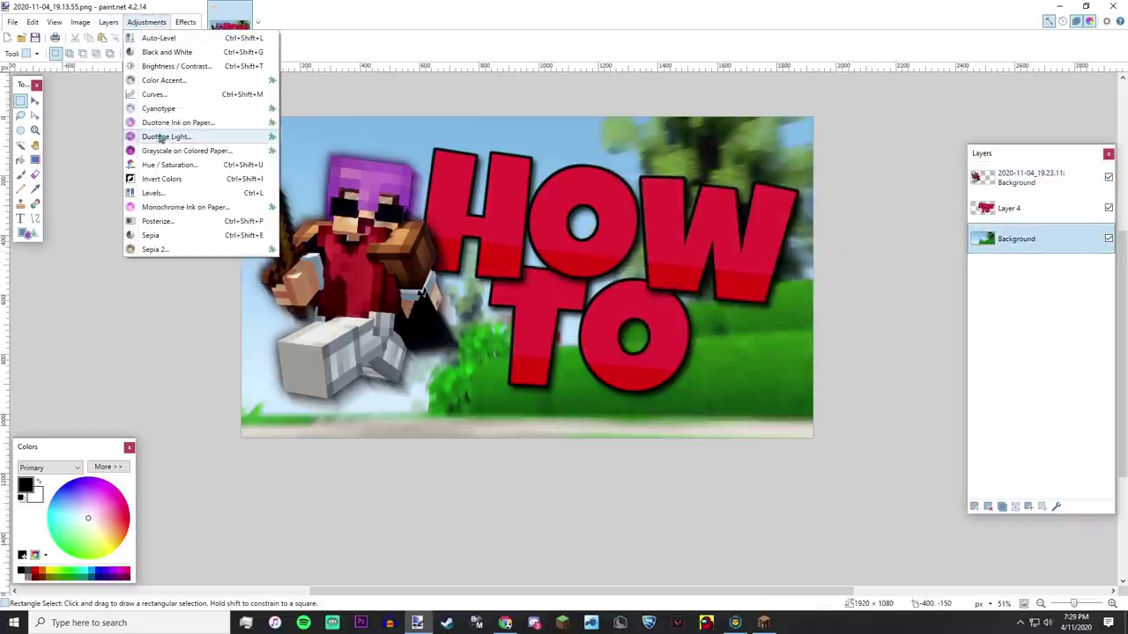
left_click(186, 164)
left_click_drag(521, 241, 695, 201)
left_click_drag(711, 261, 715, 268)
left_click(749, 313)
Raise the character layer's saturation to about 123 with Hue / Saturation.
left_click(1013, 177)
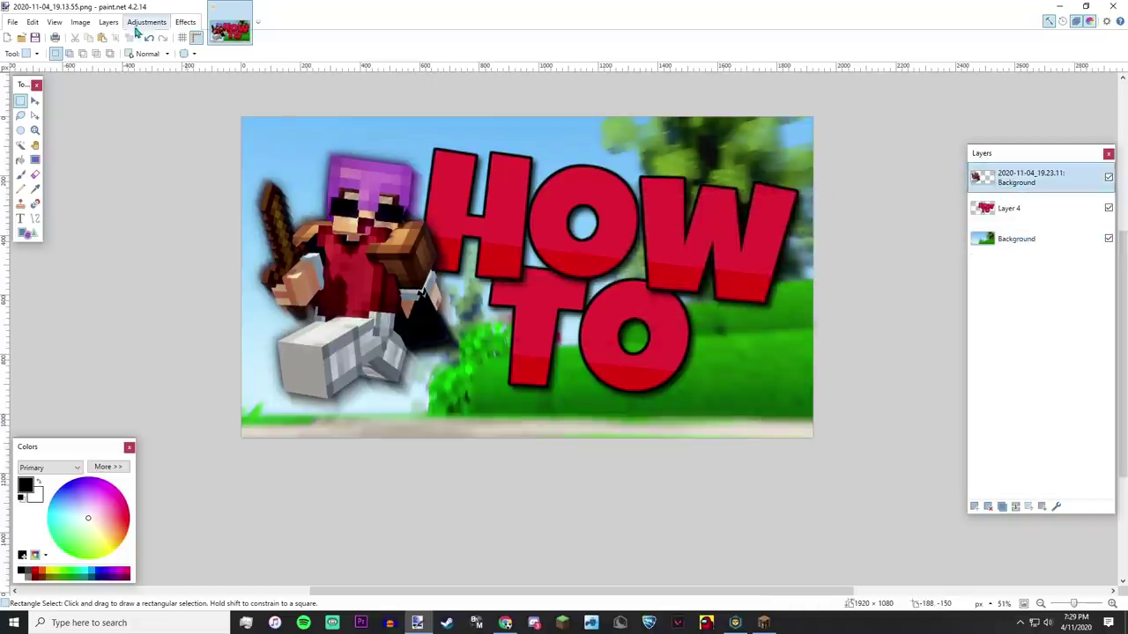
left_click(146, 22)
left_click(169, 165)
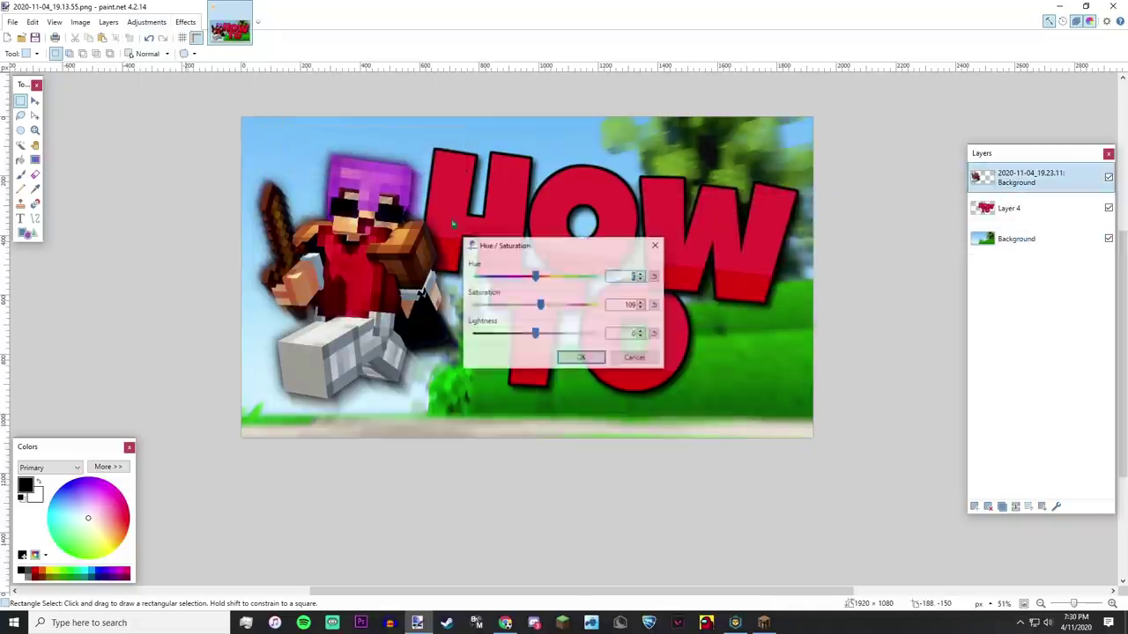
left_click_drag(535, 304, 543, 314)
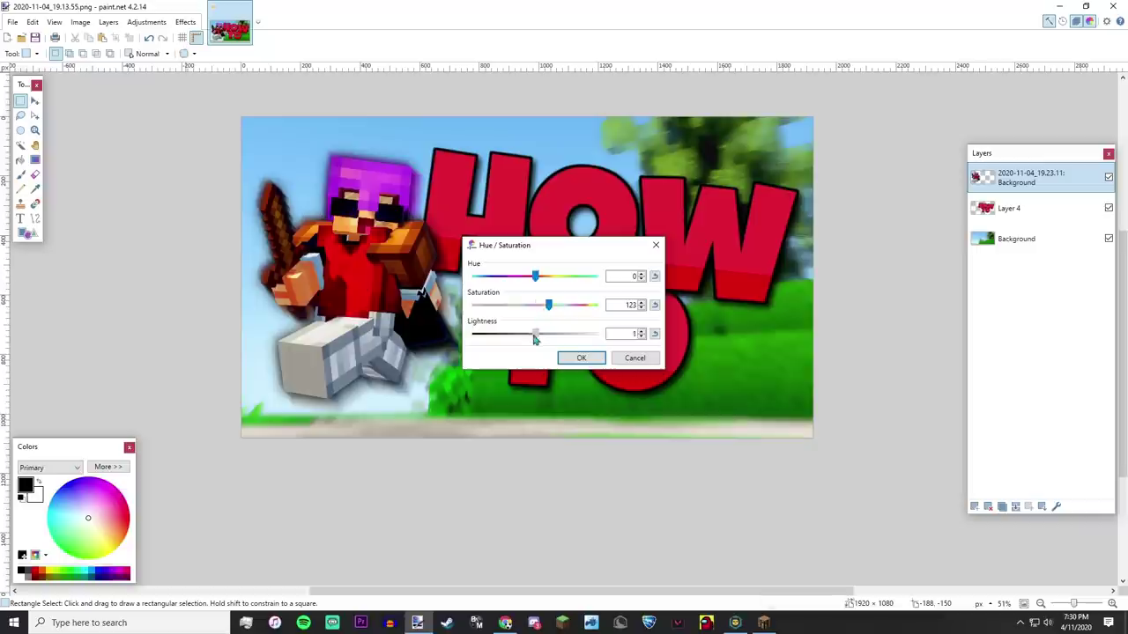
left_click(582, 358)
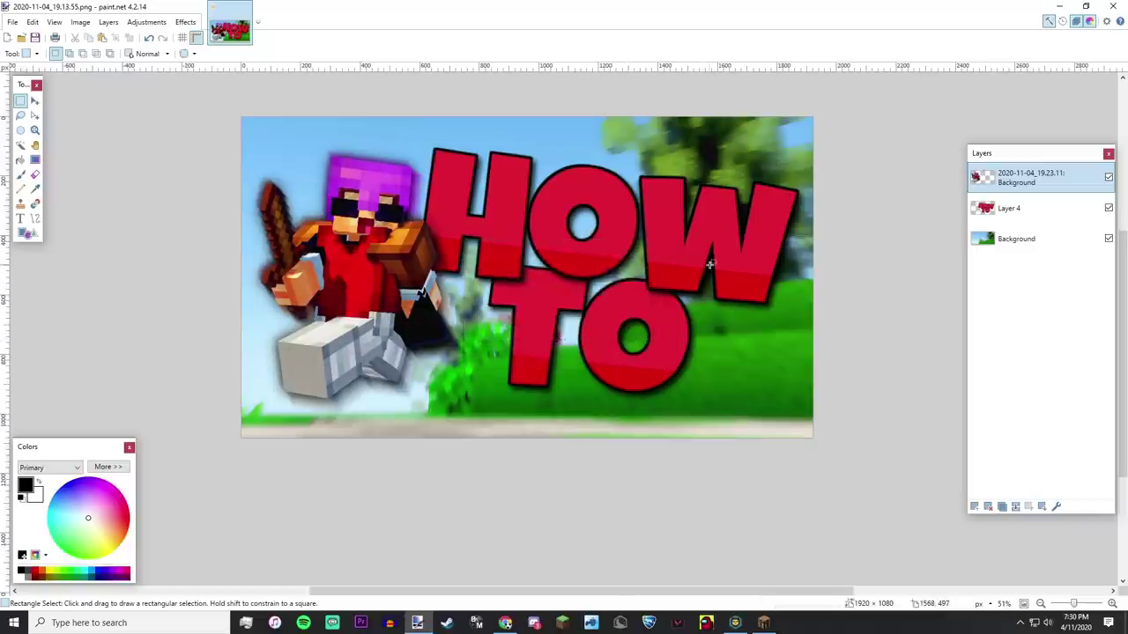
Enlarge the whole Background layer to about 2143 × 1205 px so it extends past the canvas and crops the pale strip below the grass.
scroll(550, 288, "down", 3)
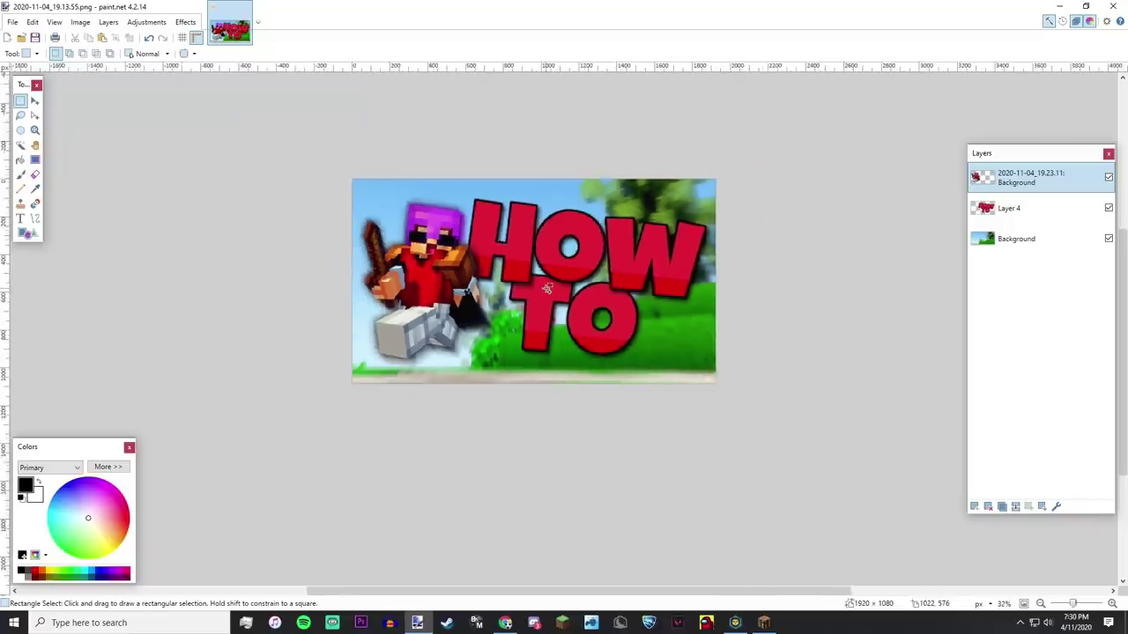
scroll(547, 288, "down", 2)
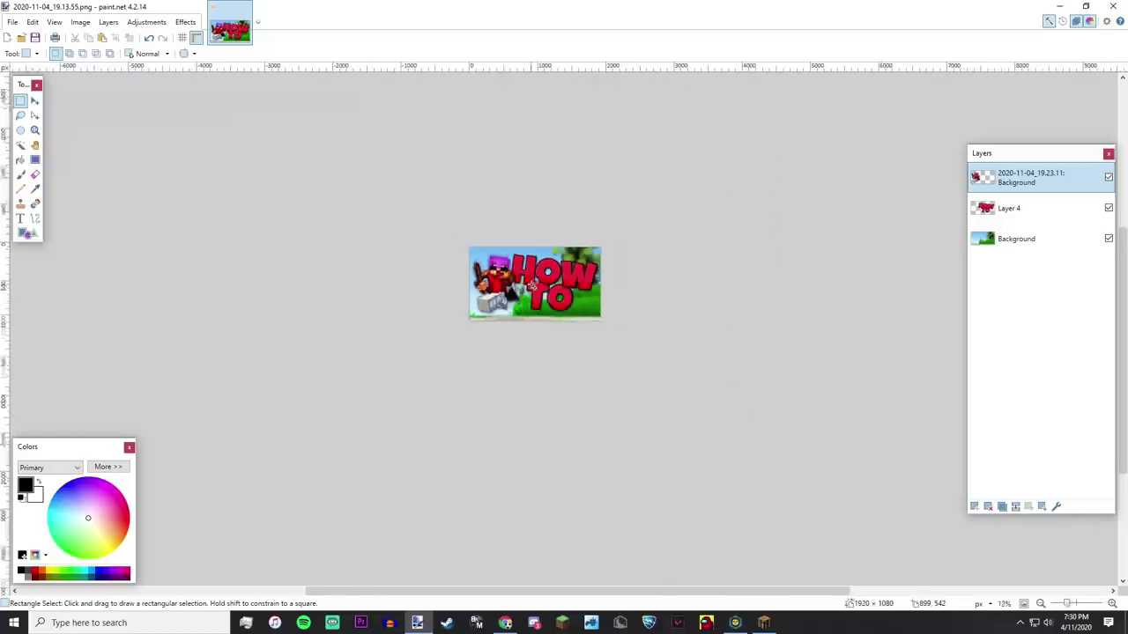
scroll(673, 312, "down", 1)
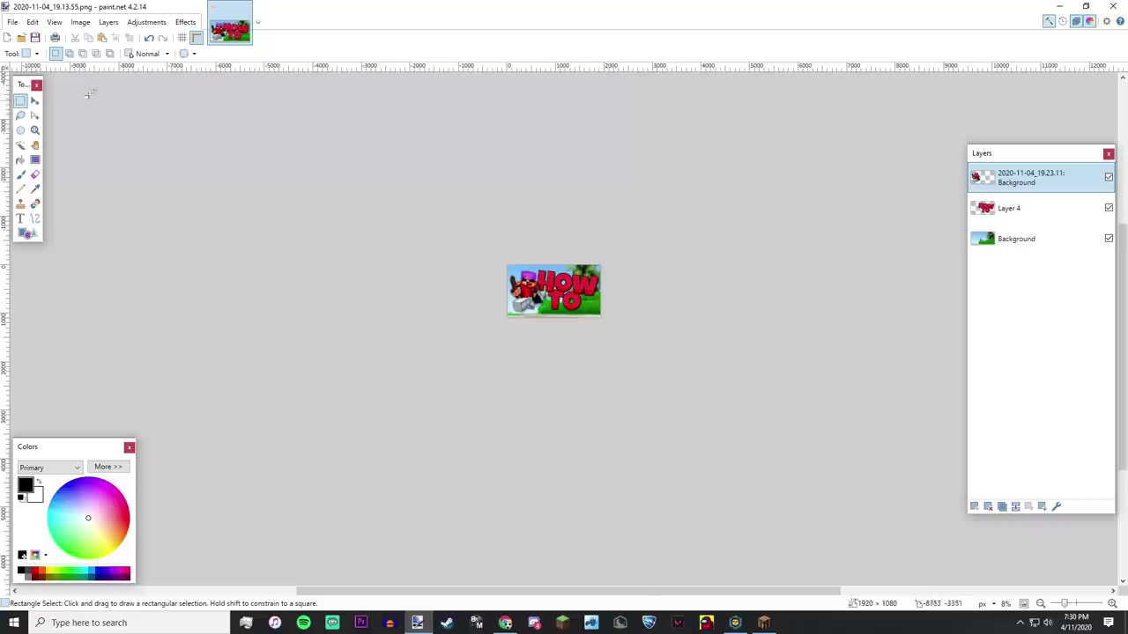
left_click(35, 102)
key("ctrl+a")
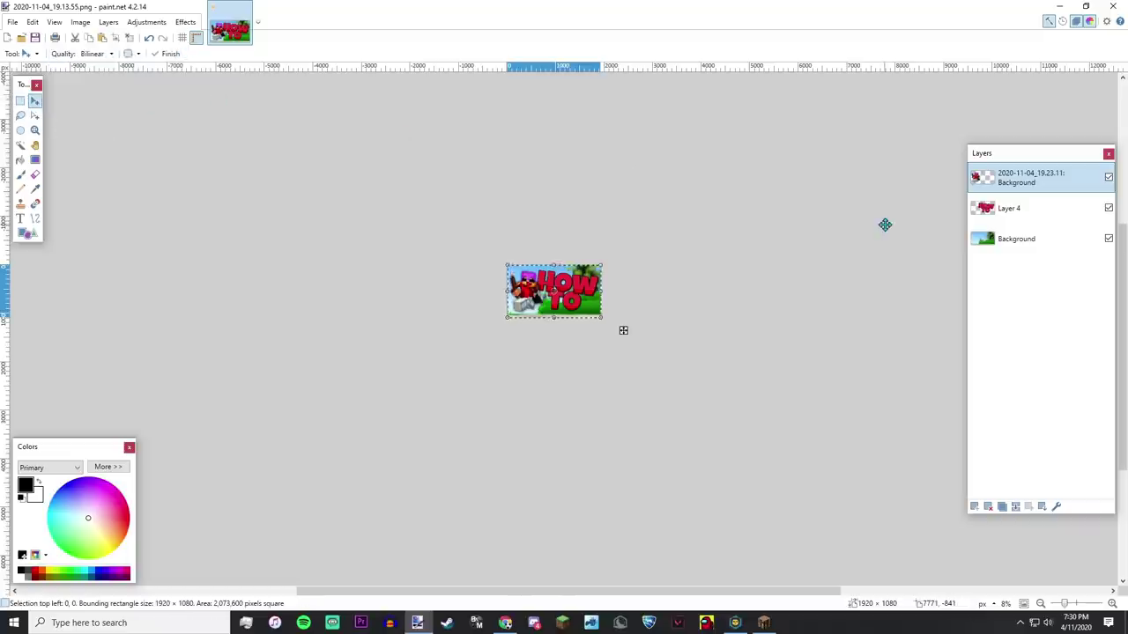
left_click(1020, 242)
scroll(383, 304, "up", 8)
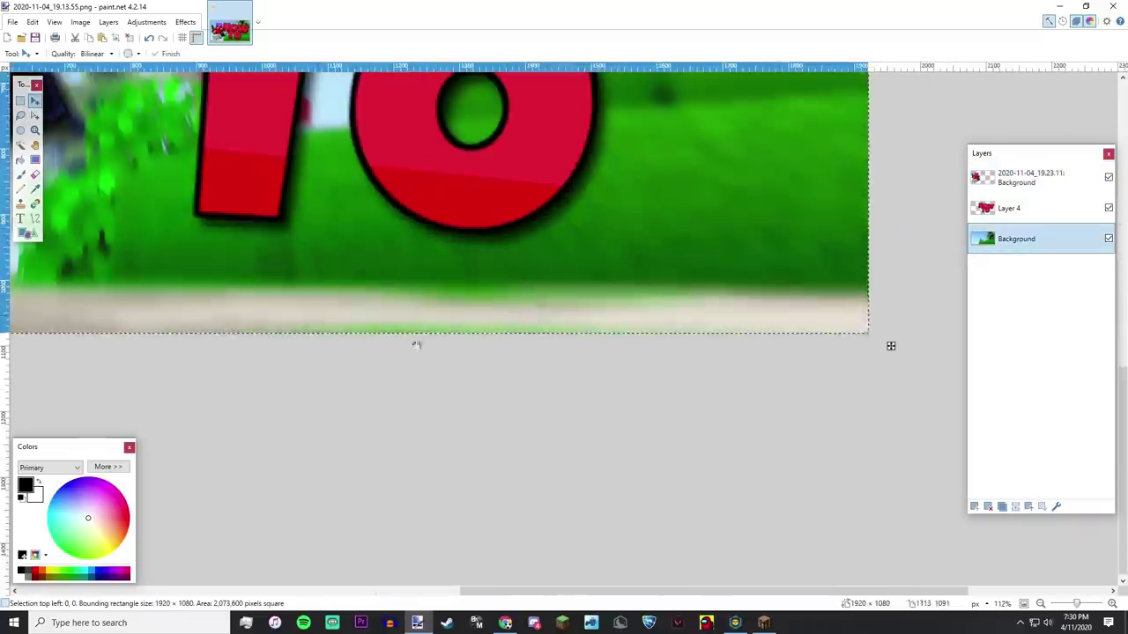
scroll(383, 304, "down", 8)
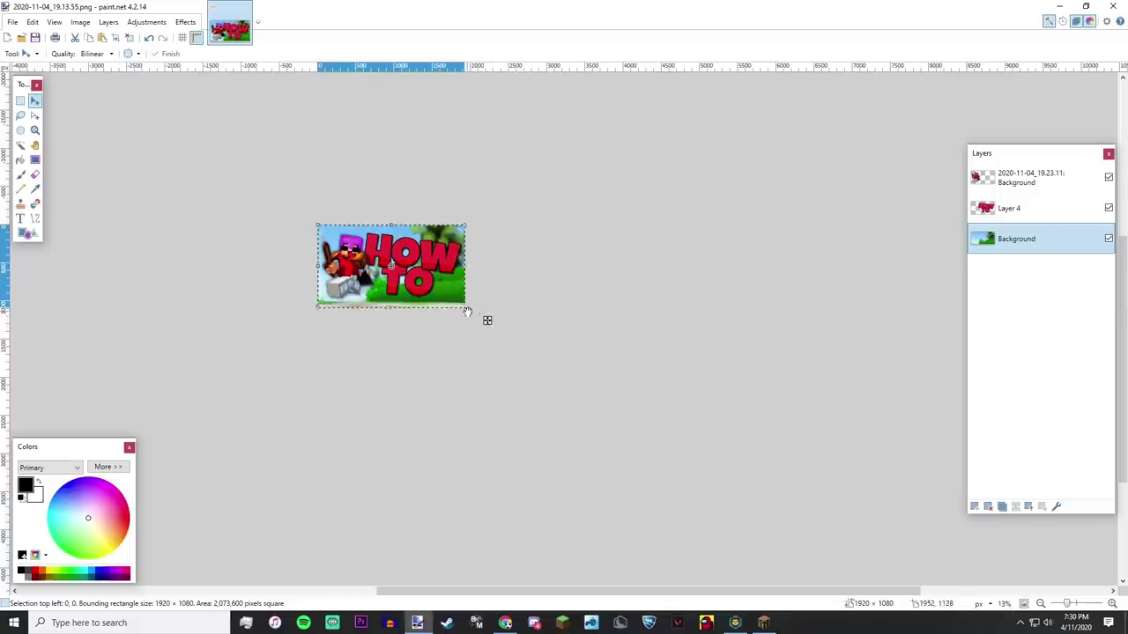
mouse_move(465, 309)
left_mouse_down()
mouse_move(481, 319)
mouse_move(447, 298)
left_mouse_up()
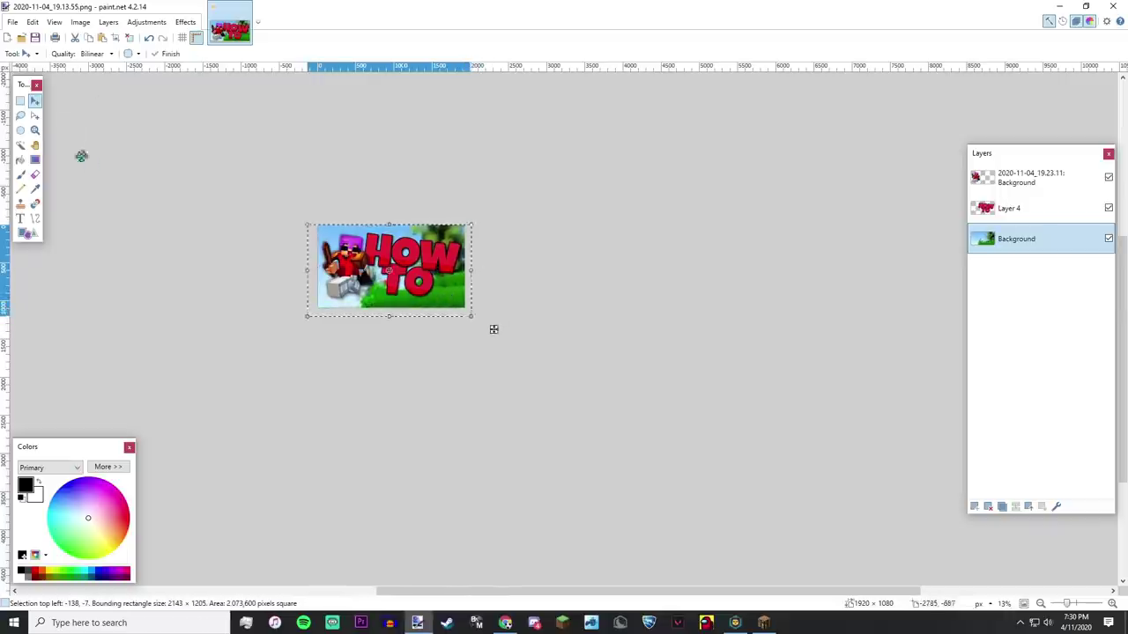
left_click(20, 100)
Shift the whole character layer 30 px to the right.
left_click(1014, 188)
key("m")
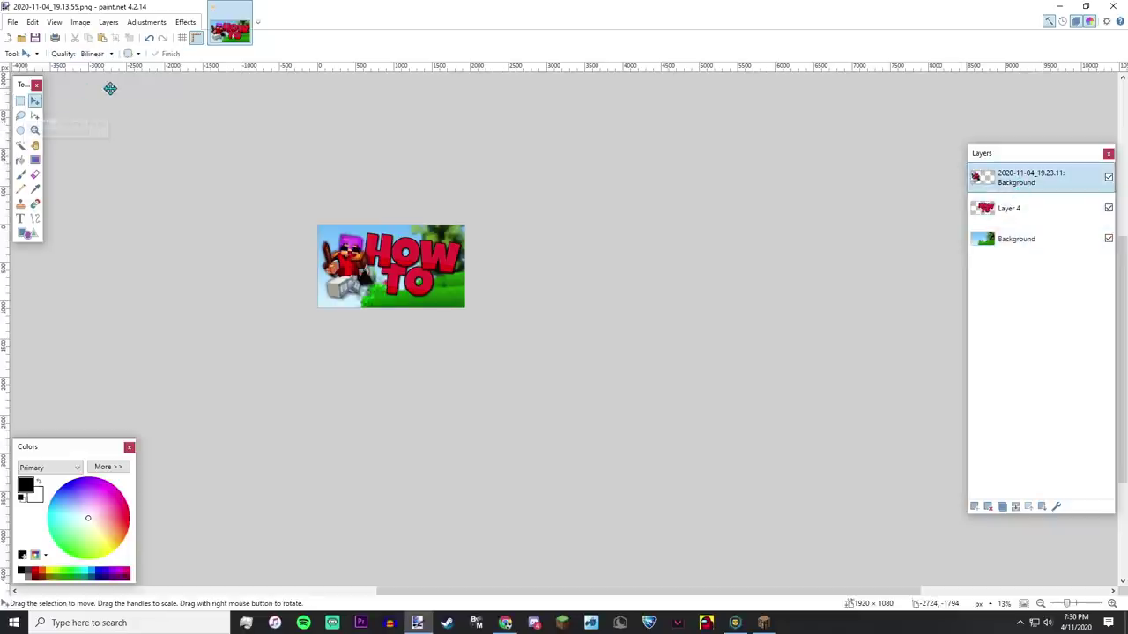
key("ctrl+a")
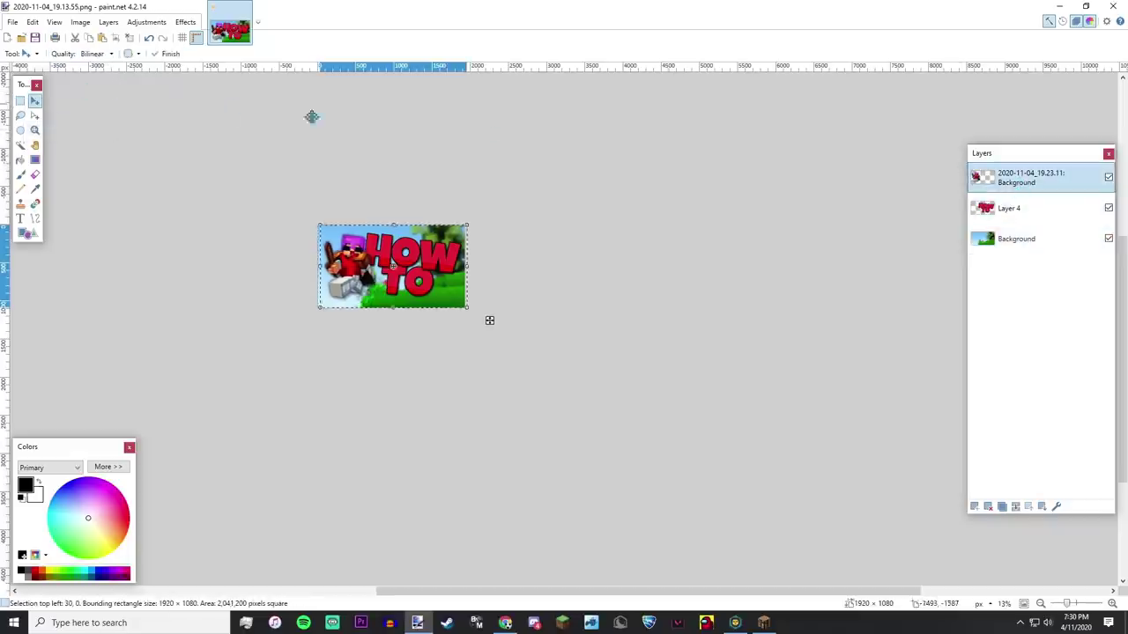
Nudge the HOW TO title on Layer 4 slightly to the right and deselect it.
left_click(997, 208)
key("Down")
key("Down")
key("Down")
key("Up")
key("Up")
key("Right")
key("Right")
key("Right")
left_click(20, 101)
left_click(186, 96)
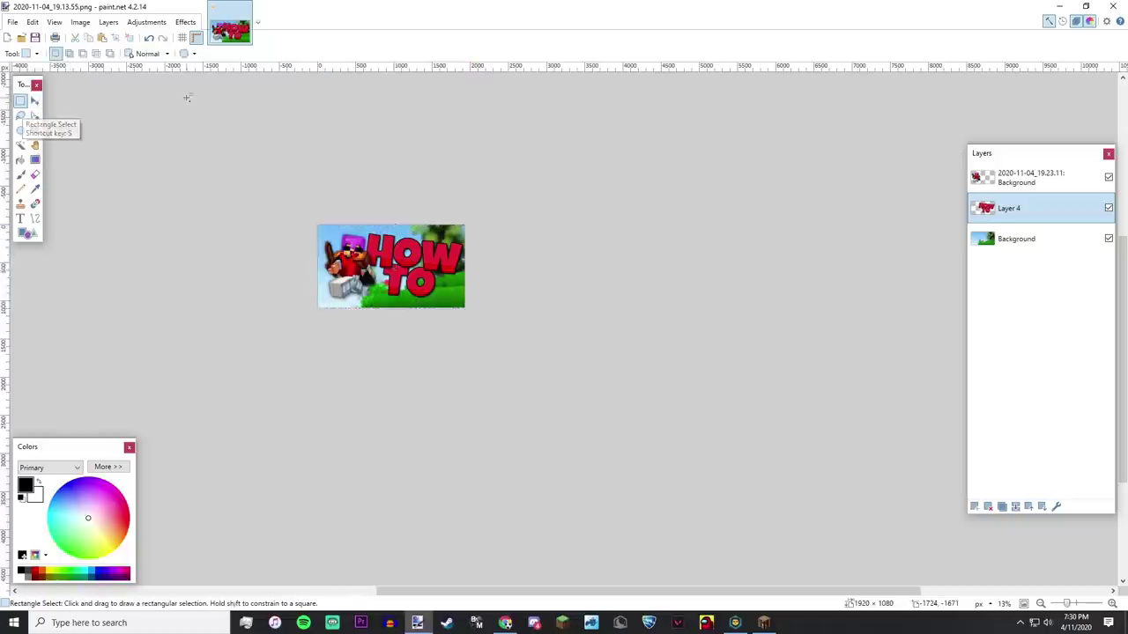
Shift the HOW TO title on Layer 4 back 30 px to the left and deselect it.
scroll(189, 105, "down", 3)
left_click(36, 116)
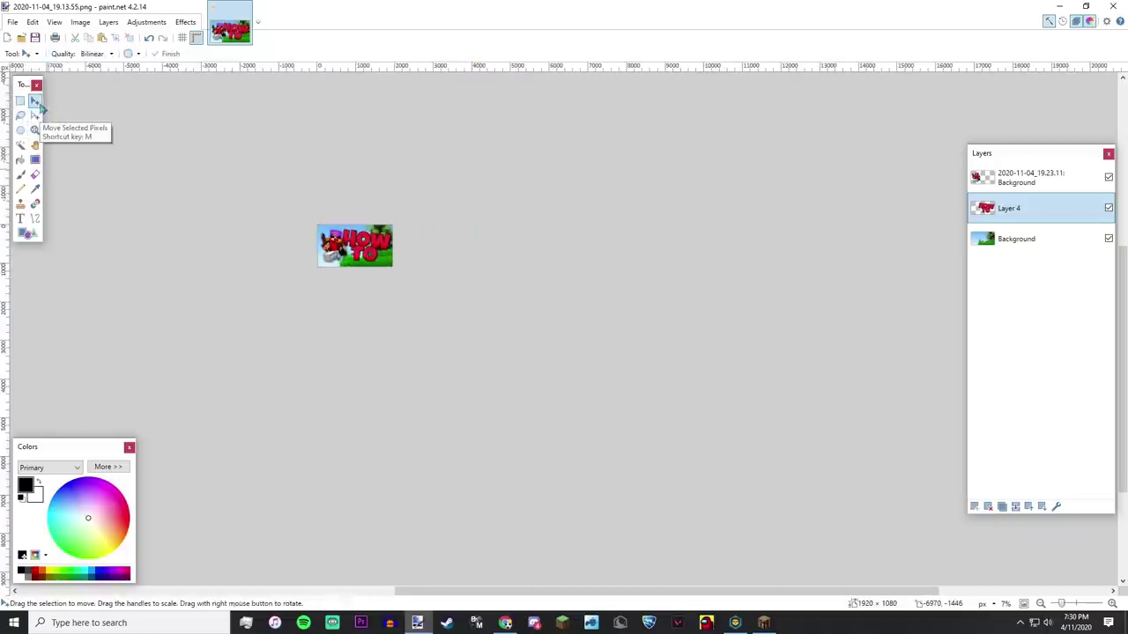
key("ctrl+a")
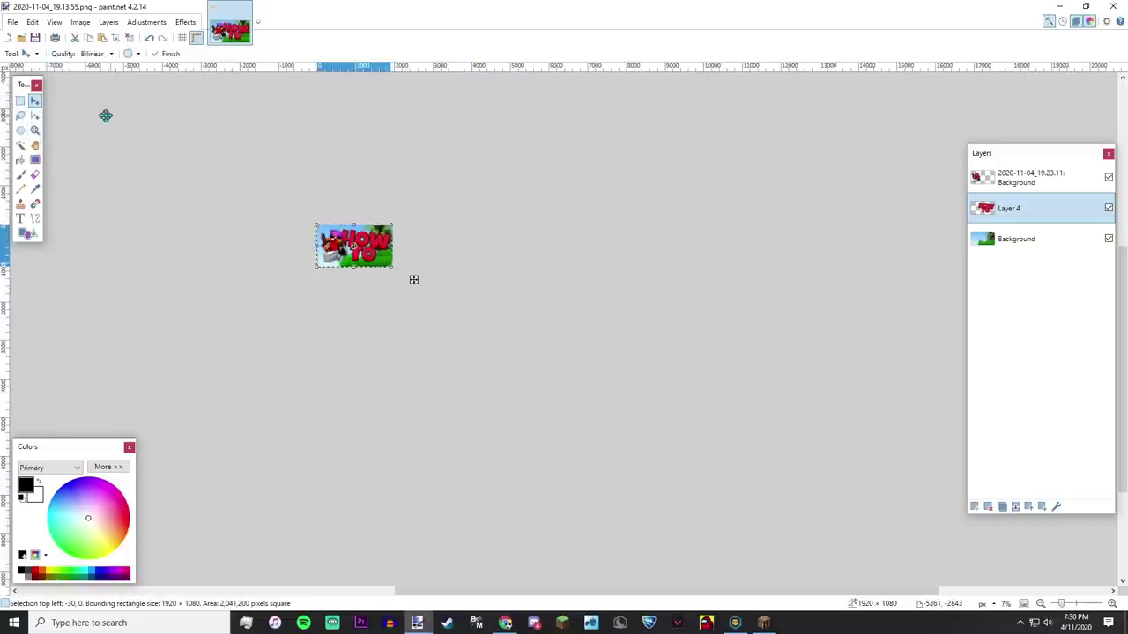
left_click(22, 102)
left_click(141, 106)
scroll(140, 105, "up", 8)
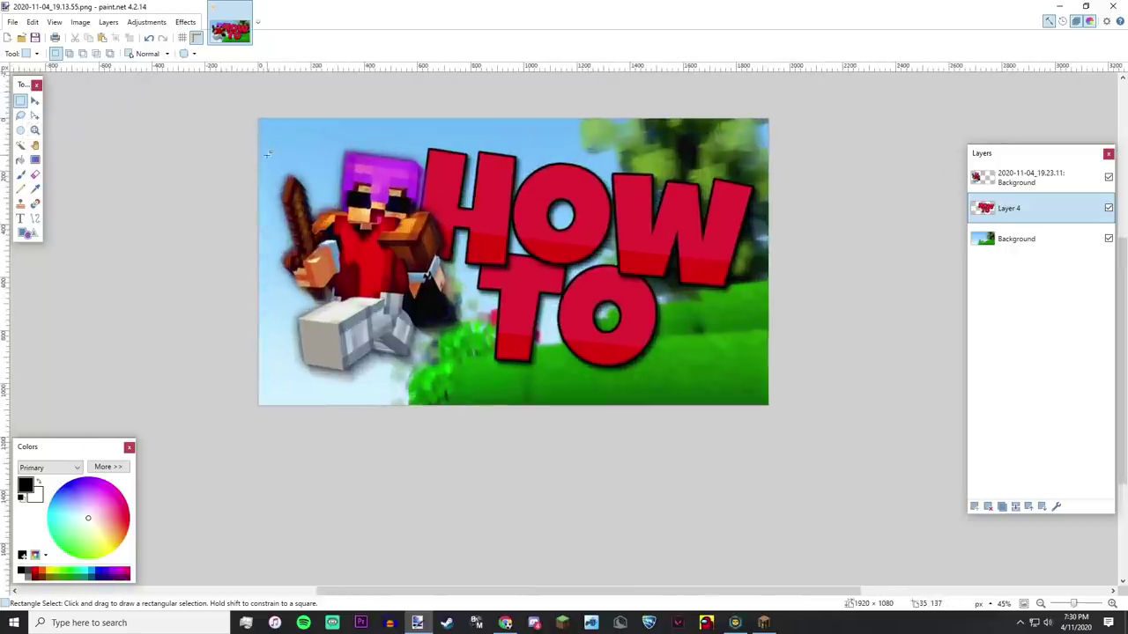
Merge the character layer and Layer 4 down into the Background layer.
left_click(1025, 186)
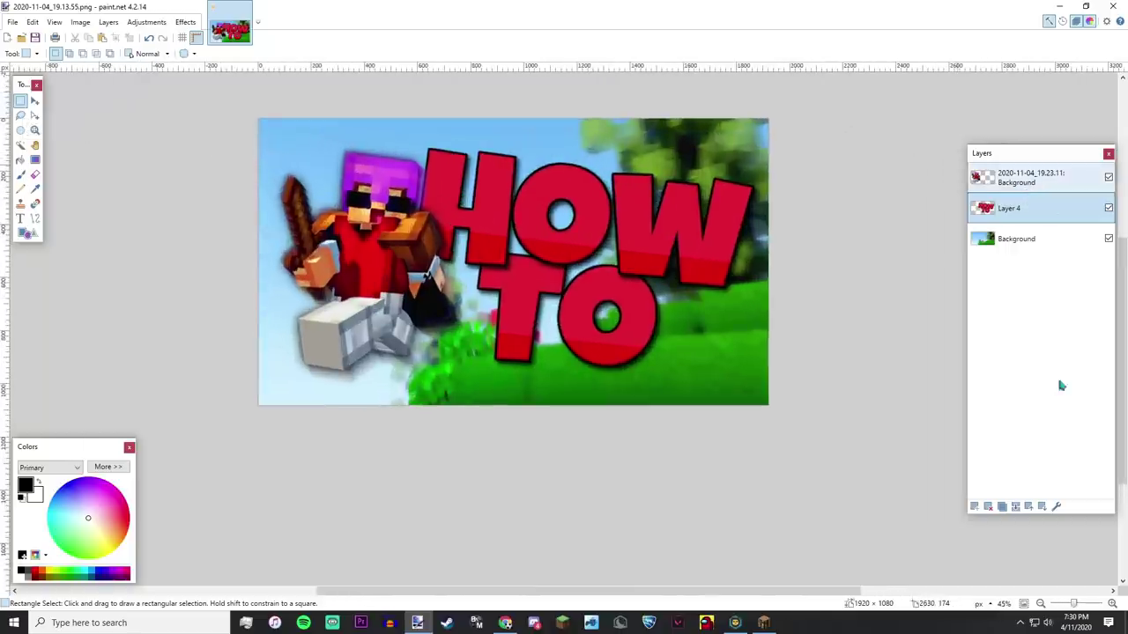
left_click(1016, 506)
left_click(1016, 507)
Duplicate the merged Background layer, then strongly lighten one copy with Brightness / Contrast and keep it beneath the unaltered one.
left_click(1002, 507)
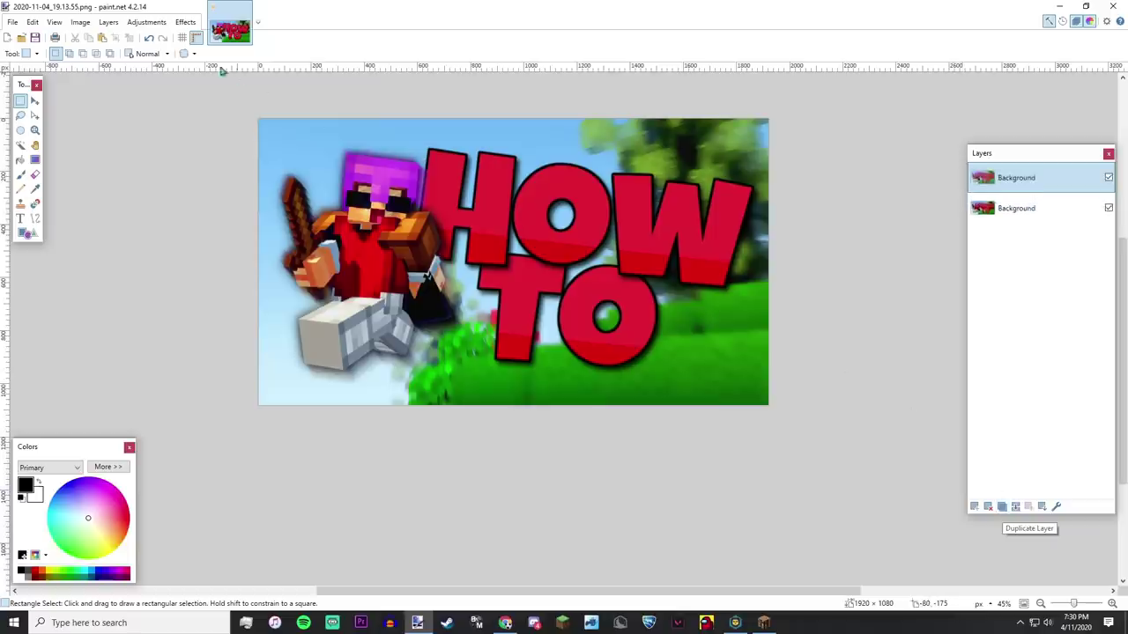
left_click(146, 22)
left_click(167, 75)
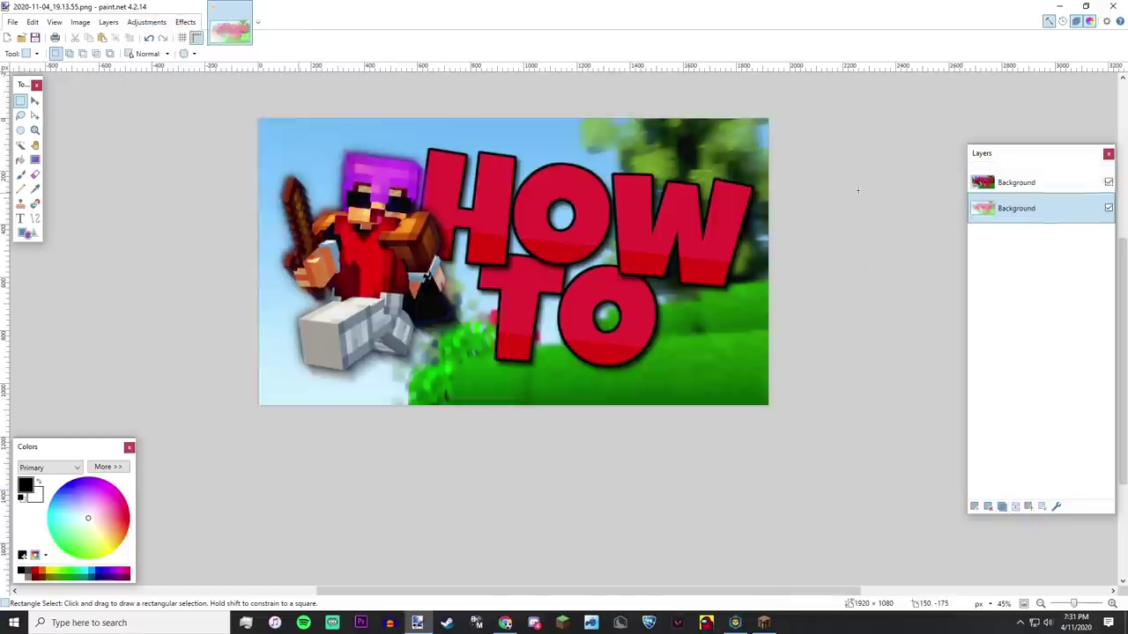
Shrink the top Background layer to 1896 × 1056 px with a 12 px margin on every side, exposing the lightened copy as a border.
key("m")
key("ctrl+a")
left_click(1016, 177)
left_click_drag(622, 214, 625, 217)
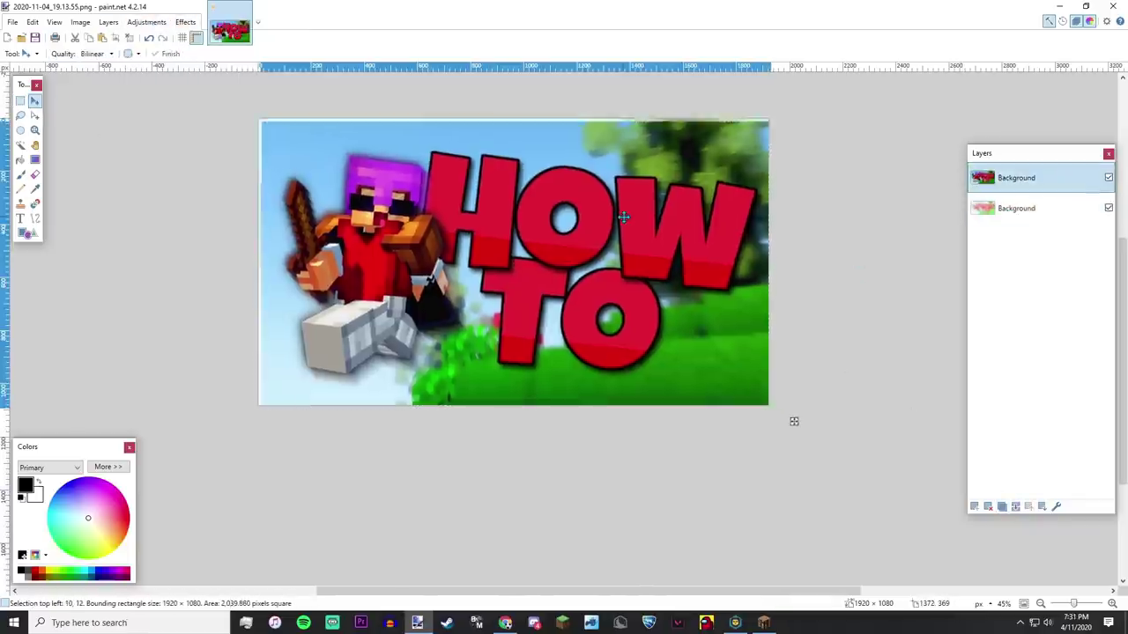
scroll(766, 342, "up", 10)
left_click_drag(752, 382, 664, 385)
scroll(665, 384, "down", 12)
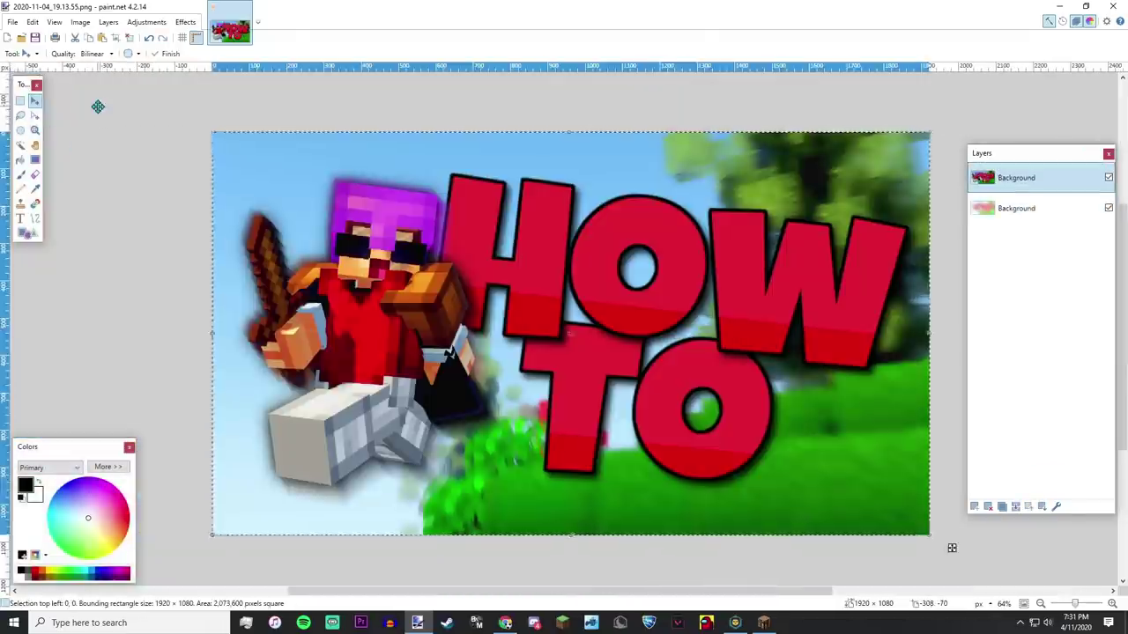
left_click_drag(98, 107, 103, 111)
scroll(748, 370, "up", 7)
scroll(679, 369, "right", 5)
left_click_drag(606, 387, 523, 384)
scroll(524, 382, "down", 5)
left_click_drag(494, 503, 489, 421)
scroll(669, 421, "down", 10)
Import the black border image file as a new layer above the thumbnail layers.
left_click(108, 22)
left_click(141, 112)
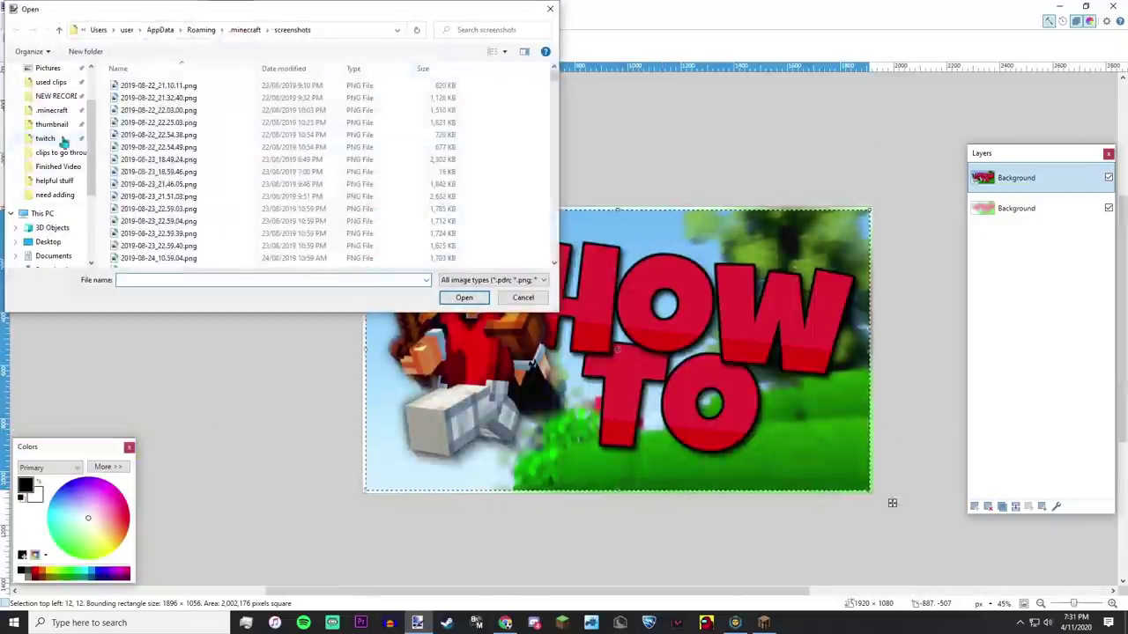
left_click(66, 142)
double_click(159, 97)
Resize the black border layer to about 1896 × 1057 px at offset 12, 12 so it fits inside the light frame, then deselect.
scroll(294, 204, "up", 9)
left_click_drag(294, 204, 319, 228)
left_click_drag(85, 322, 1095, 347)
scroll(881, 353, "down", 10)
left_click_drag(700, 97, 700, 526)
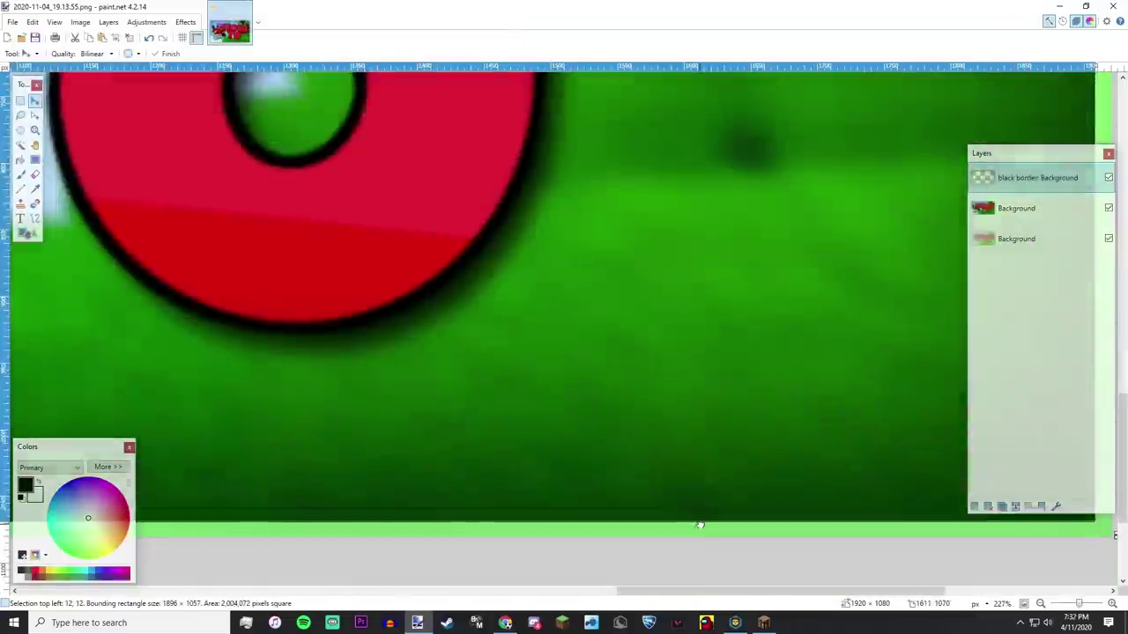
scroll(665, 391, "down", 10)
left_click(21, 100)
left_click(158, 100)
Save the finished HOW TO thumbnail.
scroll(569, 295, "up", 4)
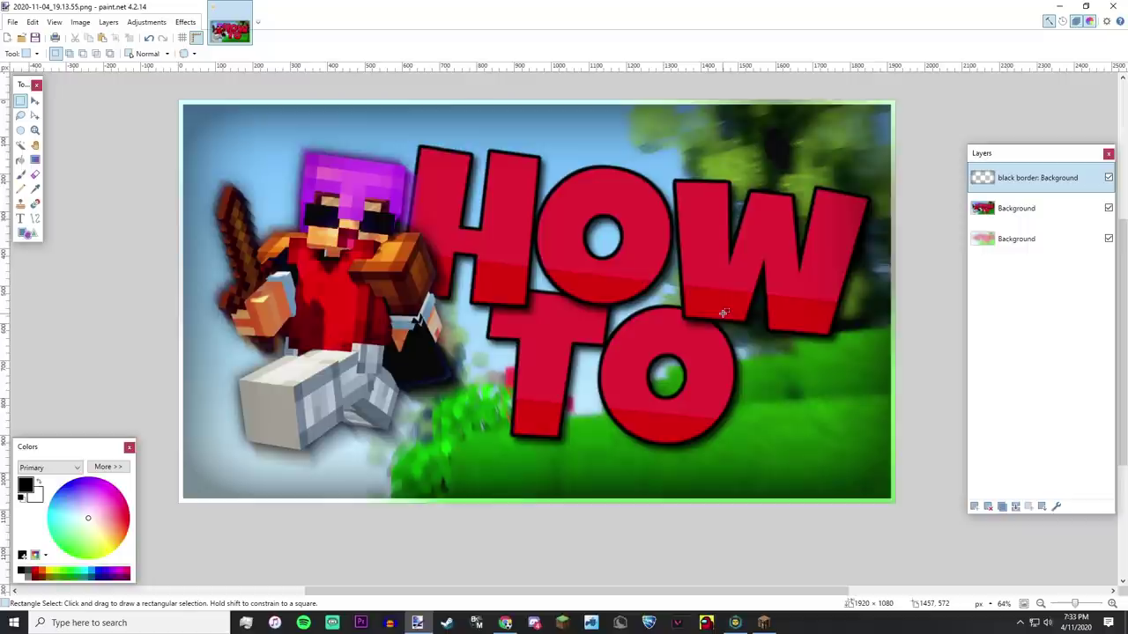
left_click(12, 22)
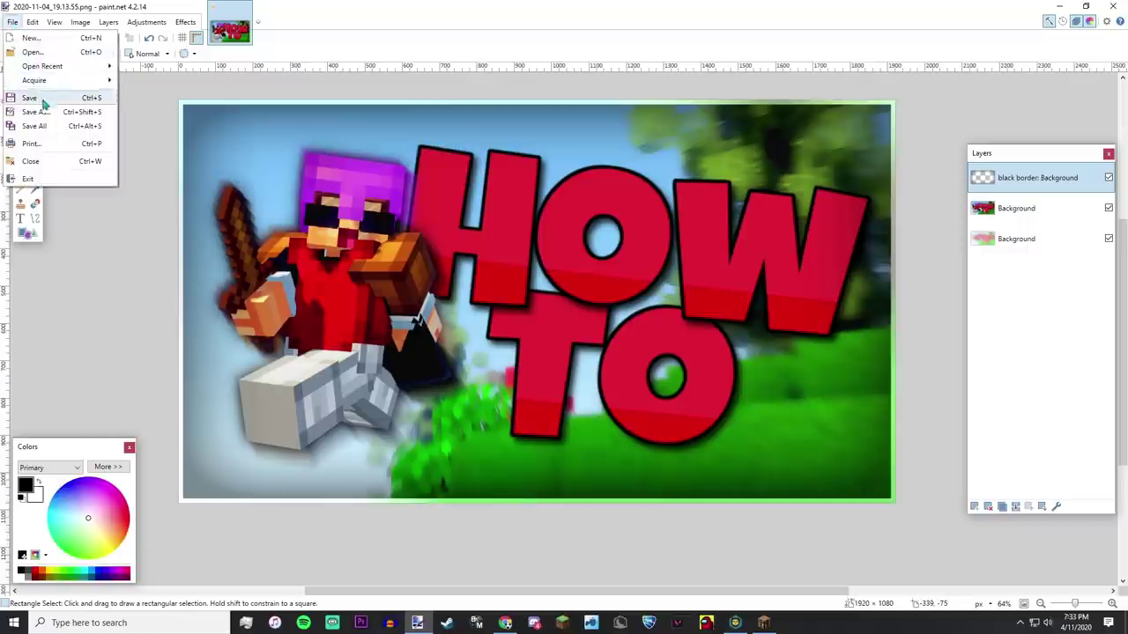